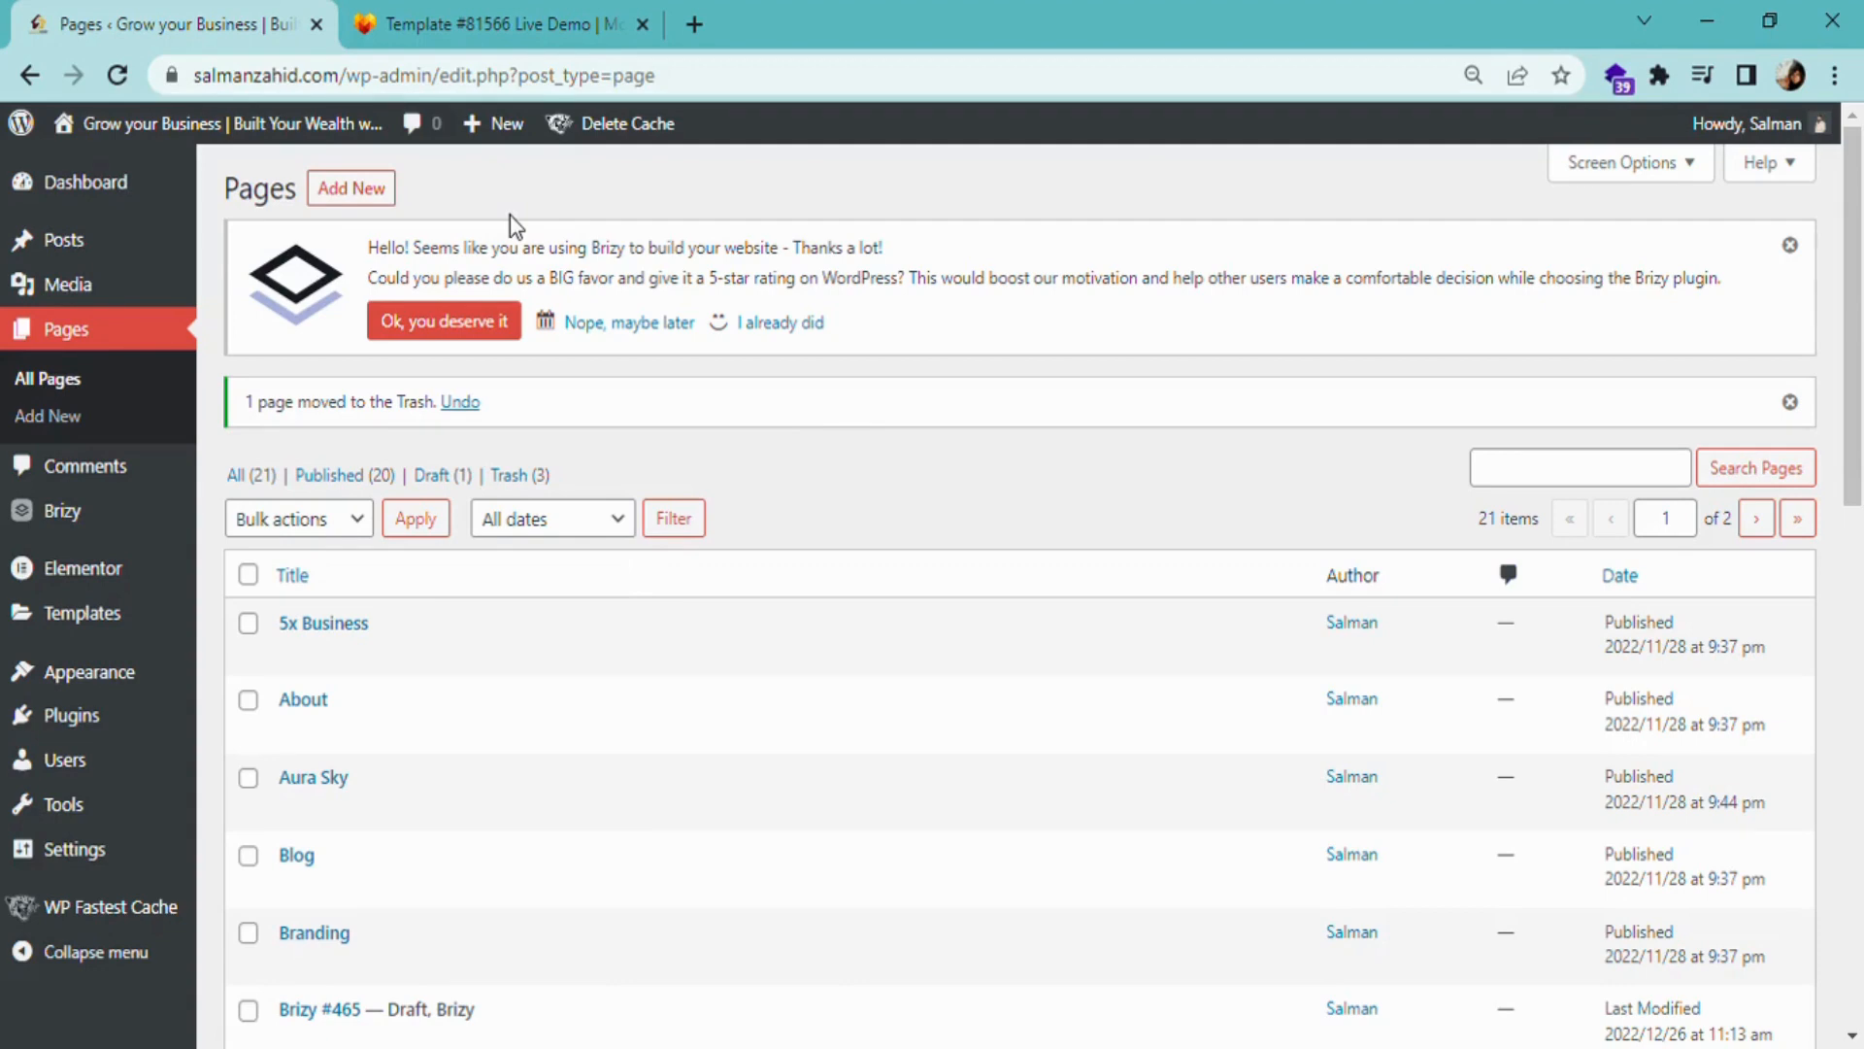
# - Review the fitness class image grid on the MotoCMS template demo page as the design reference
pyautogui.click(505, 23)
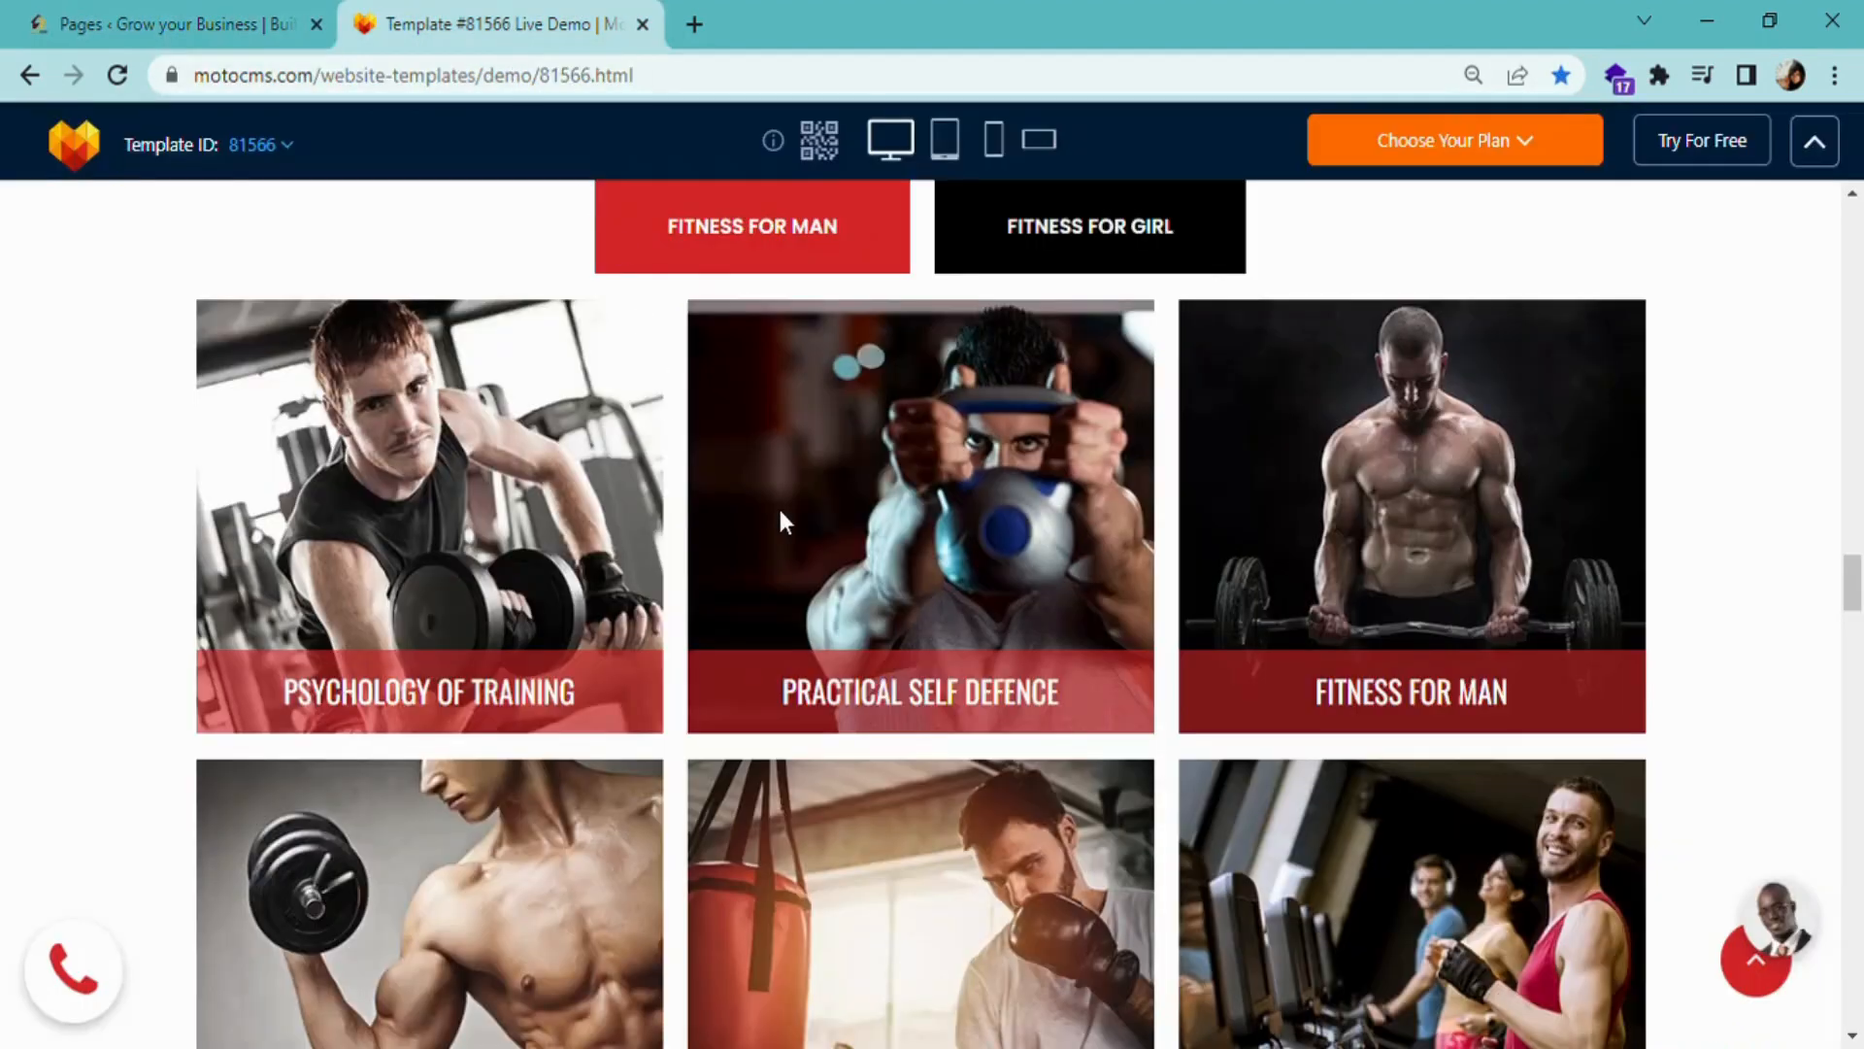
pyautogui.scroll(-3, 624, 612)
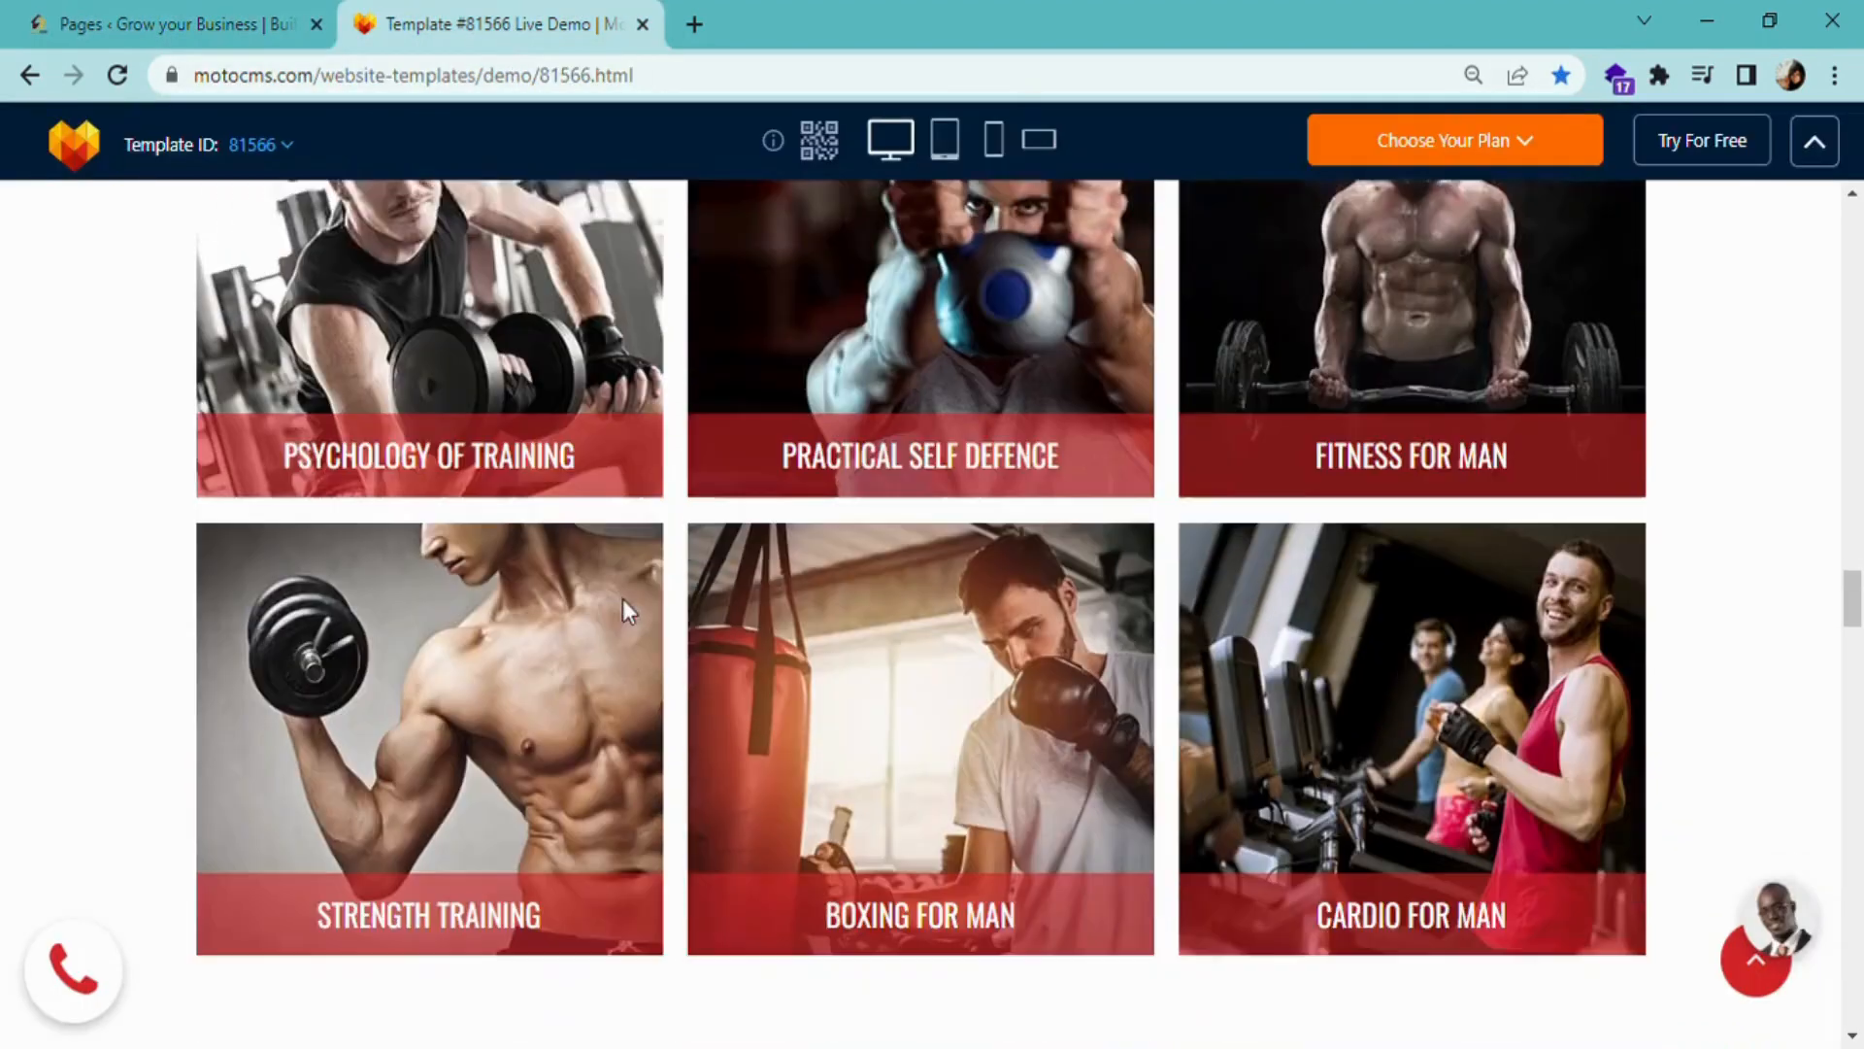
pyautogui.scroll(3, 625, 612)
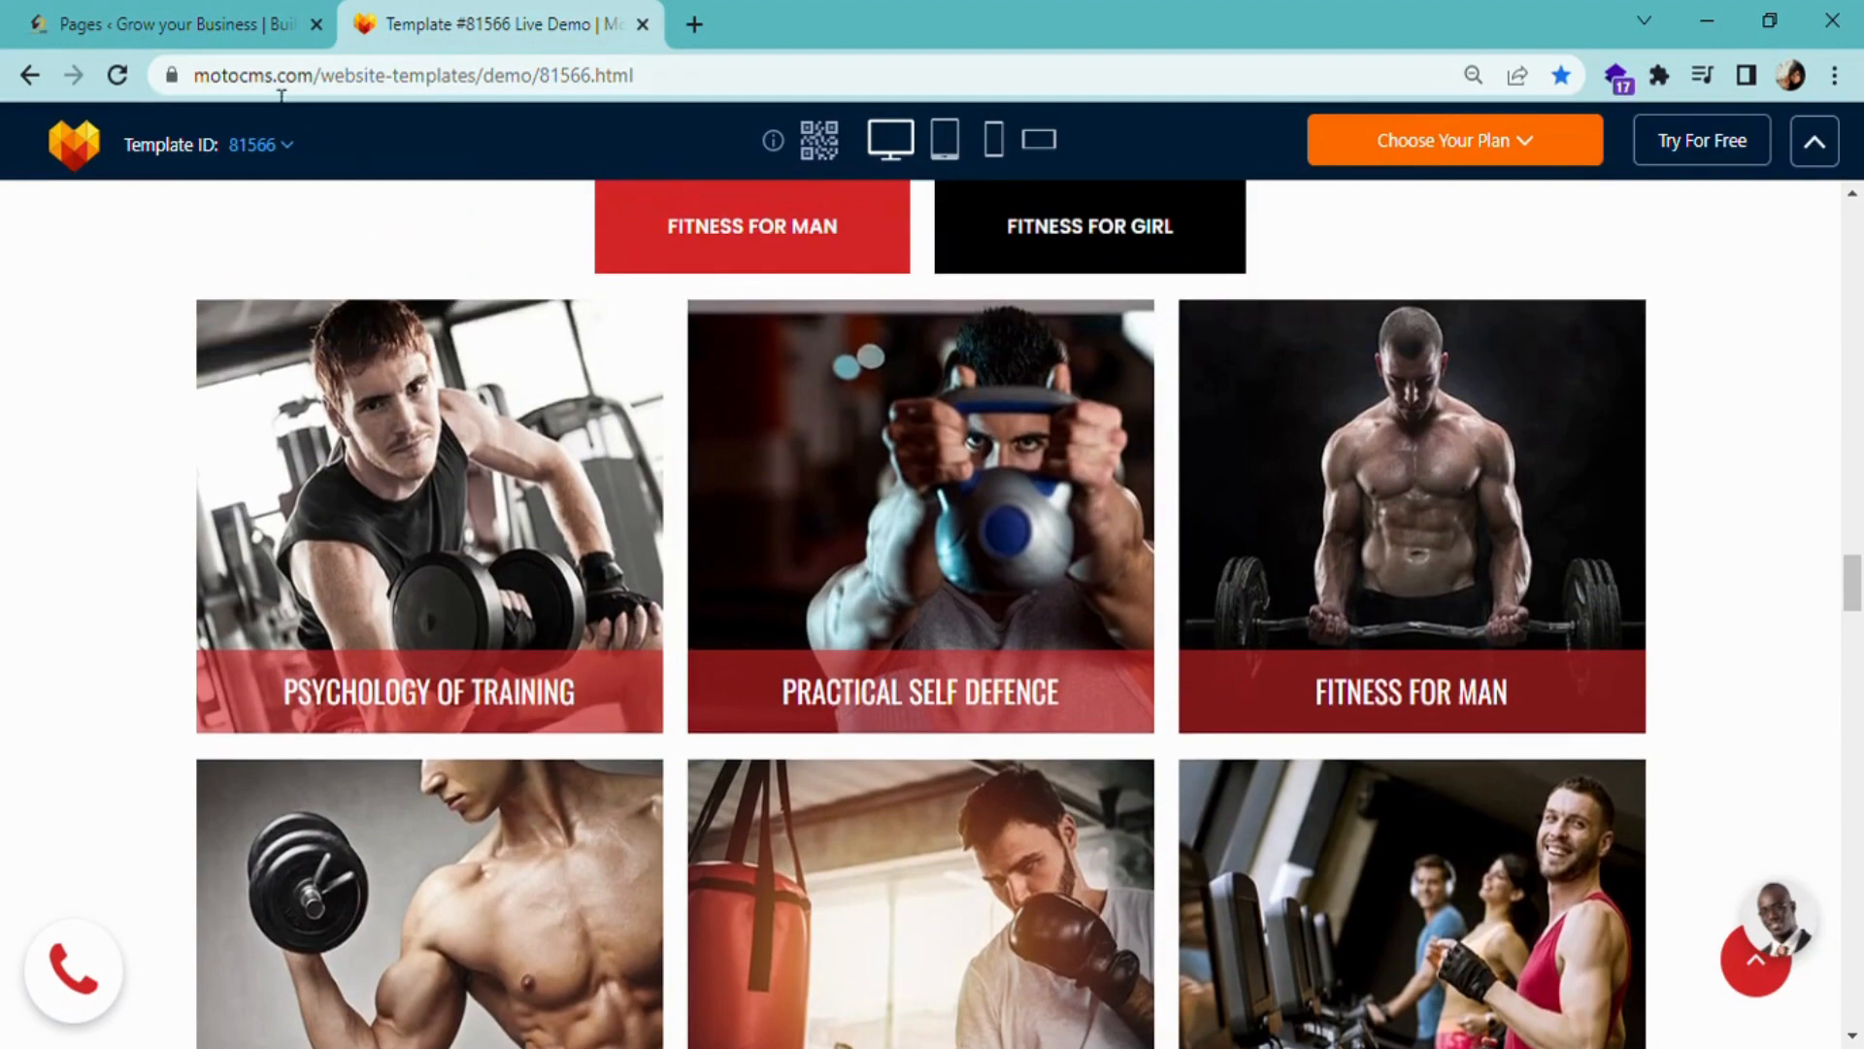
# - Return to the WordPress admin, create a new page and enter a first name as its title
pyautogui.click(184, 20)
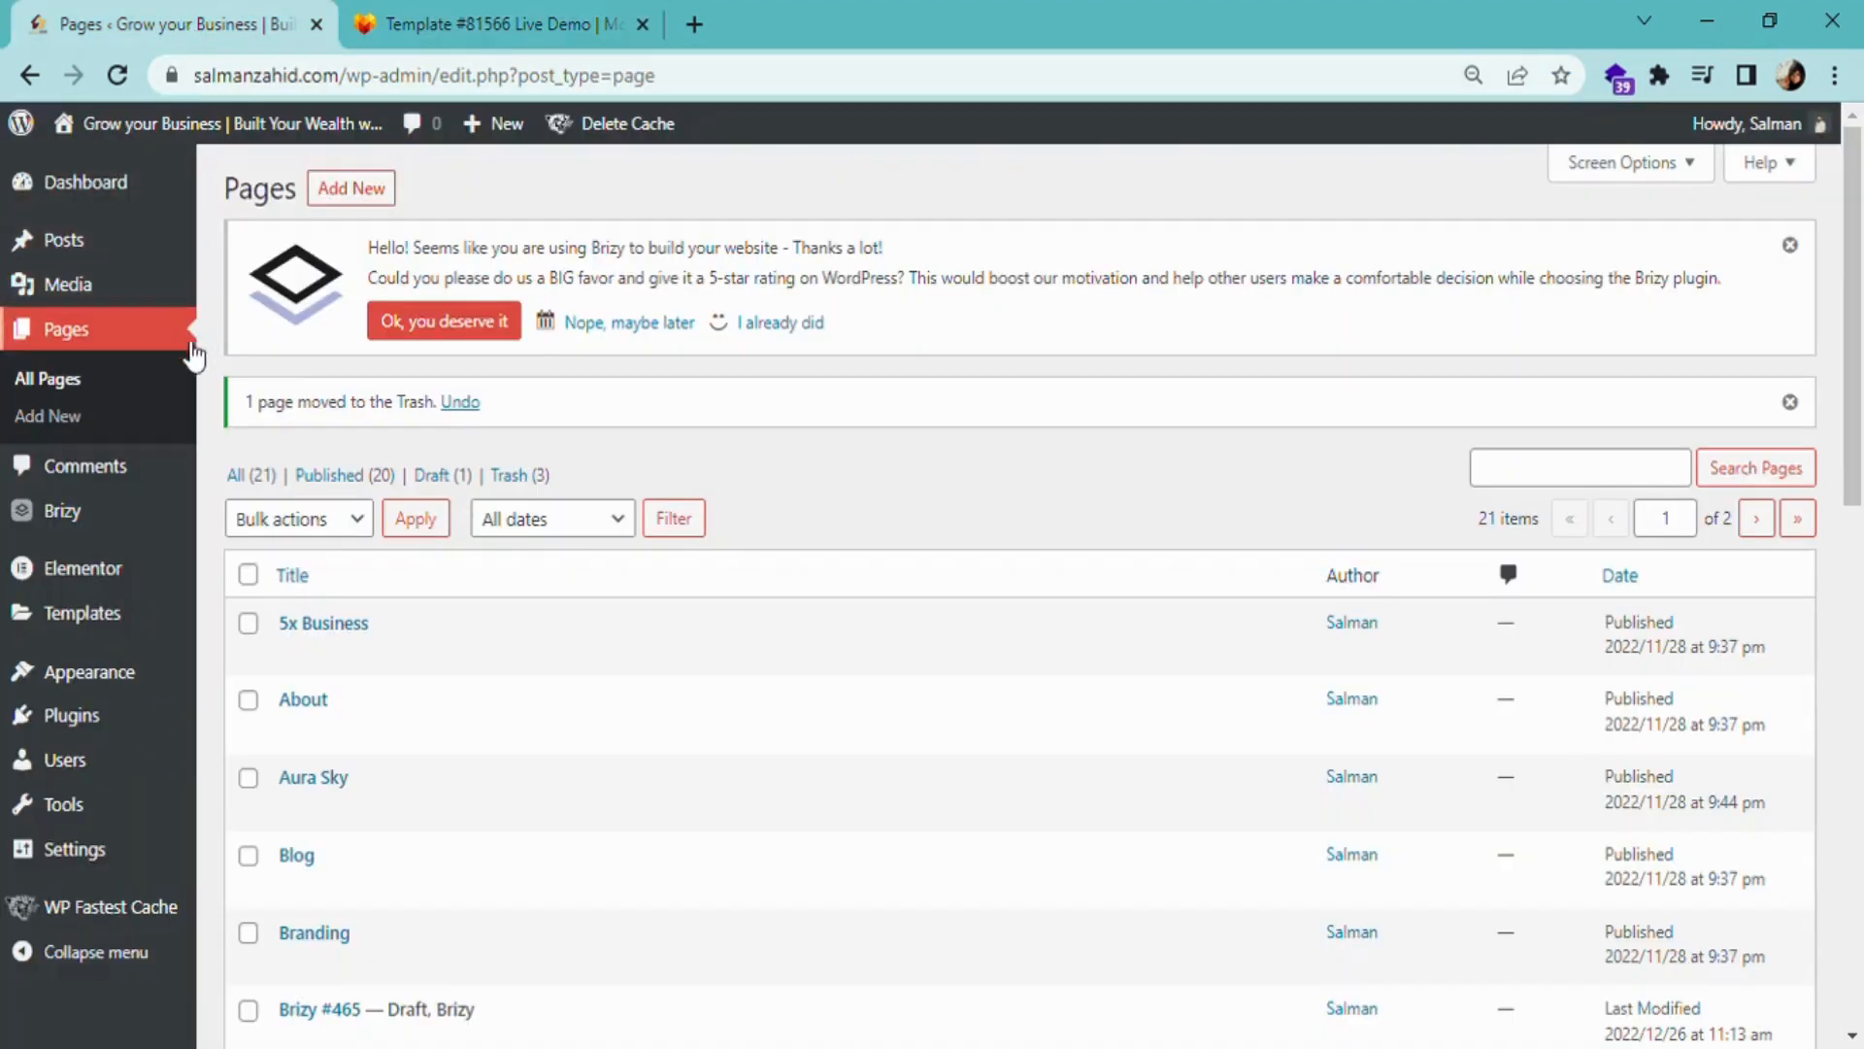
pyautogui.click(141, 341)
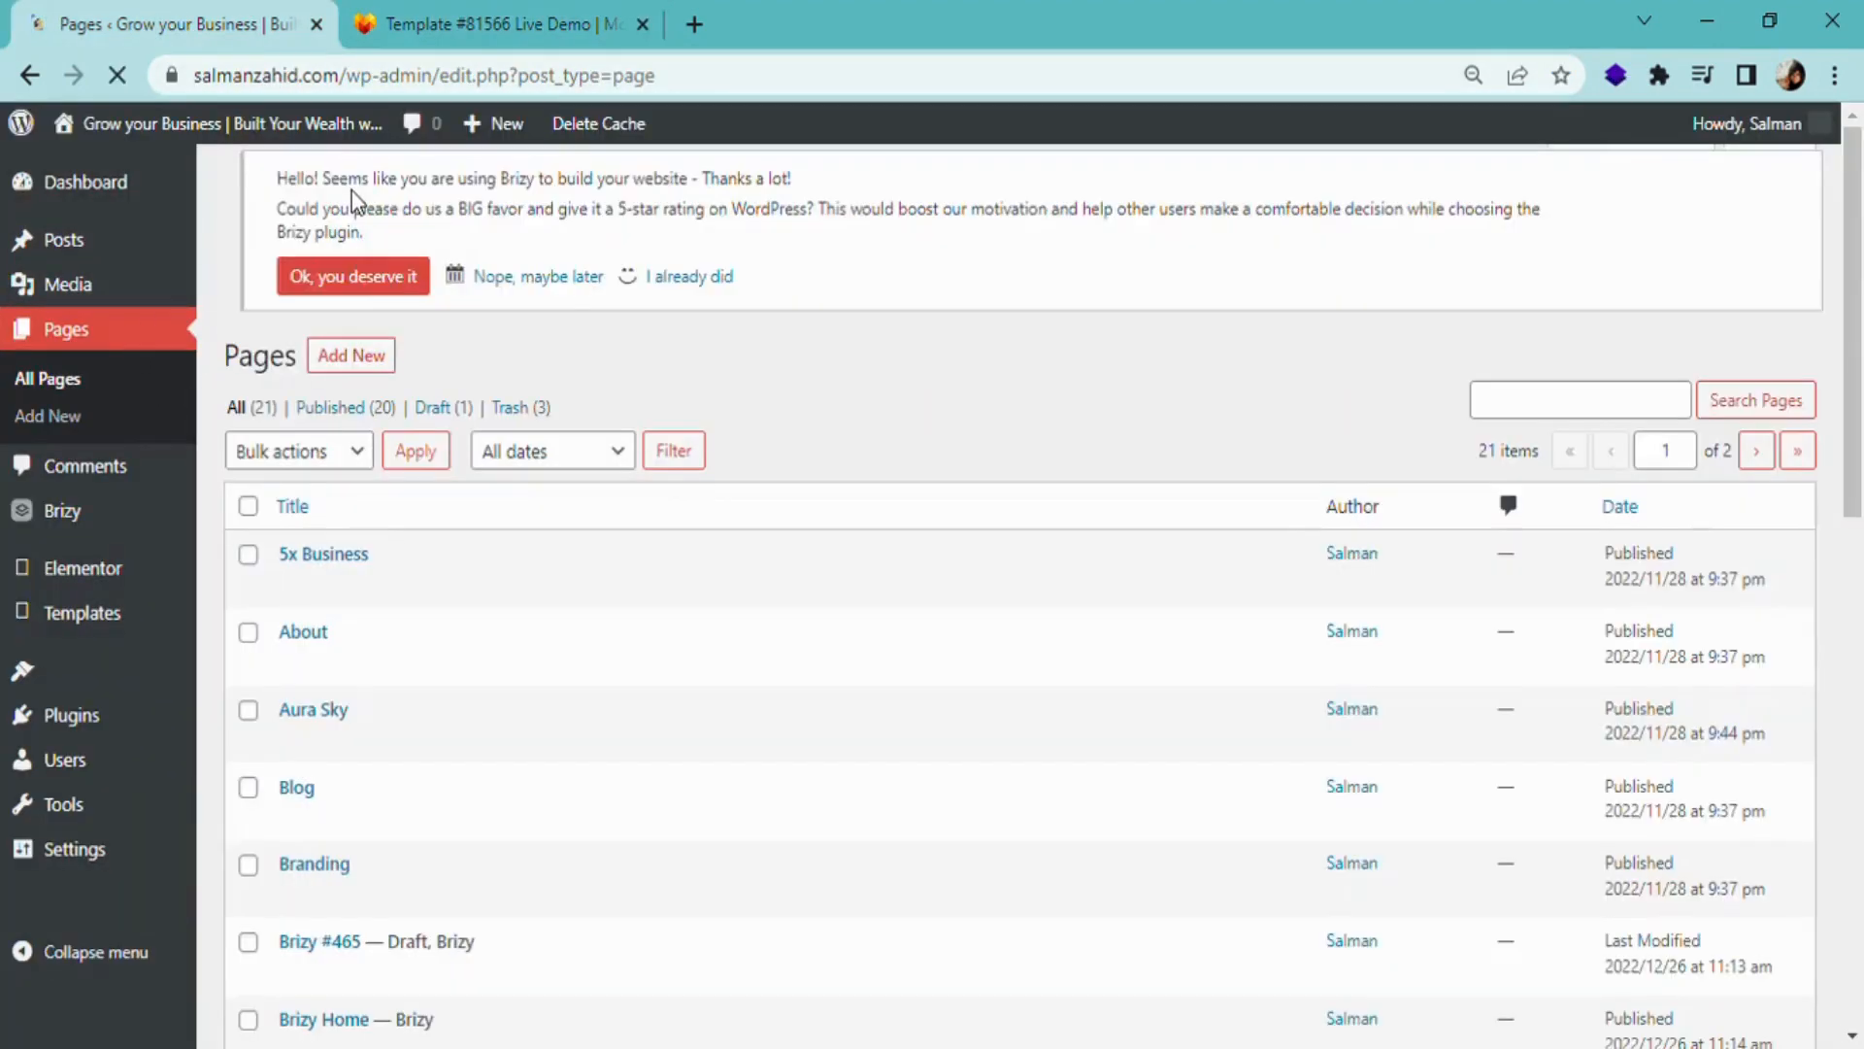
pyautogui.click(353, 196)
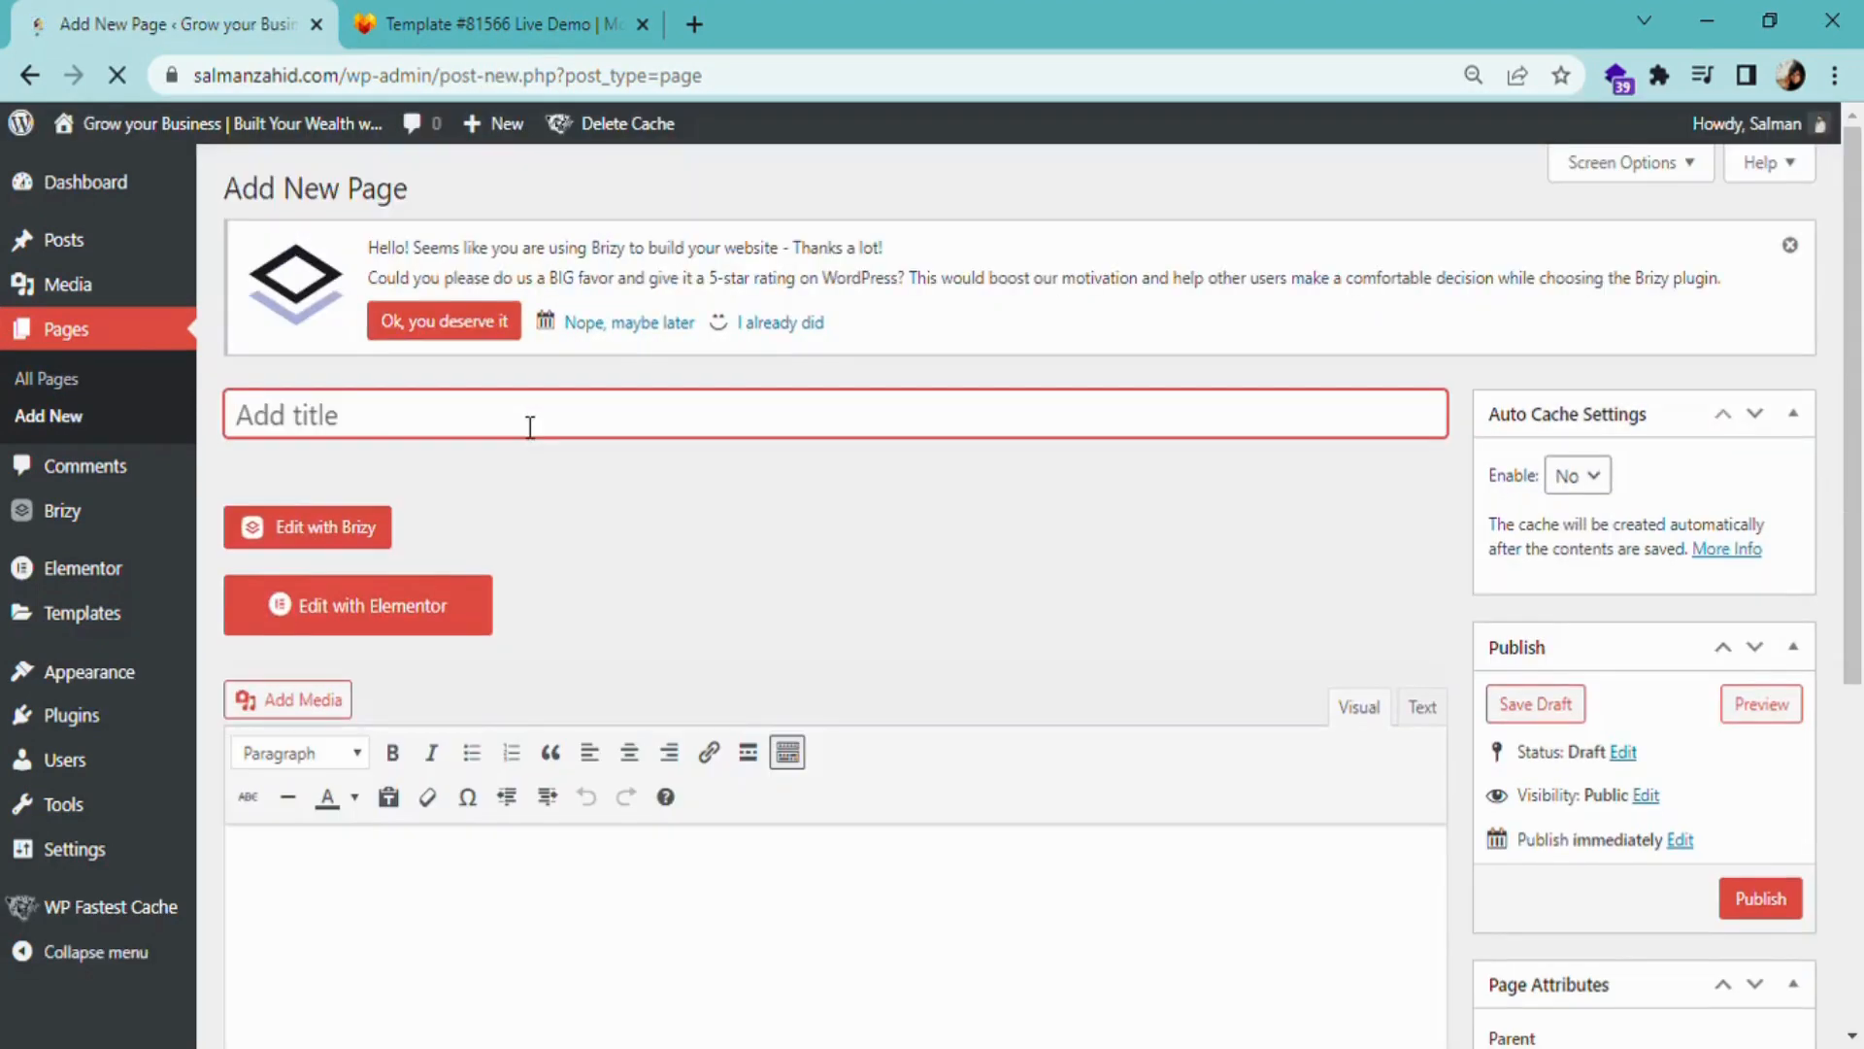
pyautogui.write('Maryam')
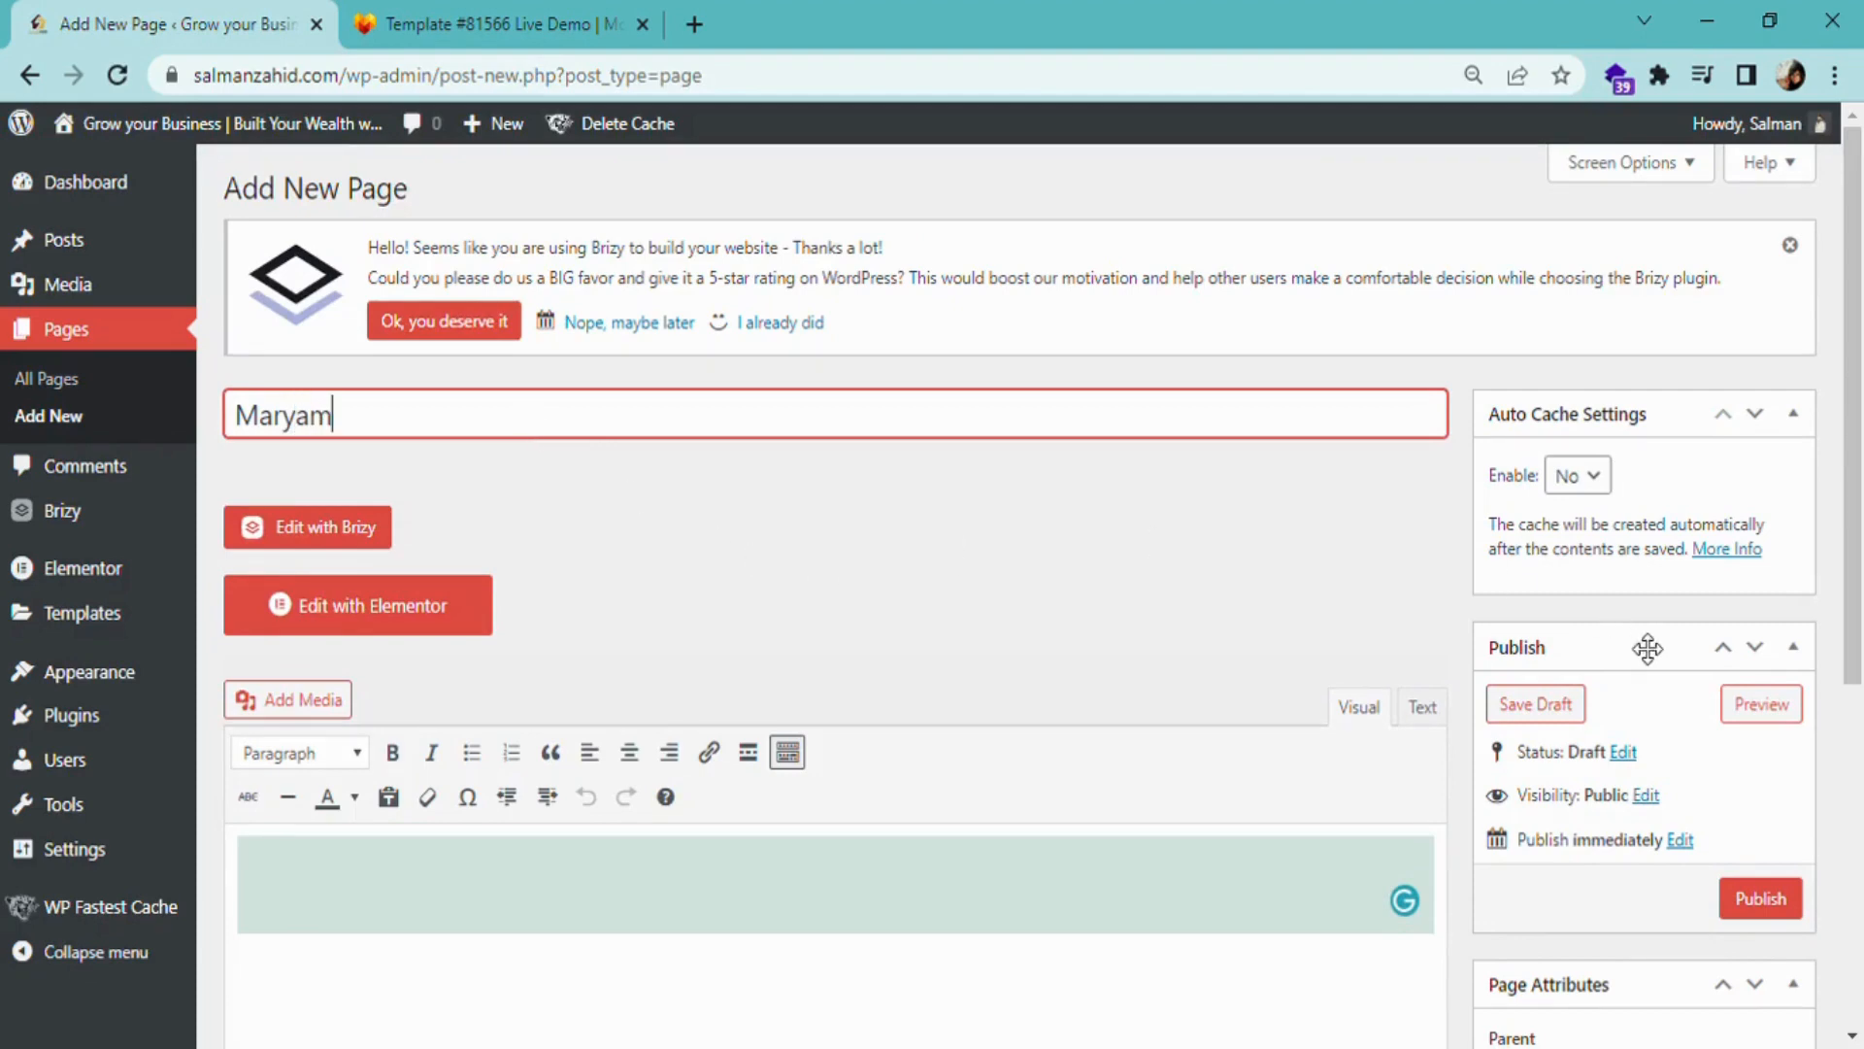
# - Set the new page's template to Elementor Canvas and publish the page
pyautogui.scroll(-5, 1623, 619)
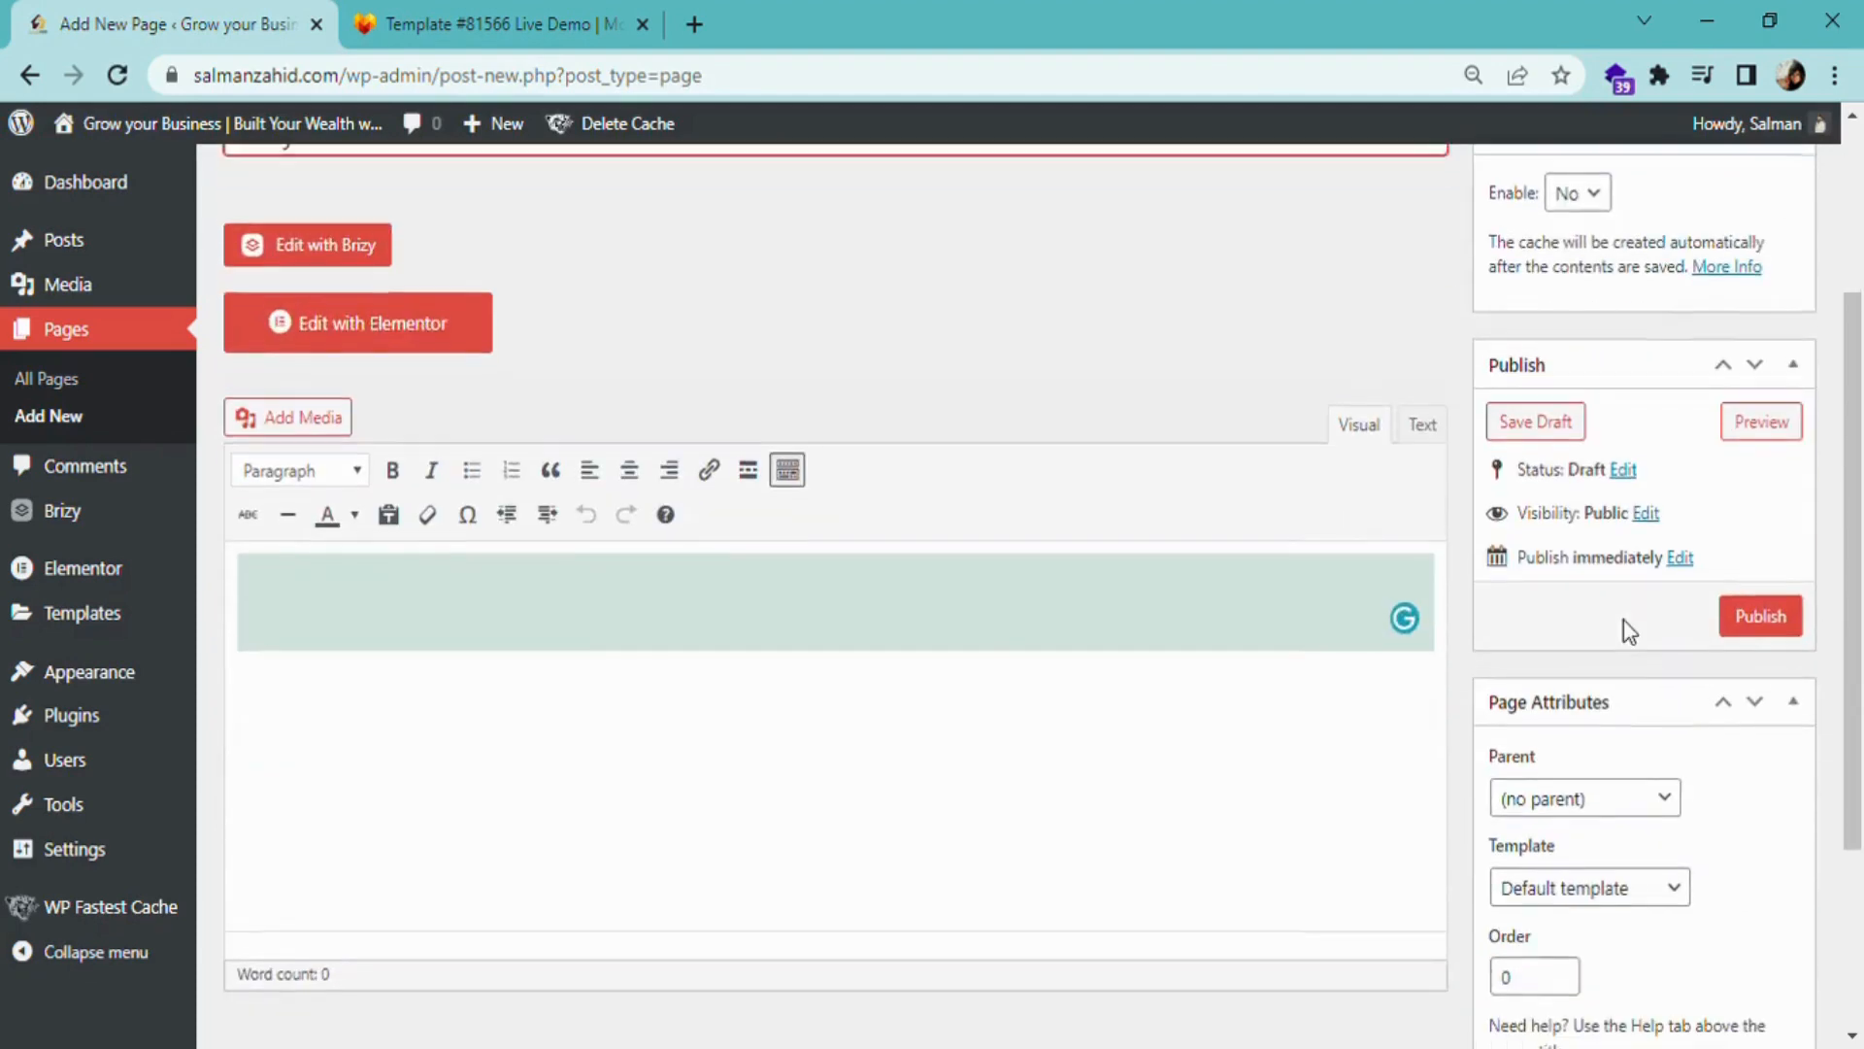
pyautogui.click(1678, 736)
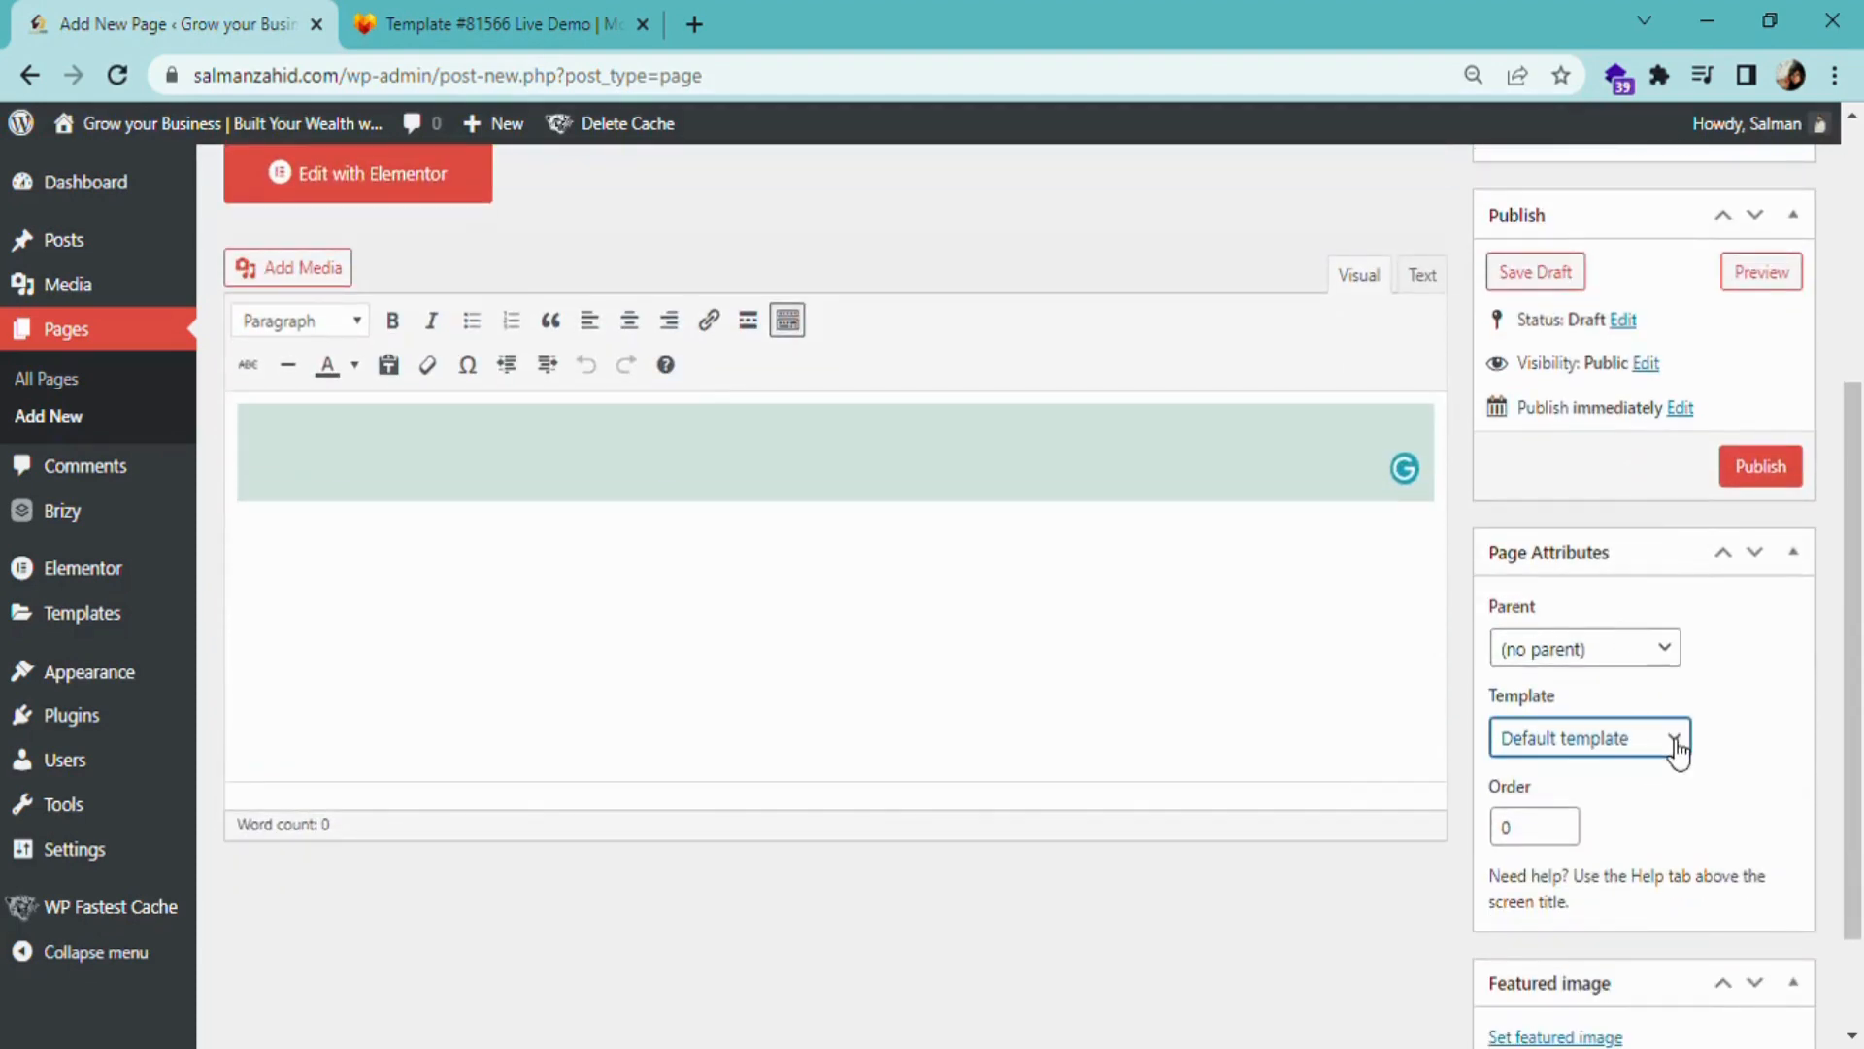
pyautogui.click(1640, 824)
pyautogui.scroll(5, 1640, 824)
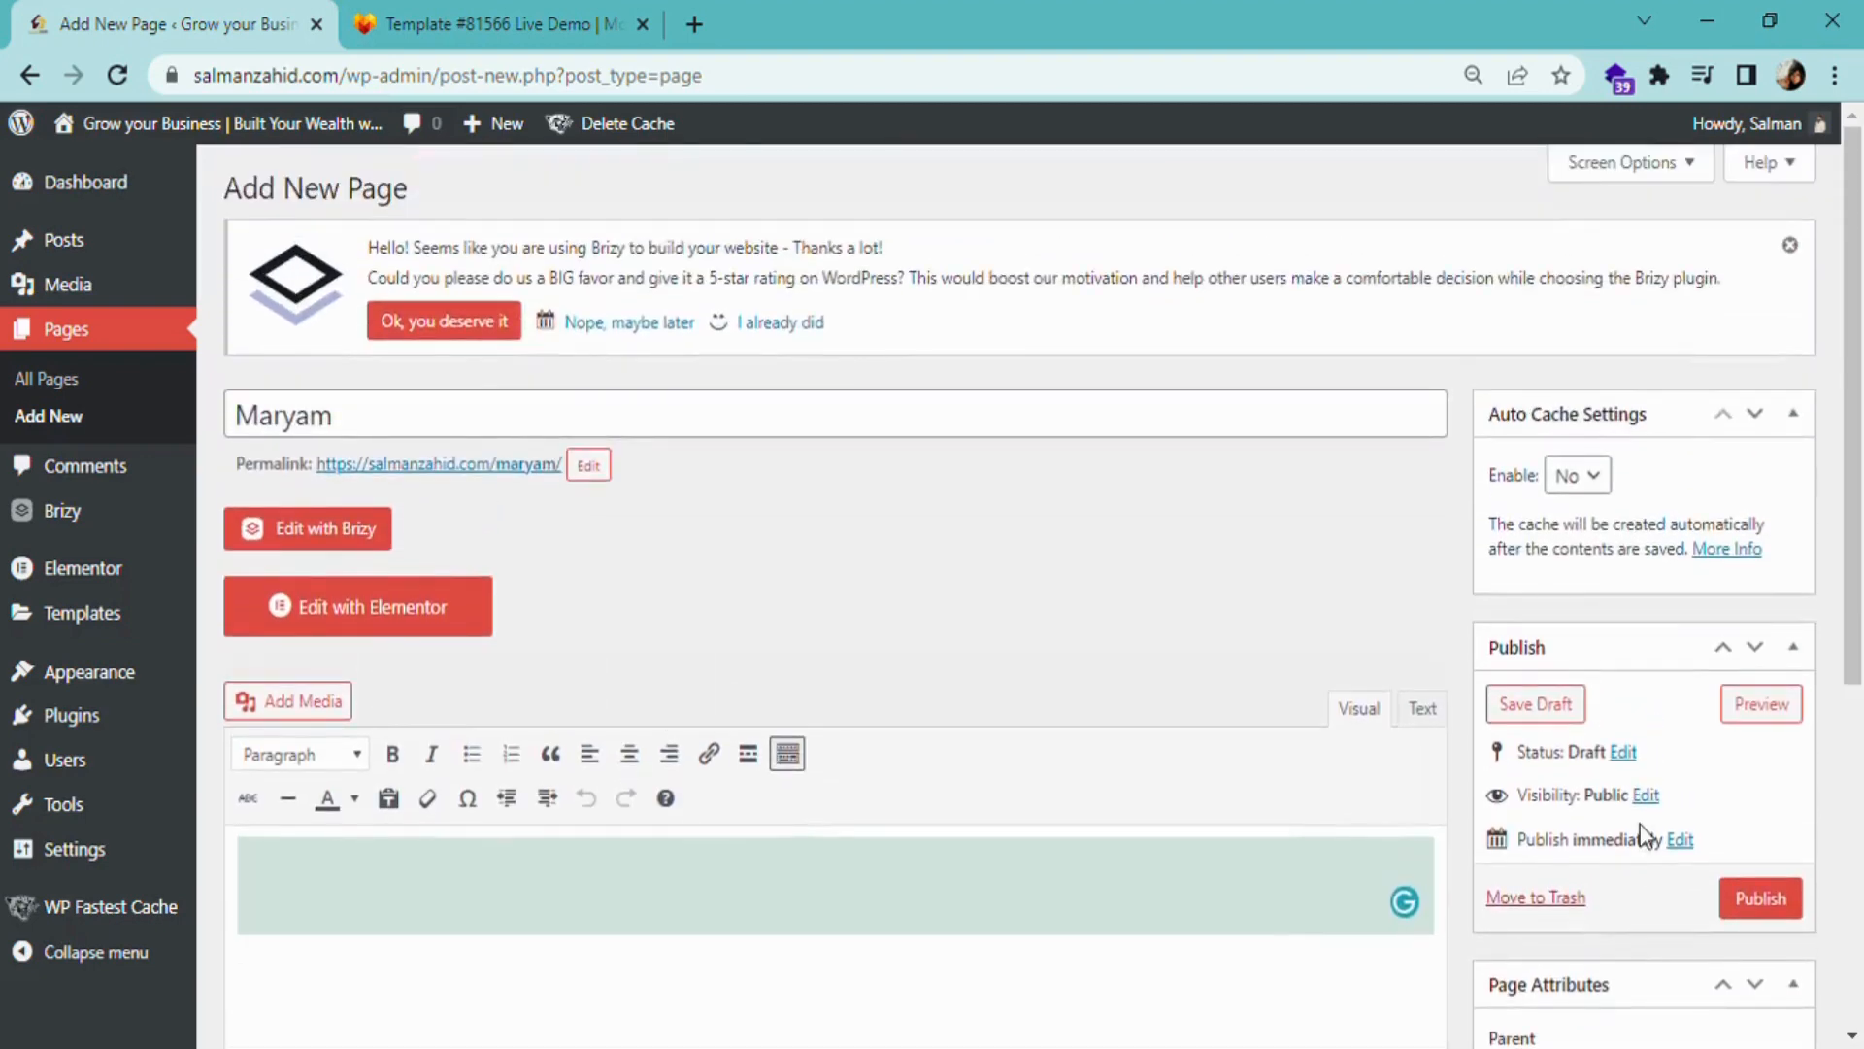
pyautogui.click(1771, 898)
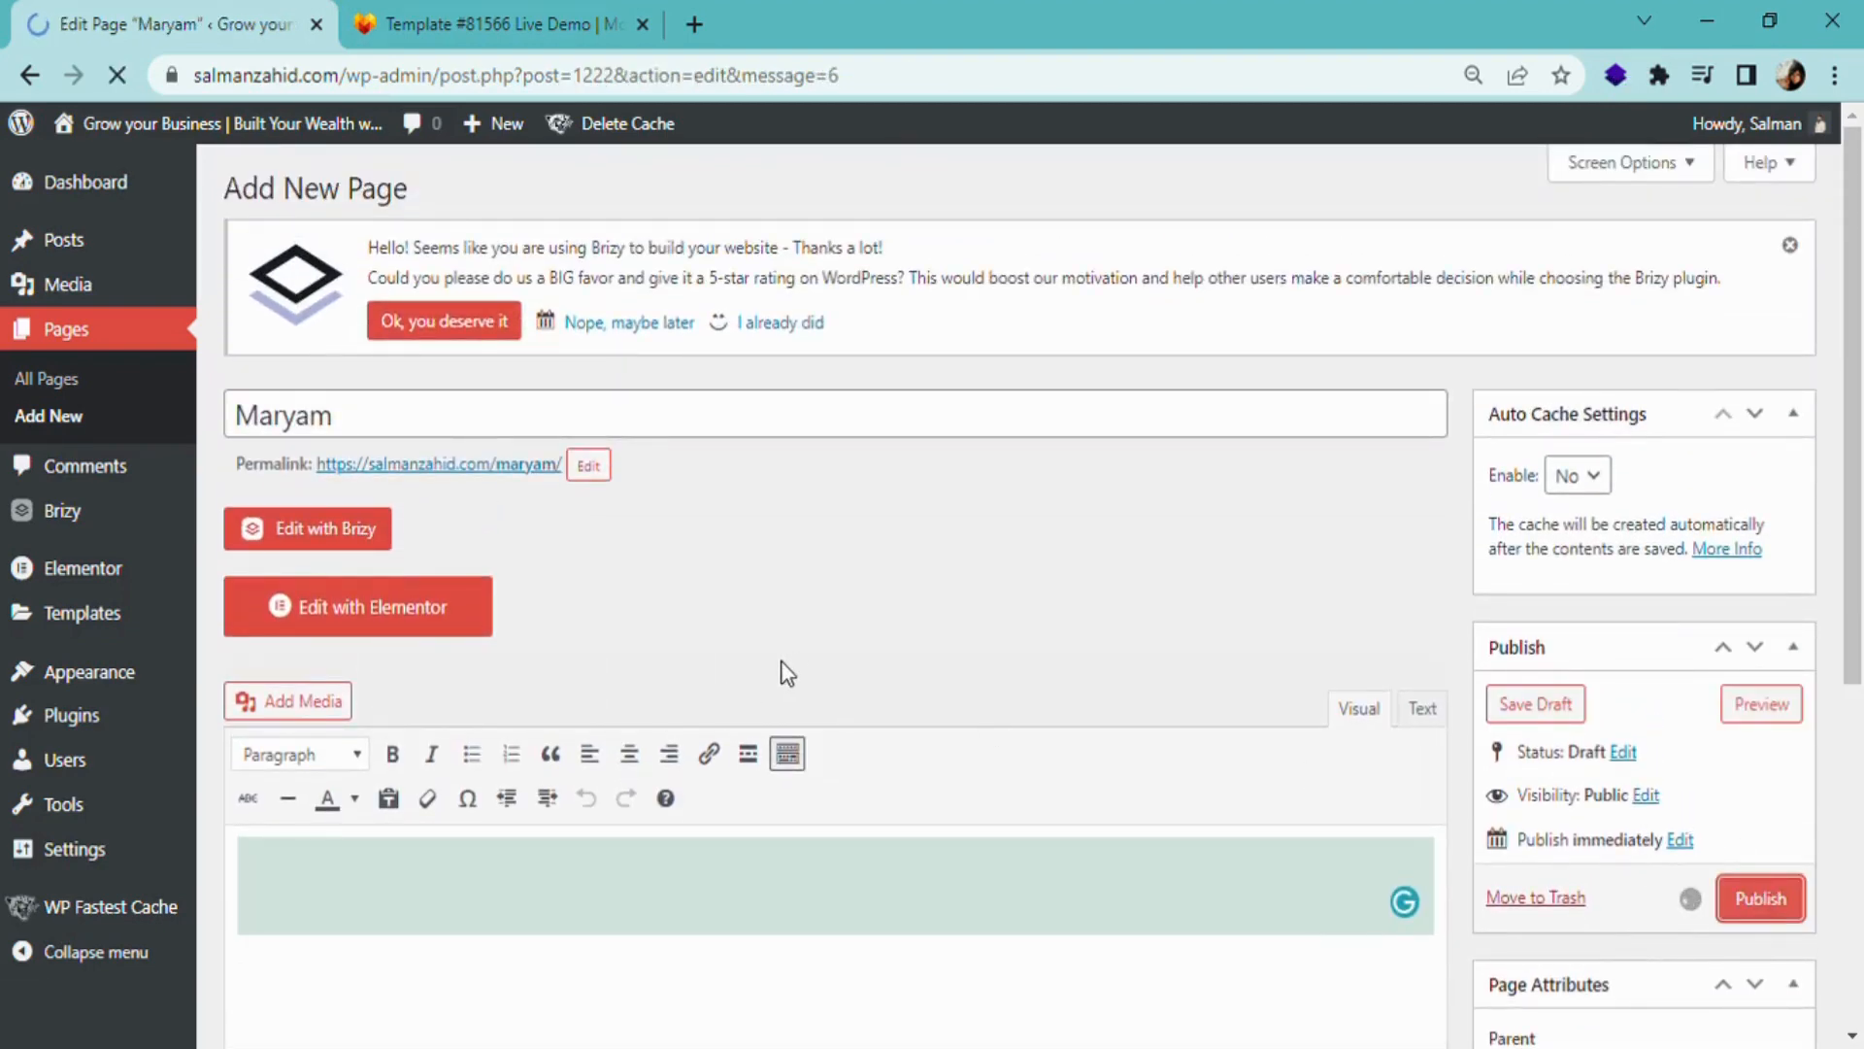
# - Open the list of all pages in a separate browser tab and open the newly published page from it in the Elementor editor
pyautogui.scroll(-3, 797, 650)
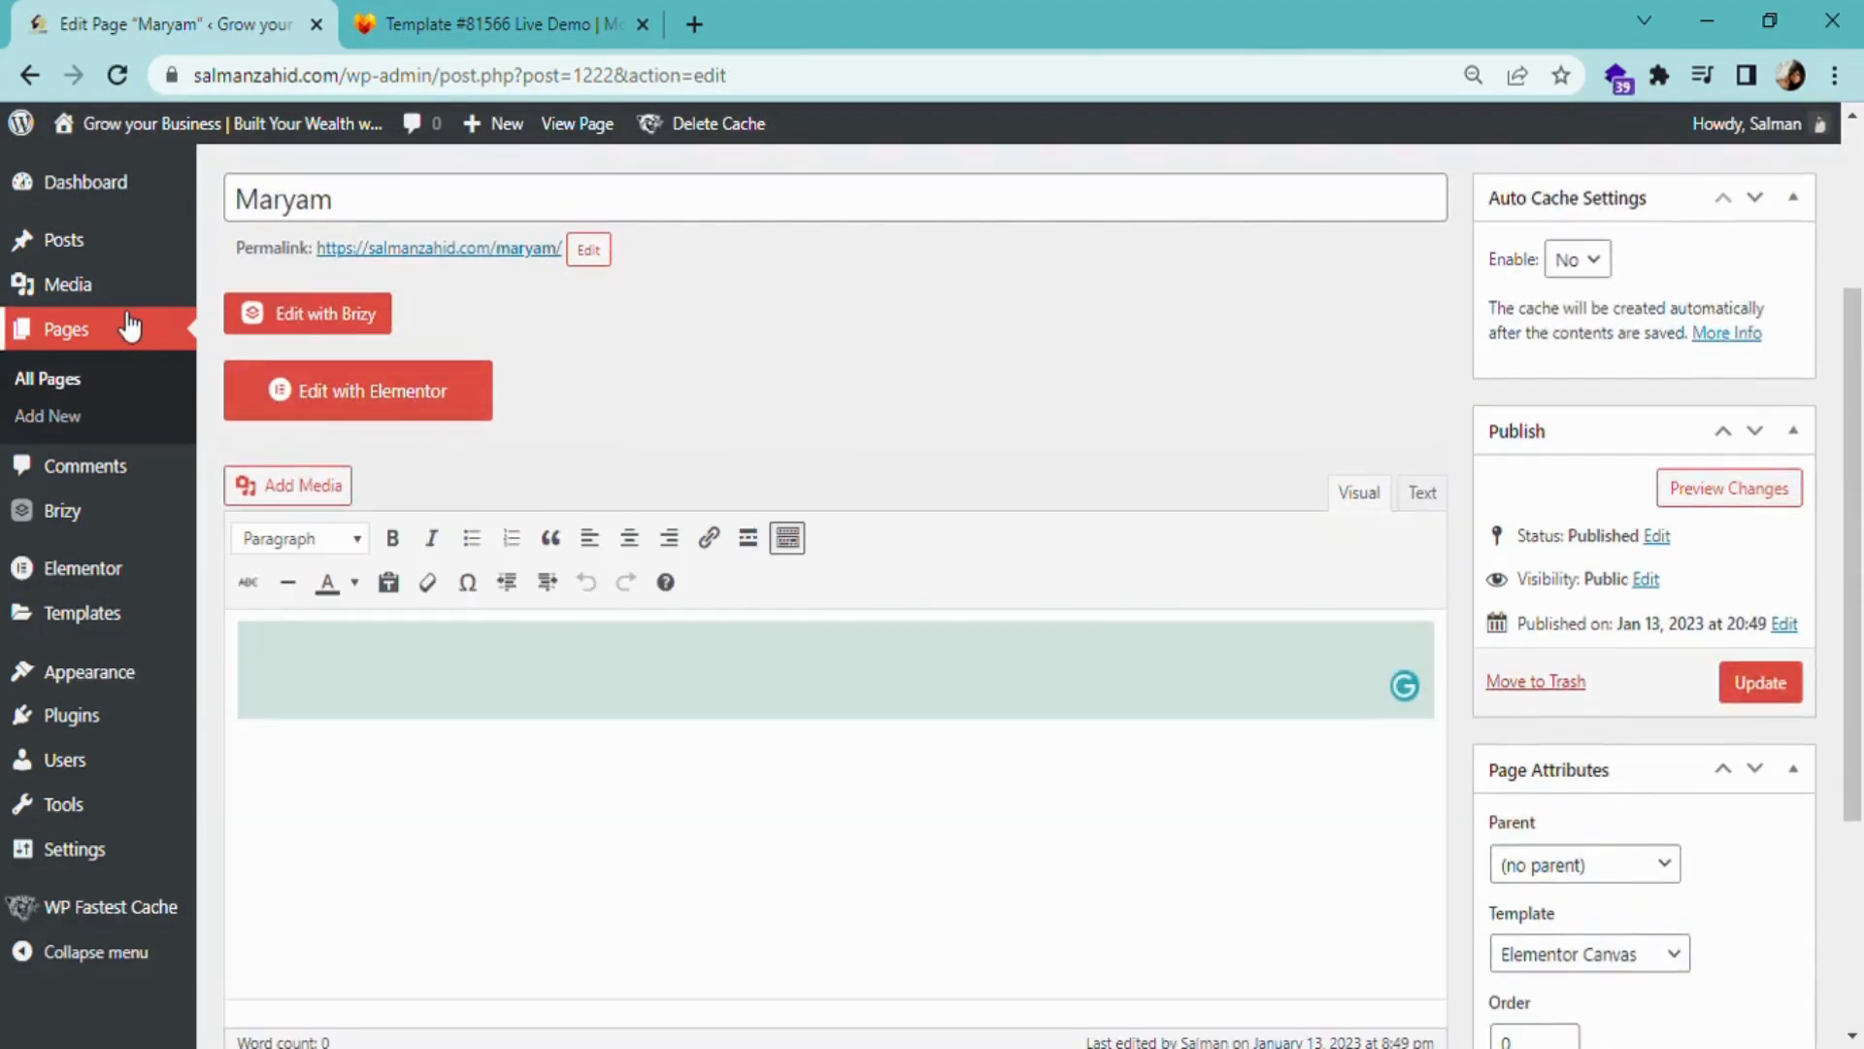
pyautogui.click(324, 391)
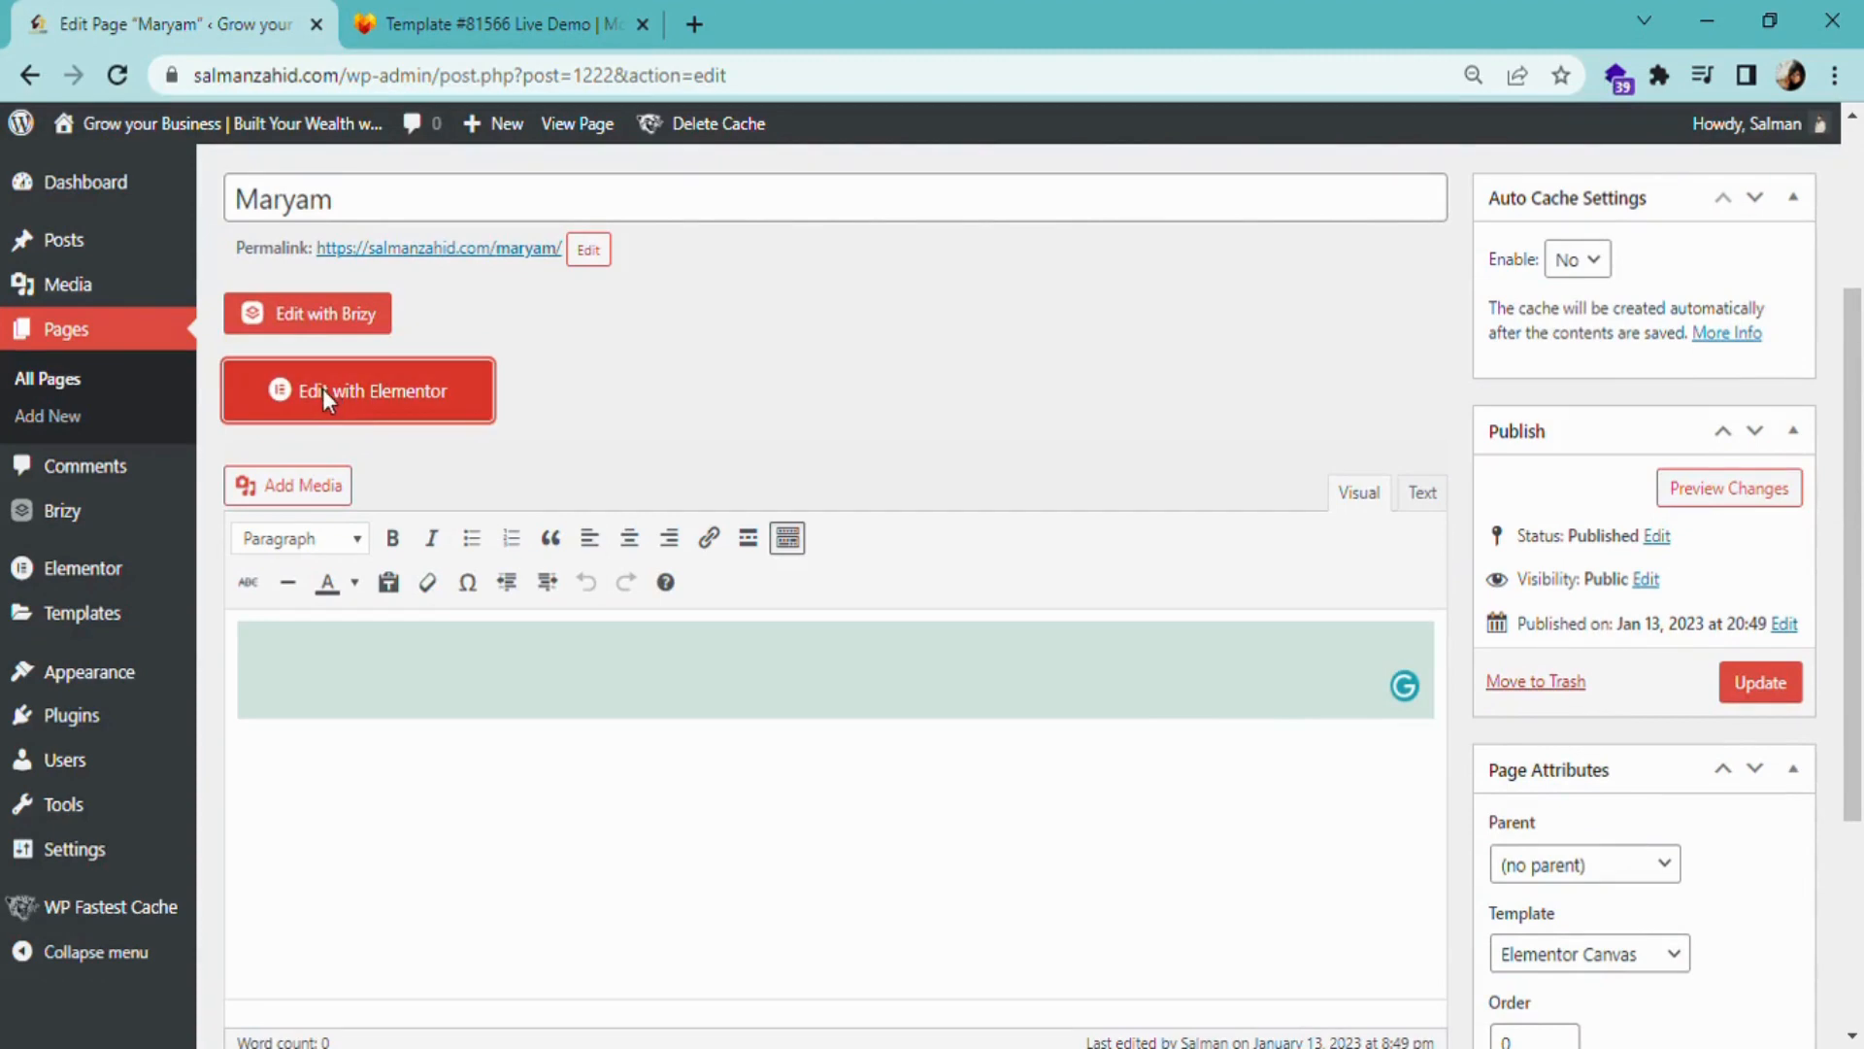
pyautogui.middleClick(148, 360)
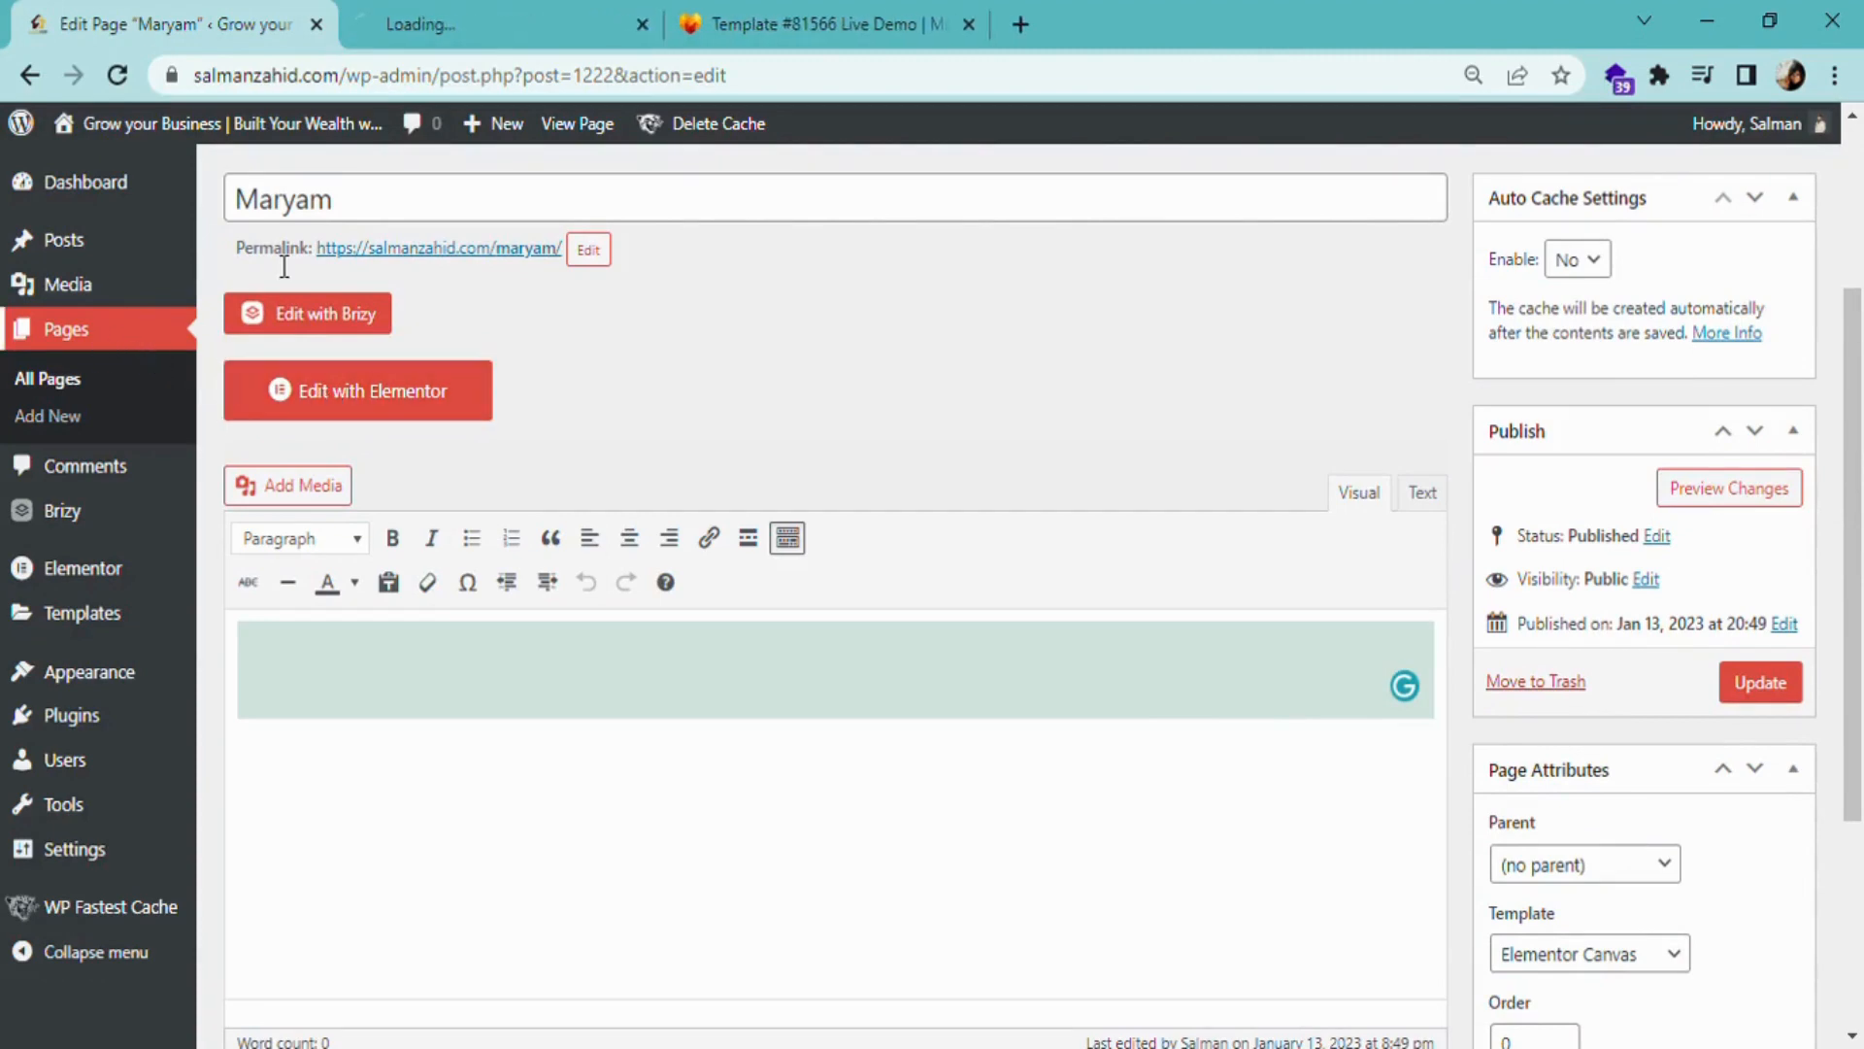
pyautogui.click(437, 15)
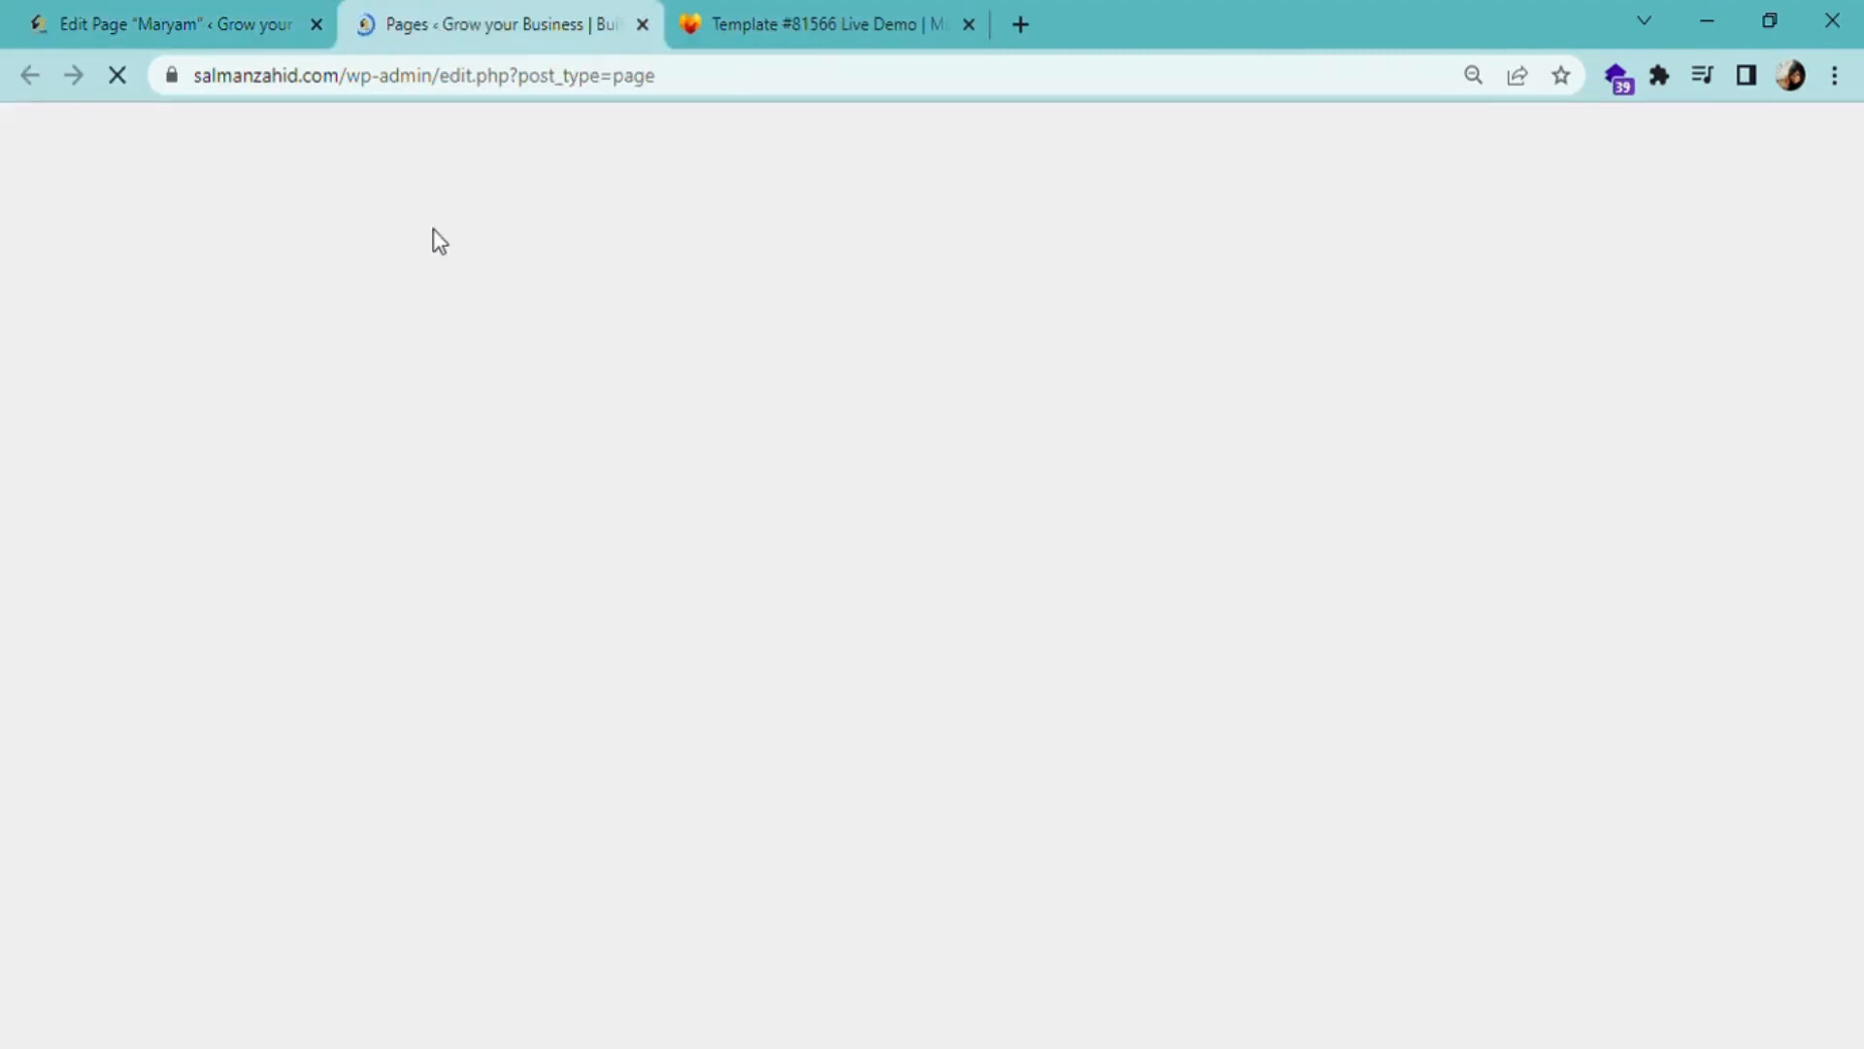
pyautogui.scroll(-9, 435, 485)
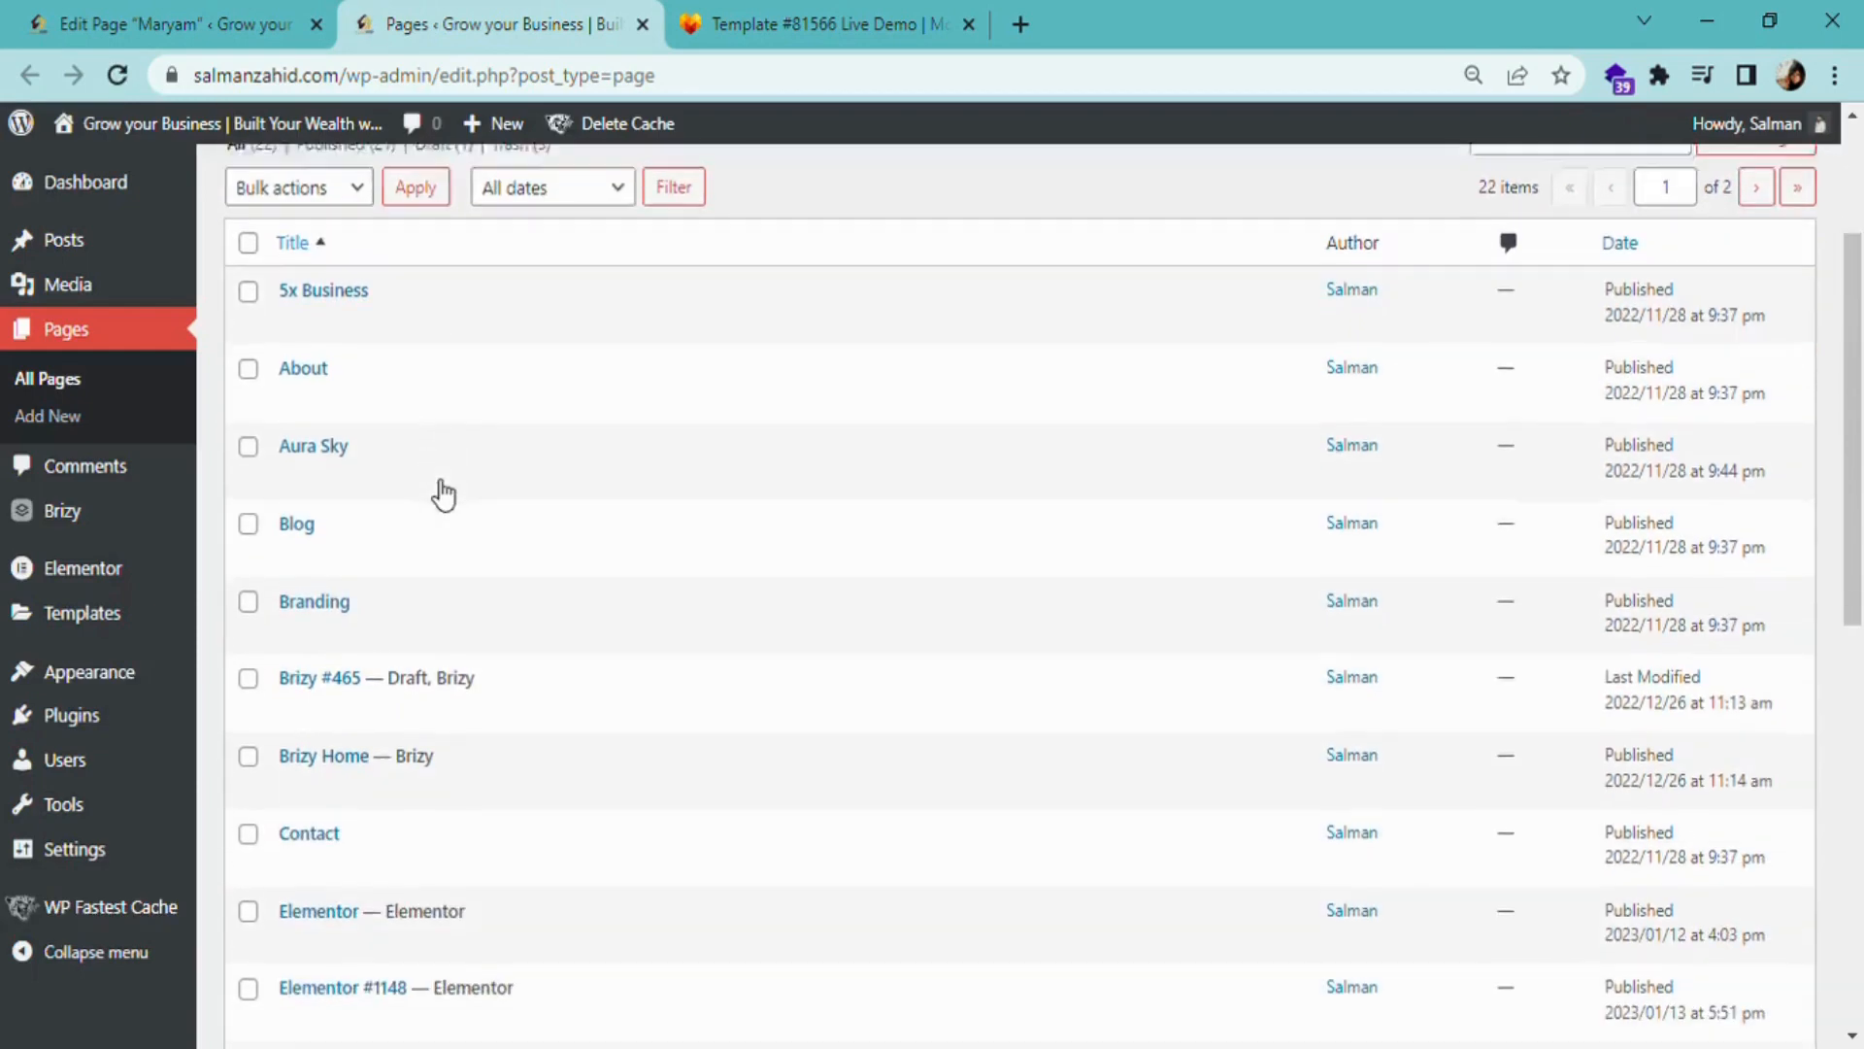
pyautogui.scroll(-3, 432, 486)
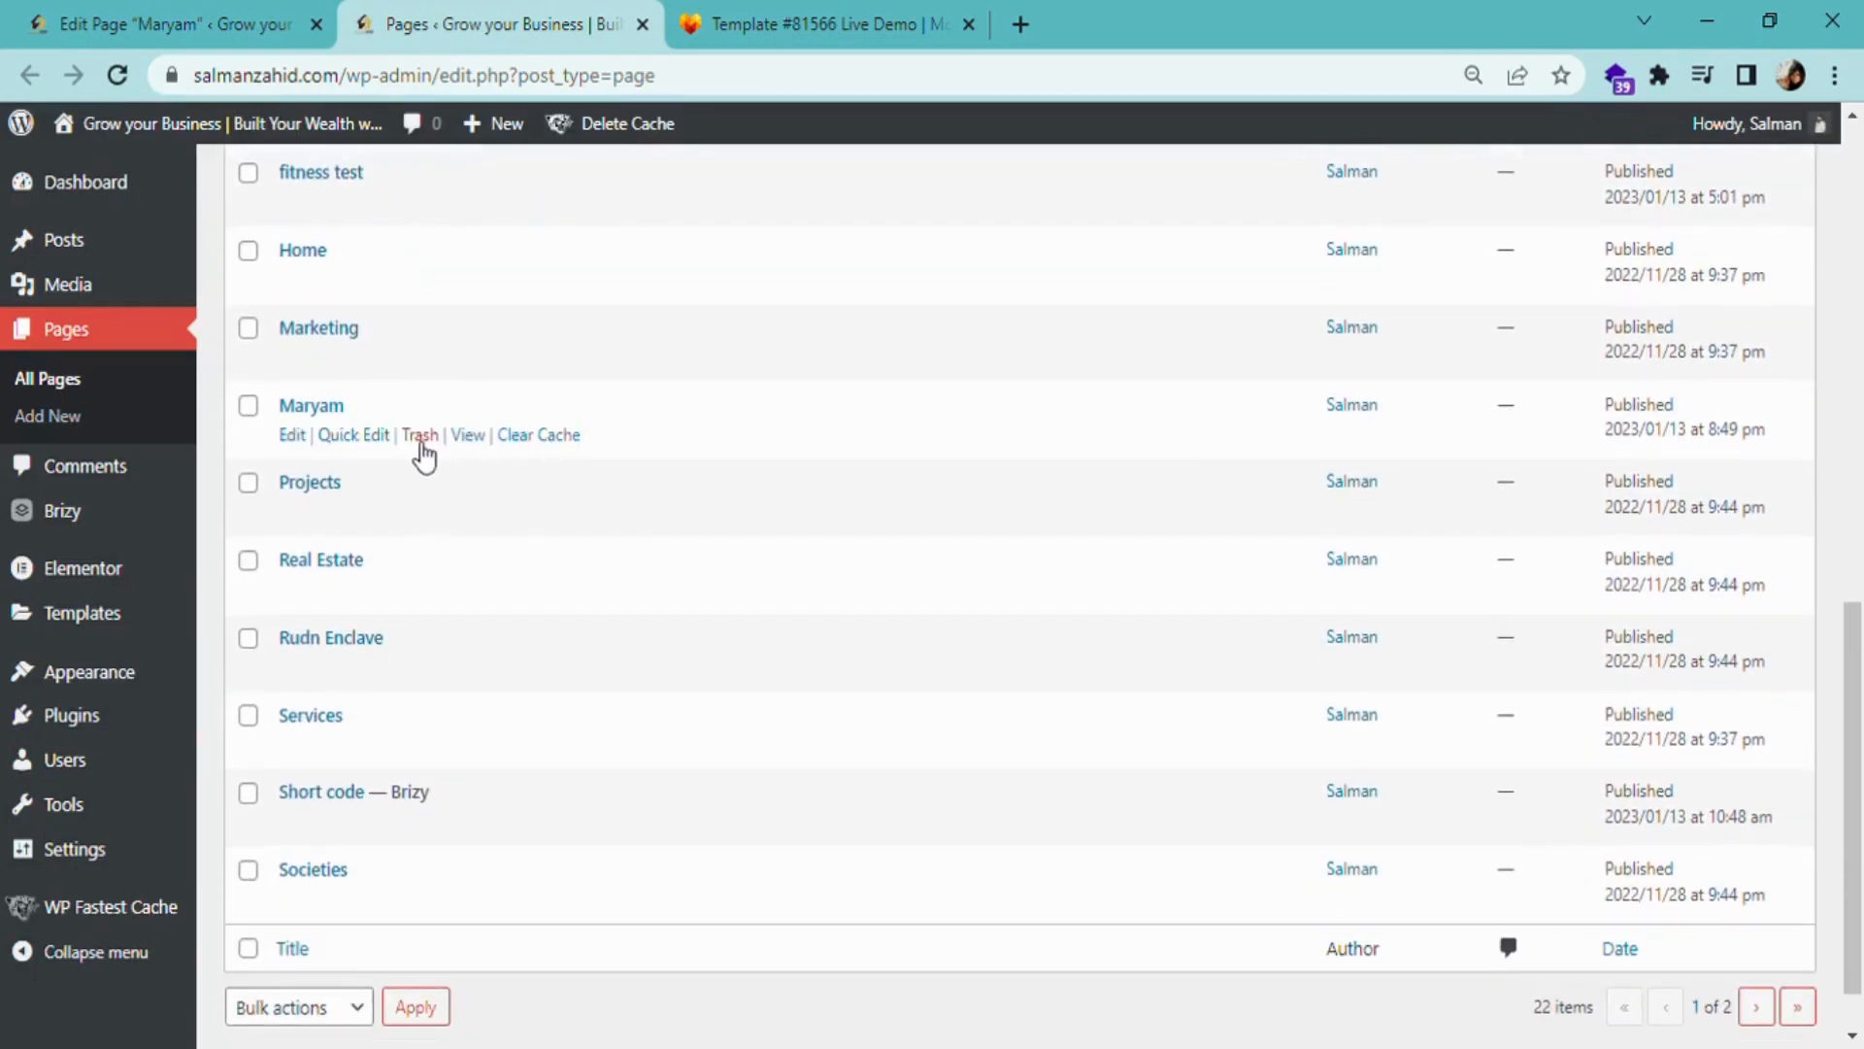
pyautogui.click(310, 406)
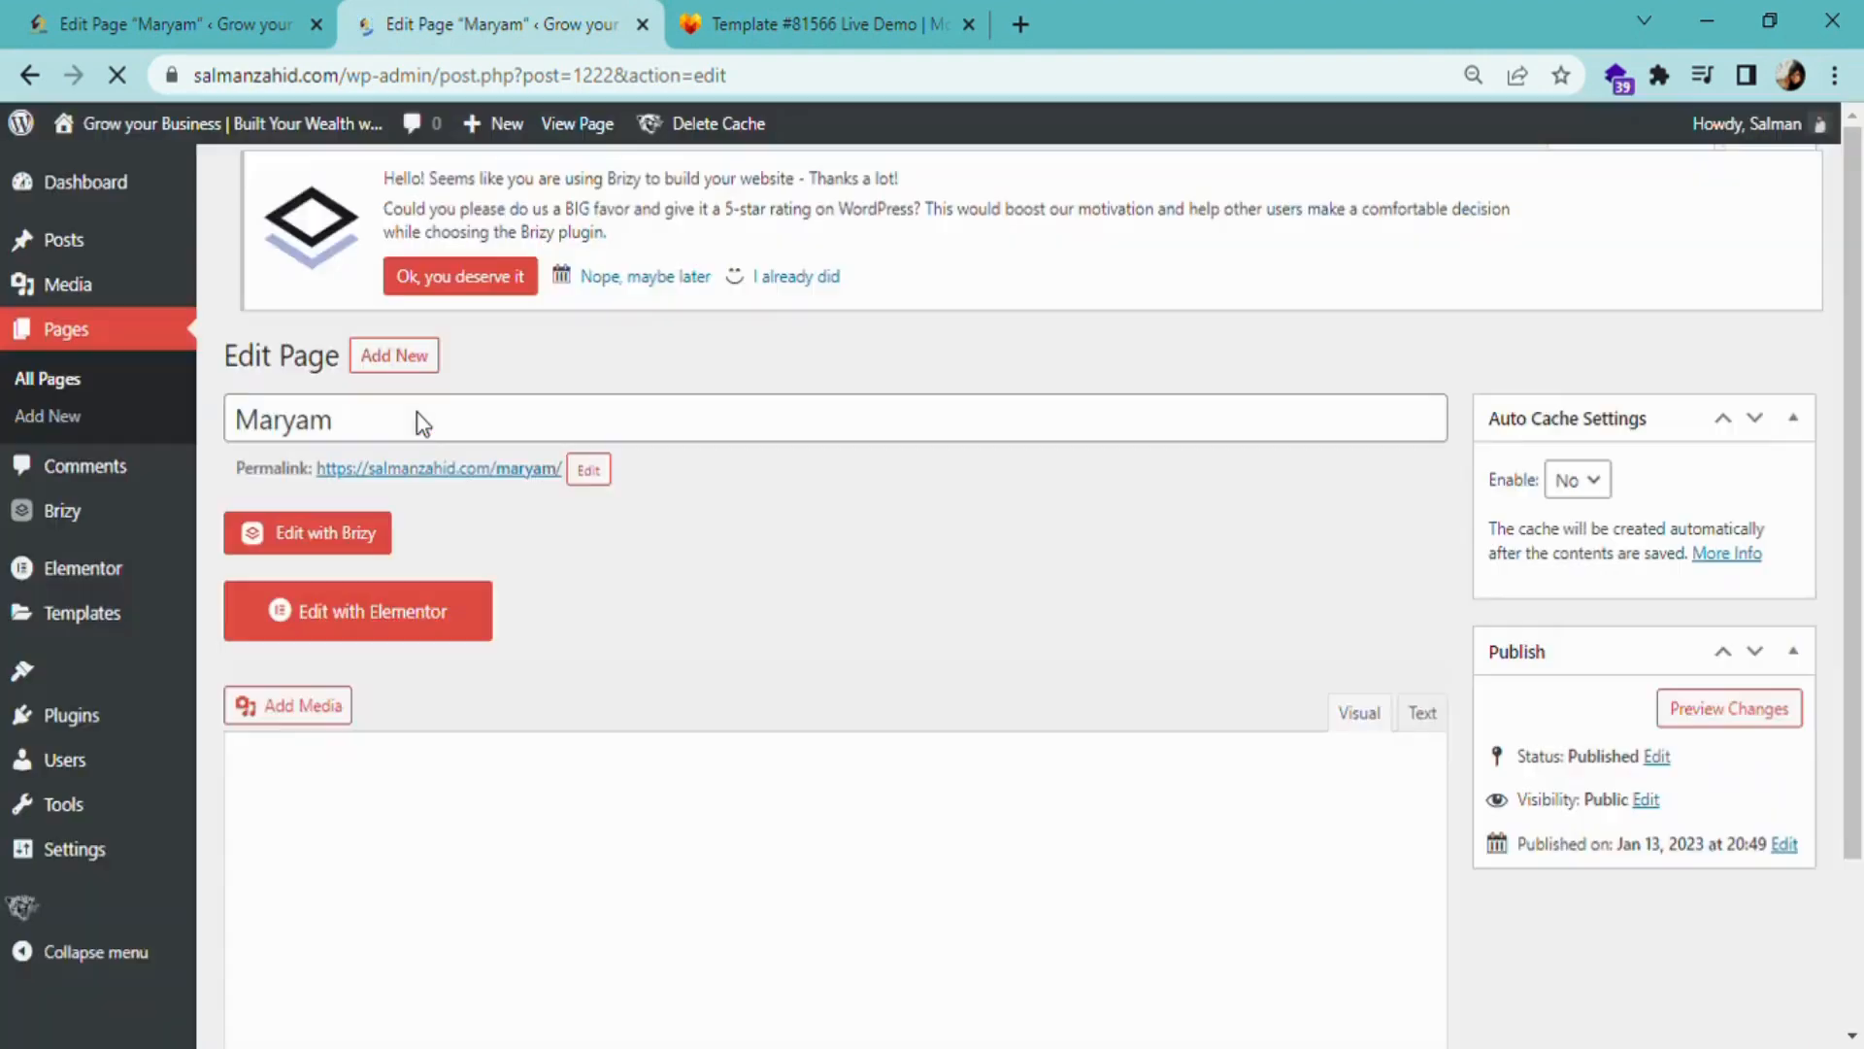
pyautogui.scroll(-3, 416, 410)
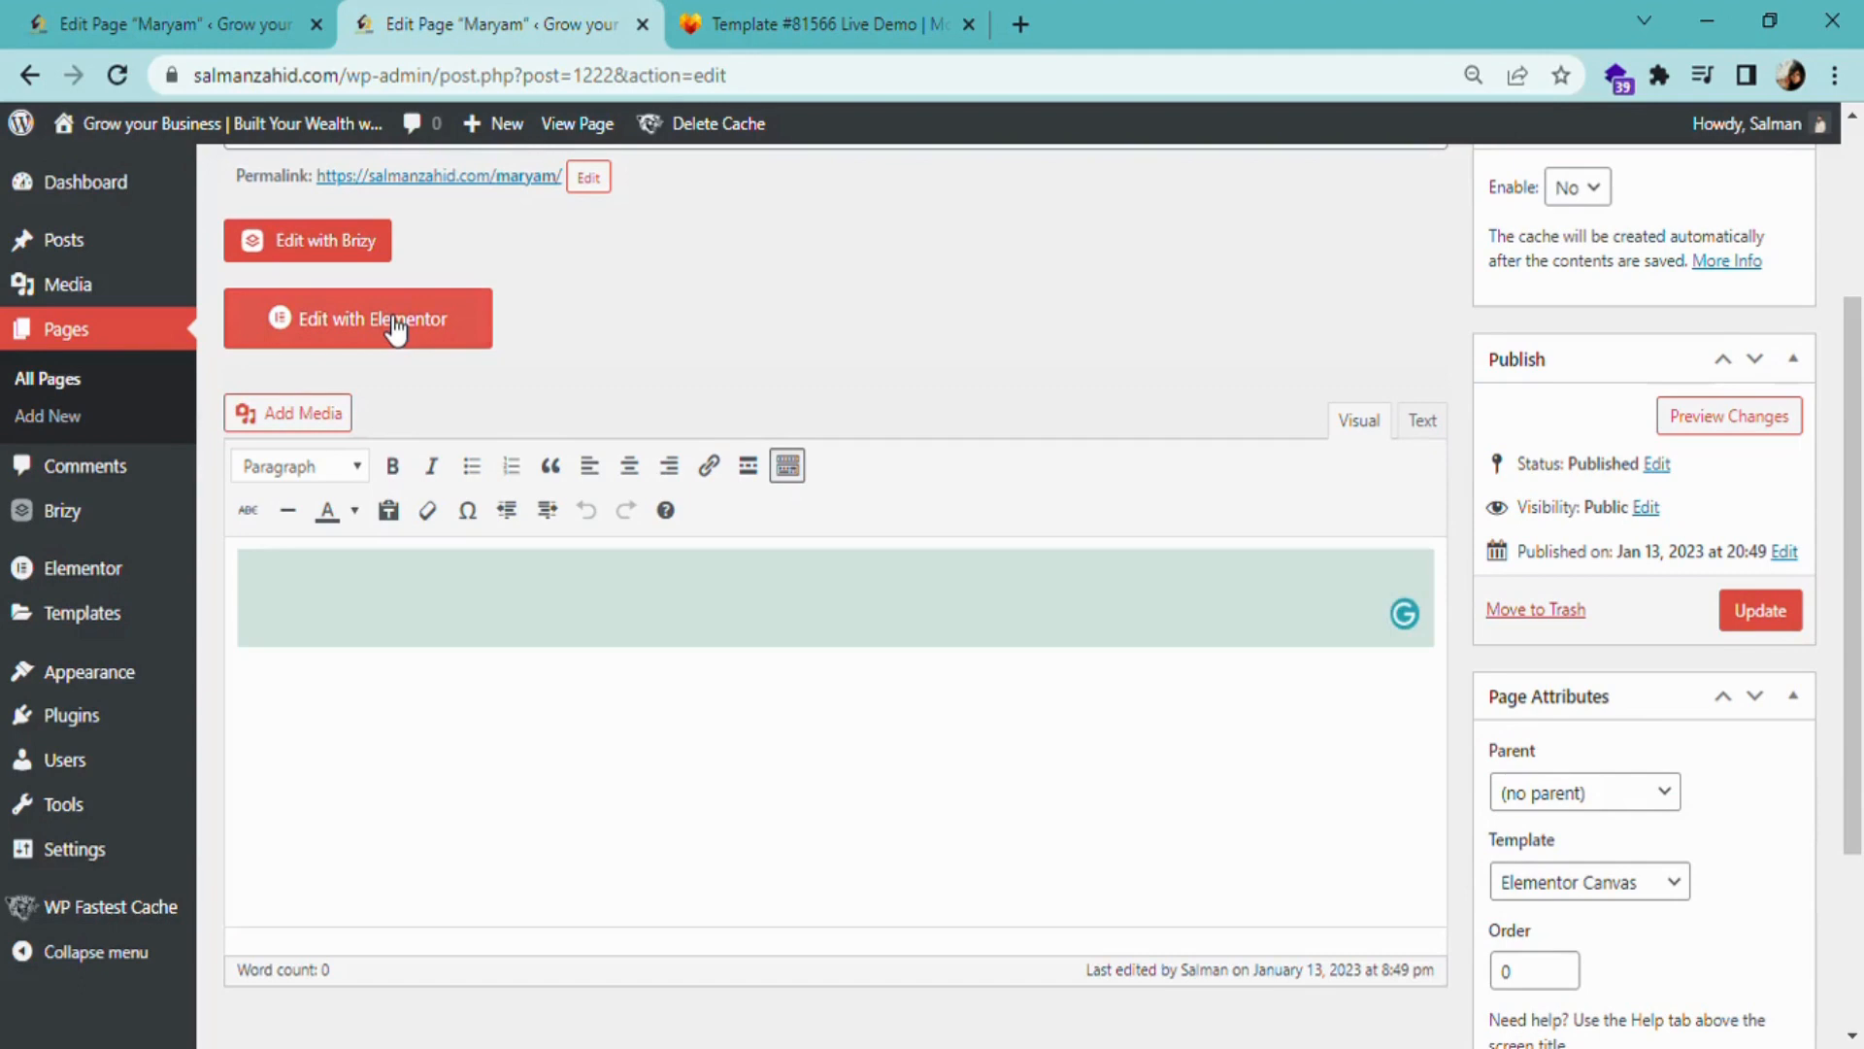
pyautogui.click(395, 330)
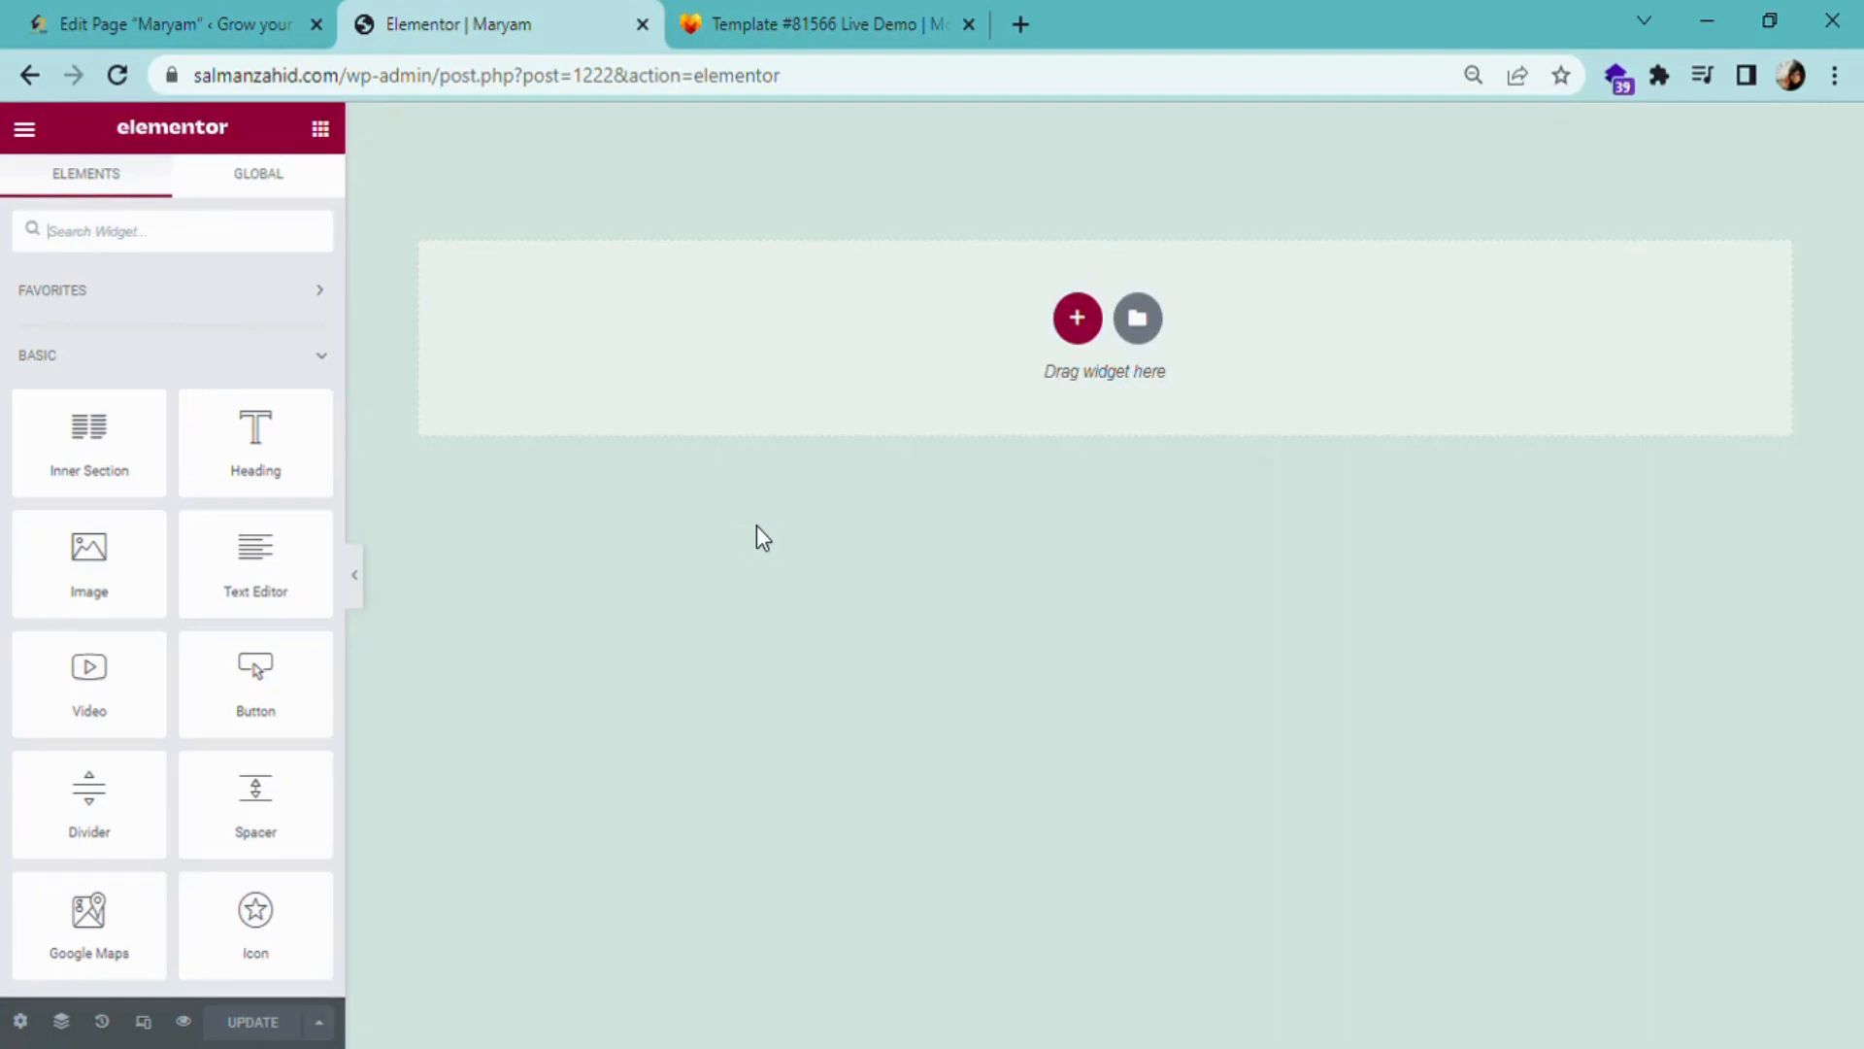
# - Add a single-column section to the page, unlink its margin values and set the top margin to 70 px
pyautogui.click(1085, 330)
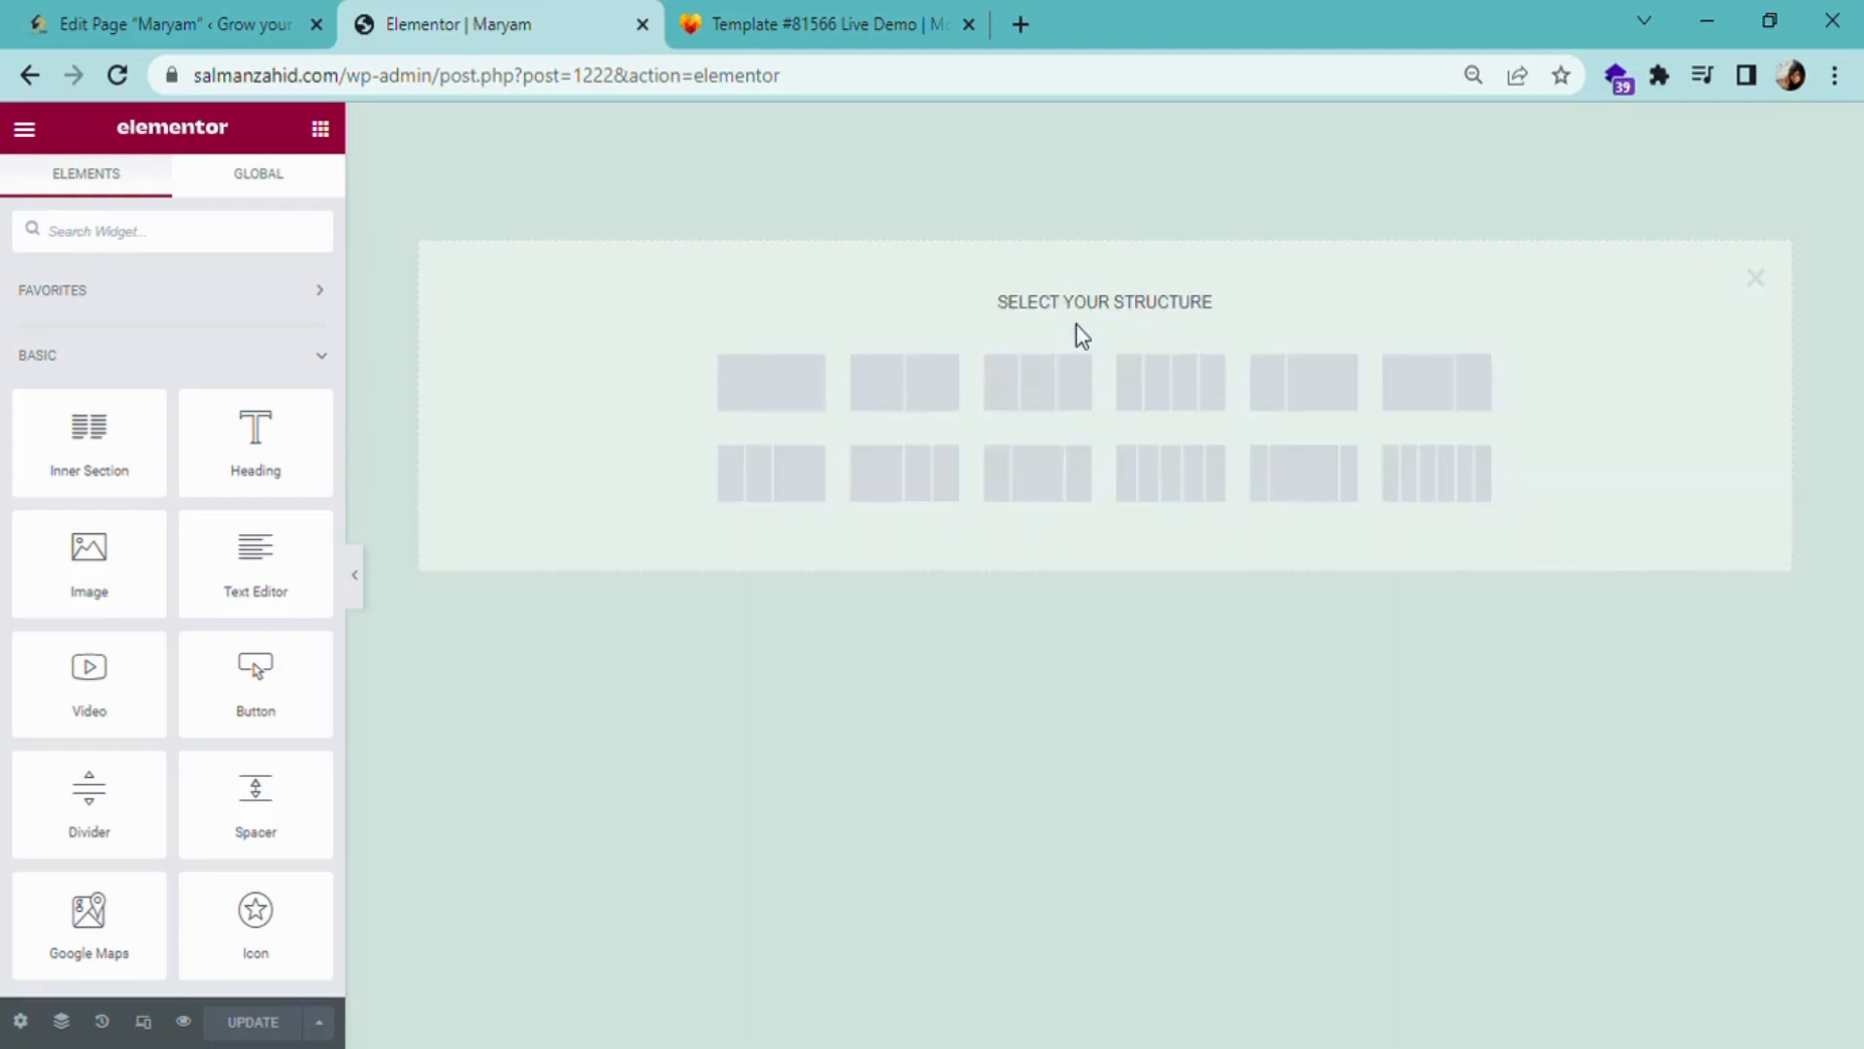
pyautogui.click(793, 380)
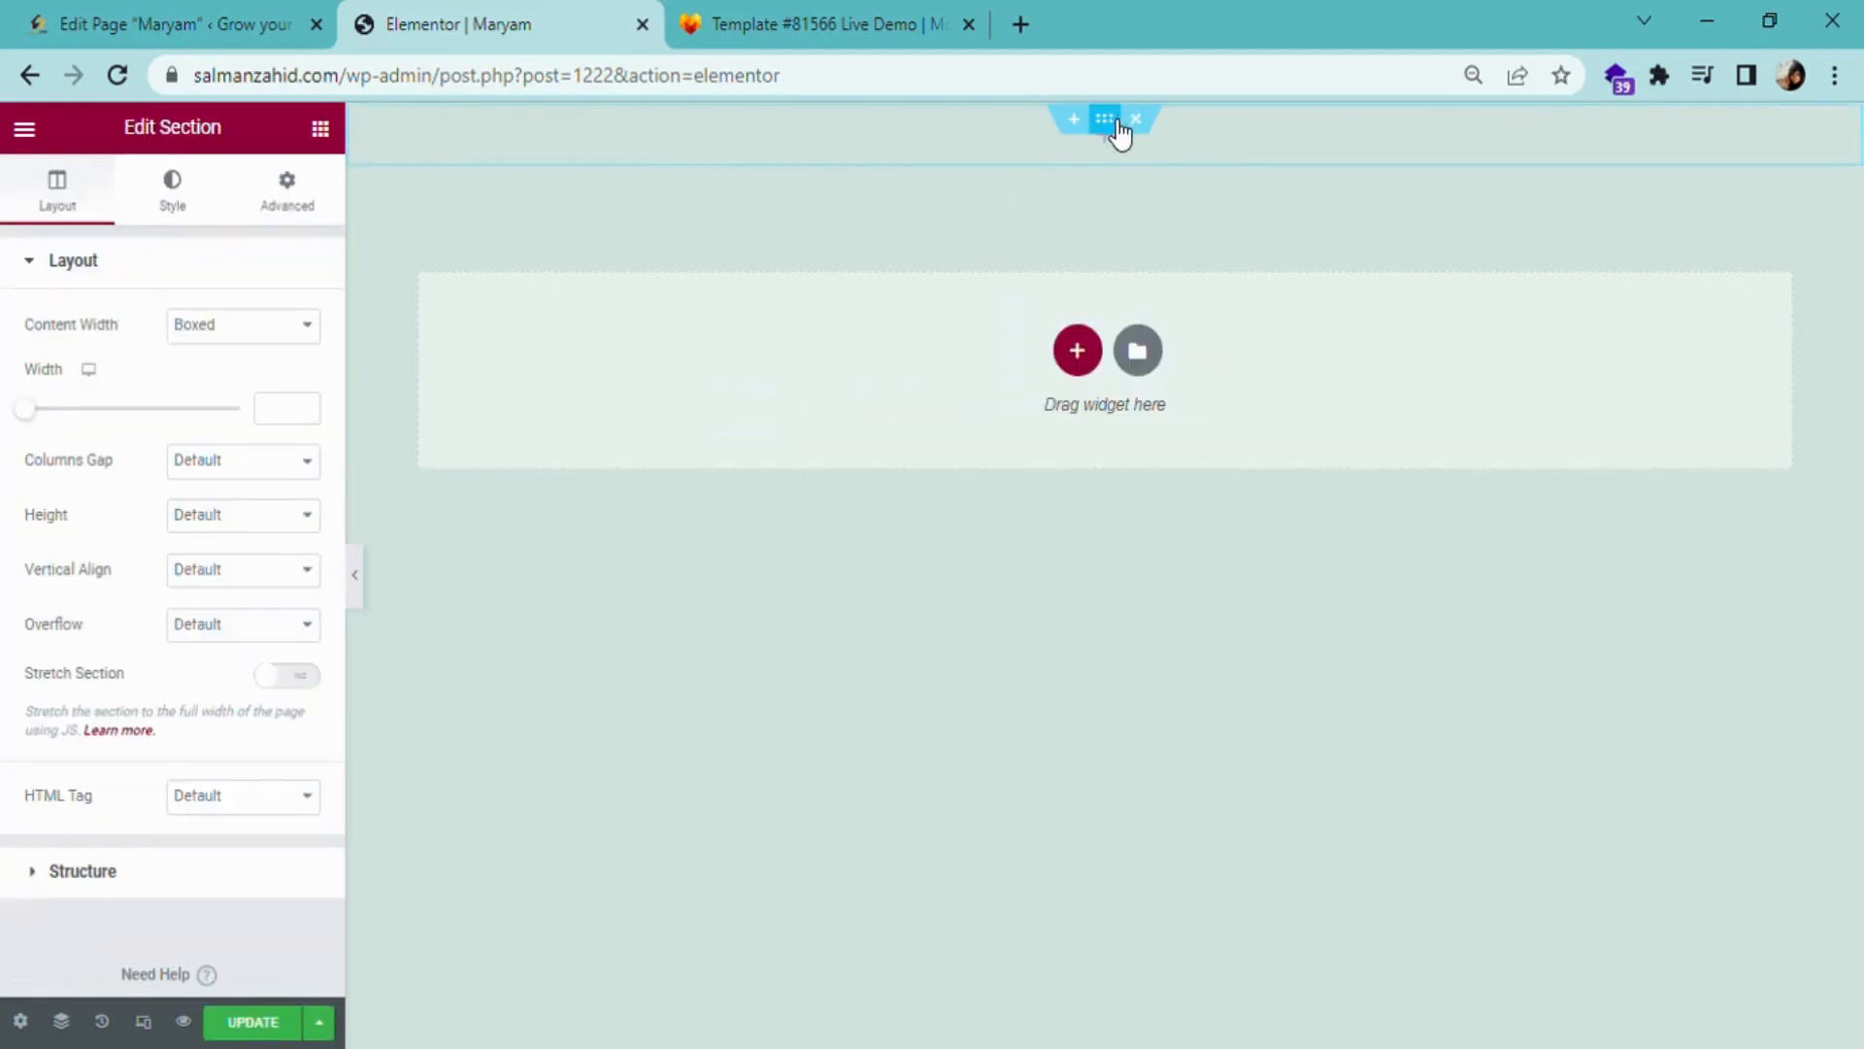
pyautogui.click(296, 197)
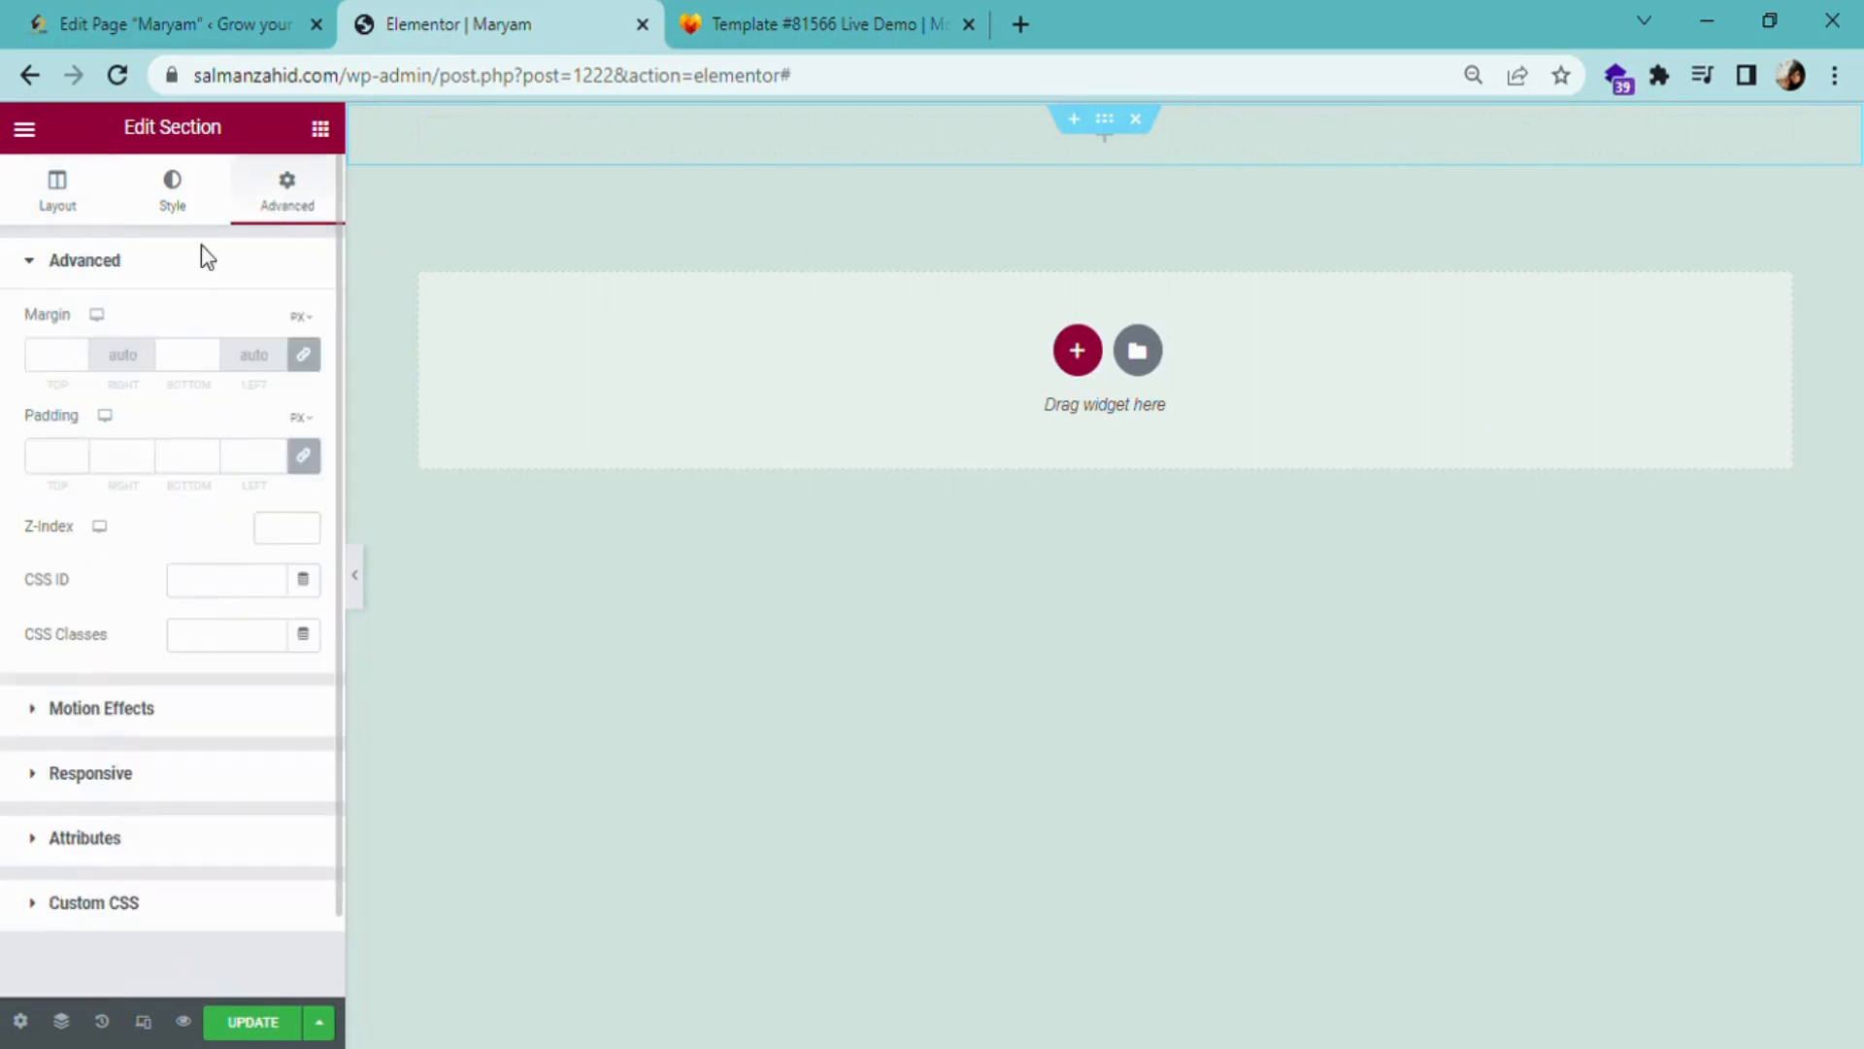
pyautogui.click(305, 355)
pyautogui.moveTo(75, 352); pyautogui.dragTo(76, 351)
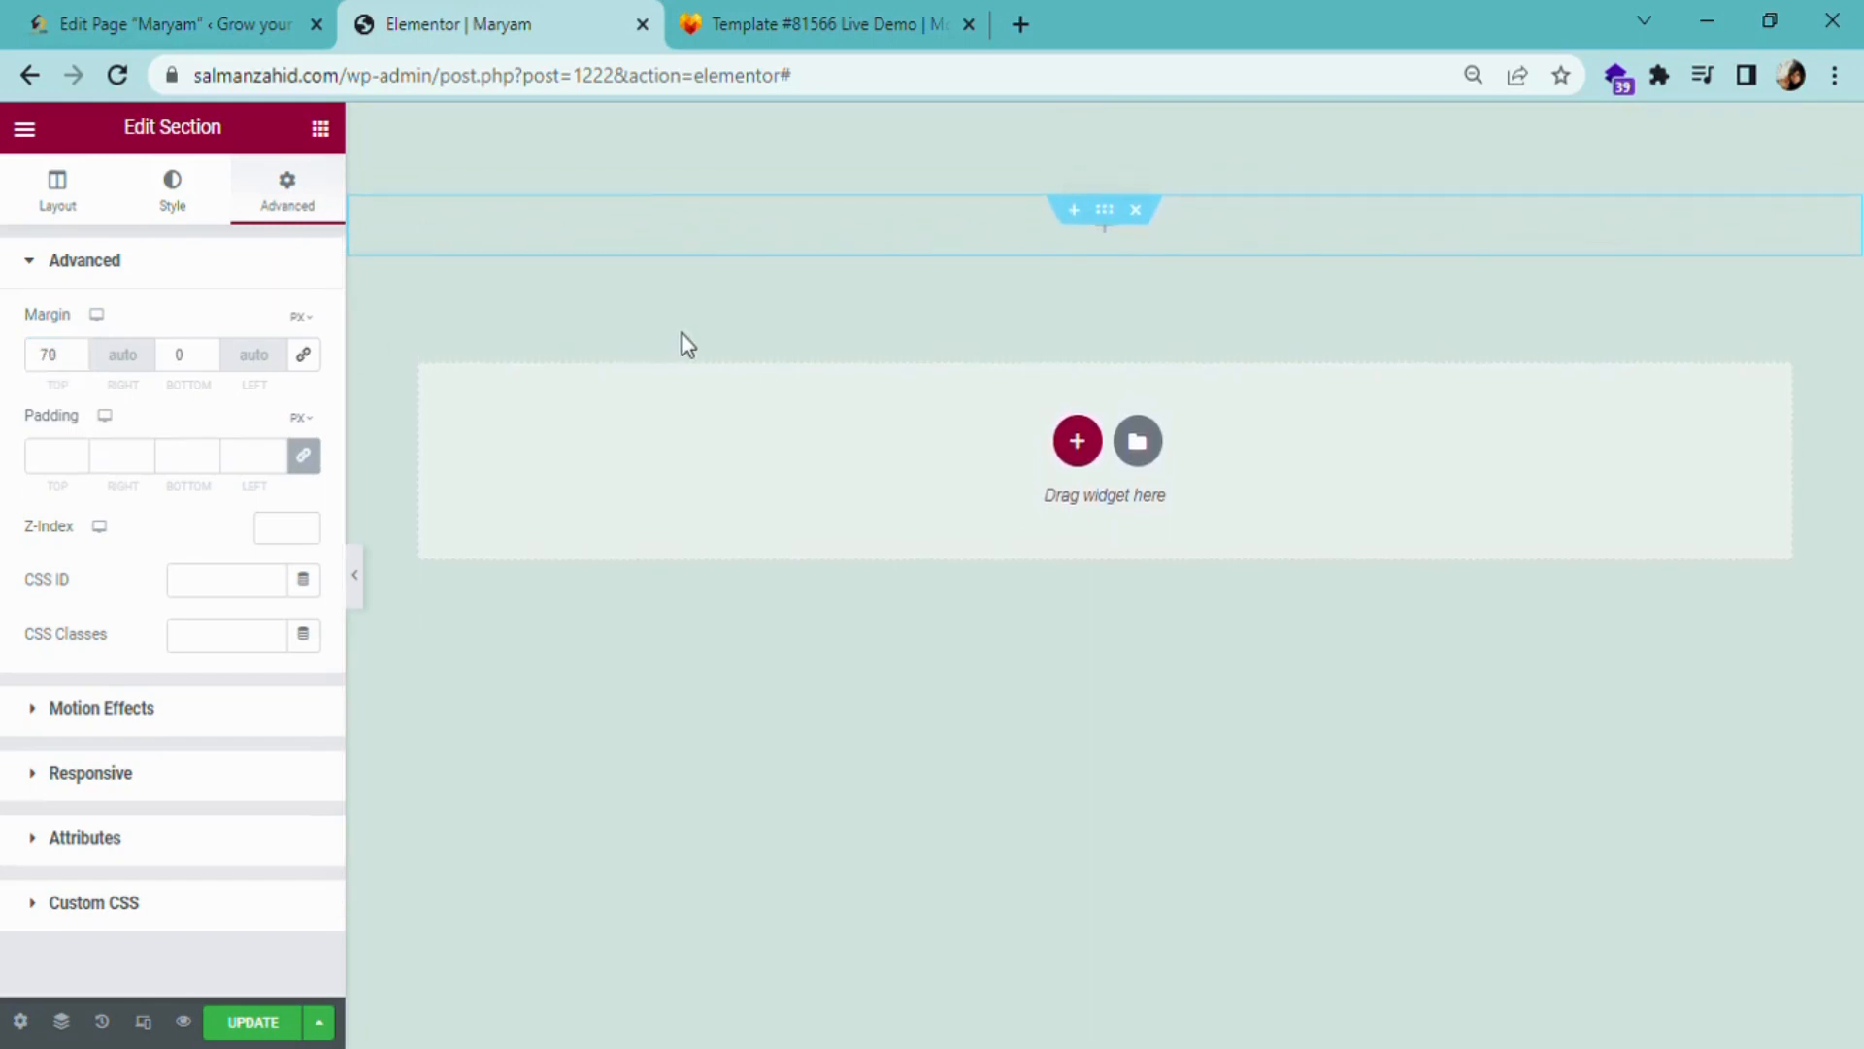
# - Search the widgets for "tab" and place a Tabs widget in the new section
pyautogui.click(323, 138)
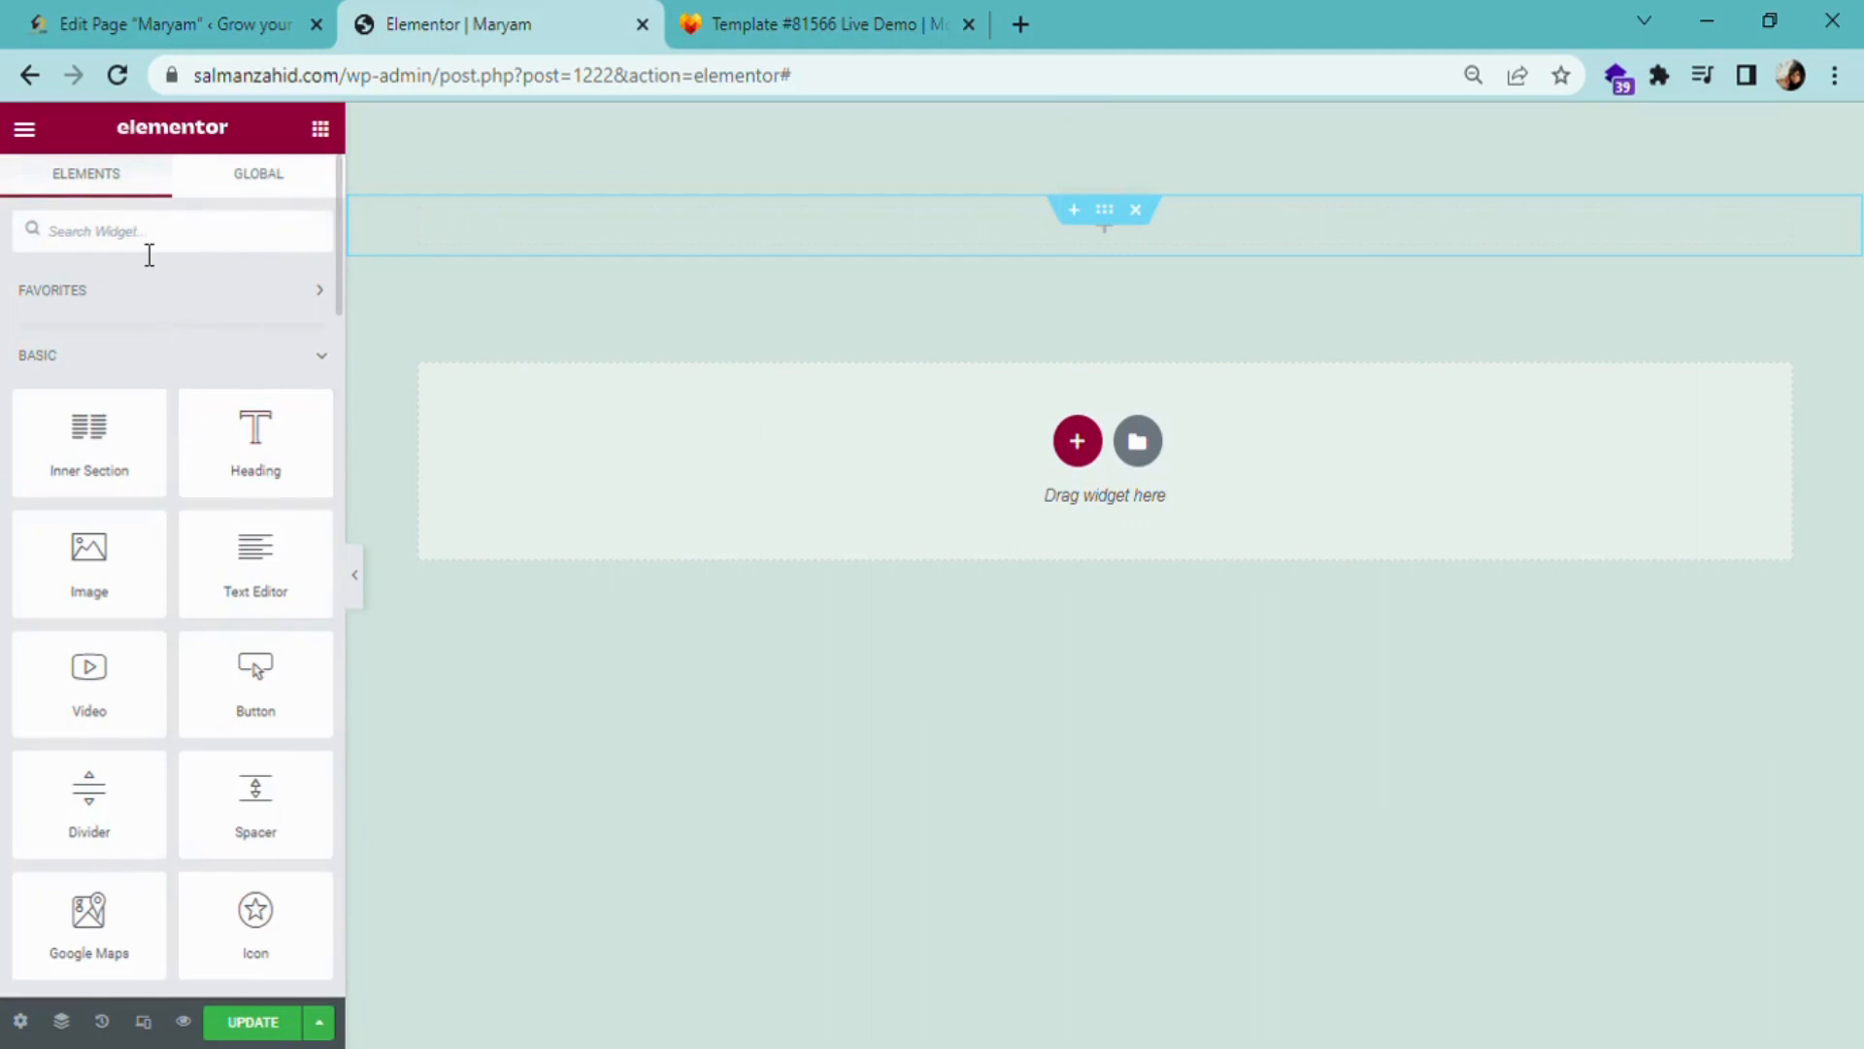
pyautogui.write('tab')
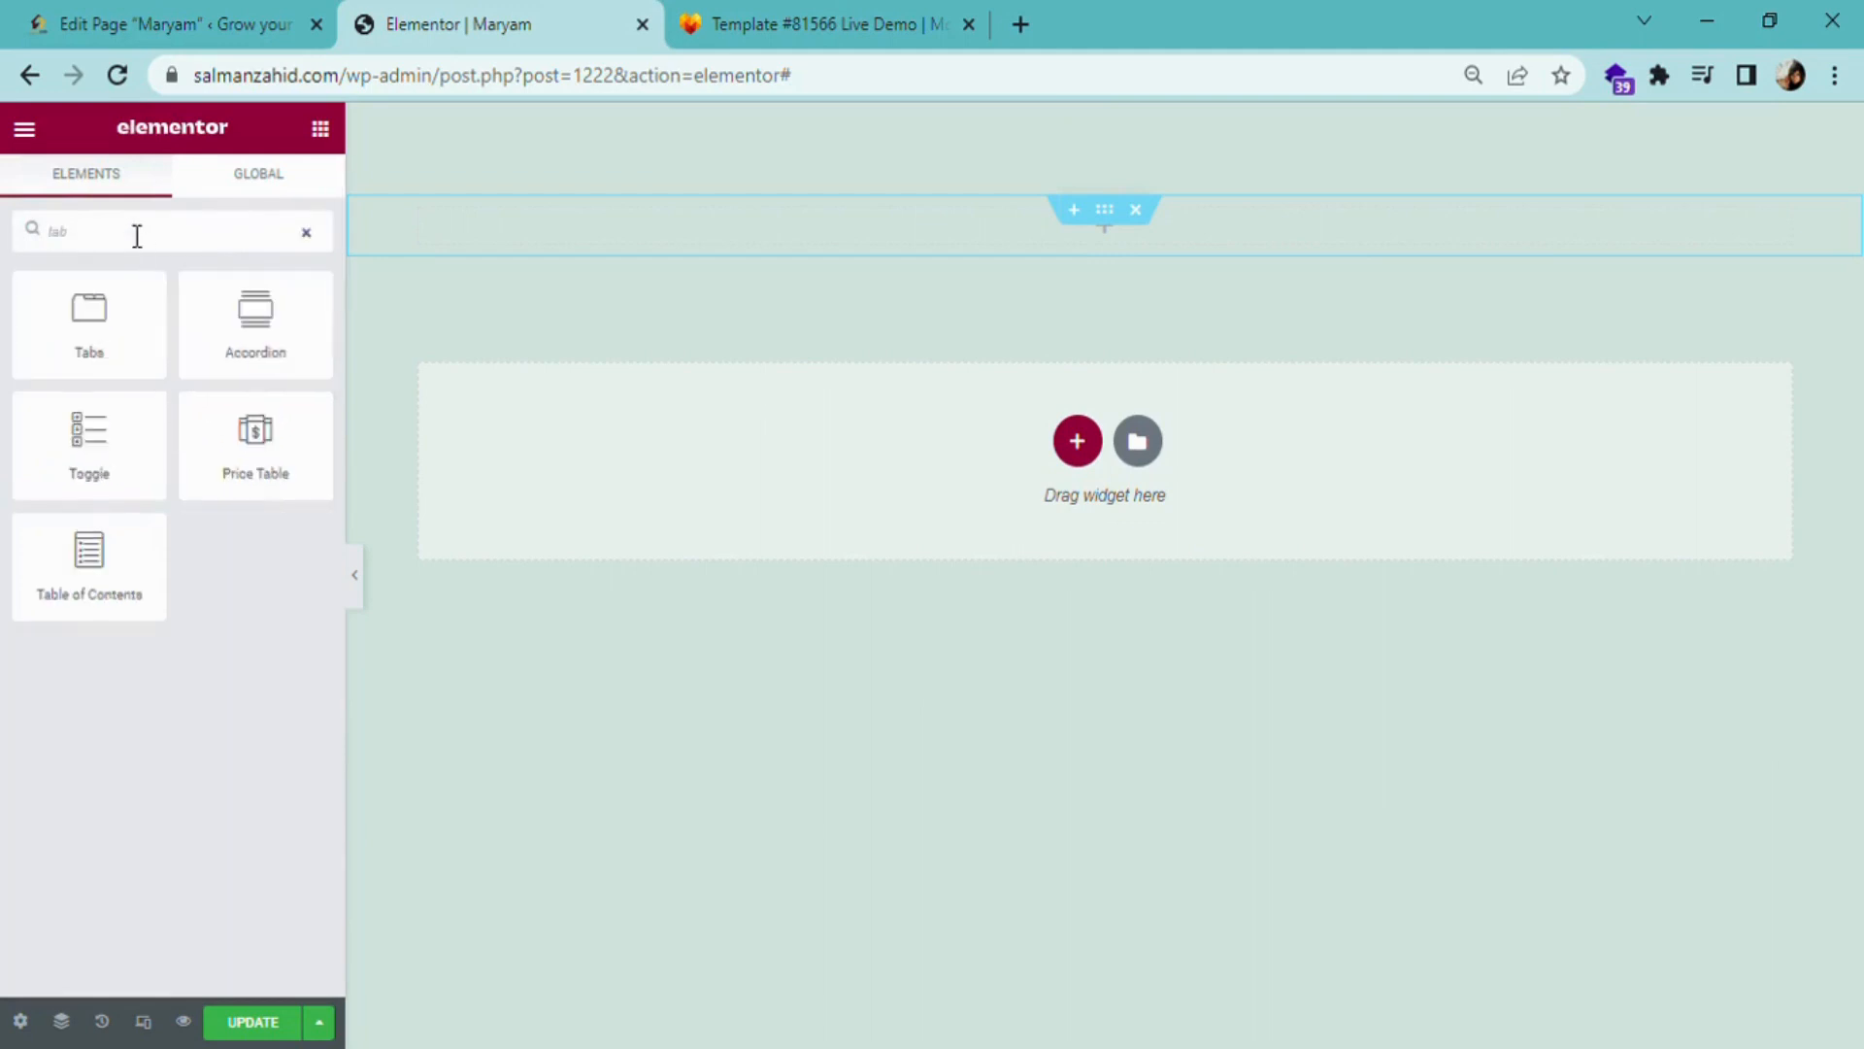
pyautogui.moveTo(126, 324); pyautogui.dragTo(1028, 227)
# - Compare the Fitness for Man and Fitness for Girl tabs and their image grids on the template demo page
pyautogui.click(796, 19)
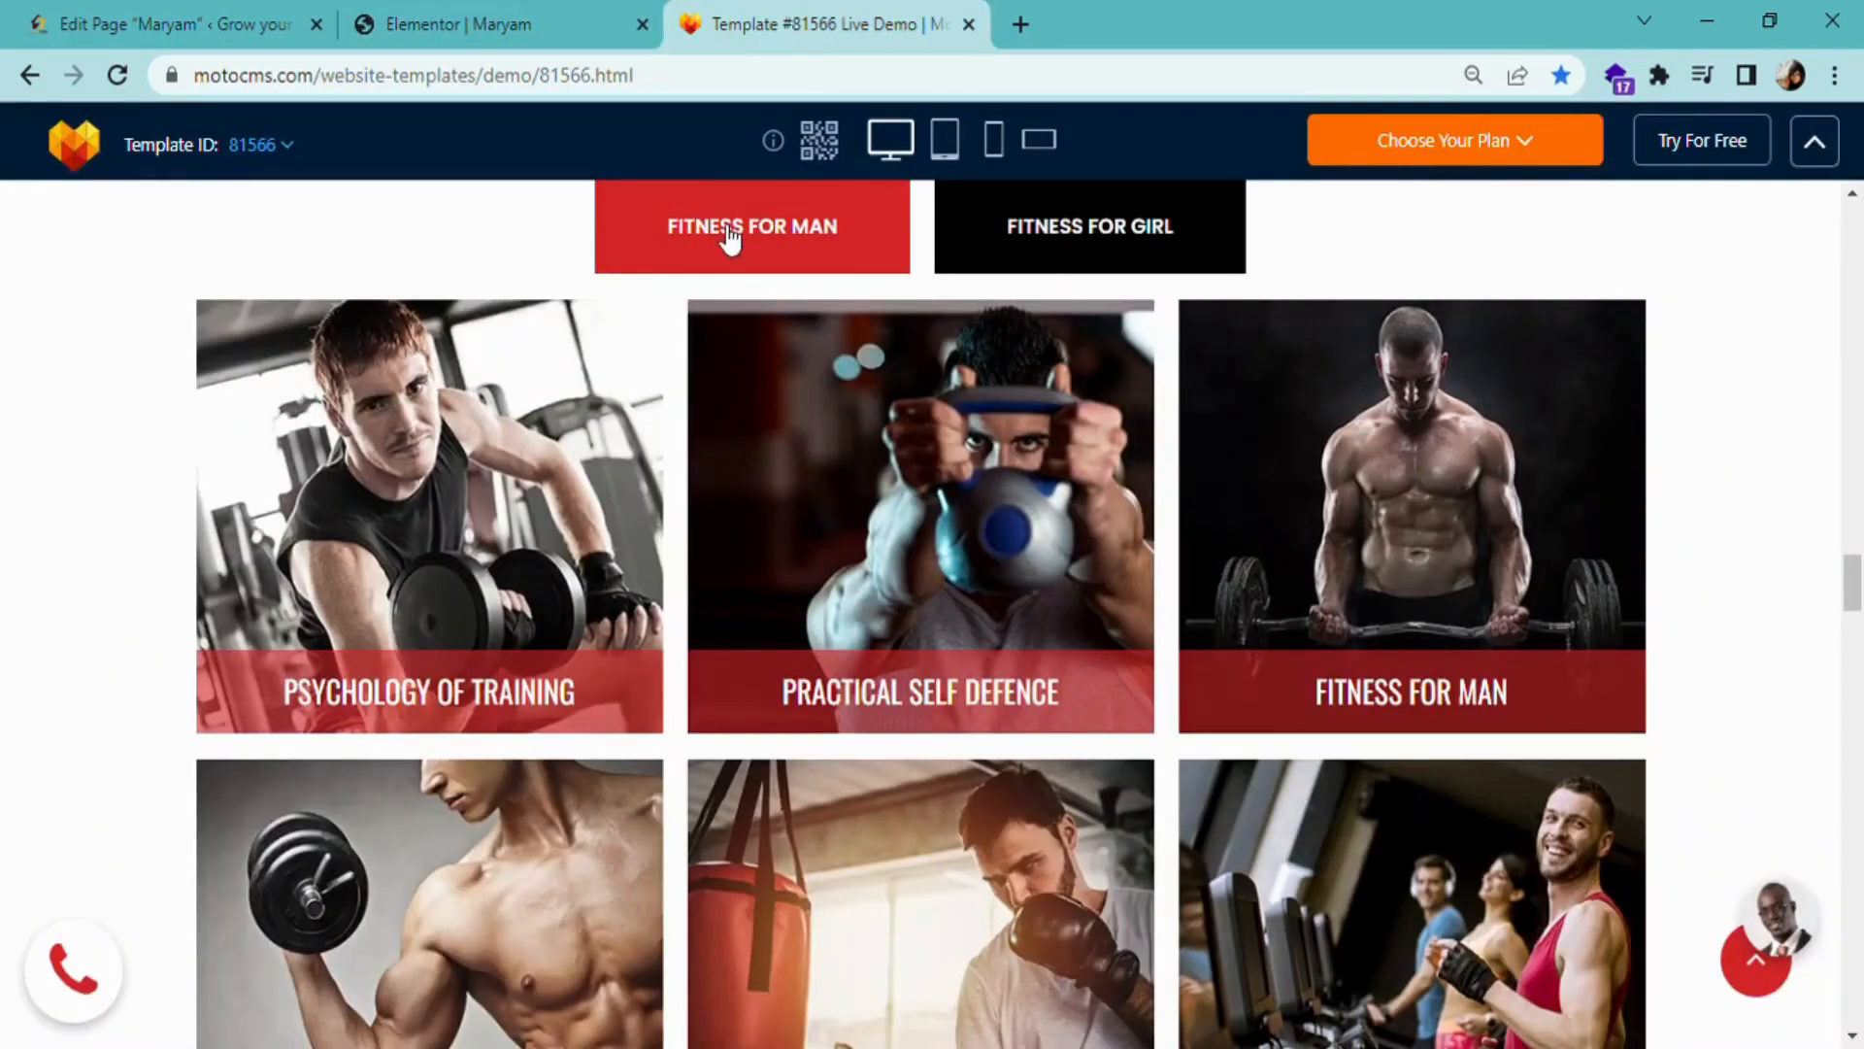
pyautogui.click(1078, 236)
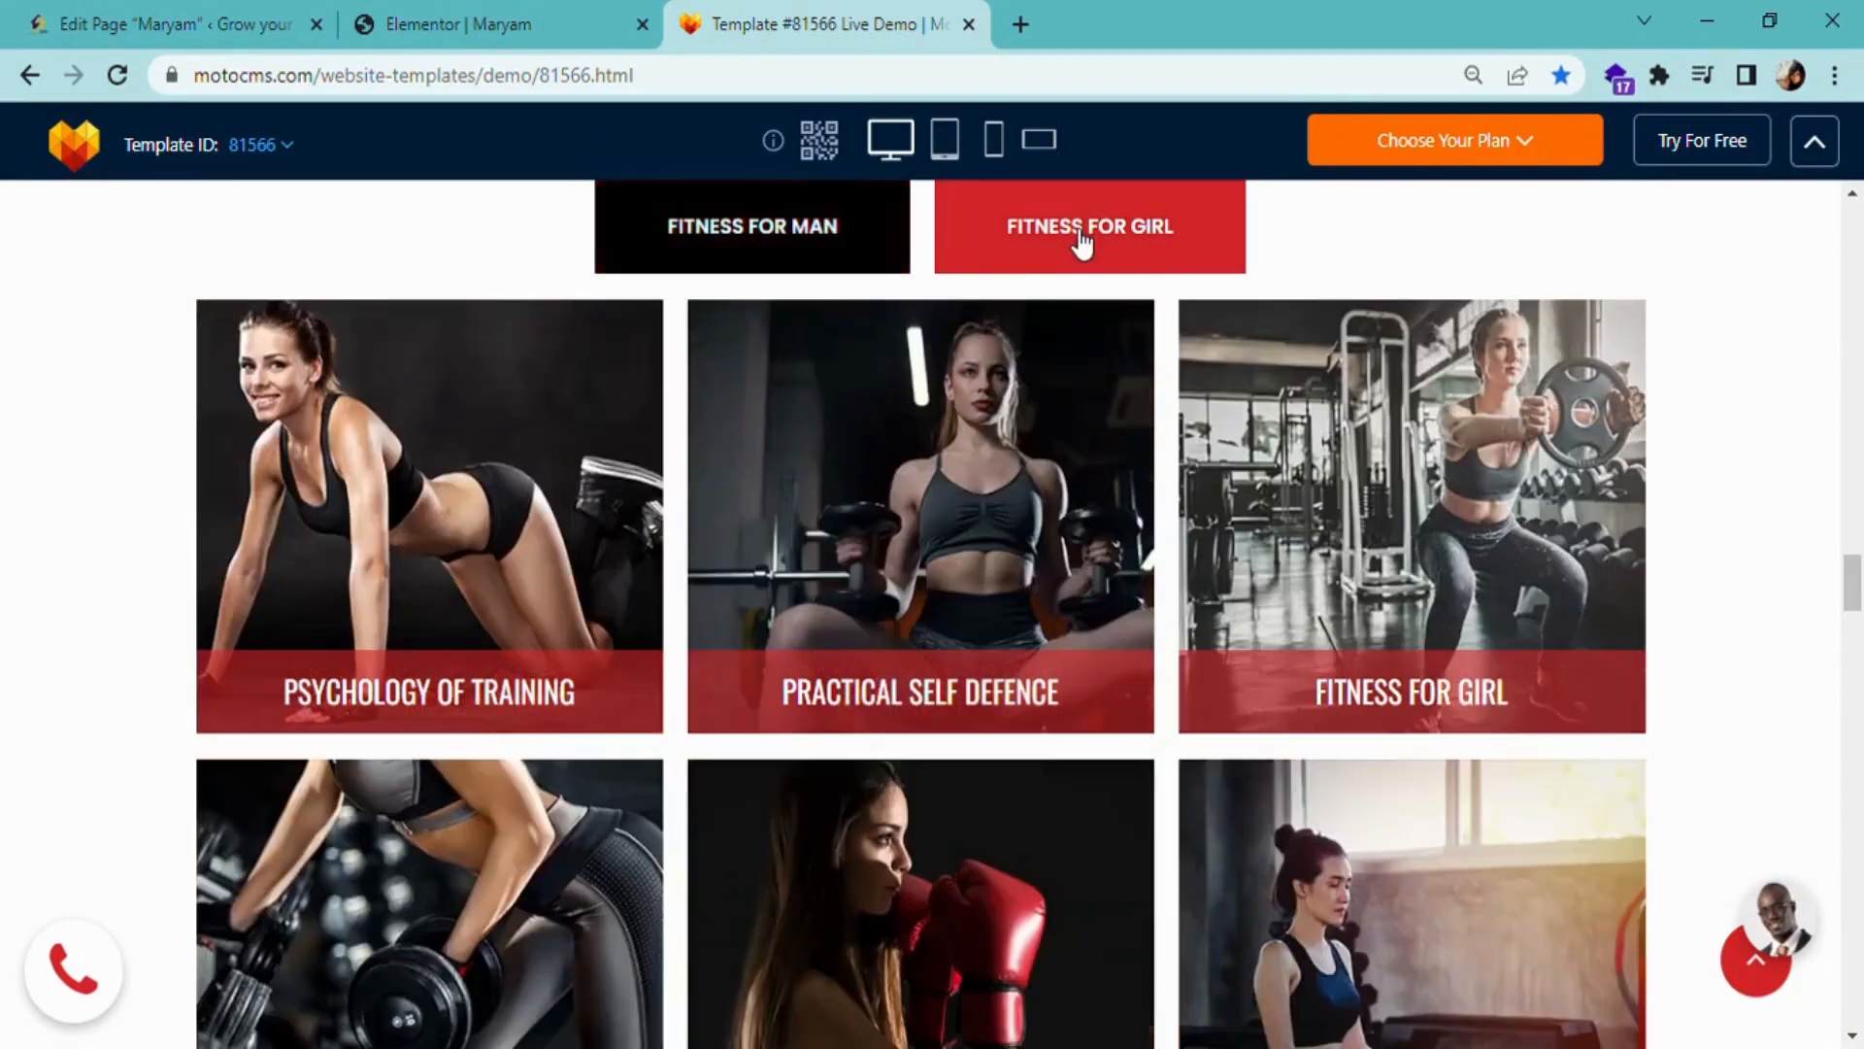
pyautogui.scroll(-5, 1073, 335)
pyautogui.scroll(-1, 1072, 335)
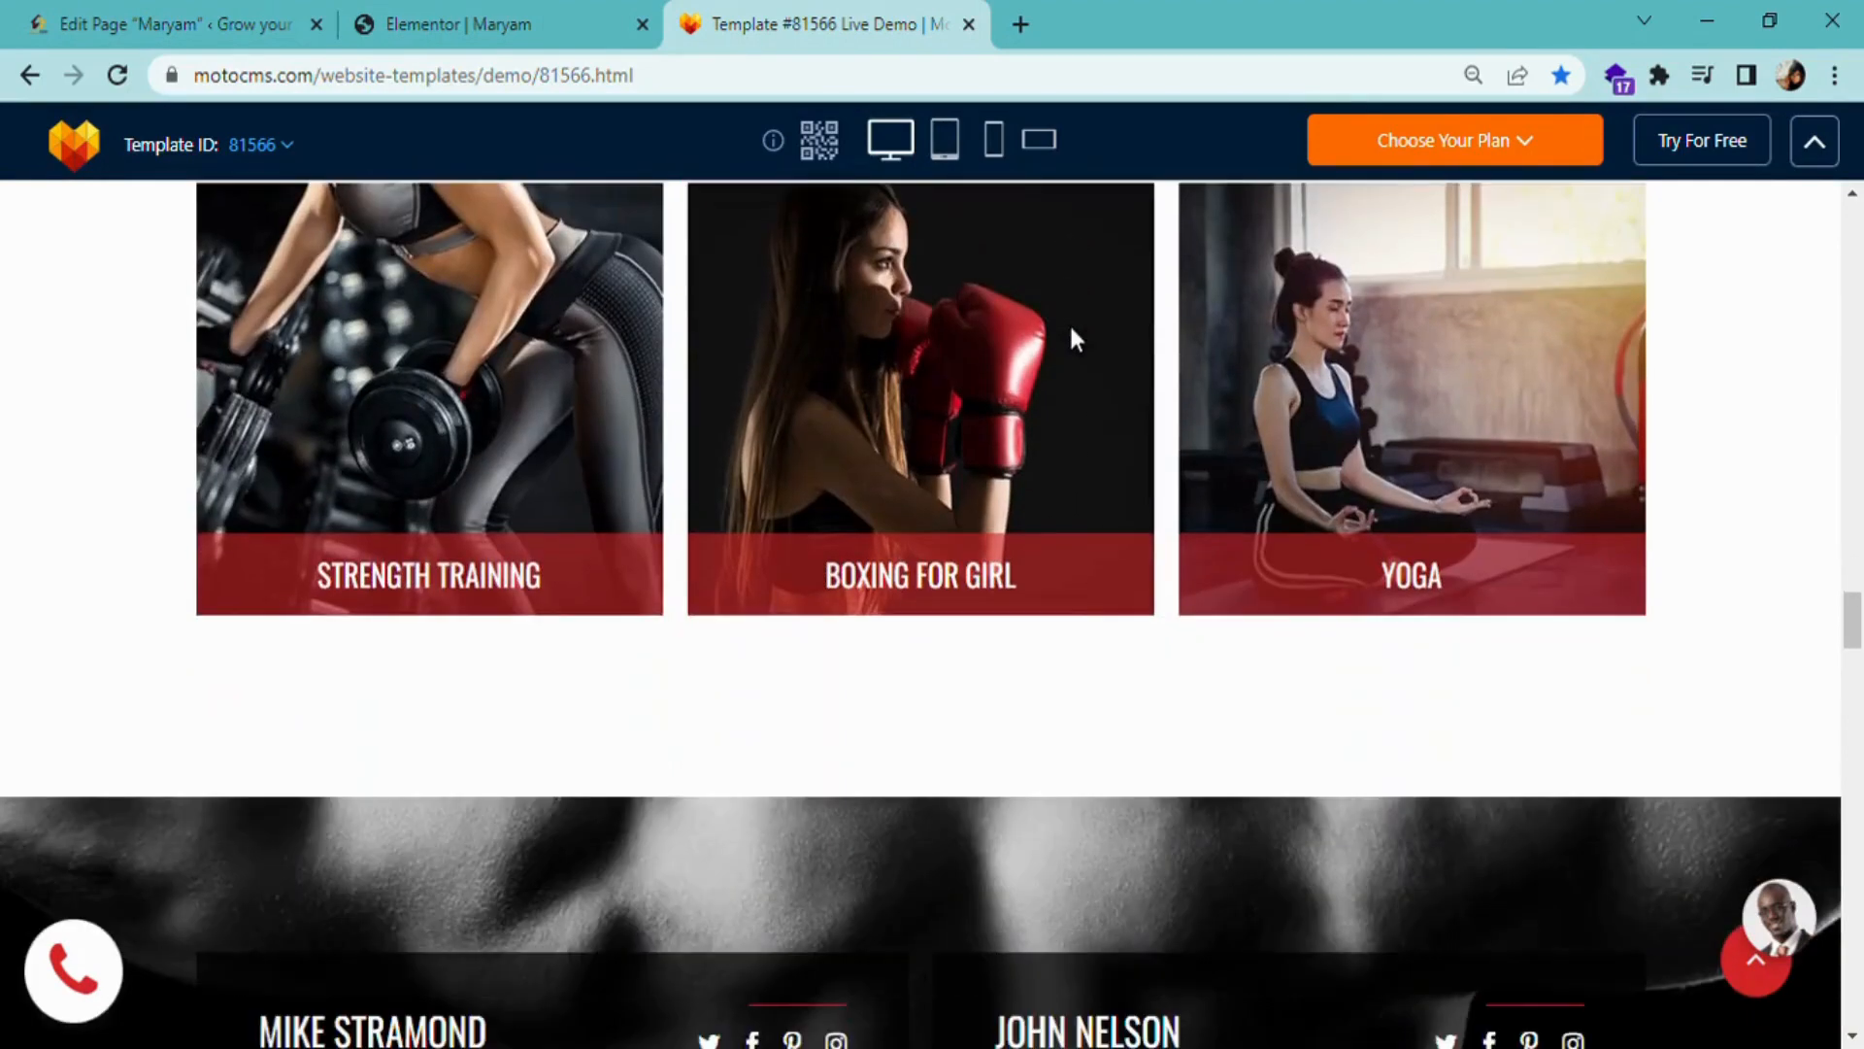
pyautogui.scroll(-3, 1069, 323)
pyautogui.scroll(7, 1069, 322)
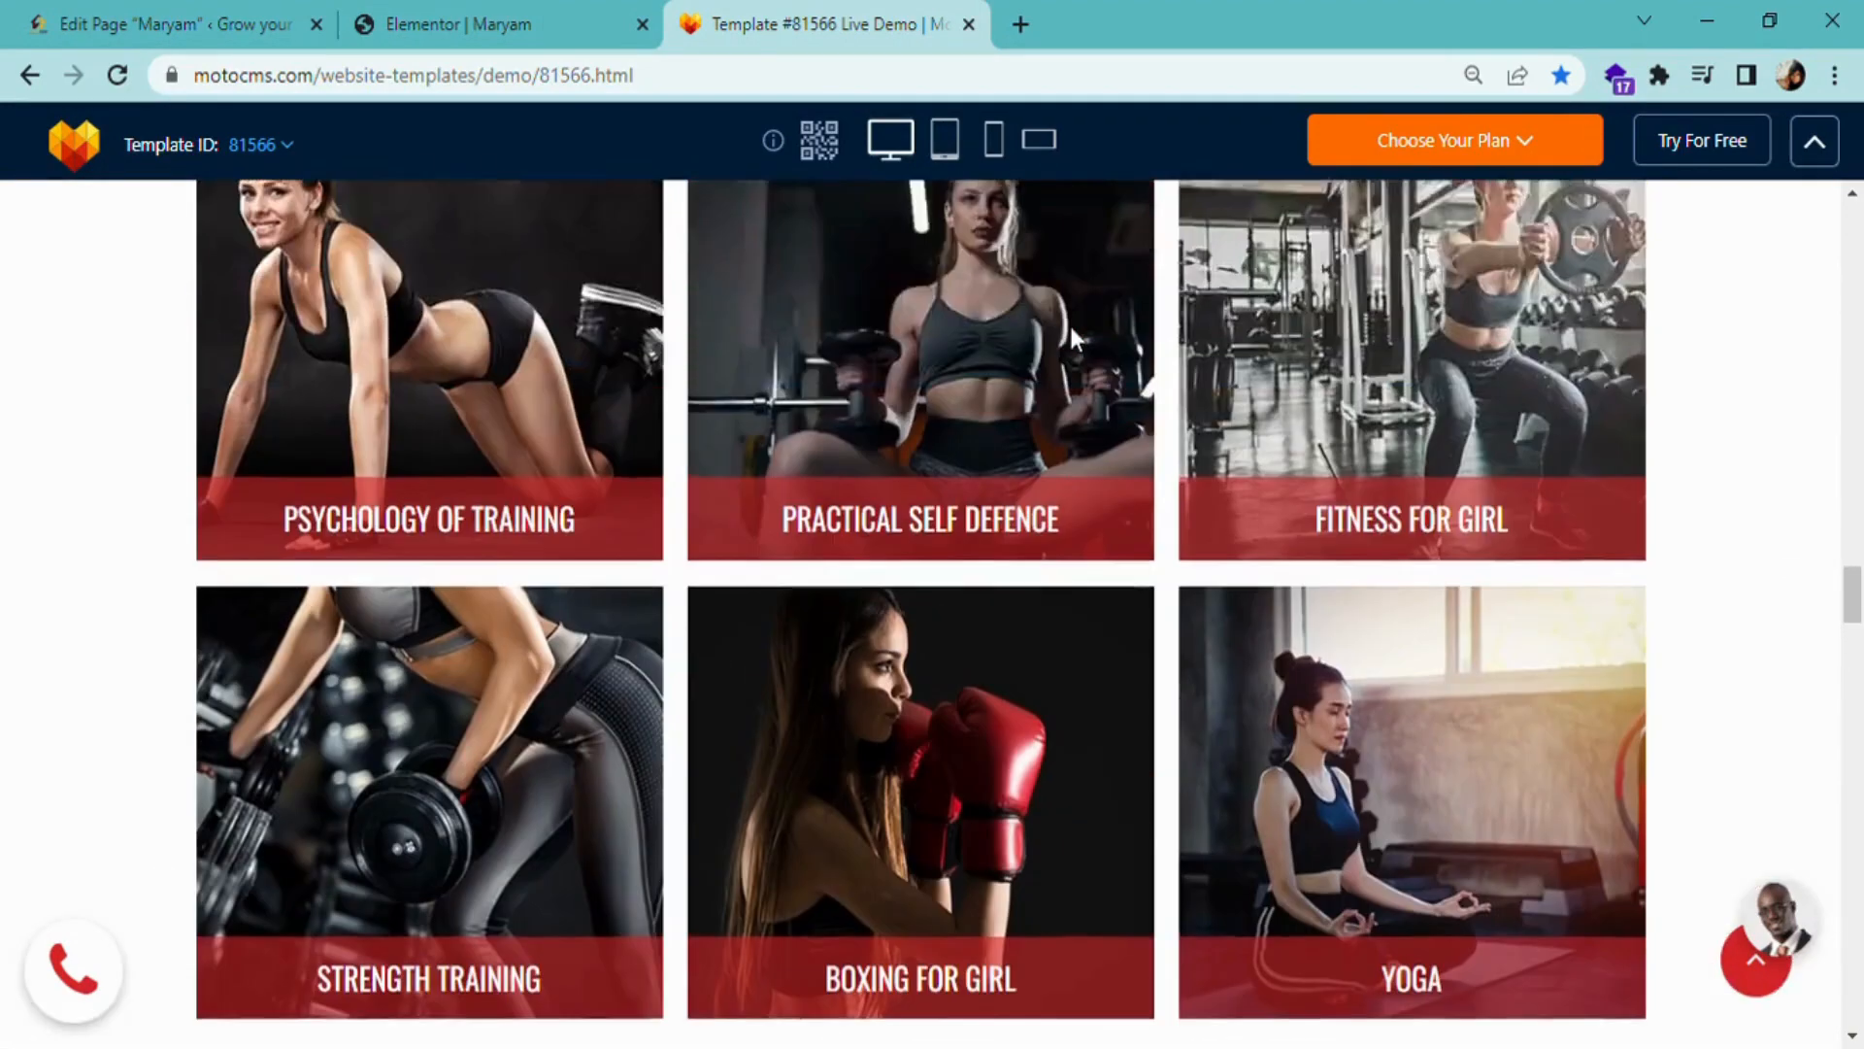
pyautogui.scroll(2, 1069, 323)
pyautogui.click(849, 233)
# - Back in Elementor, centre the alignment of the tabs and delete the placeholder text from the content of Tab #1
pyautogui.click(550, 32)
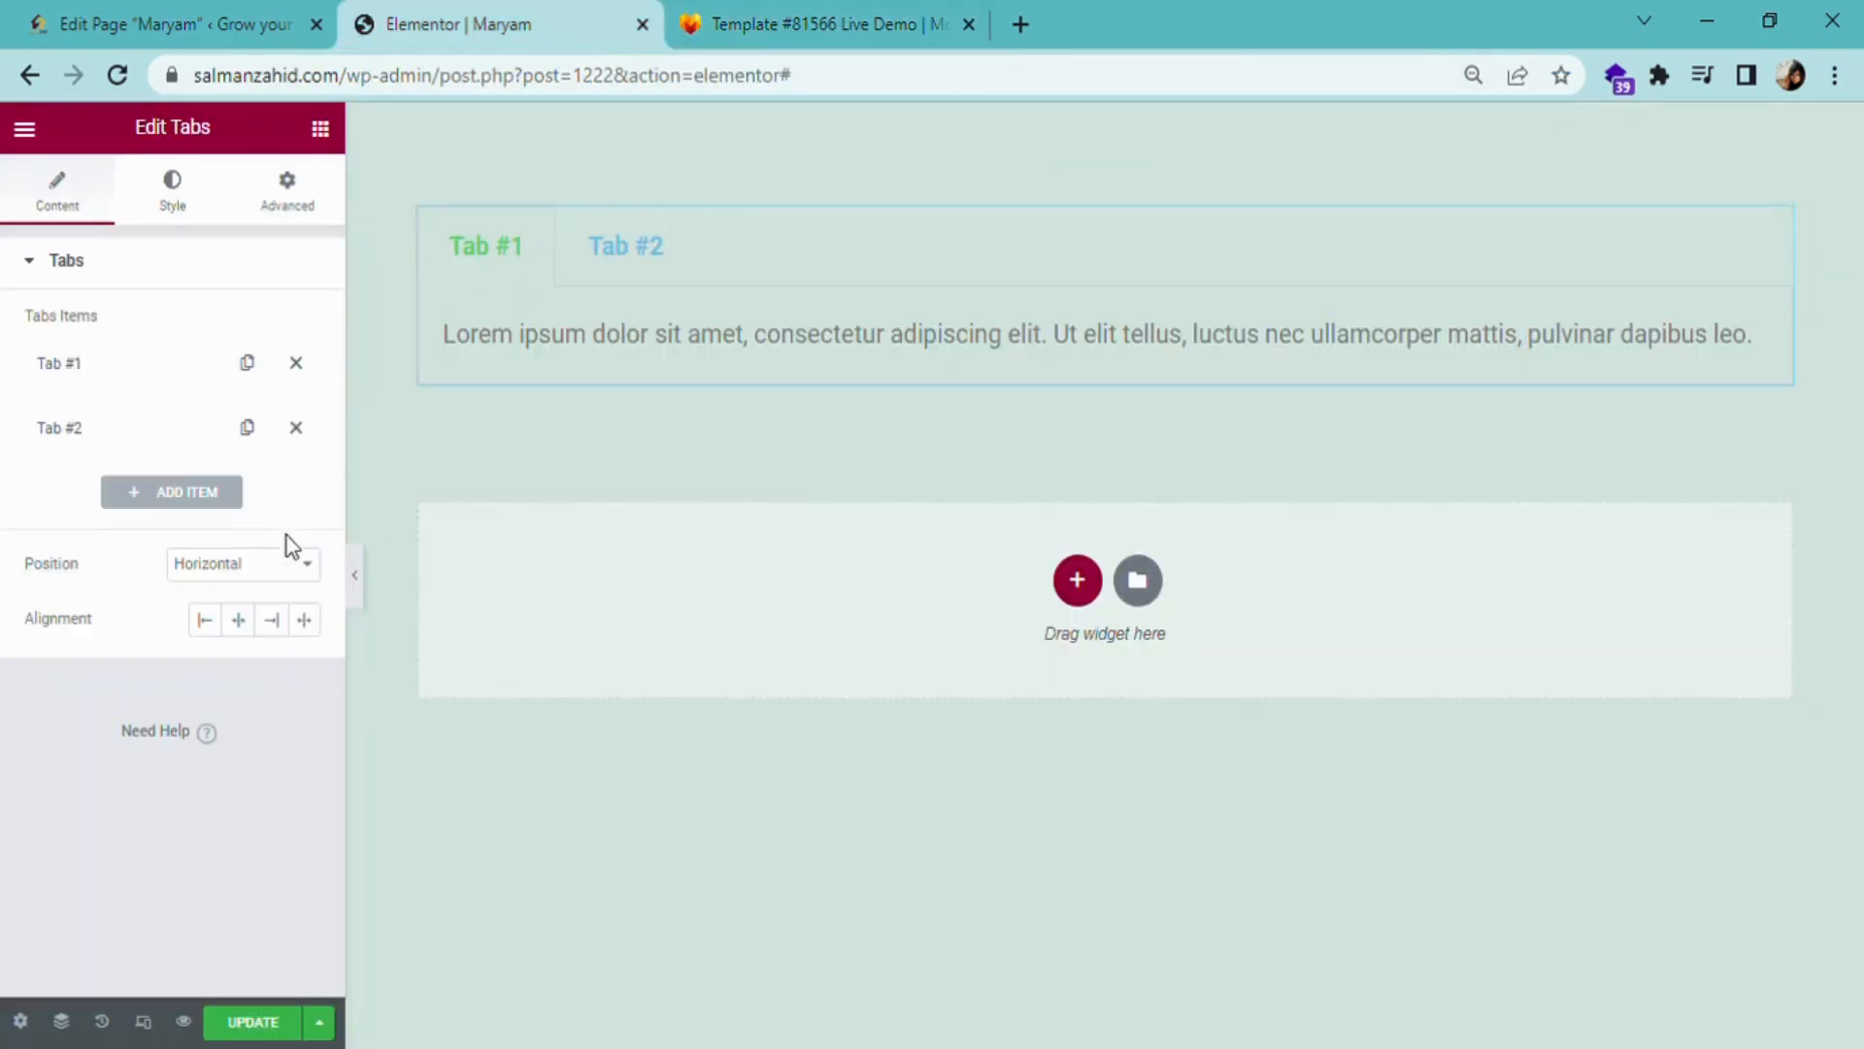
pyautogui.click(238, 621)
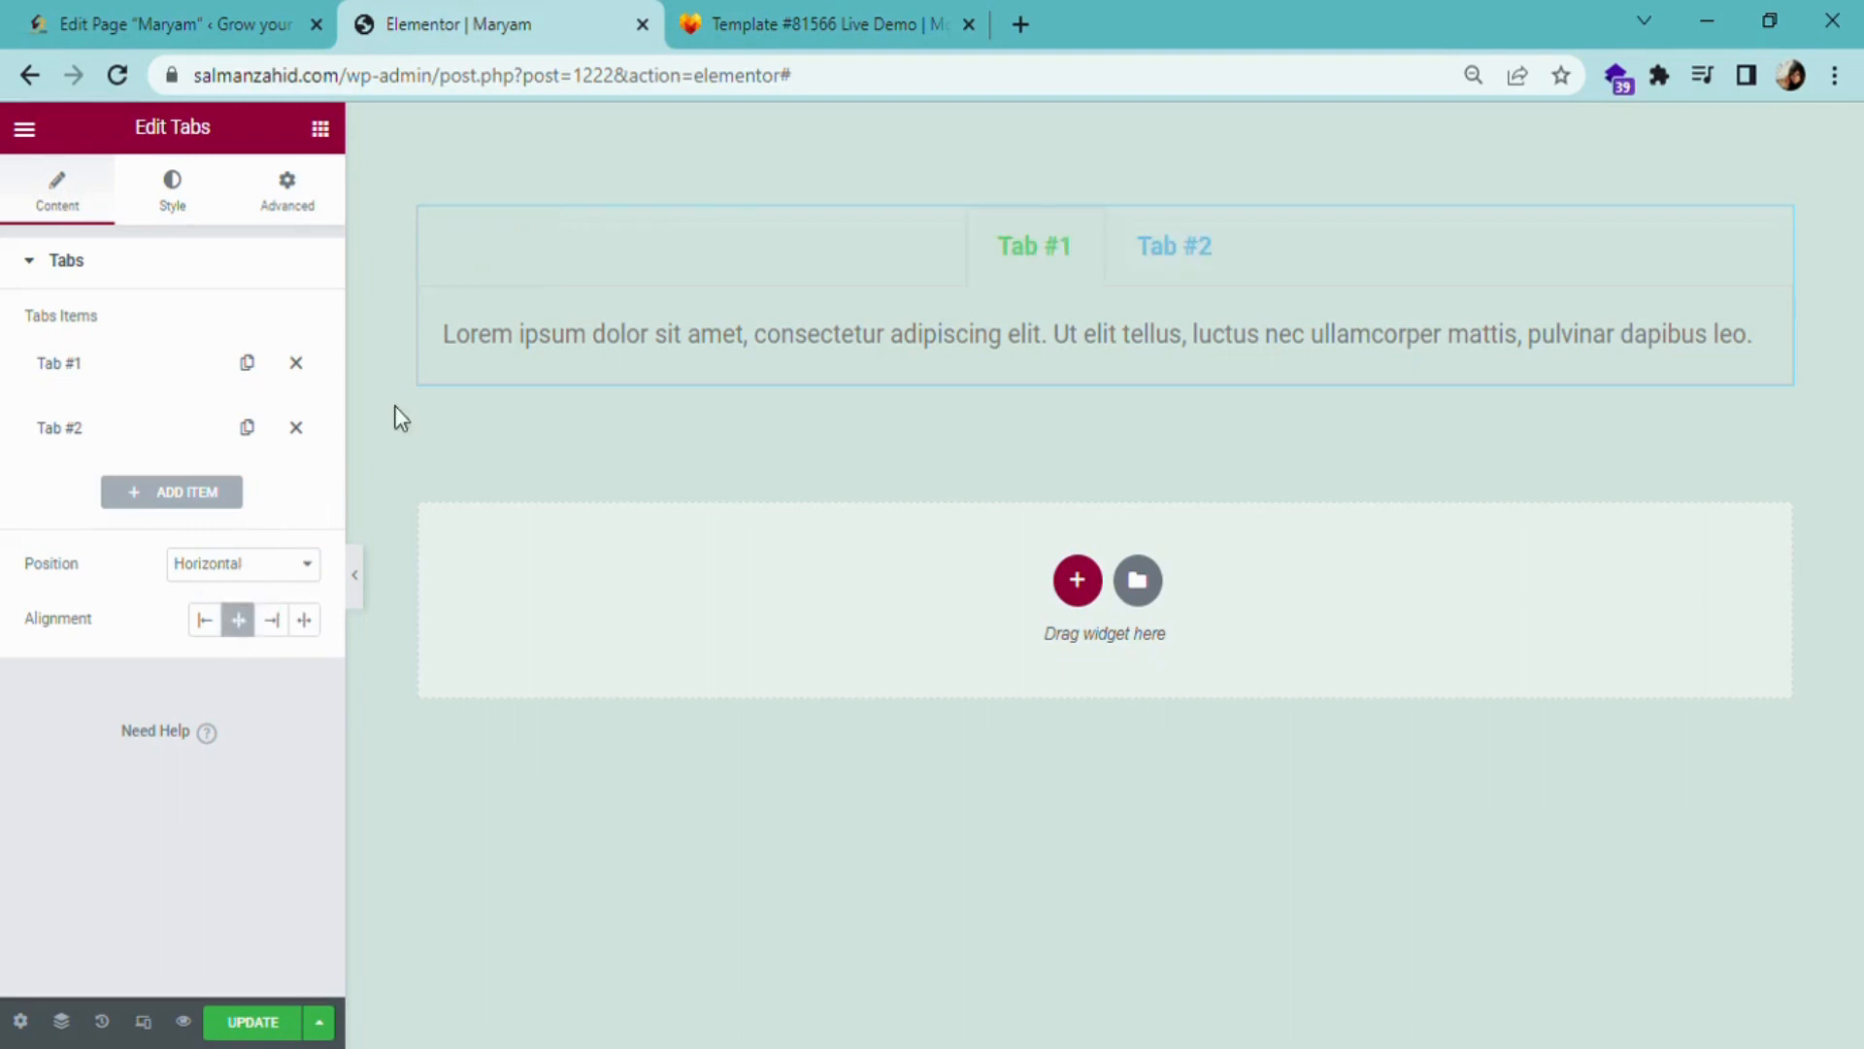
pyautogui.click(68, 368)
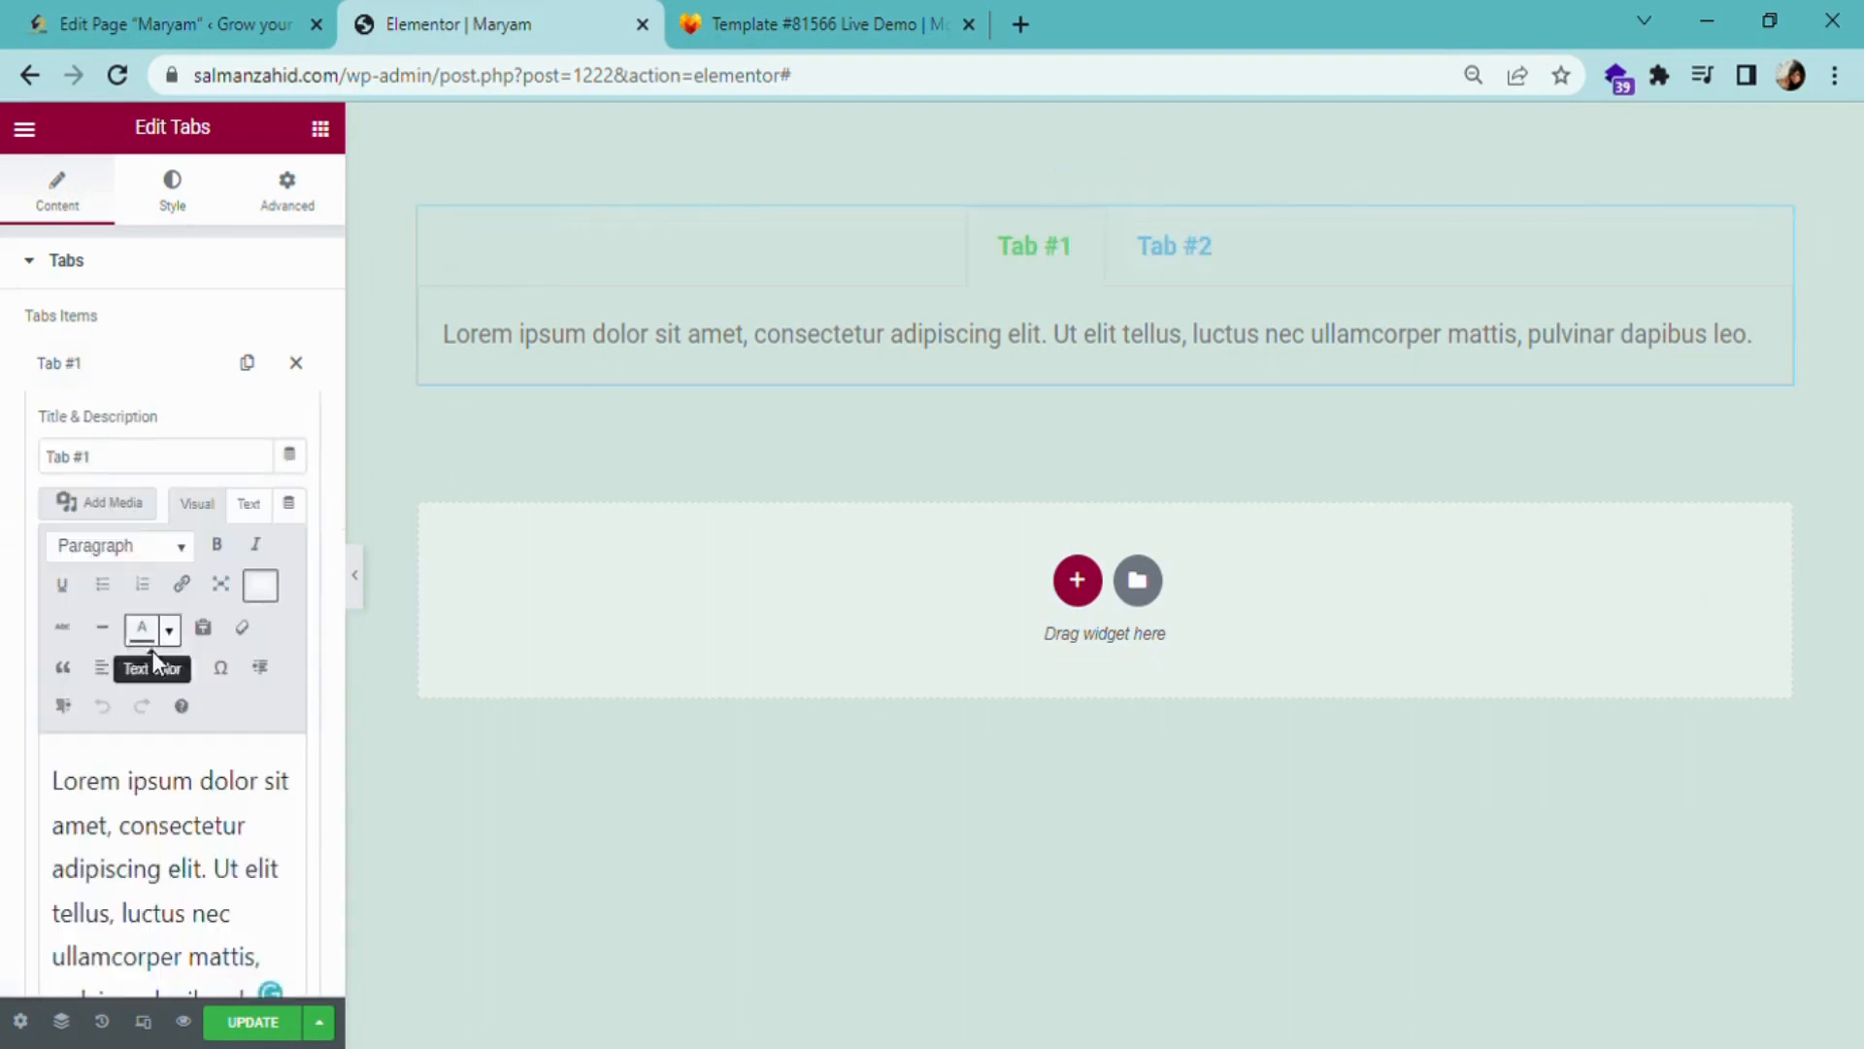
pyautogui.scroll(-1, 223, 830)
pyautogui.moveTo(295, 894); pyautogui.dragTo(12, 615)
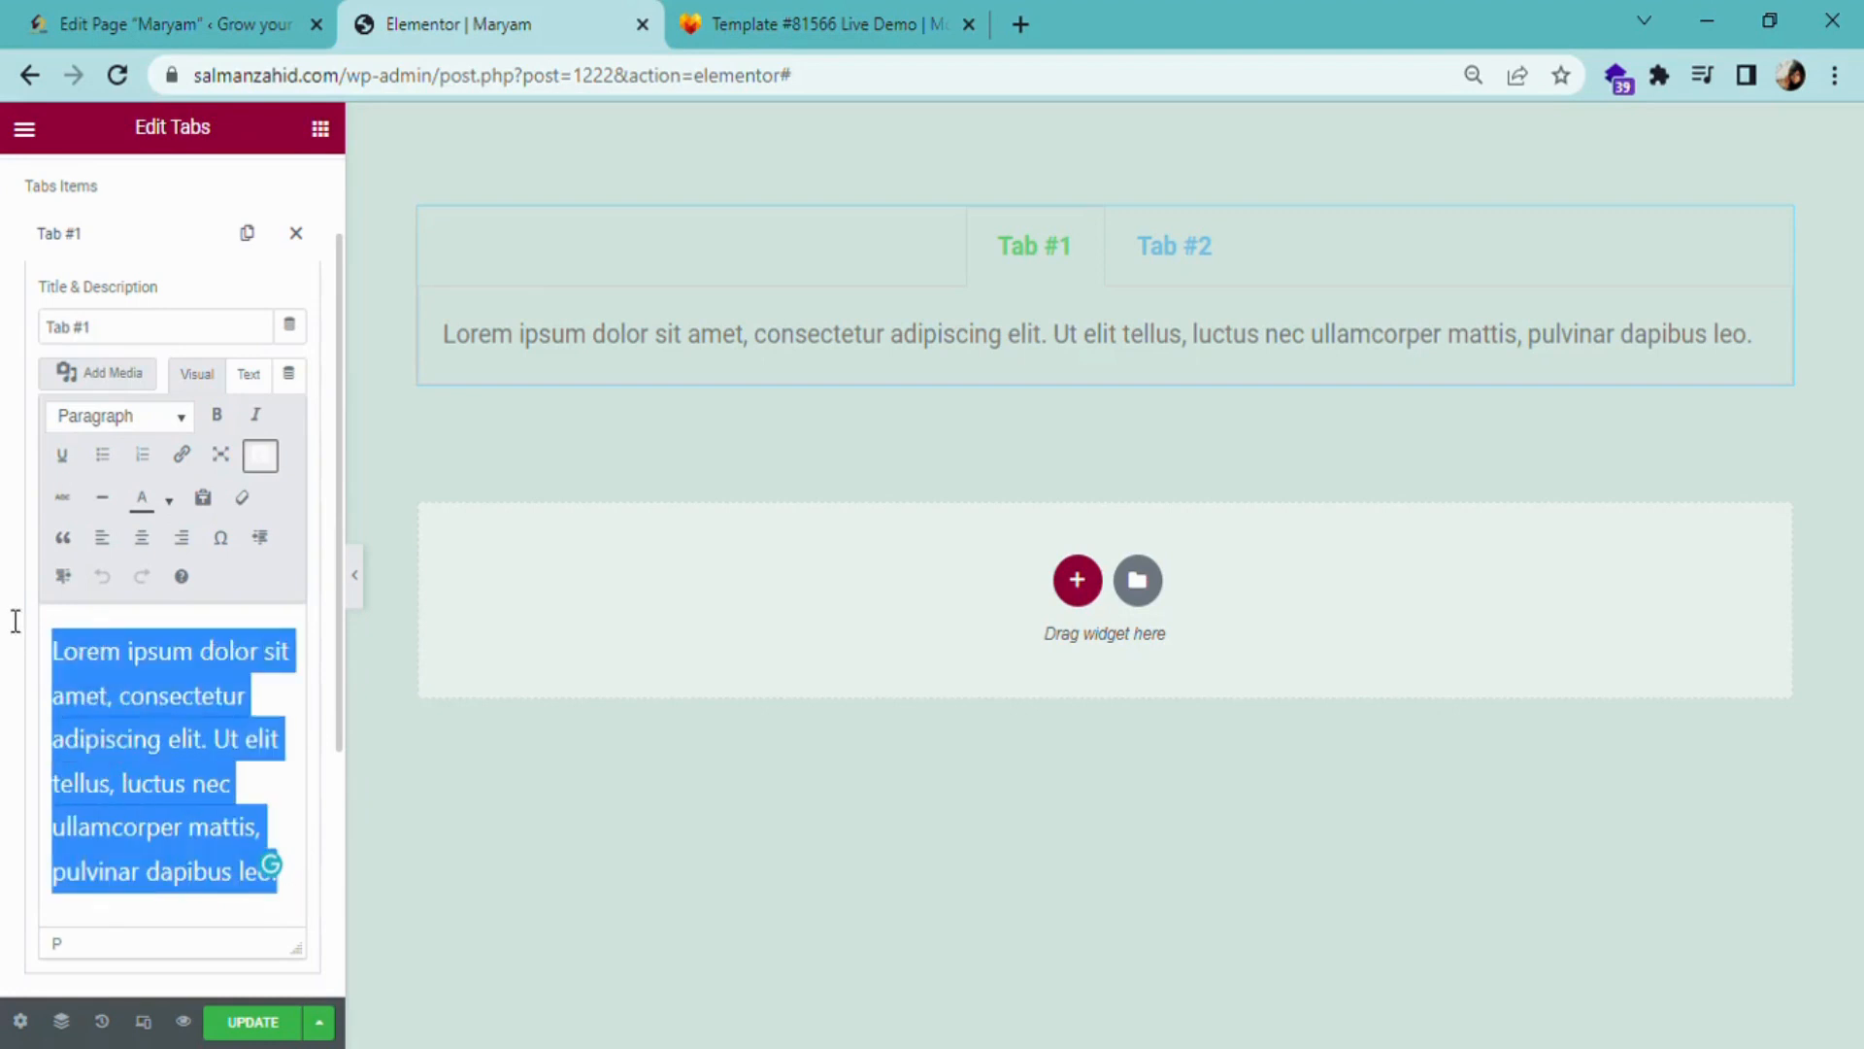
pyautogui.press('BackSpace')
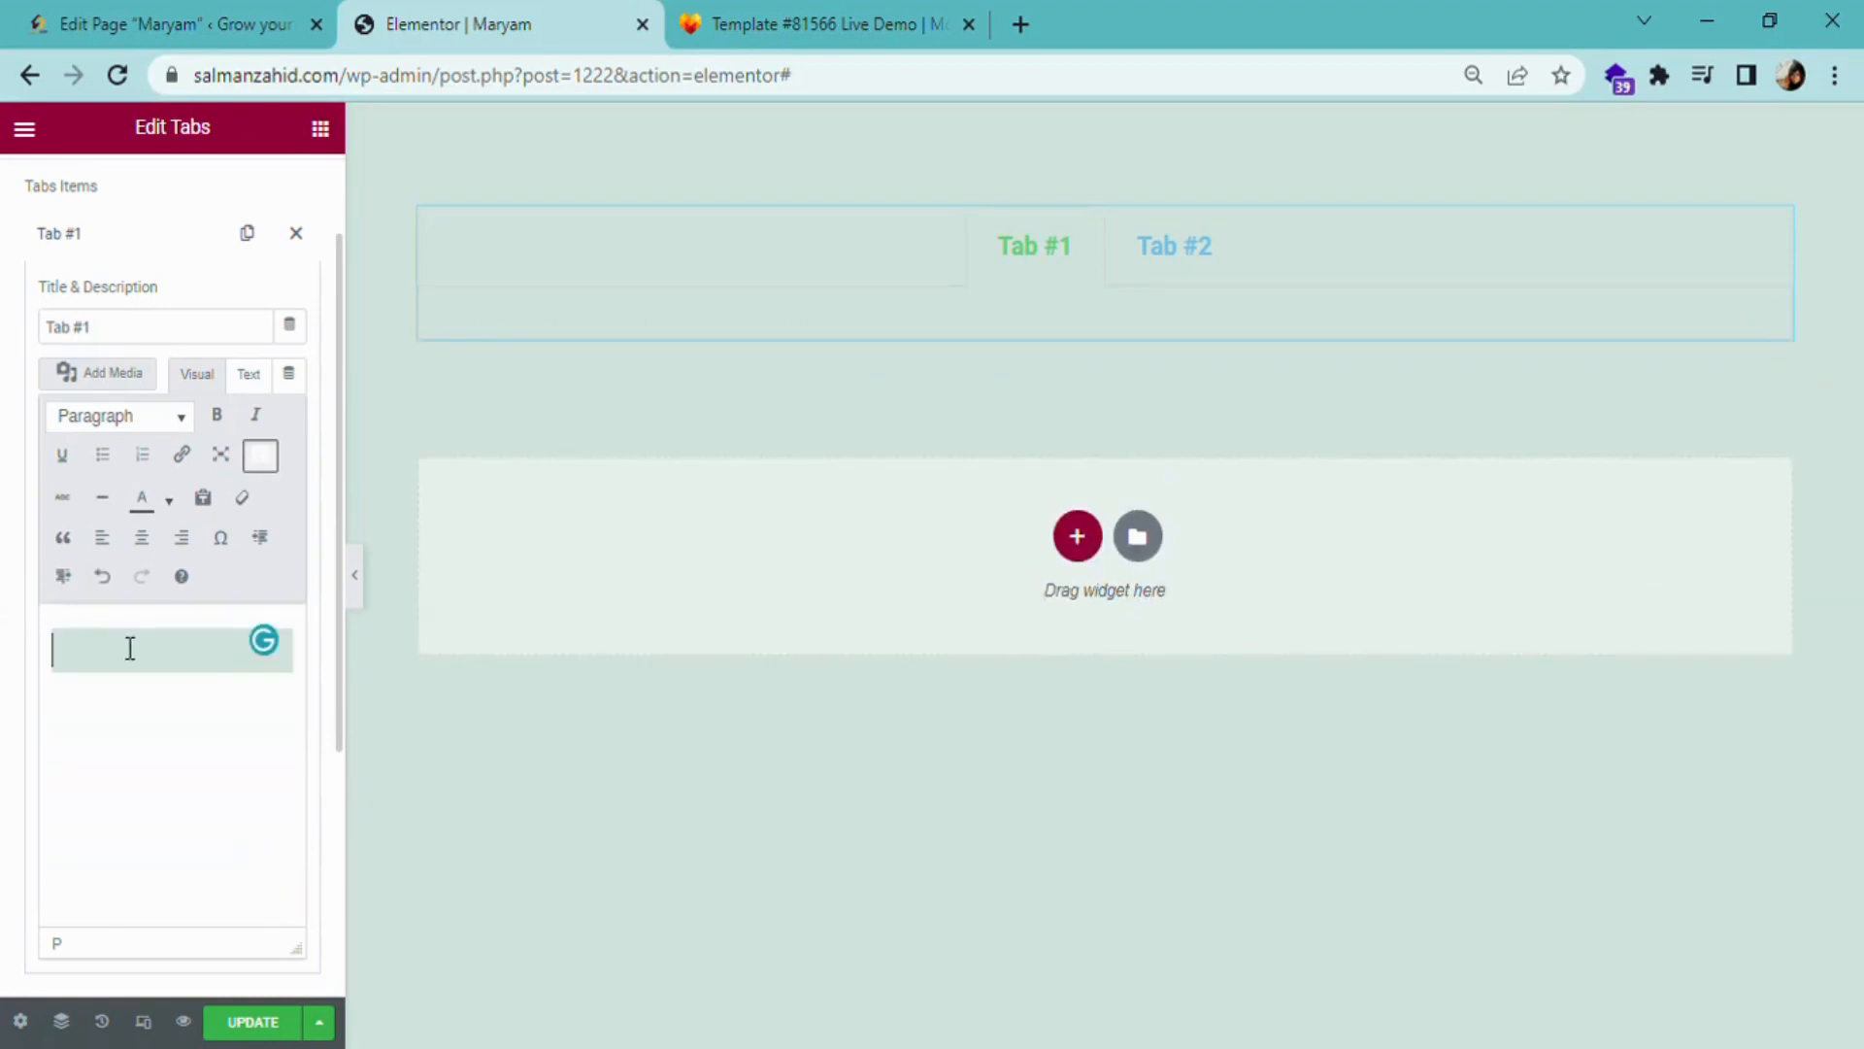
# - Rename Tab #1 as "Fitness For Men" and update the page
pyautogui.scroll(2, 180, 512)
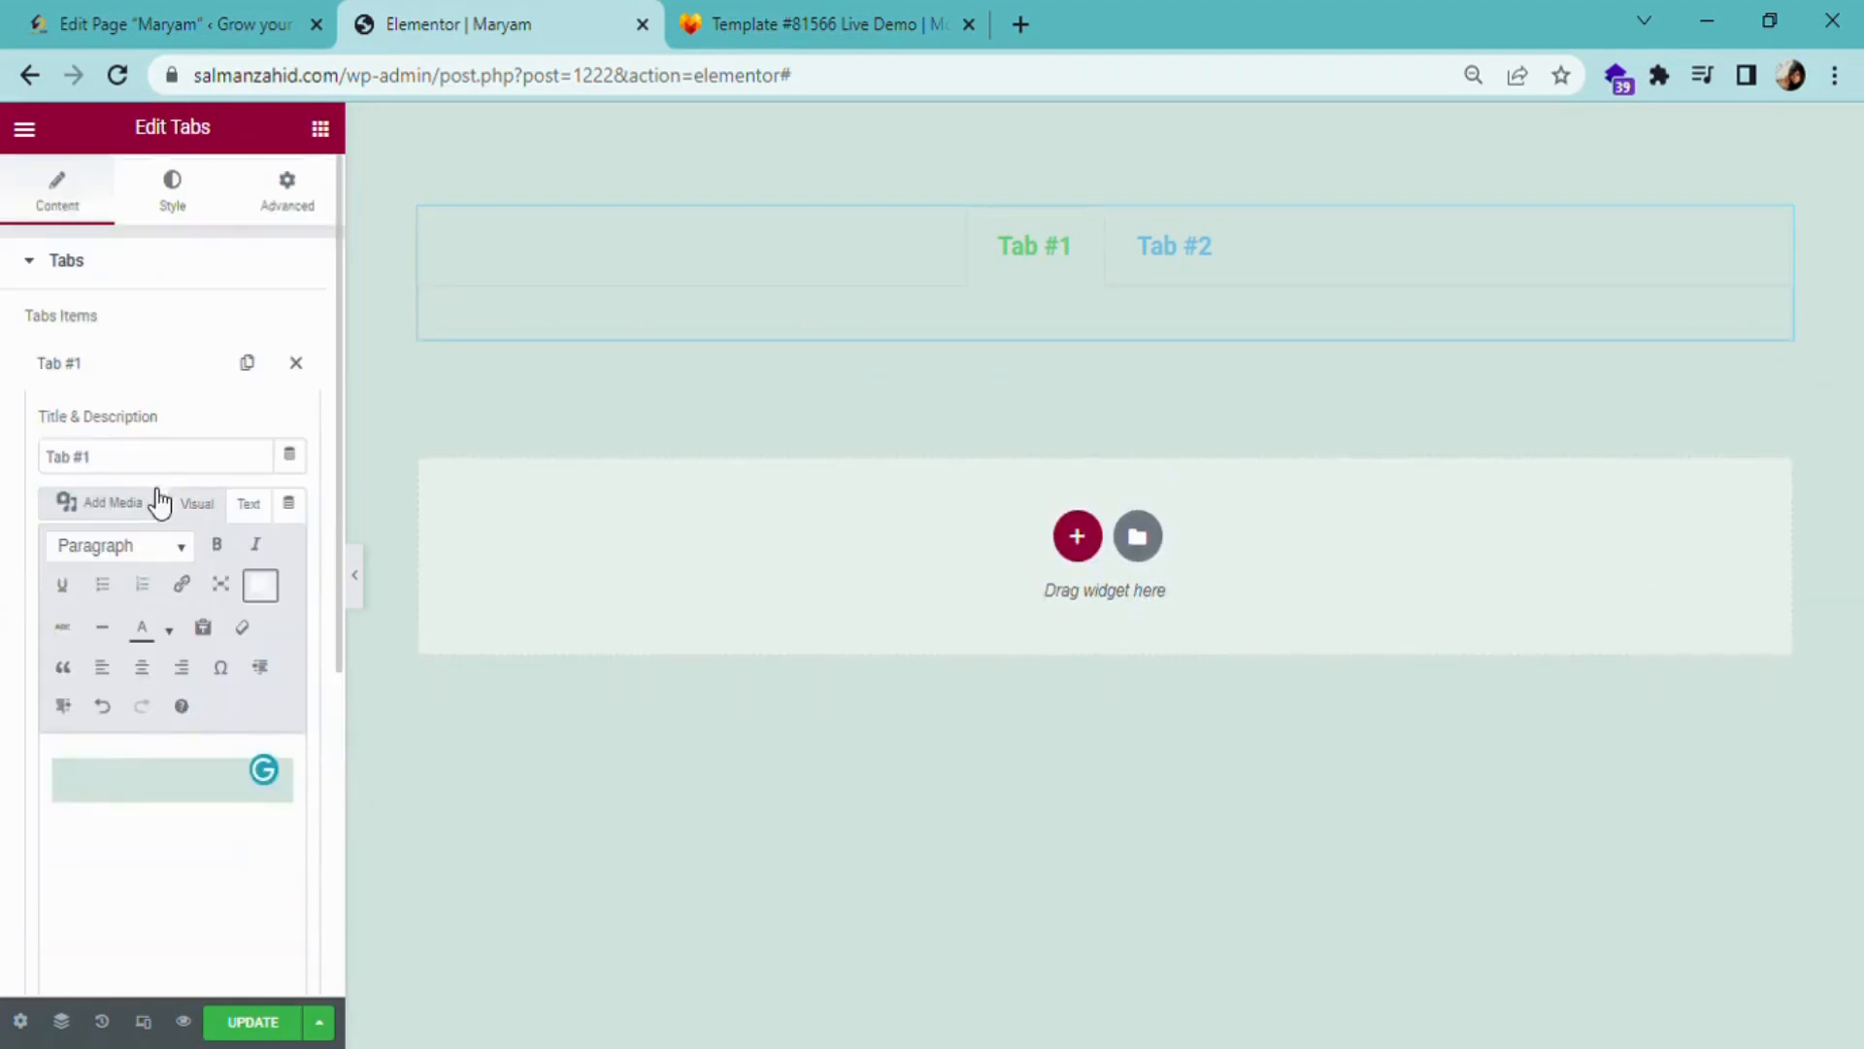
pyautogui.moveTo(136, 469); pyautogui.dragTo(10, 452)
pyautogui.write('F')
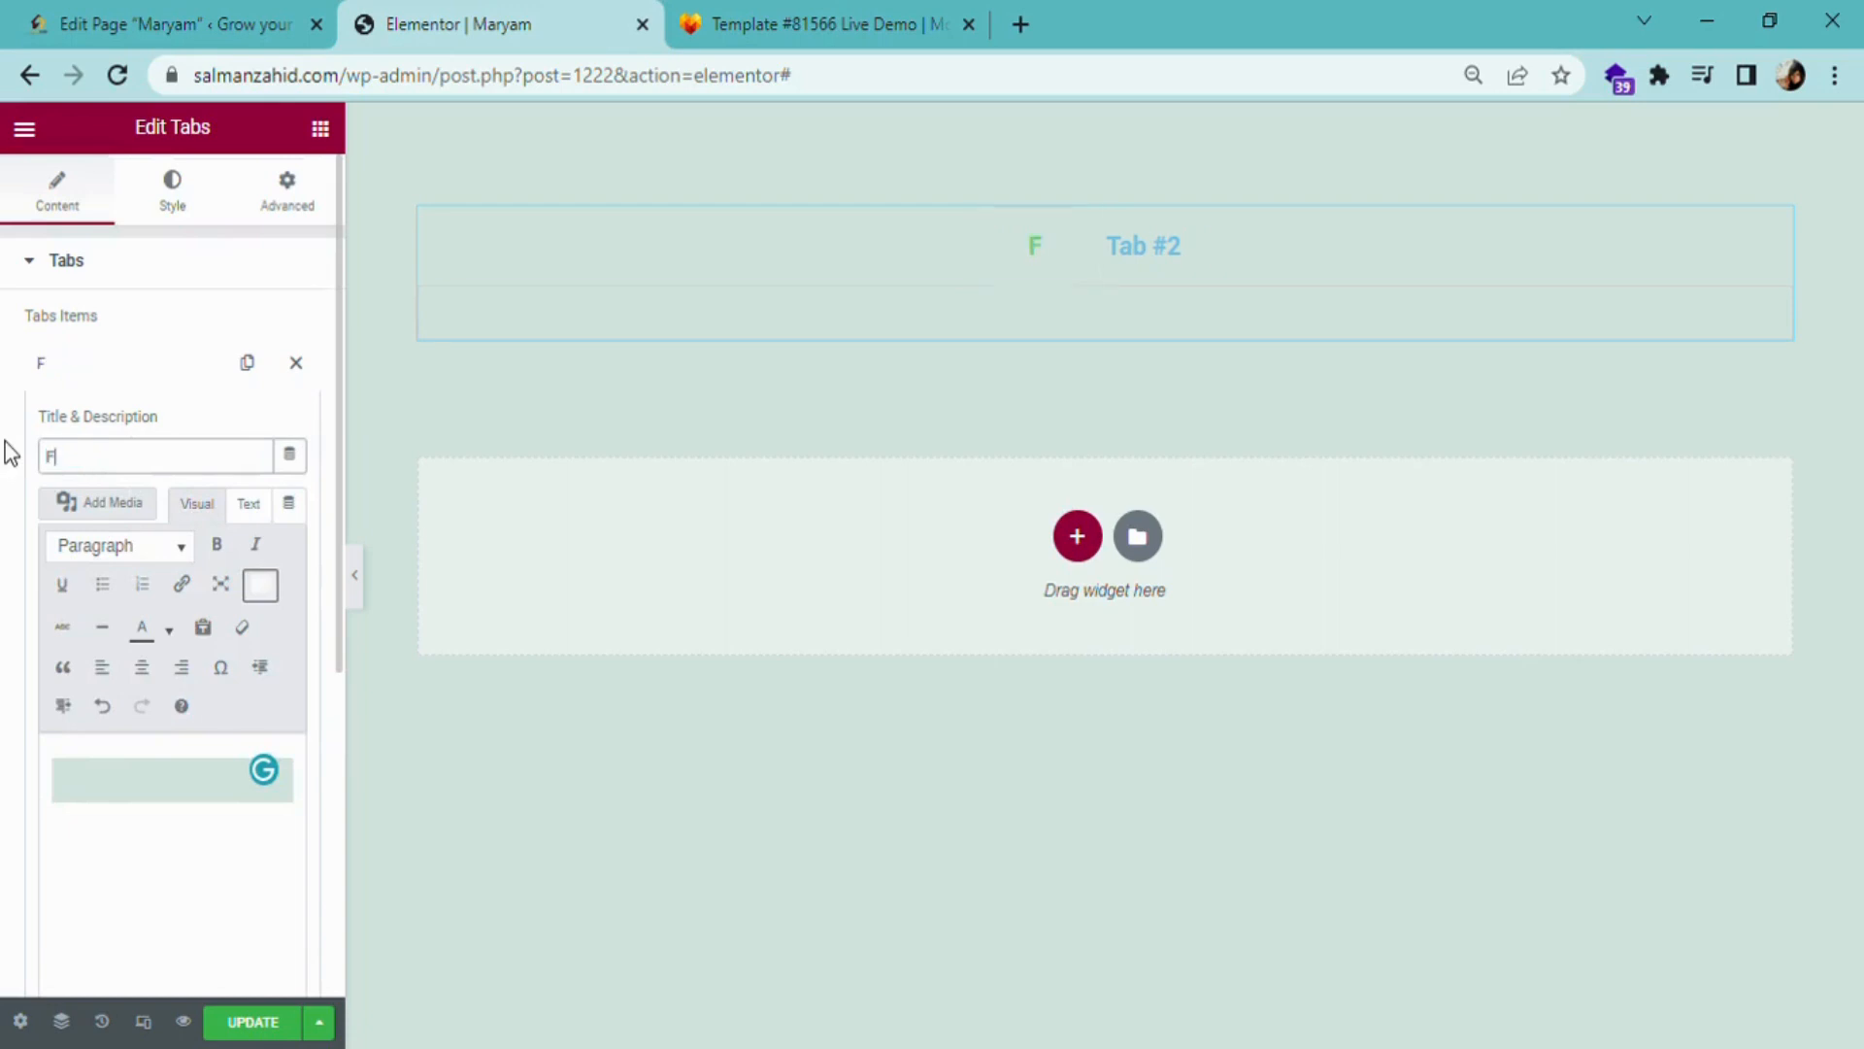
pyautogui.press('BackSpace')
pyautogui.write('Fit')
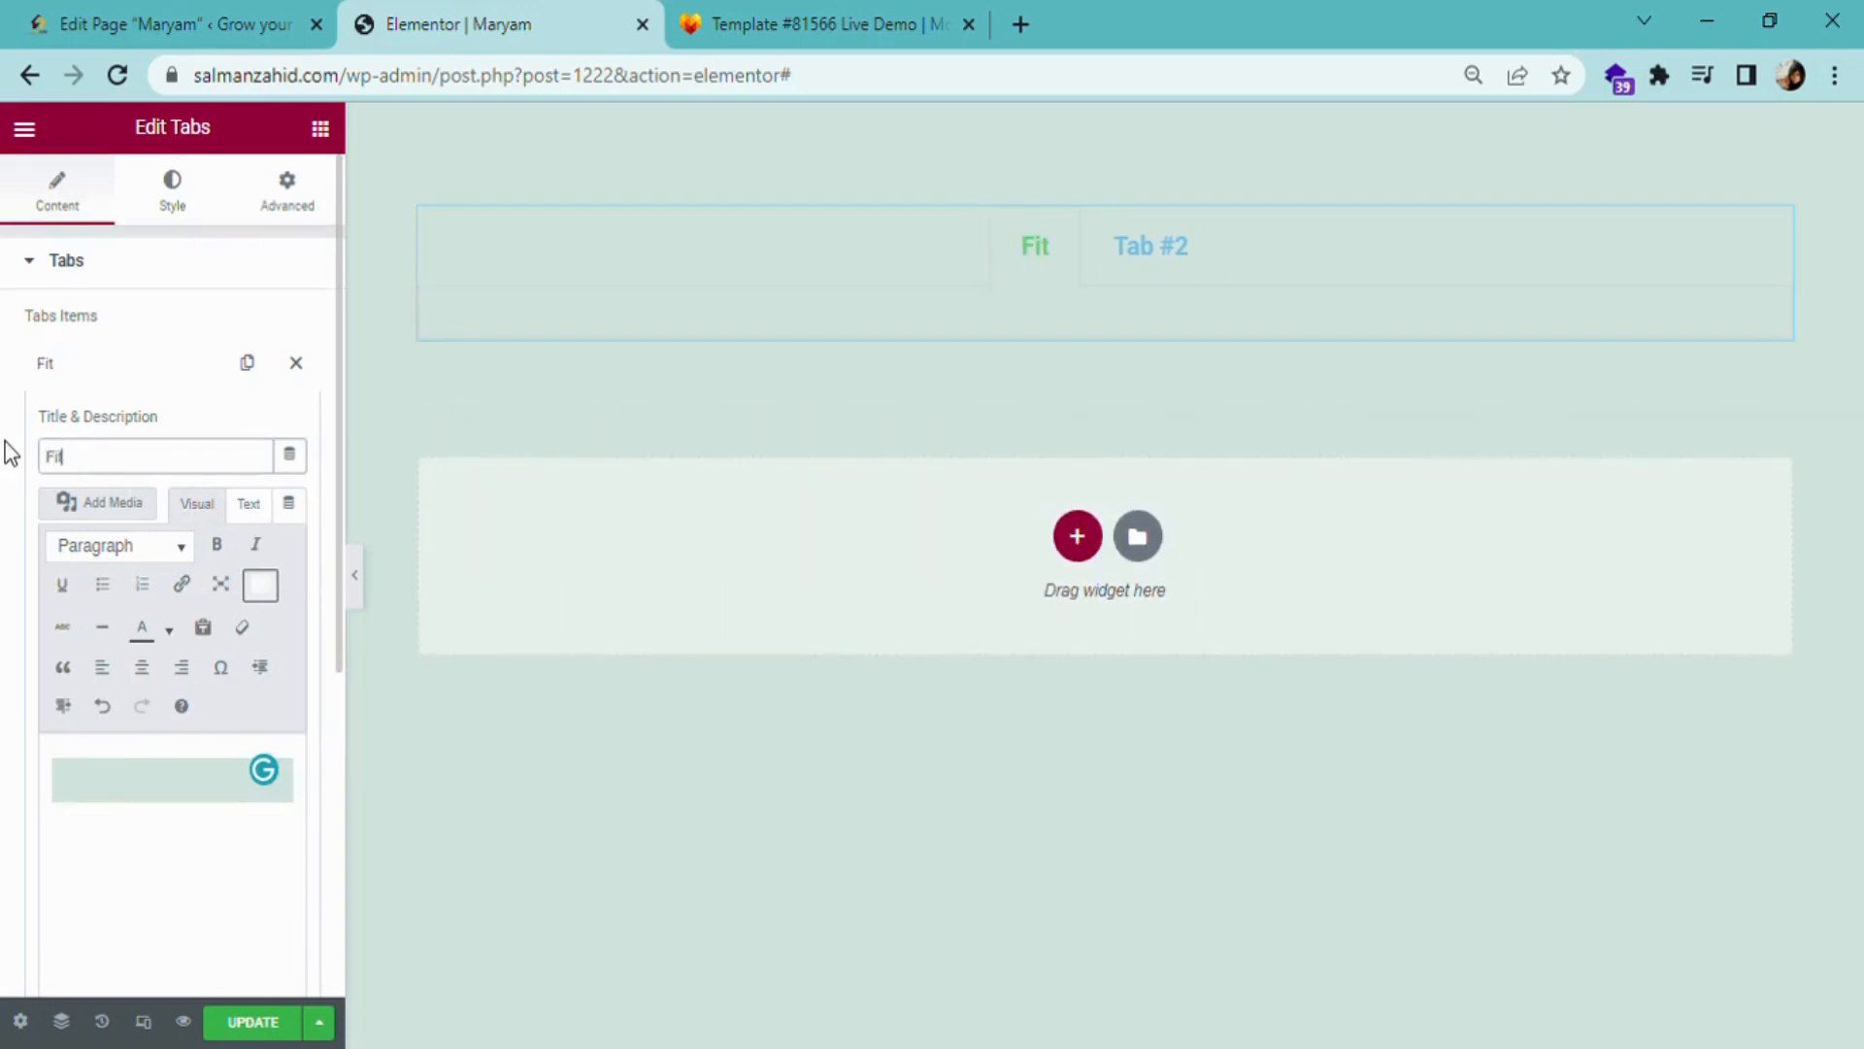
pyautogui.write('ness For ')
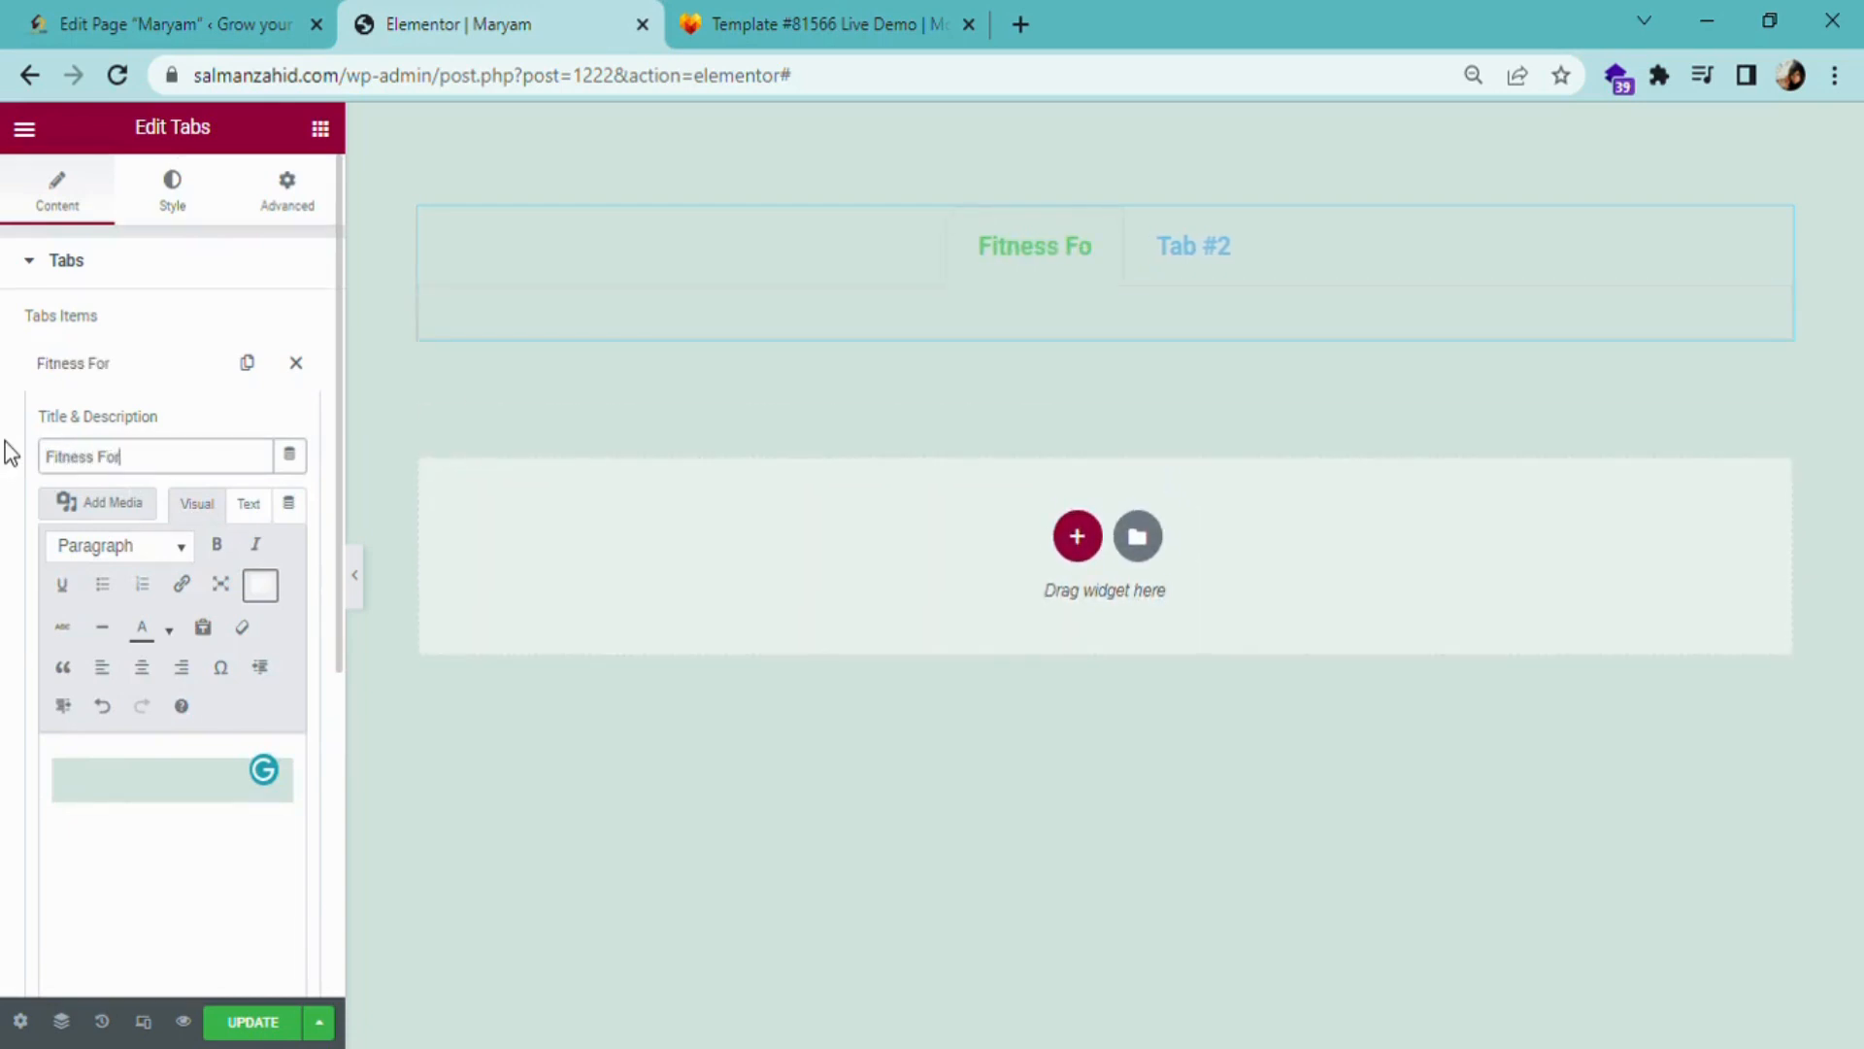
pyautogui.write('Men')
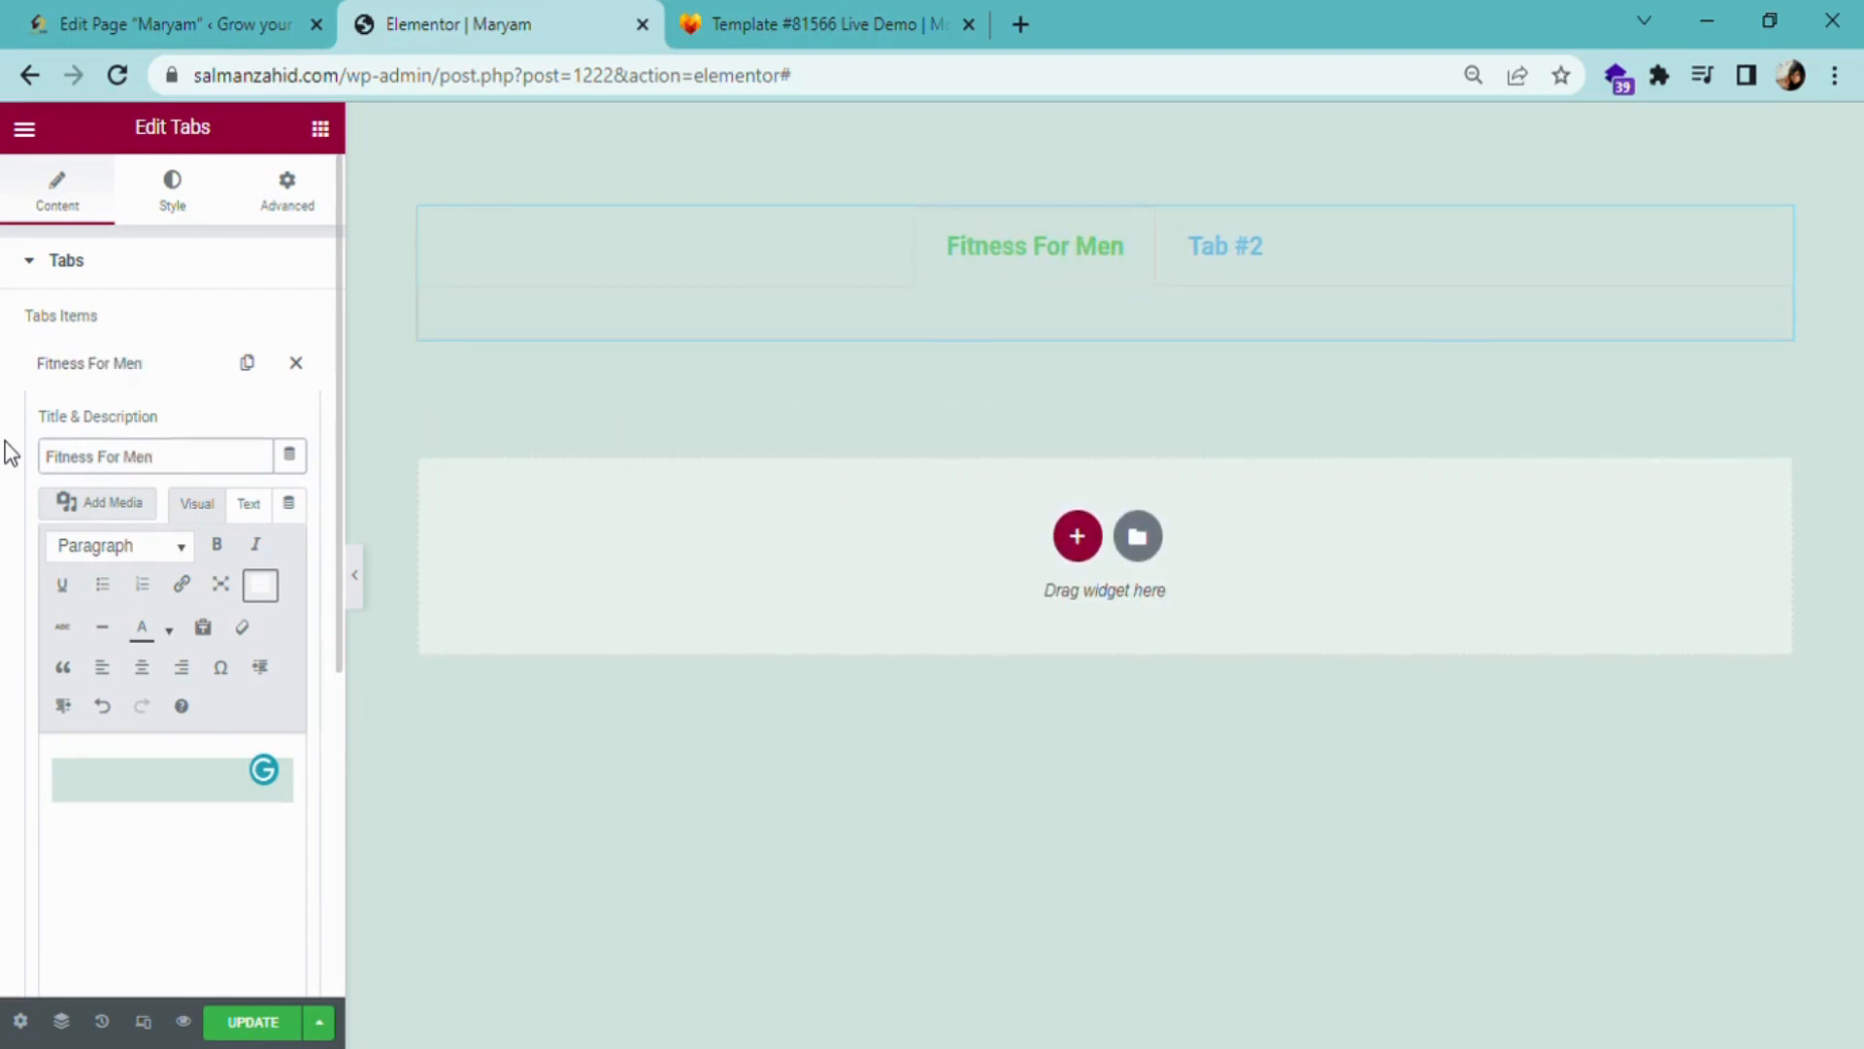
pyautogui.click(262, 1024)
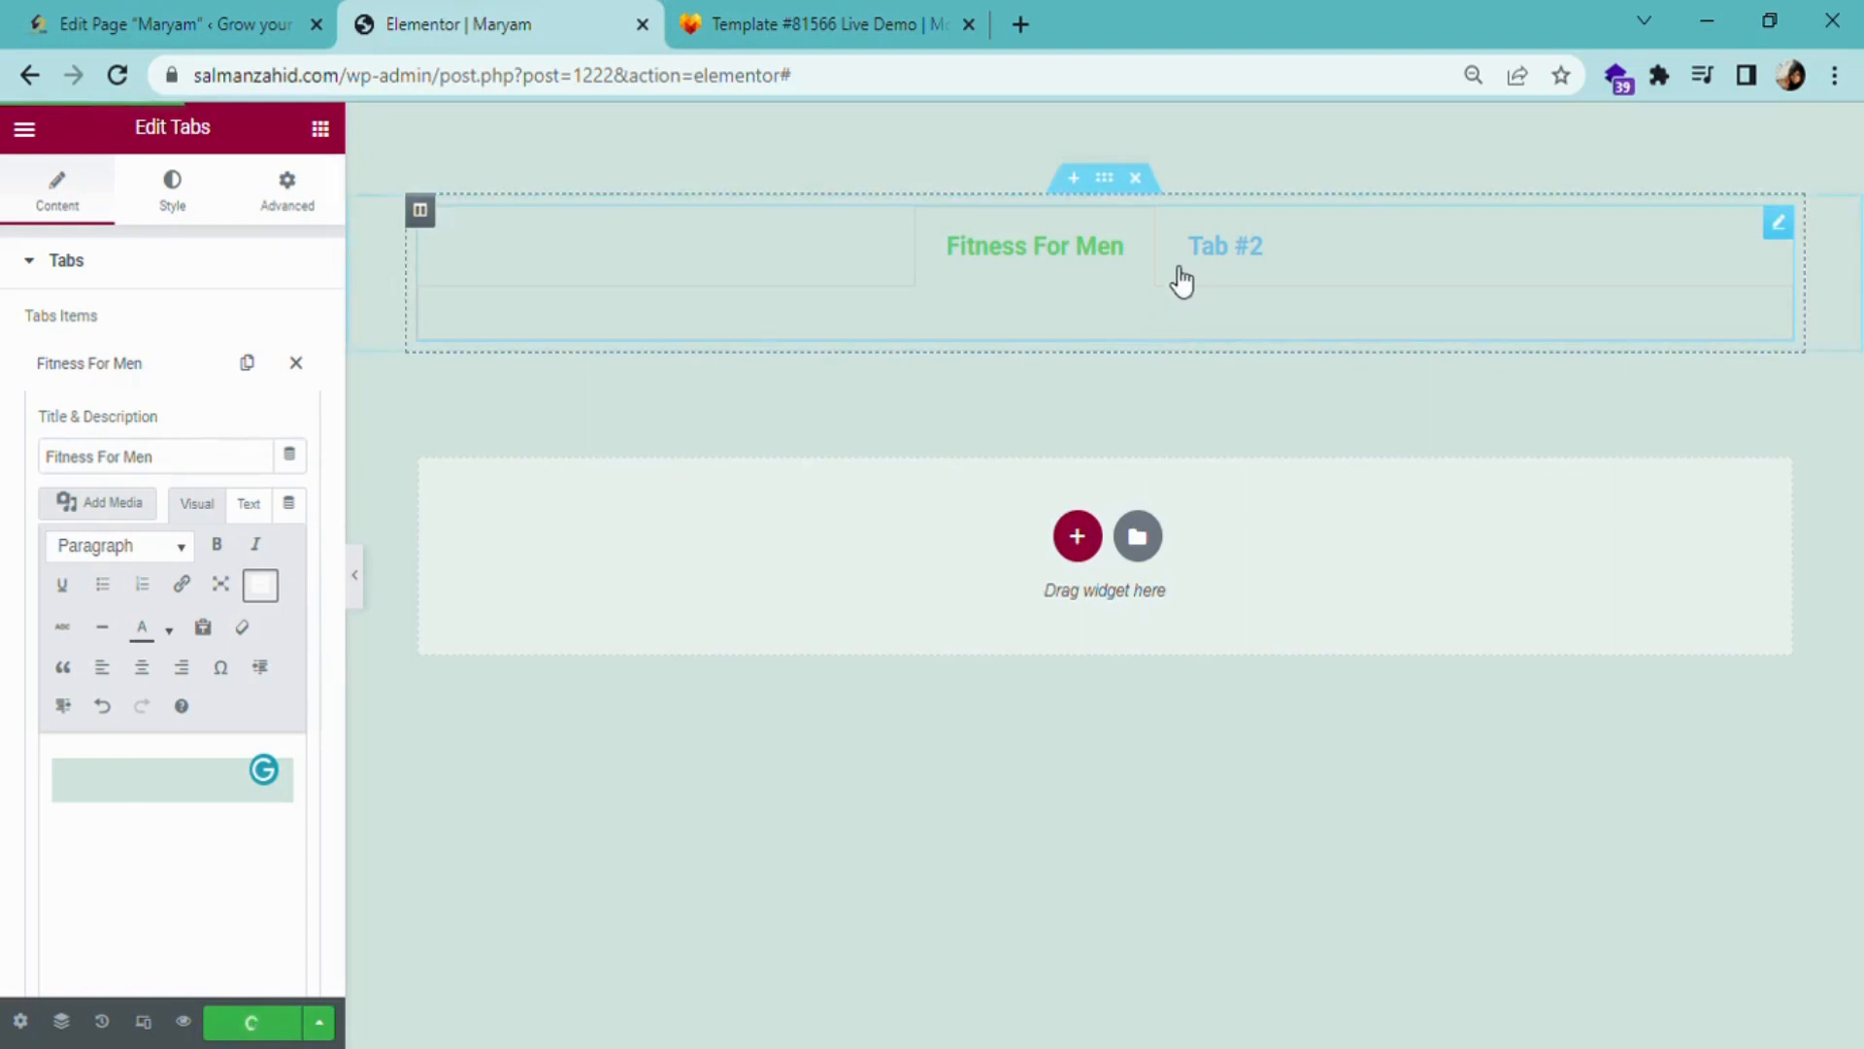
# - Set the active colour of the tab titles to black (#000000) and update the page
pyautogui.click(185, 201)
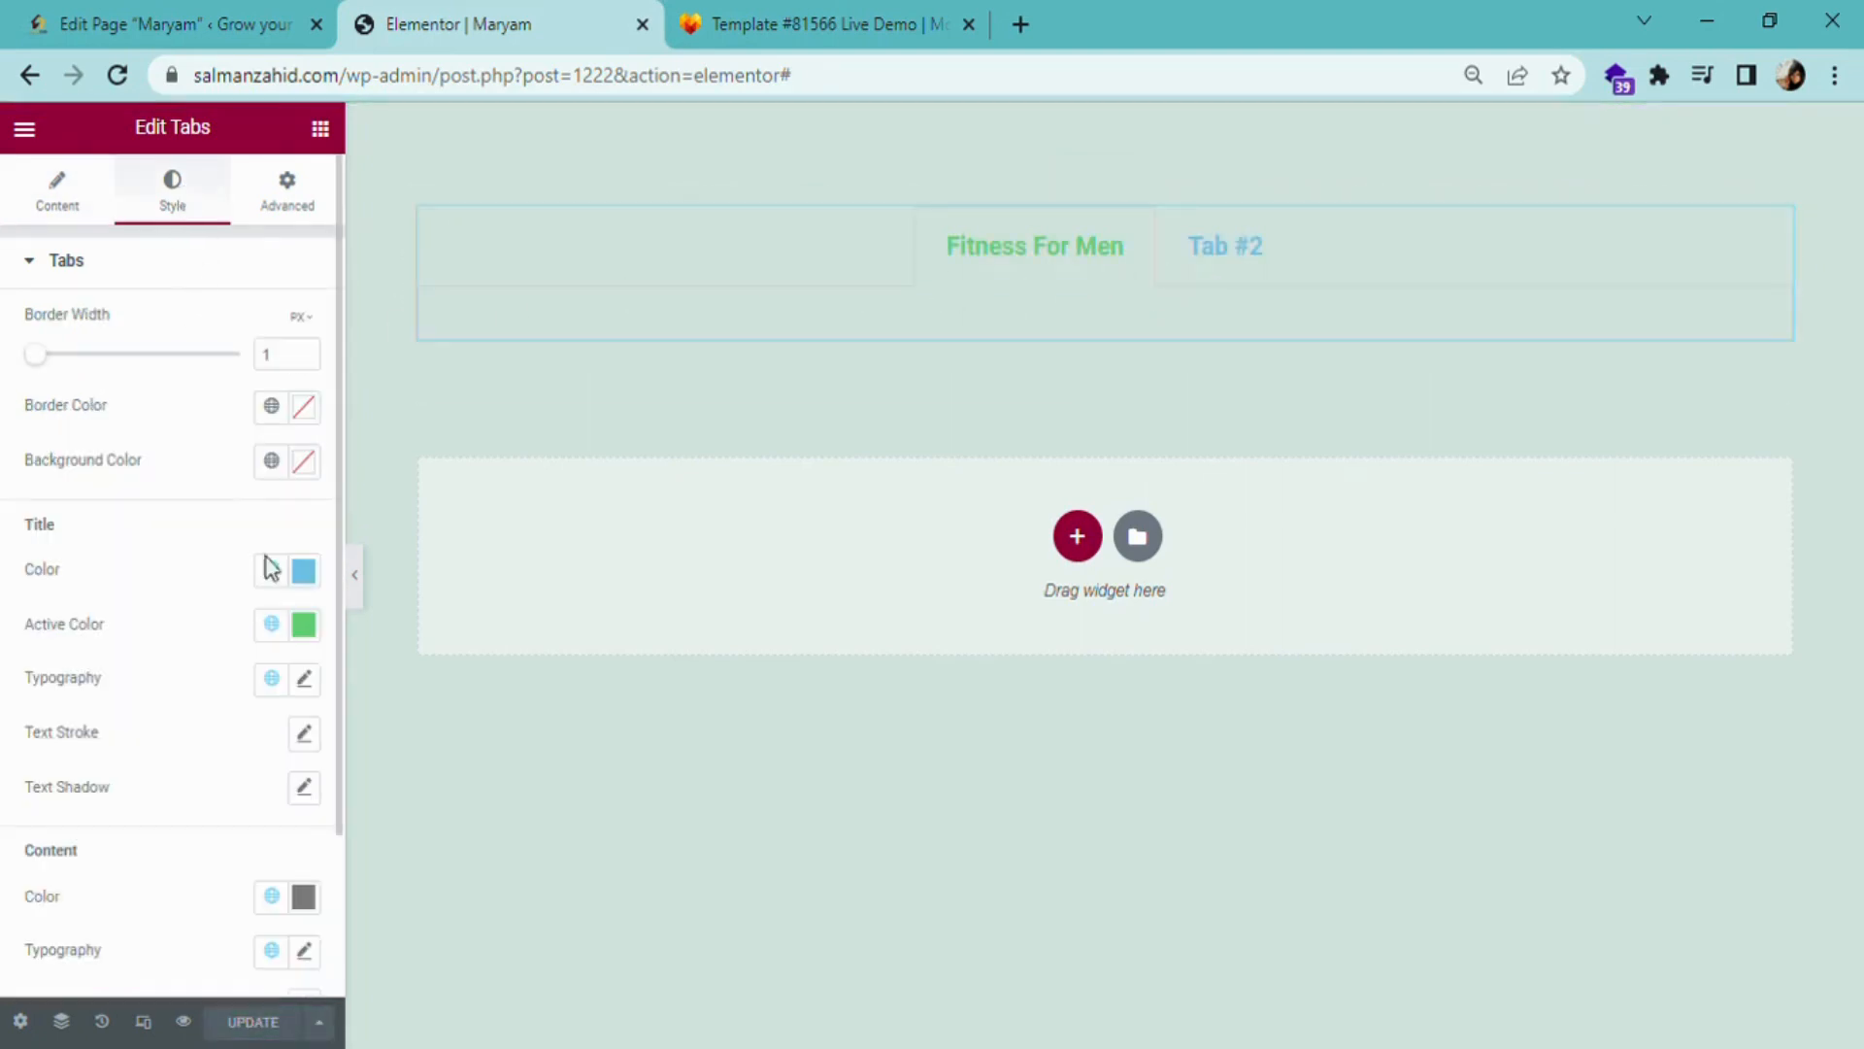
pyautogui.click(304, 625)
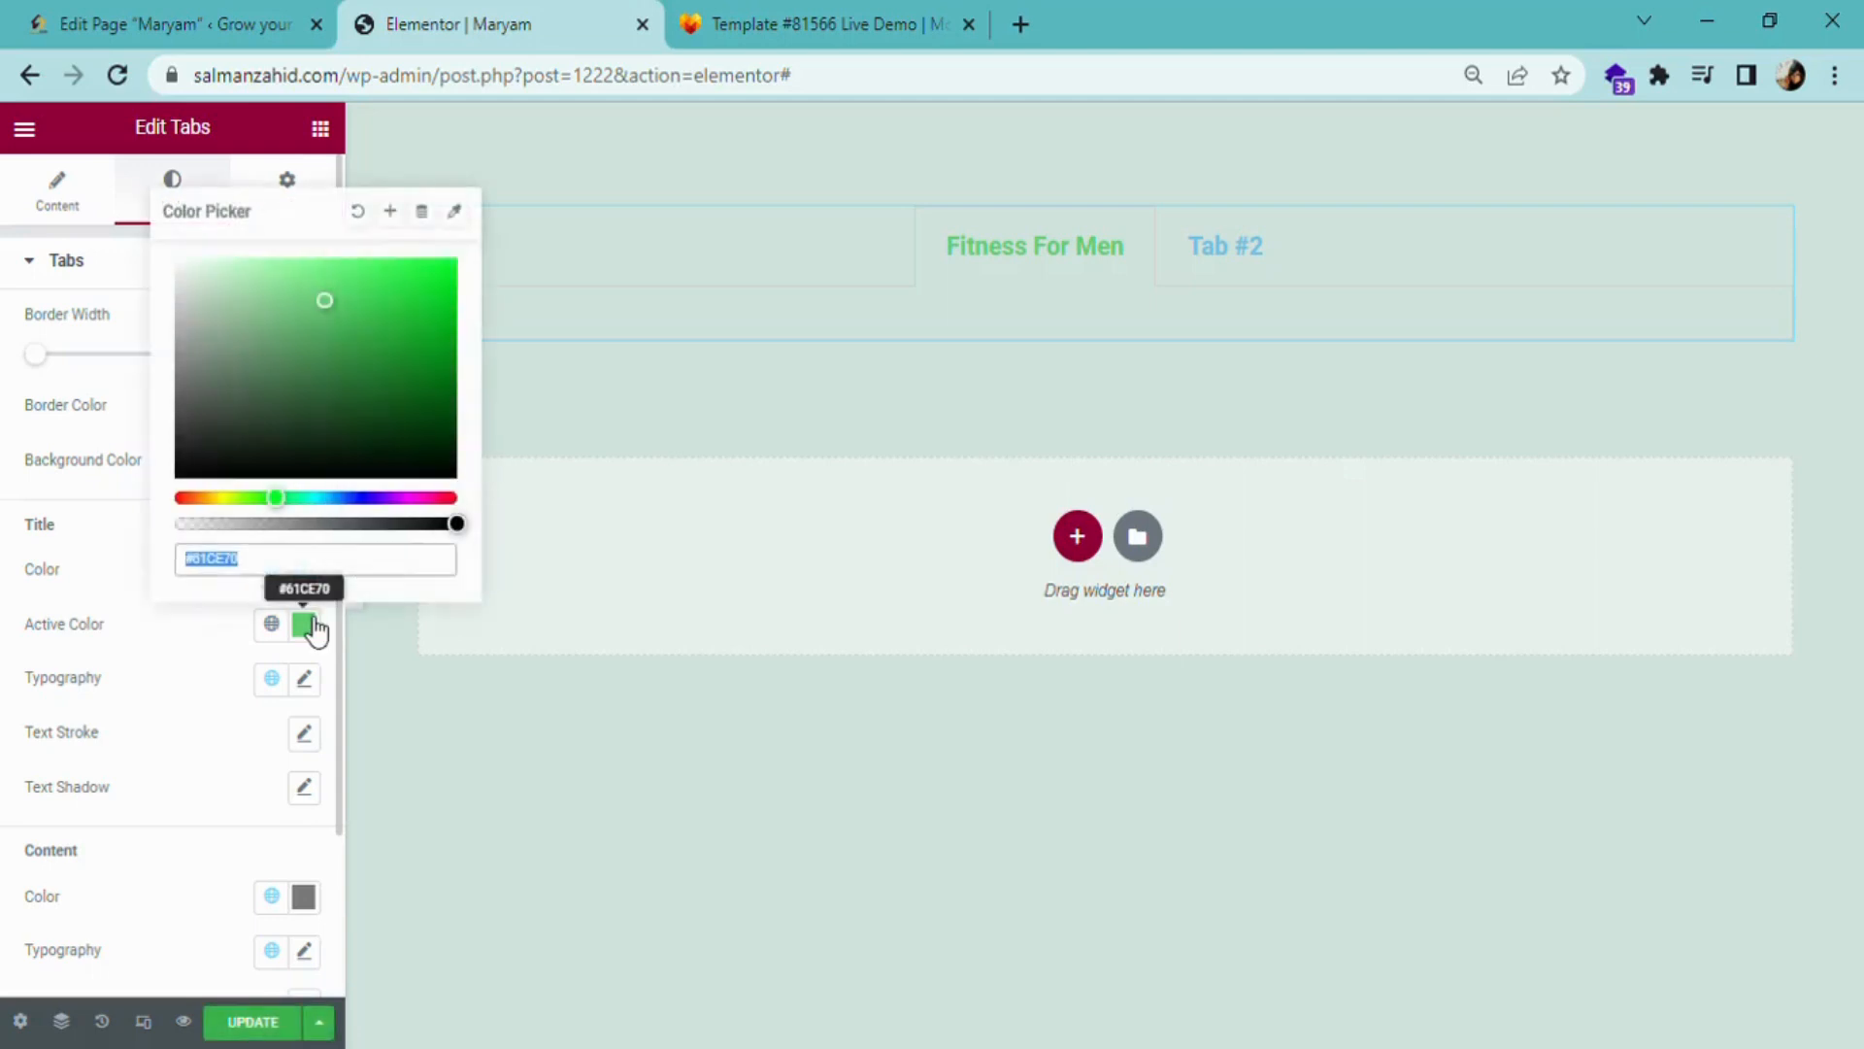
pyautogui.moveTo(354, 412); pyautogui.dragTo(137, 487)
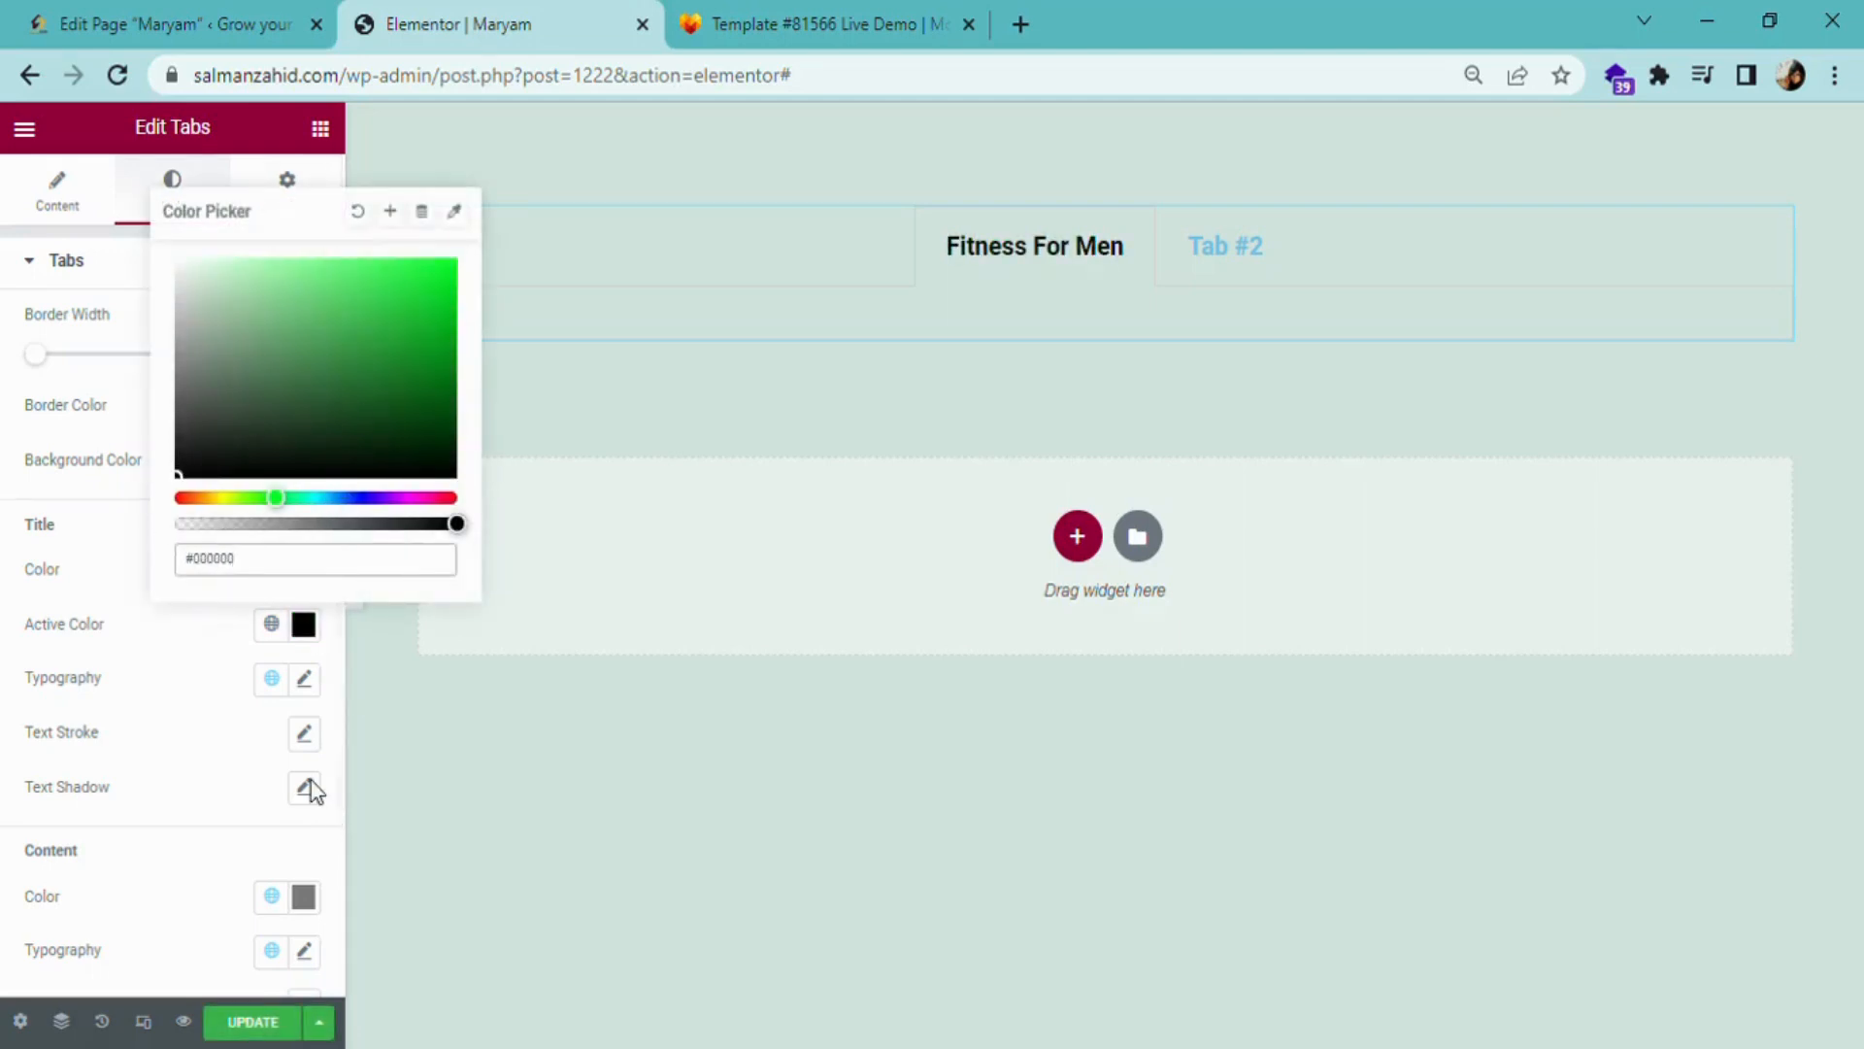
pyautogui.click(243, 1031)
# - Rename Tab #2 as "Fitness For Women", check the active title colour and update the page
pyautogui.click(1242, 261)
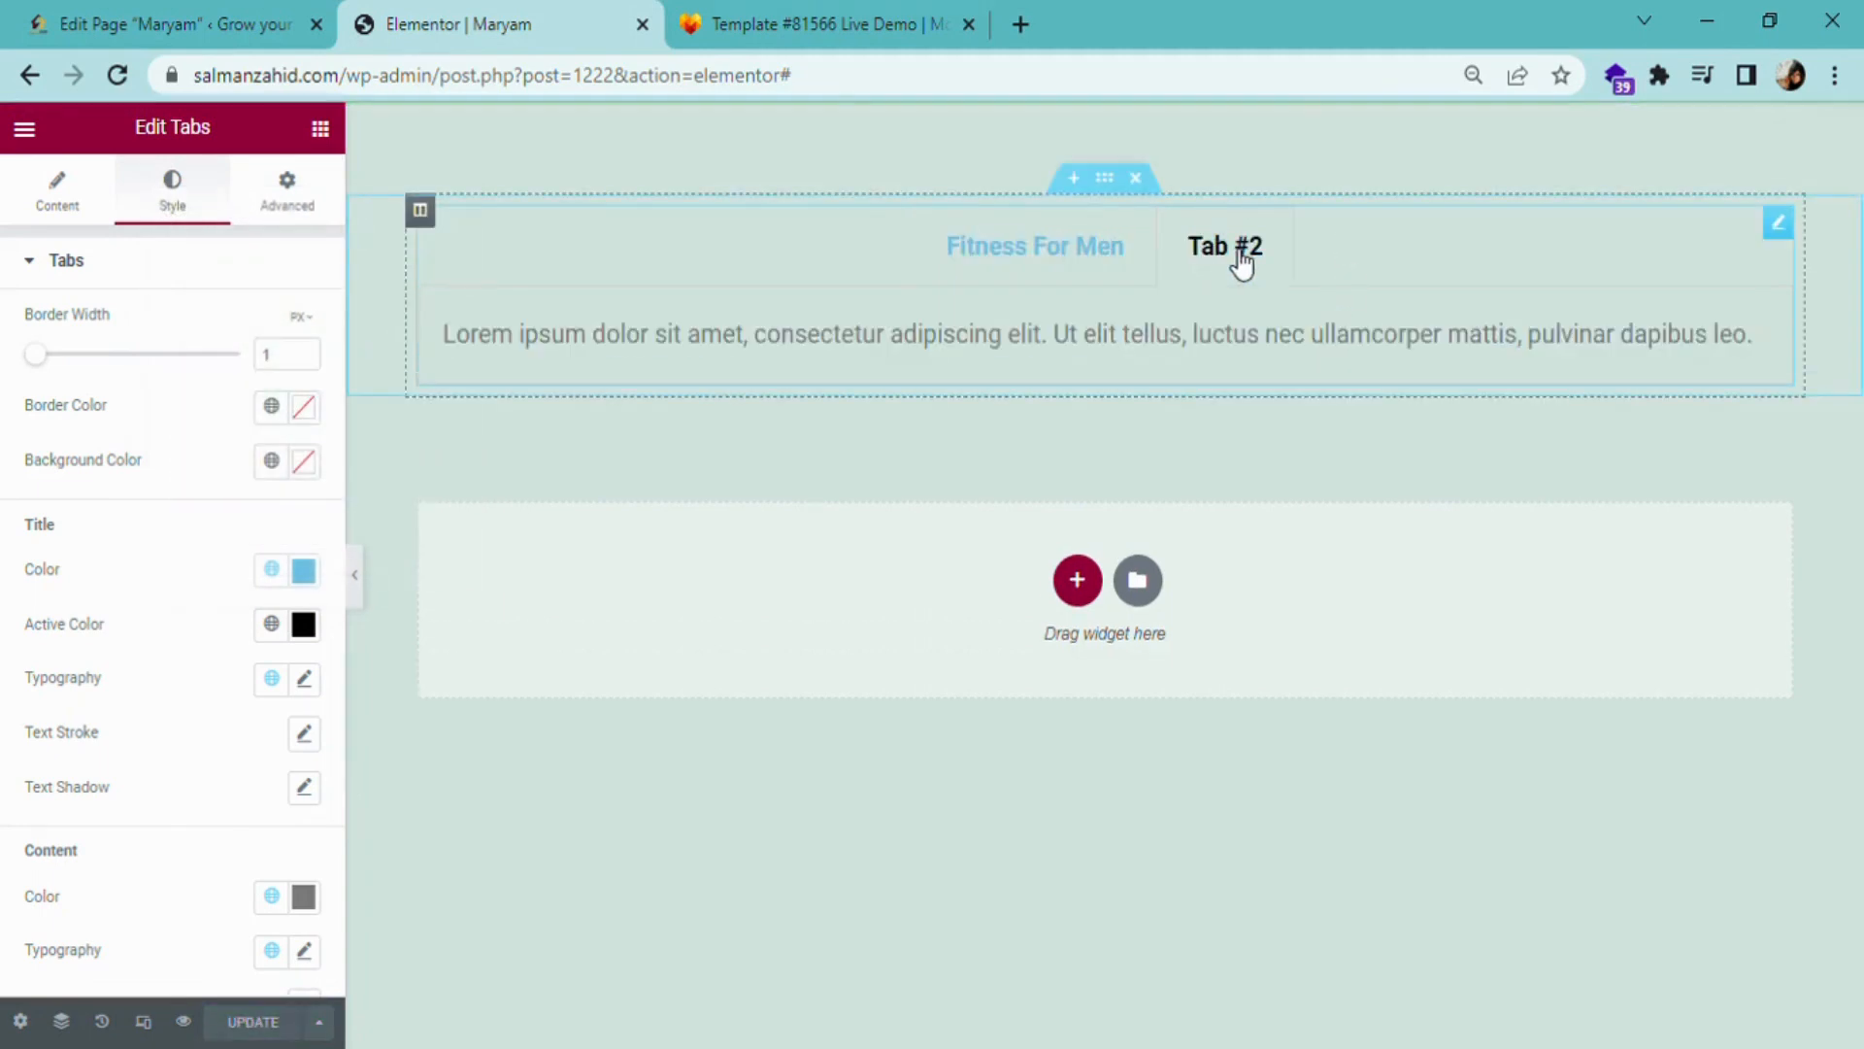
pyautogui.click(60, 190)
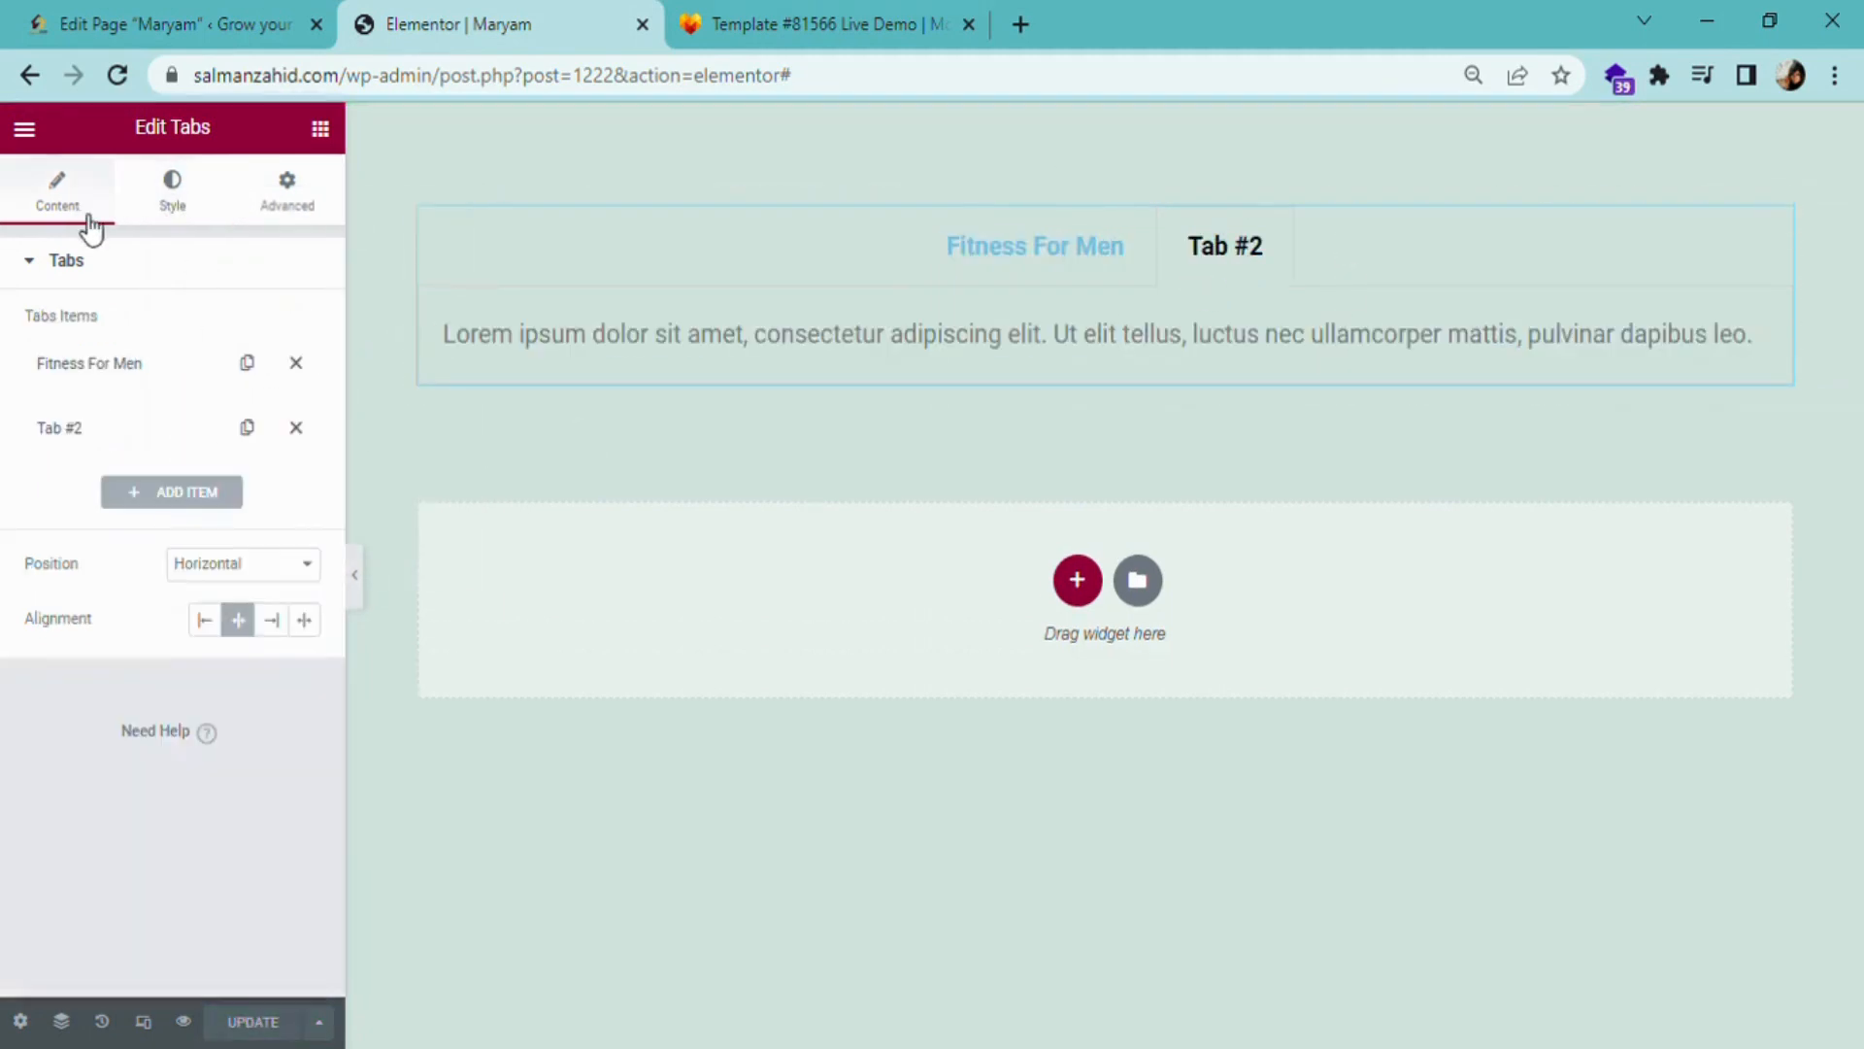
pyautogui.click(114, 445)
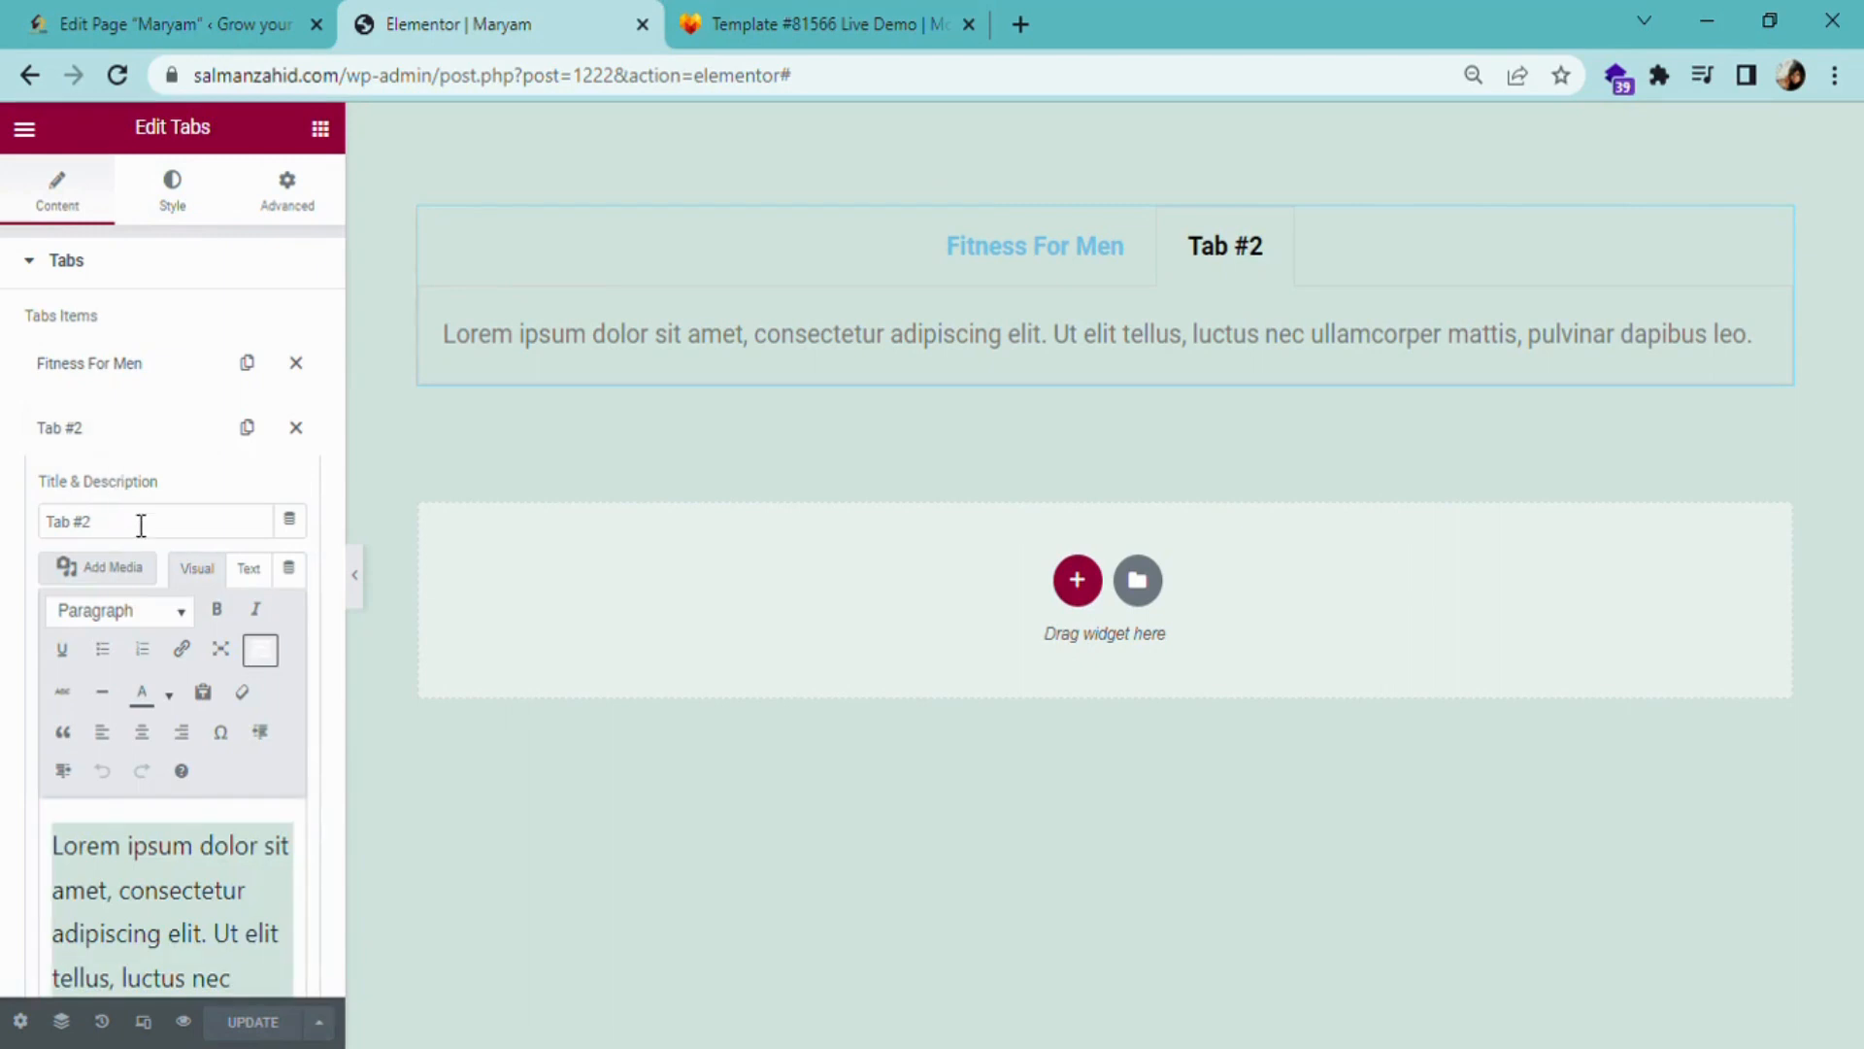
pyautogui.moveTo(143, 524); pyautogui.dragTo(27, 503)
pyautogui.write('F')
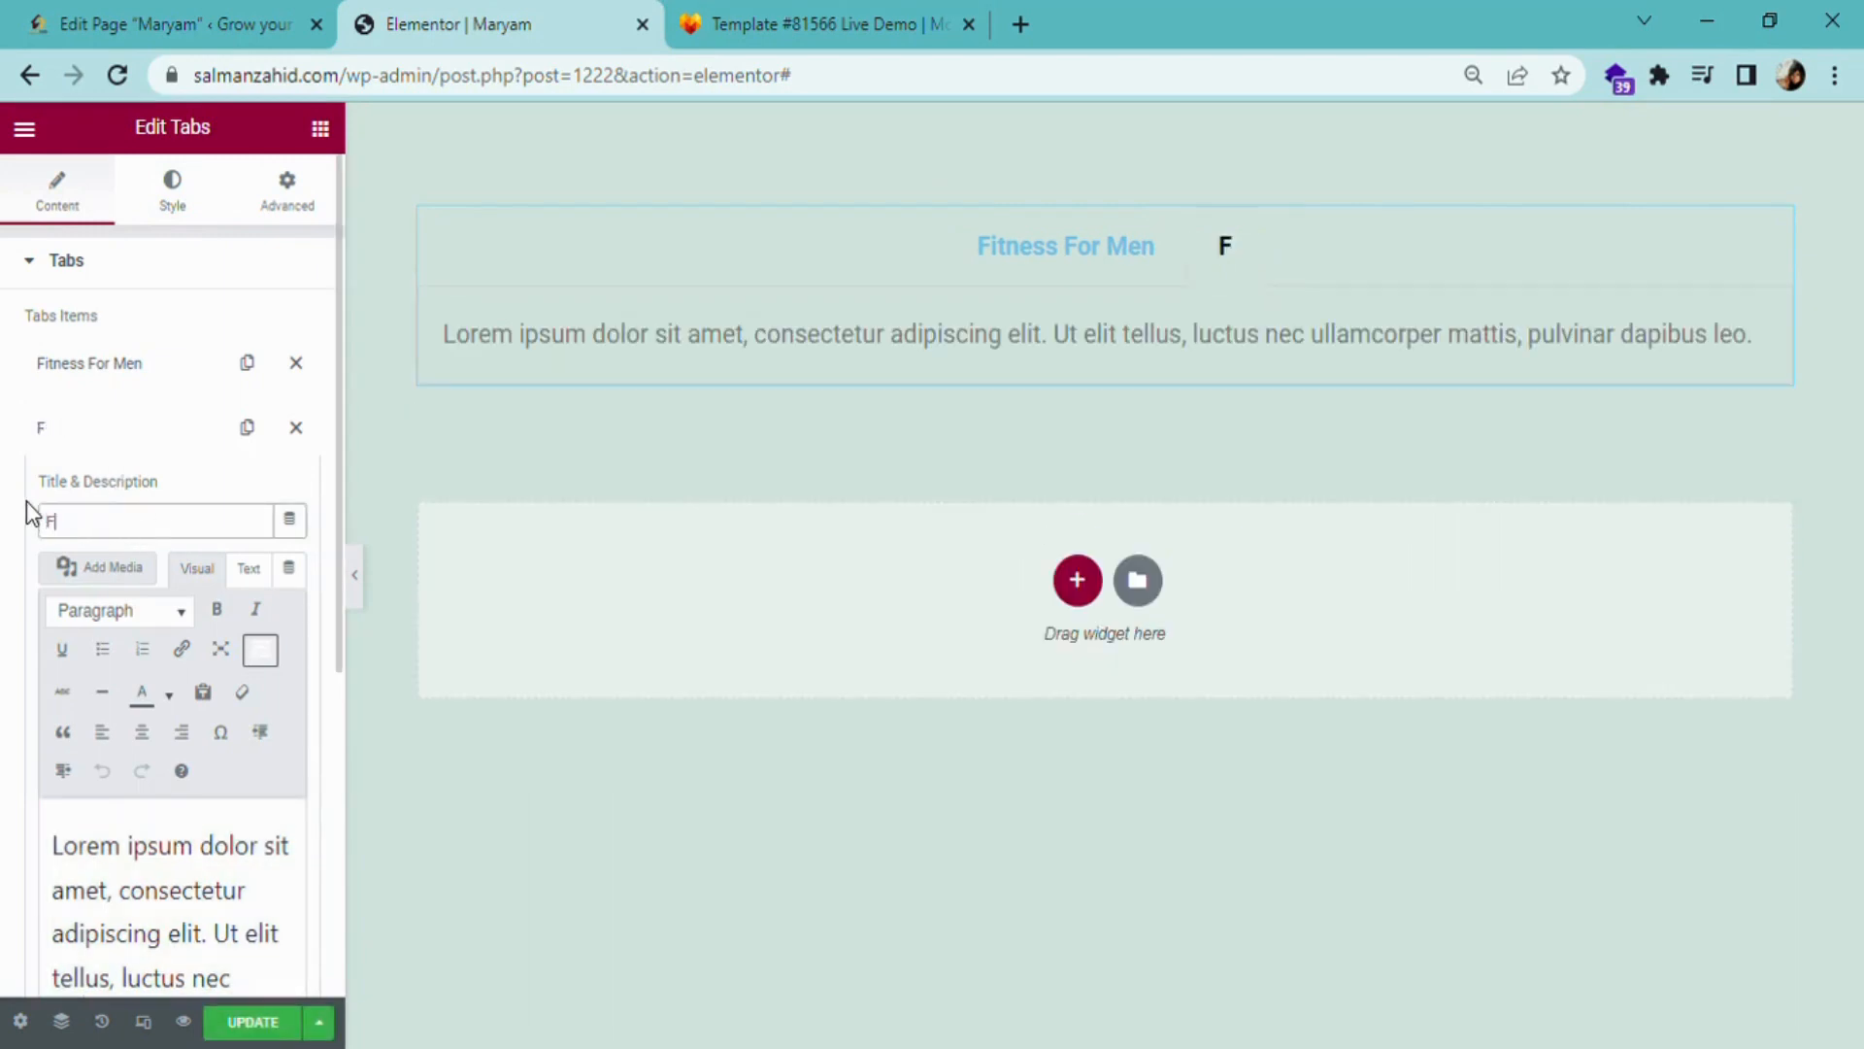
pyautogui.write('itness For')
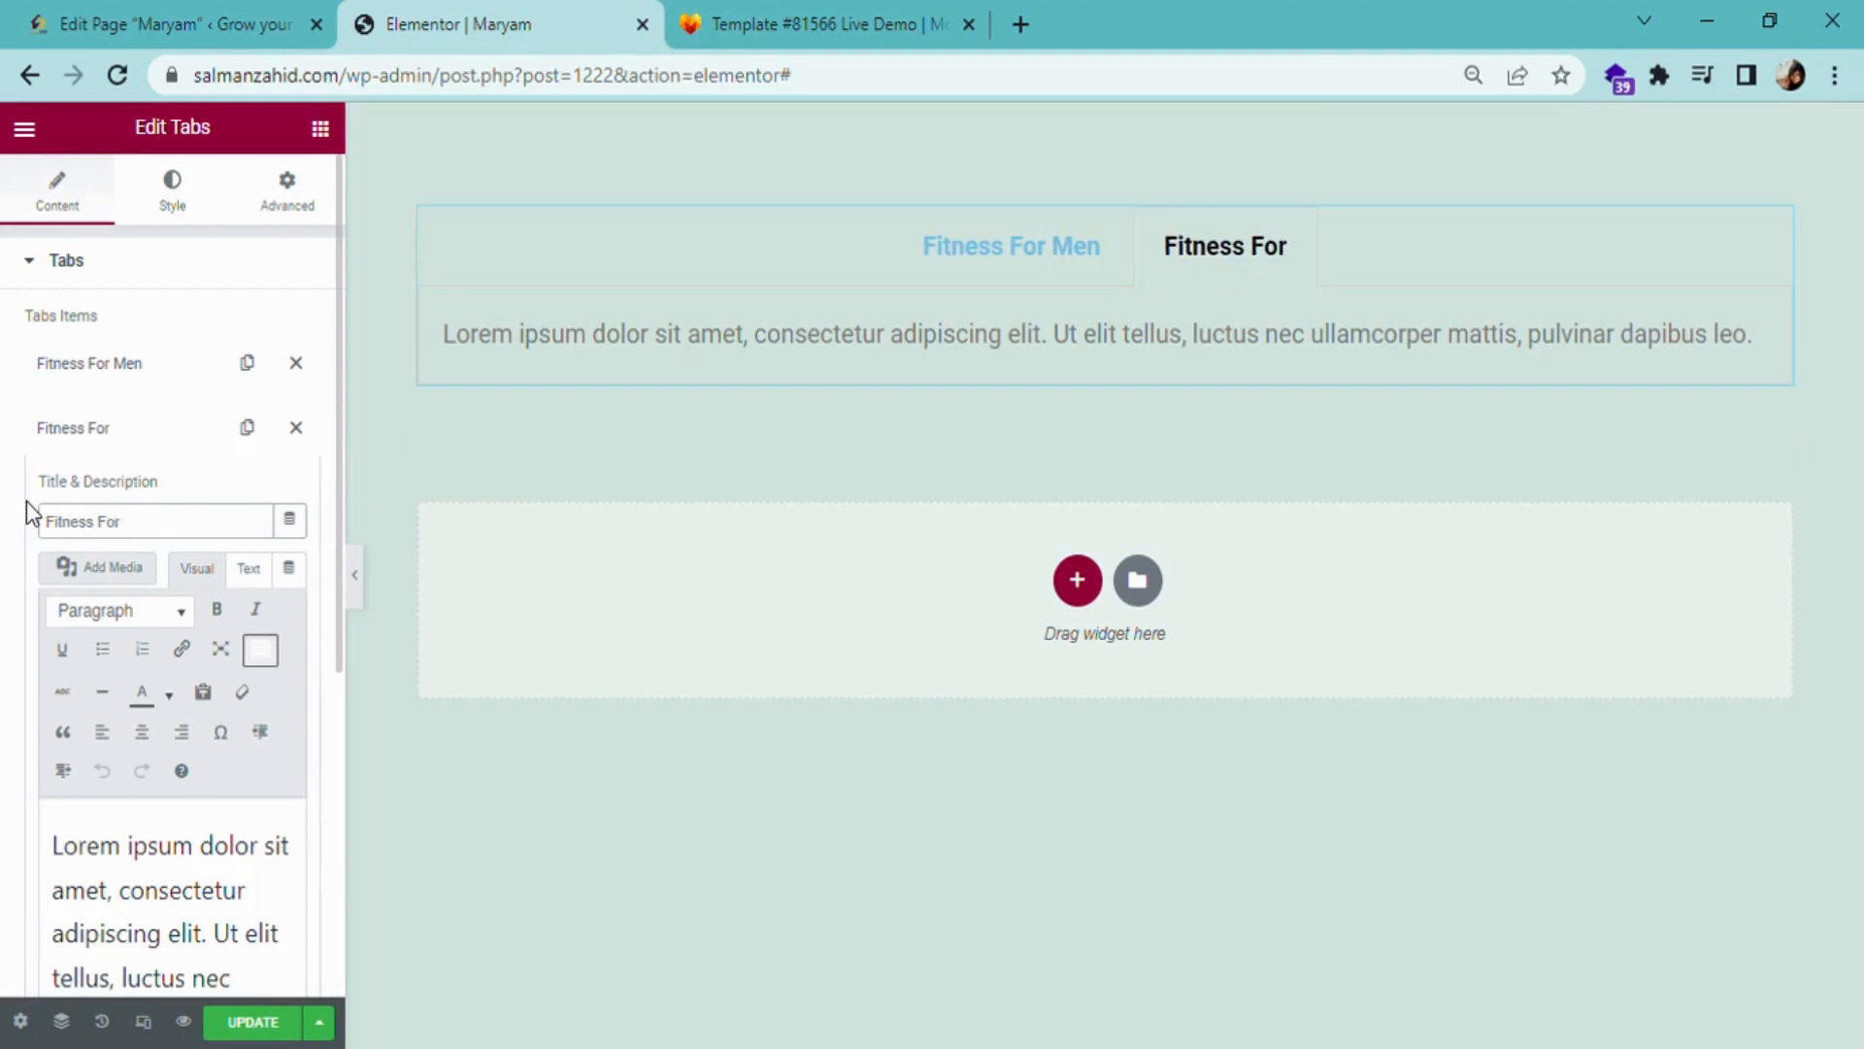
pyautogui.write(' Women')
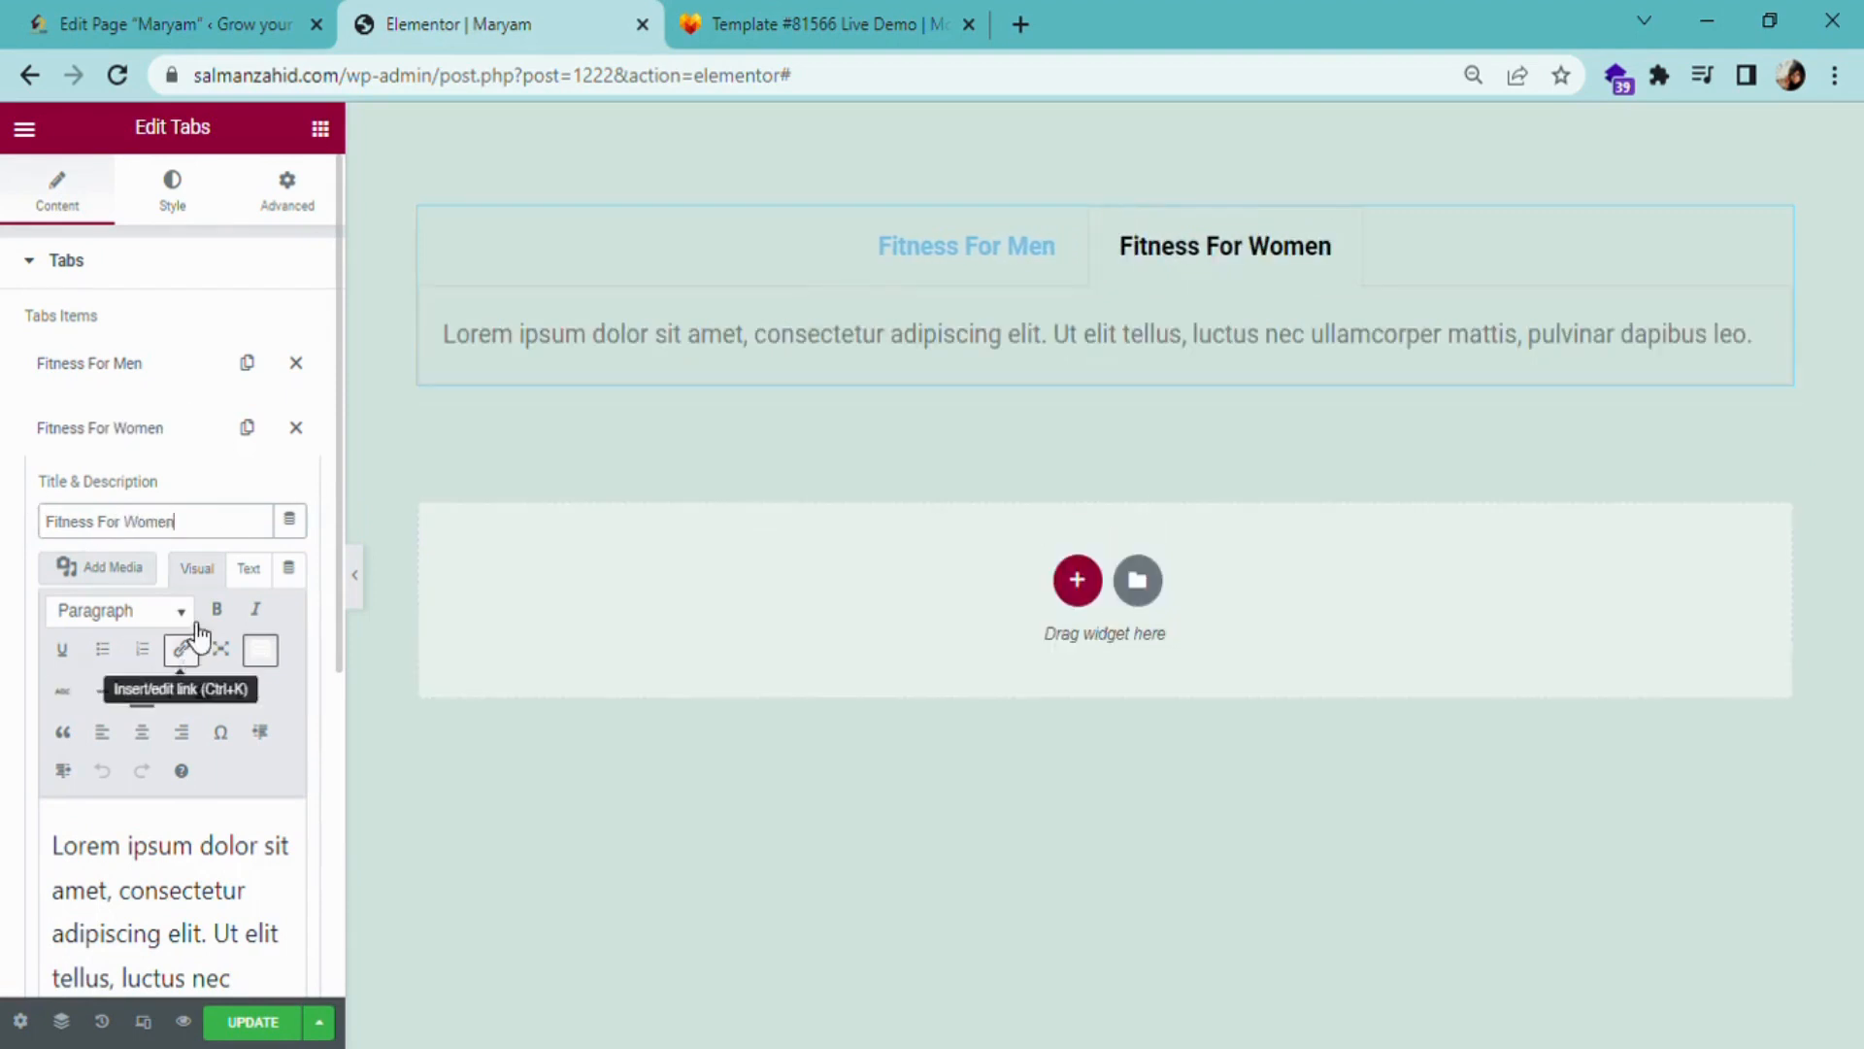
pyautogui.click(182, 187)
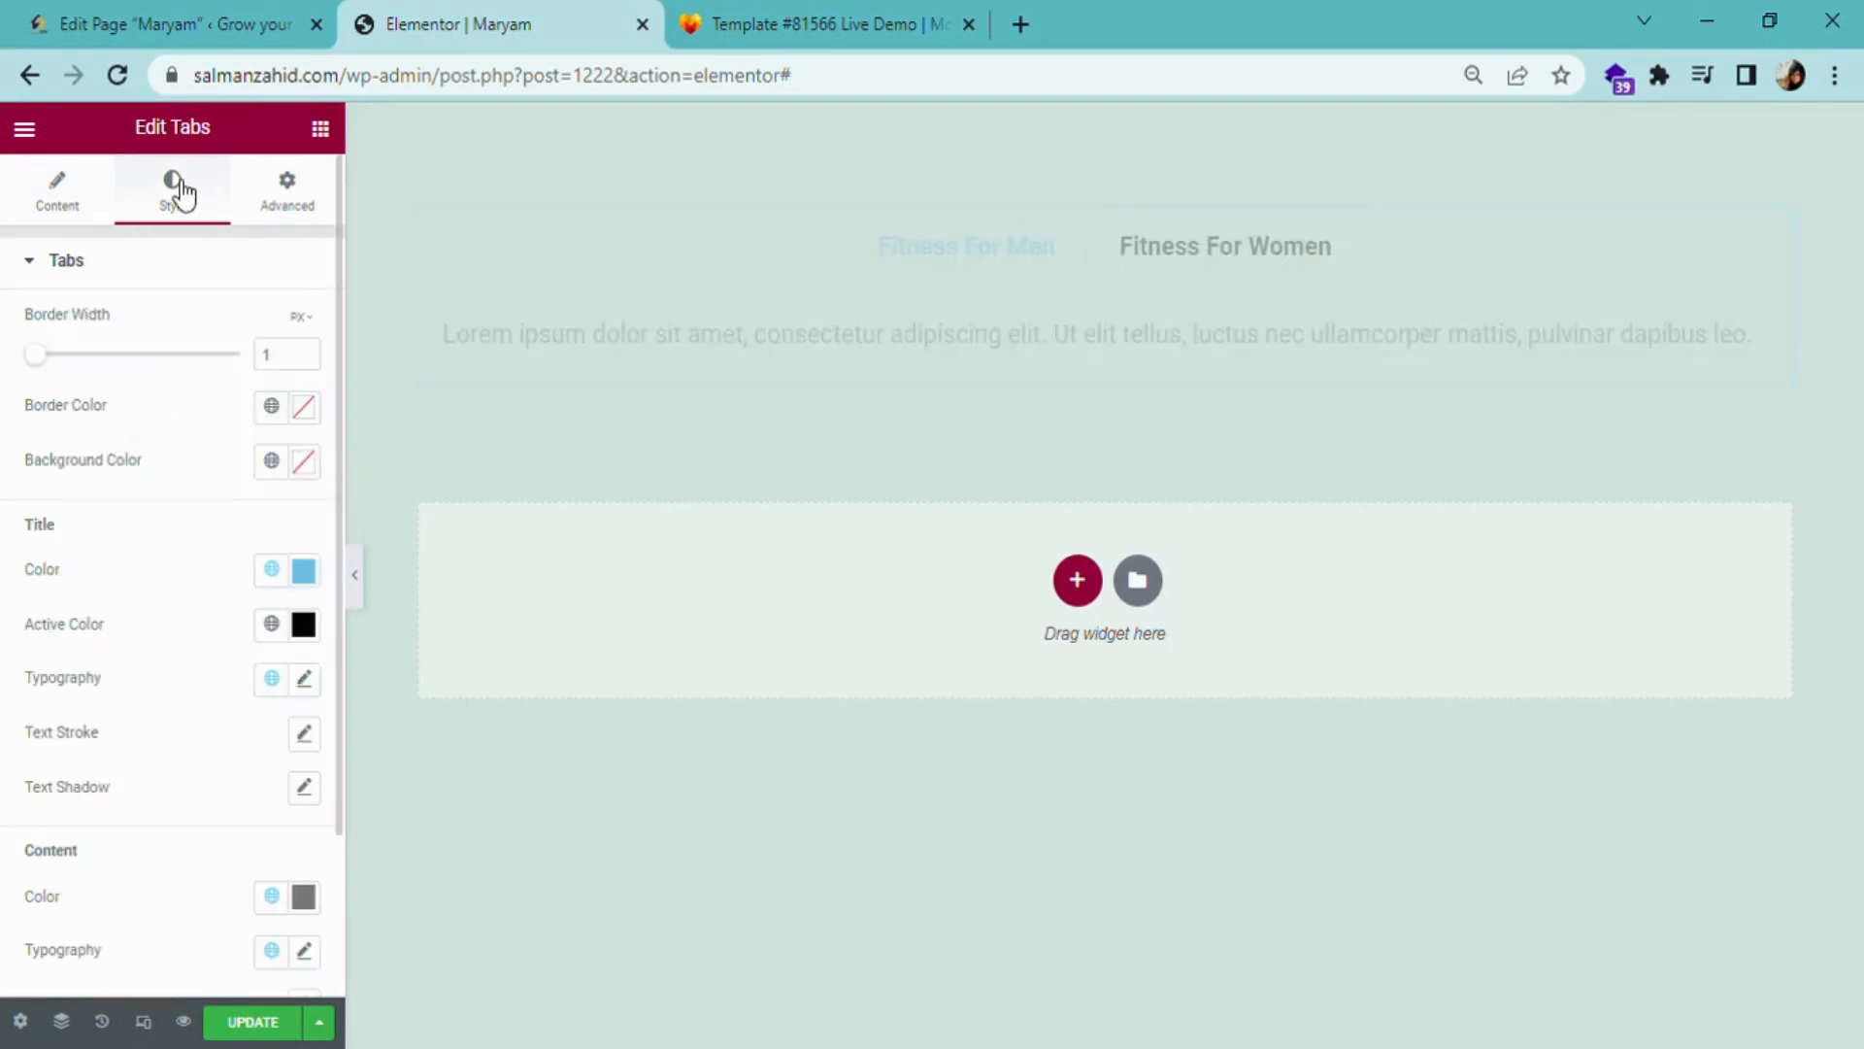
pyautogui.click(305, 626)
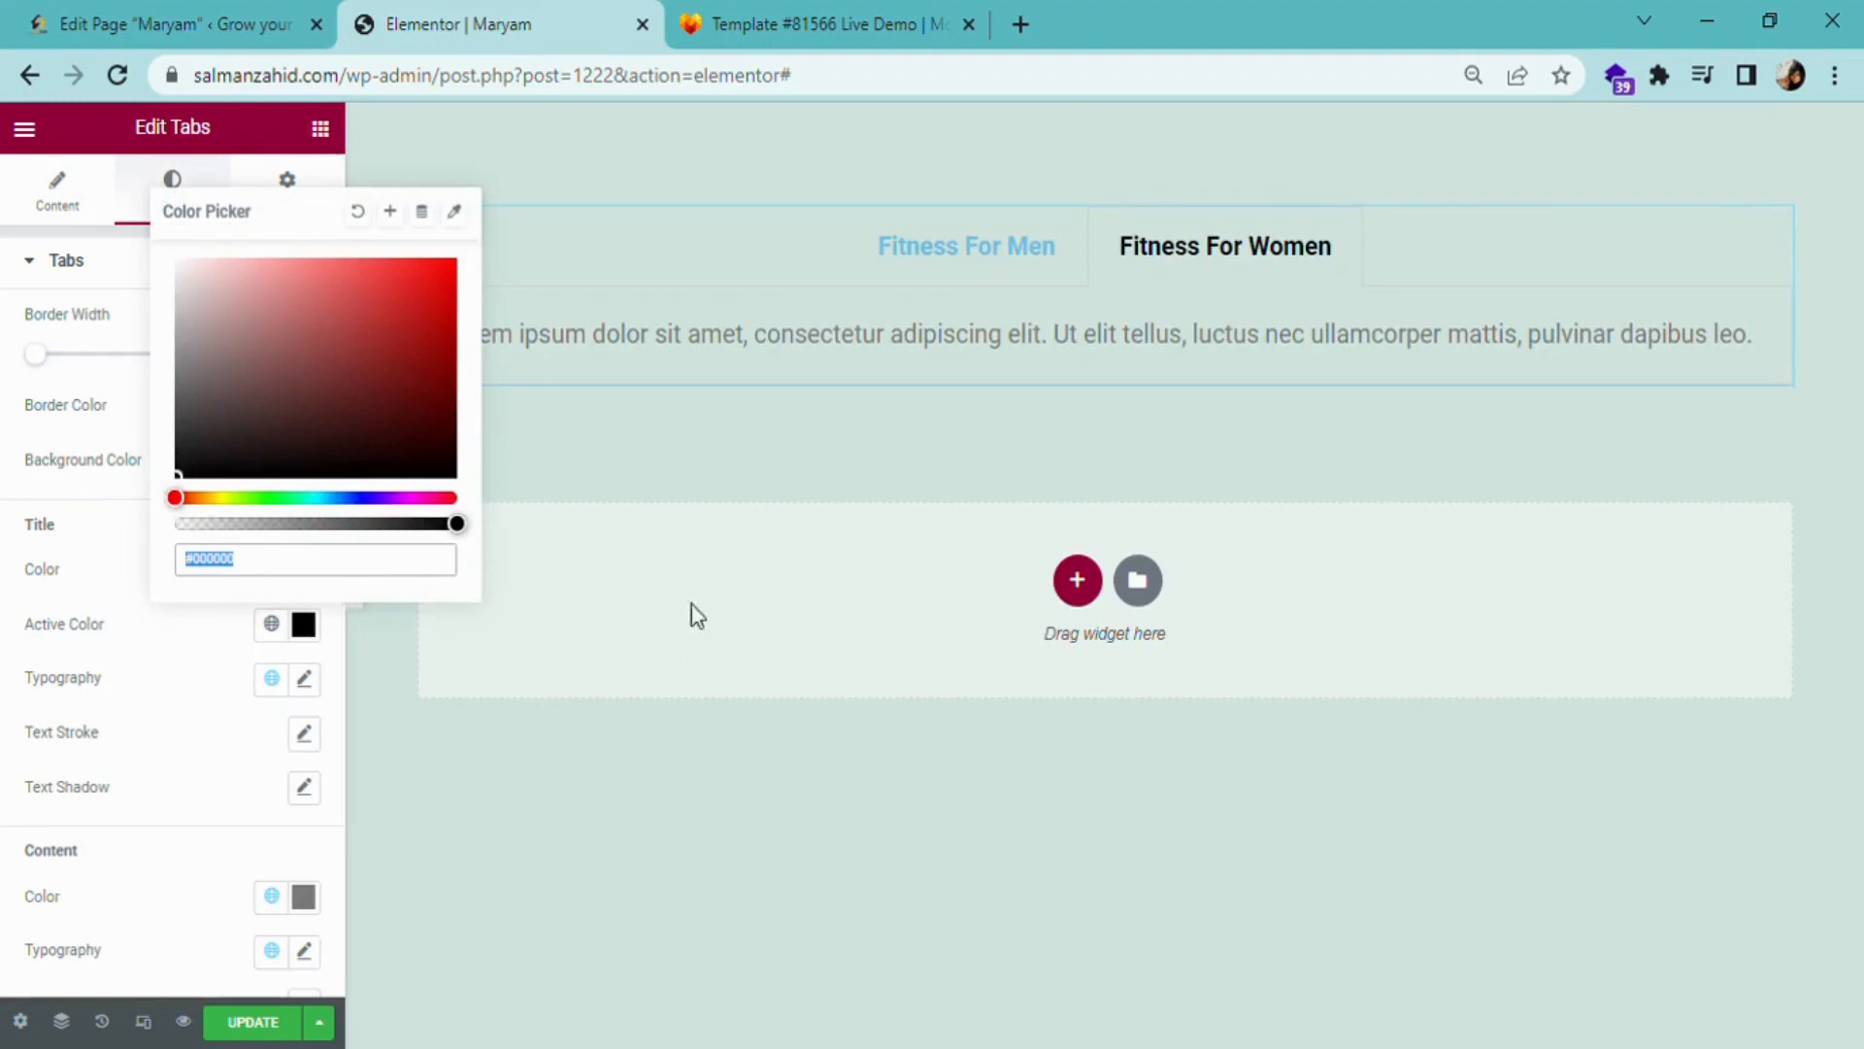
pyautogui.click(270, 1022)
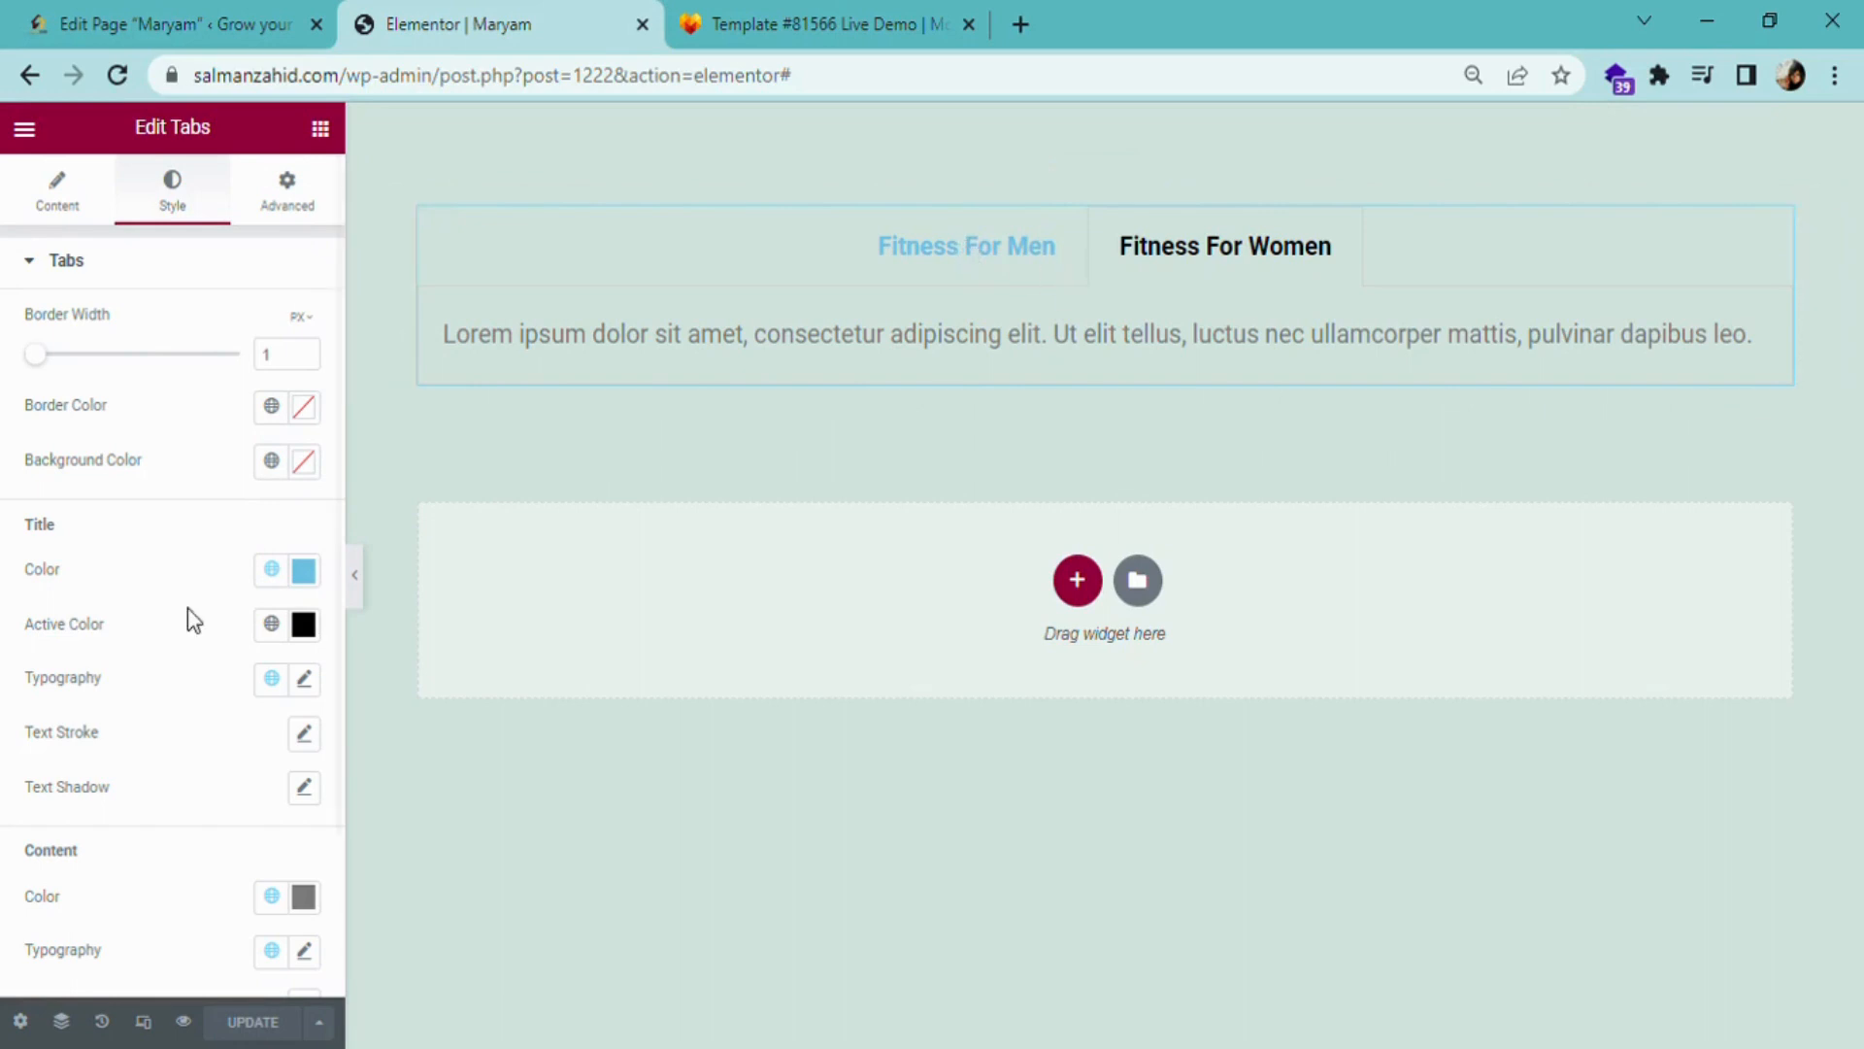
# - Delete the placeholder text from the content of the Fitness For Women tab and update the page
pyautogui.click(56, 209)
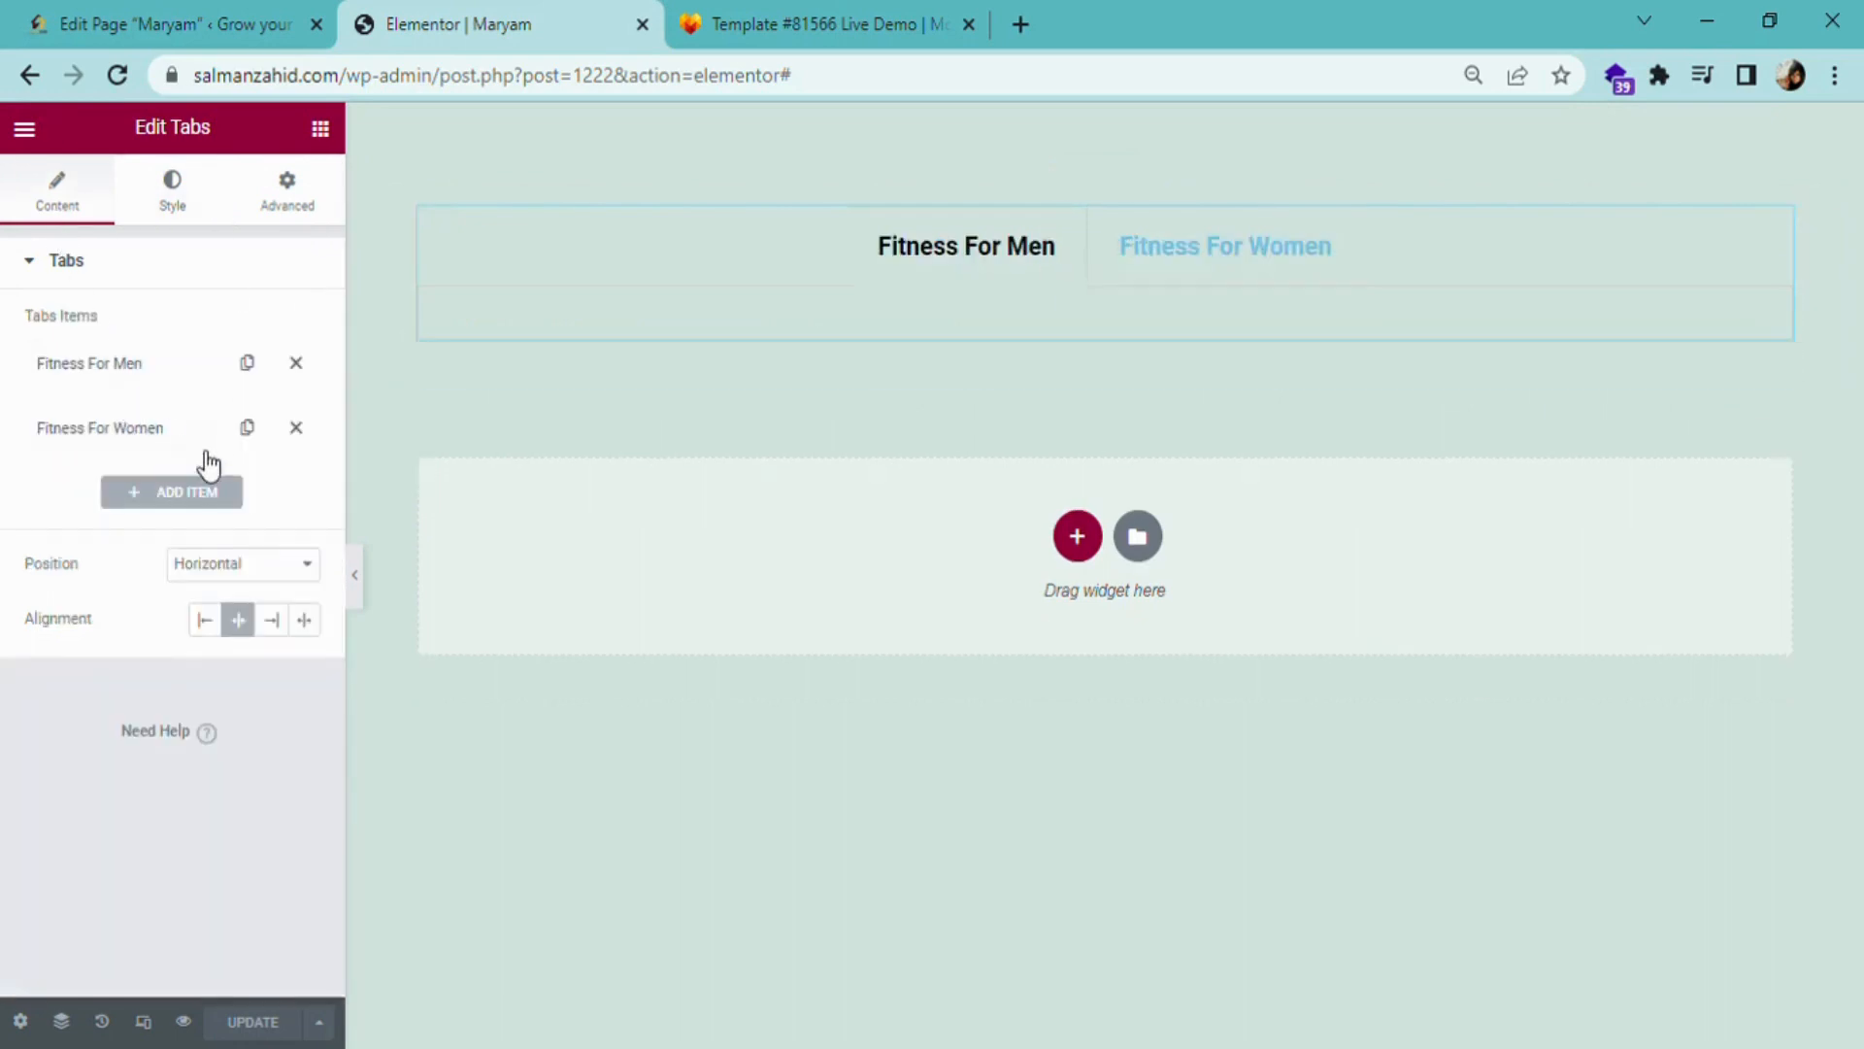
pyautogui.click(130, 430)
pyautogui.scroll(-1, 262, 932)
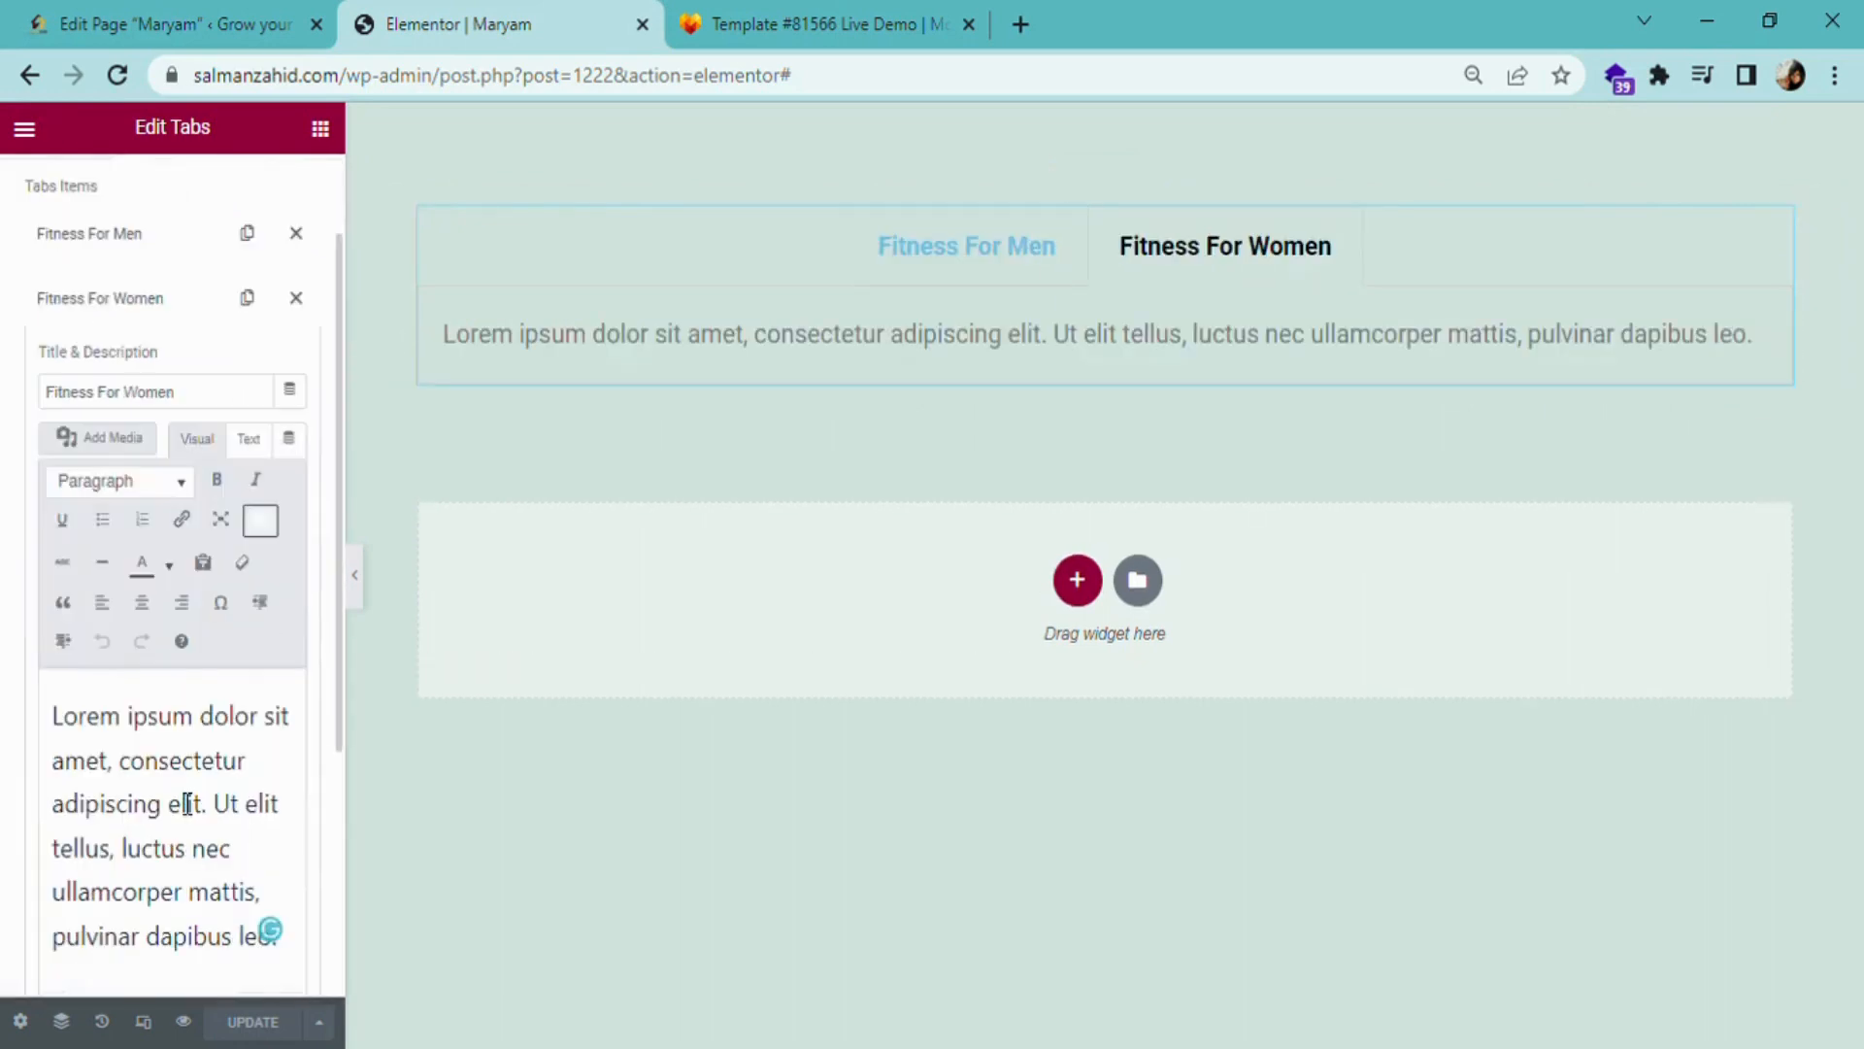
pyautogui.moveTo(304, 973); pyautogui.dragTo(26, 680)
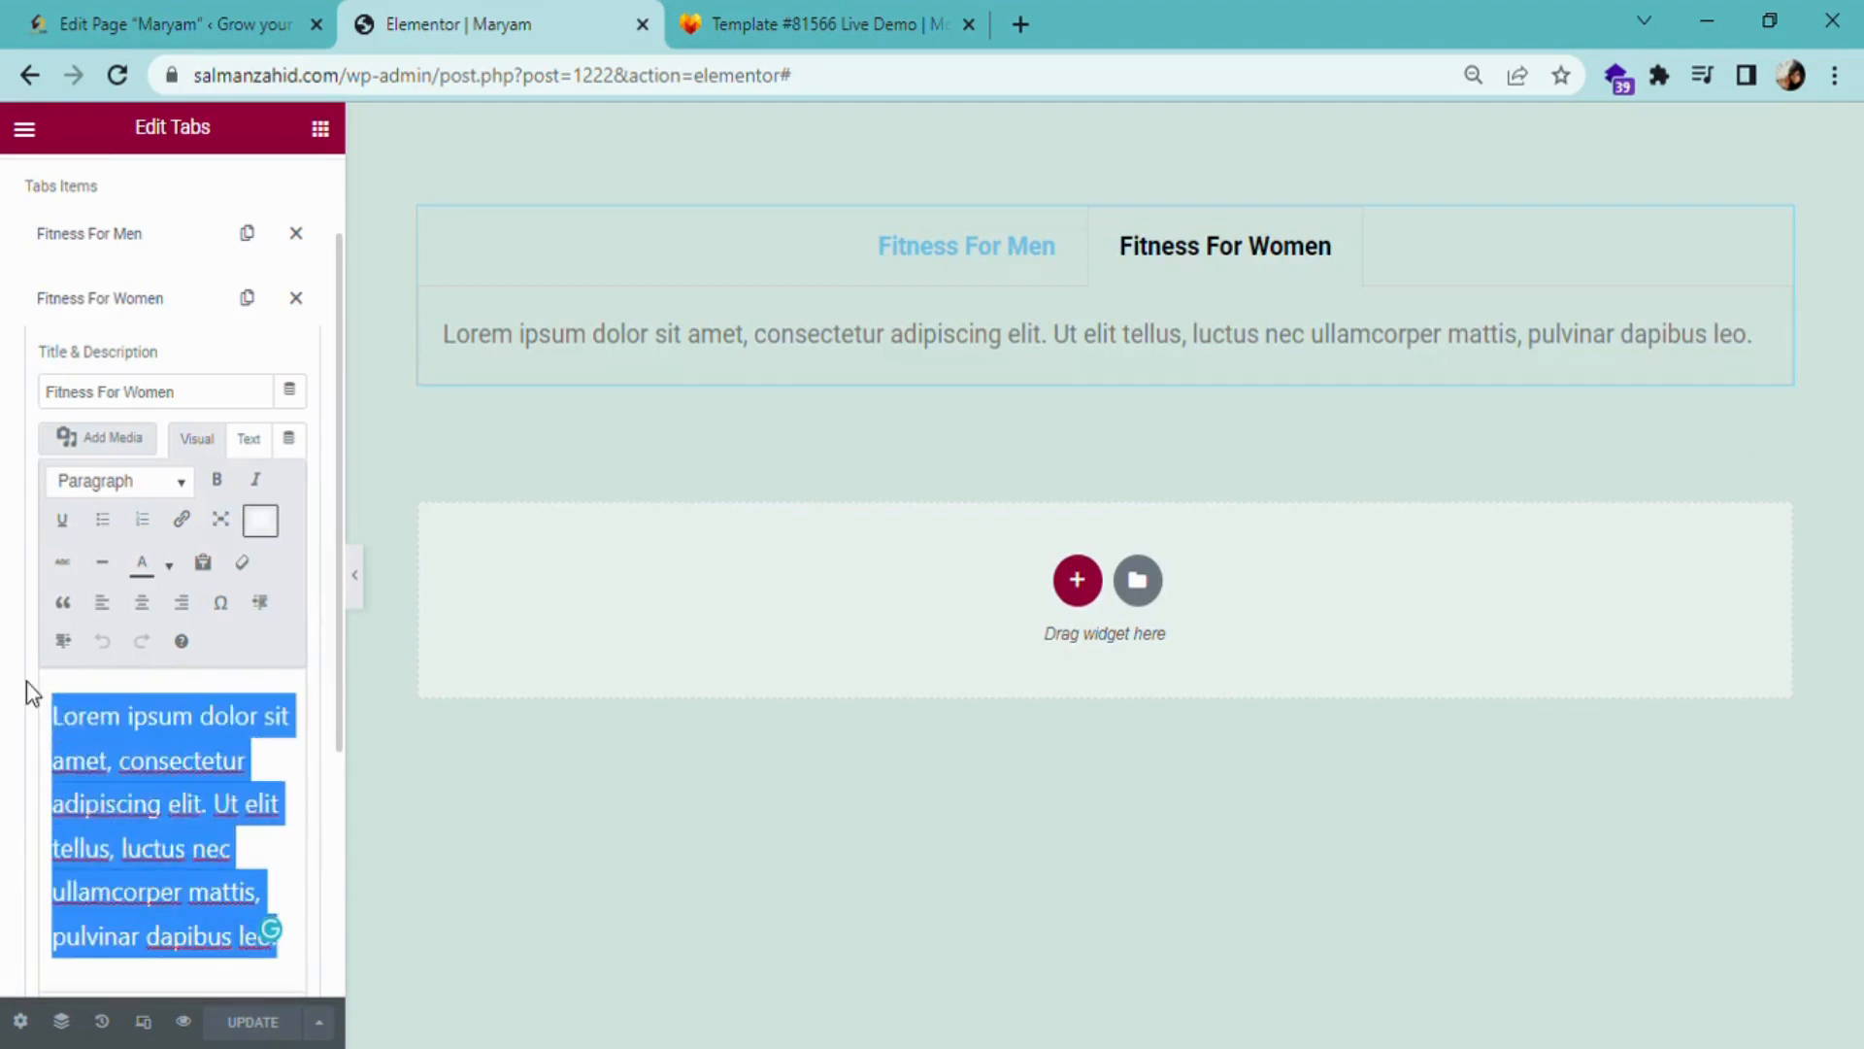
pyautogui.press('BackSpace')
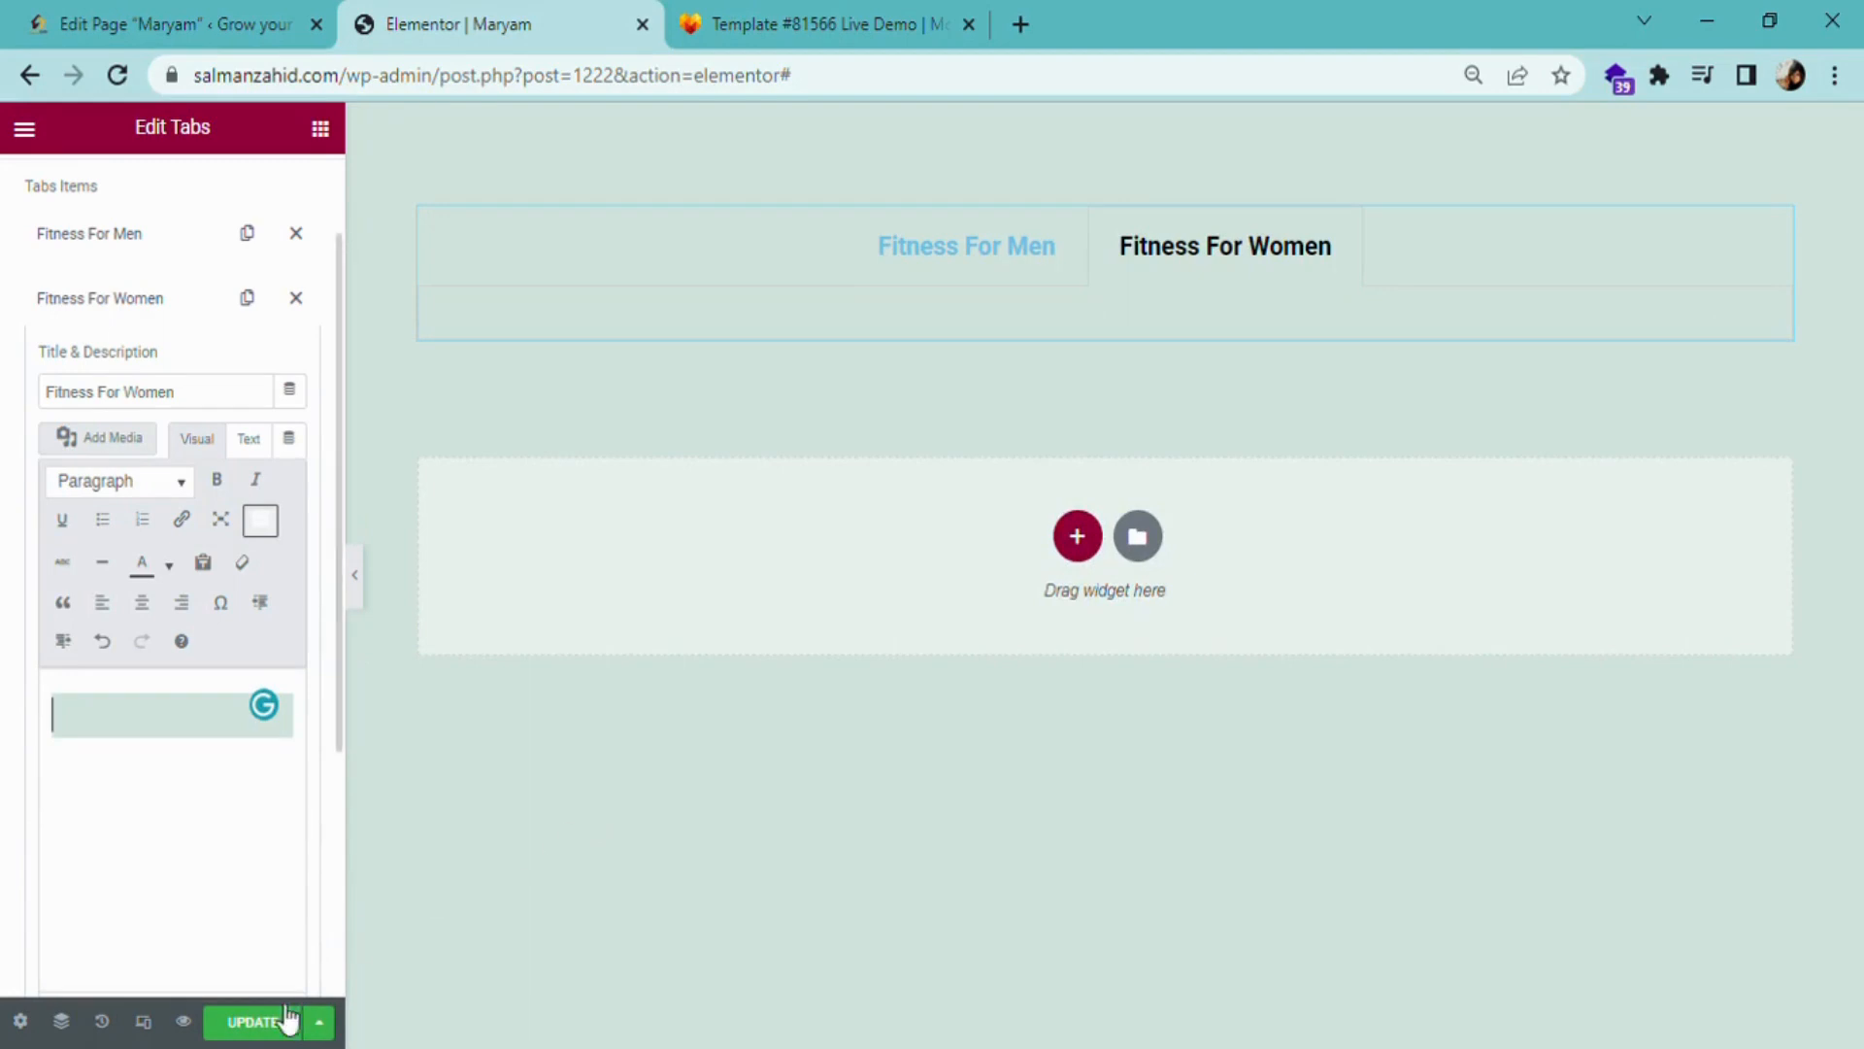
pyautogui.click(255, 1021)
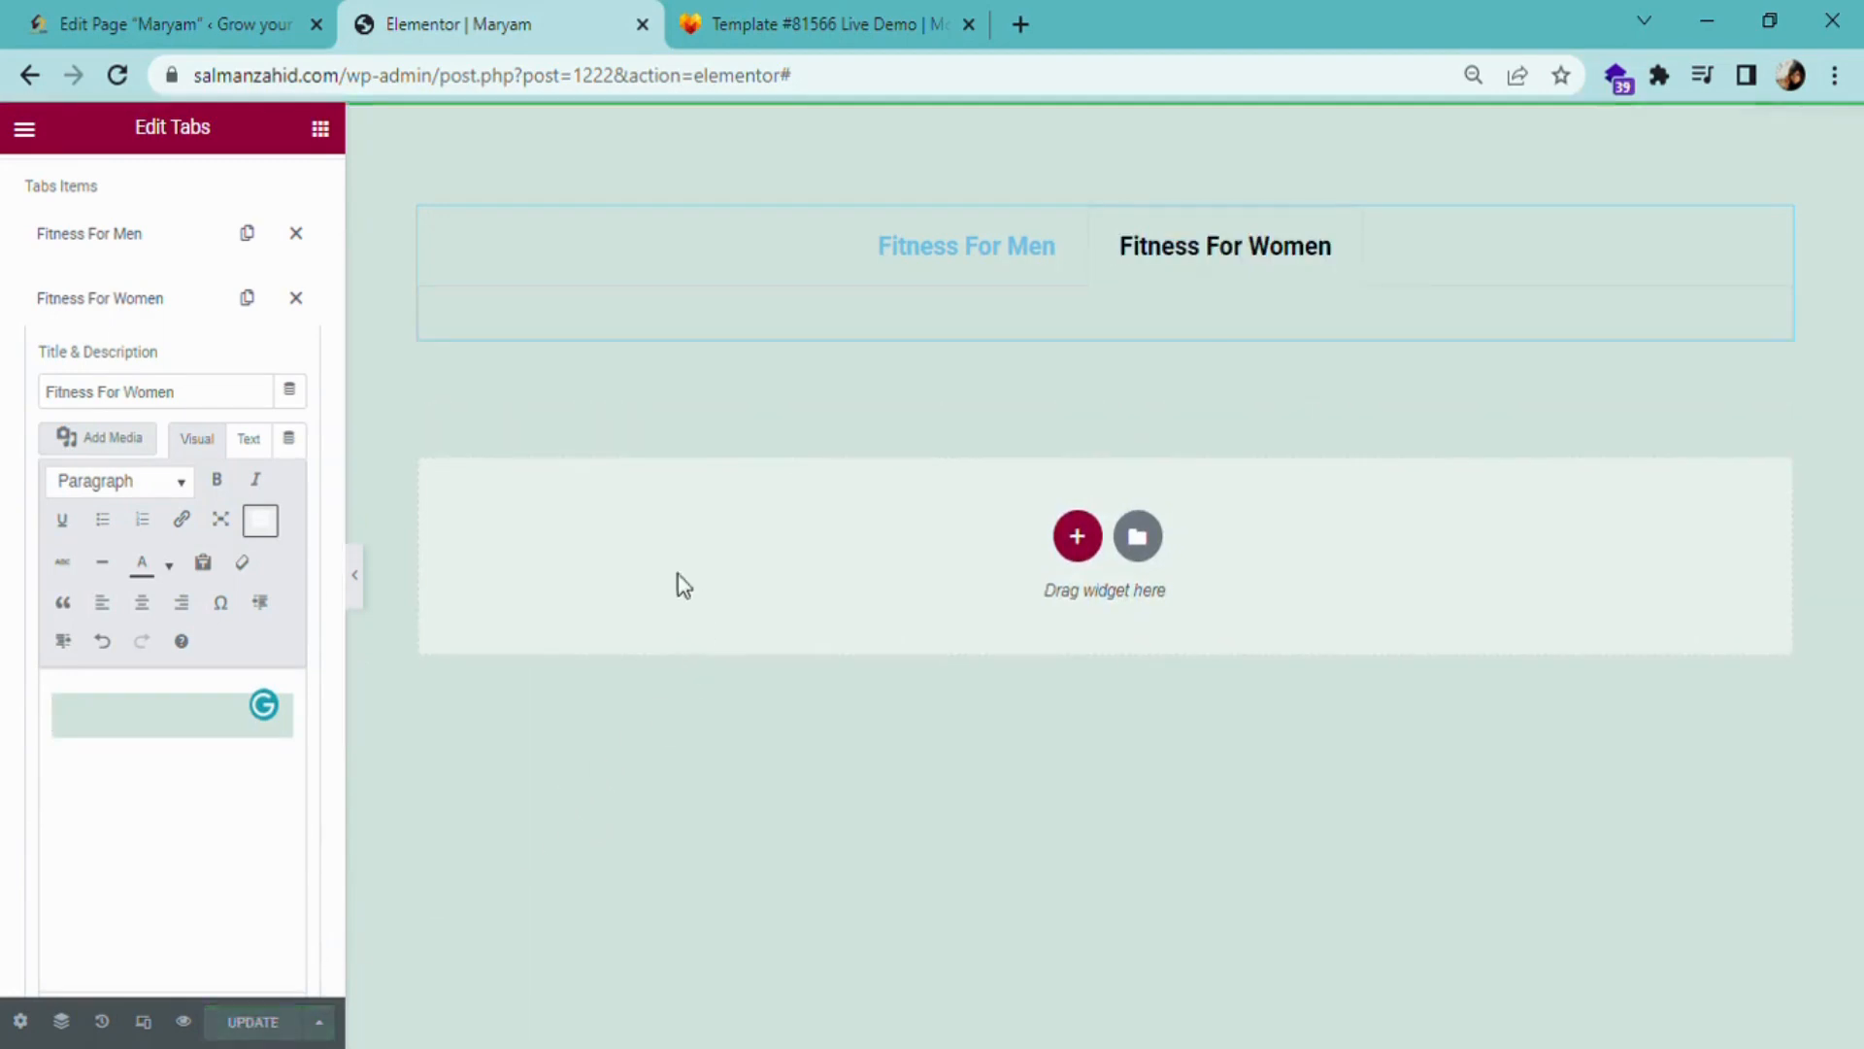
pyautogui.scroll(2, 227, 441)
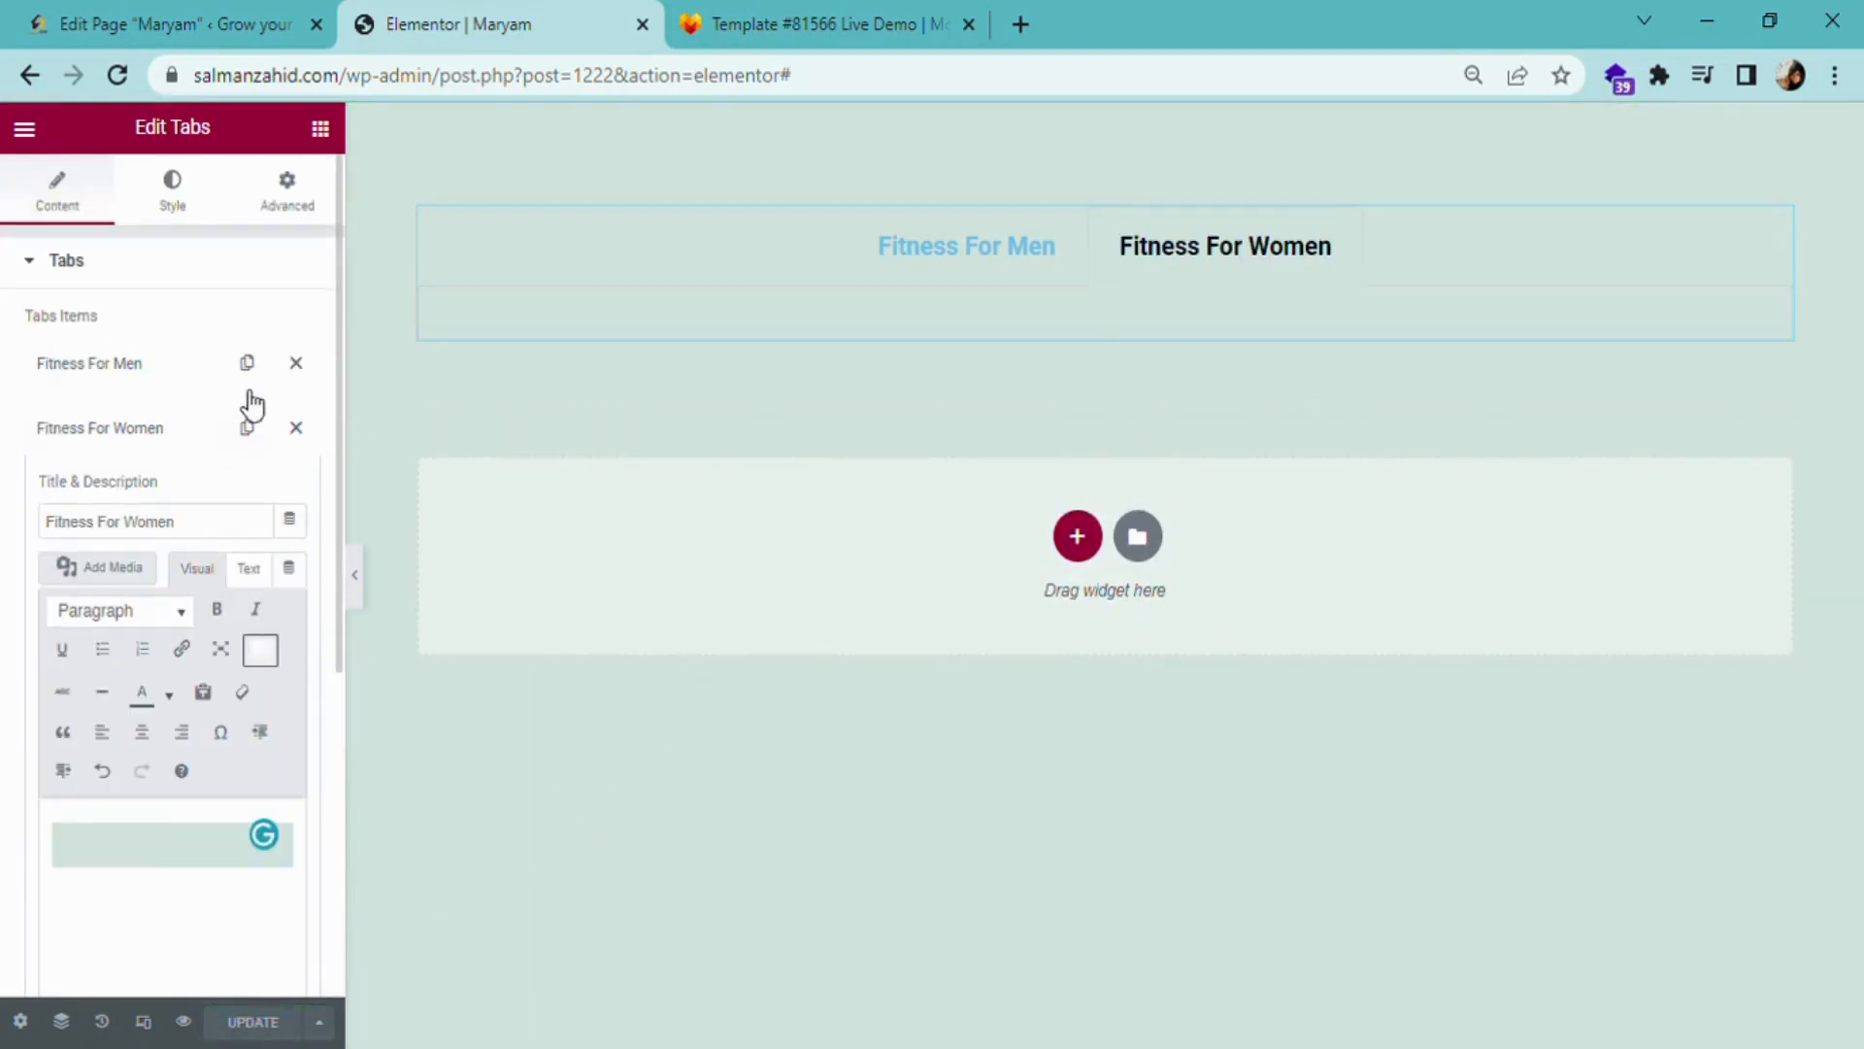
# - Switch to the template demo page and examine the caption overlays on the Fitness for Man images
pyautogui.click(798, 43)
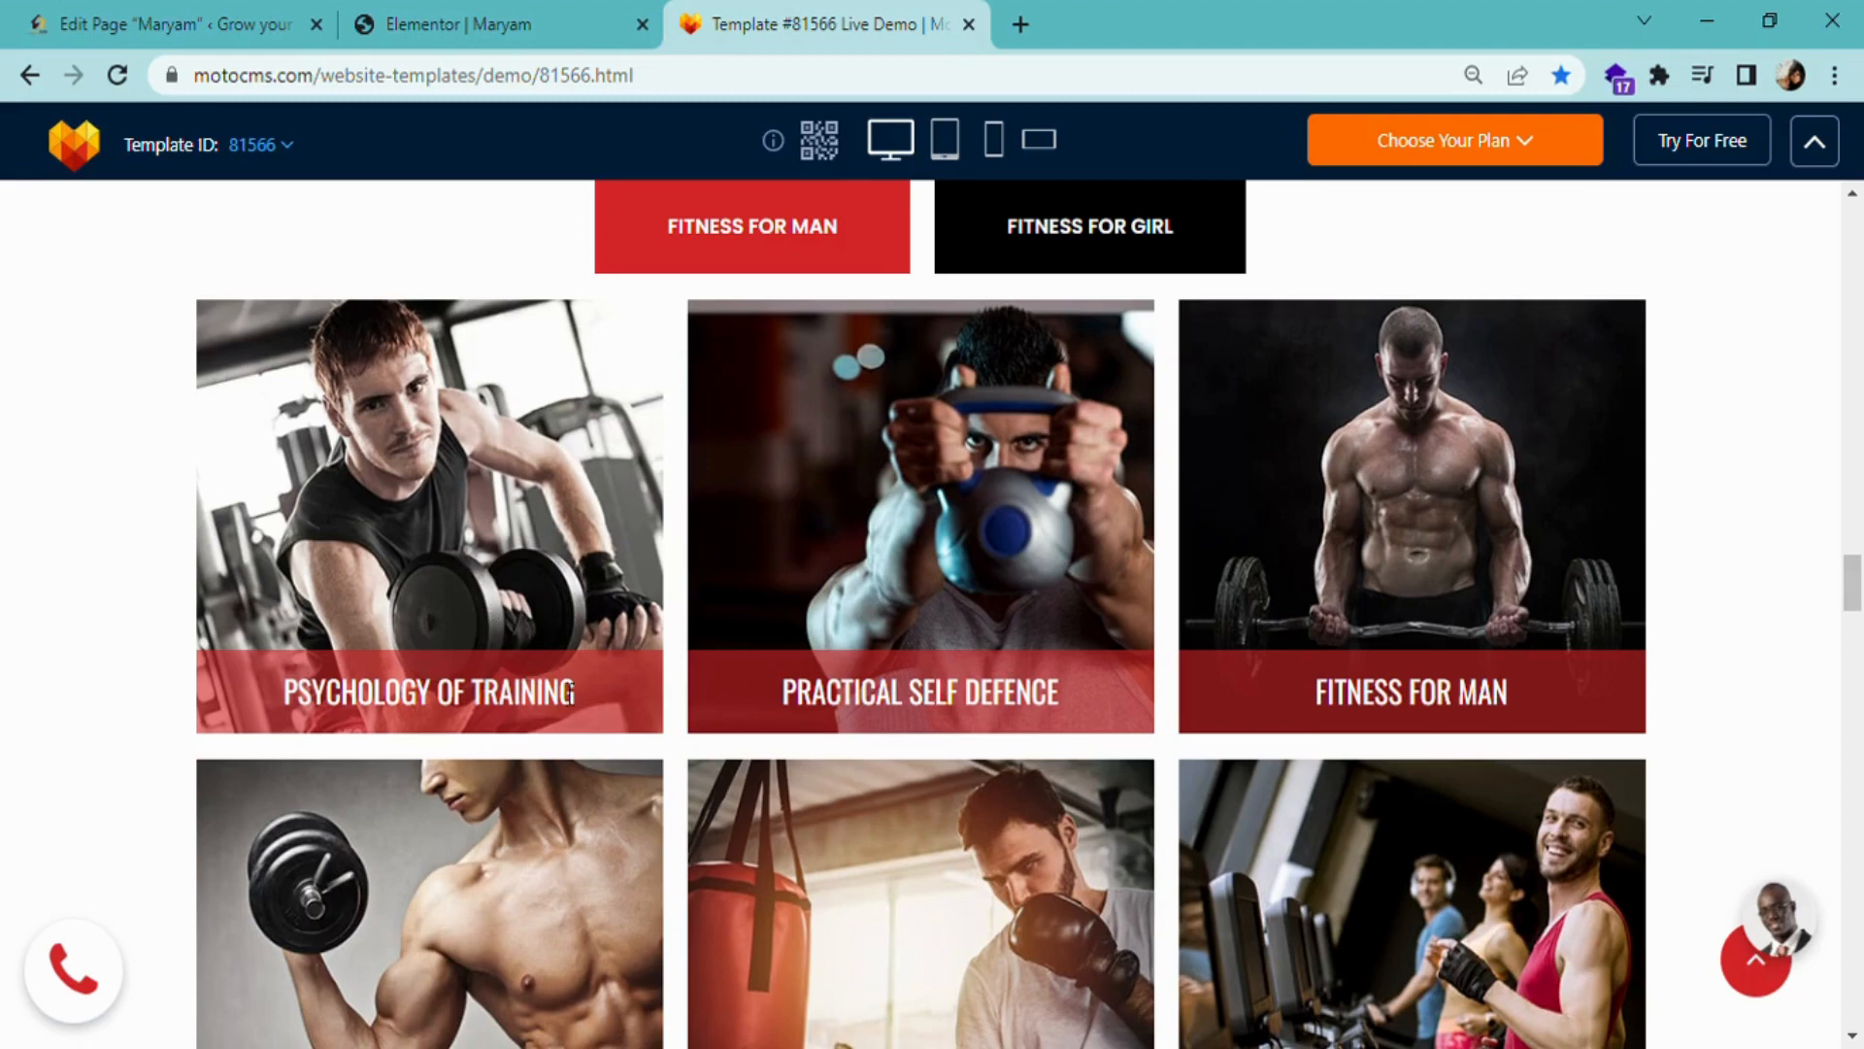
pyautogui.moveTo(620, 702); pyautogui.dragTo(248, 692)
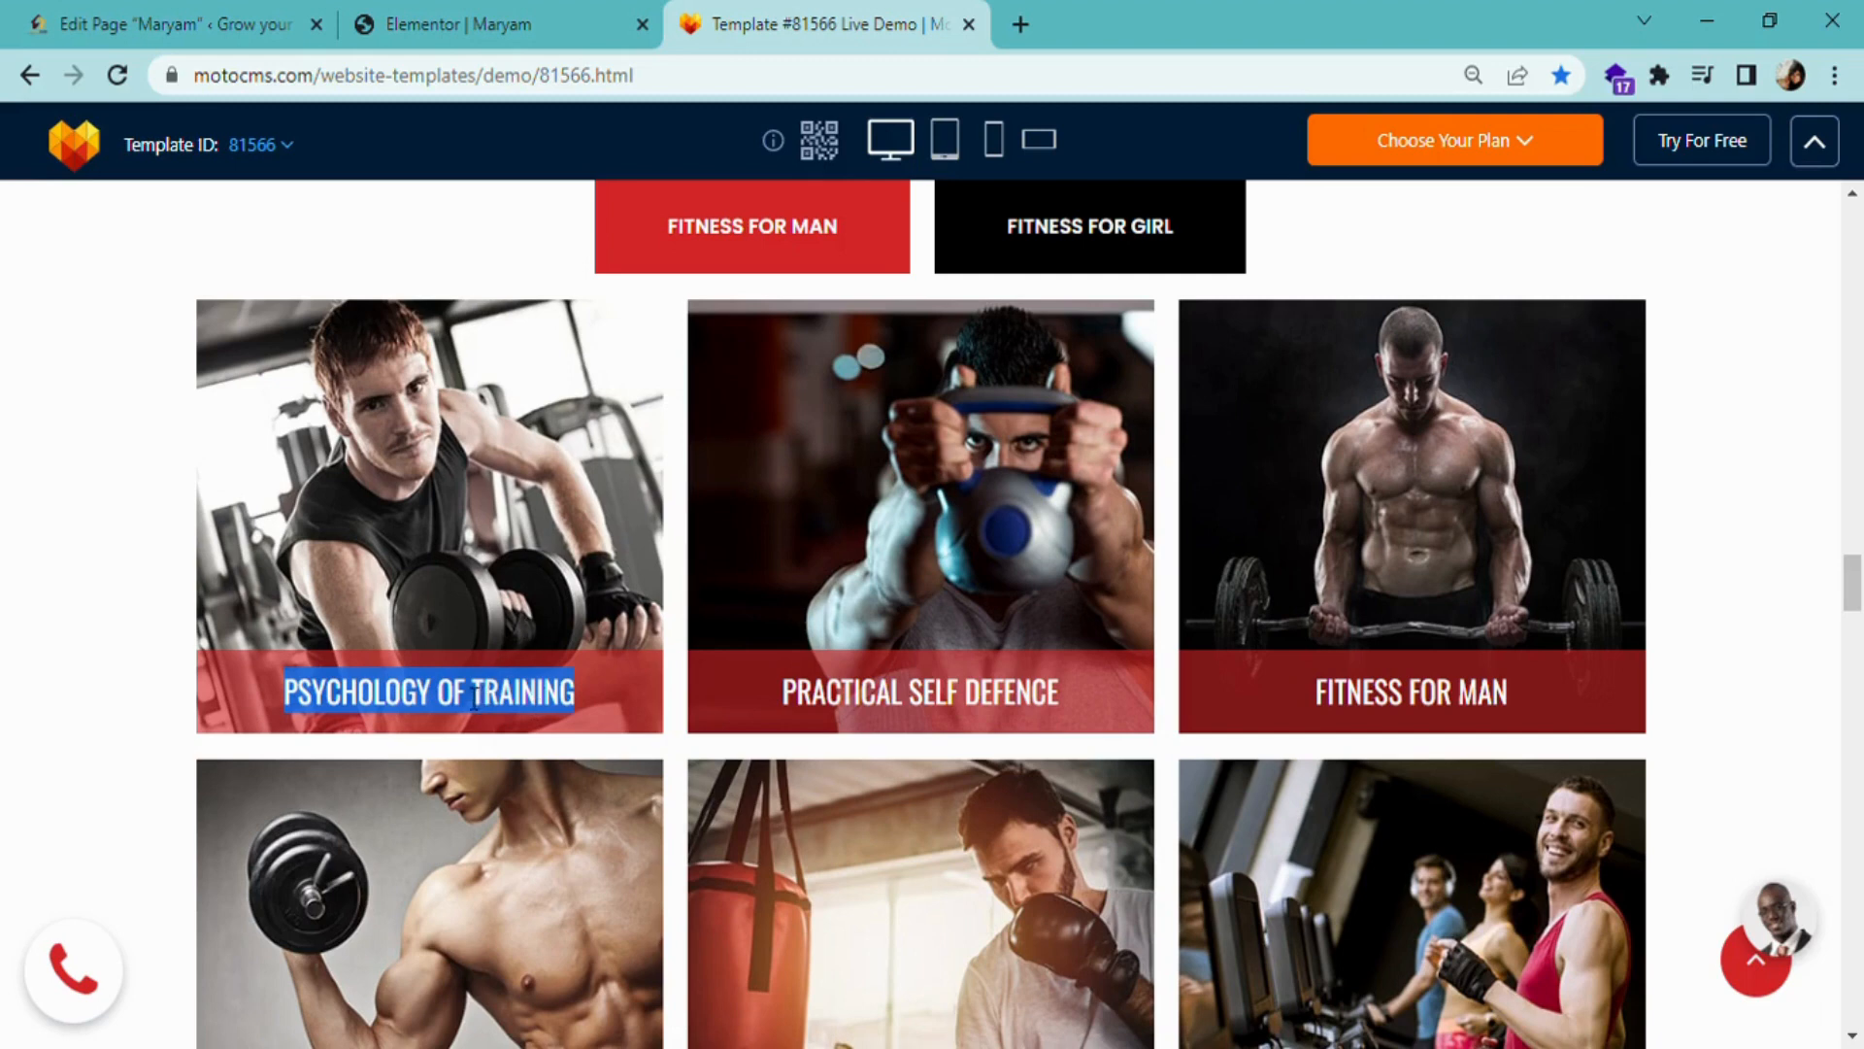
pyautogui.click(167, 582)
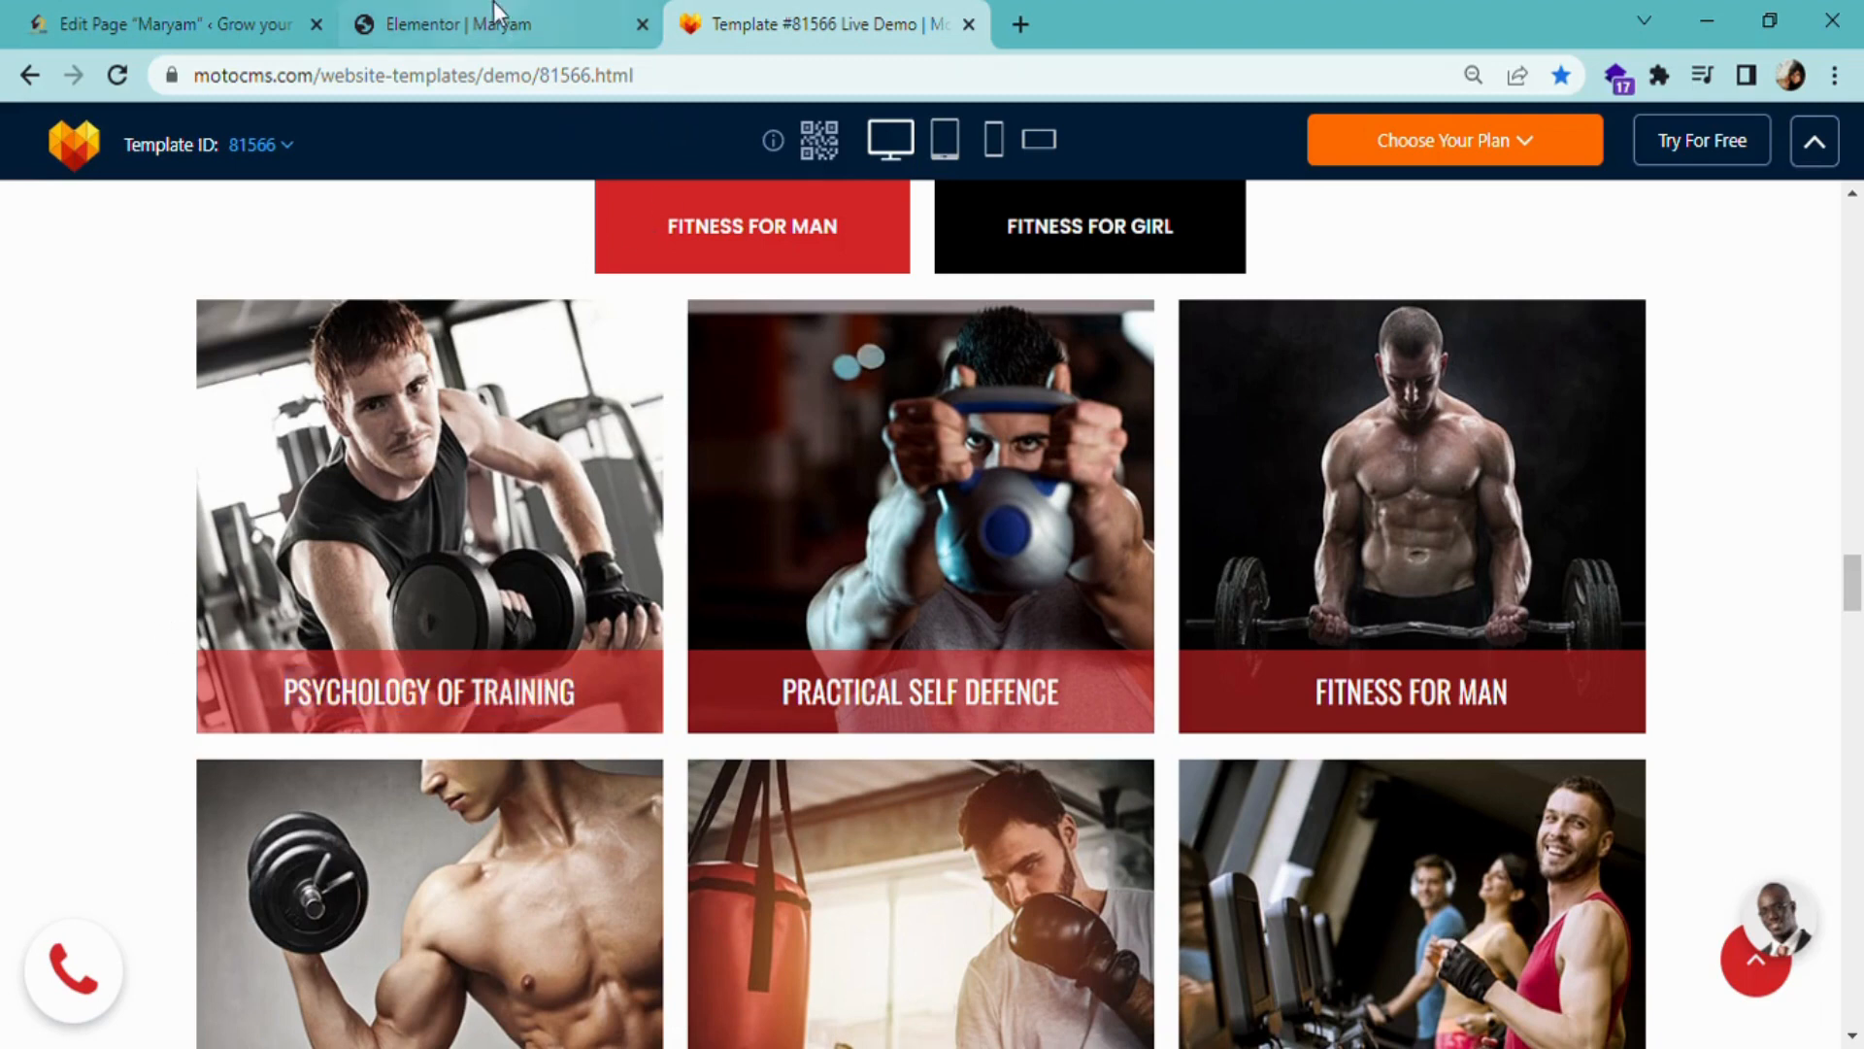
# - Back in Elementor, search the widgets for "gall" and clear the search
pyautogui.click(466, 24)
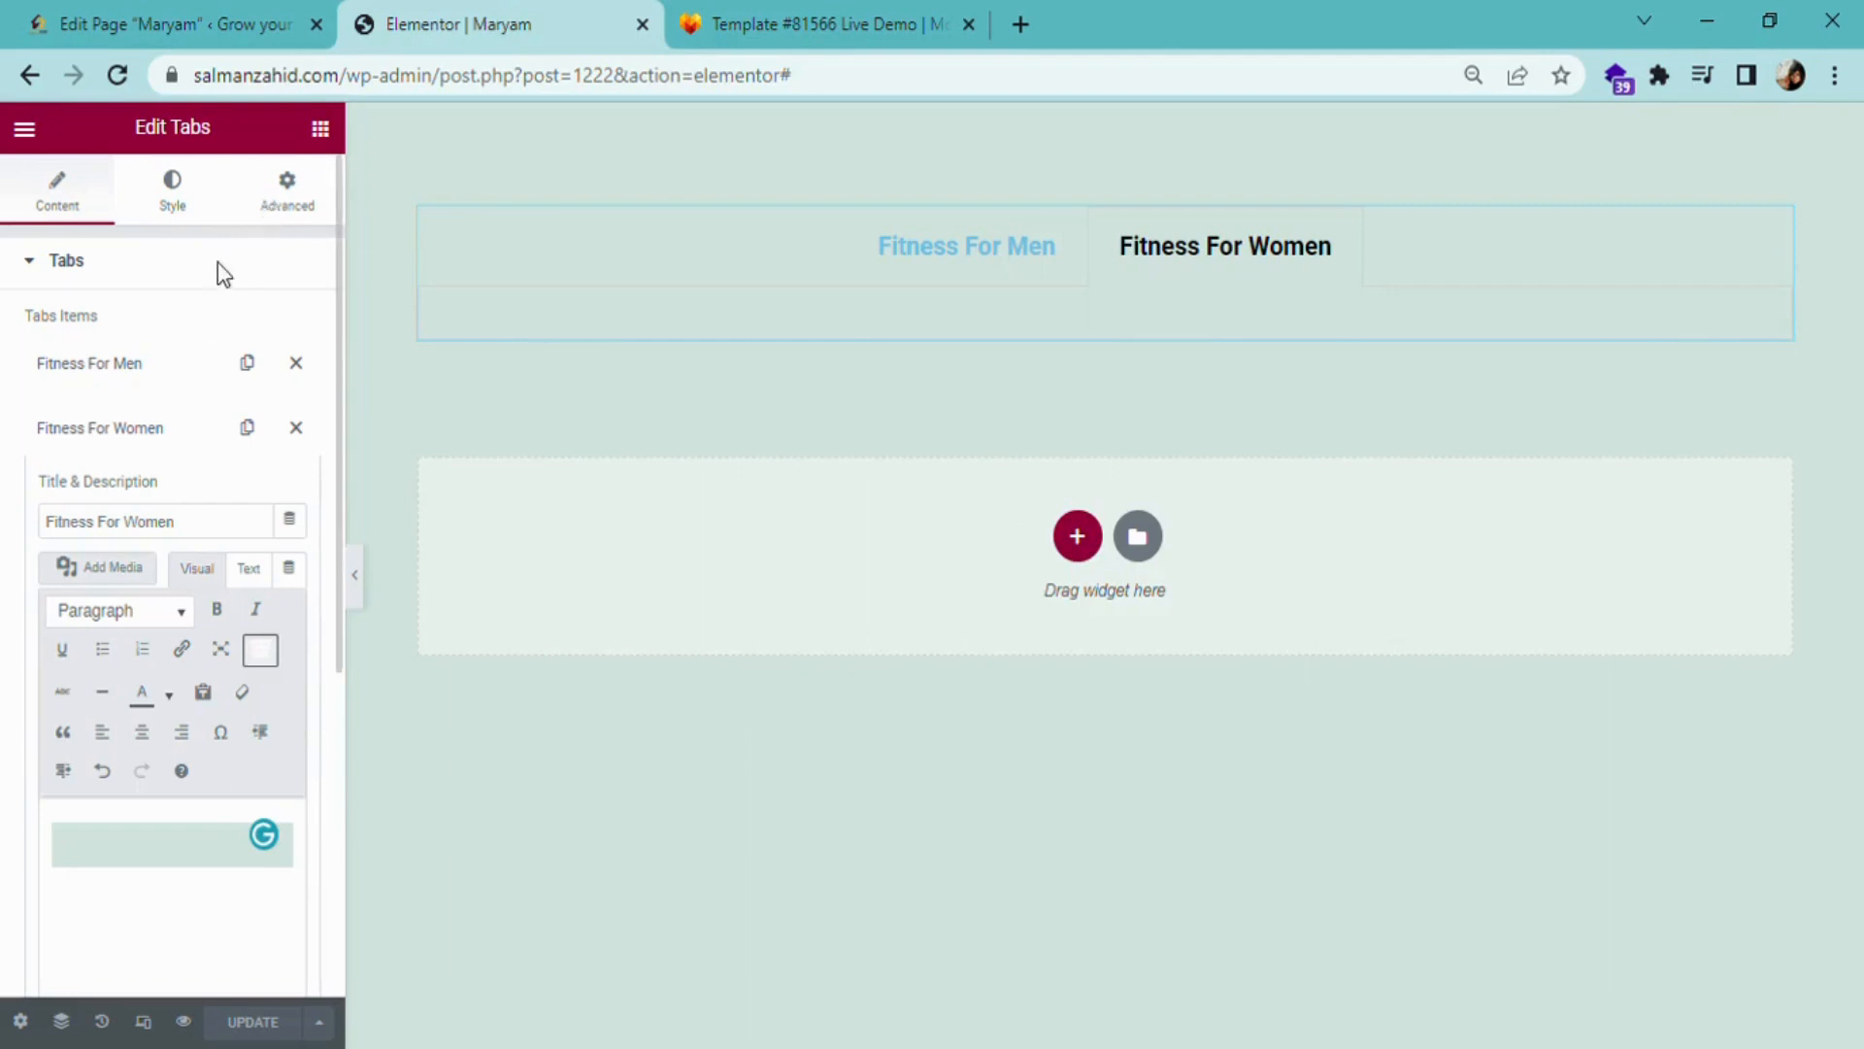
pyautogui.click(338, 132)
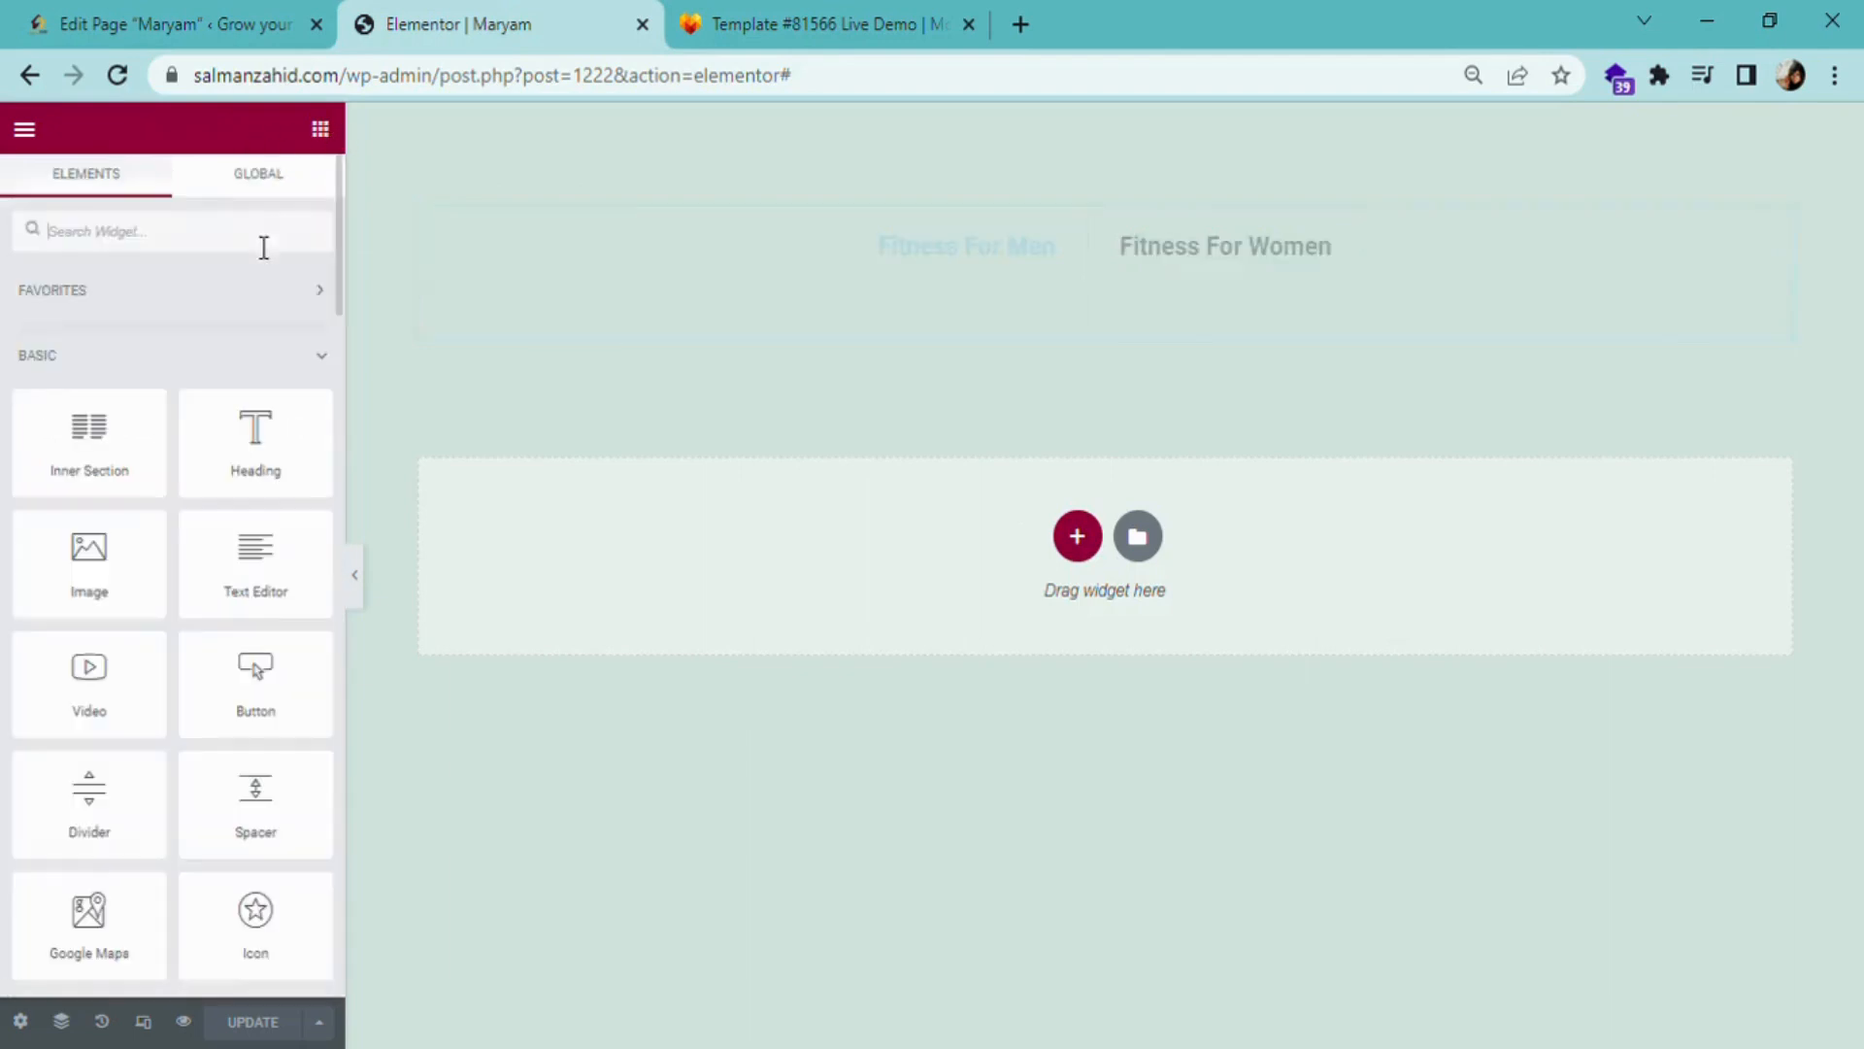
pyautogui.click(174, 289)
pyautogui.click(178, 233)
pyautogui.write('gall')
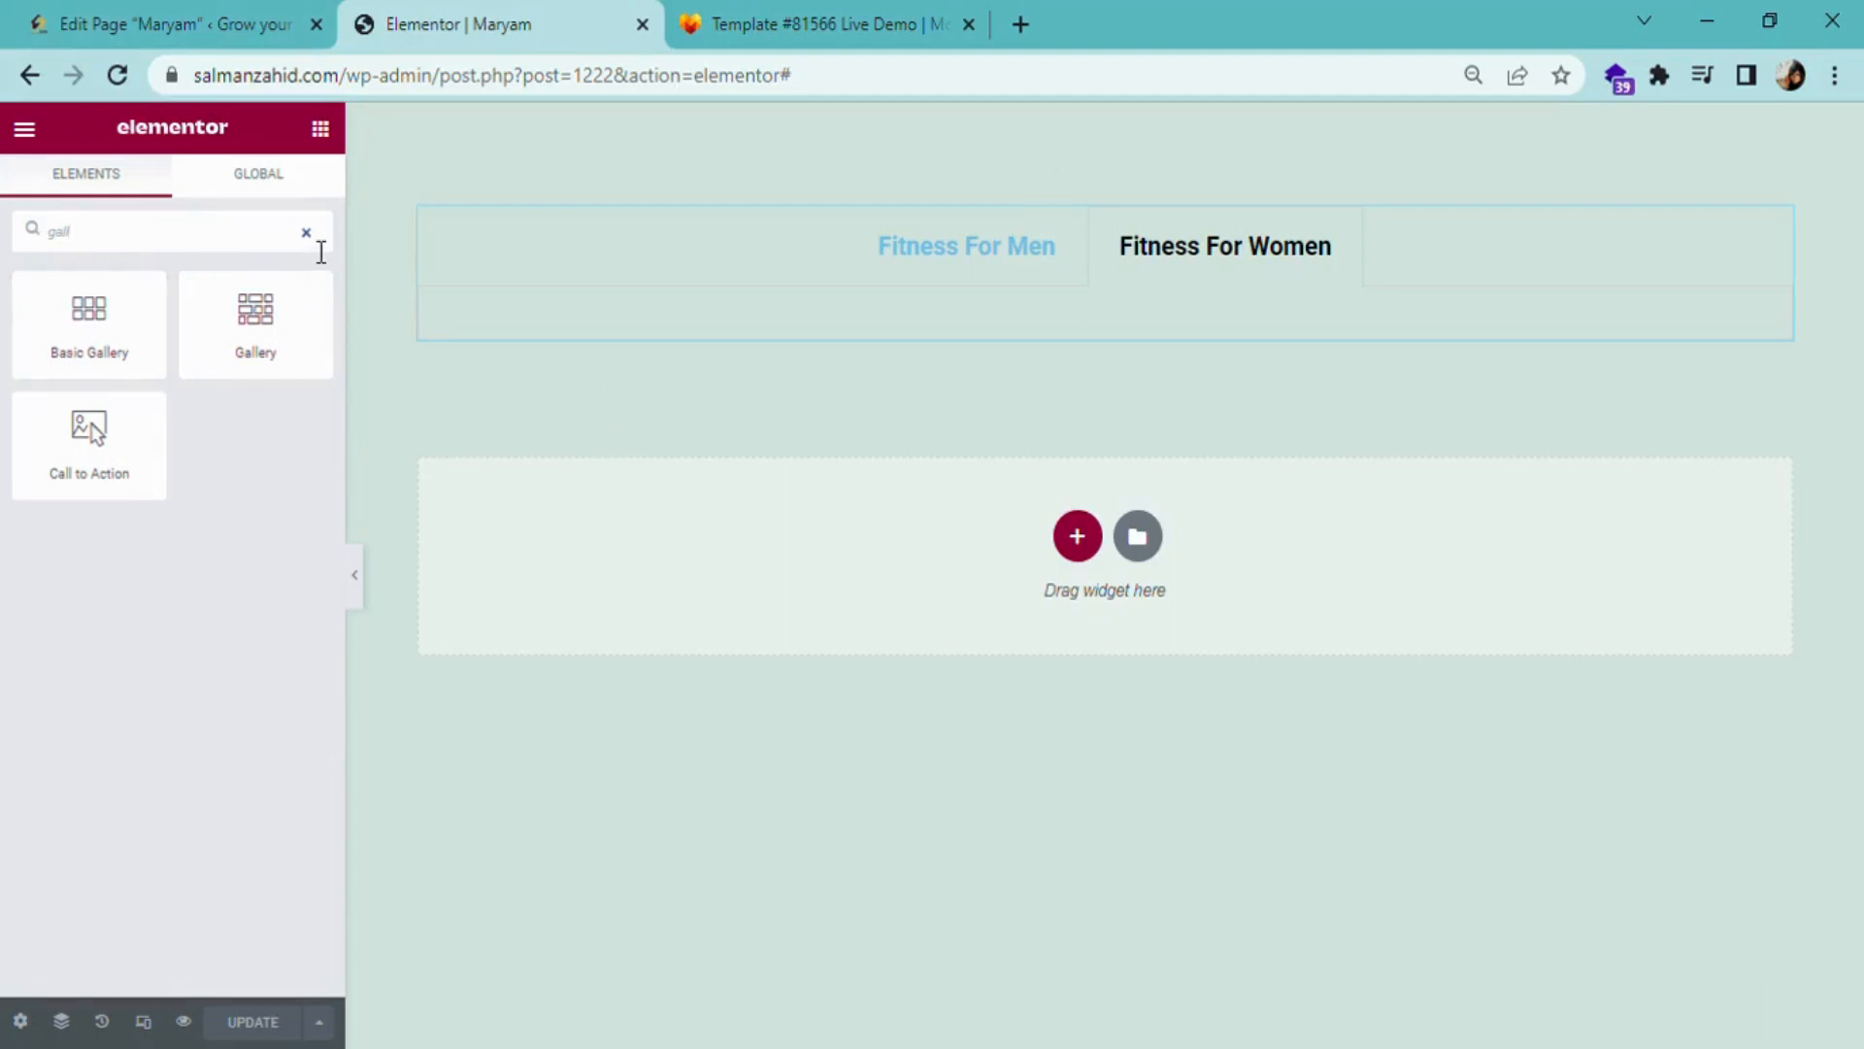
pyautogui.click(306, 234)
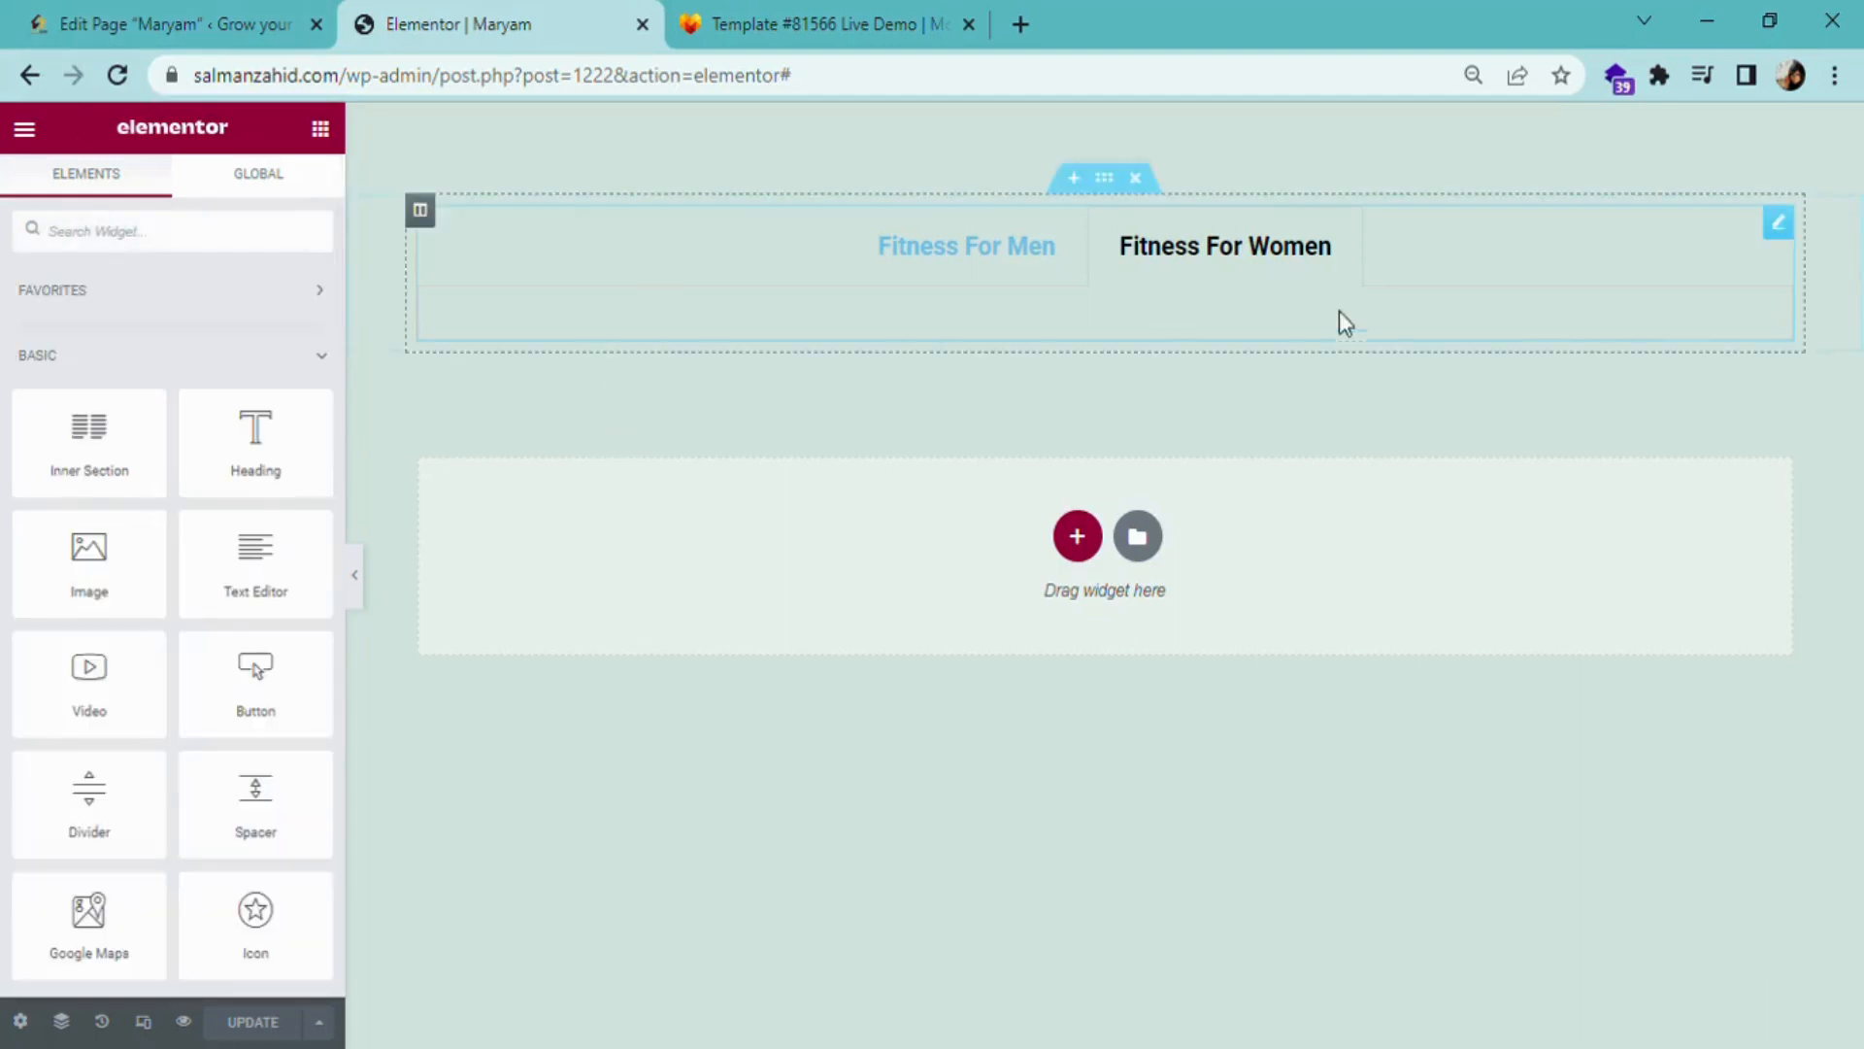
# - Open the Fitness For Men tab's content for editing and start creating a gallery from the media library
pyautogui.click(974, 251)
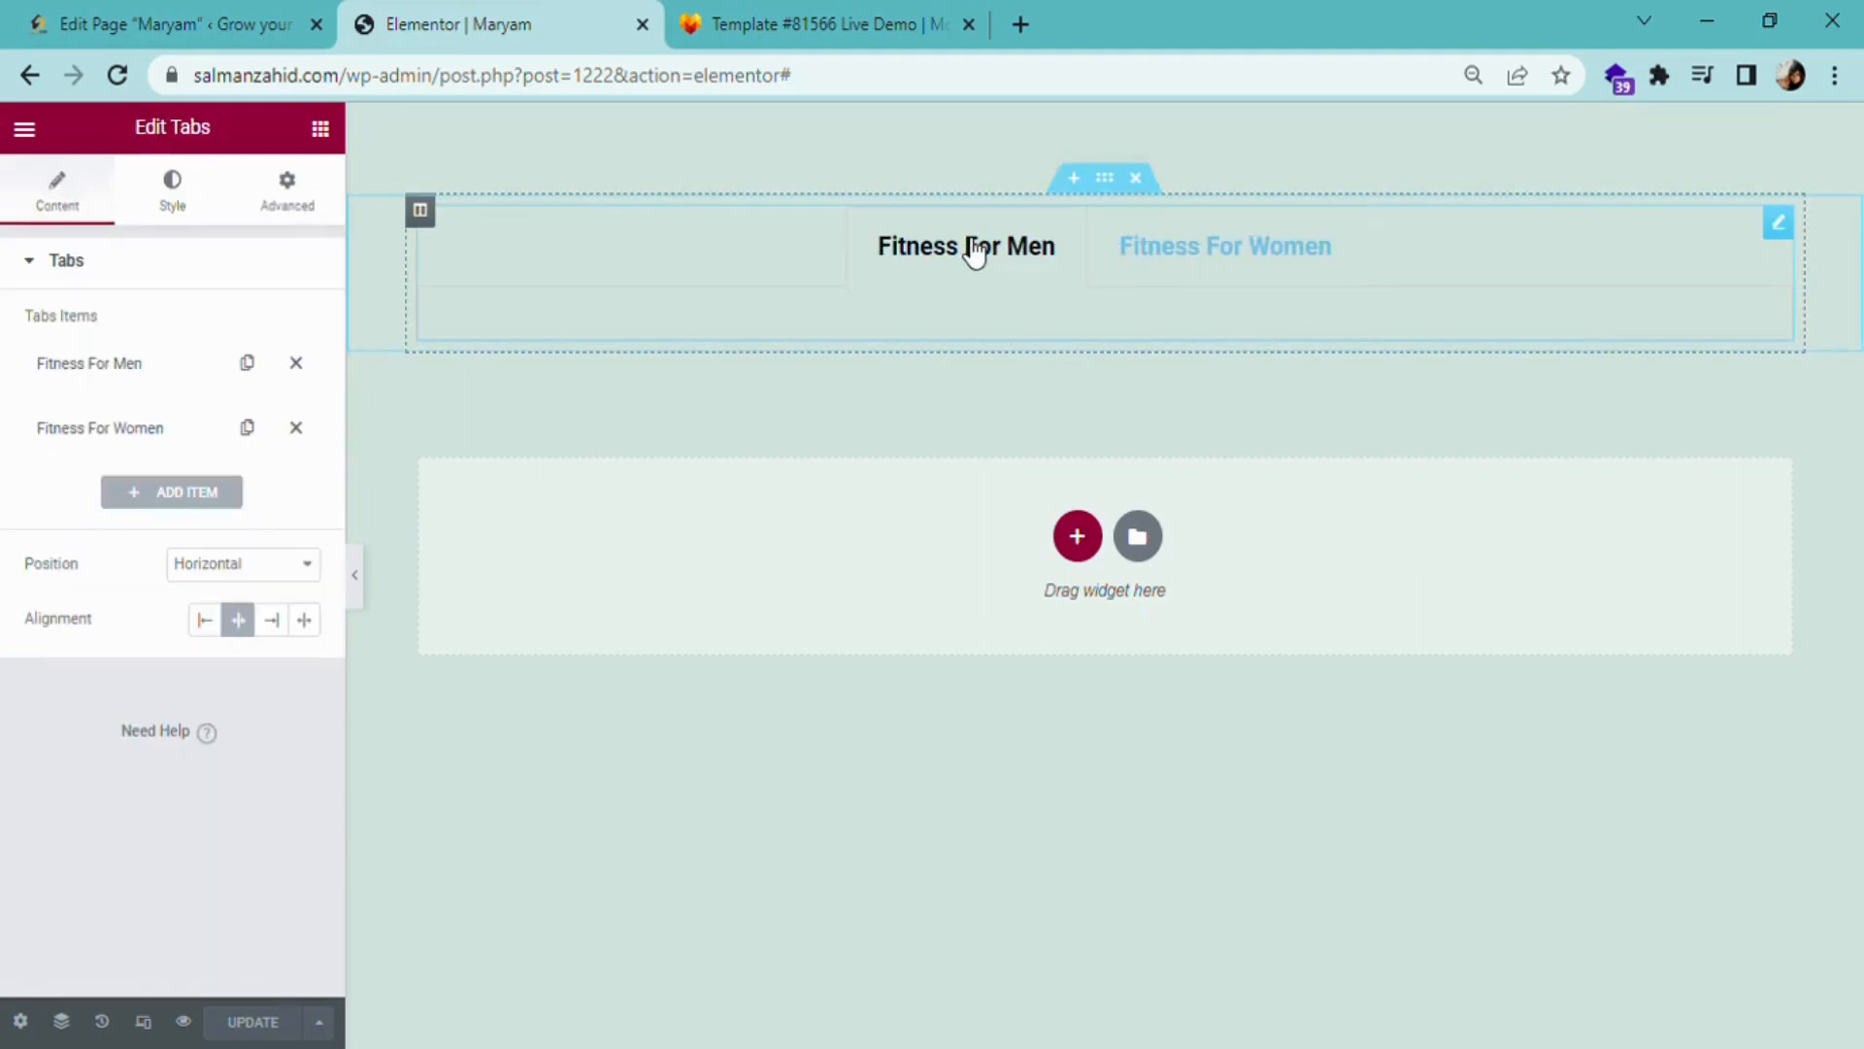
pyautogui.click(94, 365)
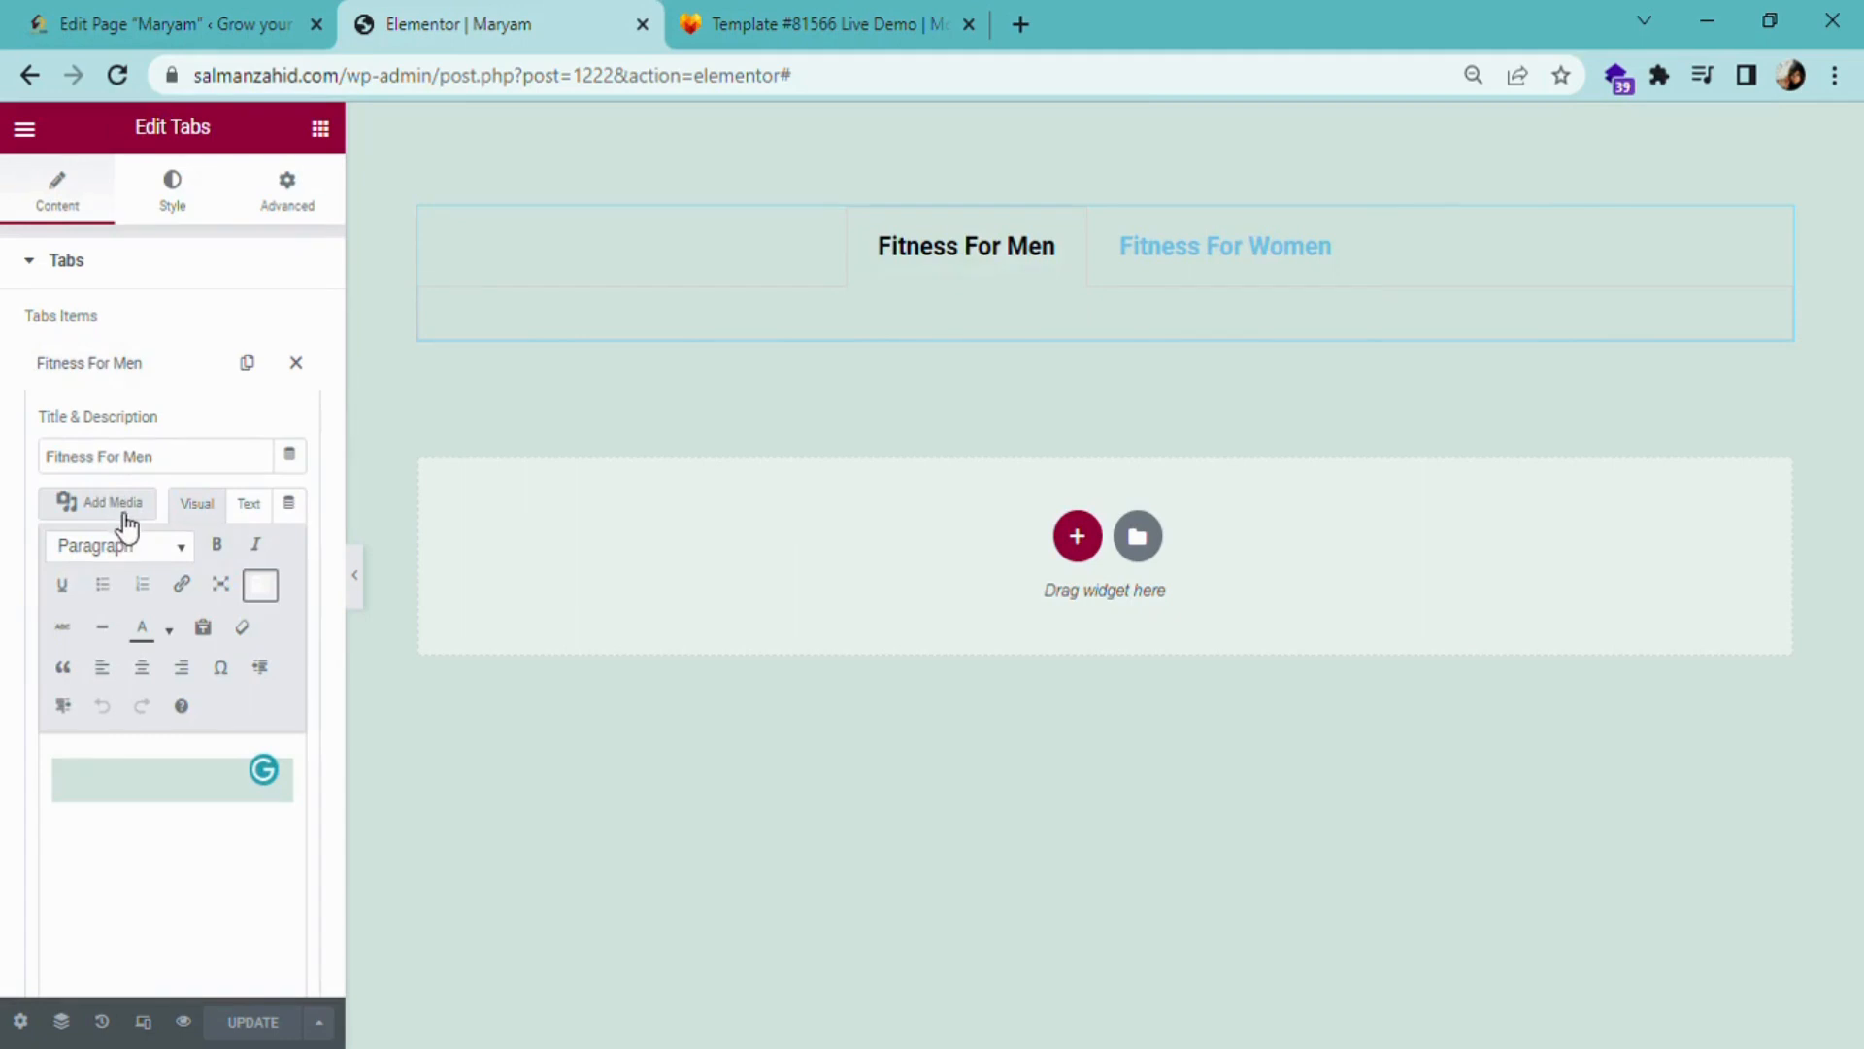
pyautogui.click(124, 505)
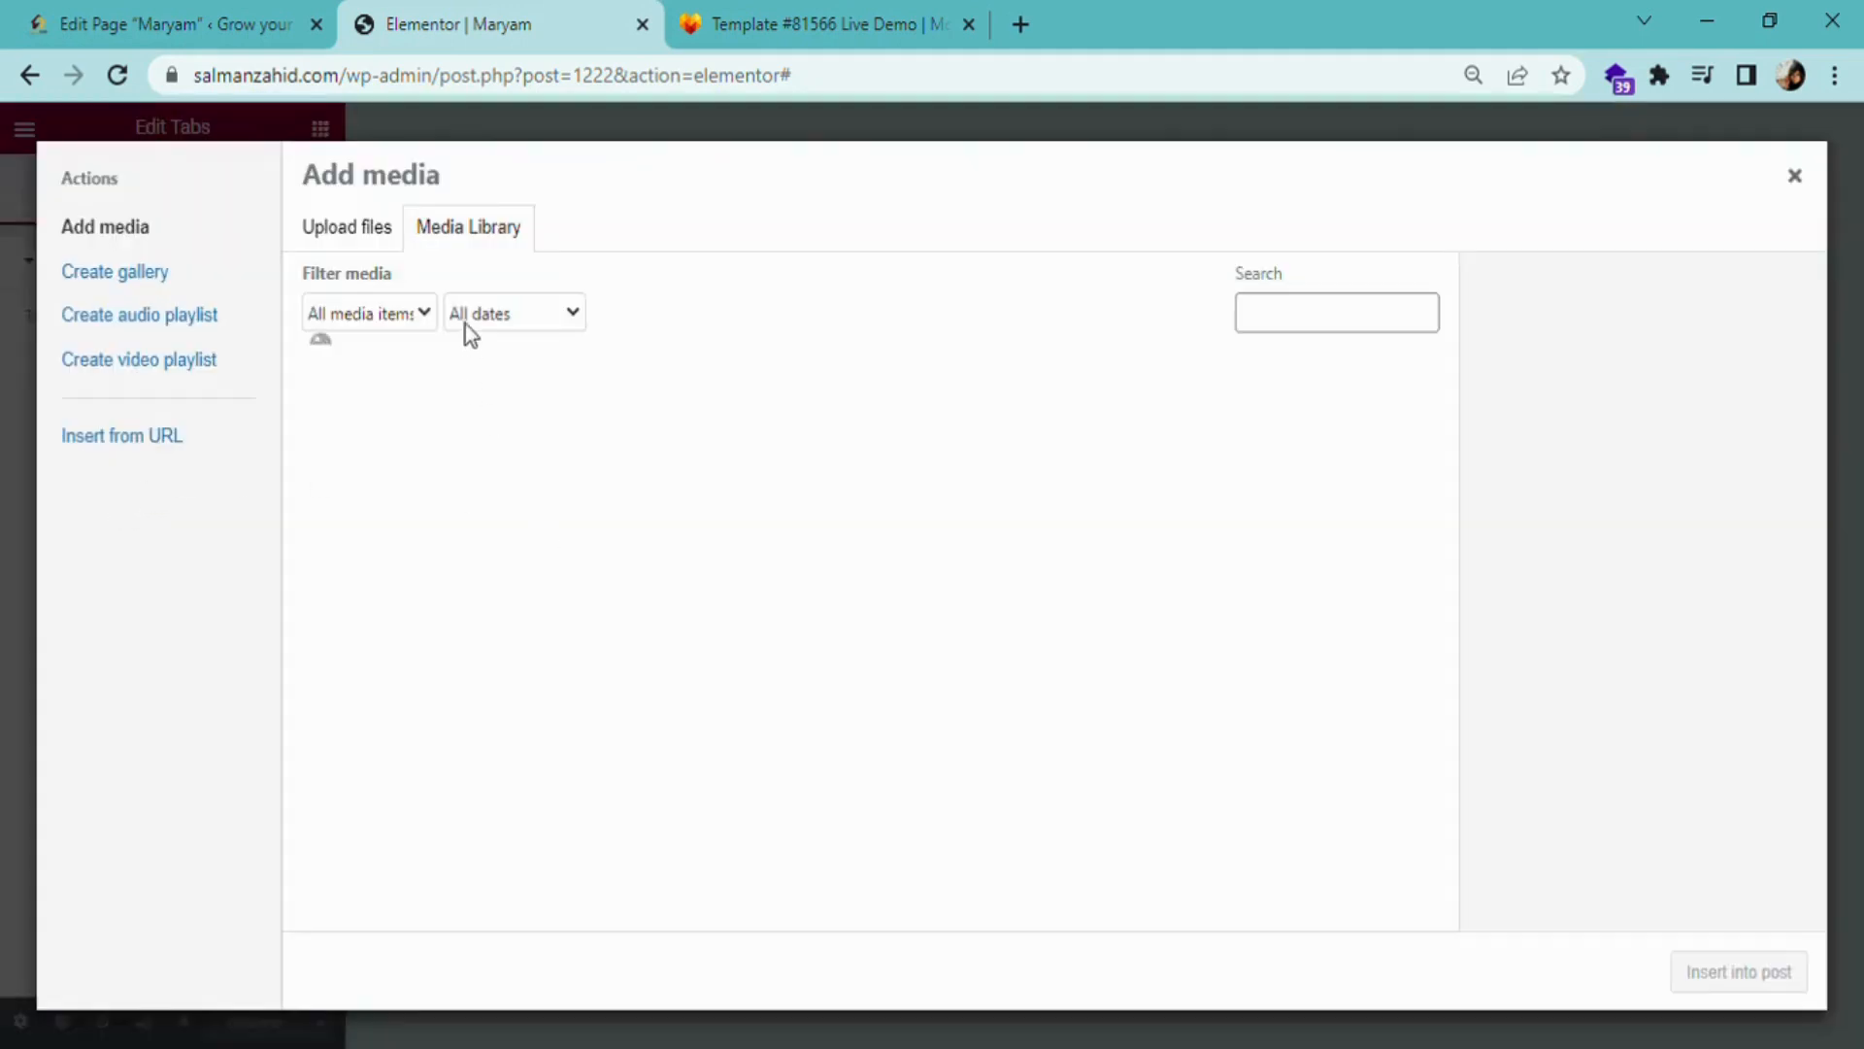
pyautogui.click(134, 291)
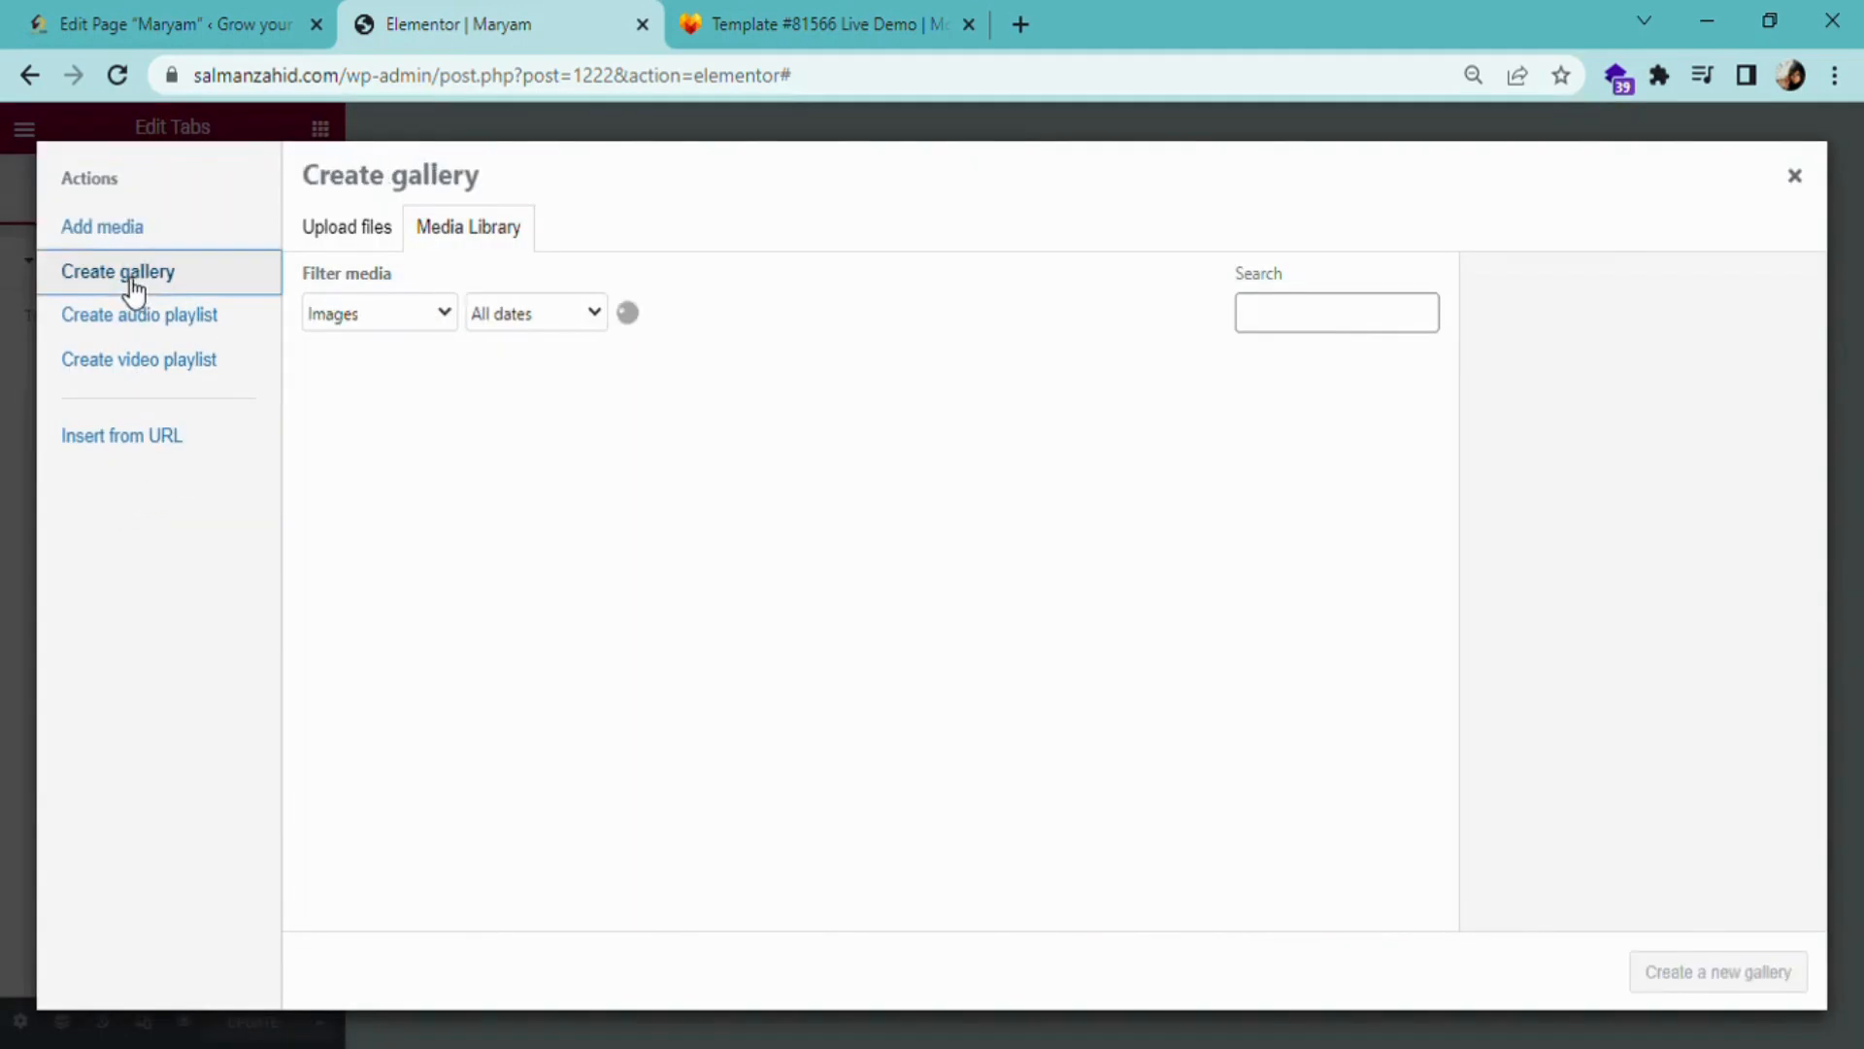
# - Select the six men's workout photos, from the seated man with a dumbbell to the boxer, and create a new gallery from them
pyautogui.scroll(-6, 805, 580)
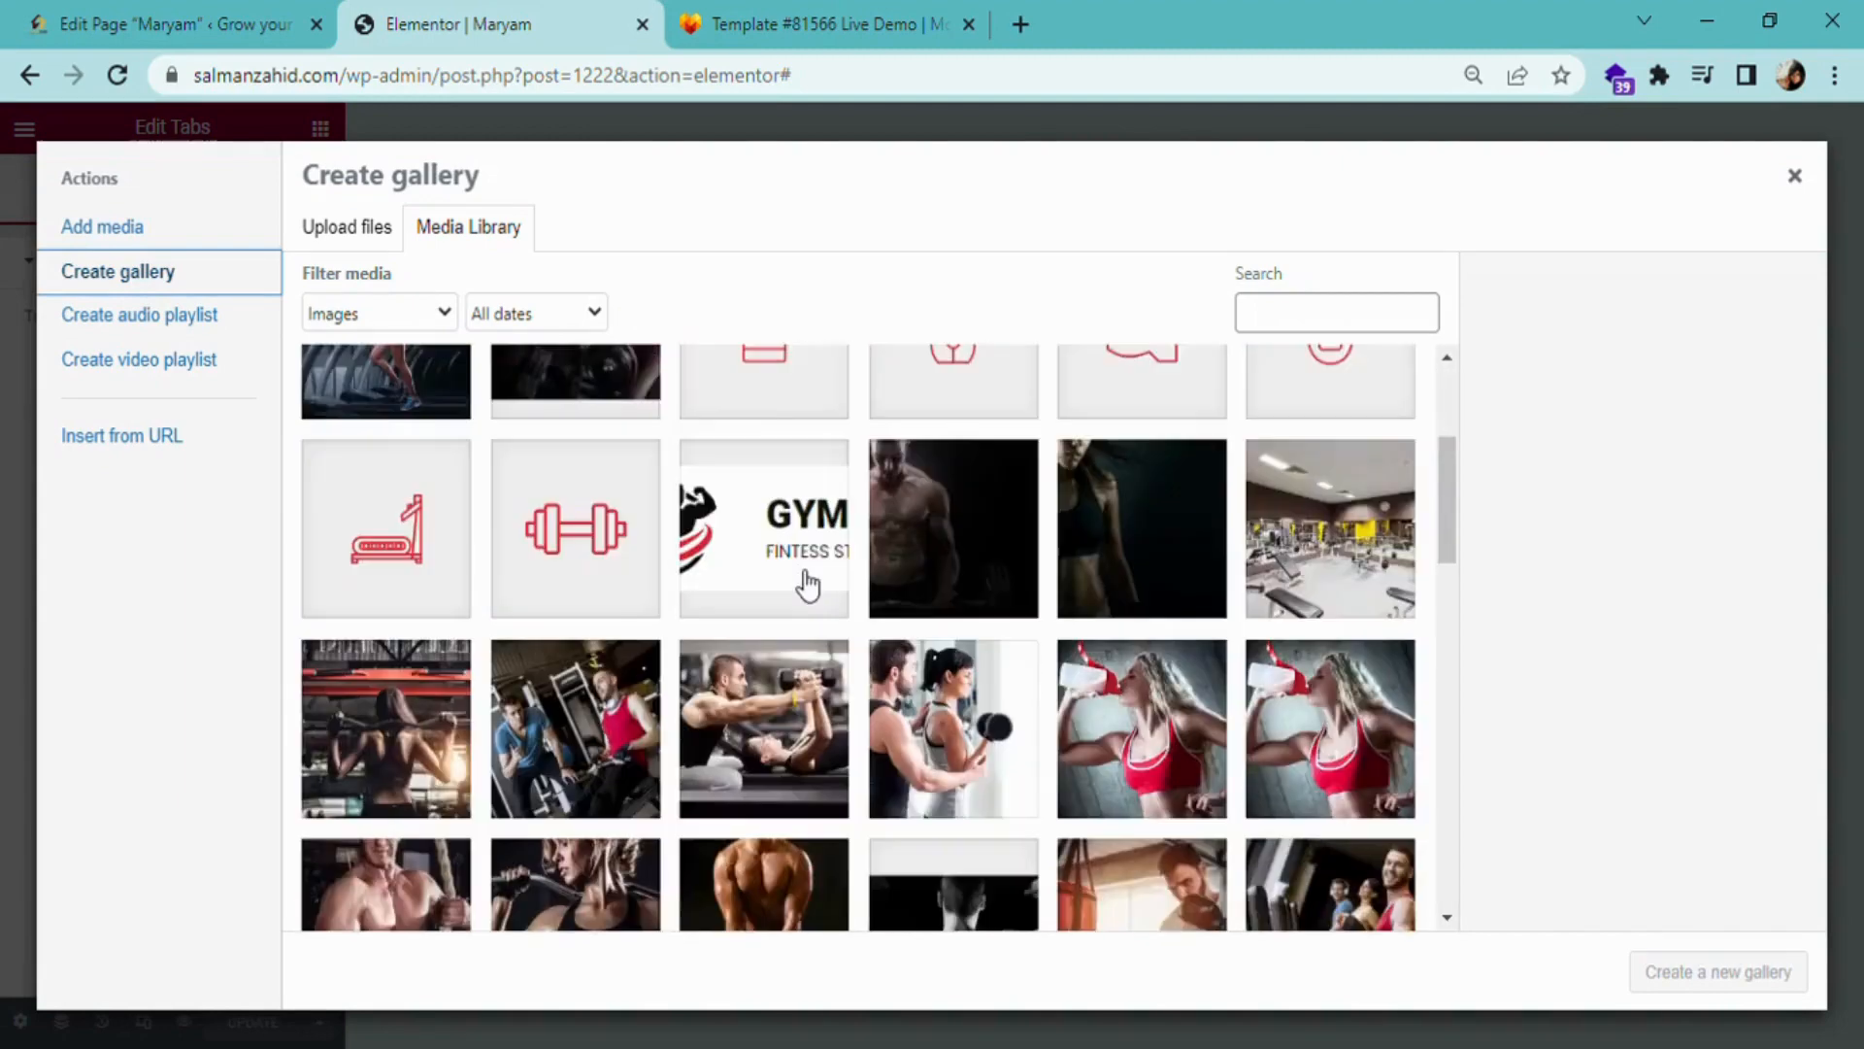
pyautogui.scroll(-4, 828, 632)
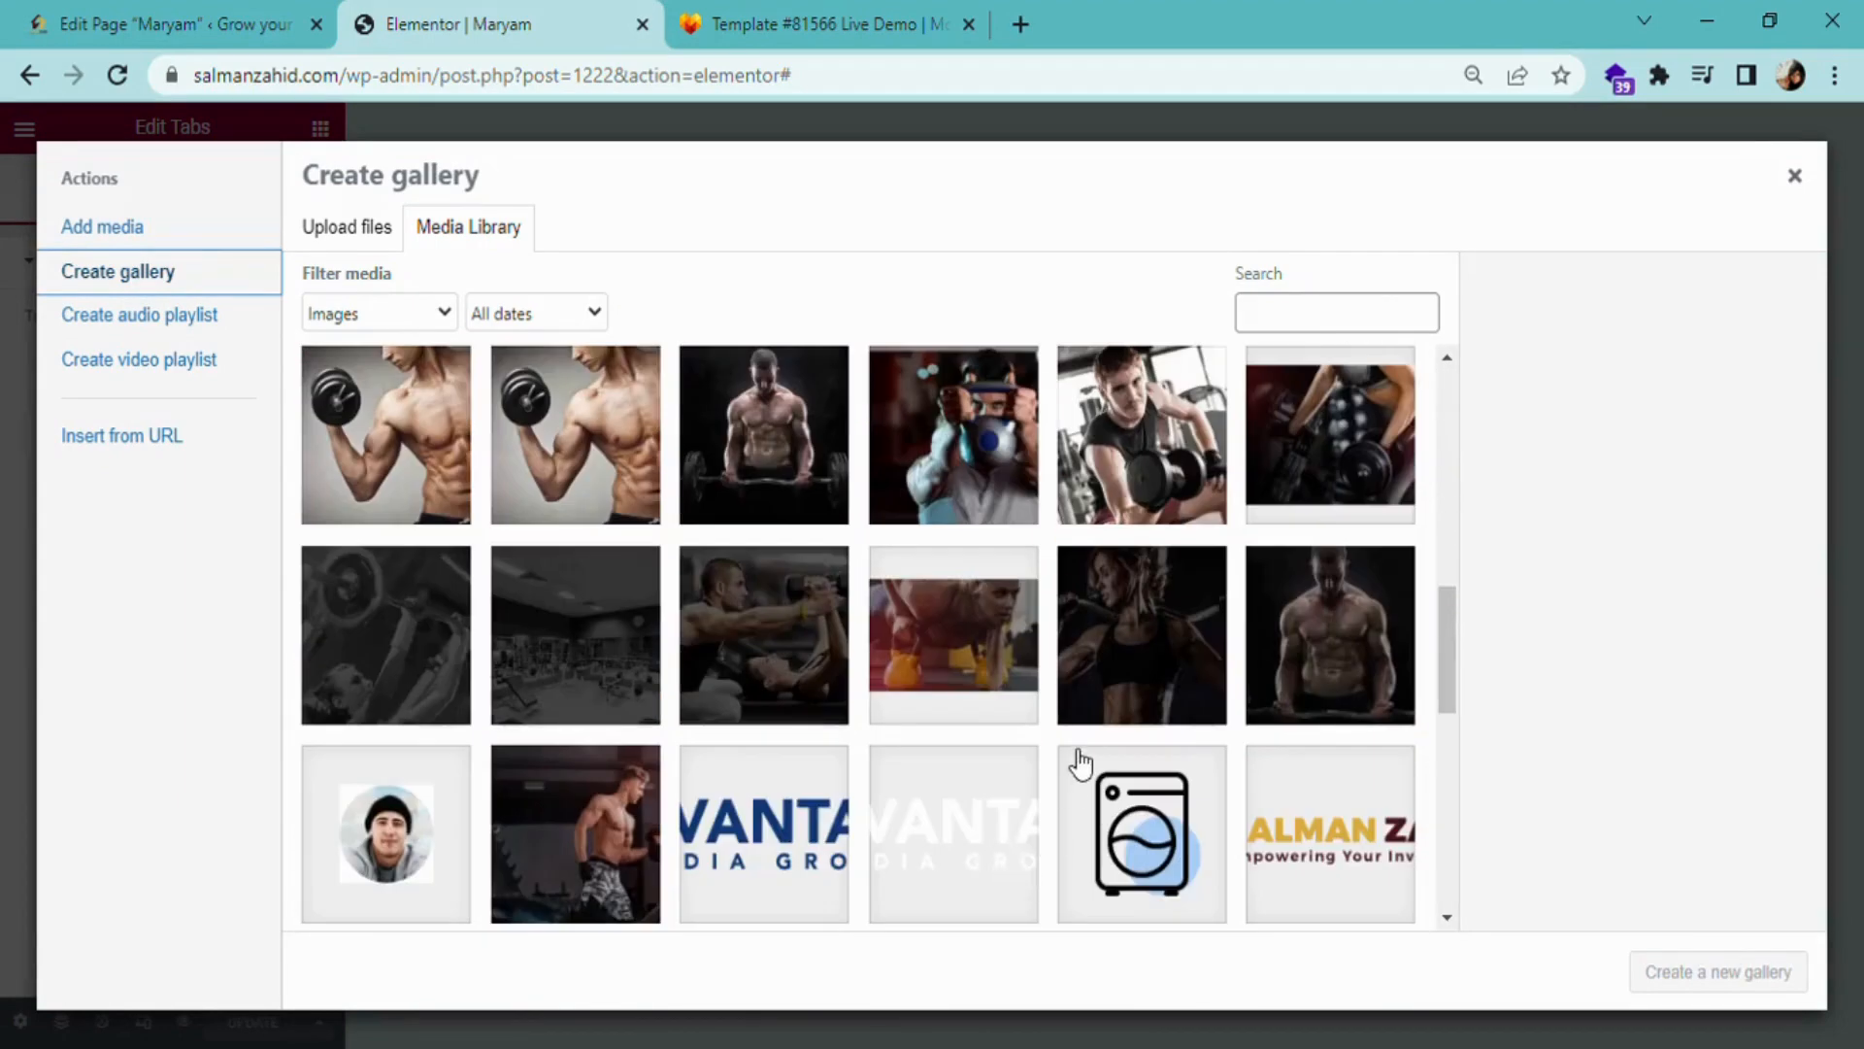
pyautogui.scroll(2, 1079, 747)
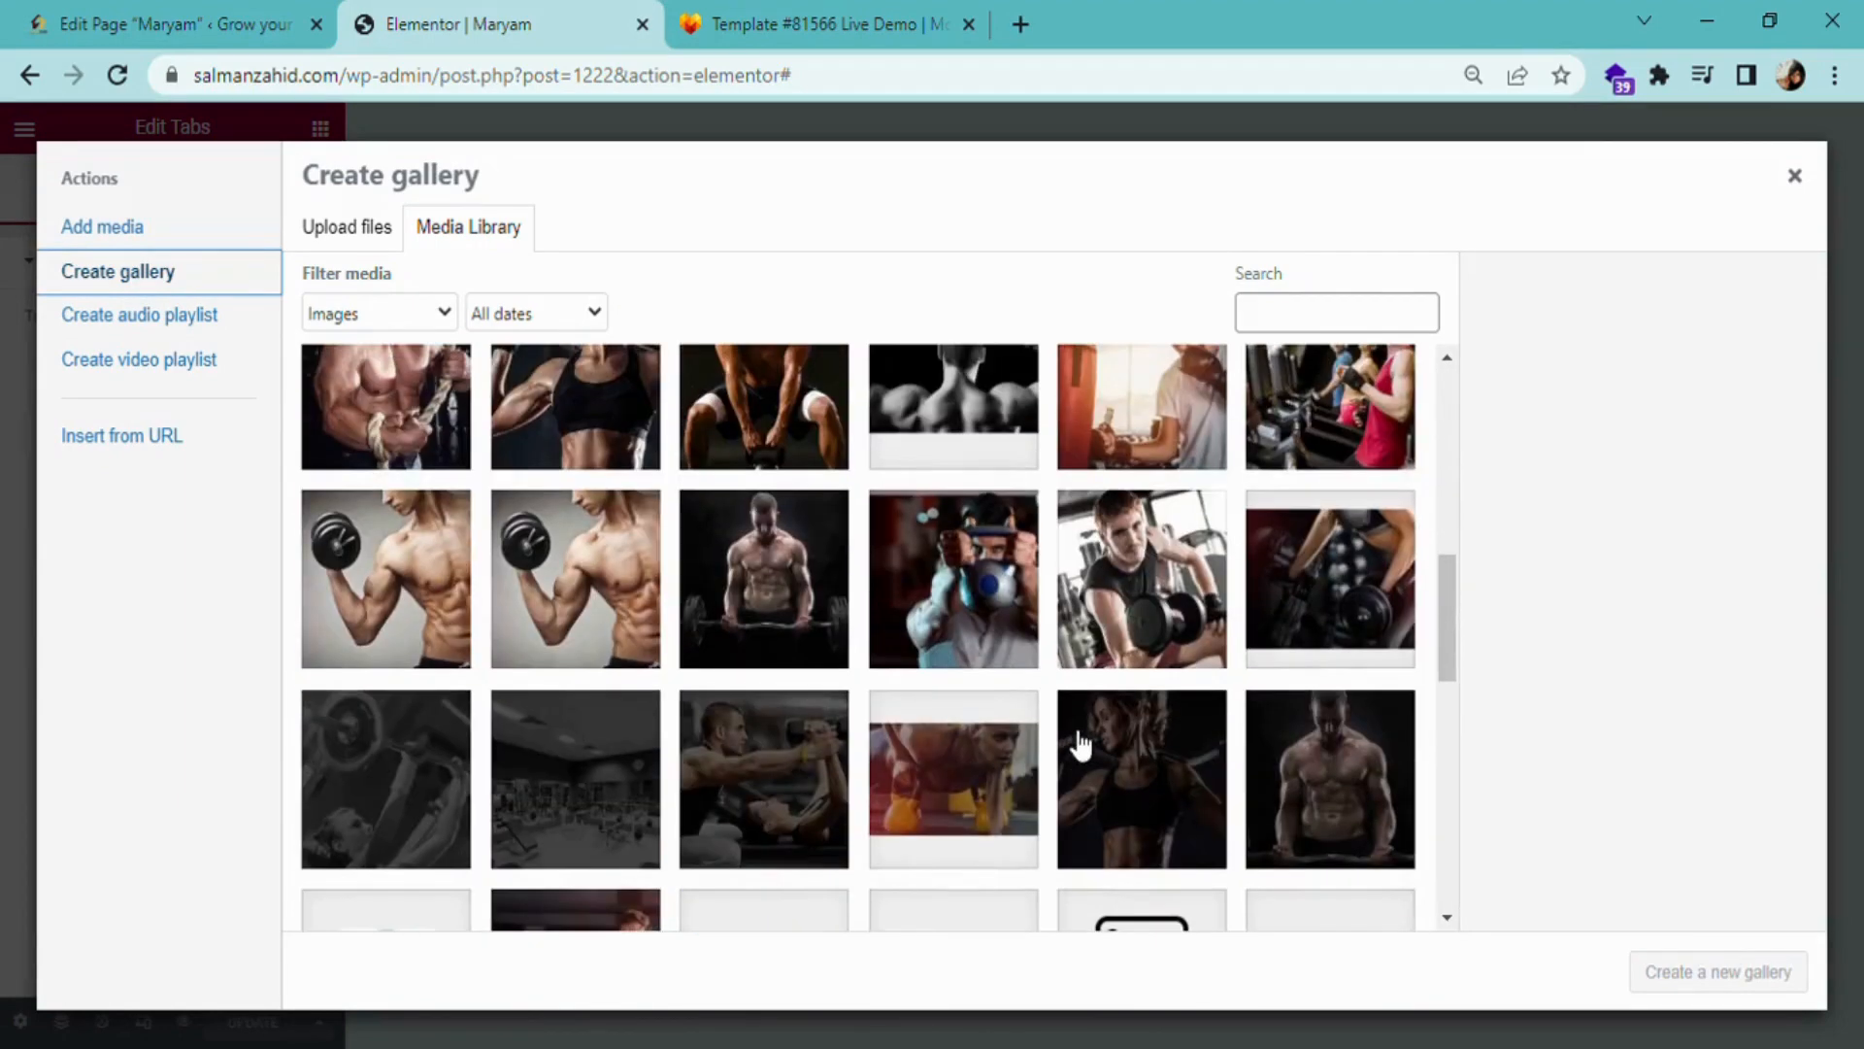
pyautogui.click(1185, 614)
pyautogui.click(990, 608)
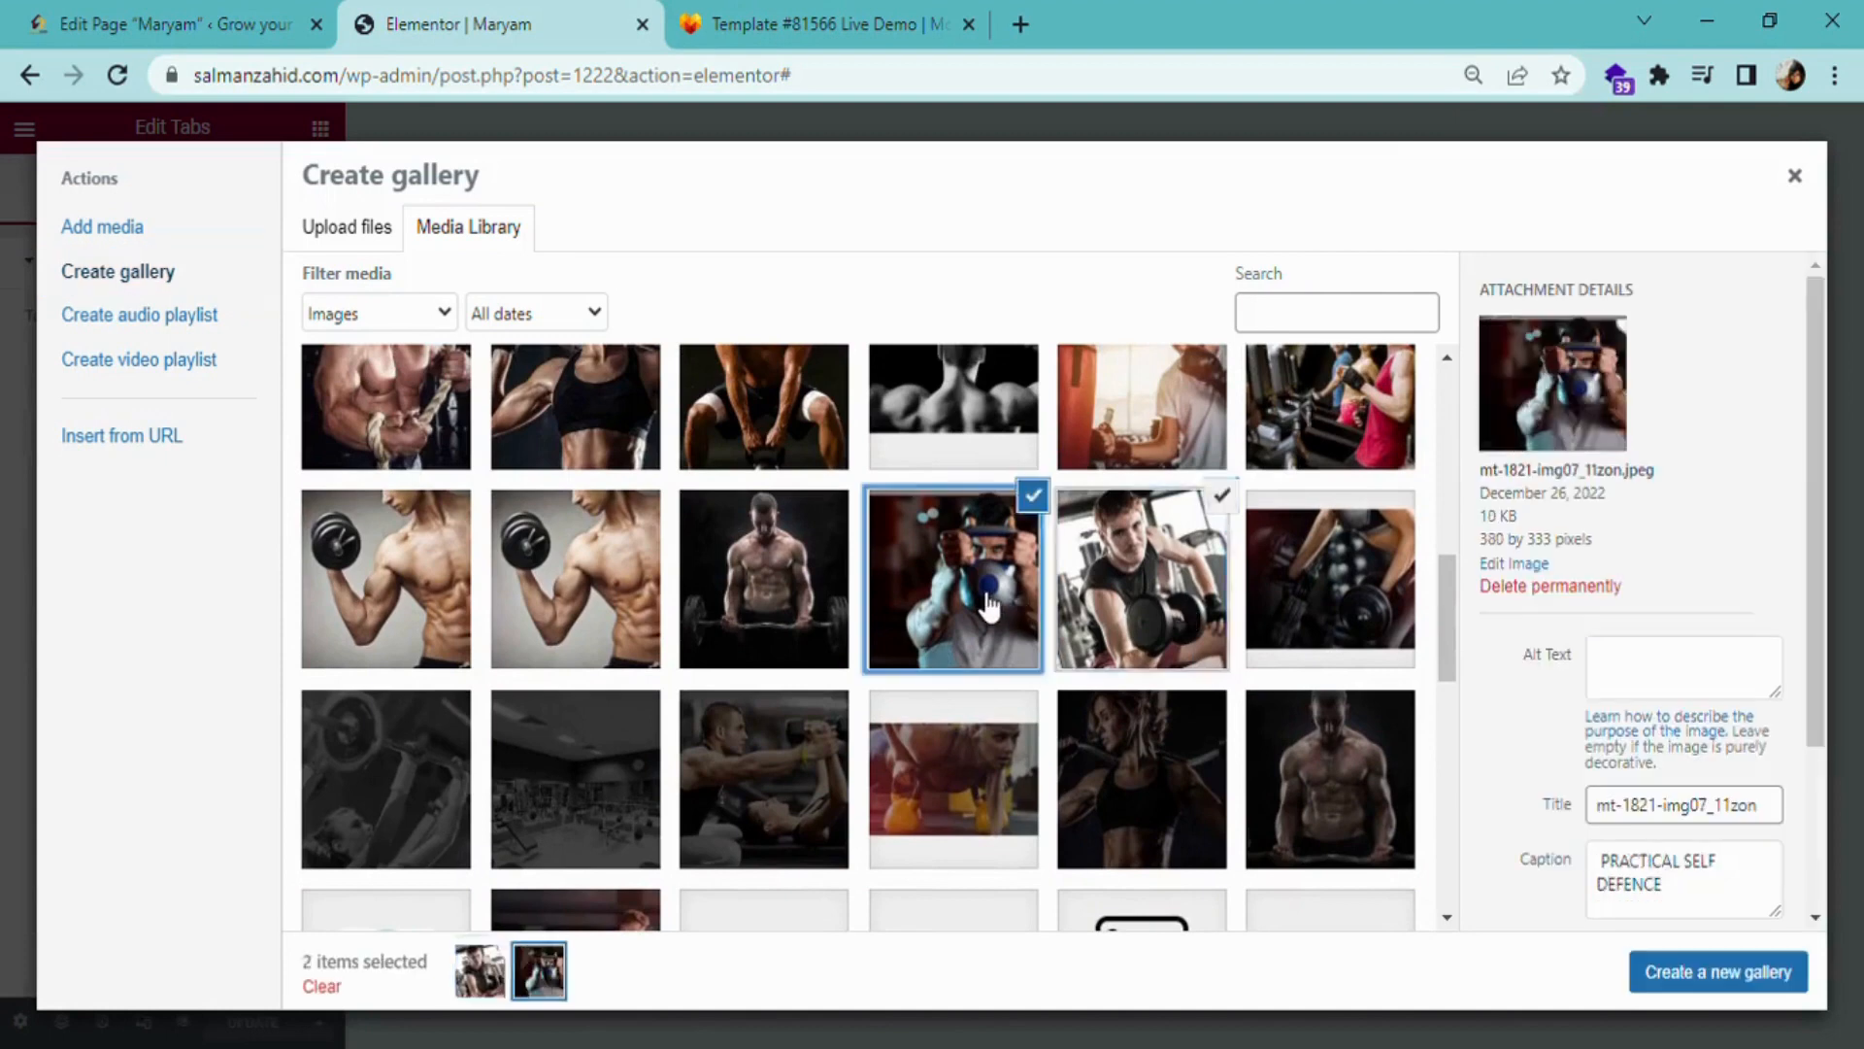
pyautogui.click(816, 593)
pyautogui.click(636, 592)
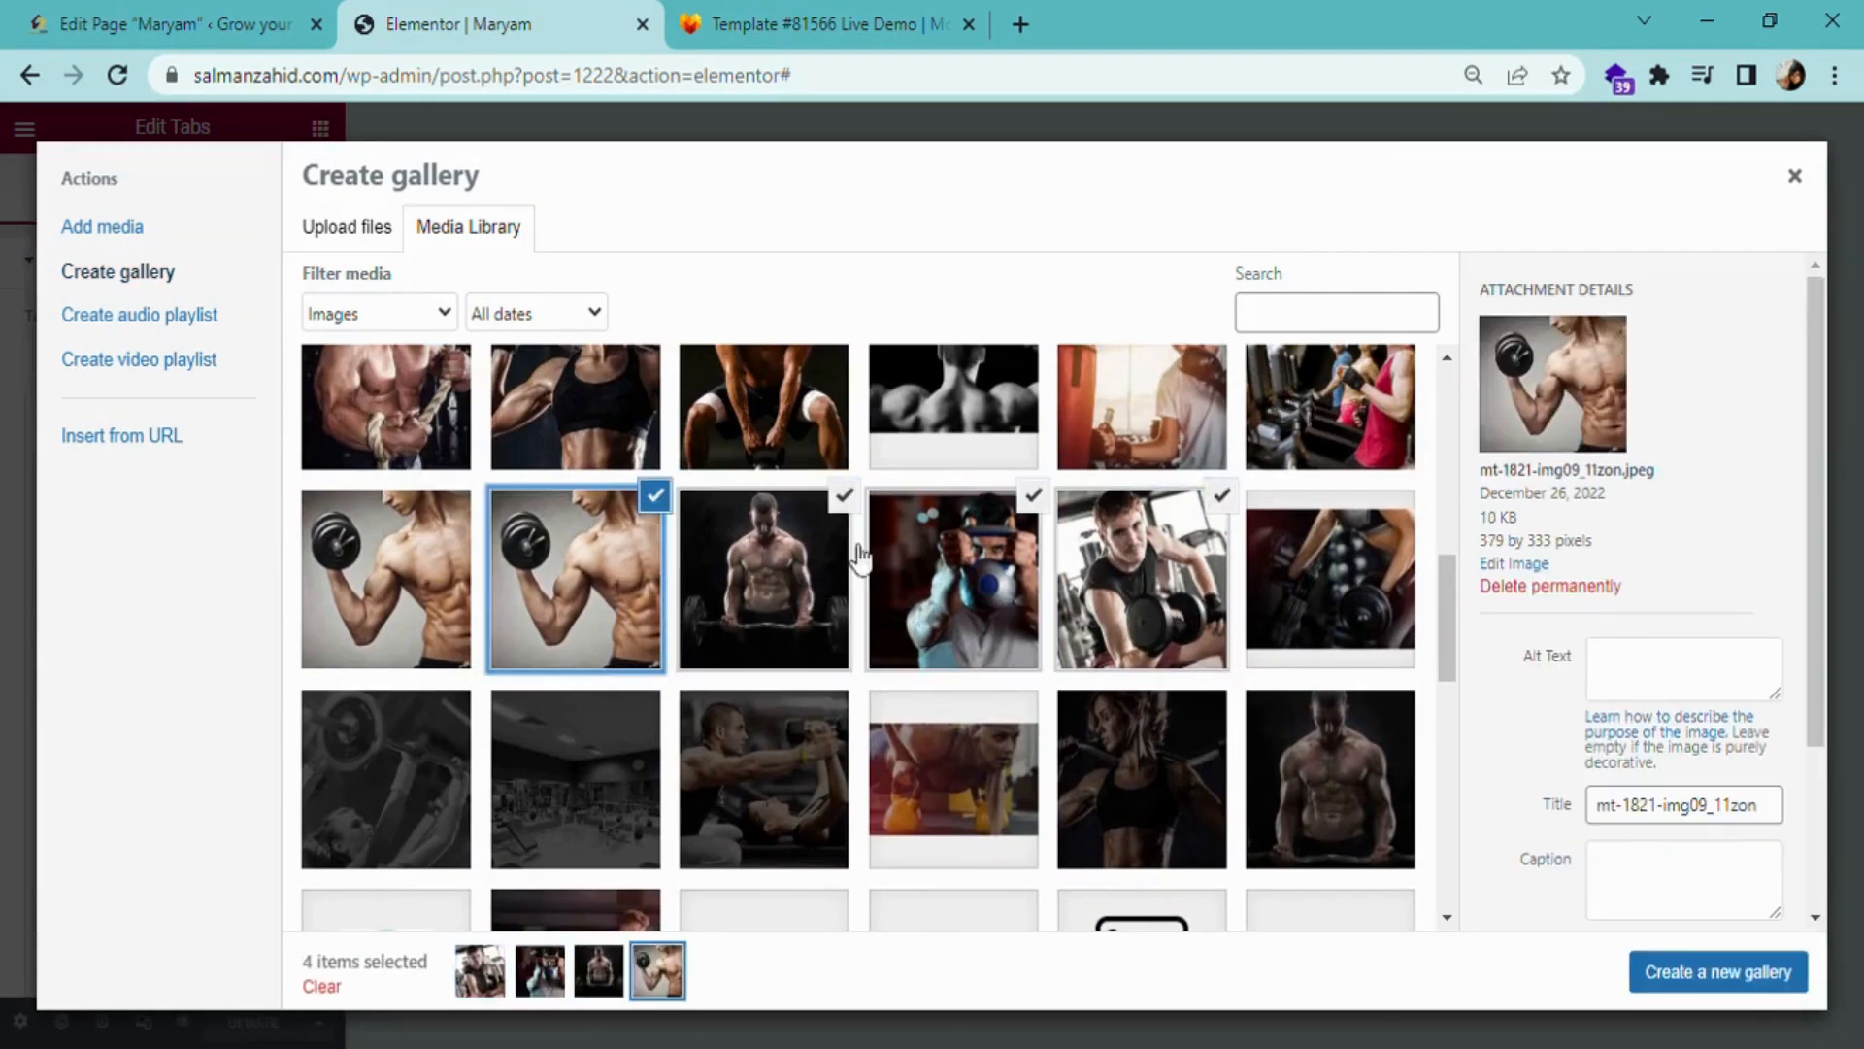
pyautogui.click(1338, 398)
pyautogui.click(1214, 398)
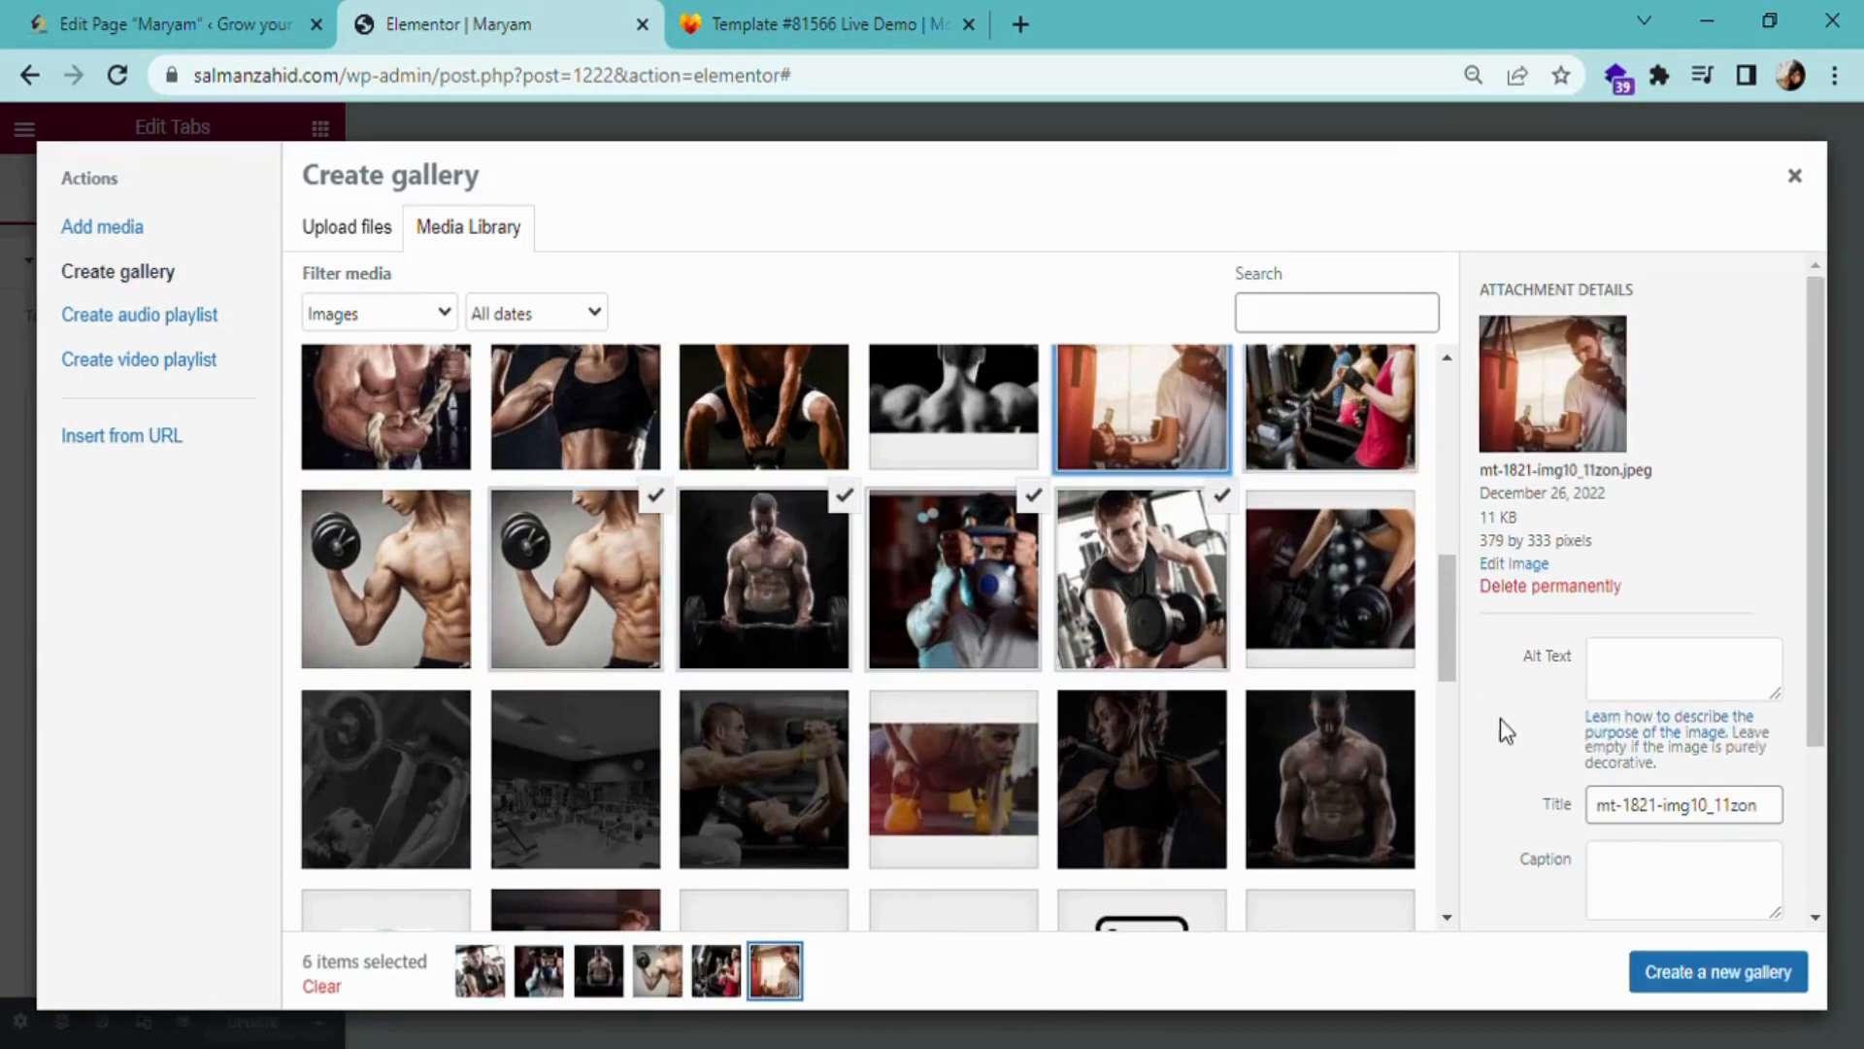
pyautogui.click(1663, 961)
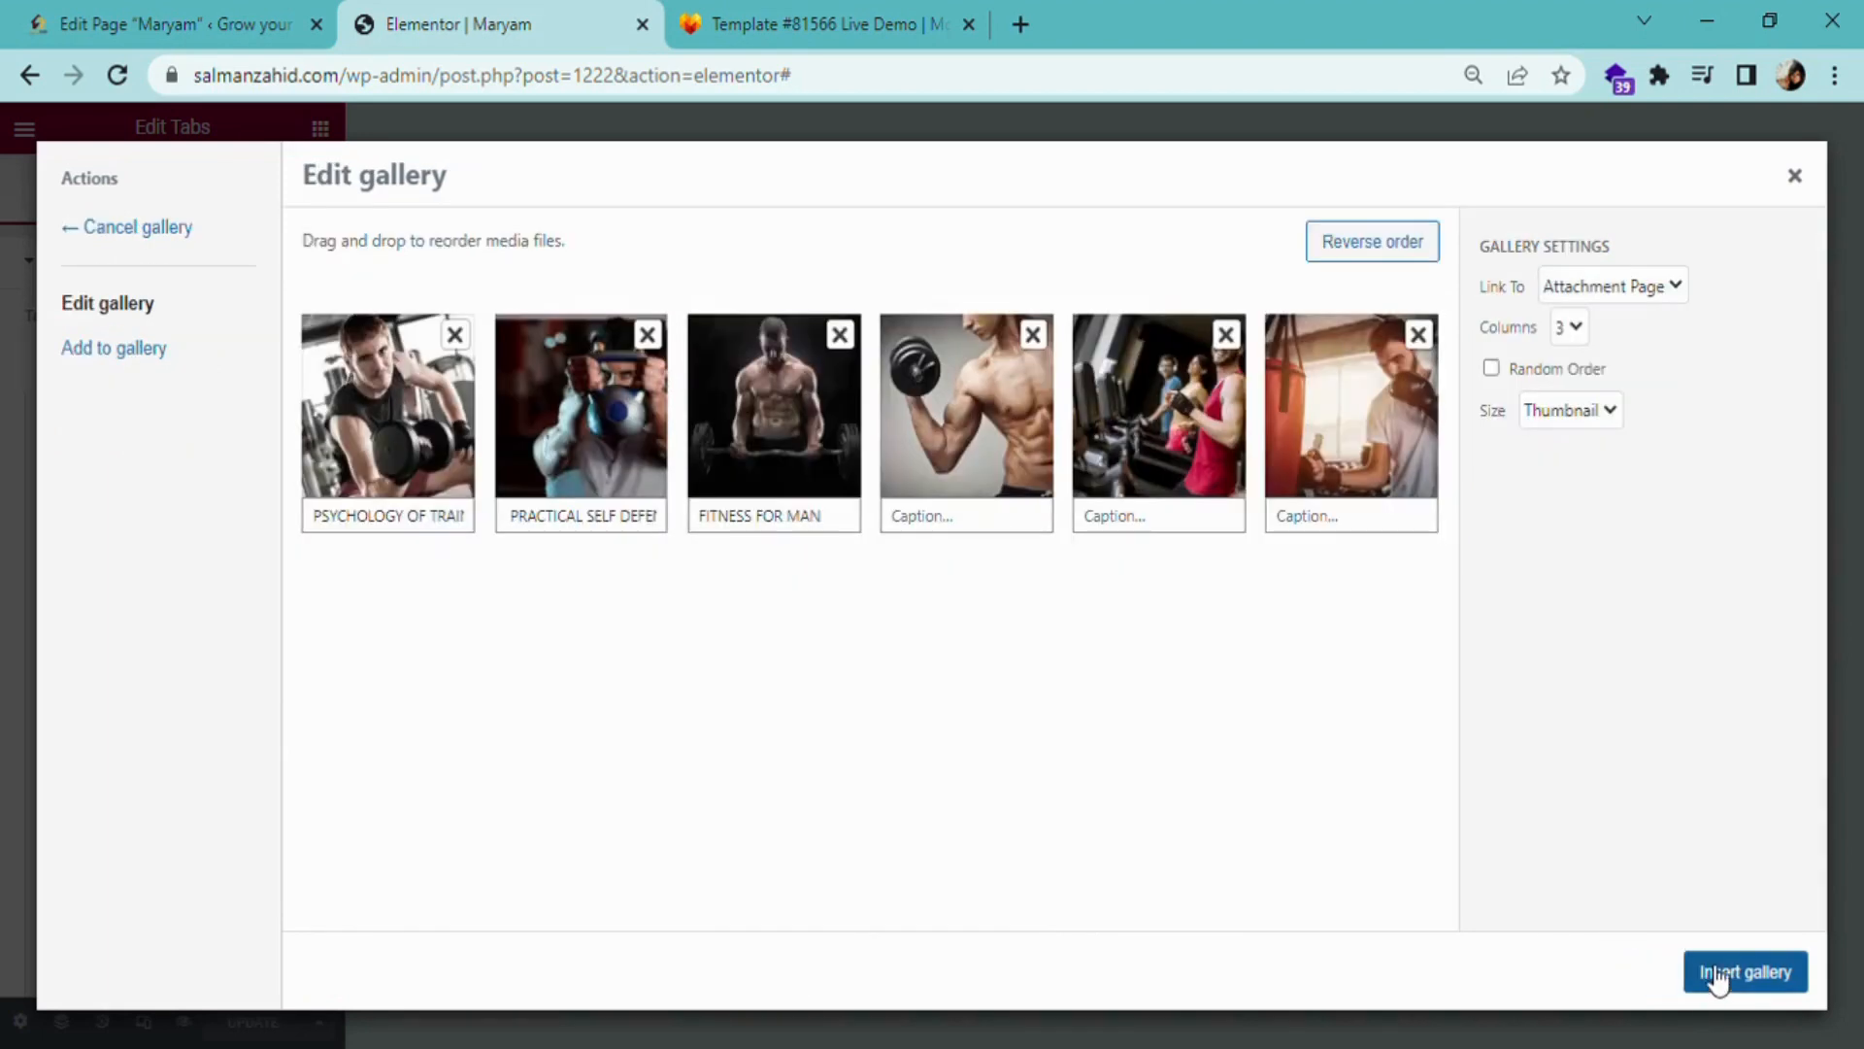
# - Set the gallery size to Large and caption the last three images "hahahahah", "jnsdcsf" and "iusdhfiuhdf"
pyautogui.click(1610, 413)
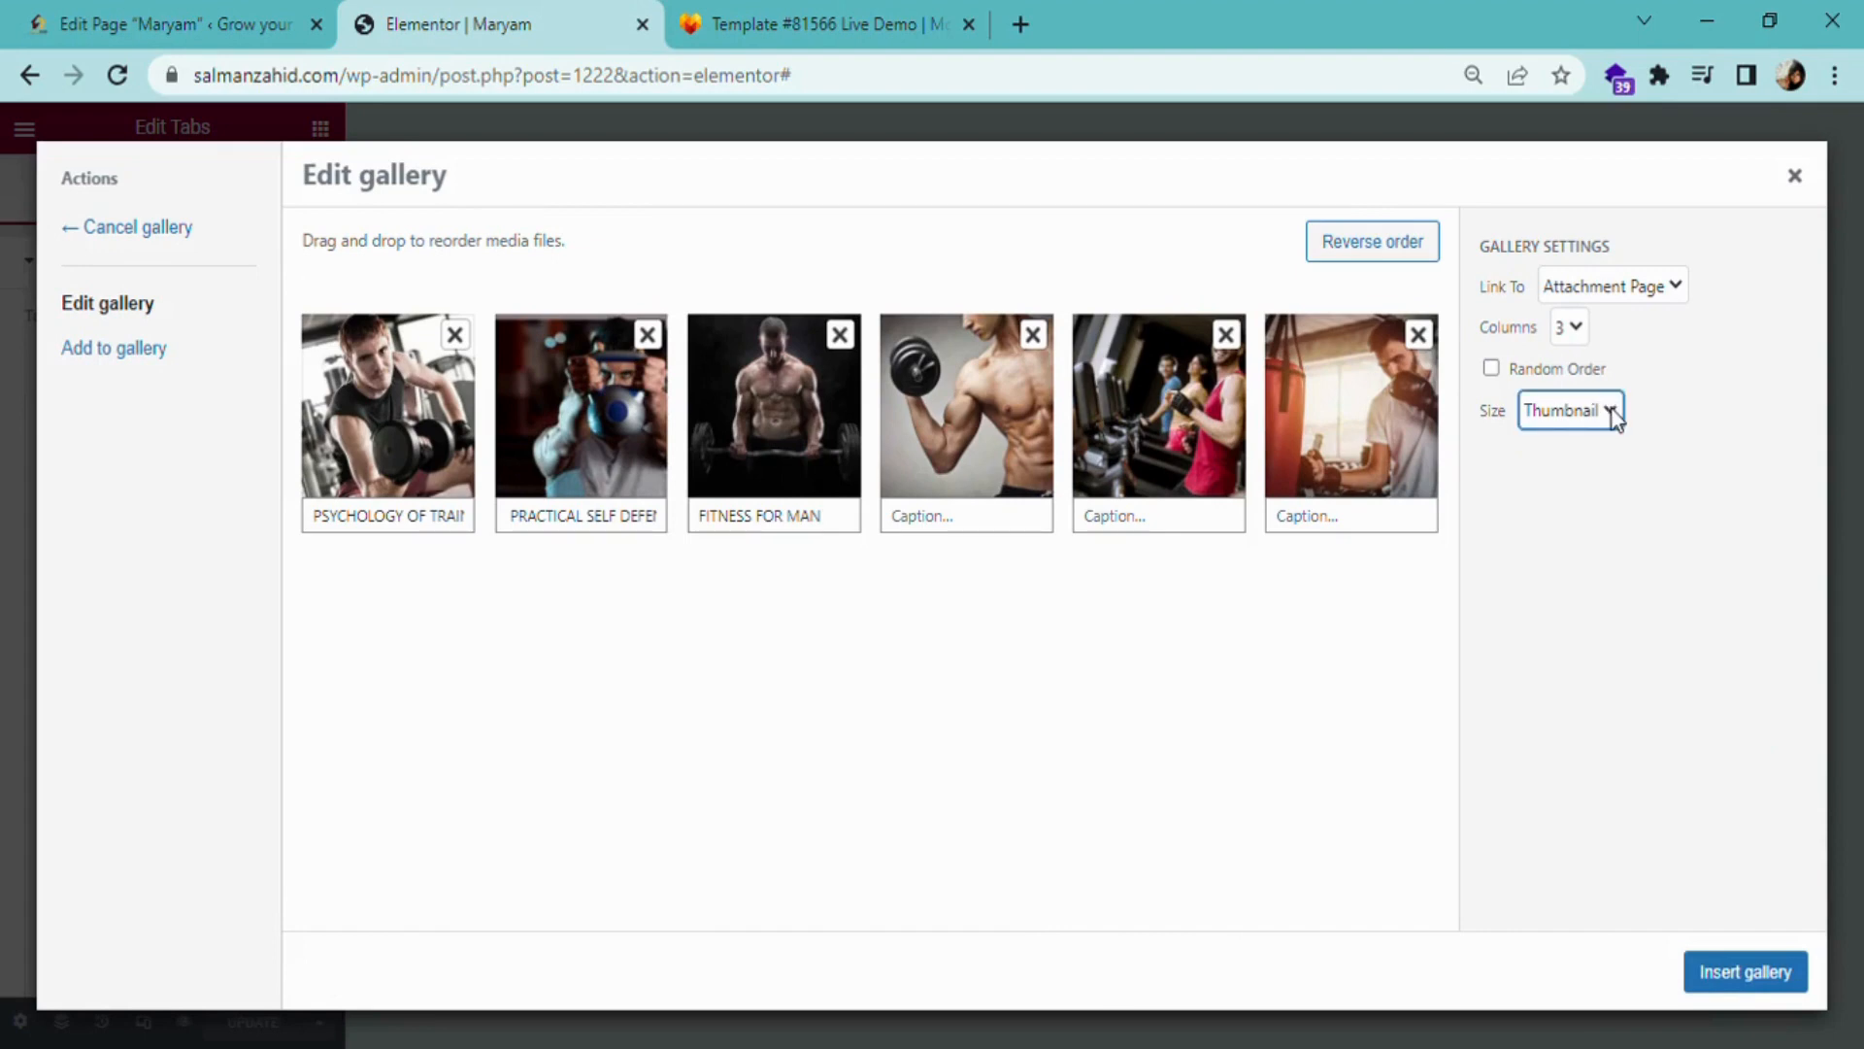
pyautogui.click(1597, 508)
pyautogui.click(1000, 539)
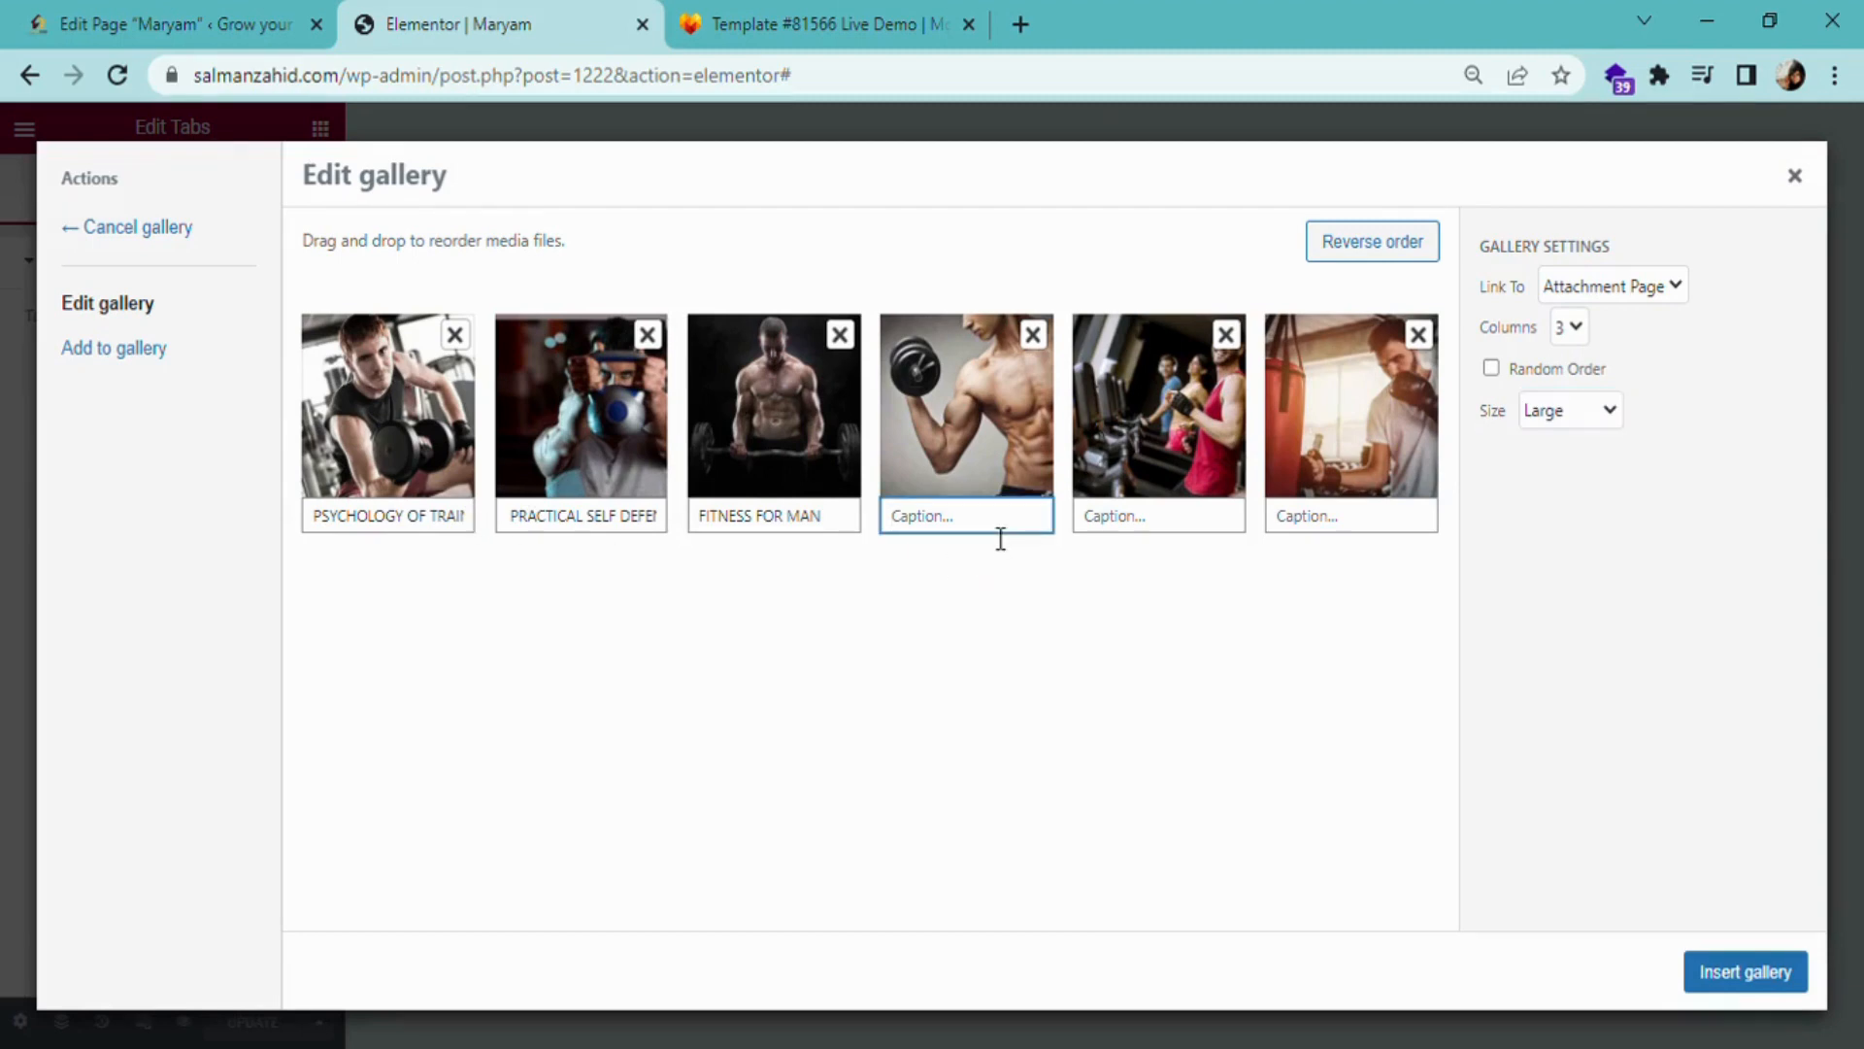
pyautogui.write('hahahahah')
pyautogui.click(1160, 532)
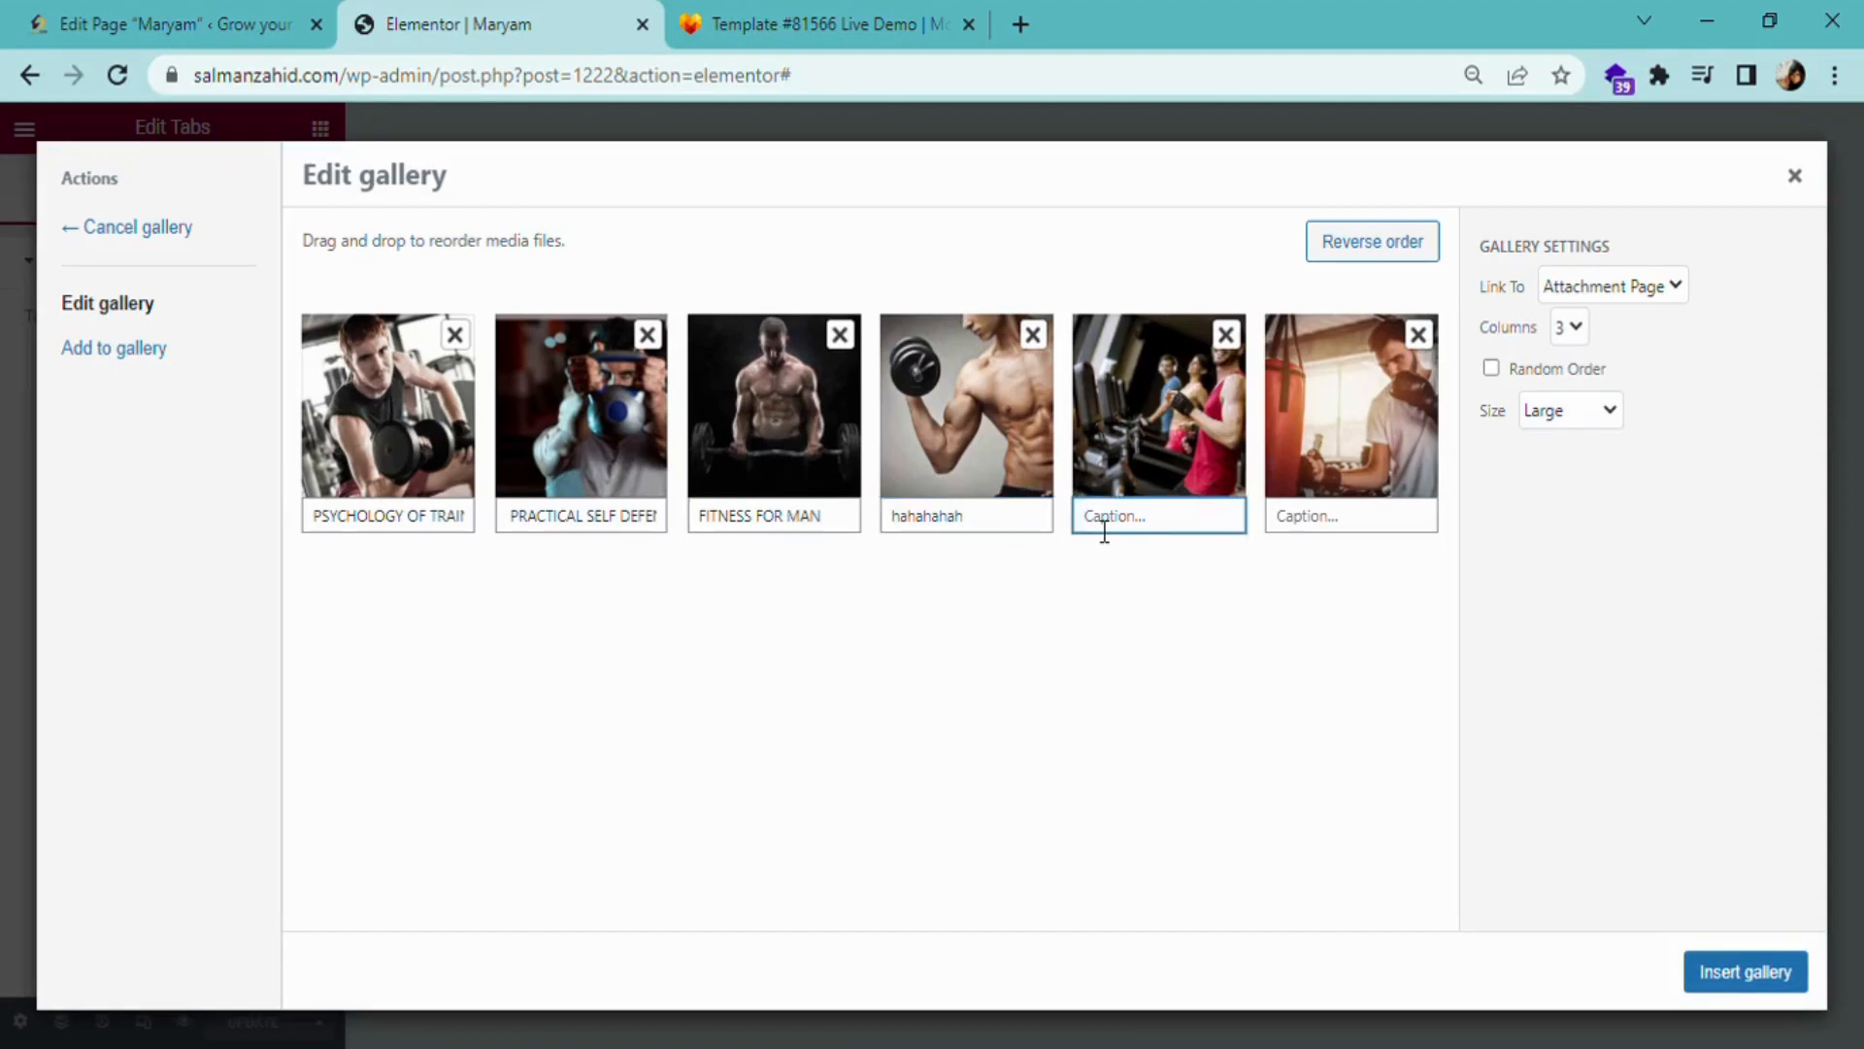
pyautogui.write('jnsddsf')
pyautogui.click(1373, 524)
pyautogui.write('iusdhfiuhdf')
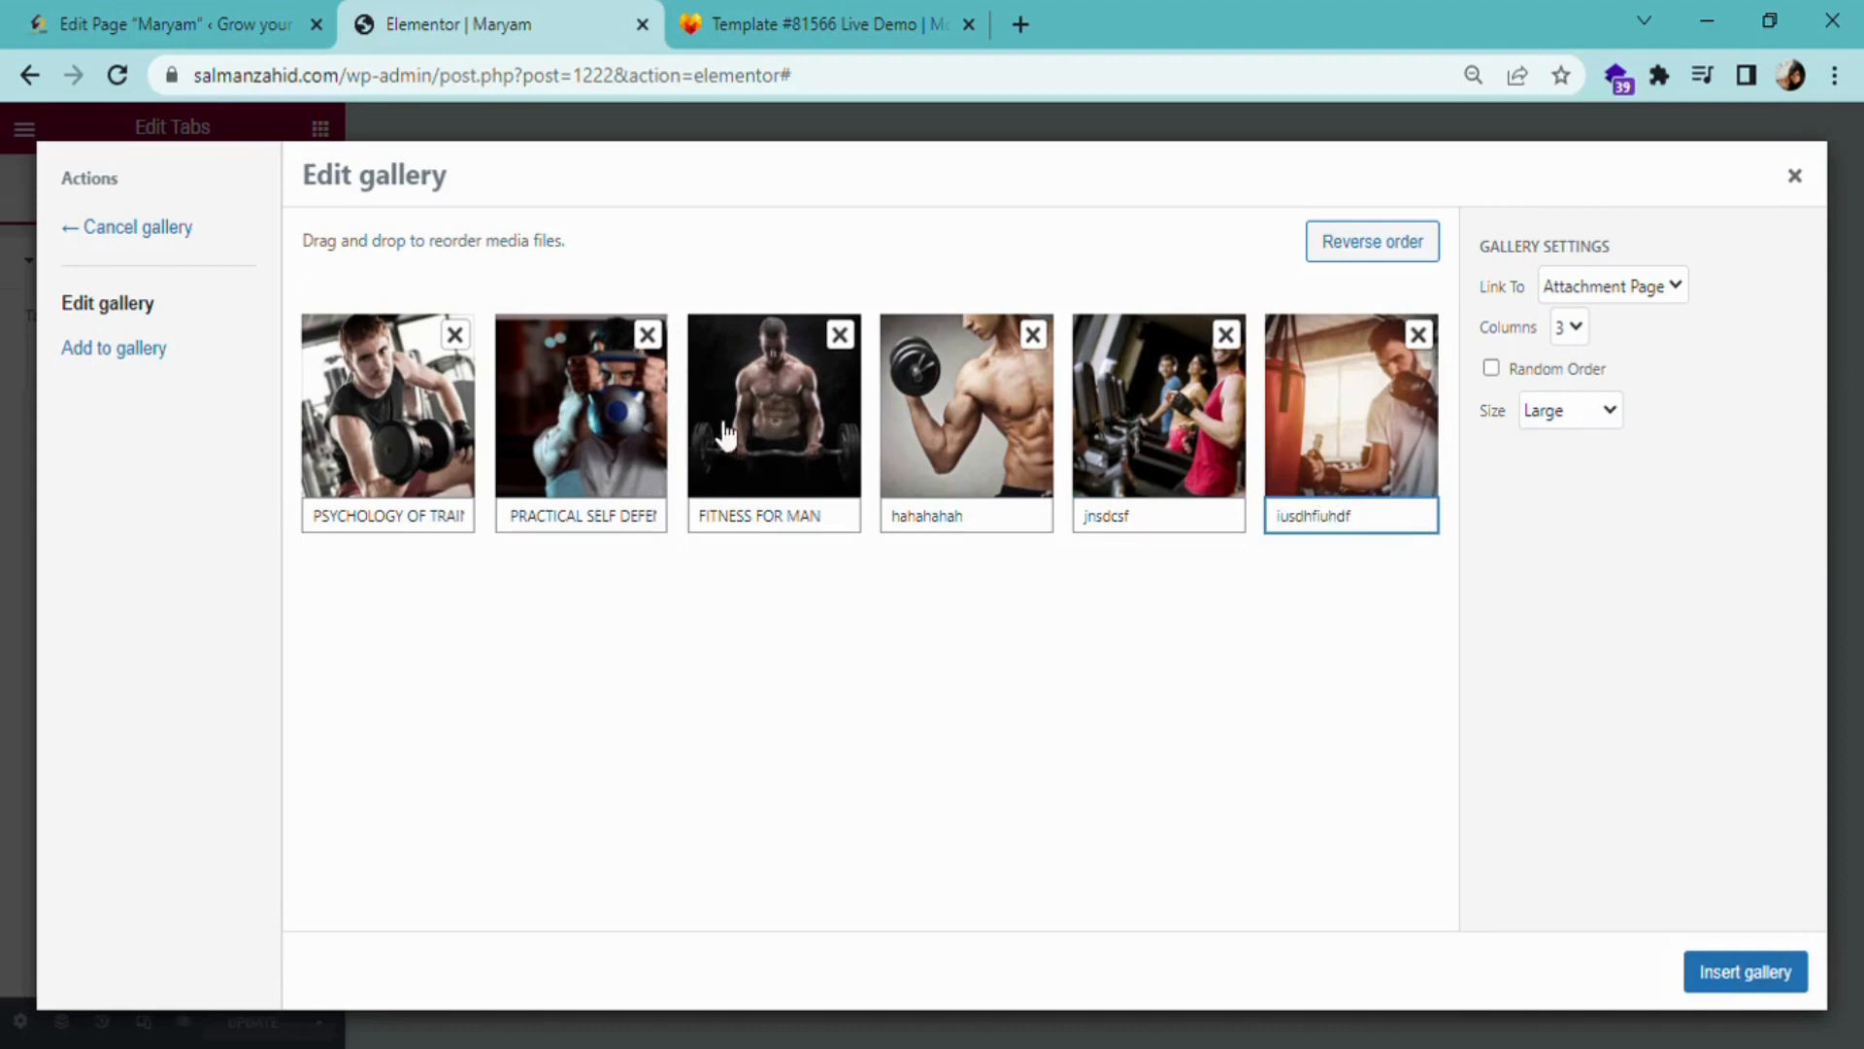
pyautogui.click(563, 522)
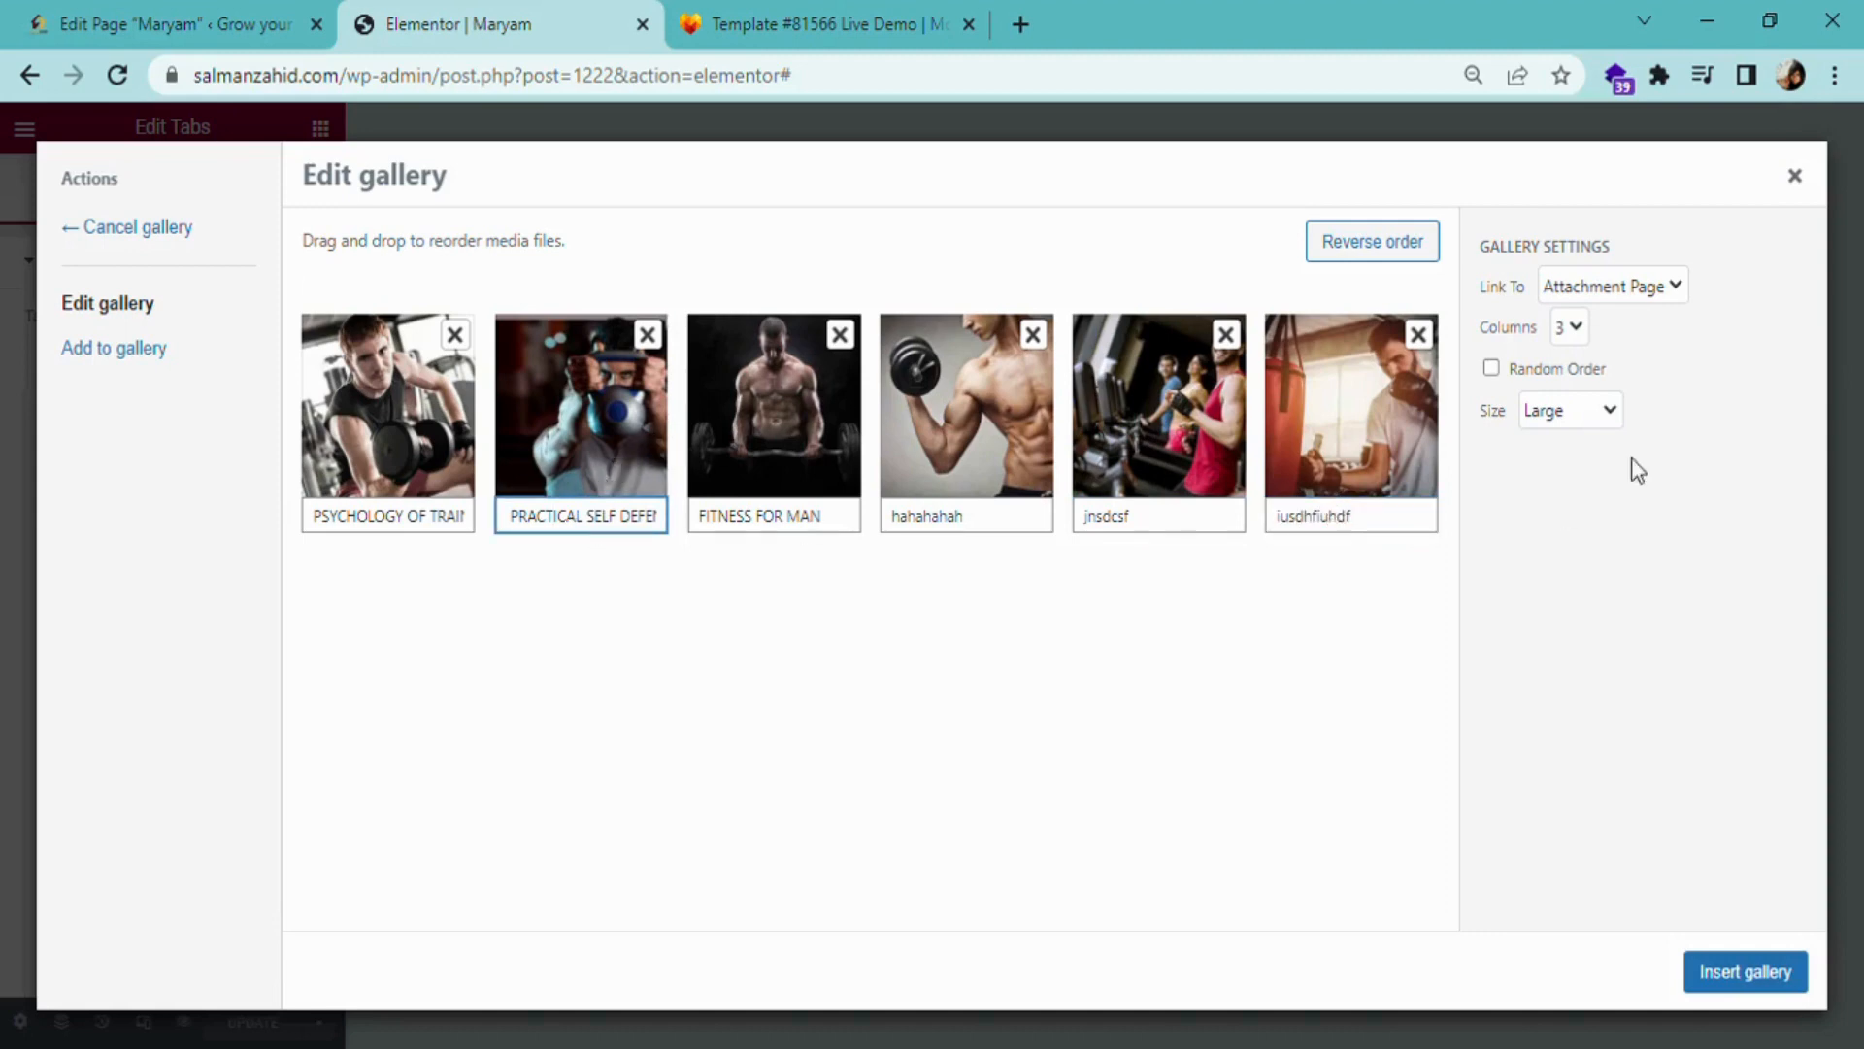
# - Insert the gallery into the Fitness For Men tab's content and open a preview of the page
pyautogui.click(1759, 985)
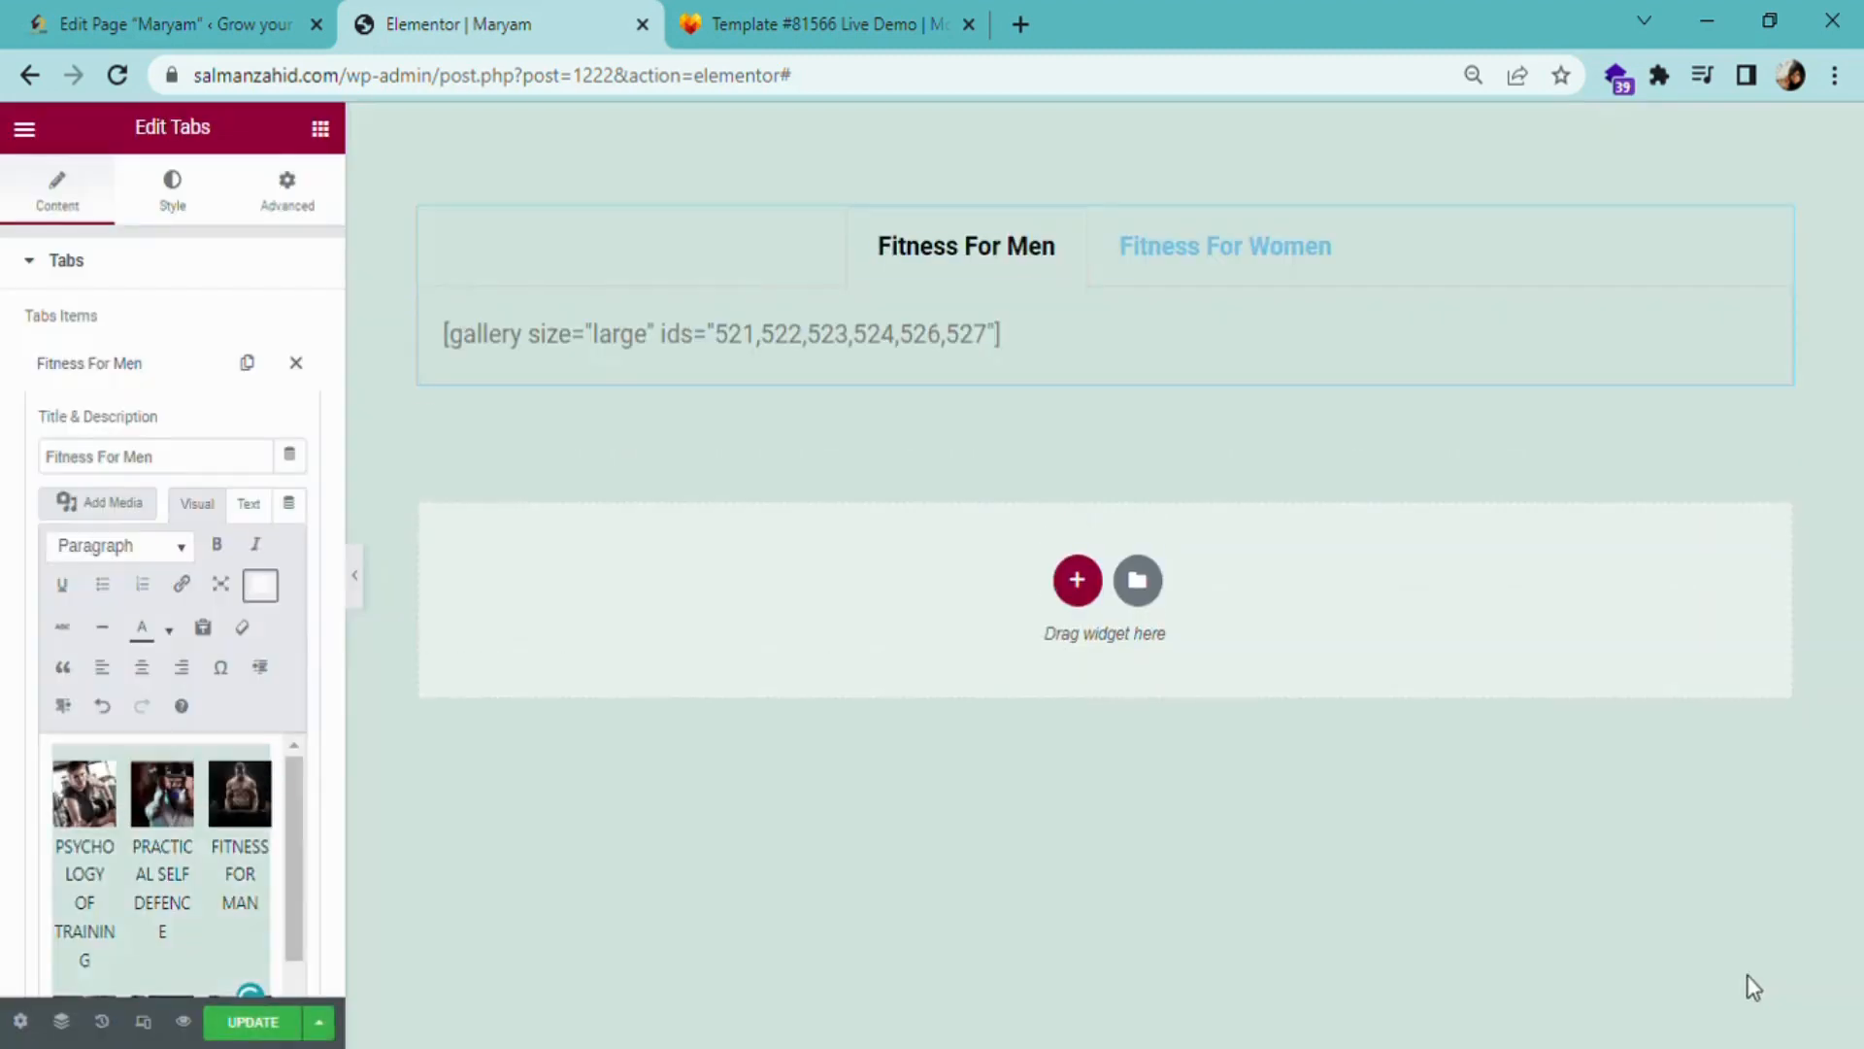
pyautogui.scroll(-2, 264, 908)
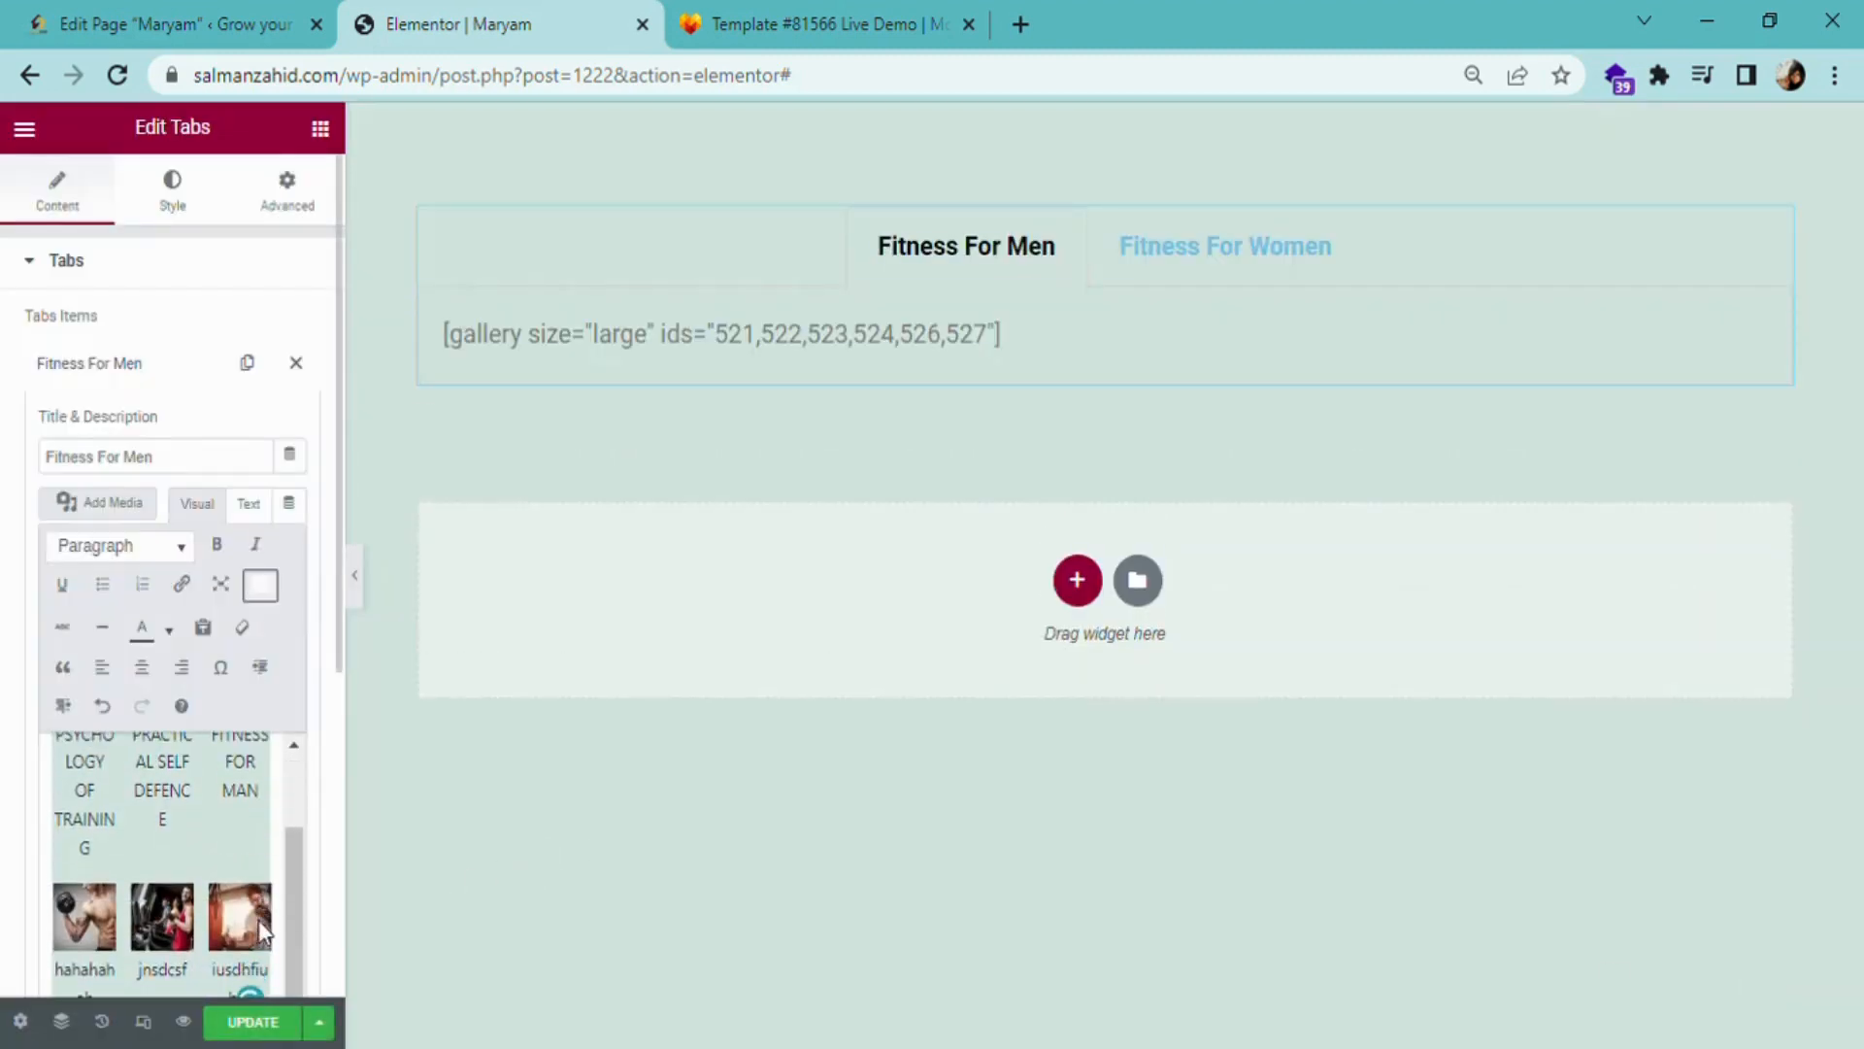
pyautogui.click(186, 1023)
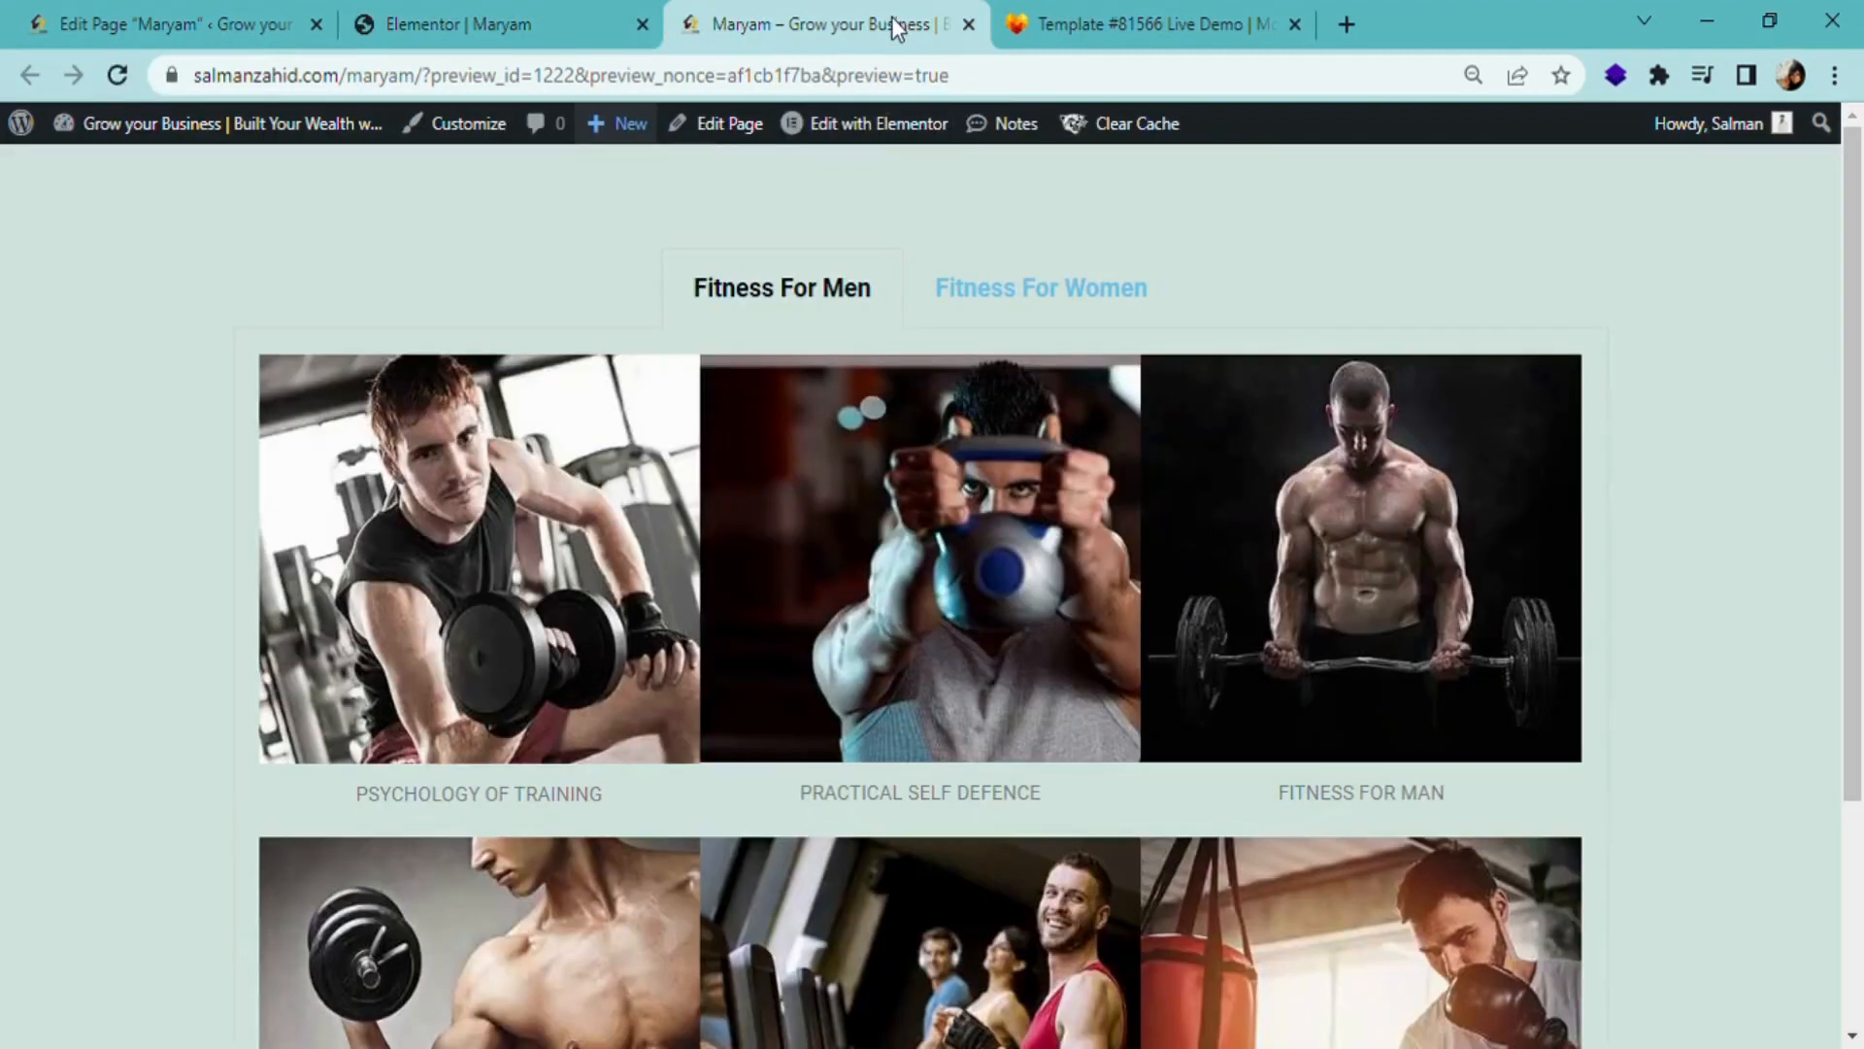
# - Compare the previewed Fitness For Men gallery and its captions with the image overlays on the template demo page
pyautogui.click(1068, 14)
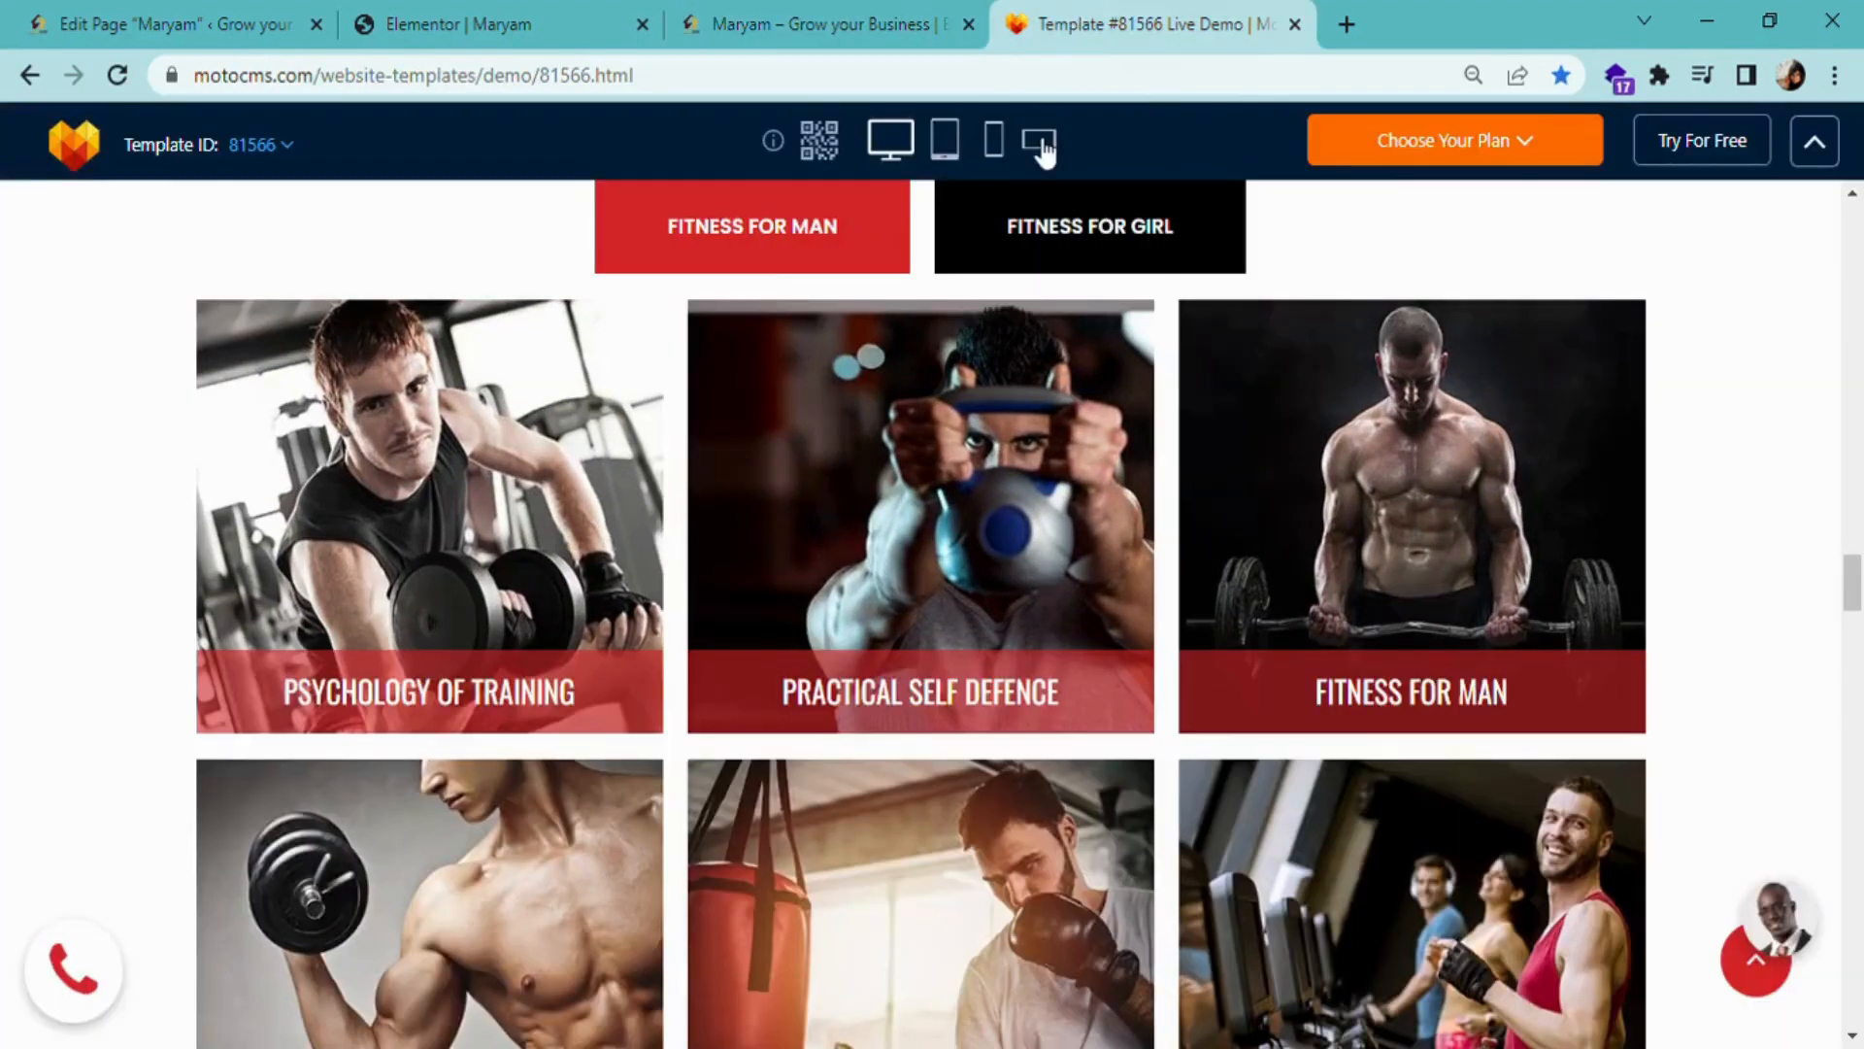
pyautogui.click(887, 24)
pyautogui.scroll(-3, 887, 340)
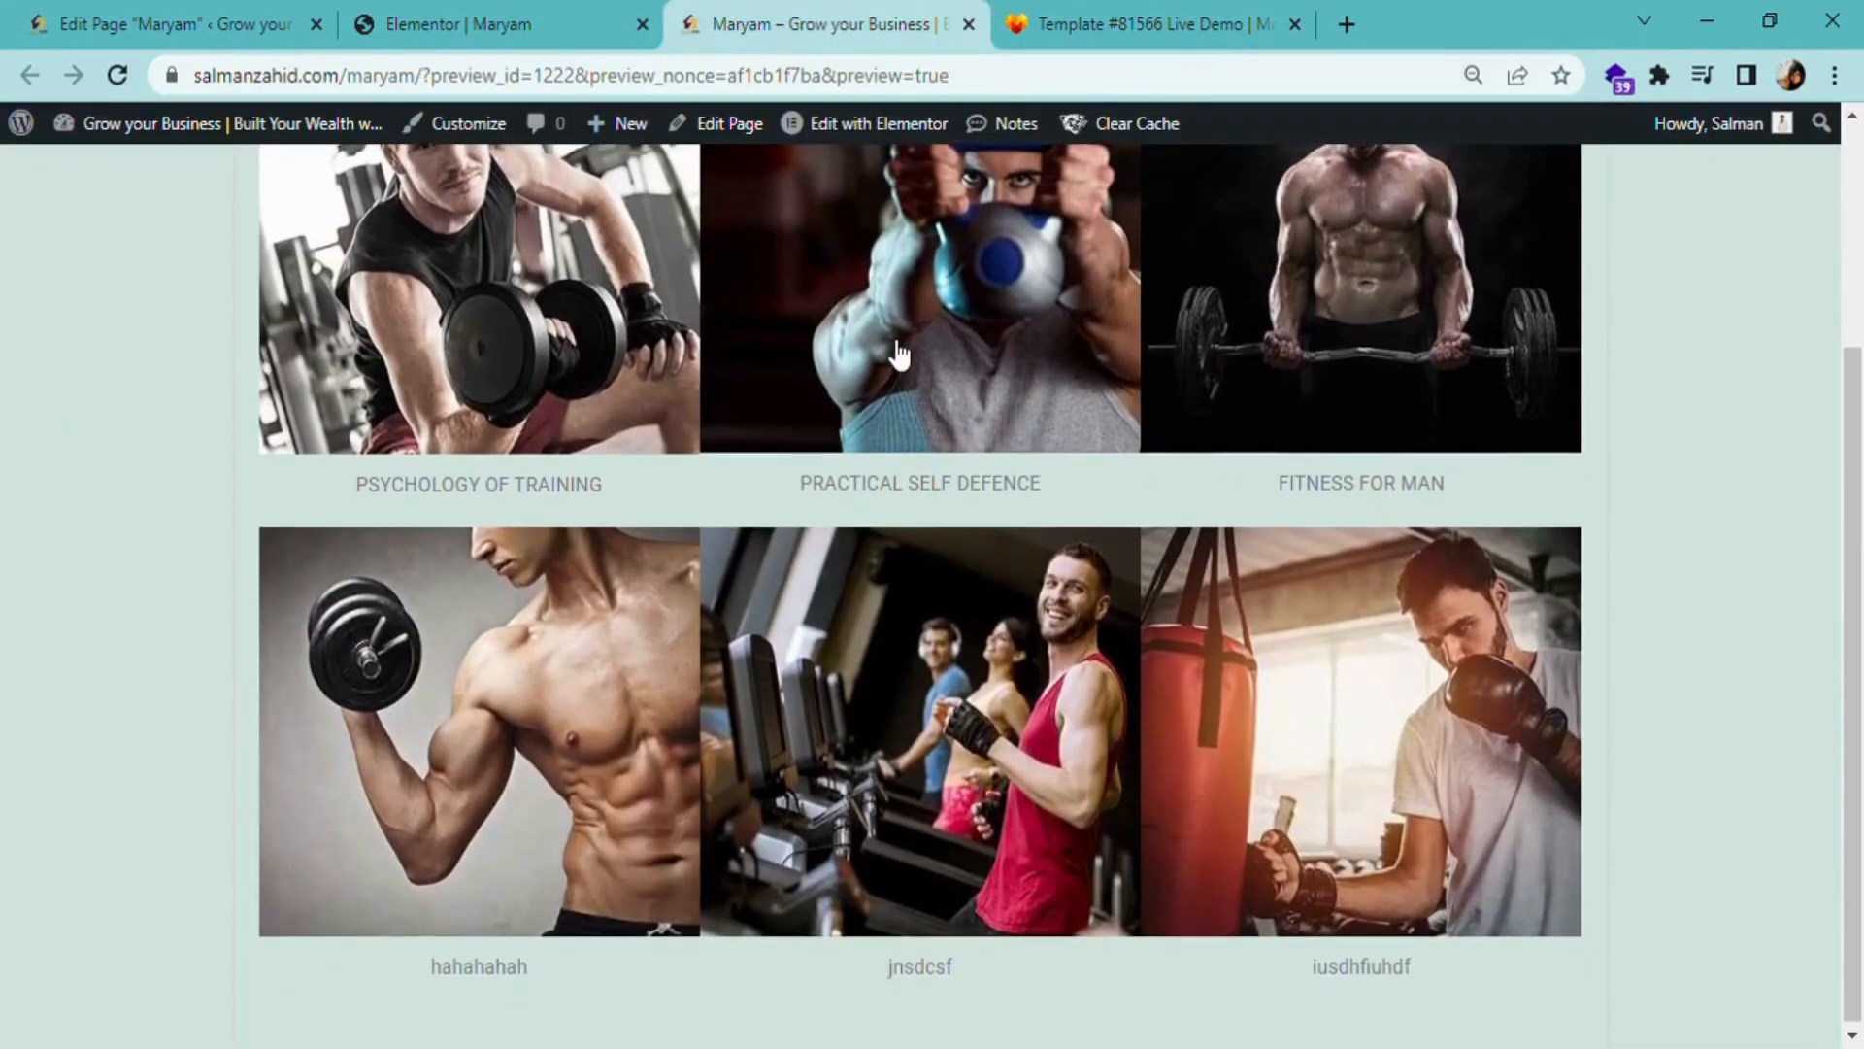
pyautogui.scroll(3, 899, 354)
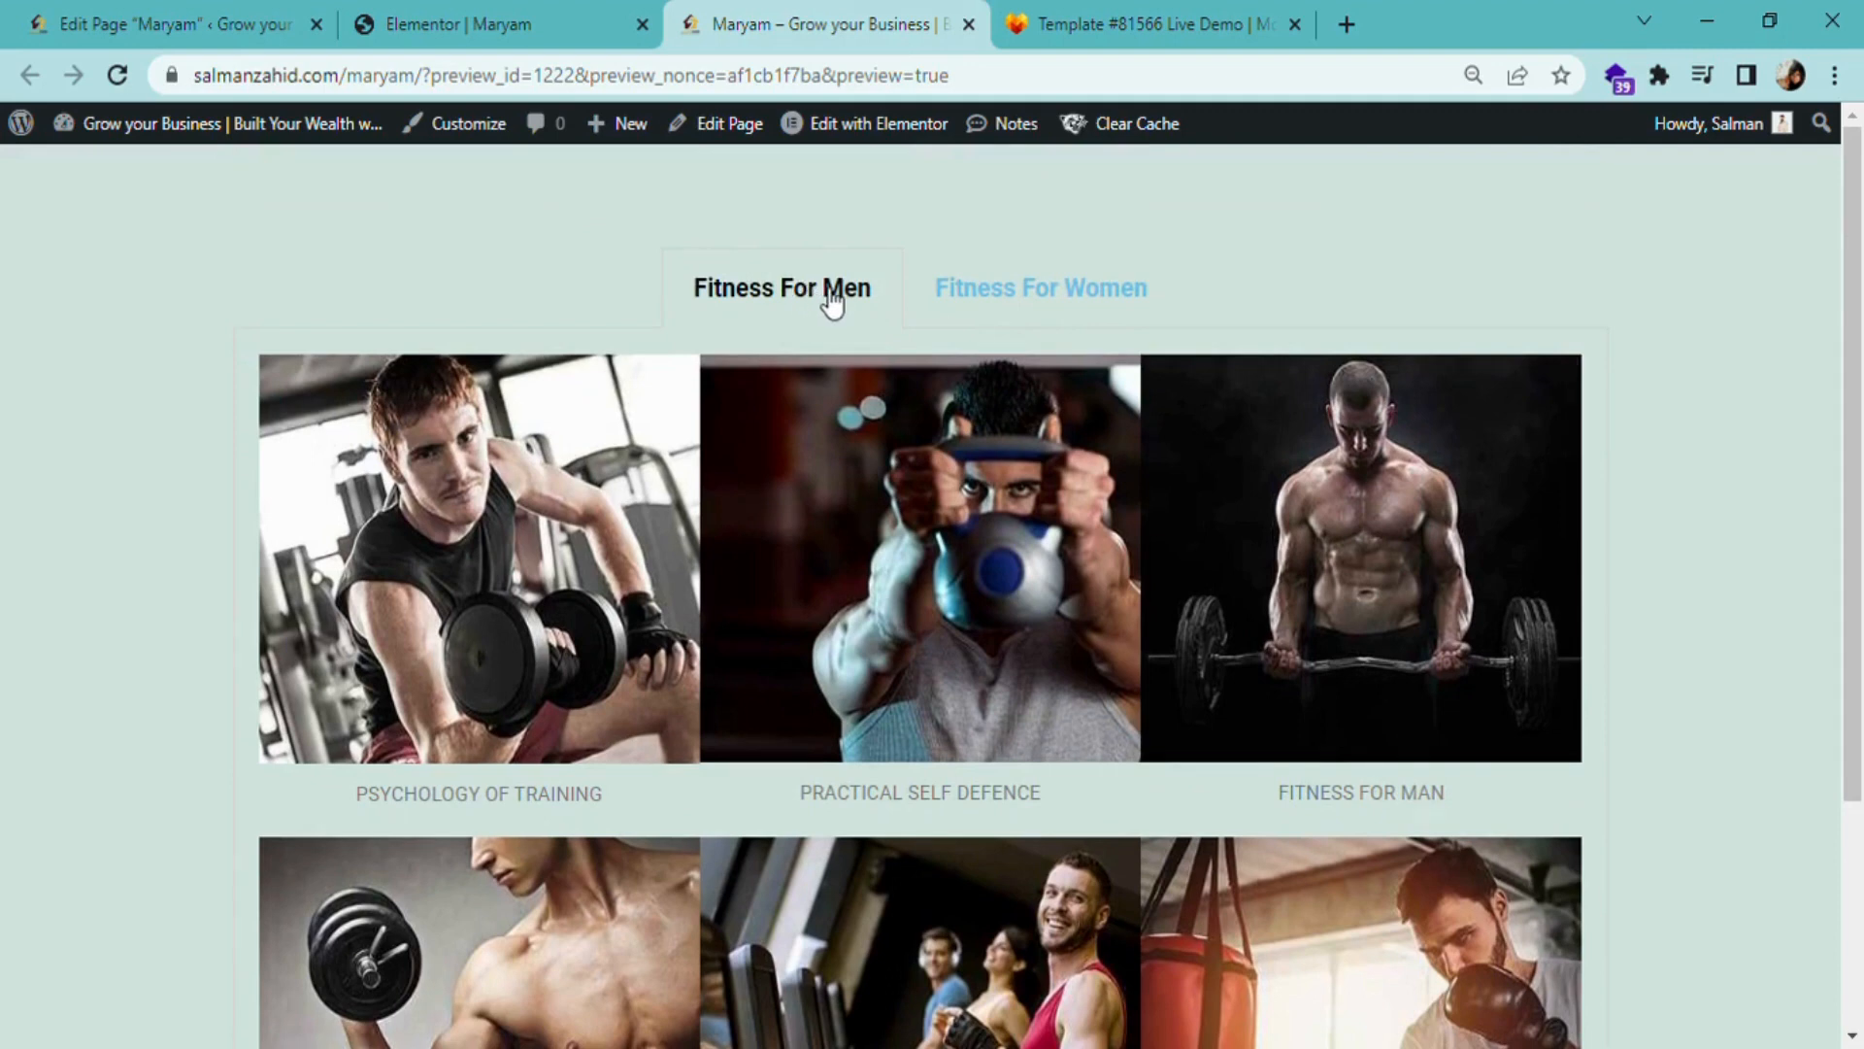
pyautogui.scroll(-2, 828, 301)
pyautogui.scroll(2, 831, 306)
pyautogui.scroll(-2, 831, 307)
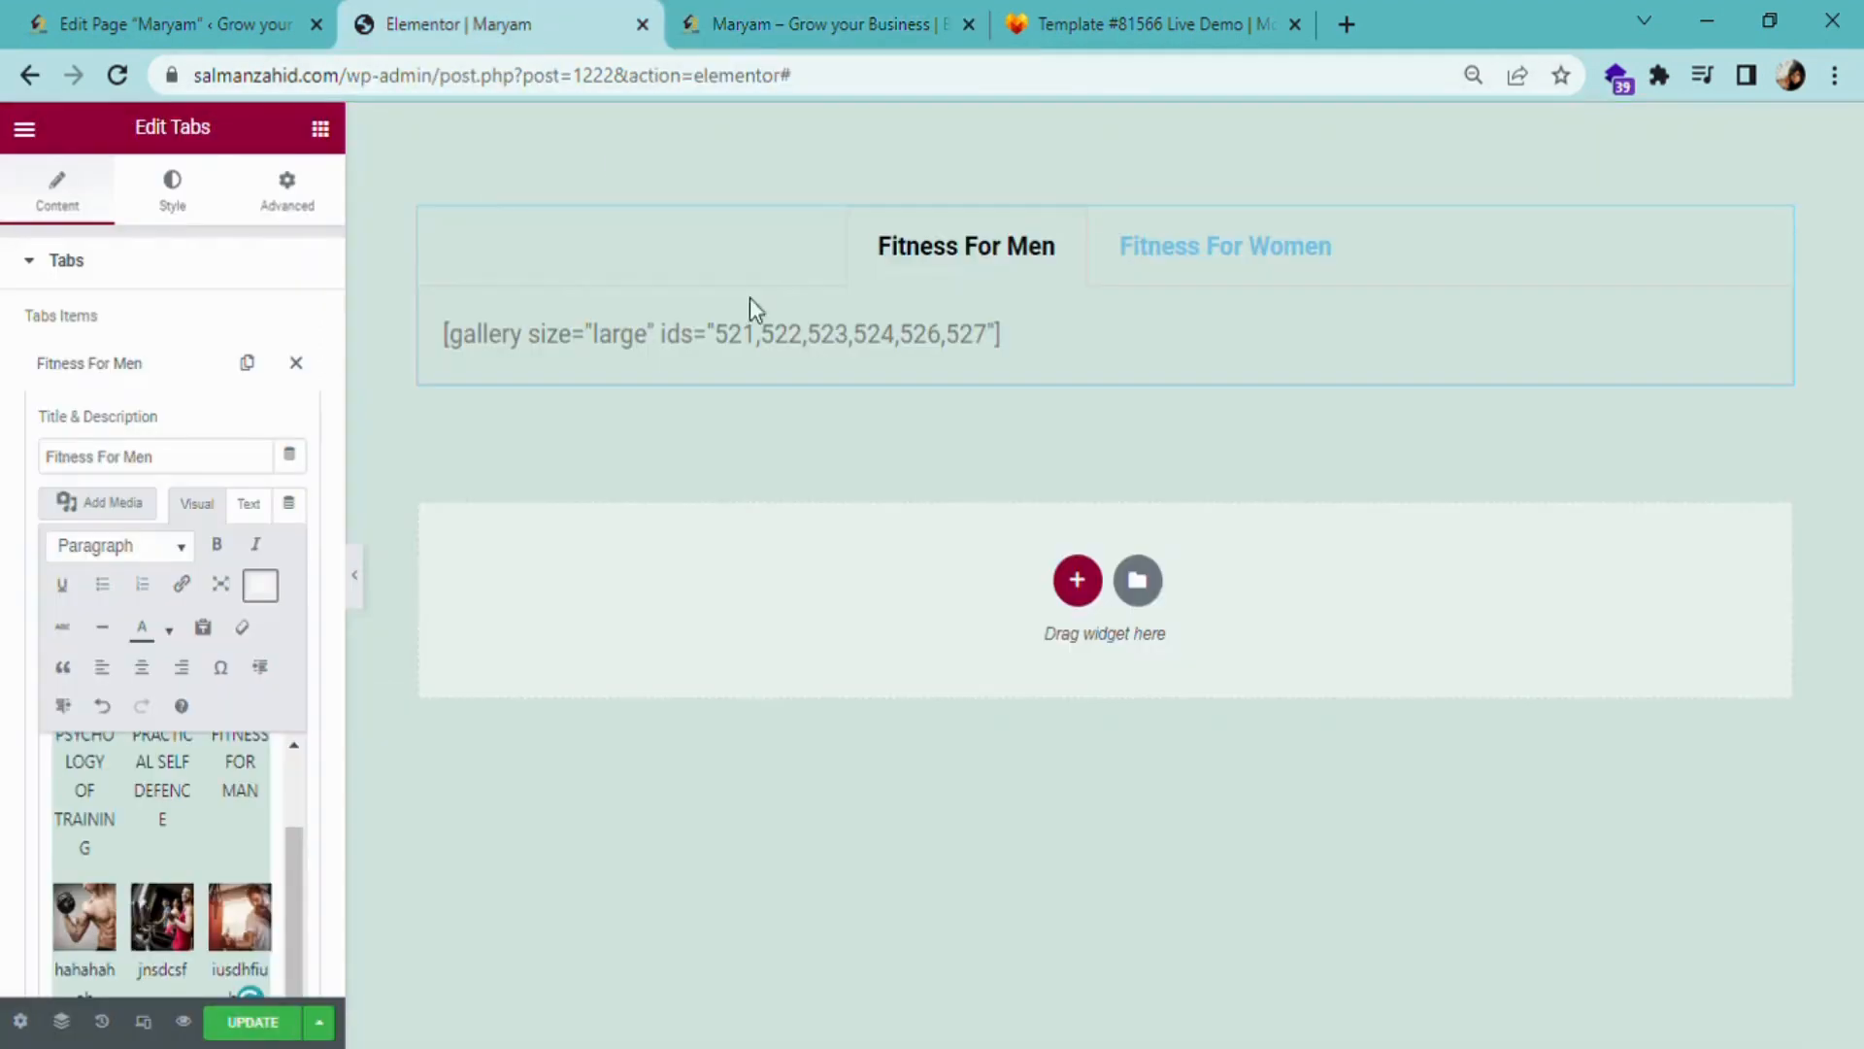
# - Back in the Elementor editor, delete the gallery from the Fitness For Men tab's content
pyautogui.click(520, 8)
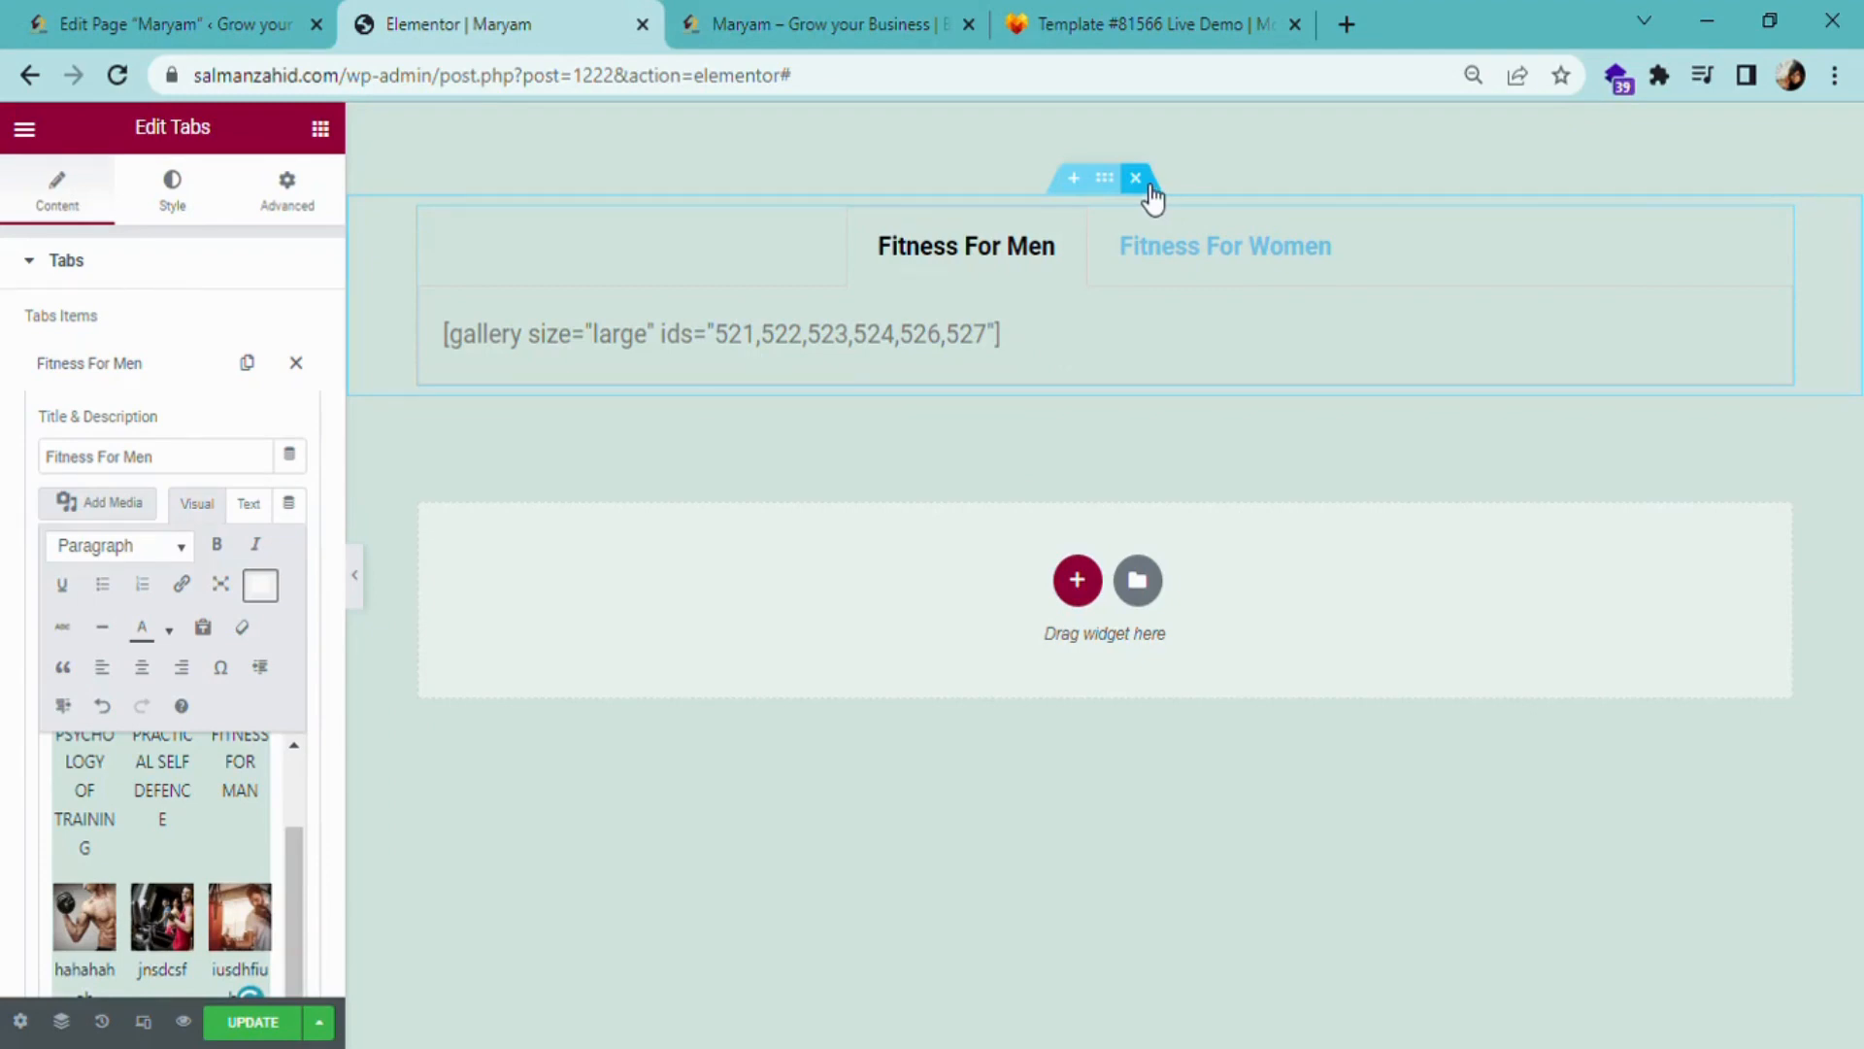
pyautogui.click(1058, 341)
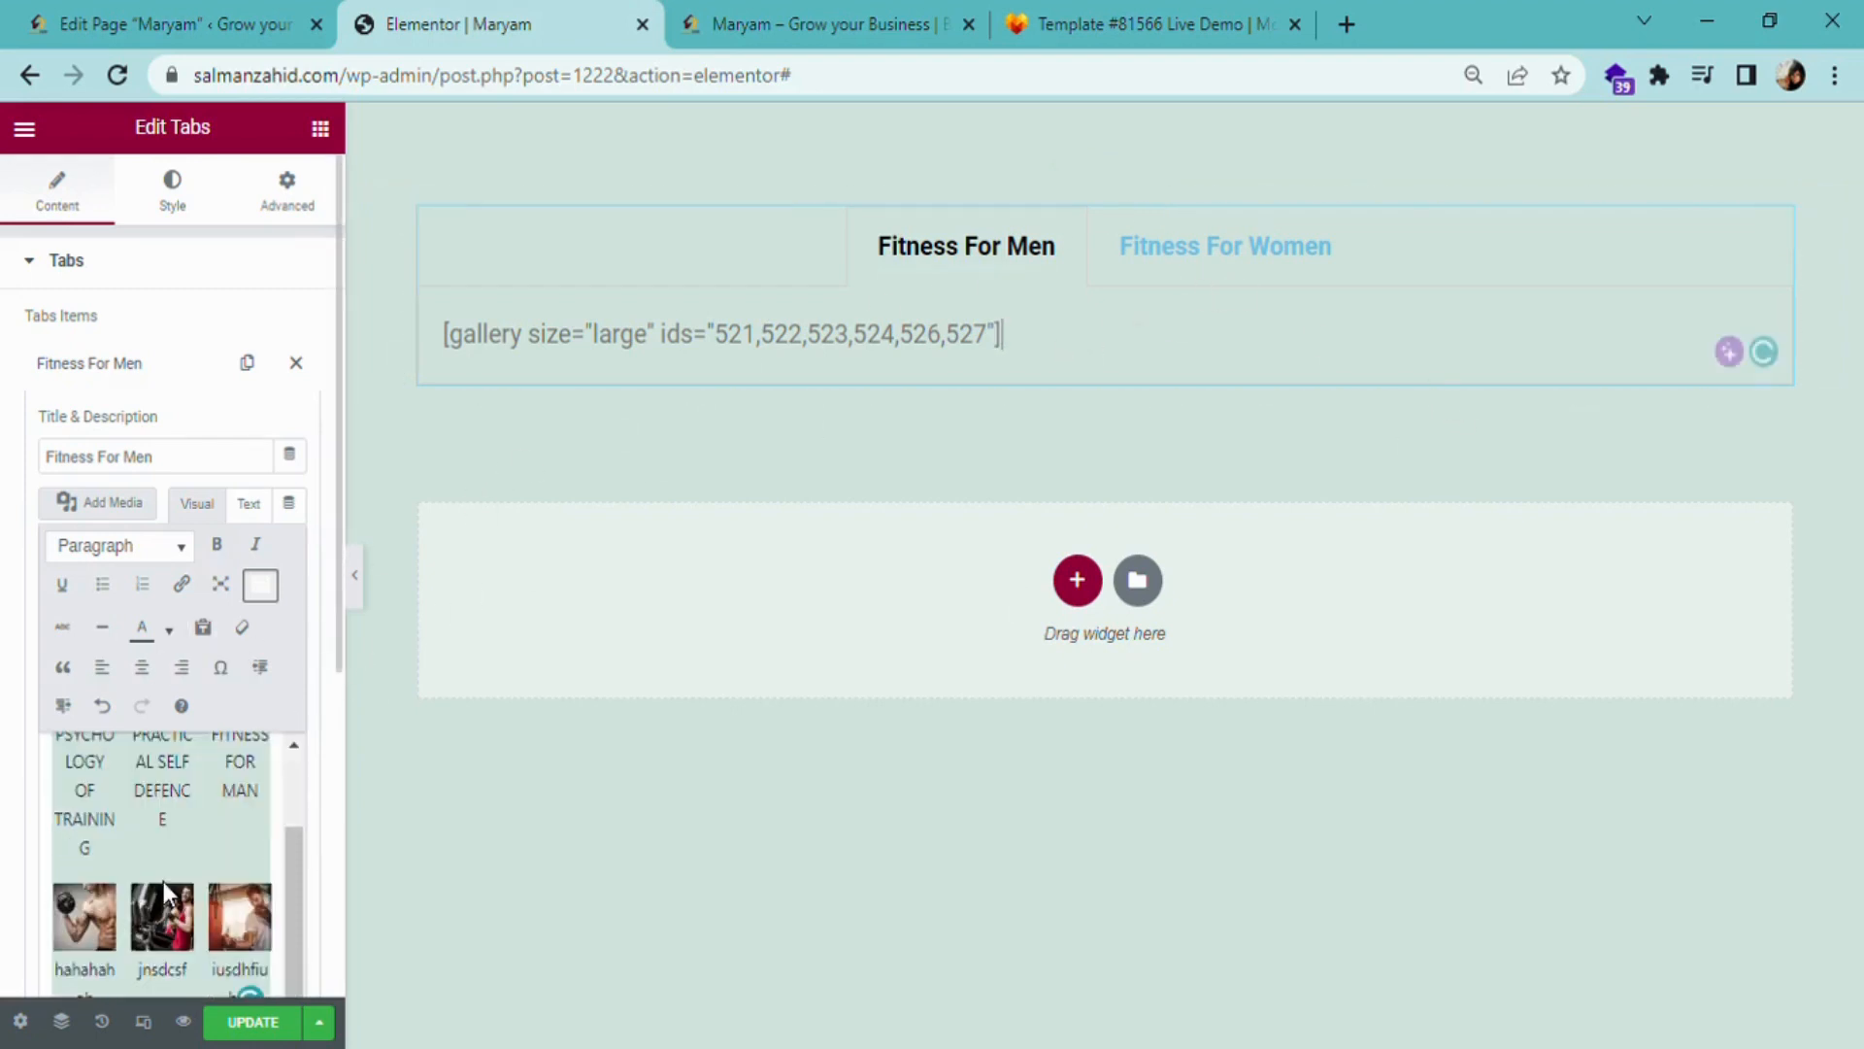
pyautogui.click(233, 777)
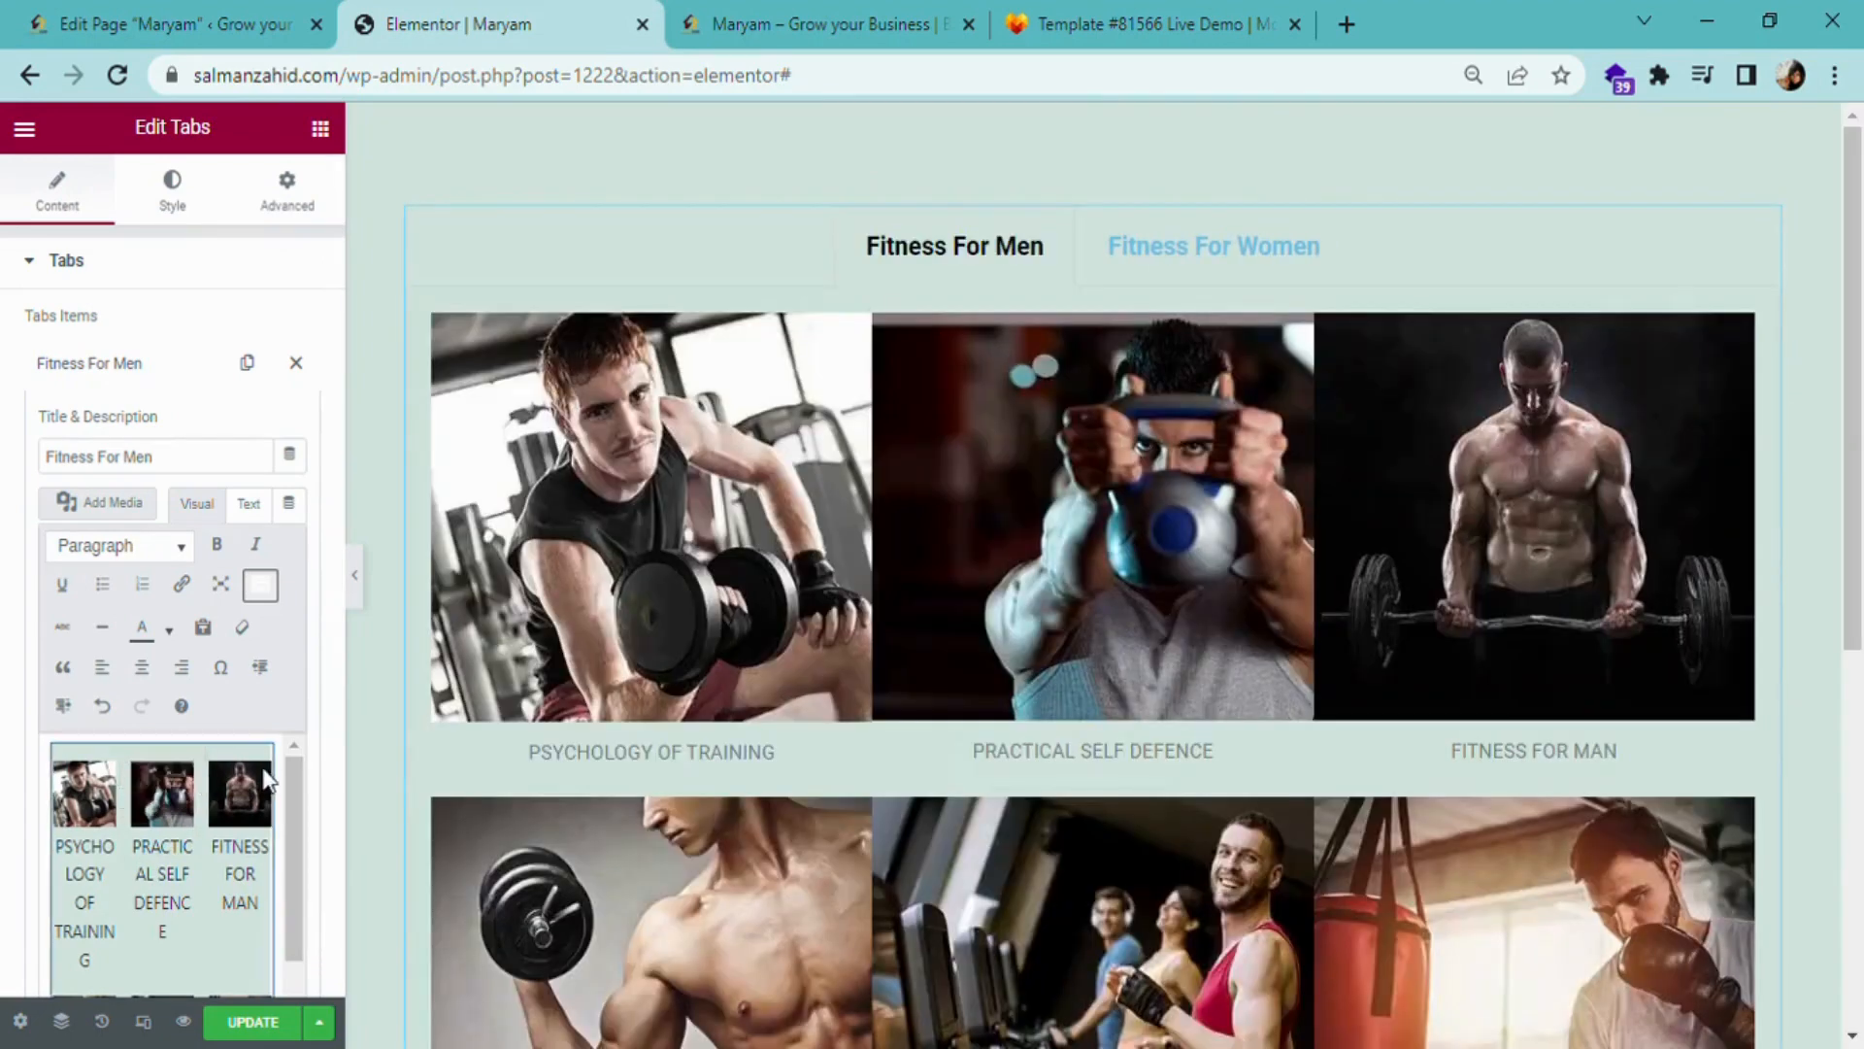
pyautogui.click(181, 763)
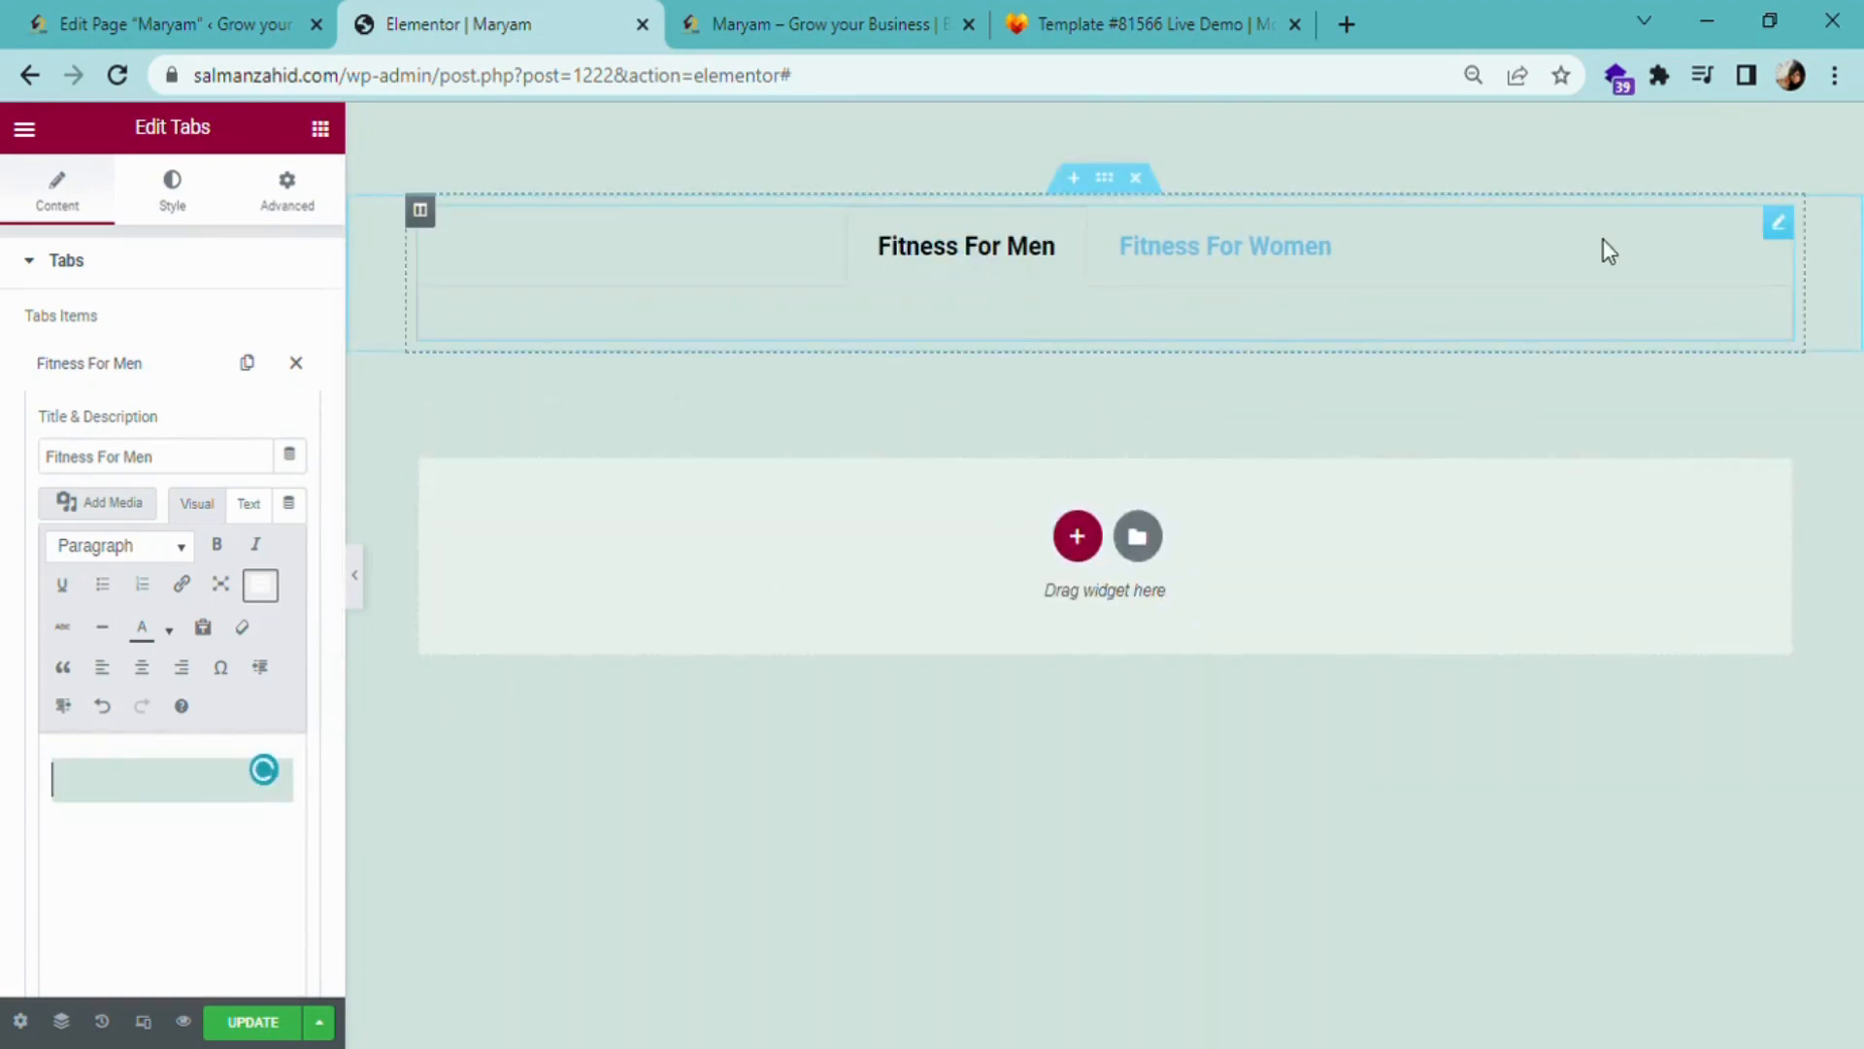
# - Switch to the WordPress dashboard, open the Pages list in a new browser tab and add a new page
pyautogui.click(242, 21)
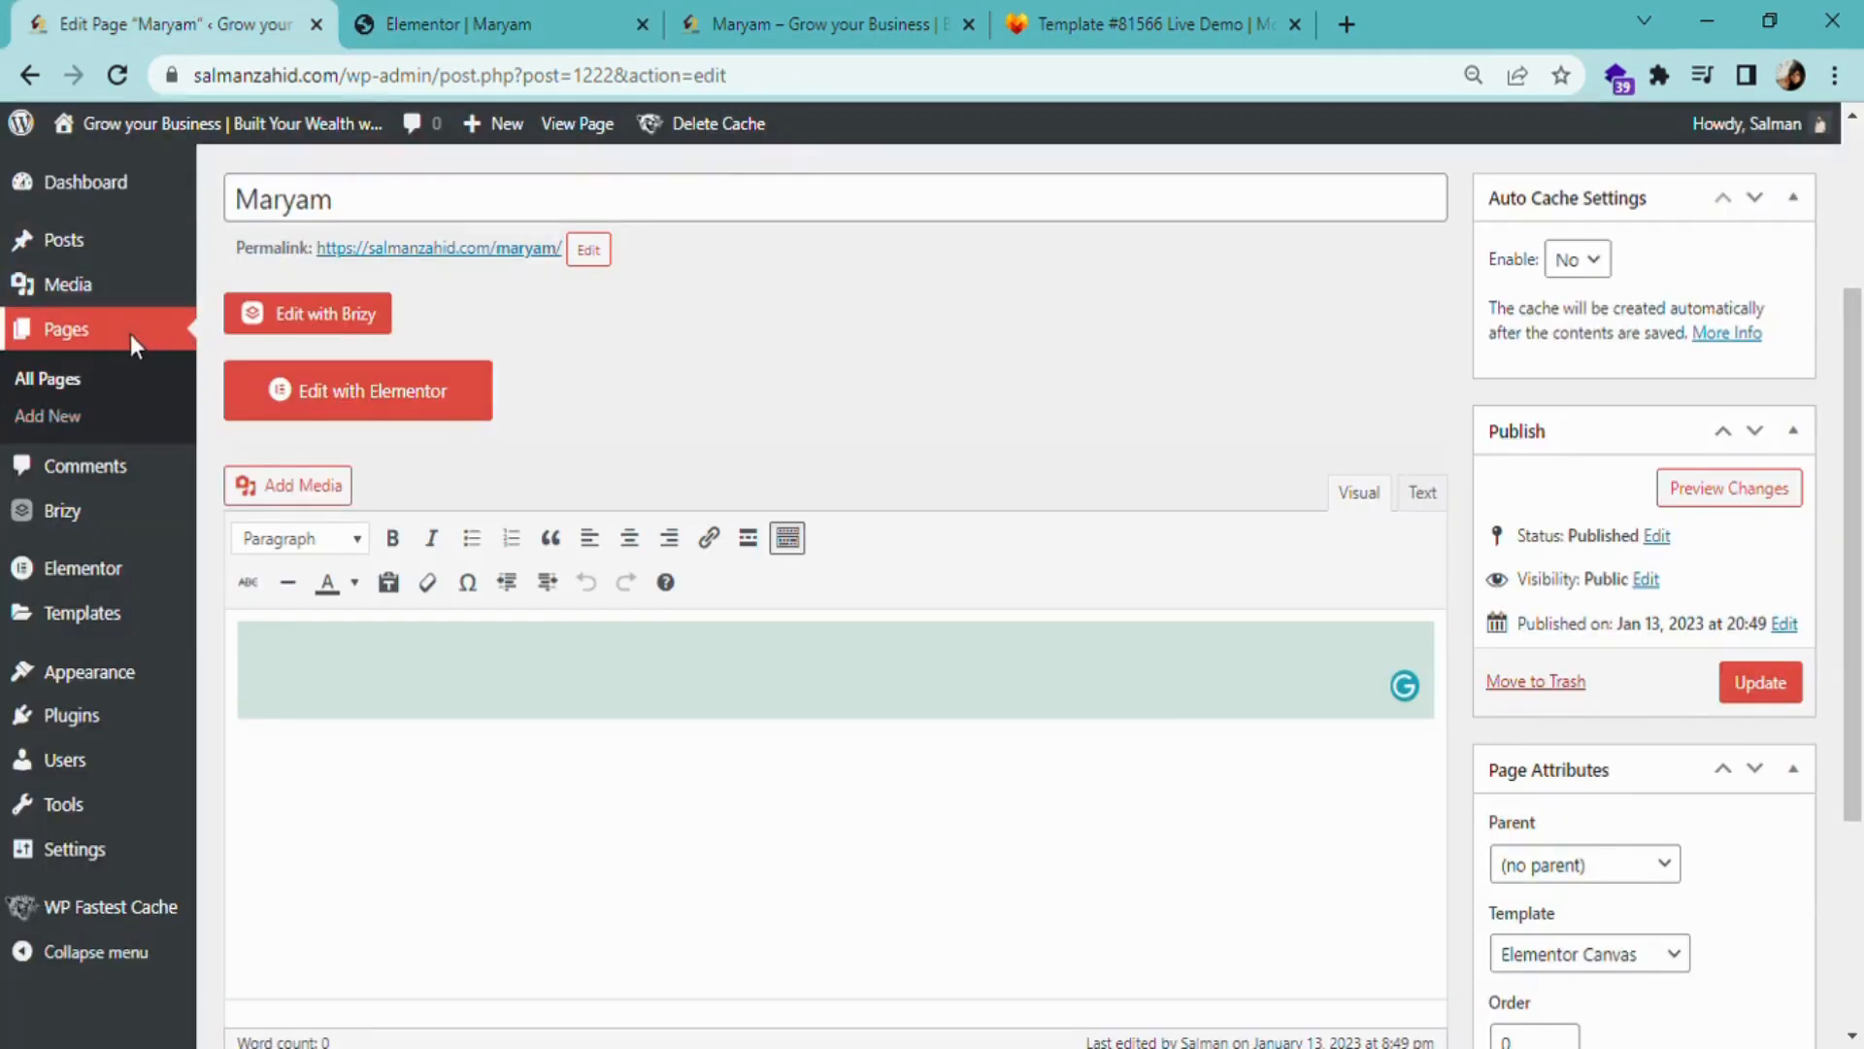
pyautogui.middleClick(165, 353)
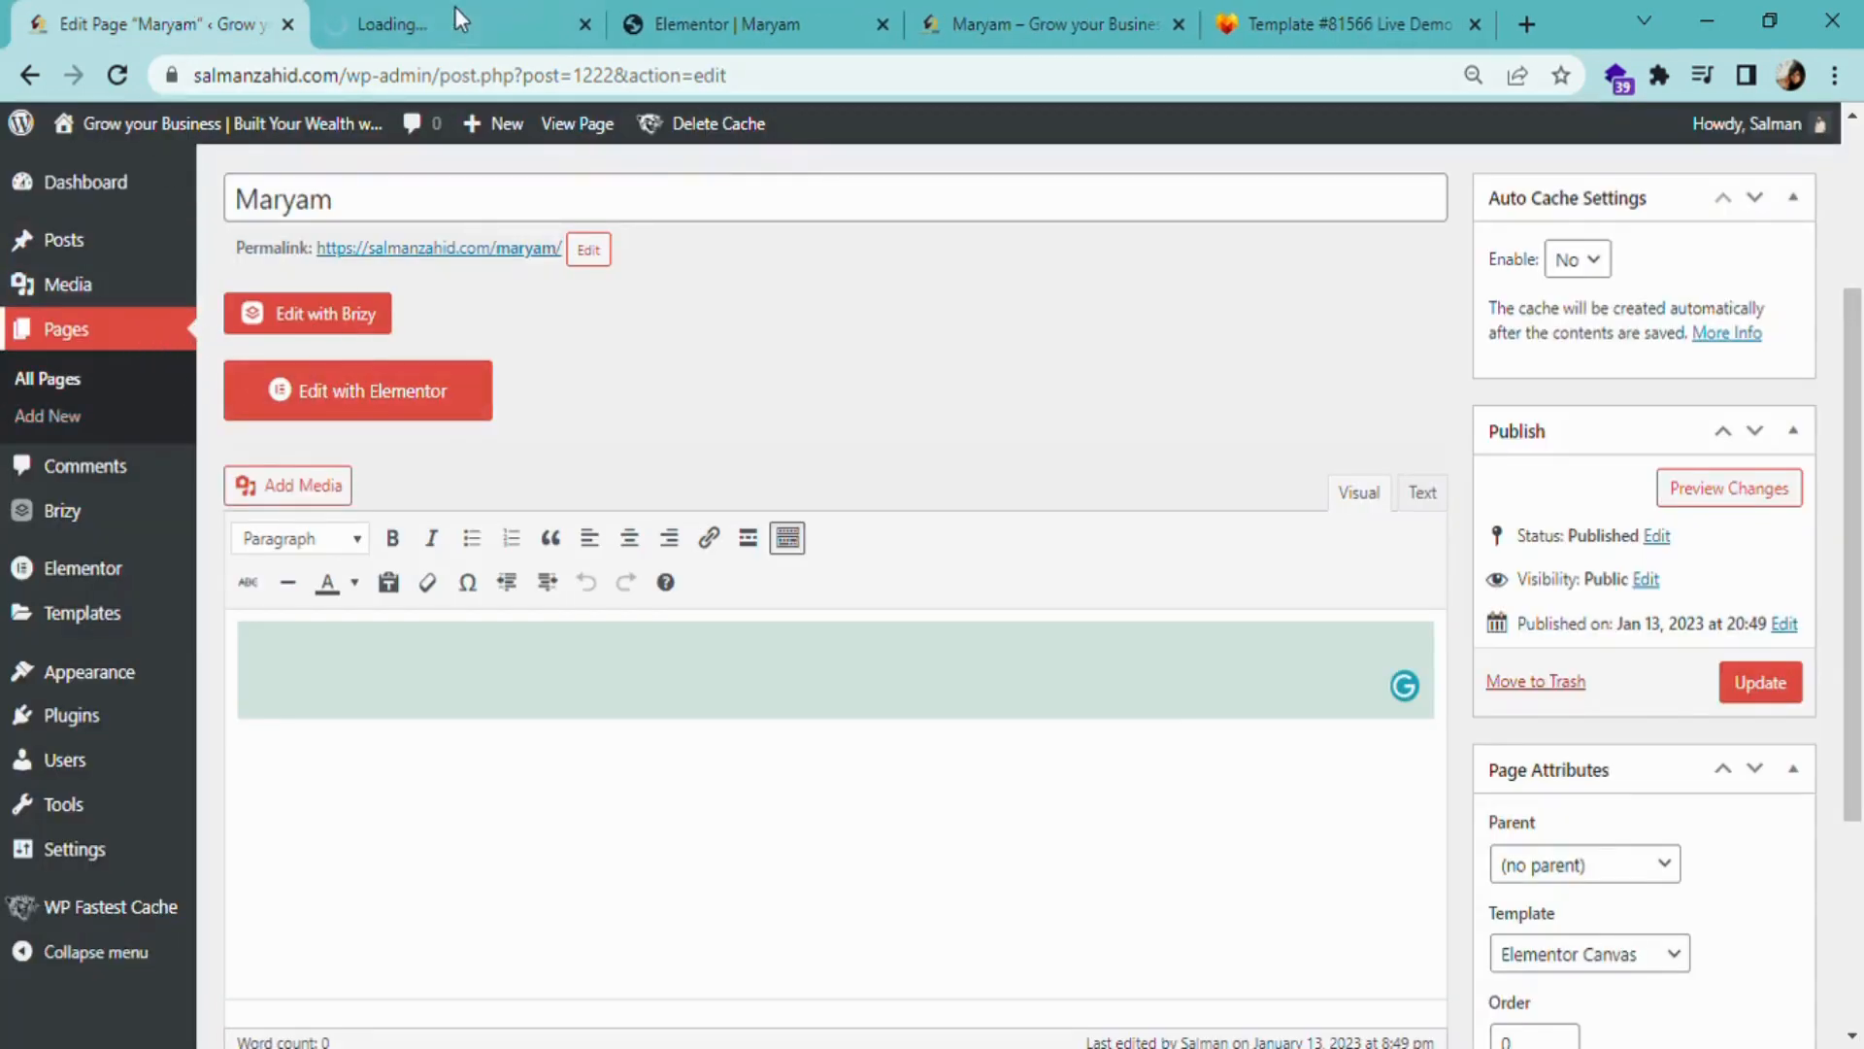
pyautogui.click(454, 17)
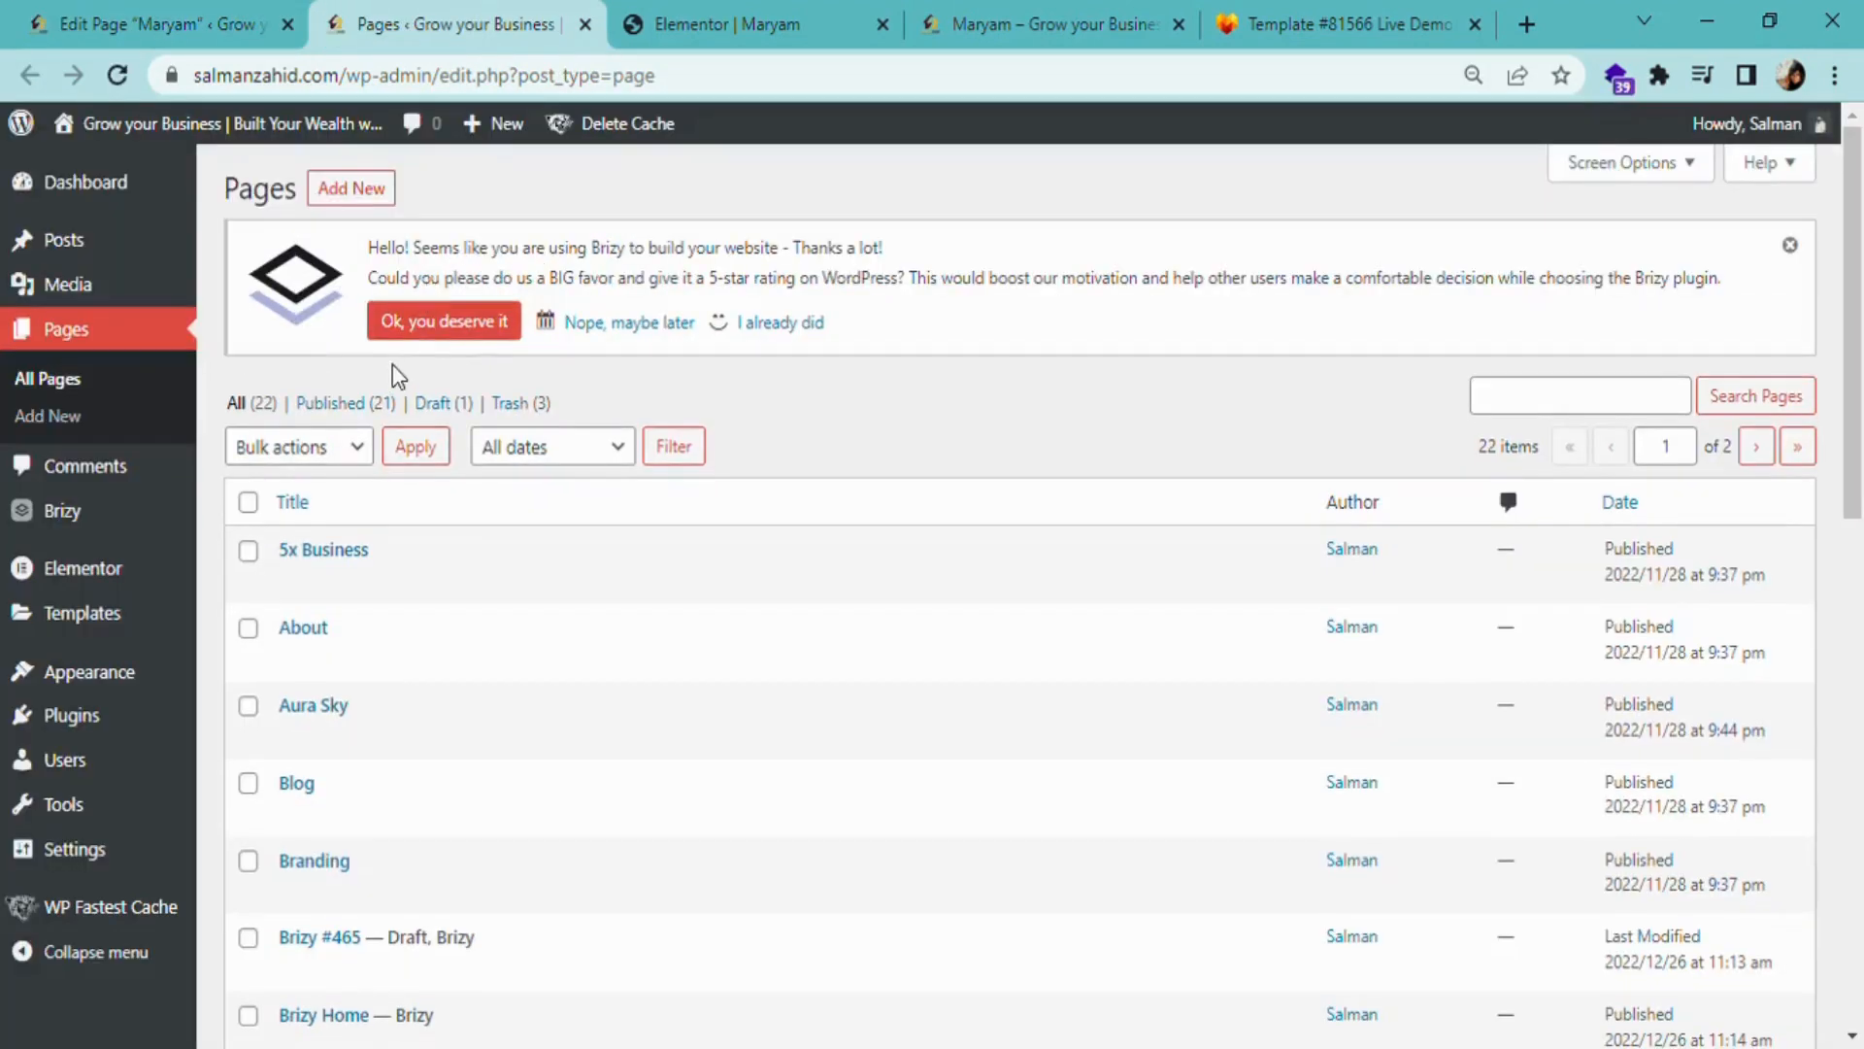
pyautogui.click(356, 198)
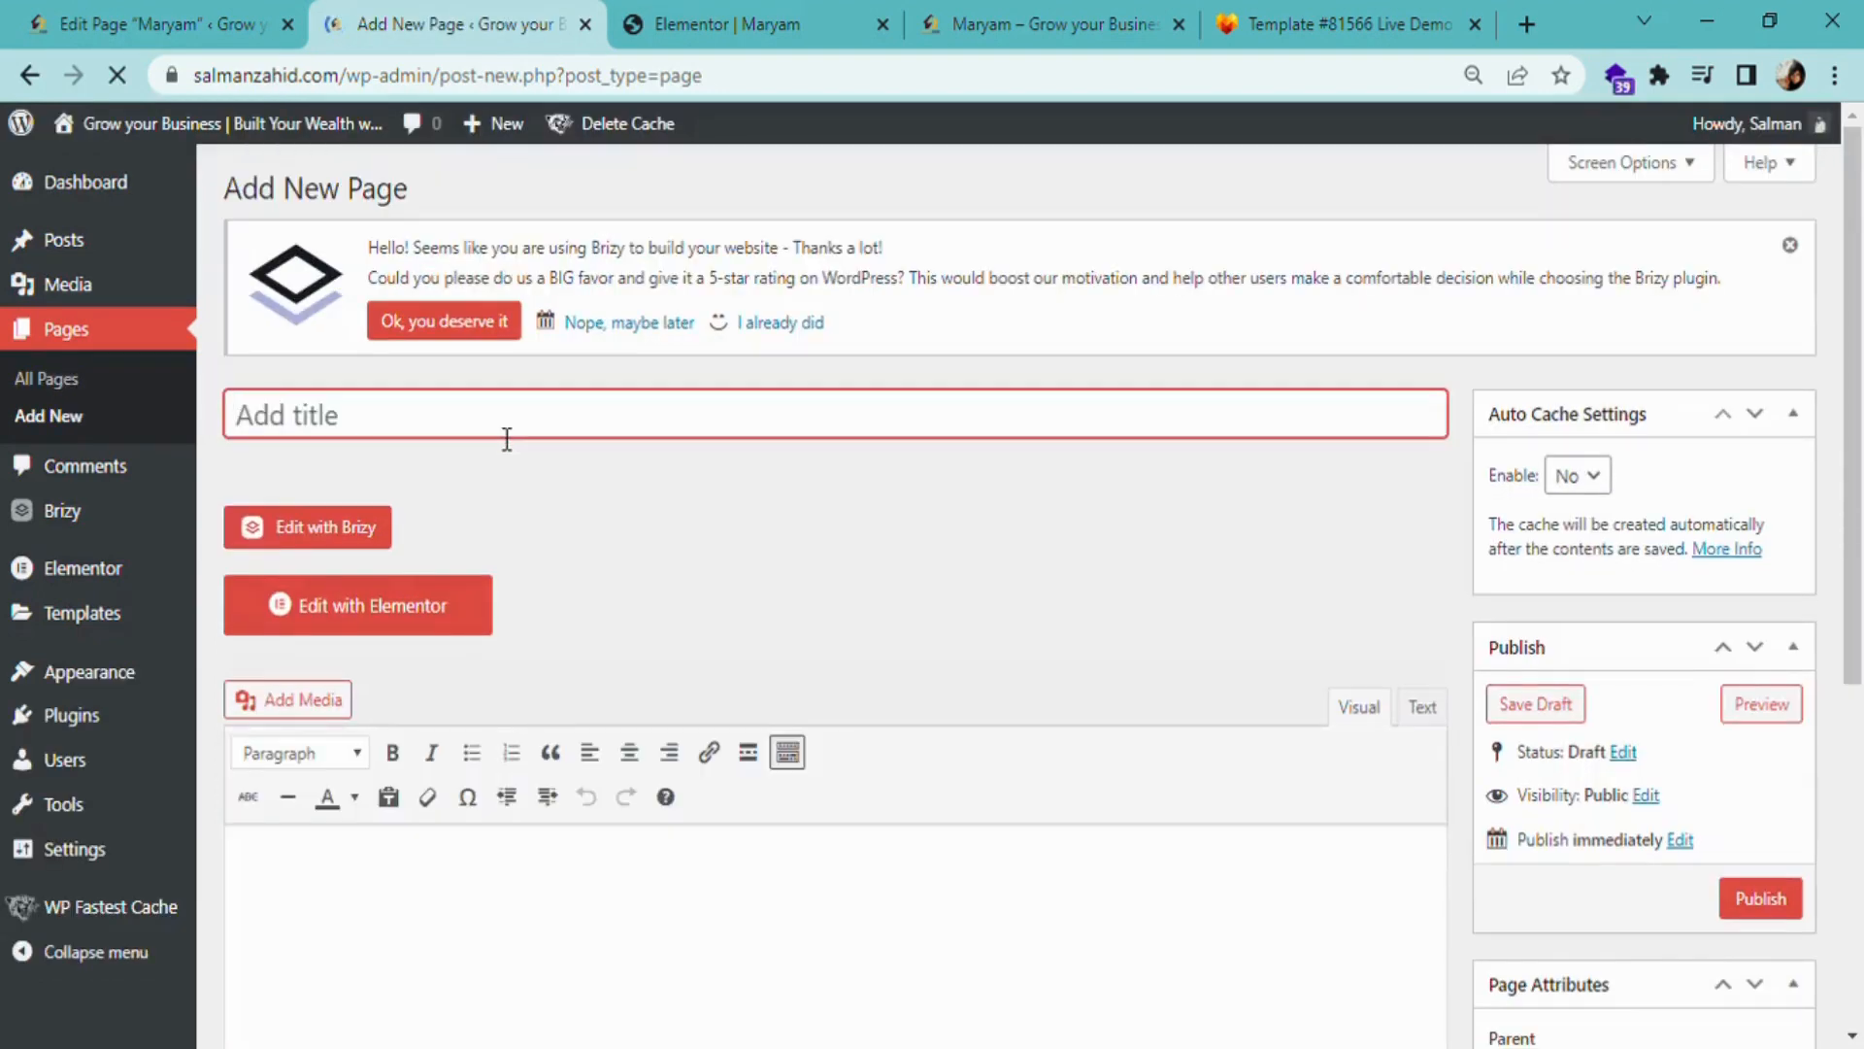
# - Title the new page with the existing page's name followed by 2
pyautogui.write('Mar')
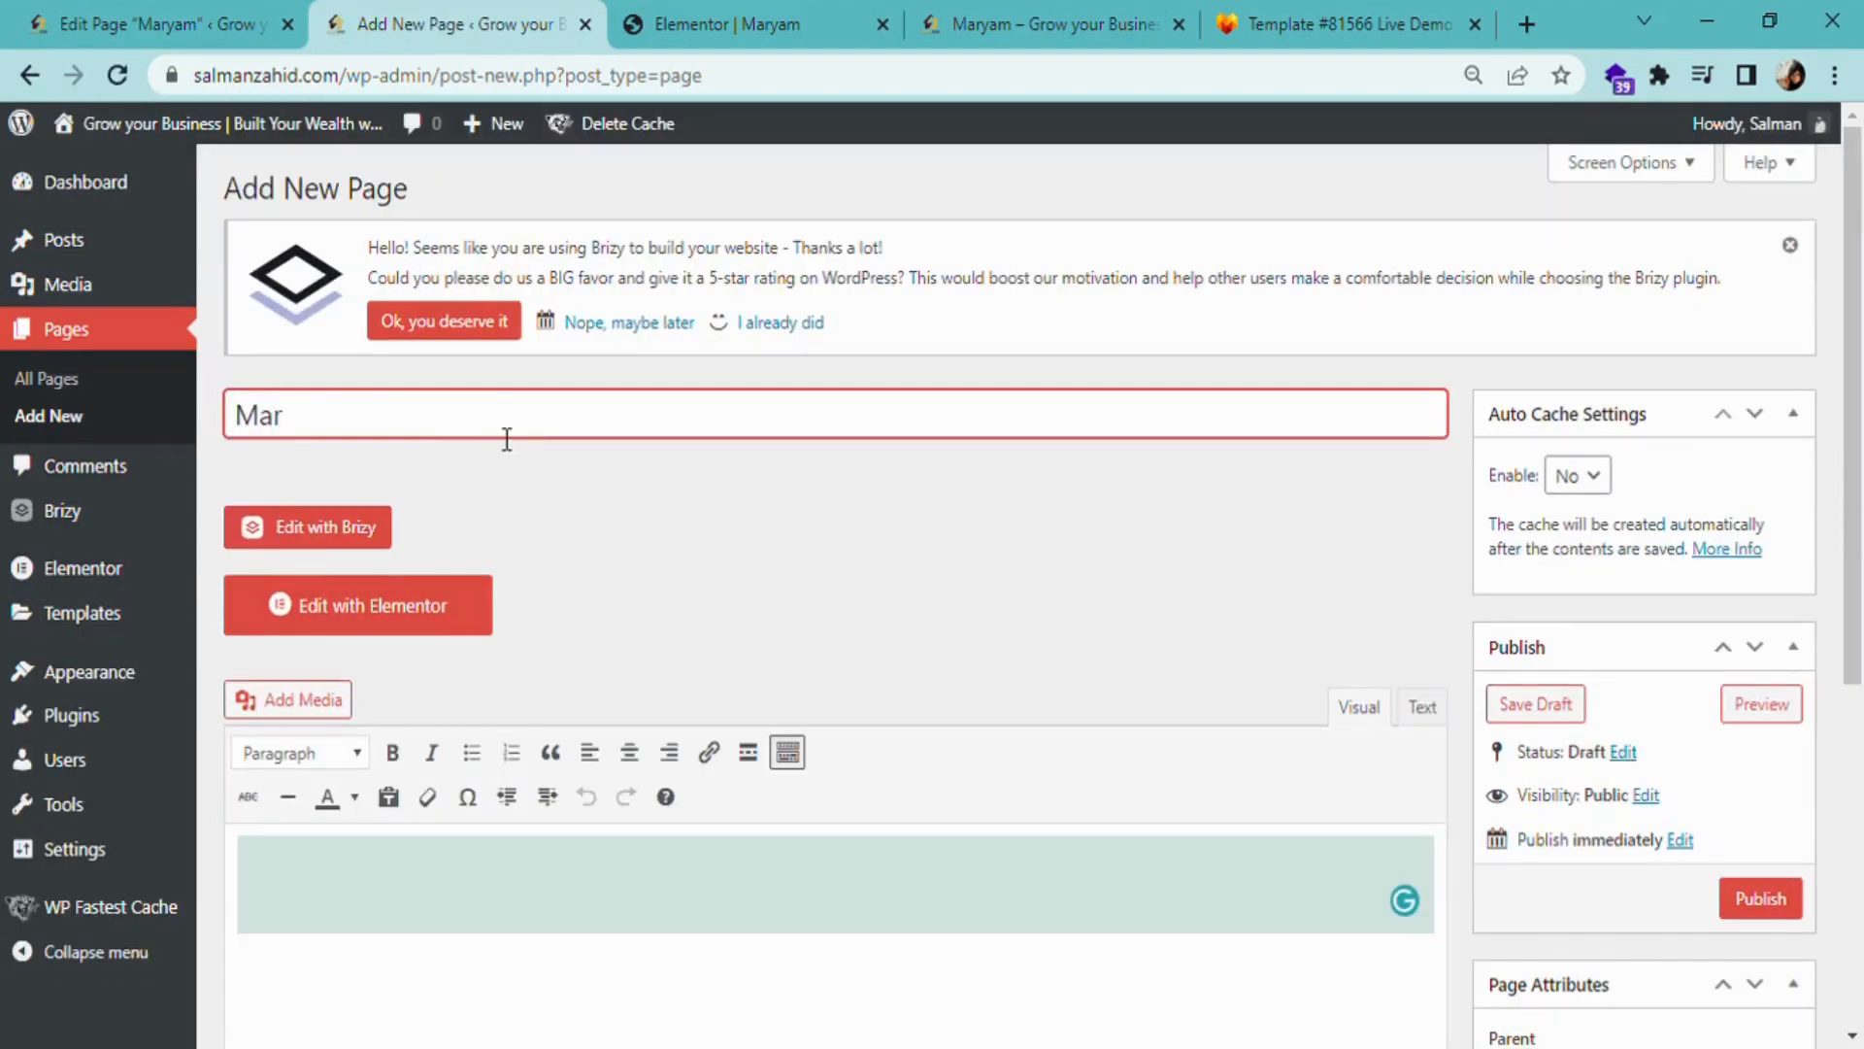
pyautogui.write('yma')
pyautogui.press('BackSpace')
pyautogui.press('BackSpace')
pyautogui.press('BackSpace')
pyautogui.write('am 2')
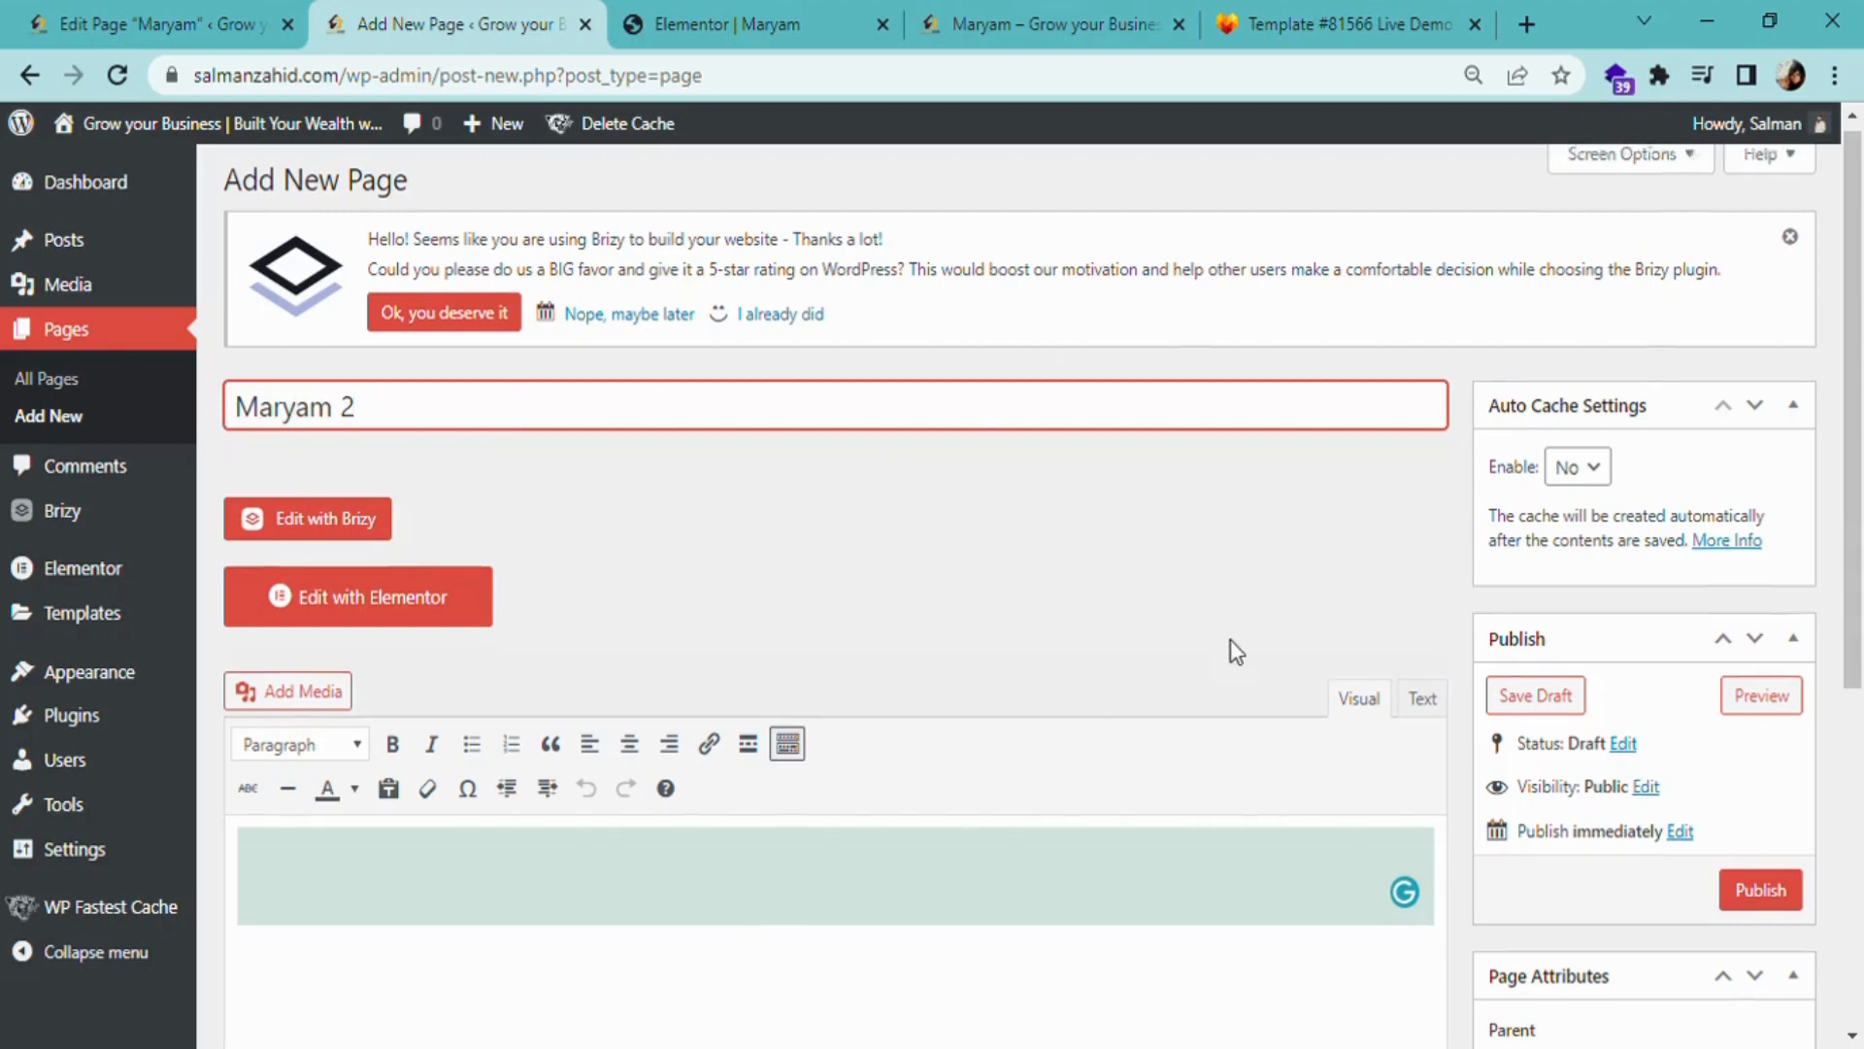
# - Set the new page's template to Elementor Canvas
pyautogui.scroll(-3, 1793, 784)
pyautogui.scroll(-3, 1792, 784)
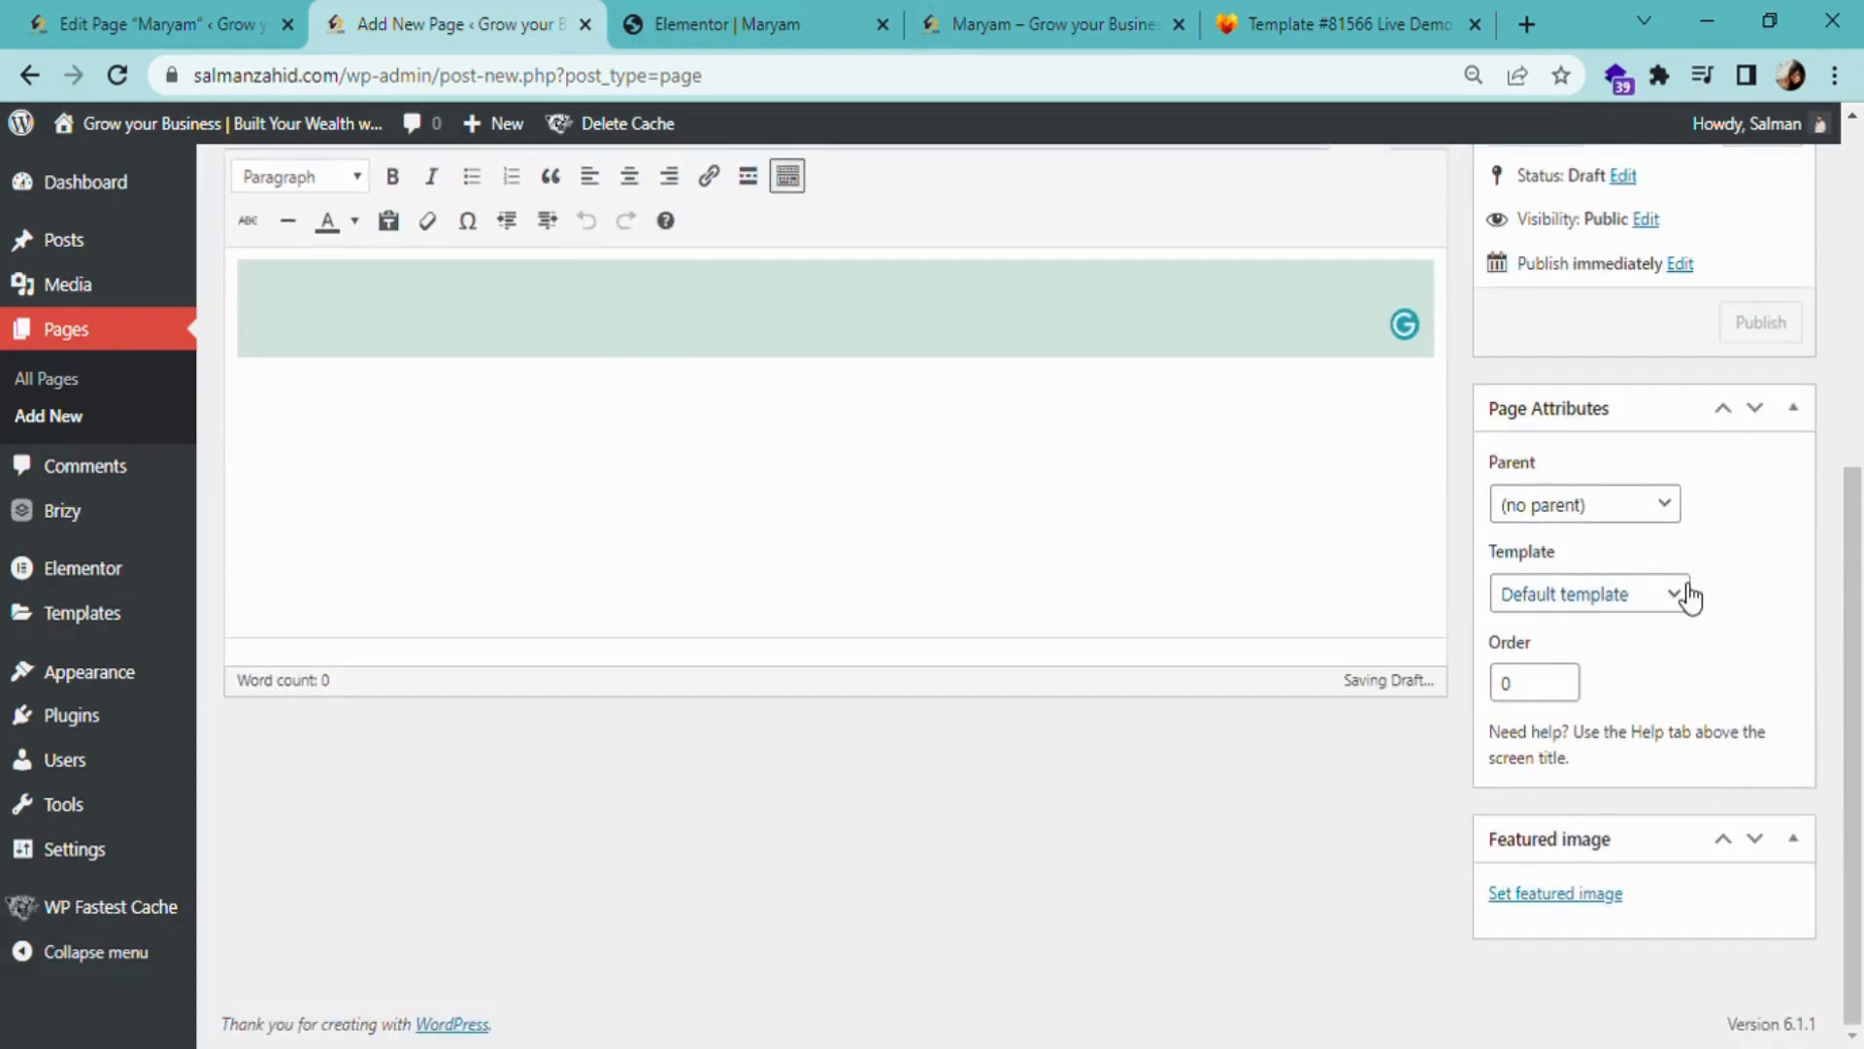
pyautogui.click(1684, 594)
pyautogui.click(1651, 686)
pyautogui.scroll(4, 1708, 694)
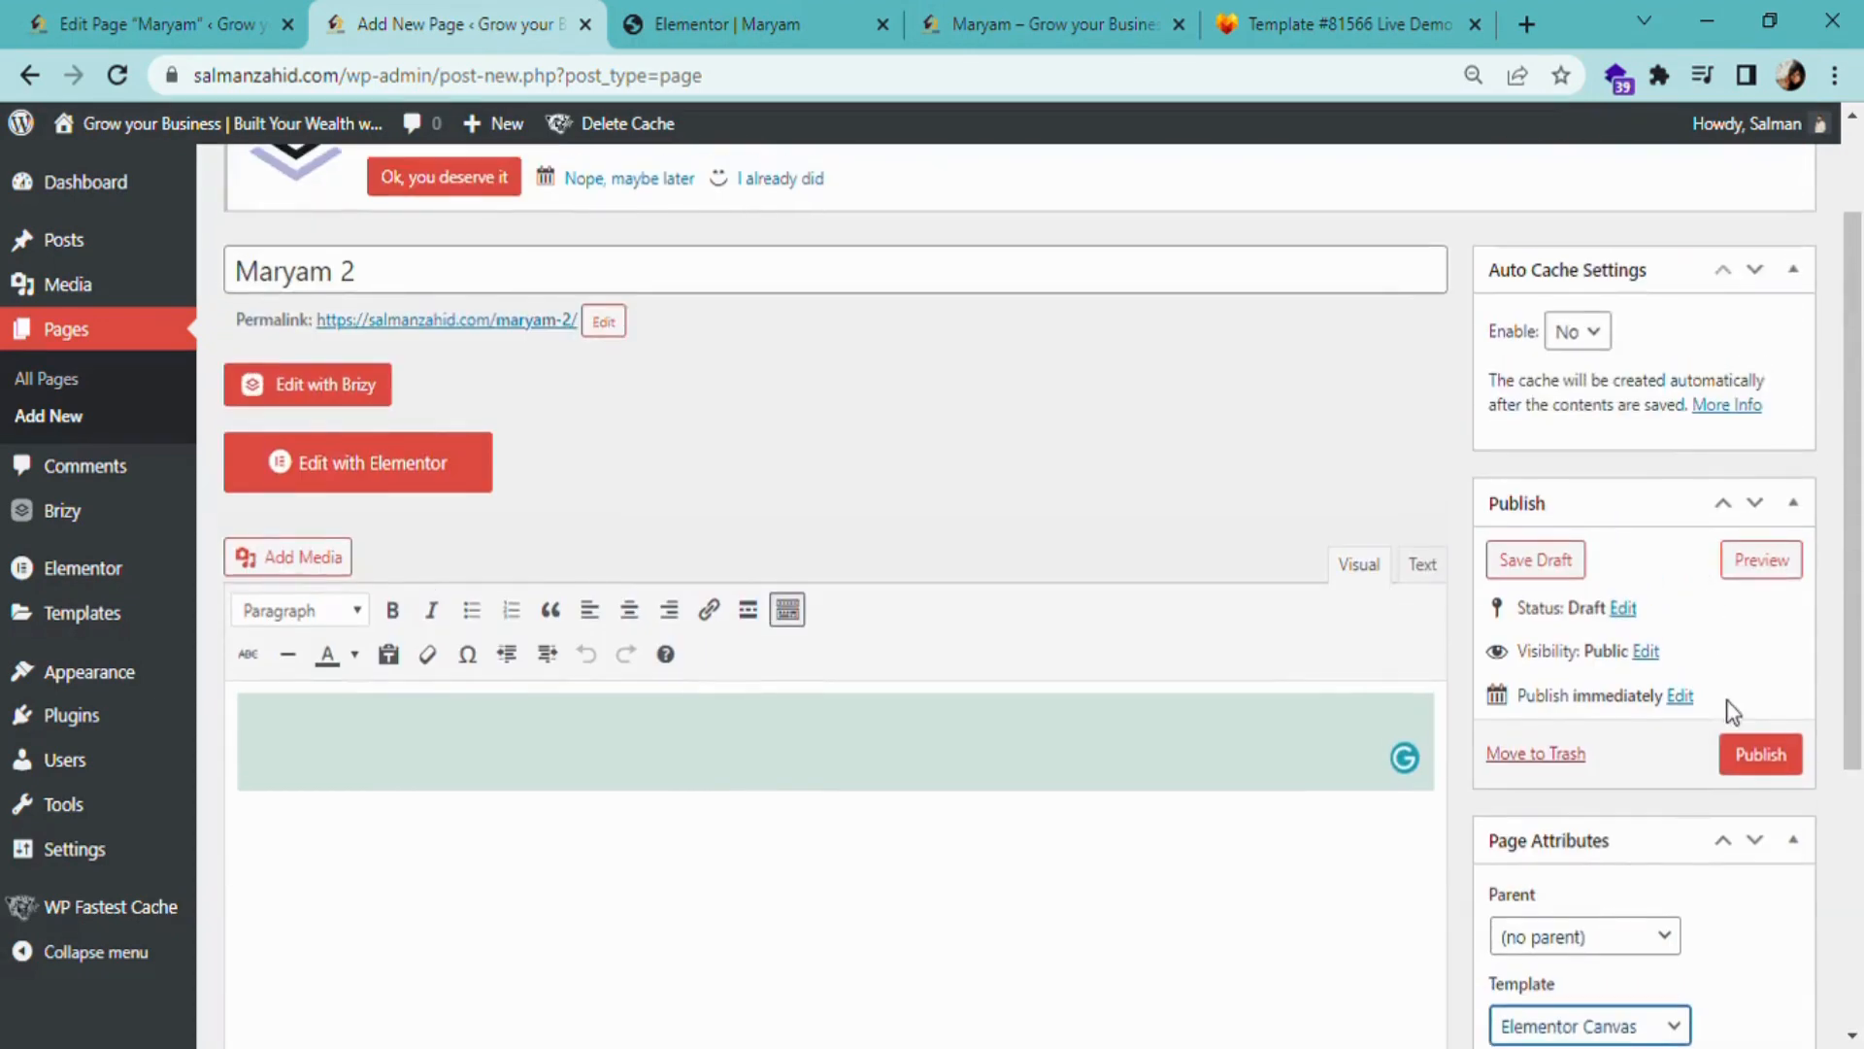
# - Publish the new page and open it in the Elementor editor
pyautogui.click(1776, 756)
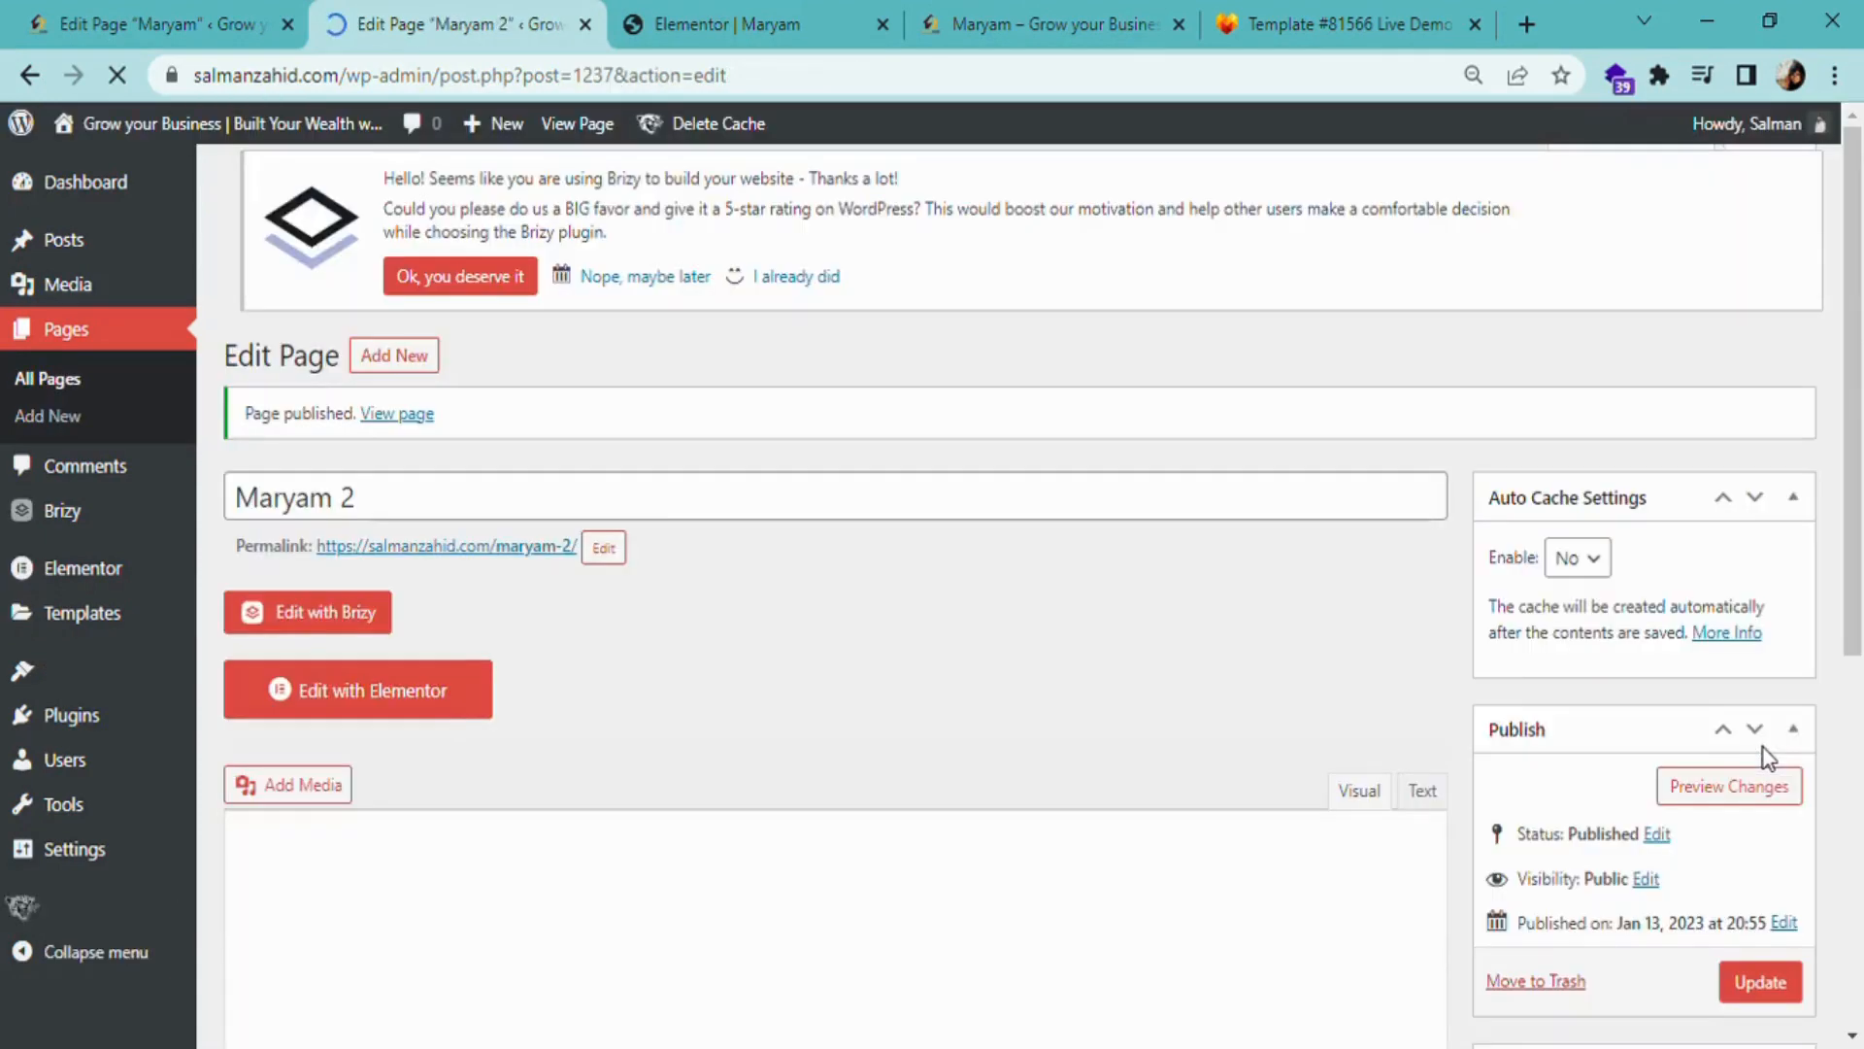
pyautogui.scroll(-4, 347, 682)
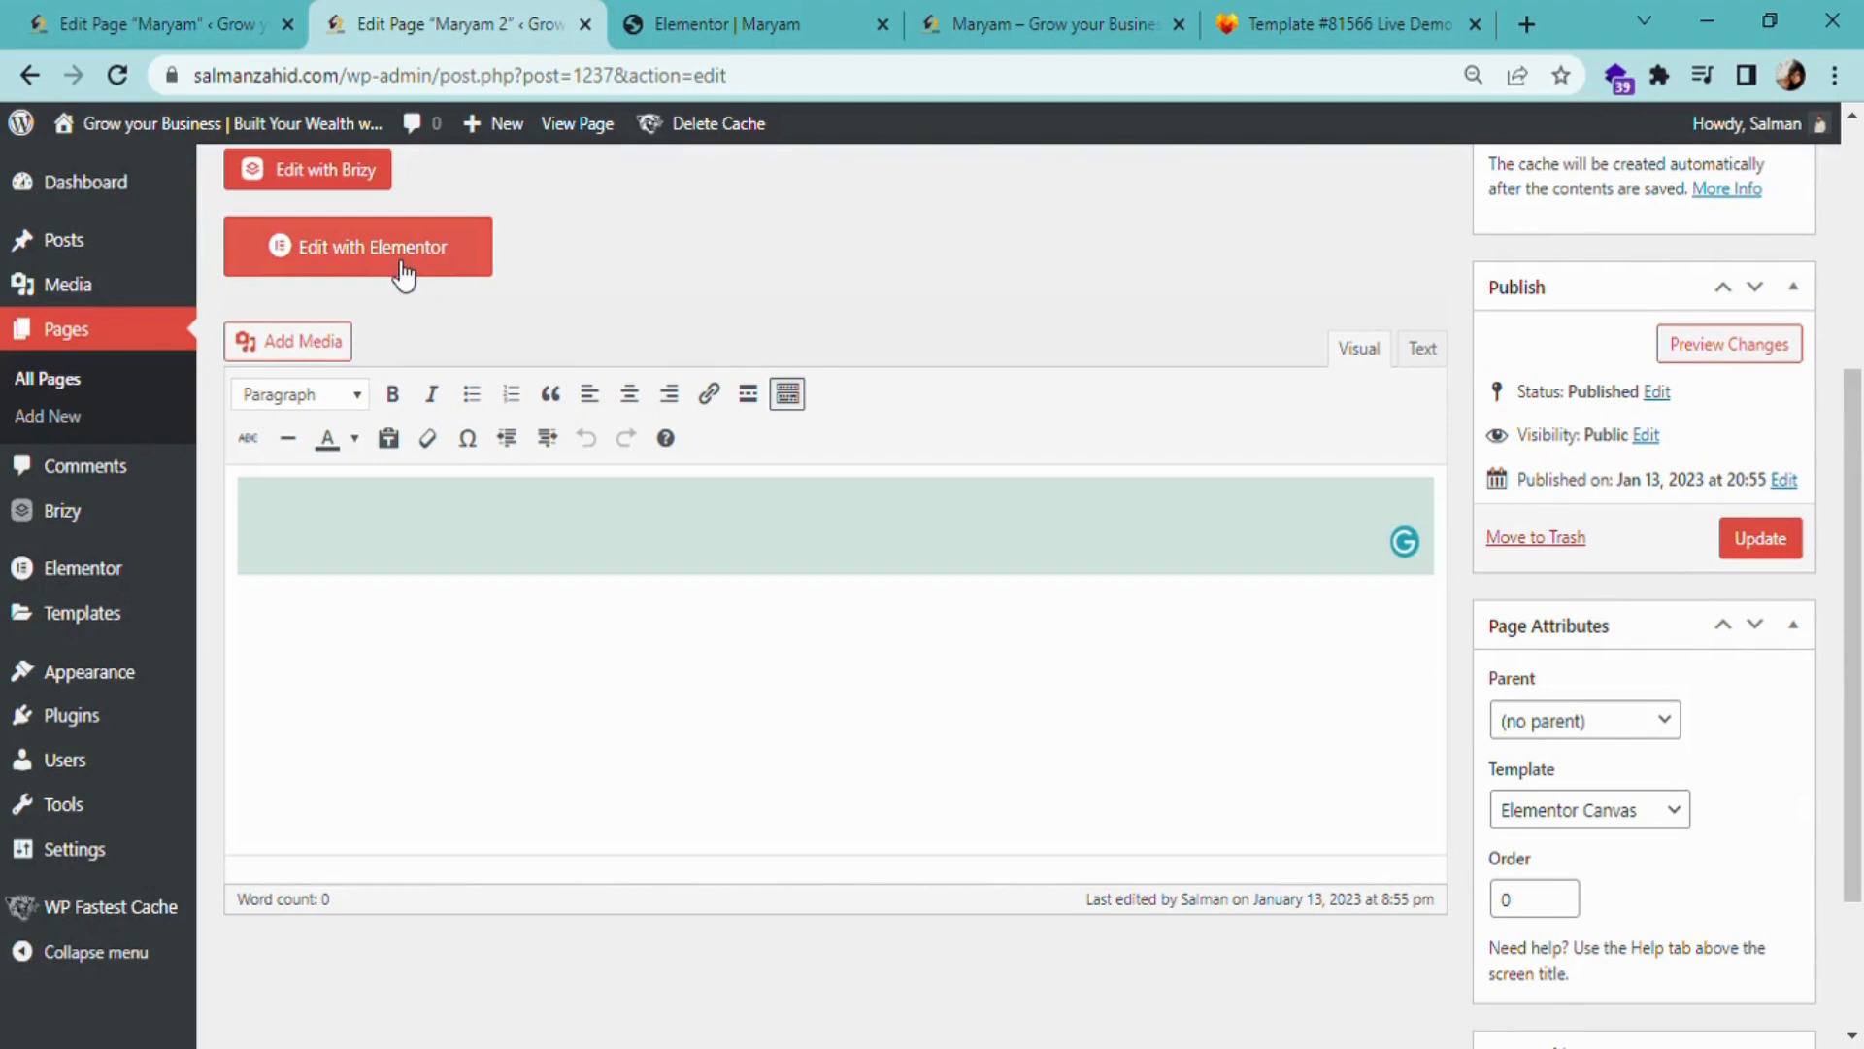
pyautogui.click(400, 262)
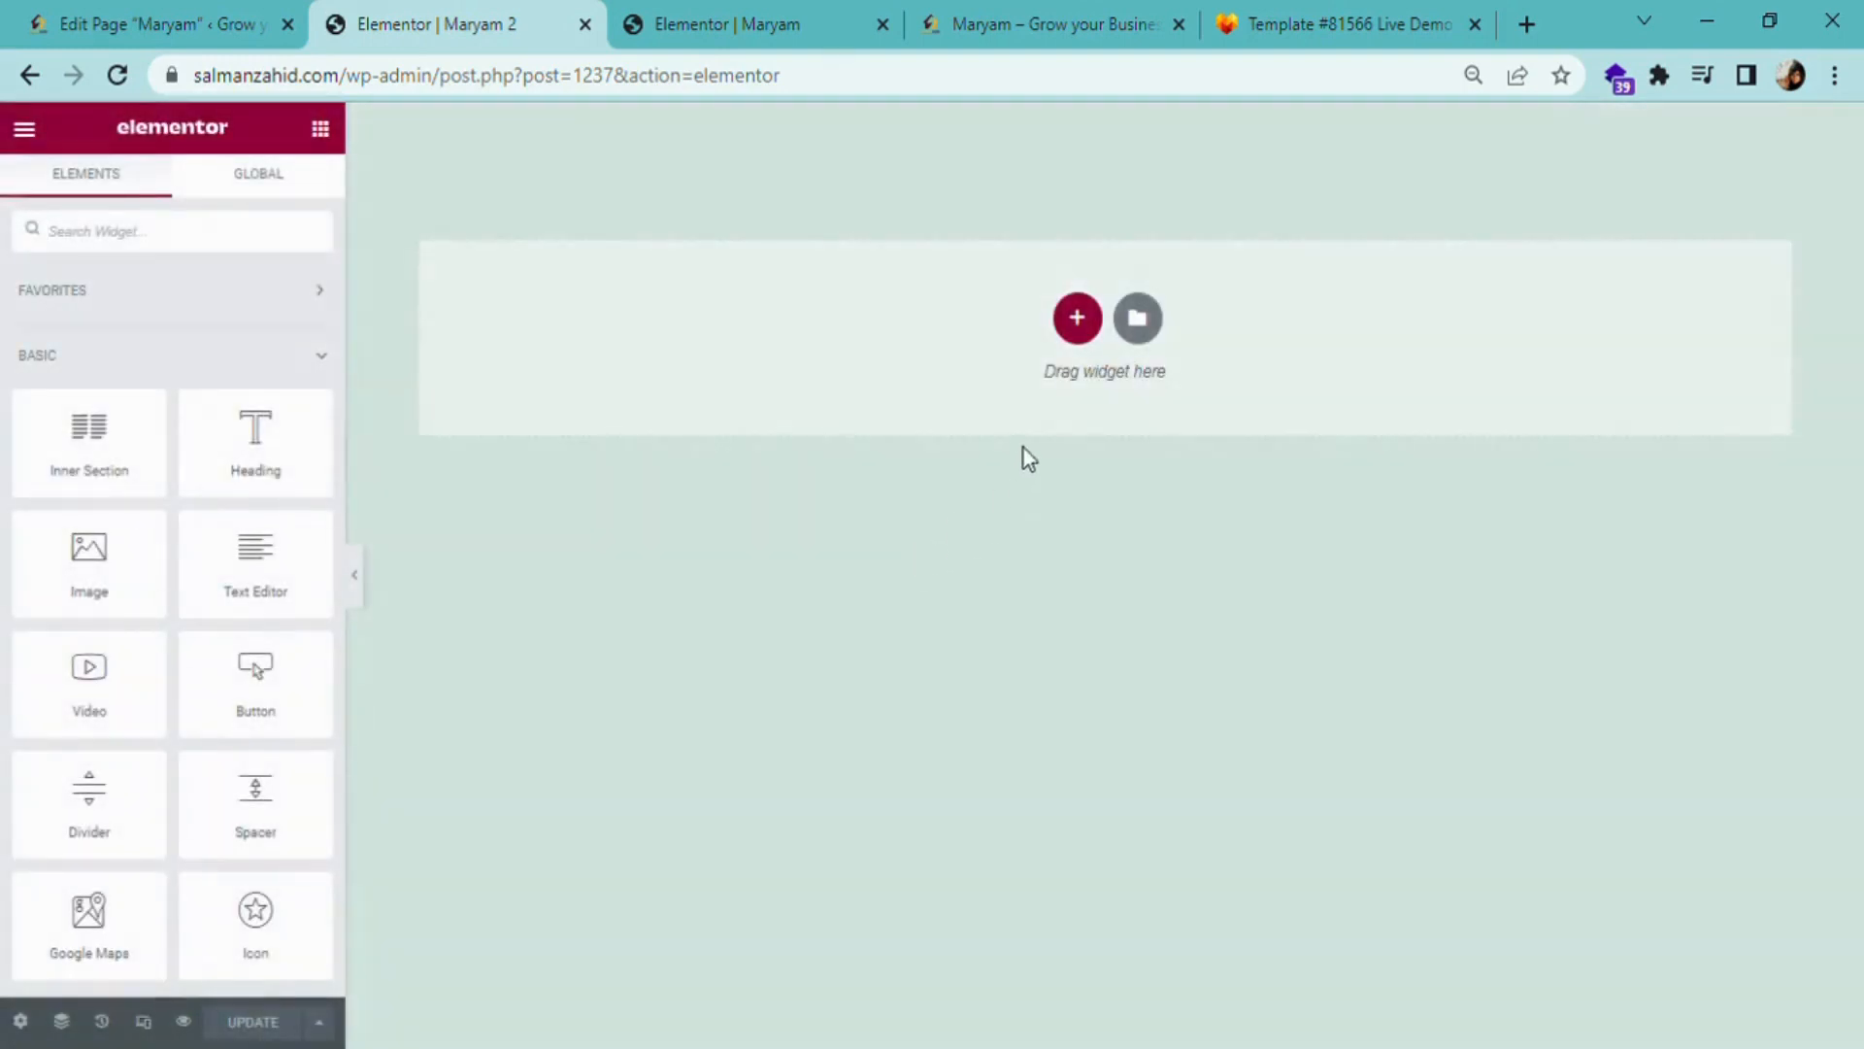
# - Add a single-column section, unlink its margin values and set the top margin to 90 px
pyautogui.click(1077, 320)
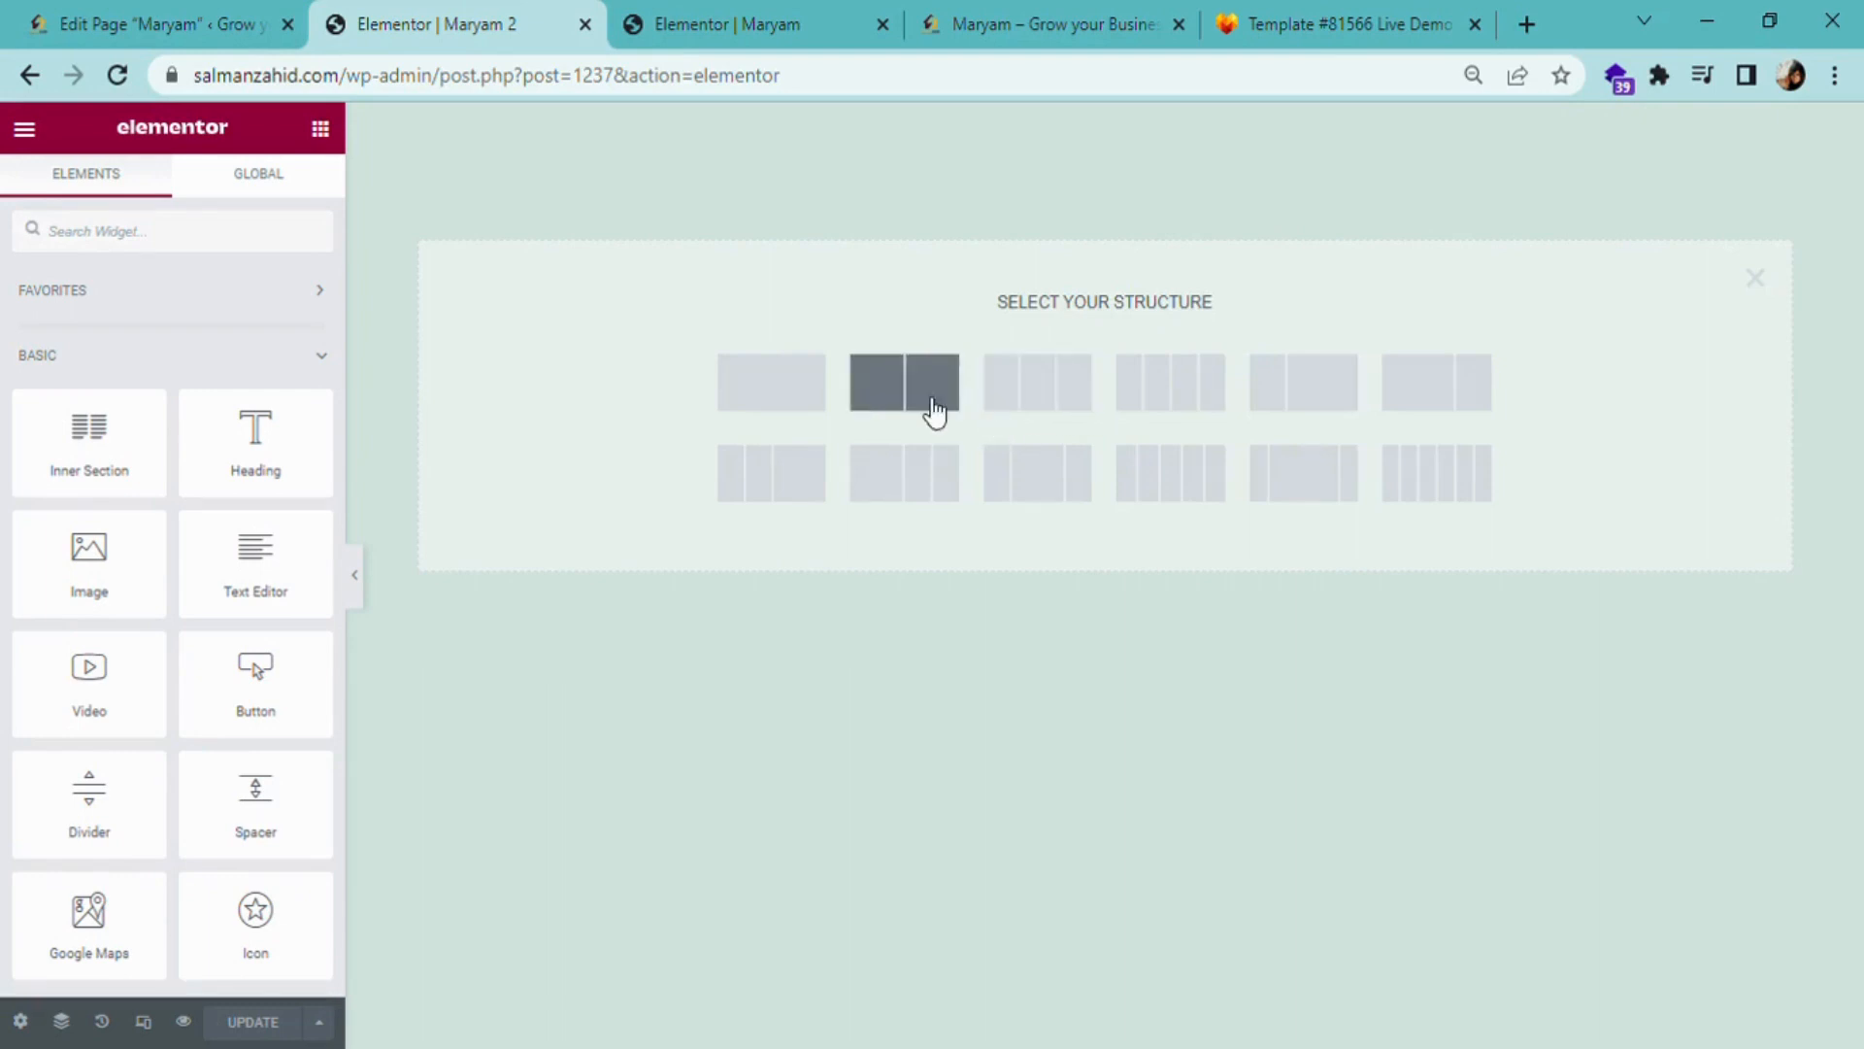
pyautogui.click(804, 410)
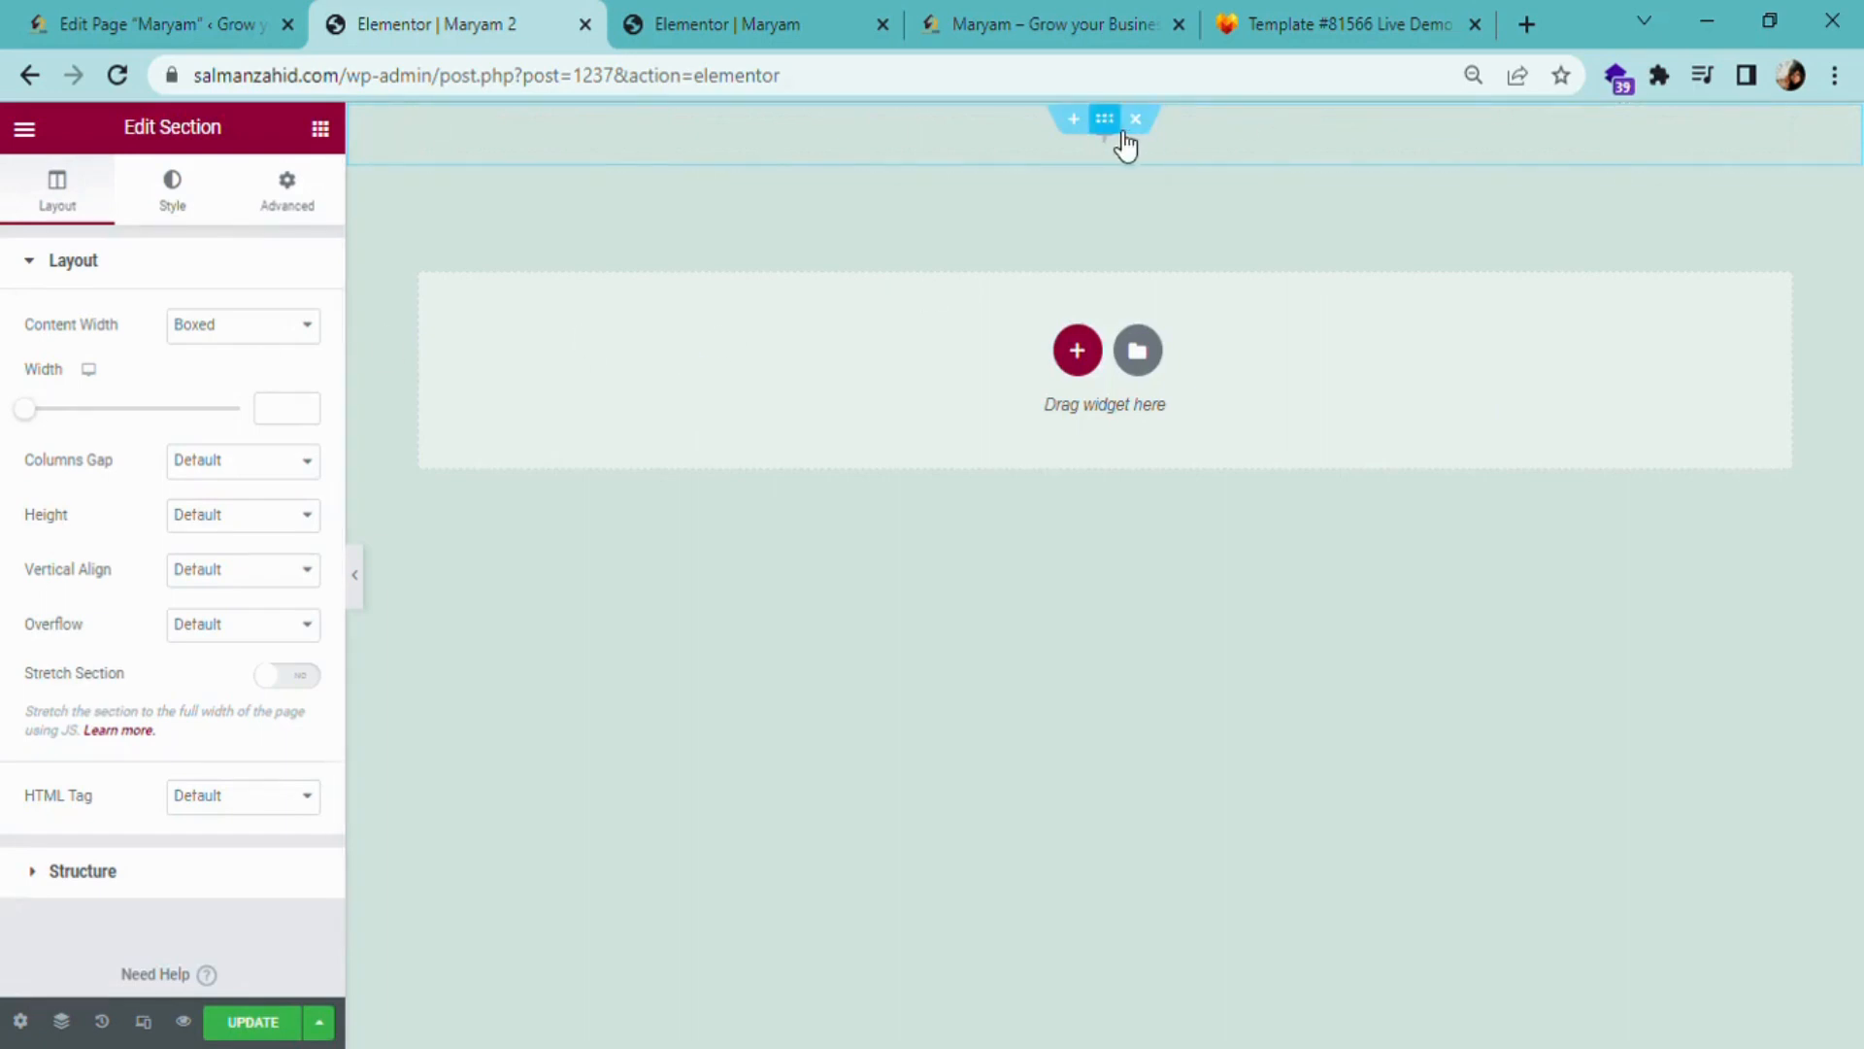
pyautogui.click(309, 191)
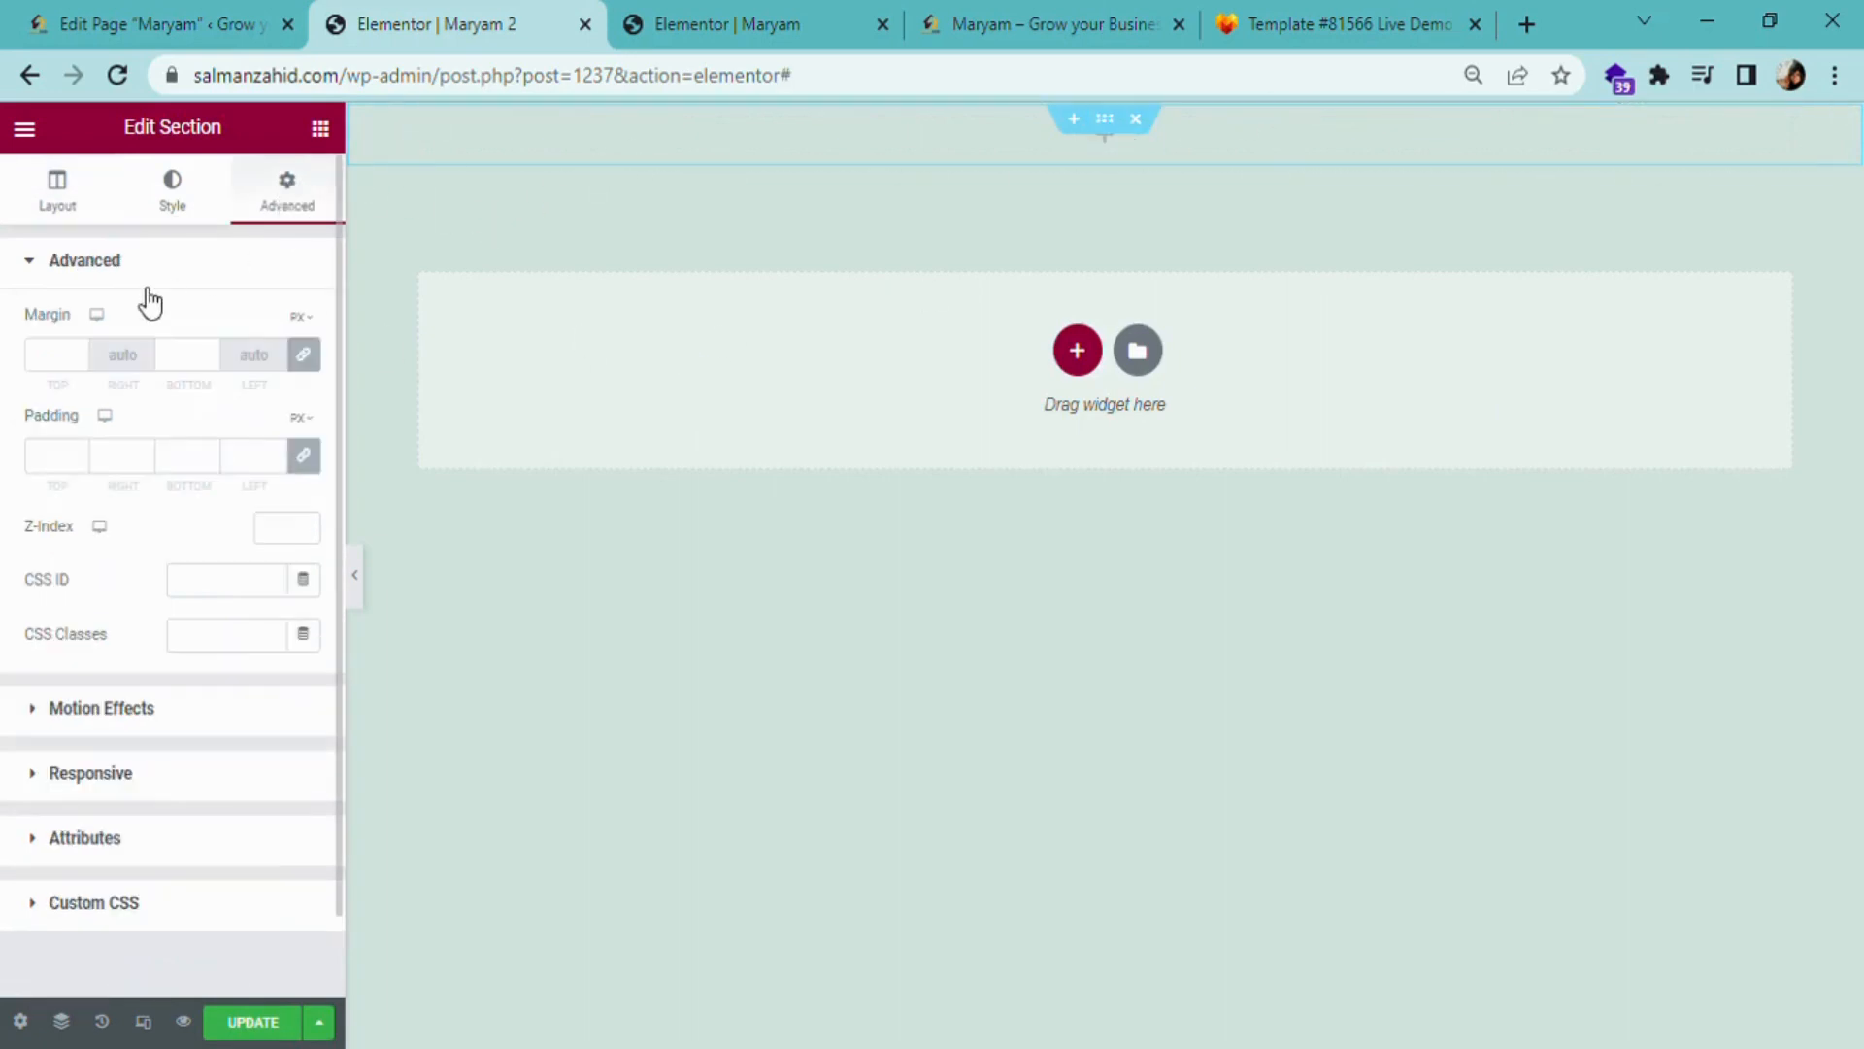
pyautogui.click(304, 358)
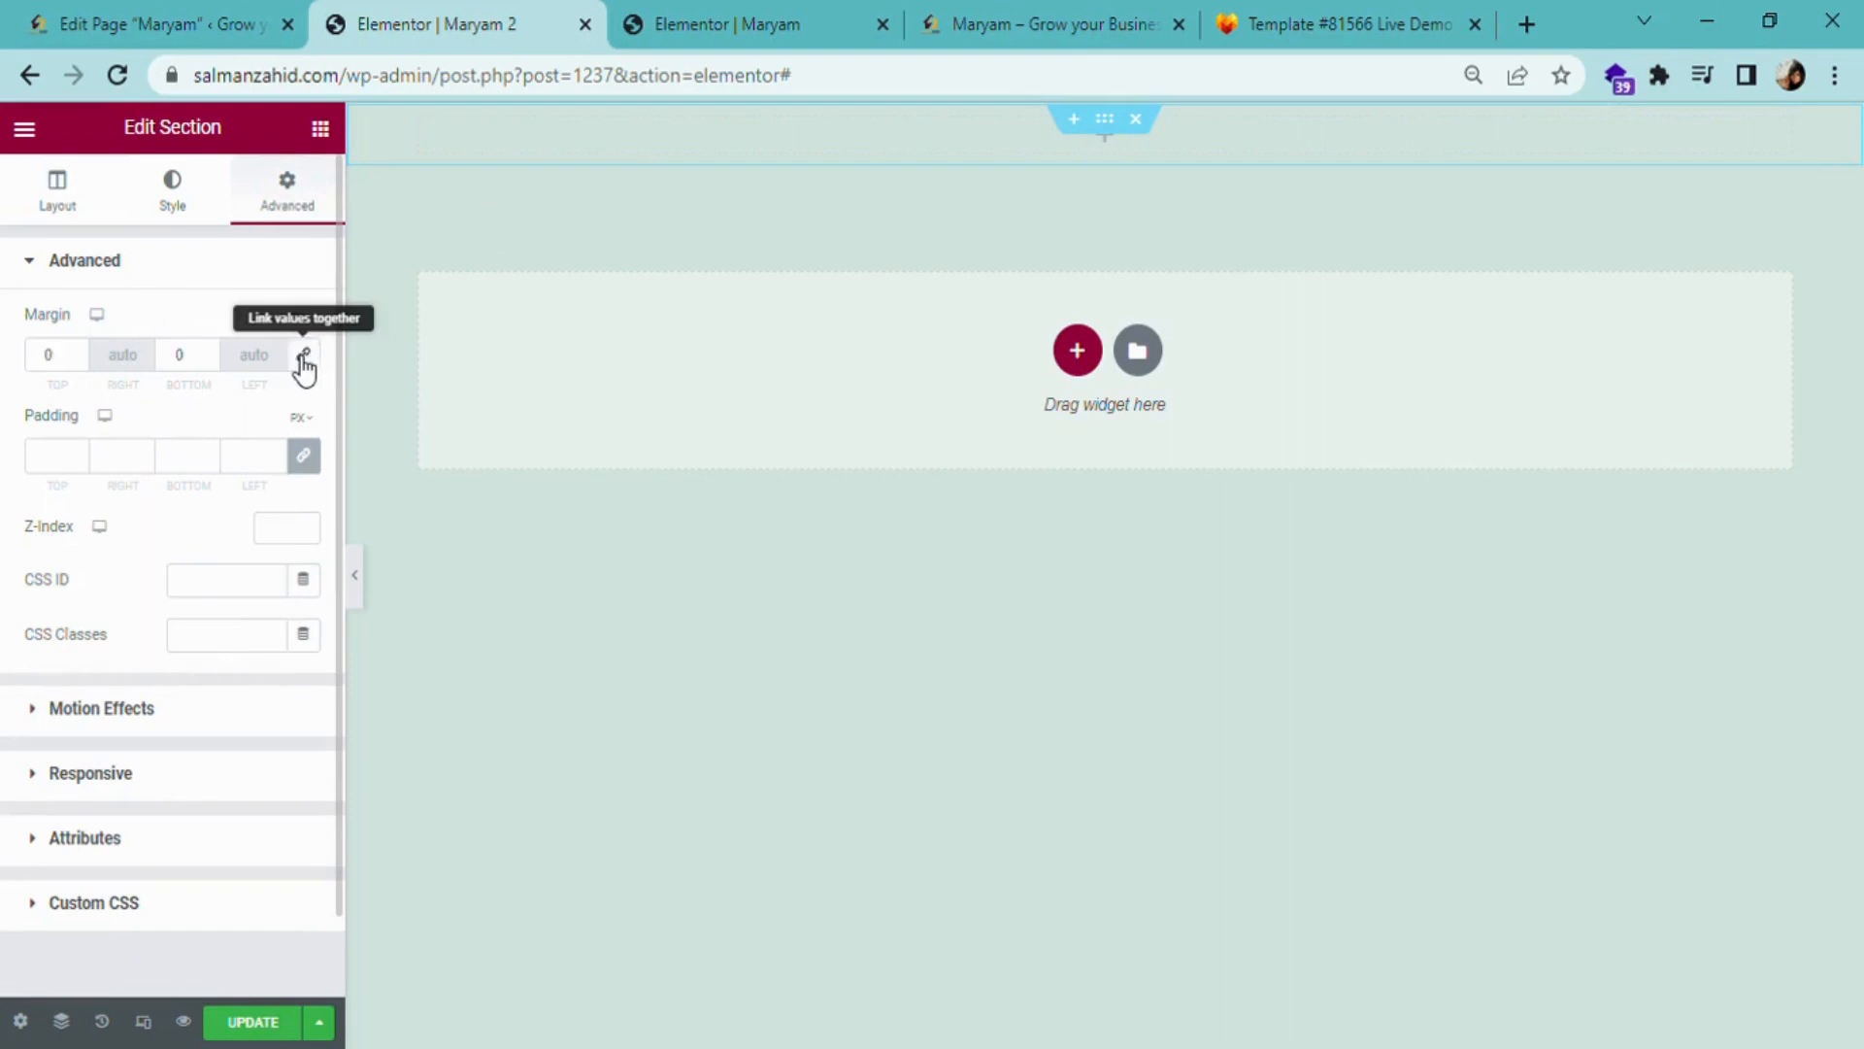
pyautogui.click(304, 355)
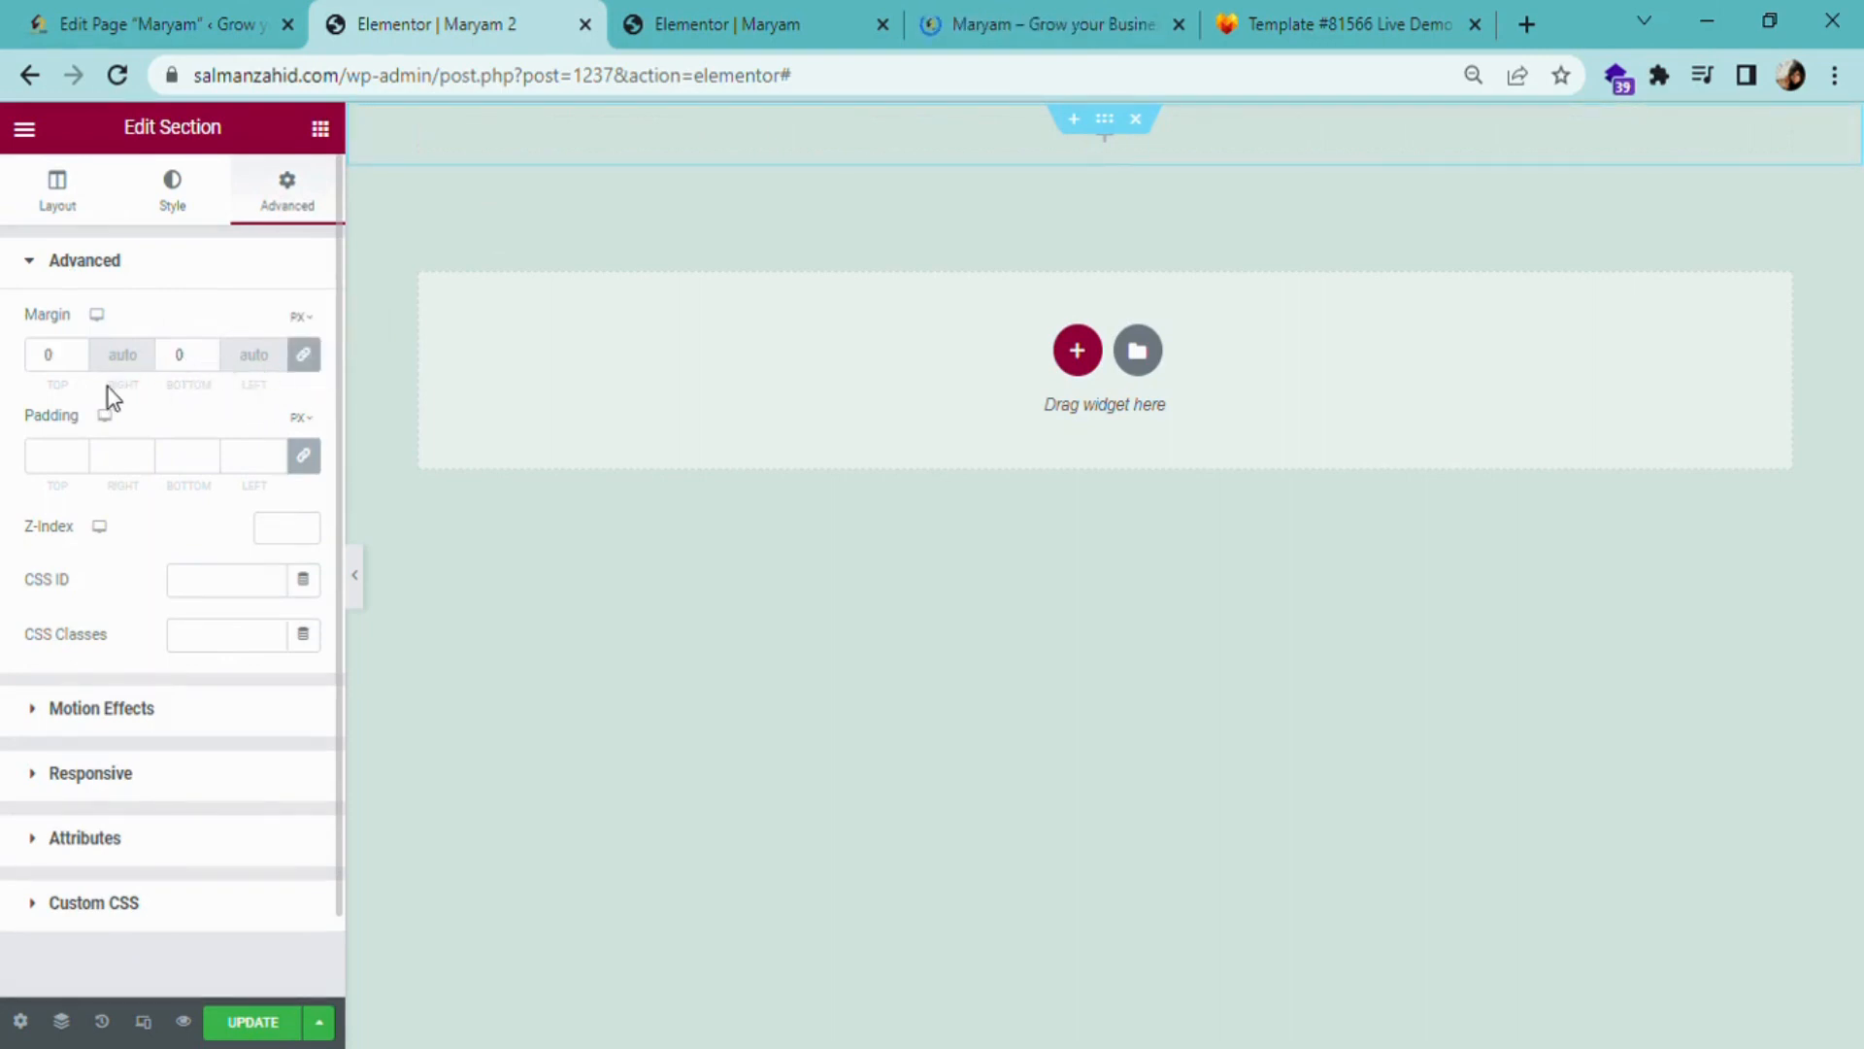
pyautogui.click(317, 364)
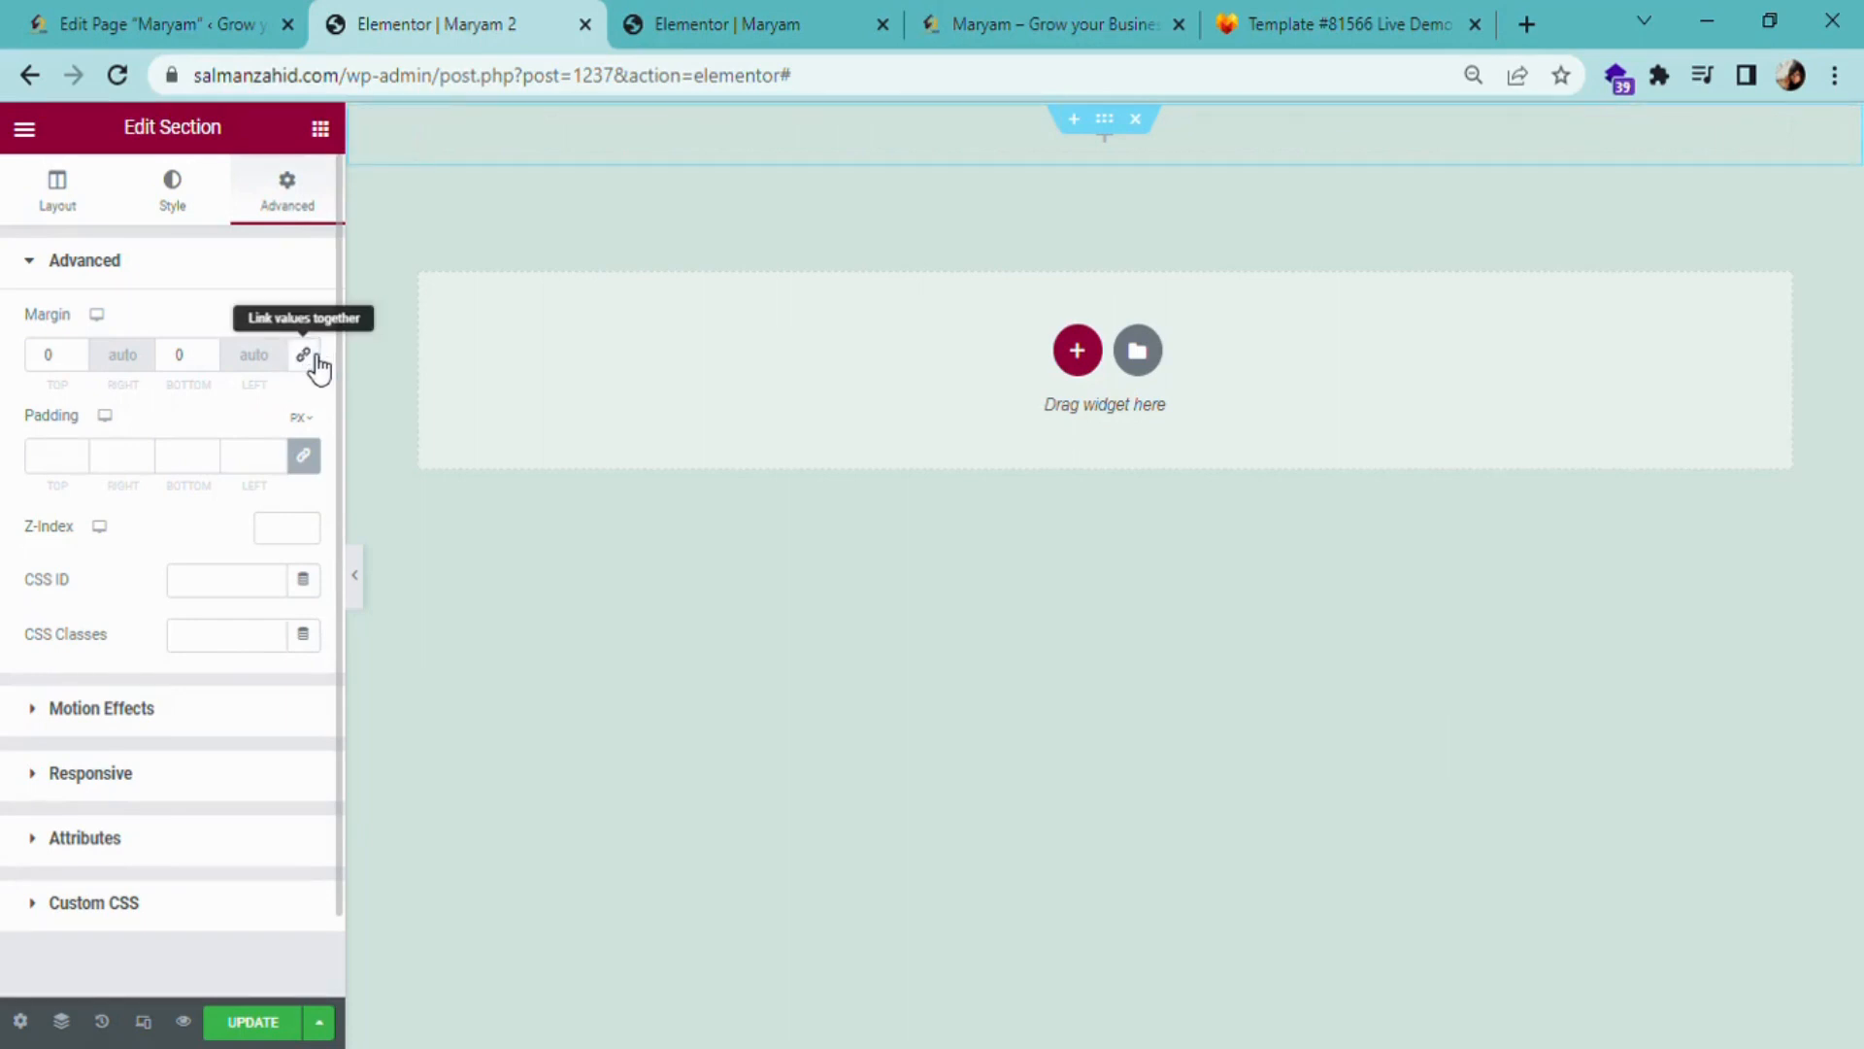
pyautogui.click(78, 352)
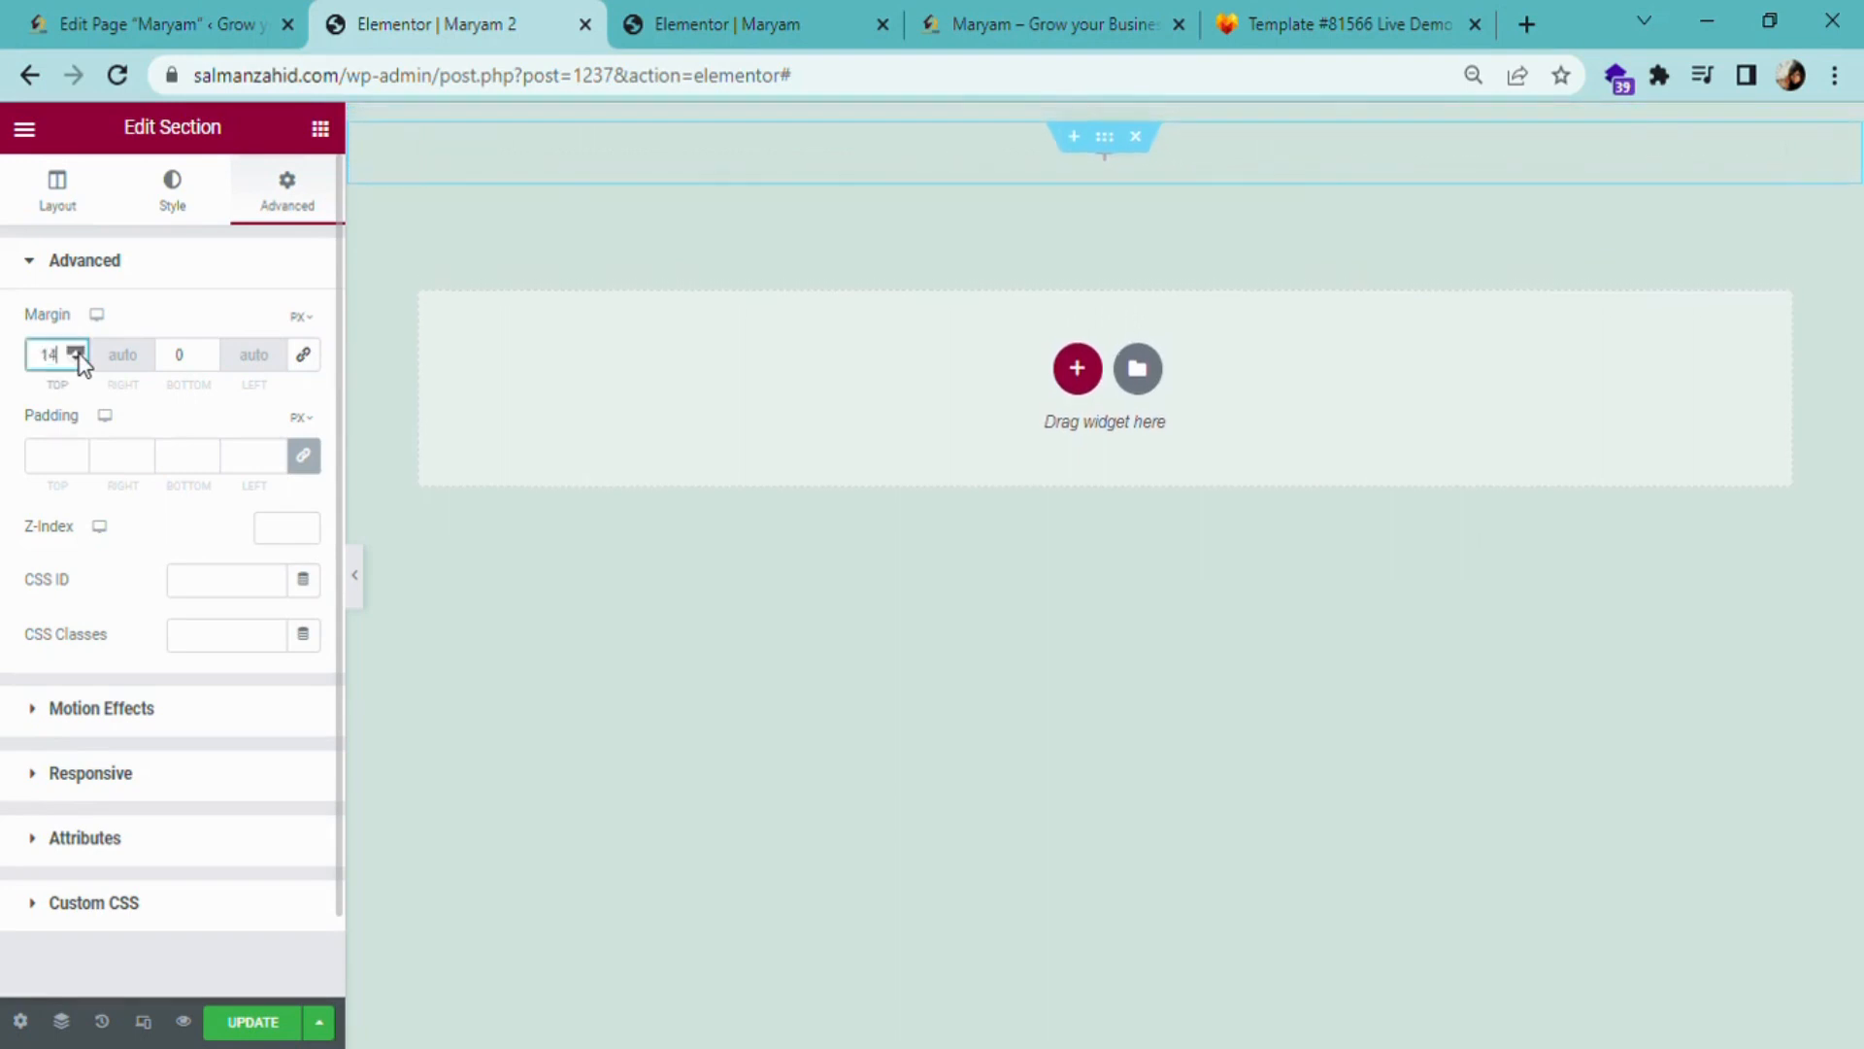
pyautogui.moveTo(78, 354); pyautogui.dragTo(79, 354)
pyautogui.moveTo(79, 353); pyautogui.dragTo(80, 354)
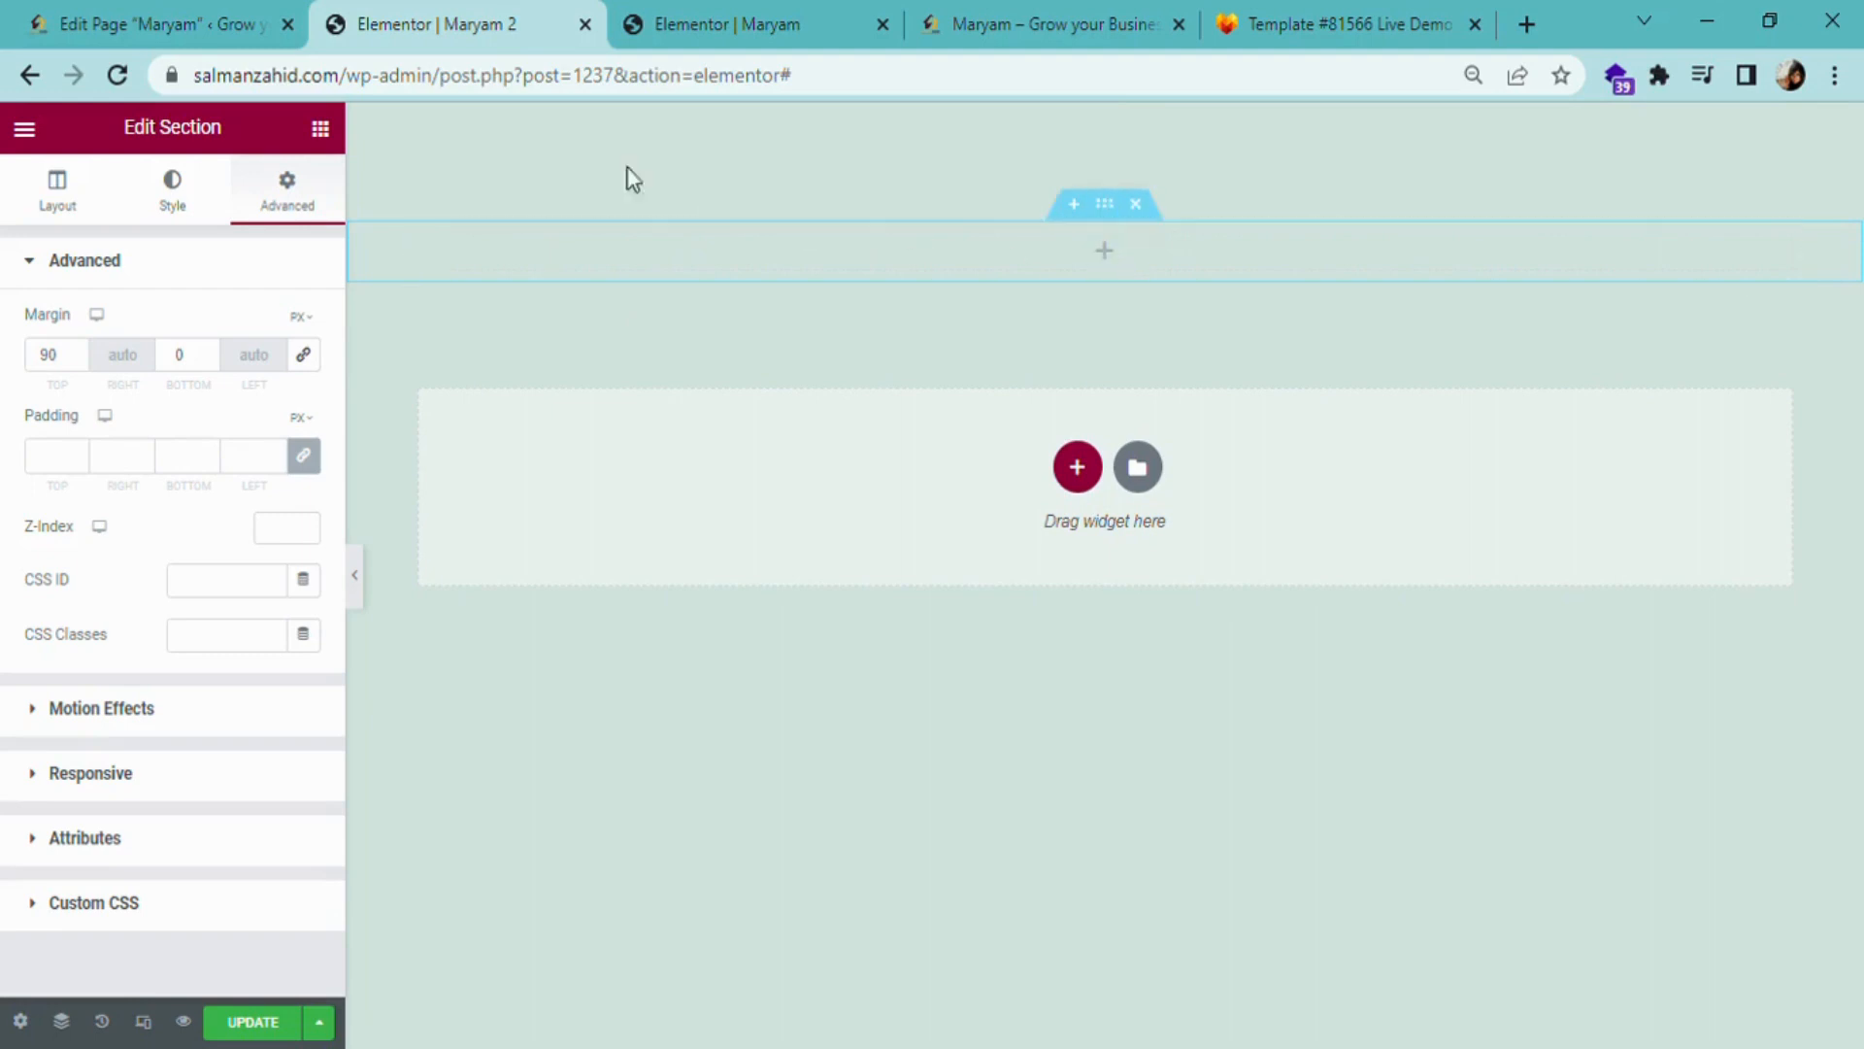
# - Insert an Inner Section into the new section and duplicate its first column to make three columns
pyautogui.click(321, 128)
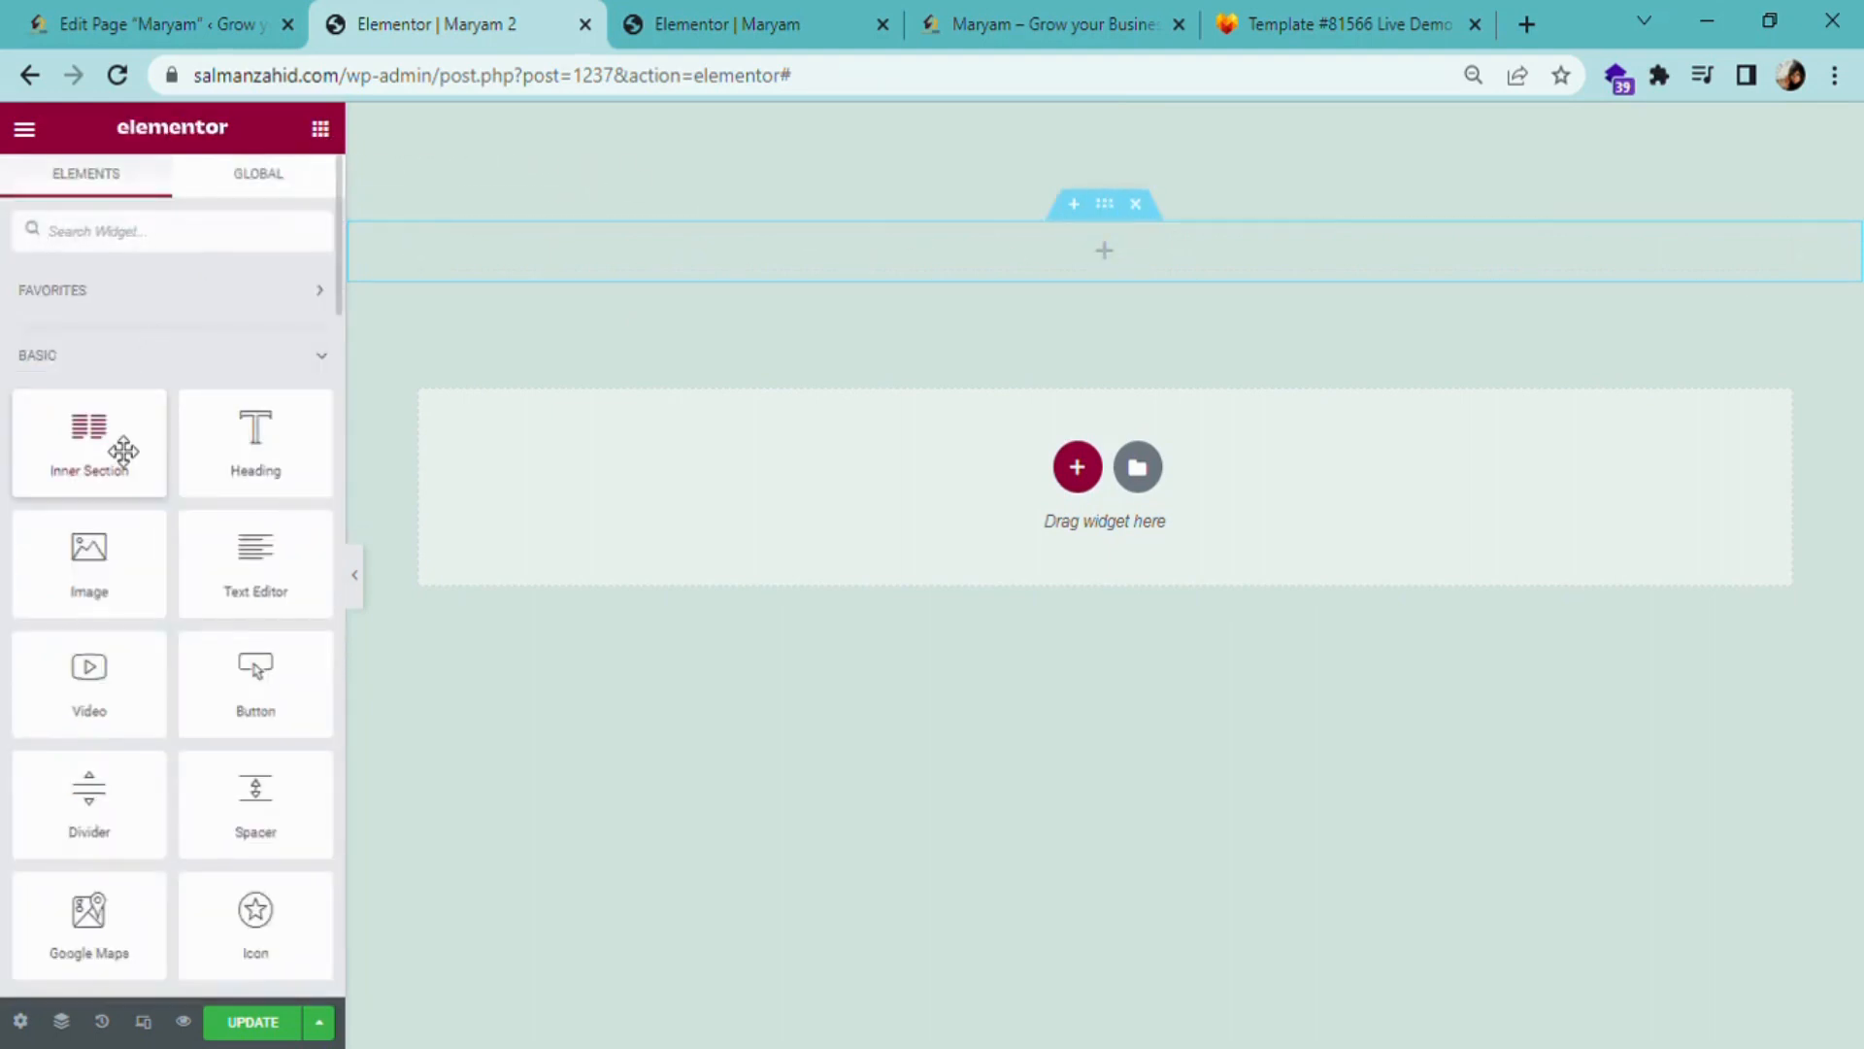
pyautogui.moveTo(120, 448); pyautogui.dragTo(977, 249)
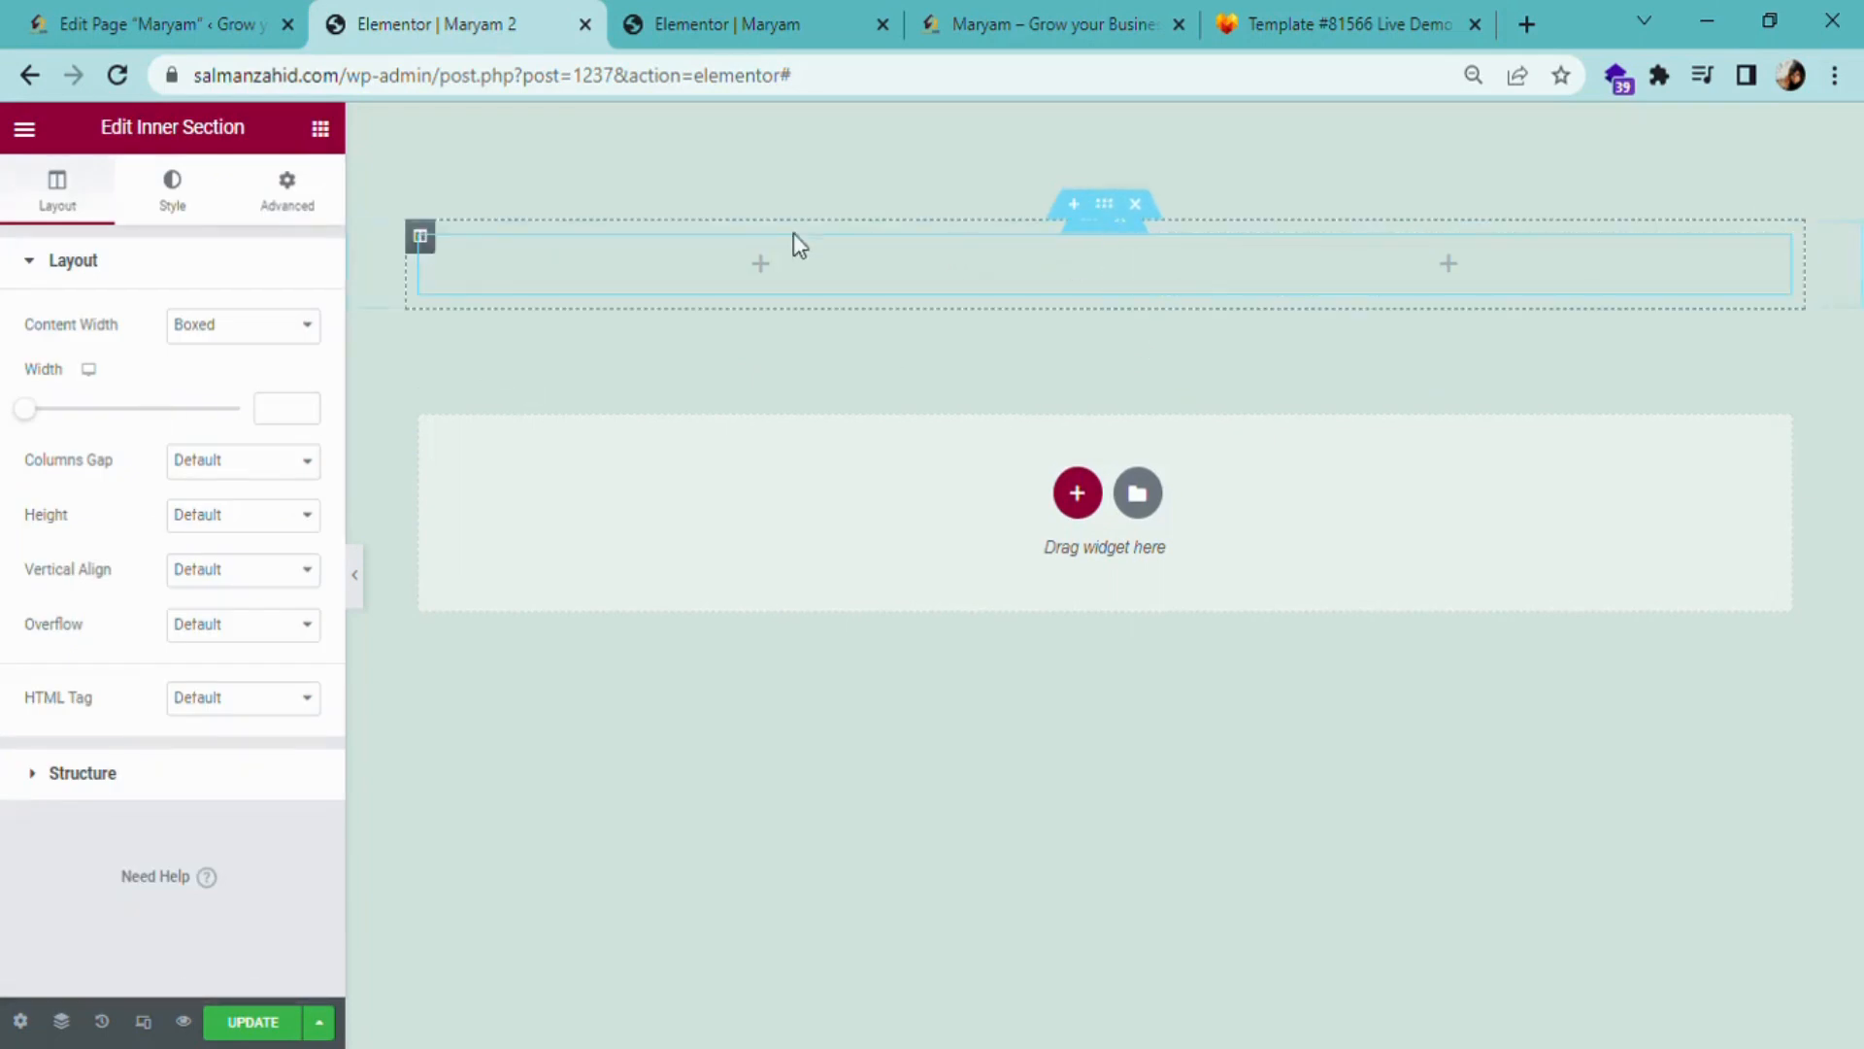
pyautogui.click(449, 257)
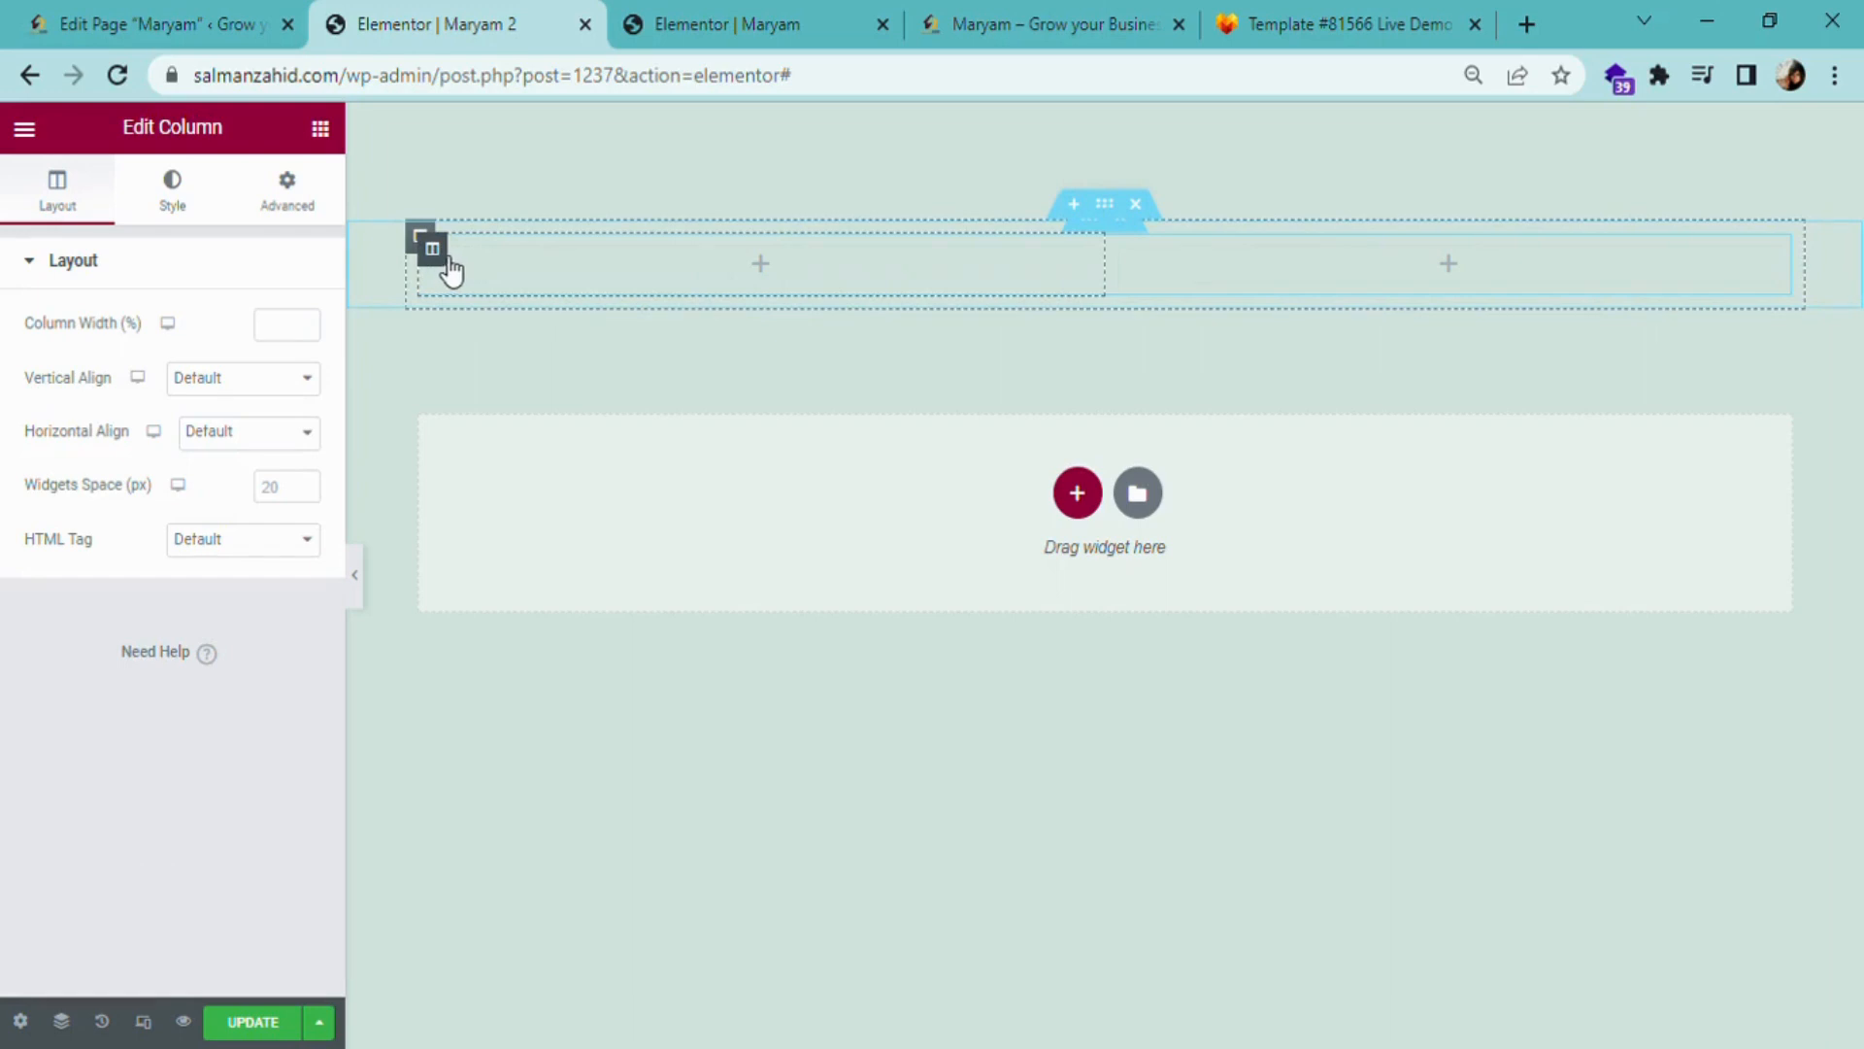
pyautogui.rightClick(450, 272)
pyautogui.click(672, 301)
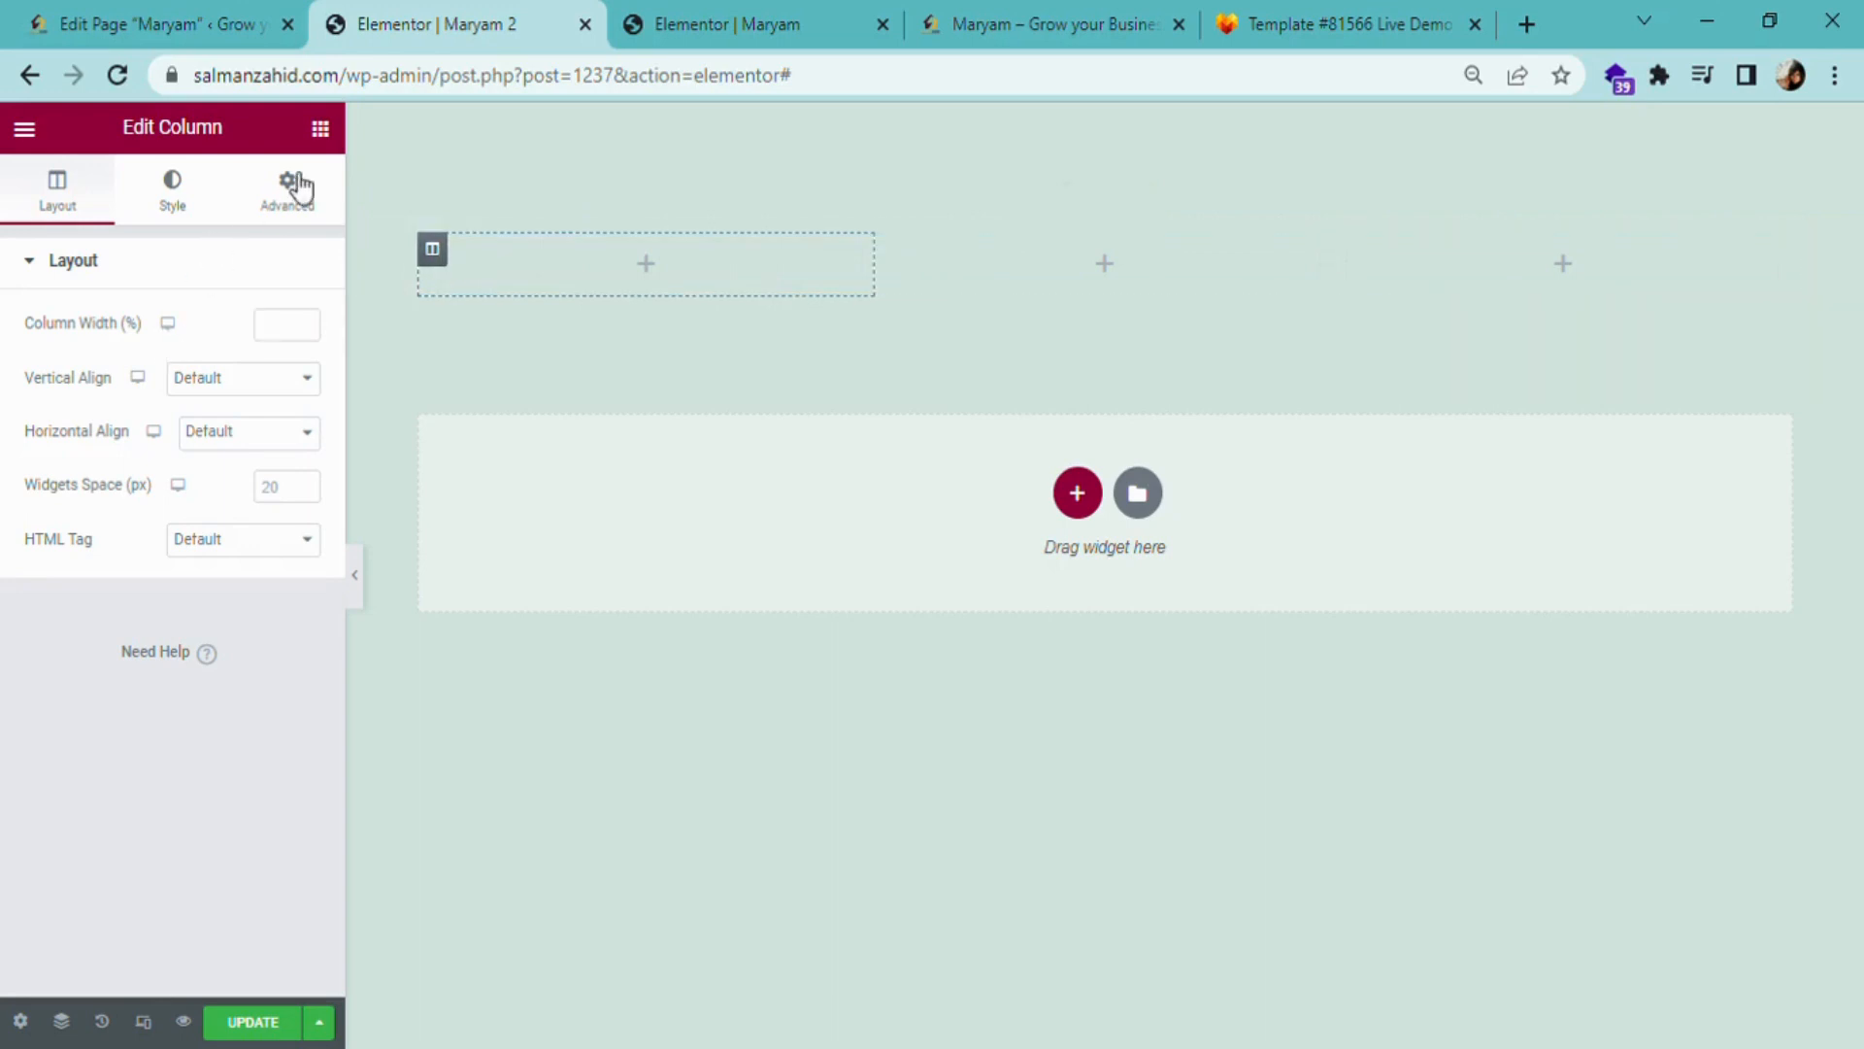
# - Add an Image widget to the first column of the inner section
pyautogui.click(320, 128)
pyautogui.moveTo(137, 608); pyautogui.dragTo(624, 261)
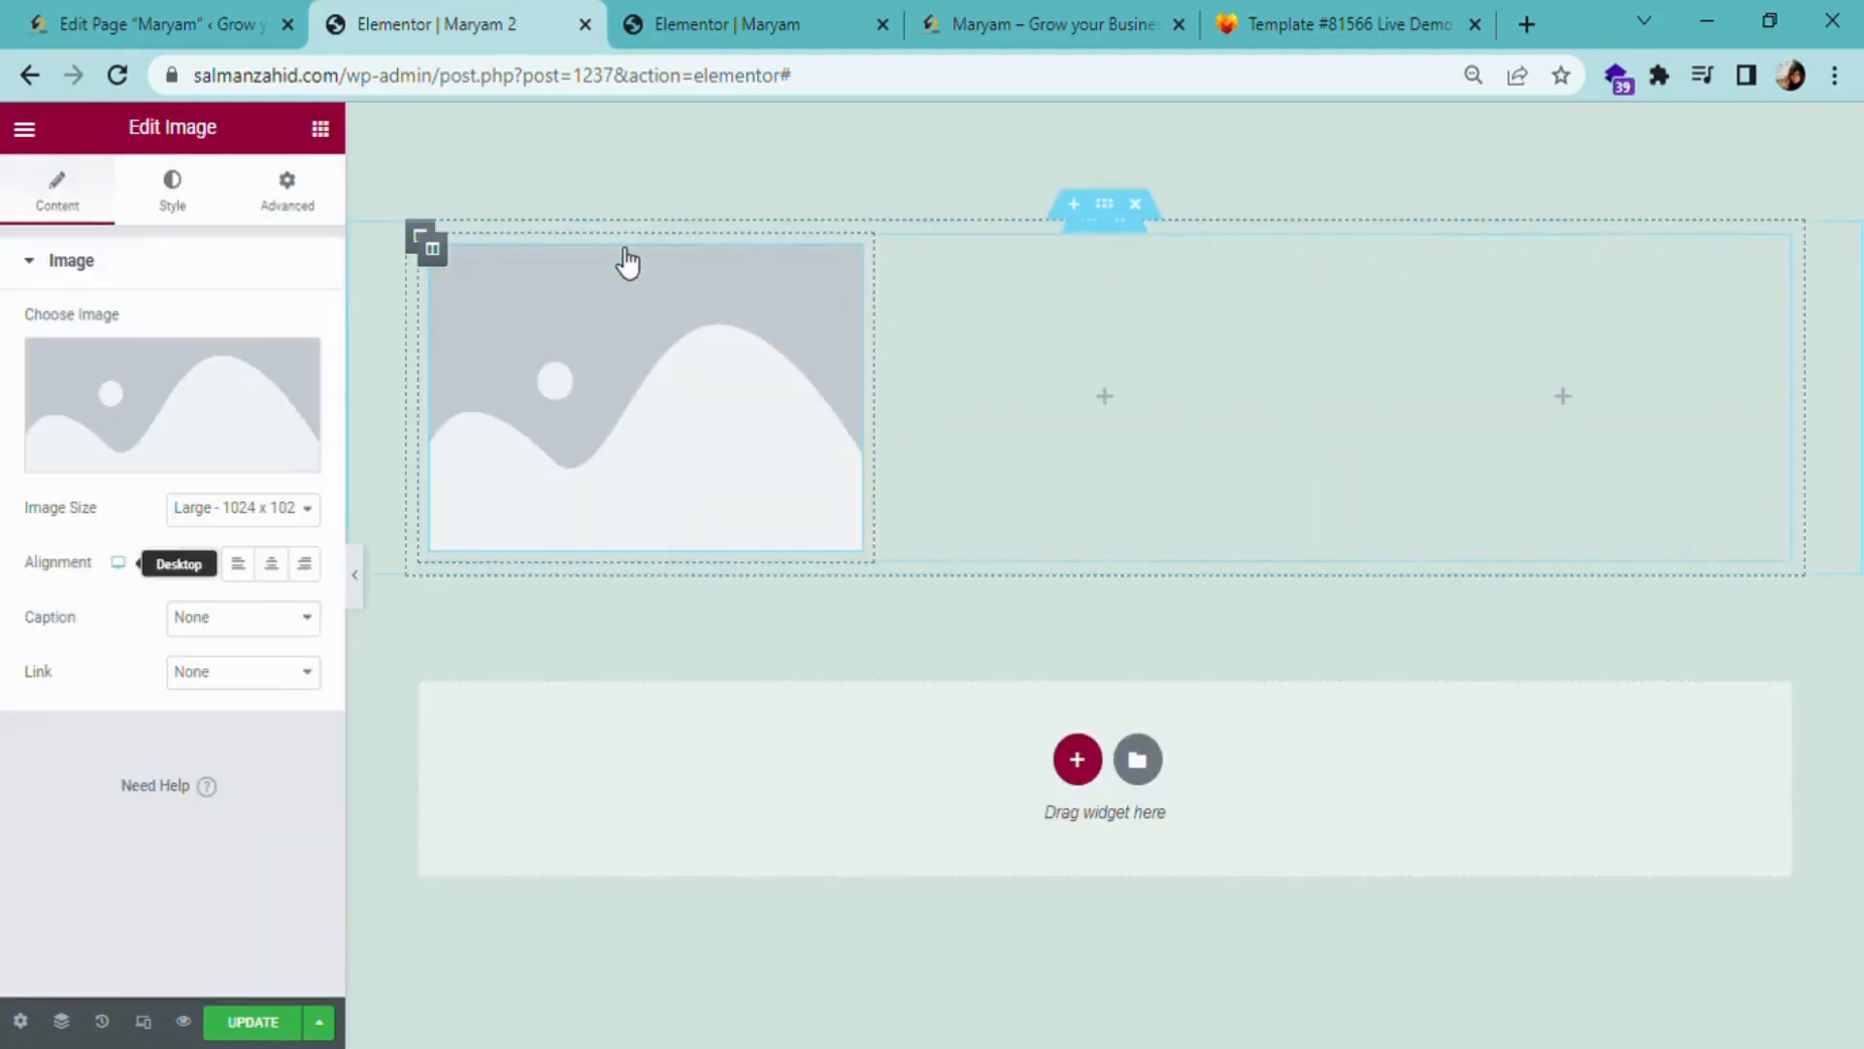
pyautogui.click(320, 128)
pyautogui.moveTo(259, 482); pyautogui.dragTo(576, 554)
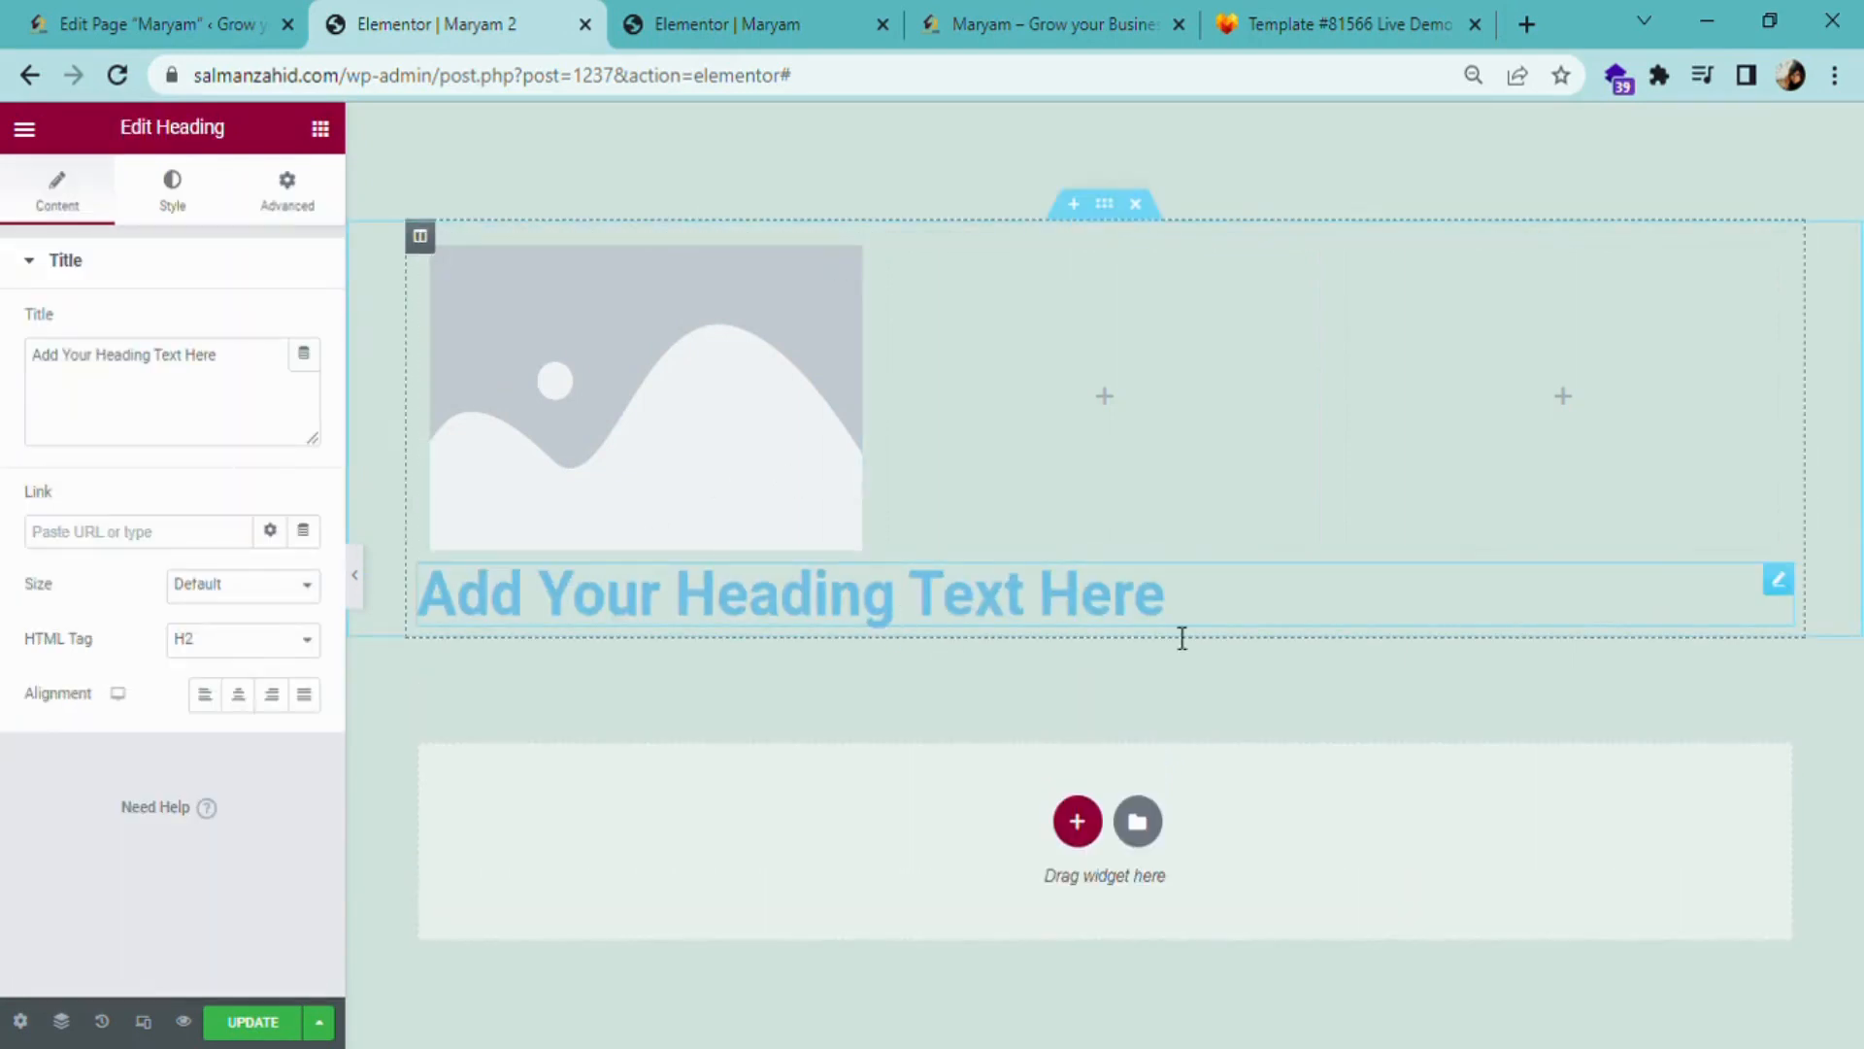
pyautogui.rightClick(1792, 588)
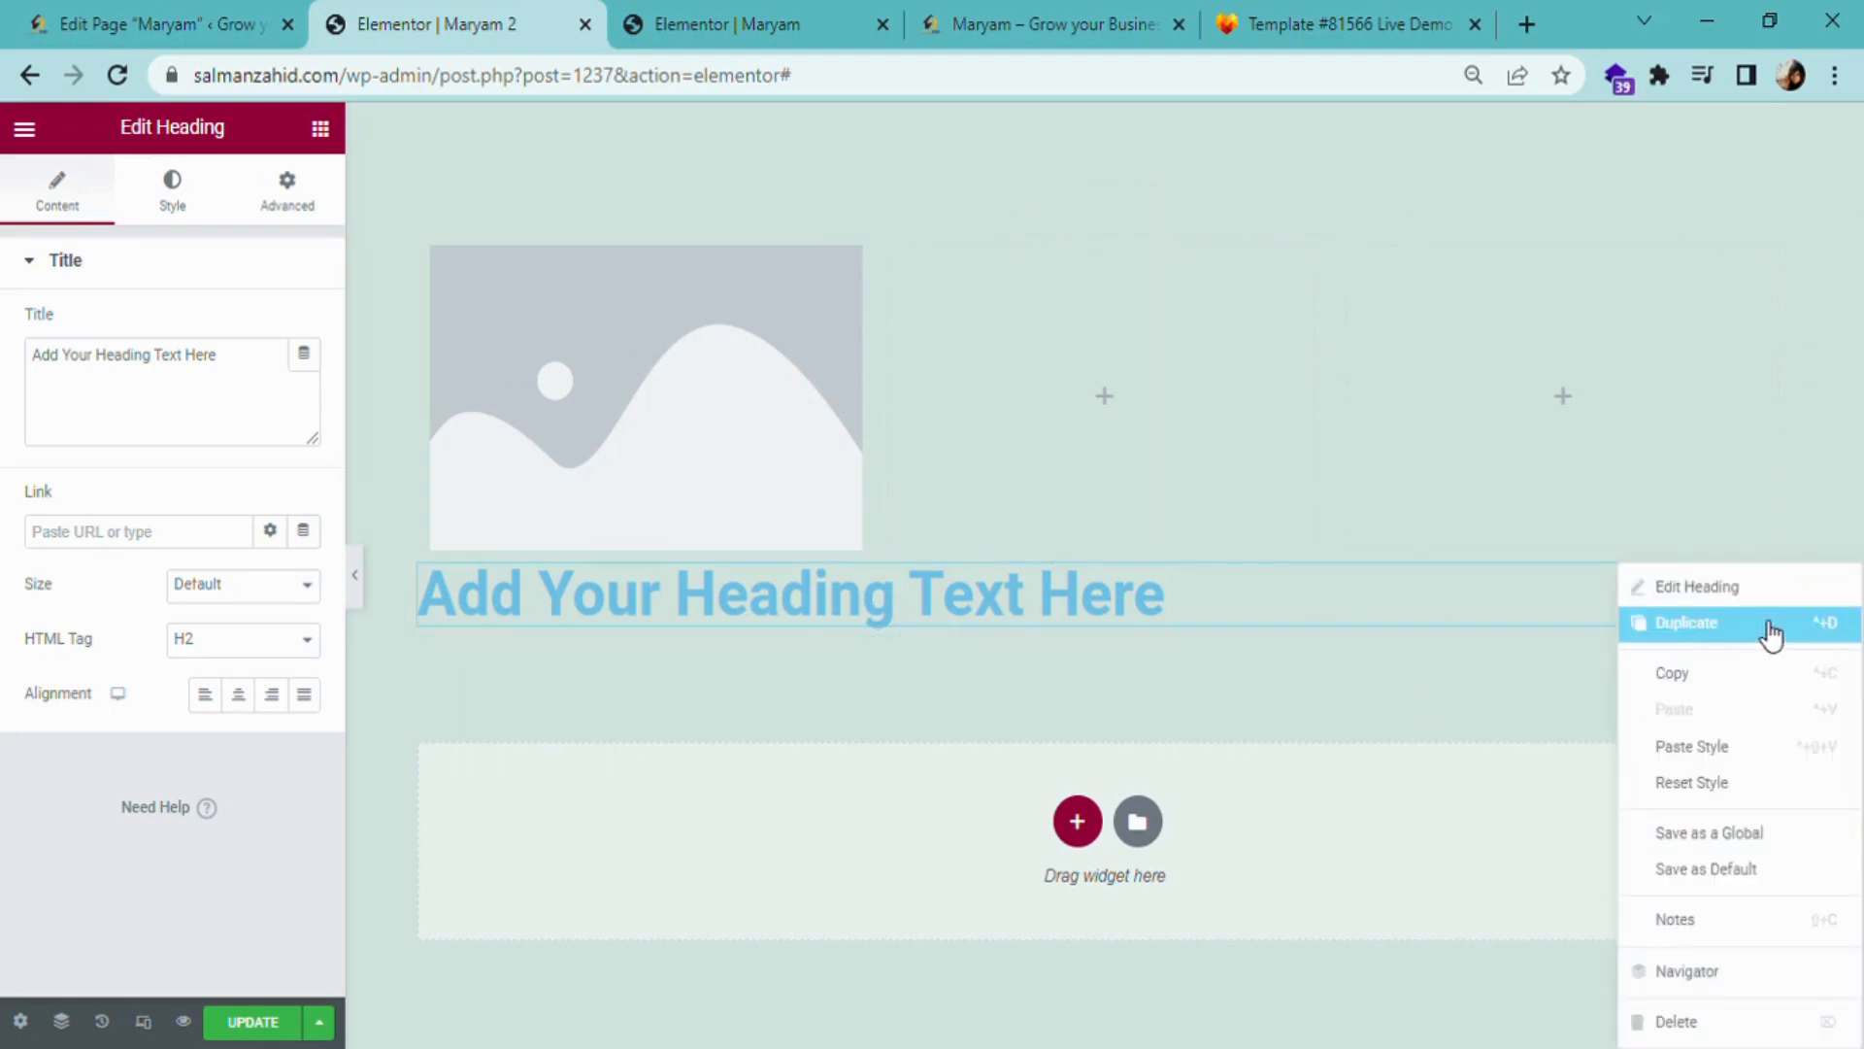
pyautogui.click(1720, 1023)
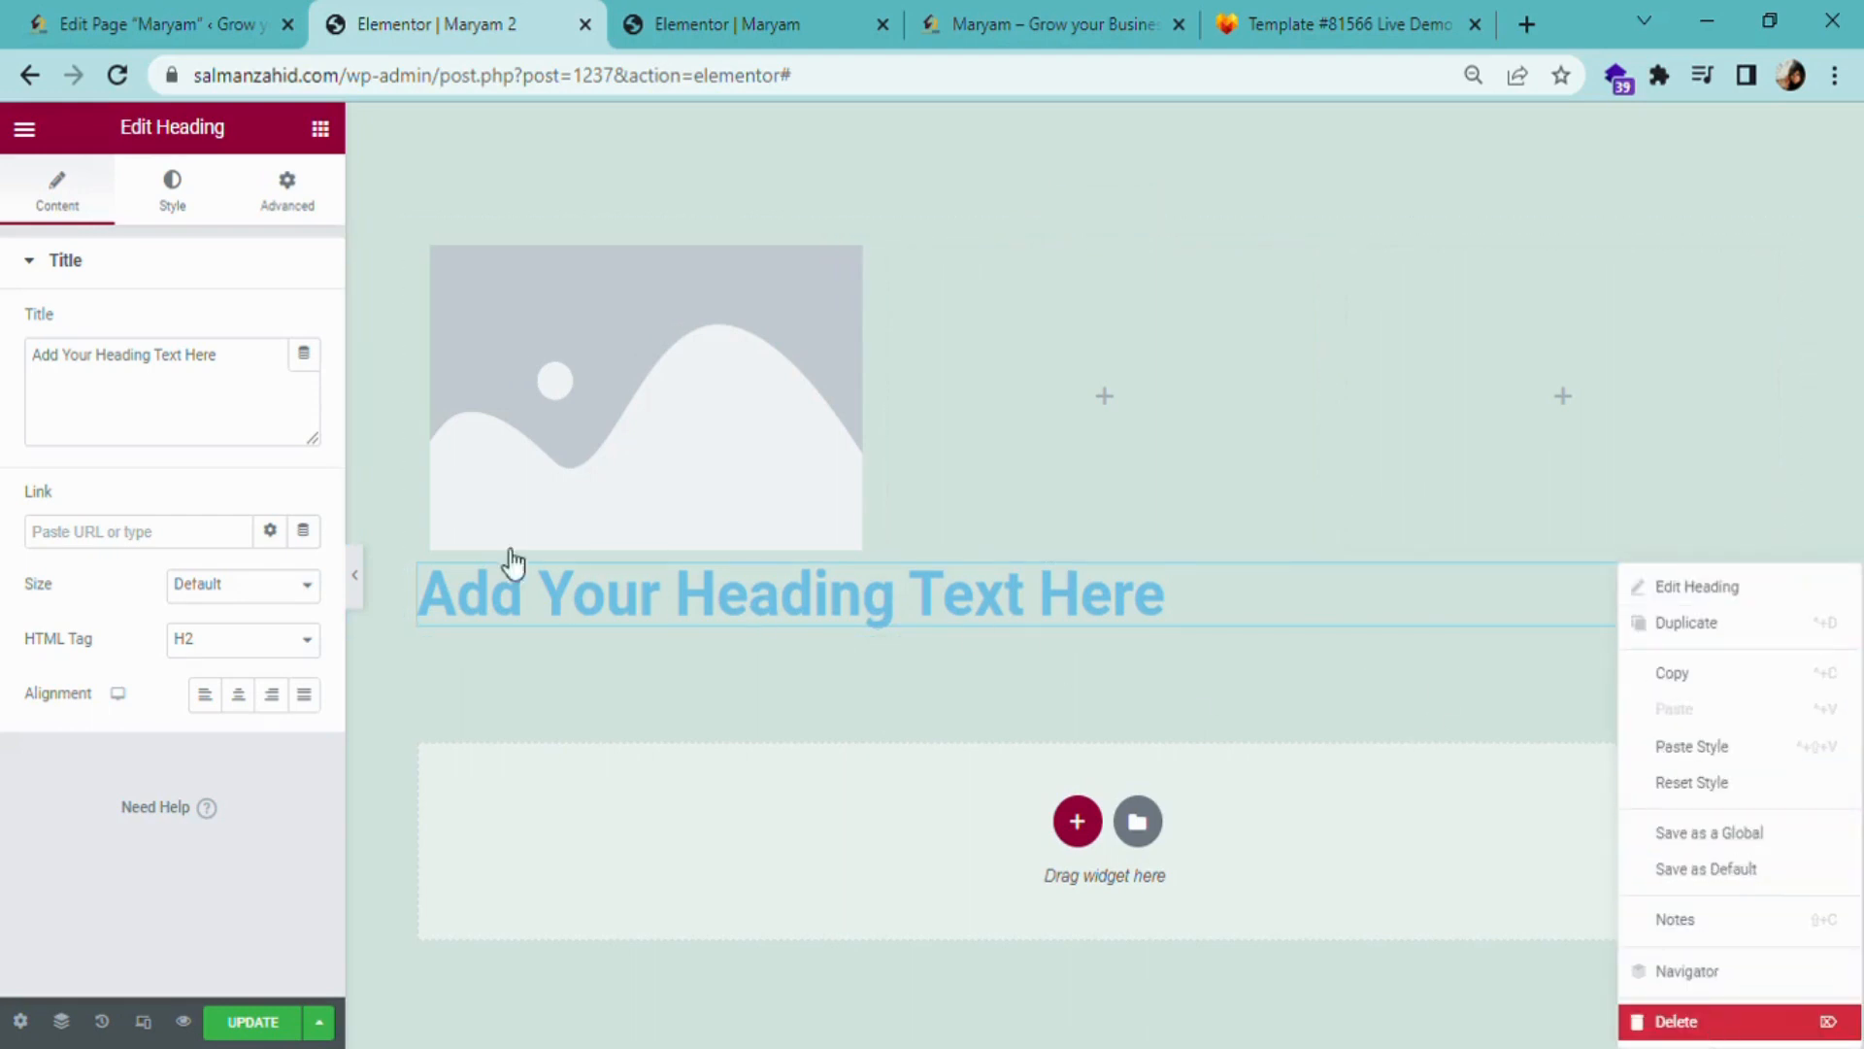
# - Add a Heading widget below the first column's image, and fill the image with the photo of the man in a black tank top lifting a dumbbell
pyautogui.moveTo(255, 442); pyautogui.dragTo(550, 445)
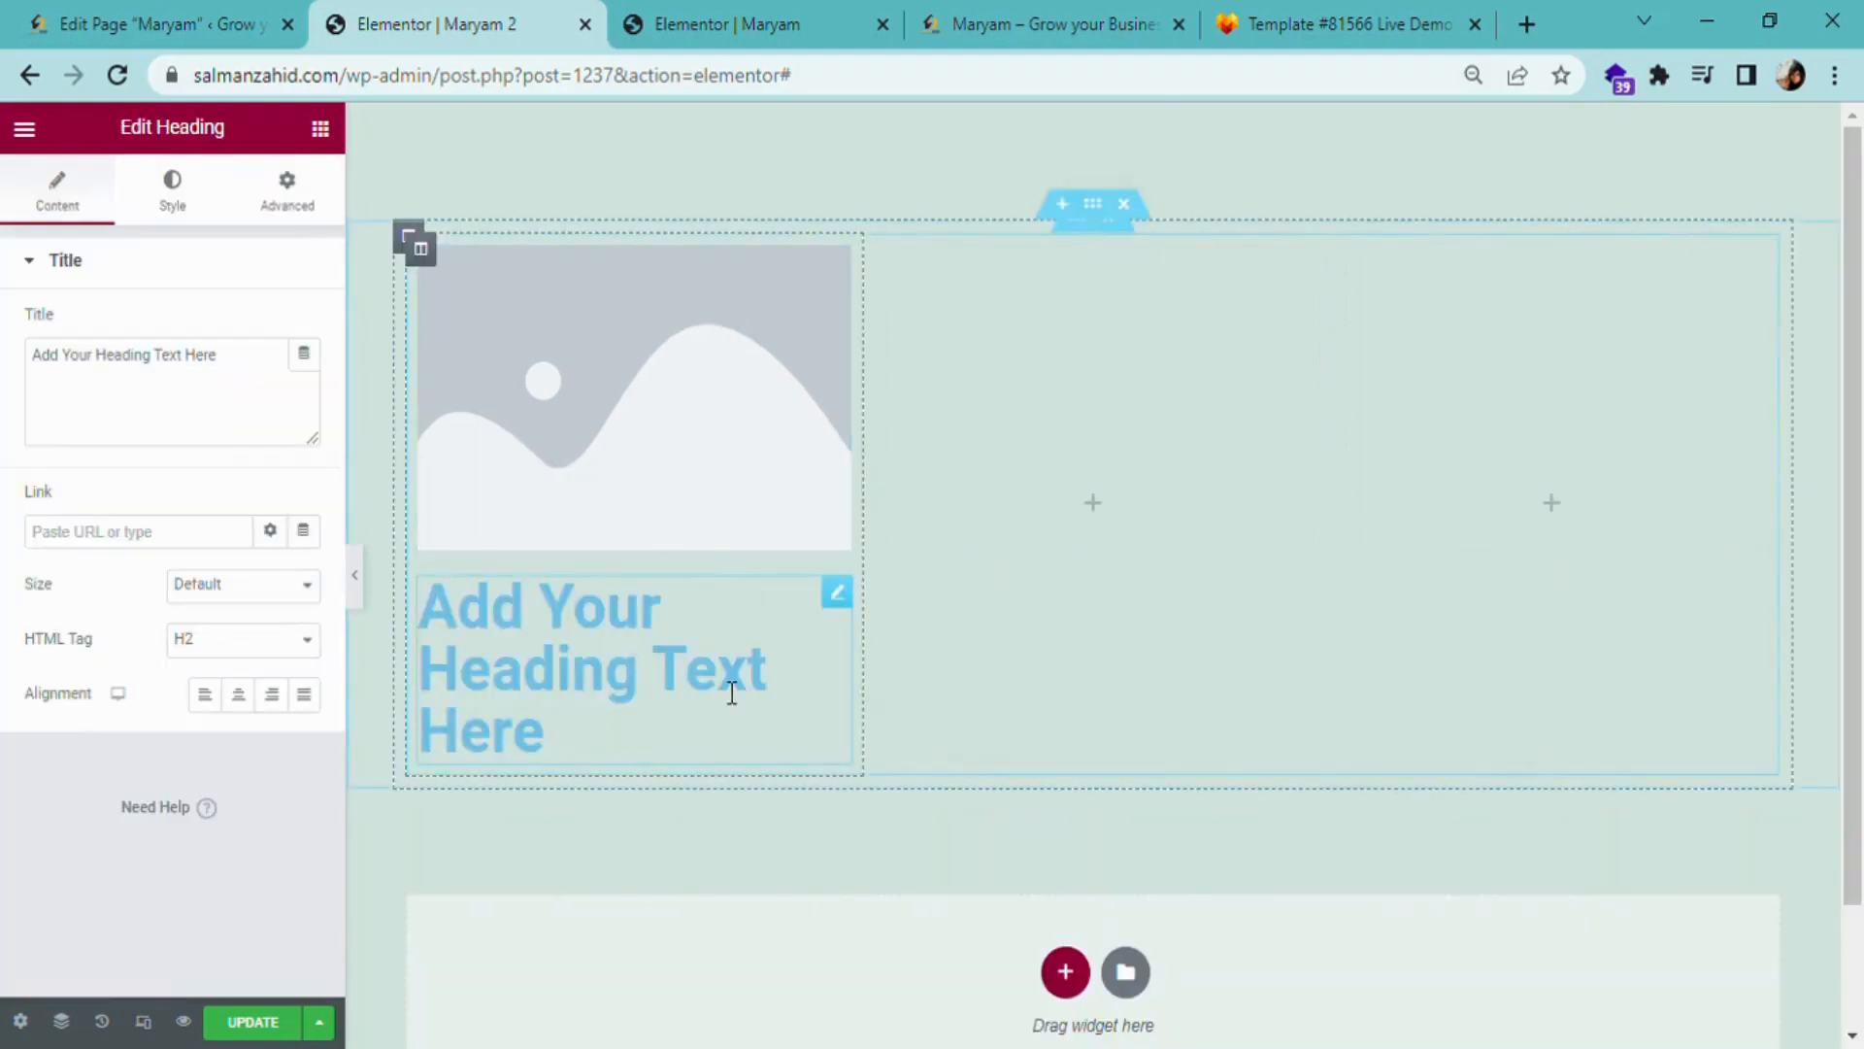
pyautogui.click(561, 389)
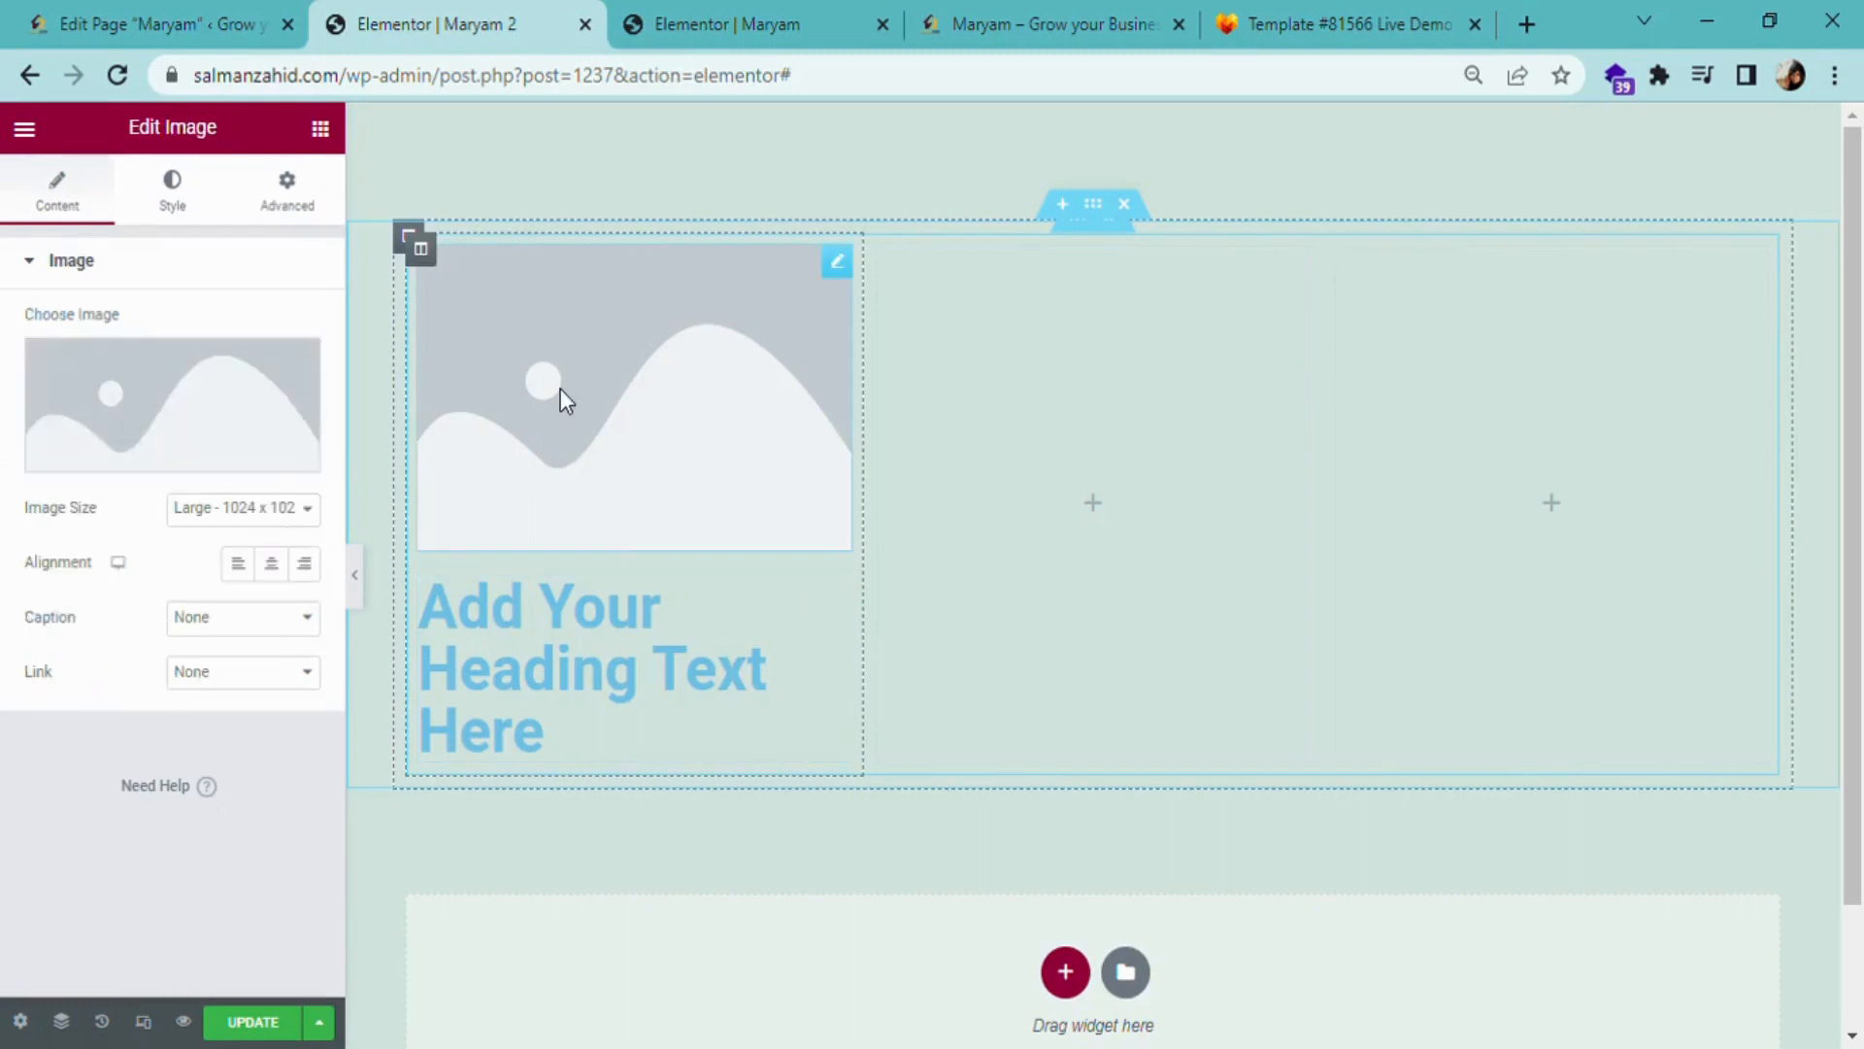
pyautogui.click(154, 455)
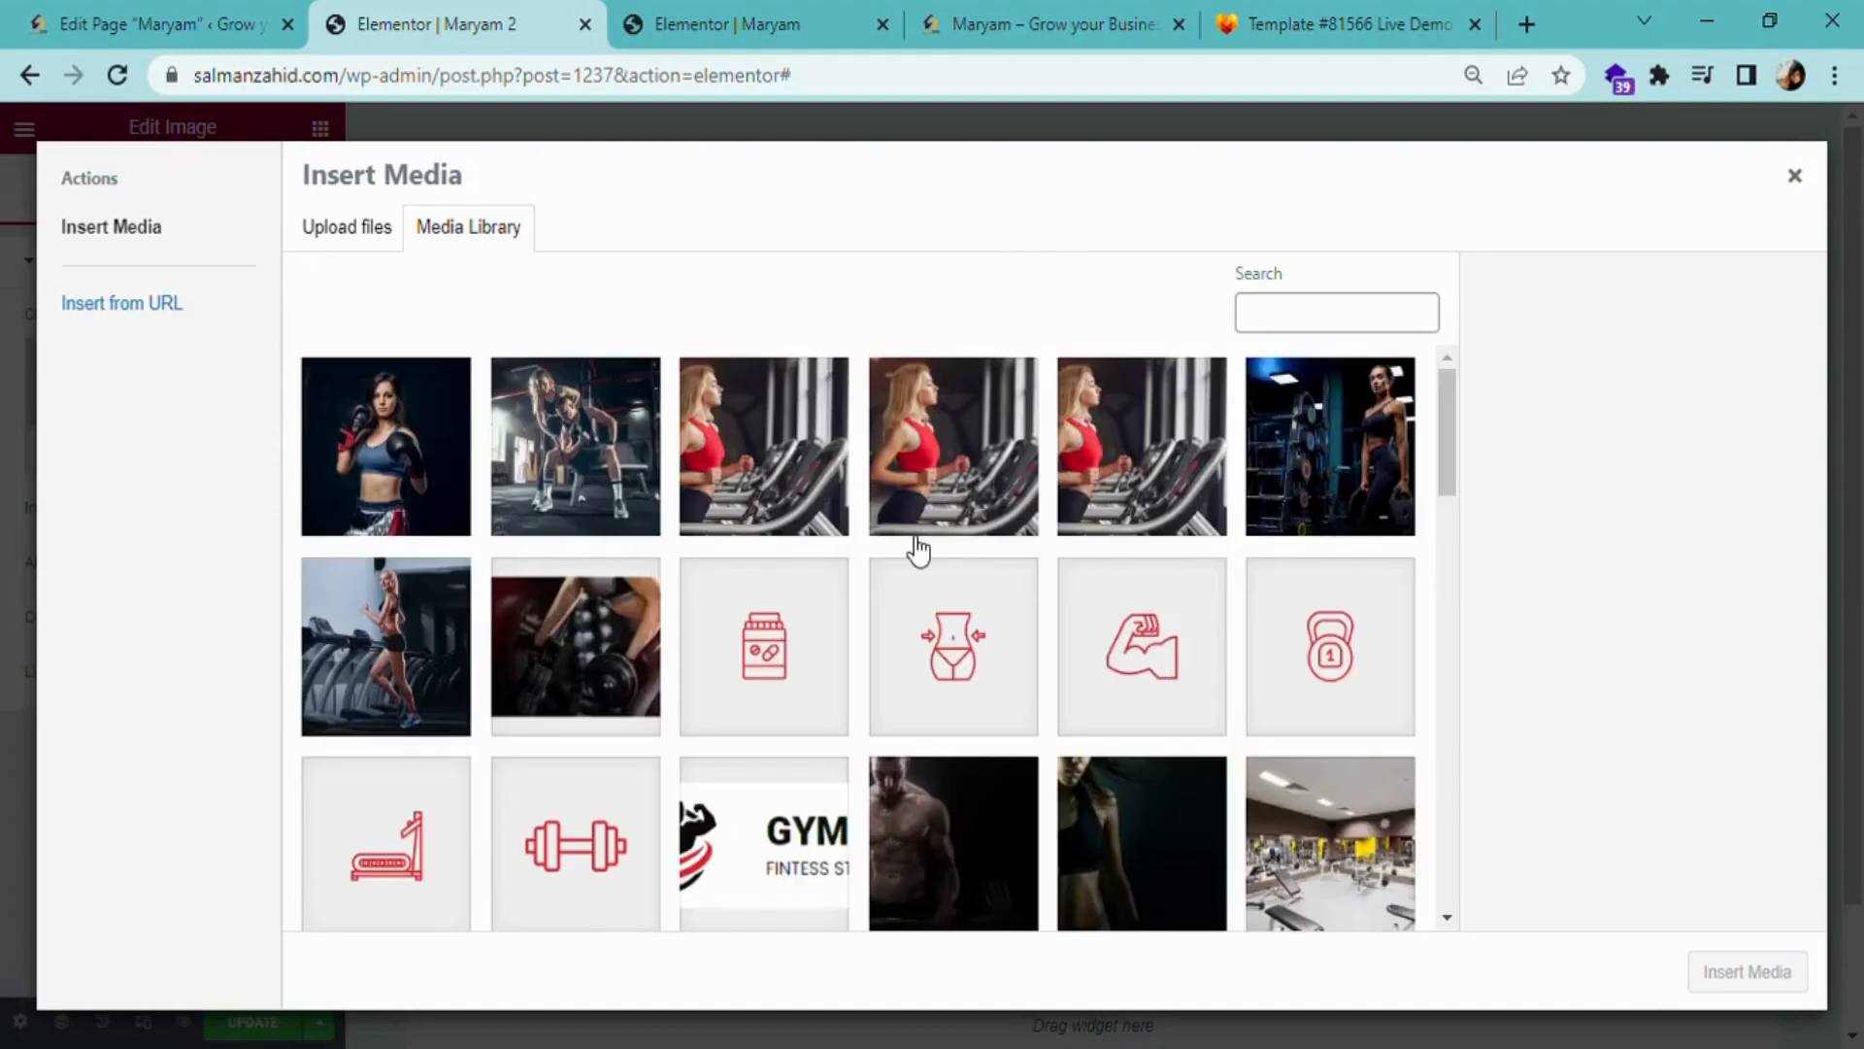
pyautogui.scroll(-8, 917, 546)
pyautogui.scroll(-3, 917, 546)
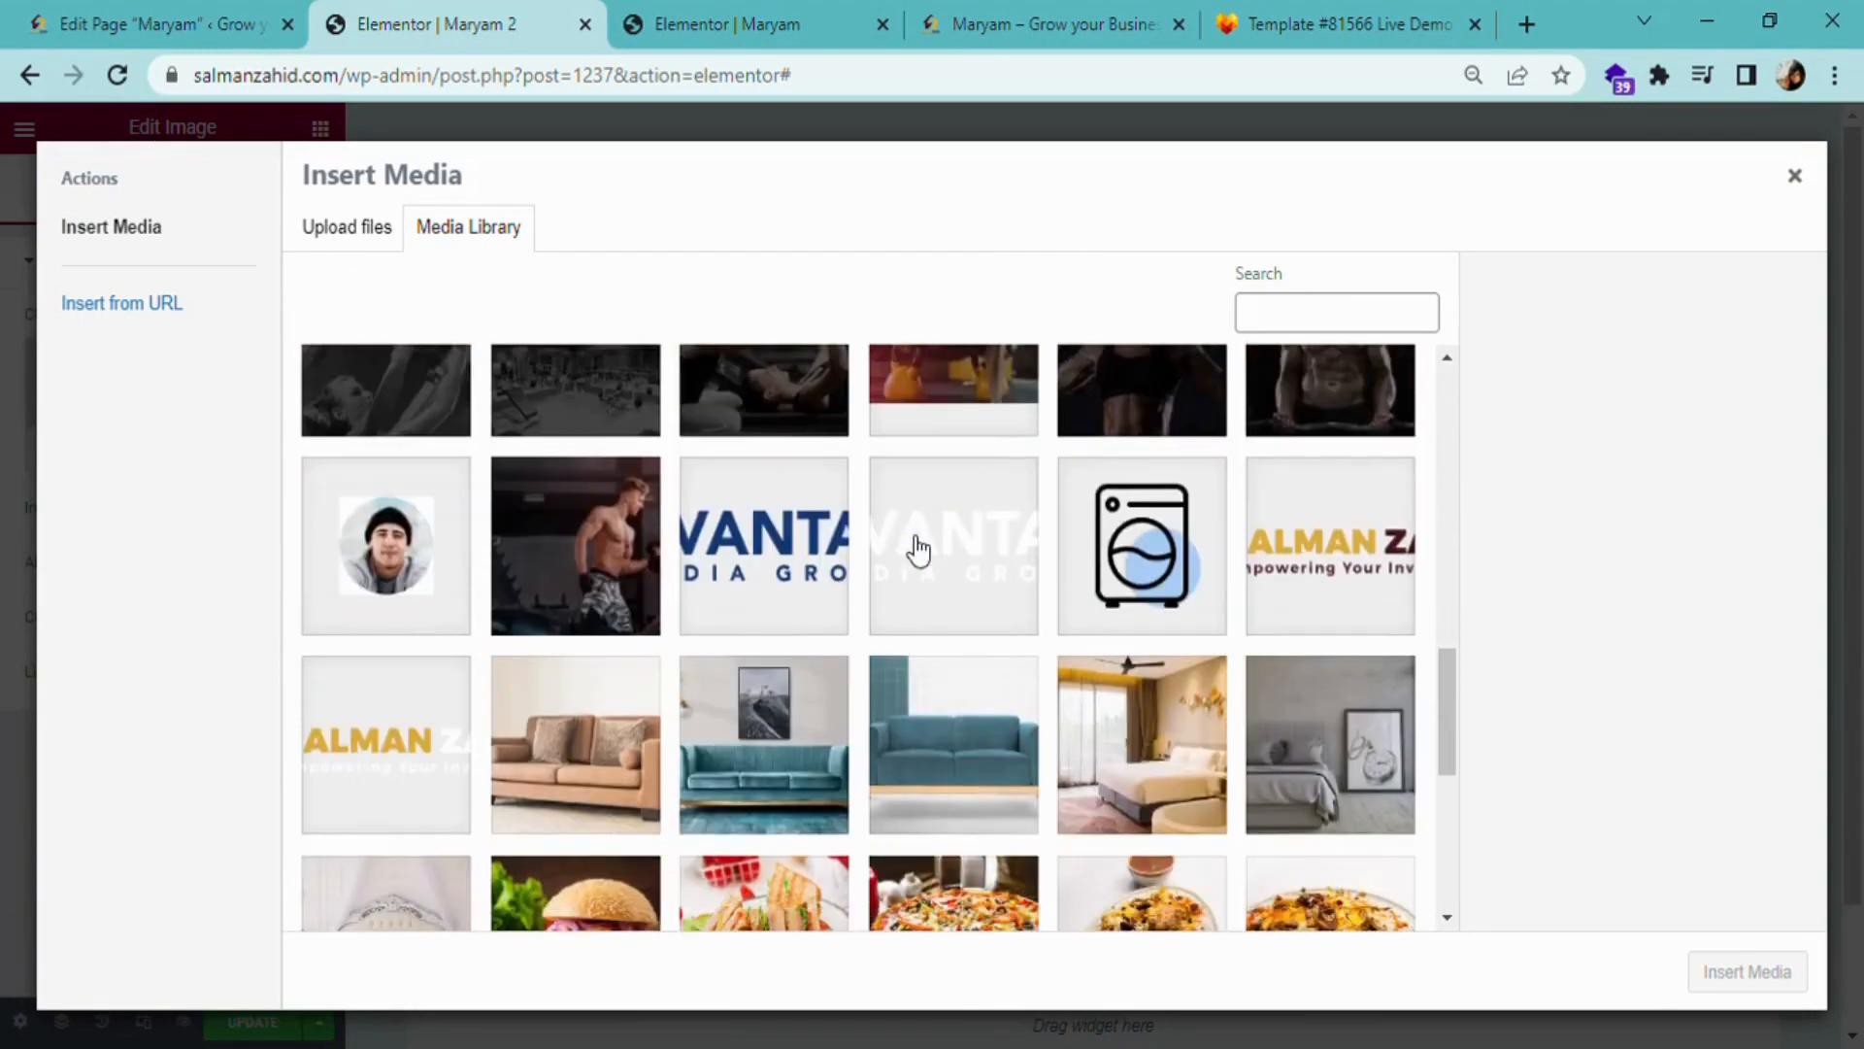
pyautogui.scroll(4, 917, 546)
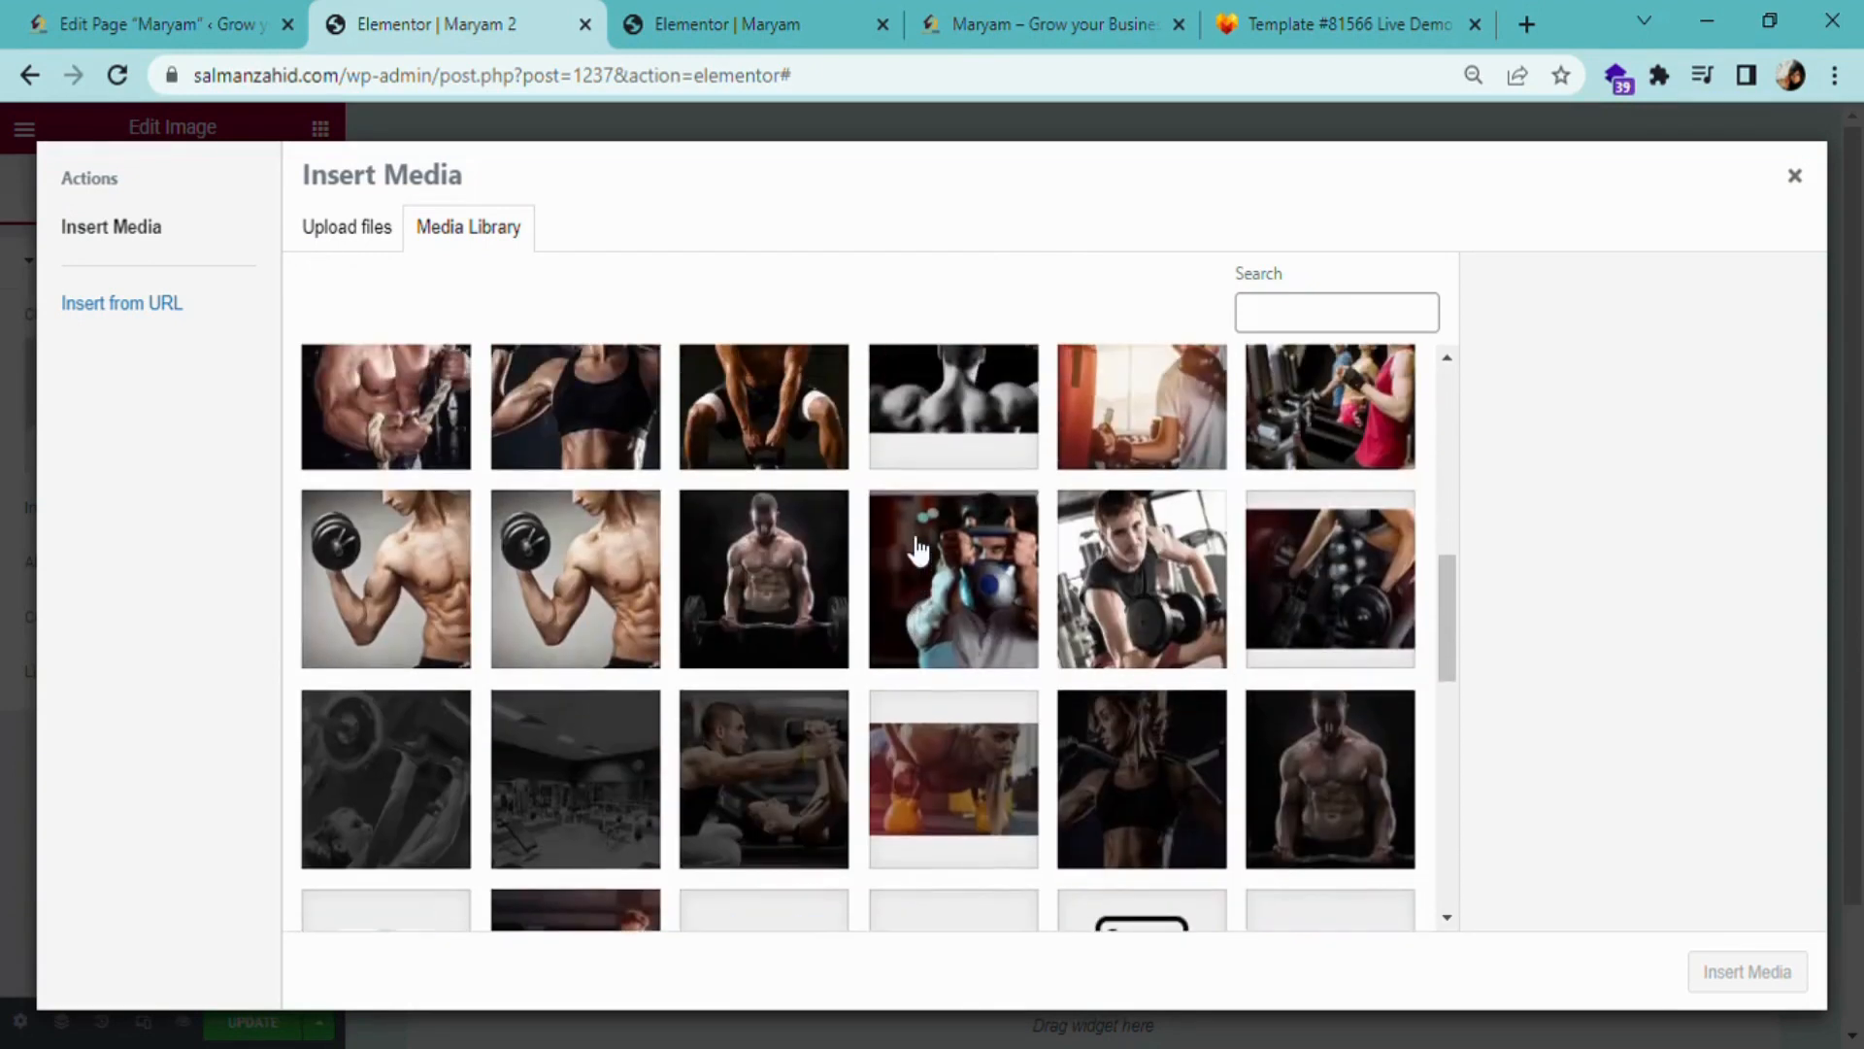
pyautogui.click(1182, 568)
pyautogui.click(1763, 982)
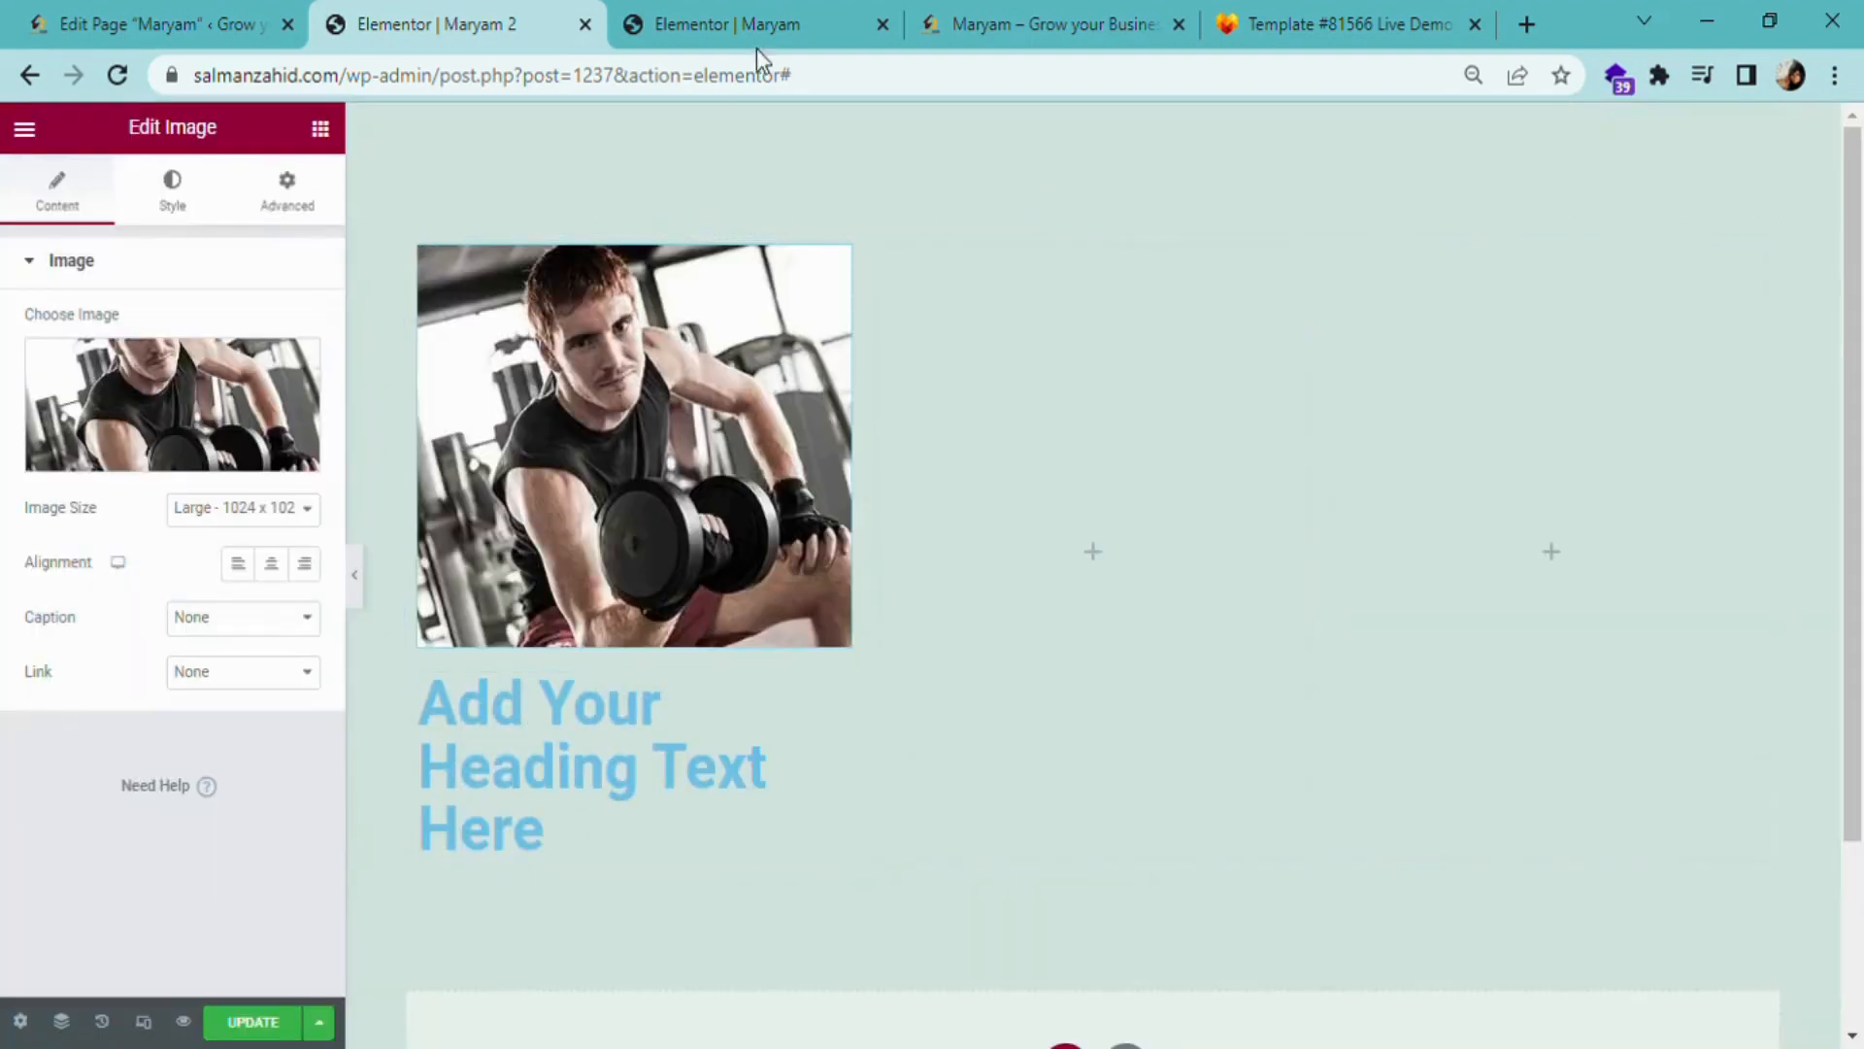
# - Check the first photo's caption in the MotoCMS template, then set the heading text to PSYCOLOGY OF TRAINING and center it
pyautogui.click(1233, 19)
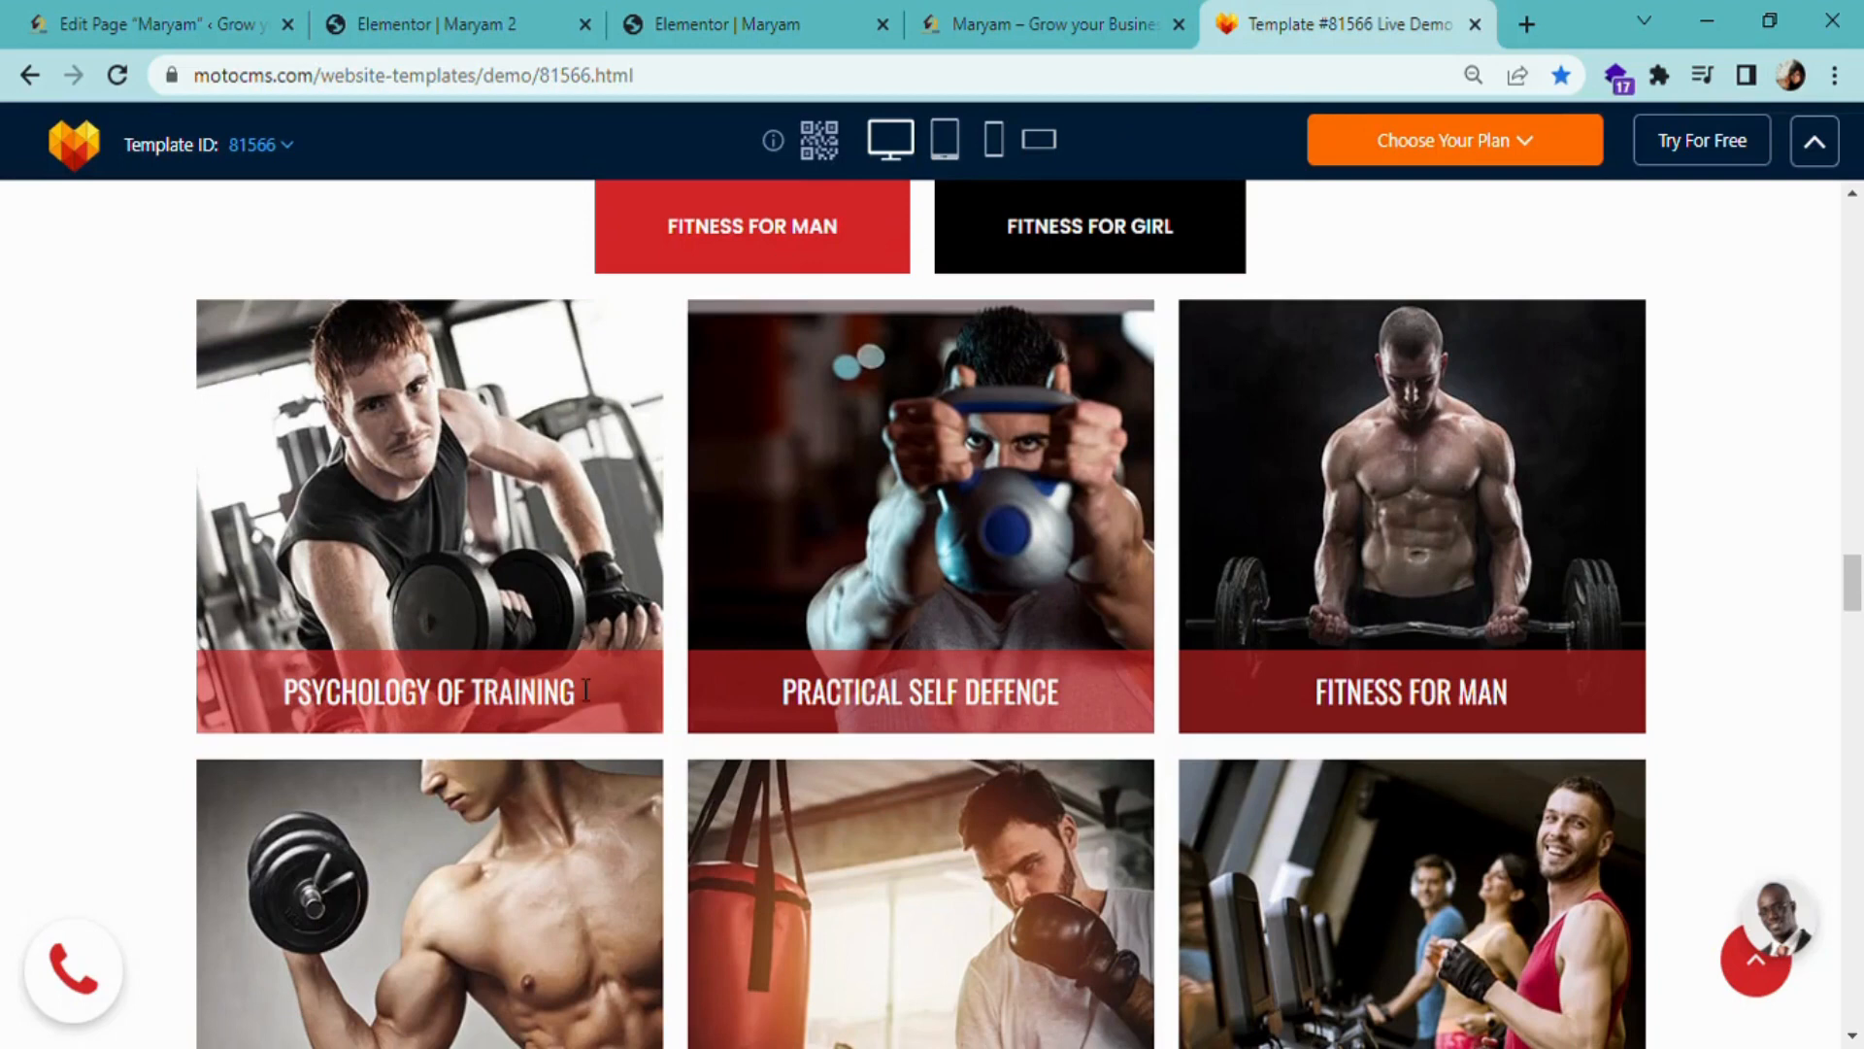
pyautogui.click(464, 4)
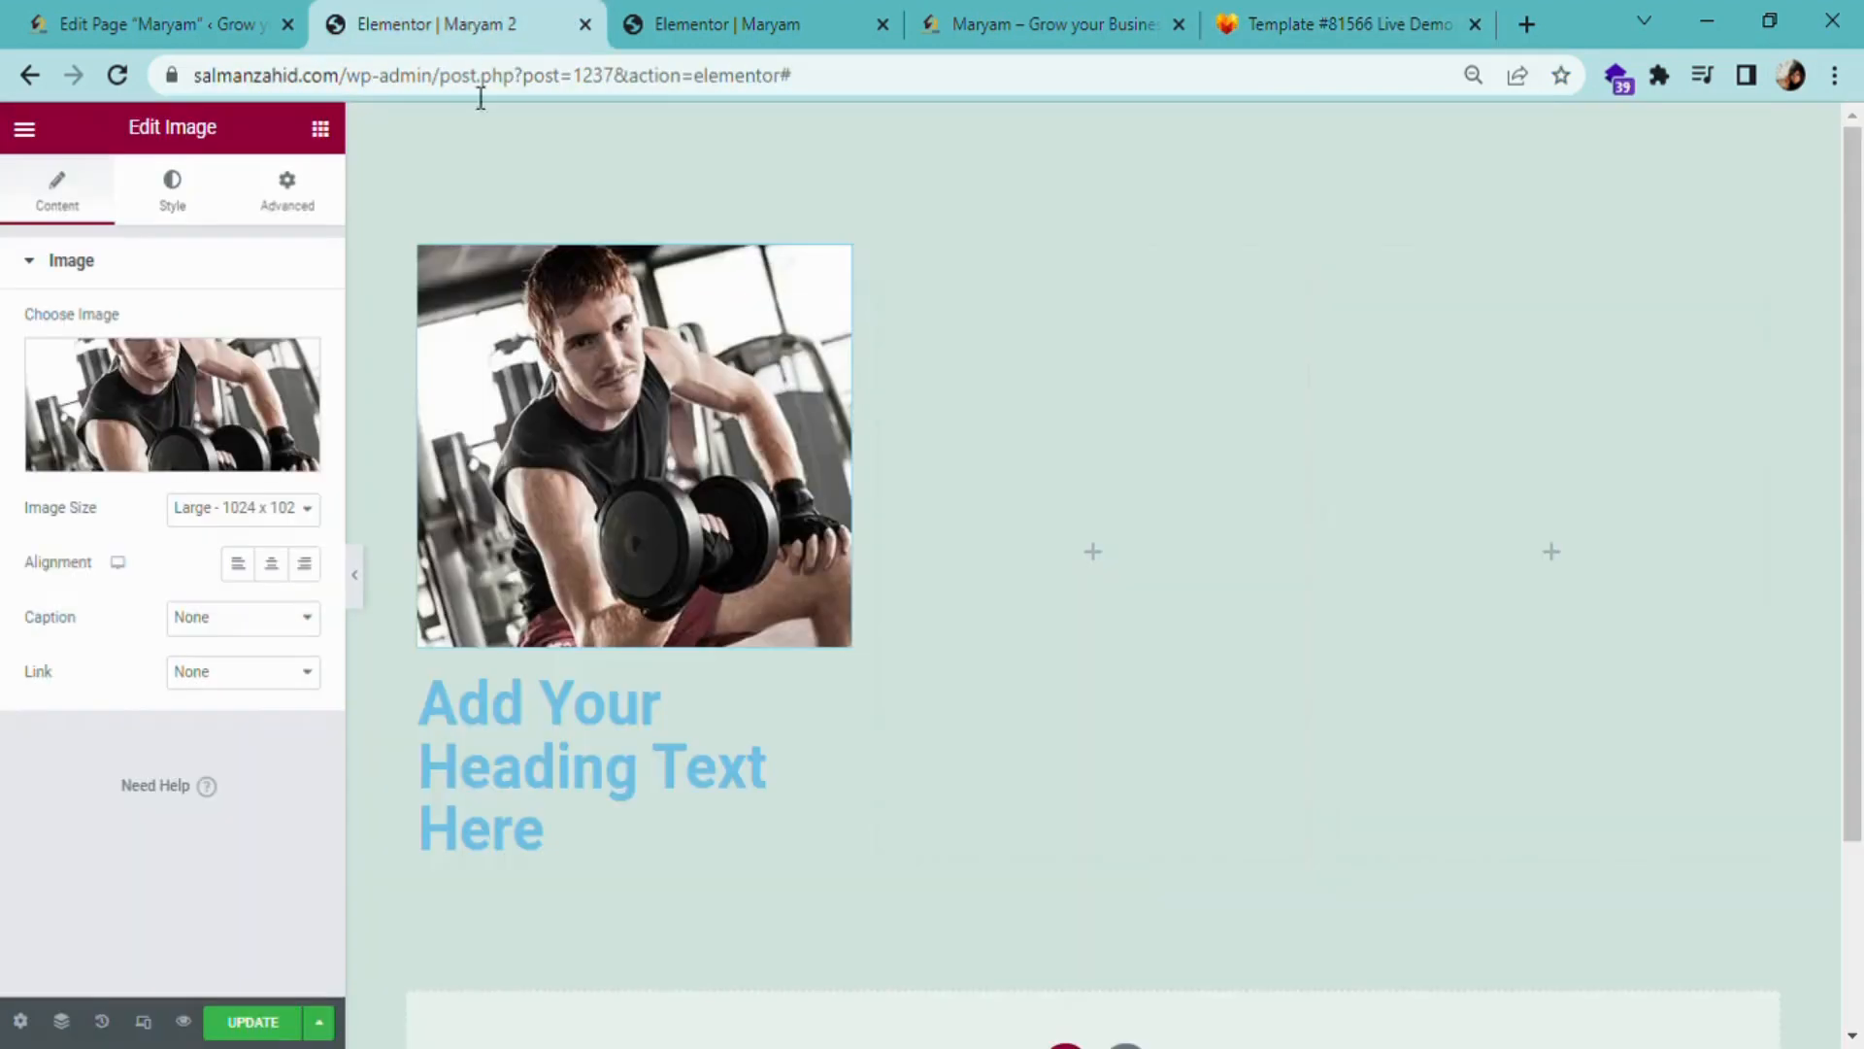
pyautogui.click(571, 856)
pyautogui.moveTo(571, 856); pyautogui.dragTo(392, 674)
pyautogui.write('P')
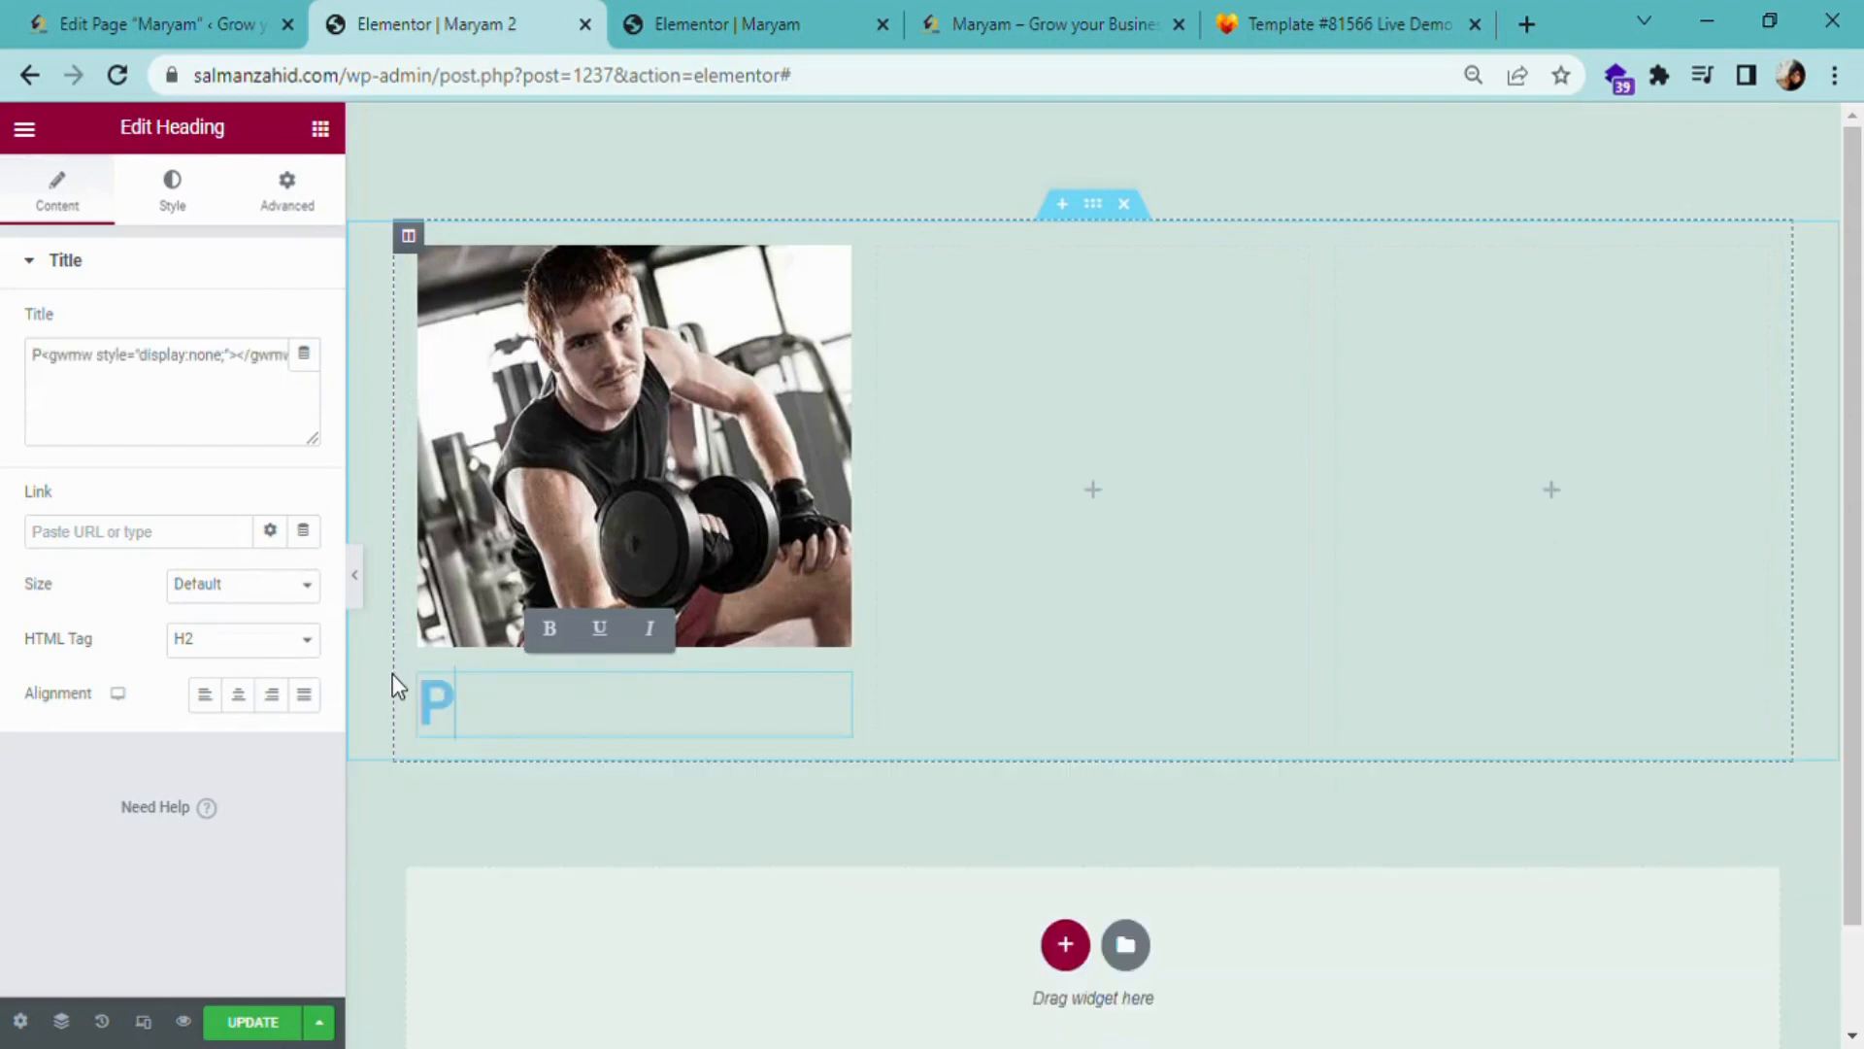
pyautogui.write('SYCO')
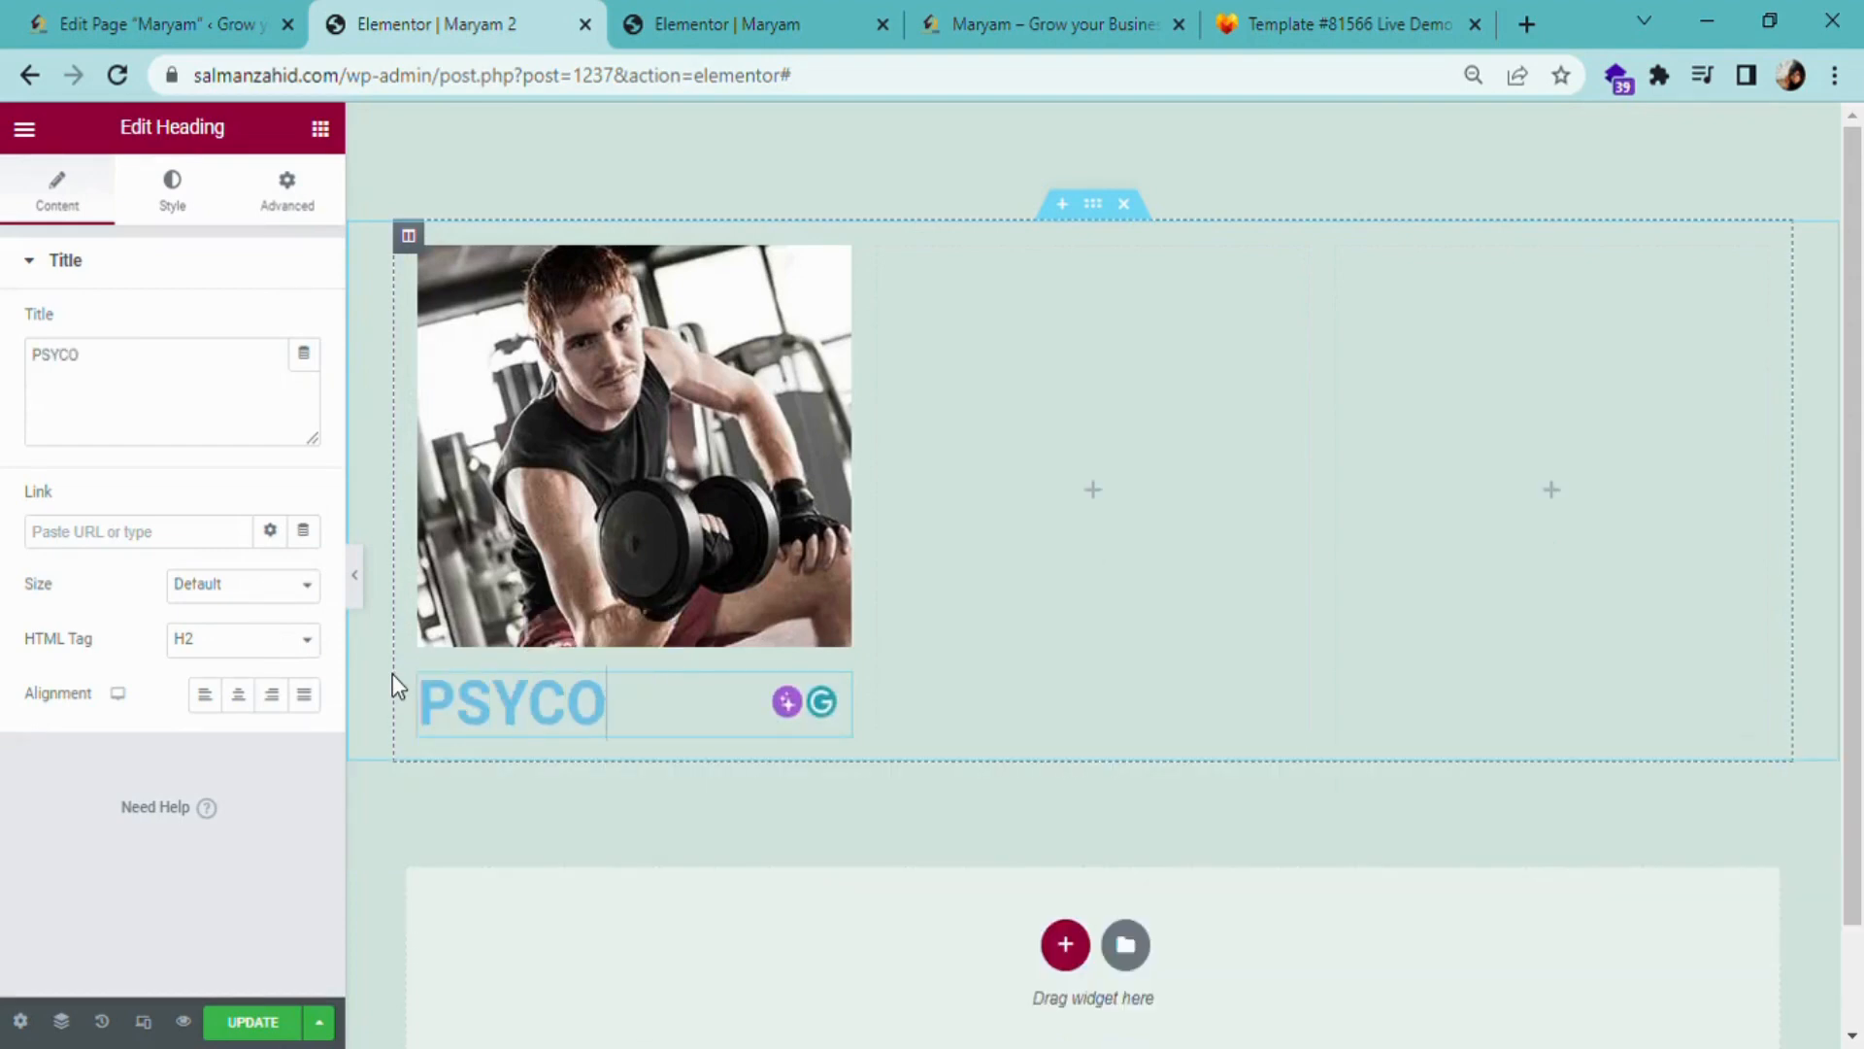
pyautogui.write('LOGY O')
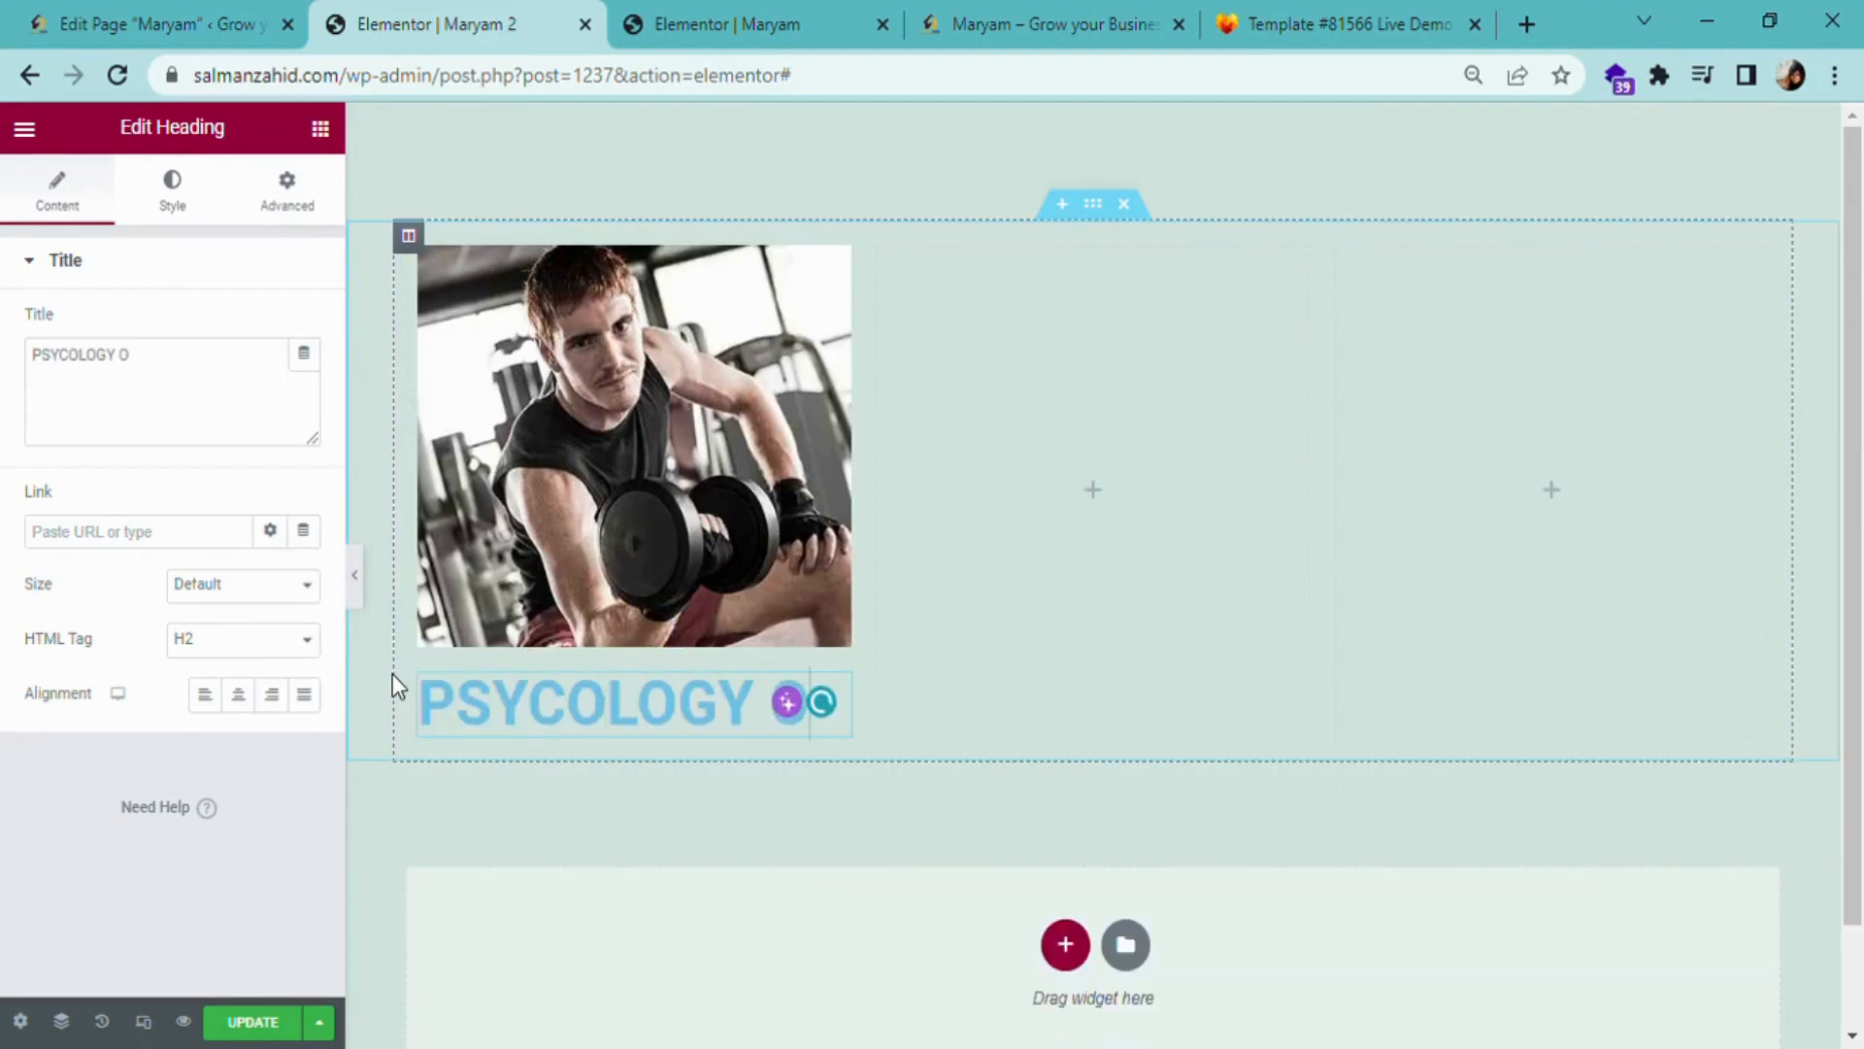
pyautogui.write('F TRAINING')
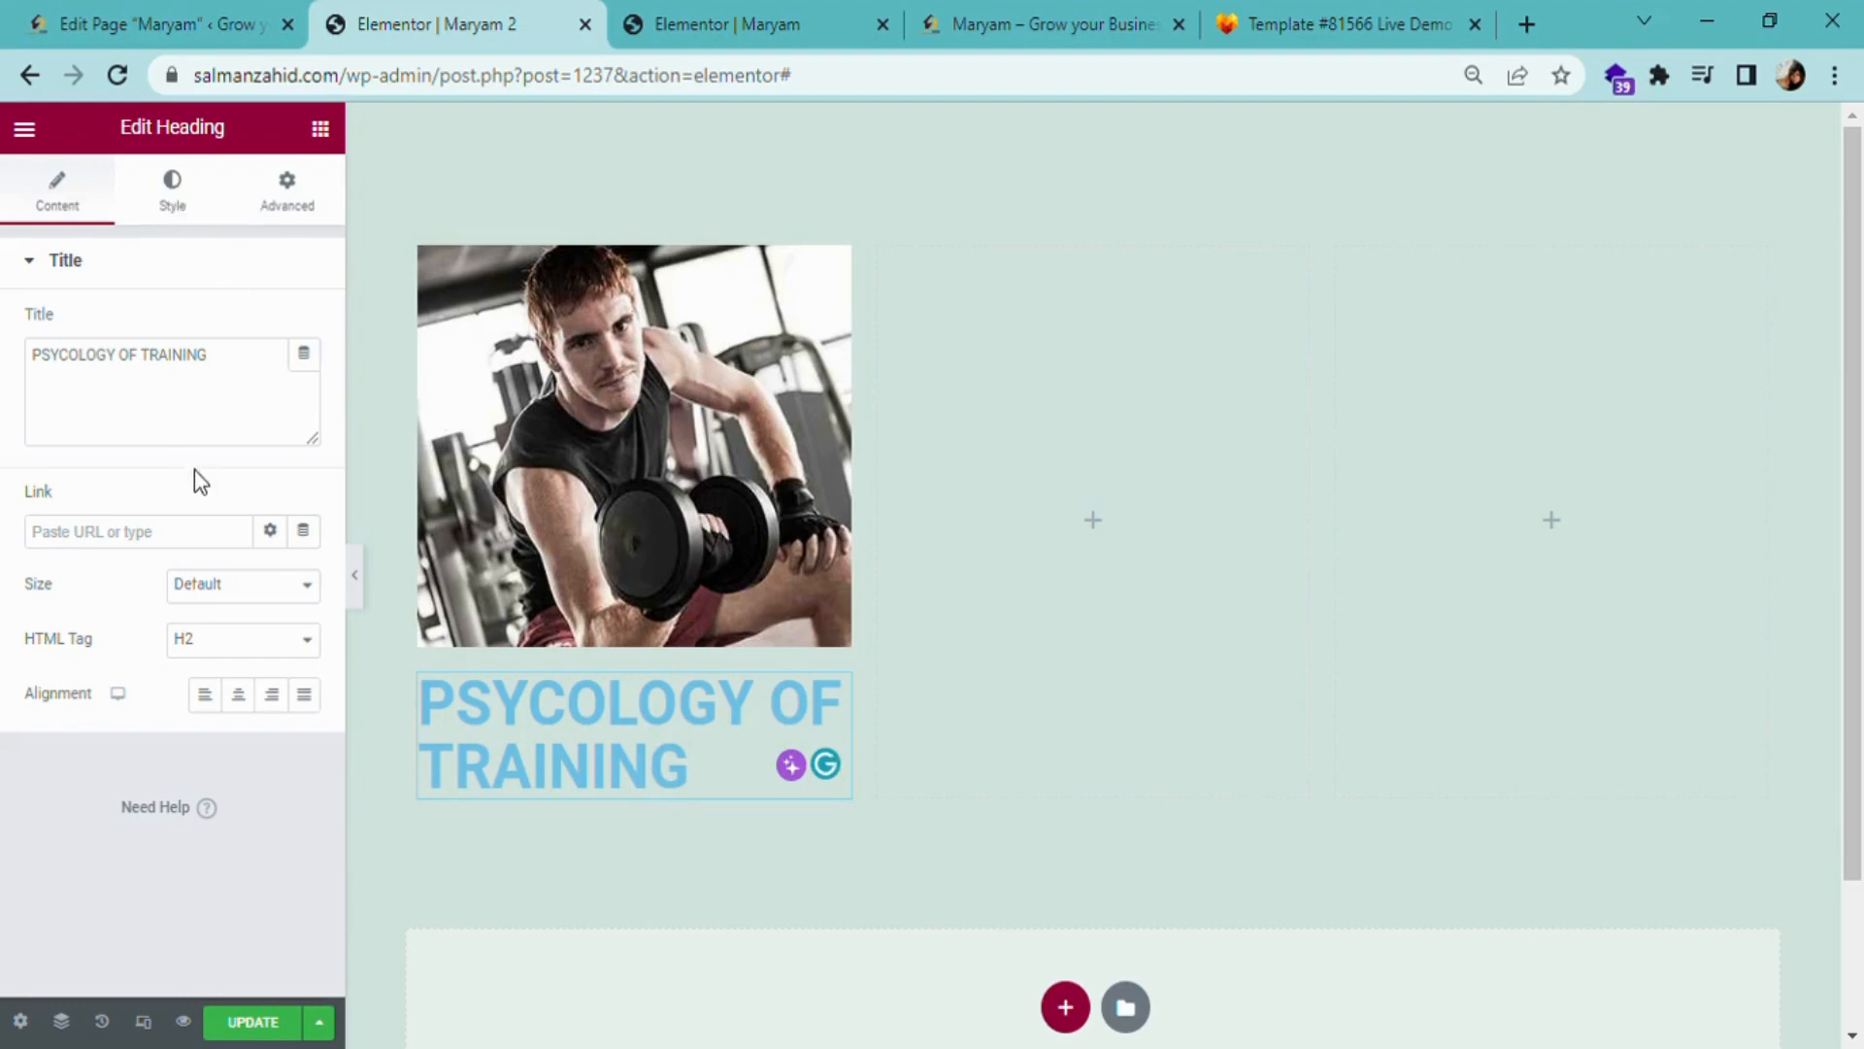
pyautogui.click(238, 694)
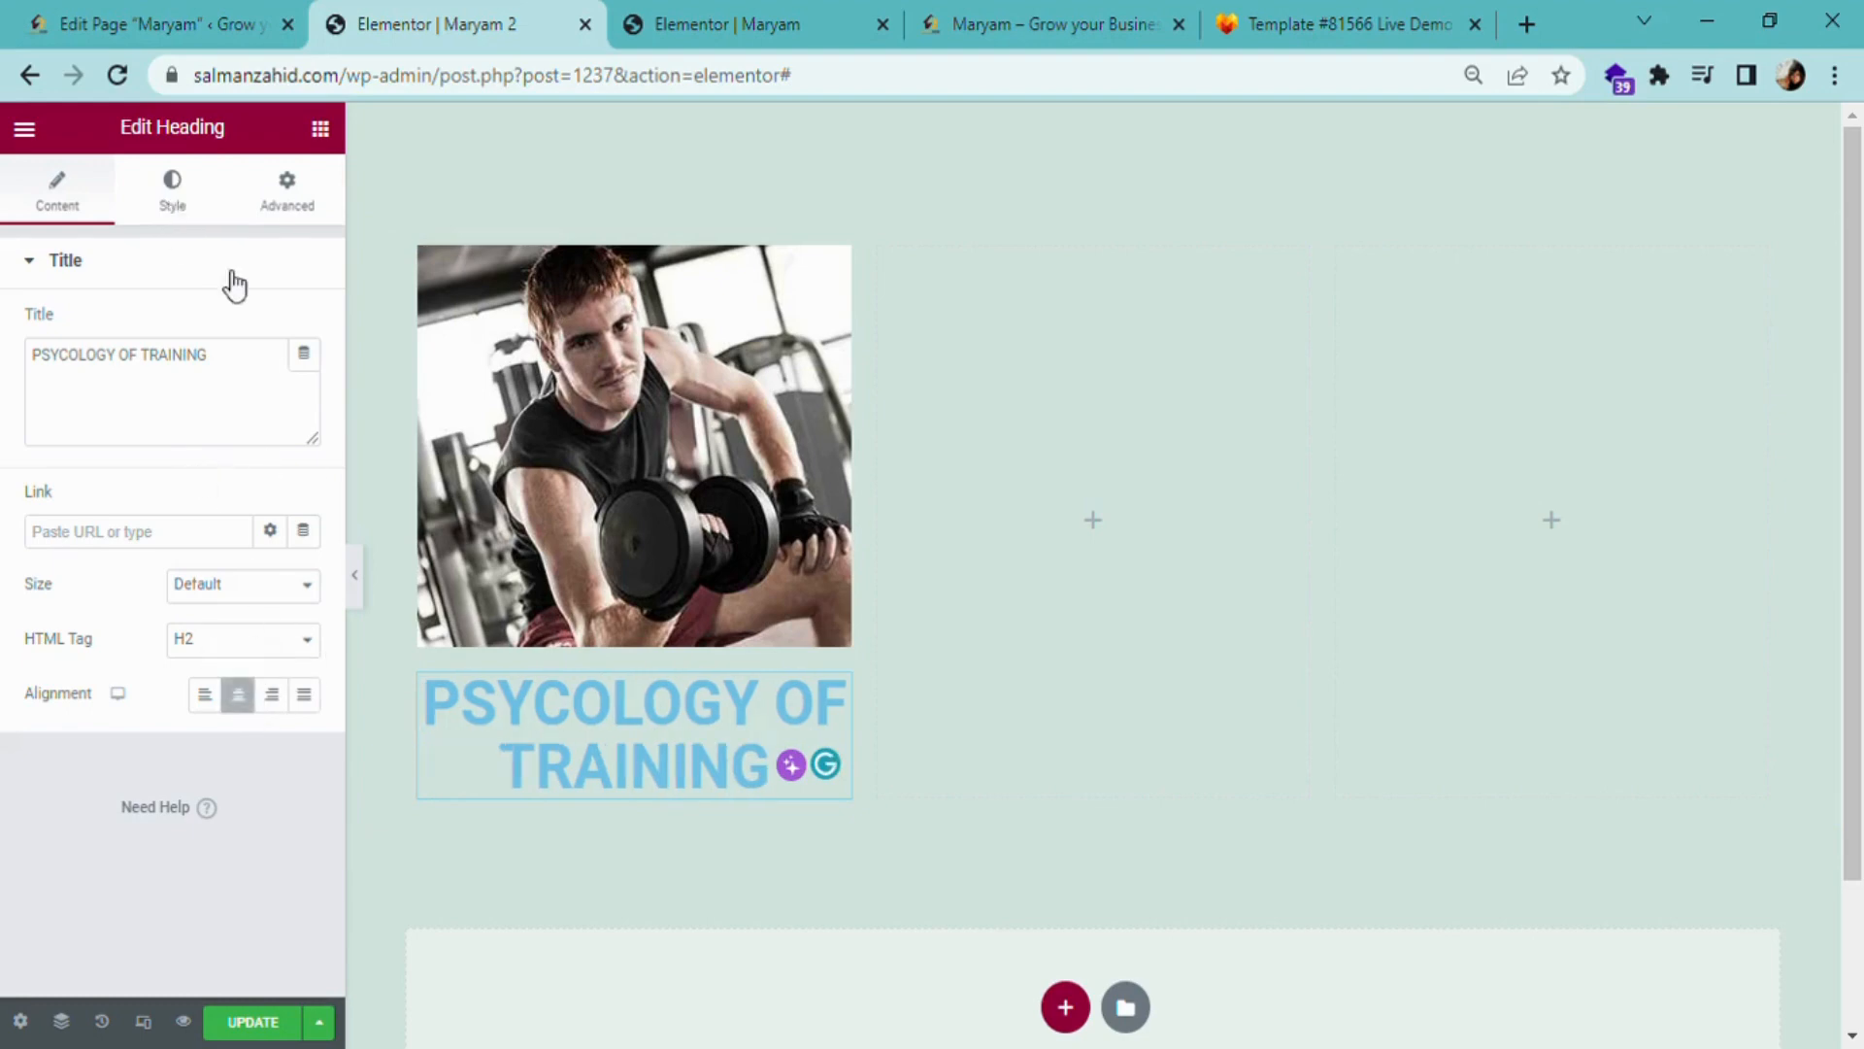
# - Set the PSYCOLOGY OF TRAINING heading's font family to Roboto Condensed and its text color to near-white #FBFEFF
pyautogui.click(184, 199)
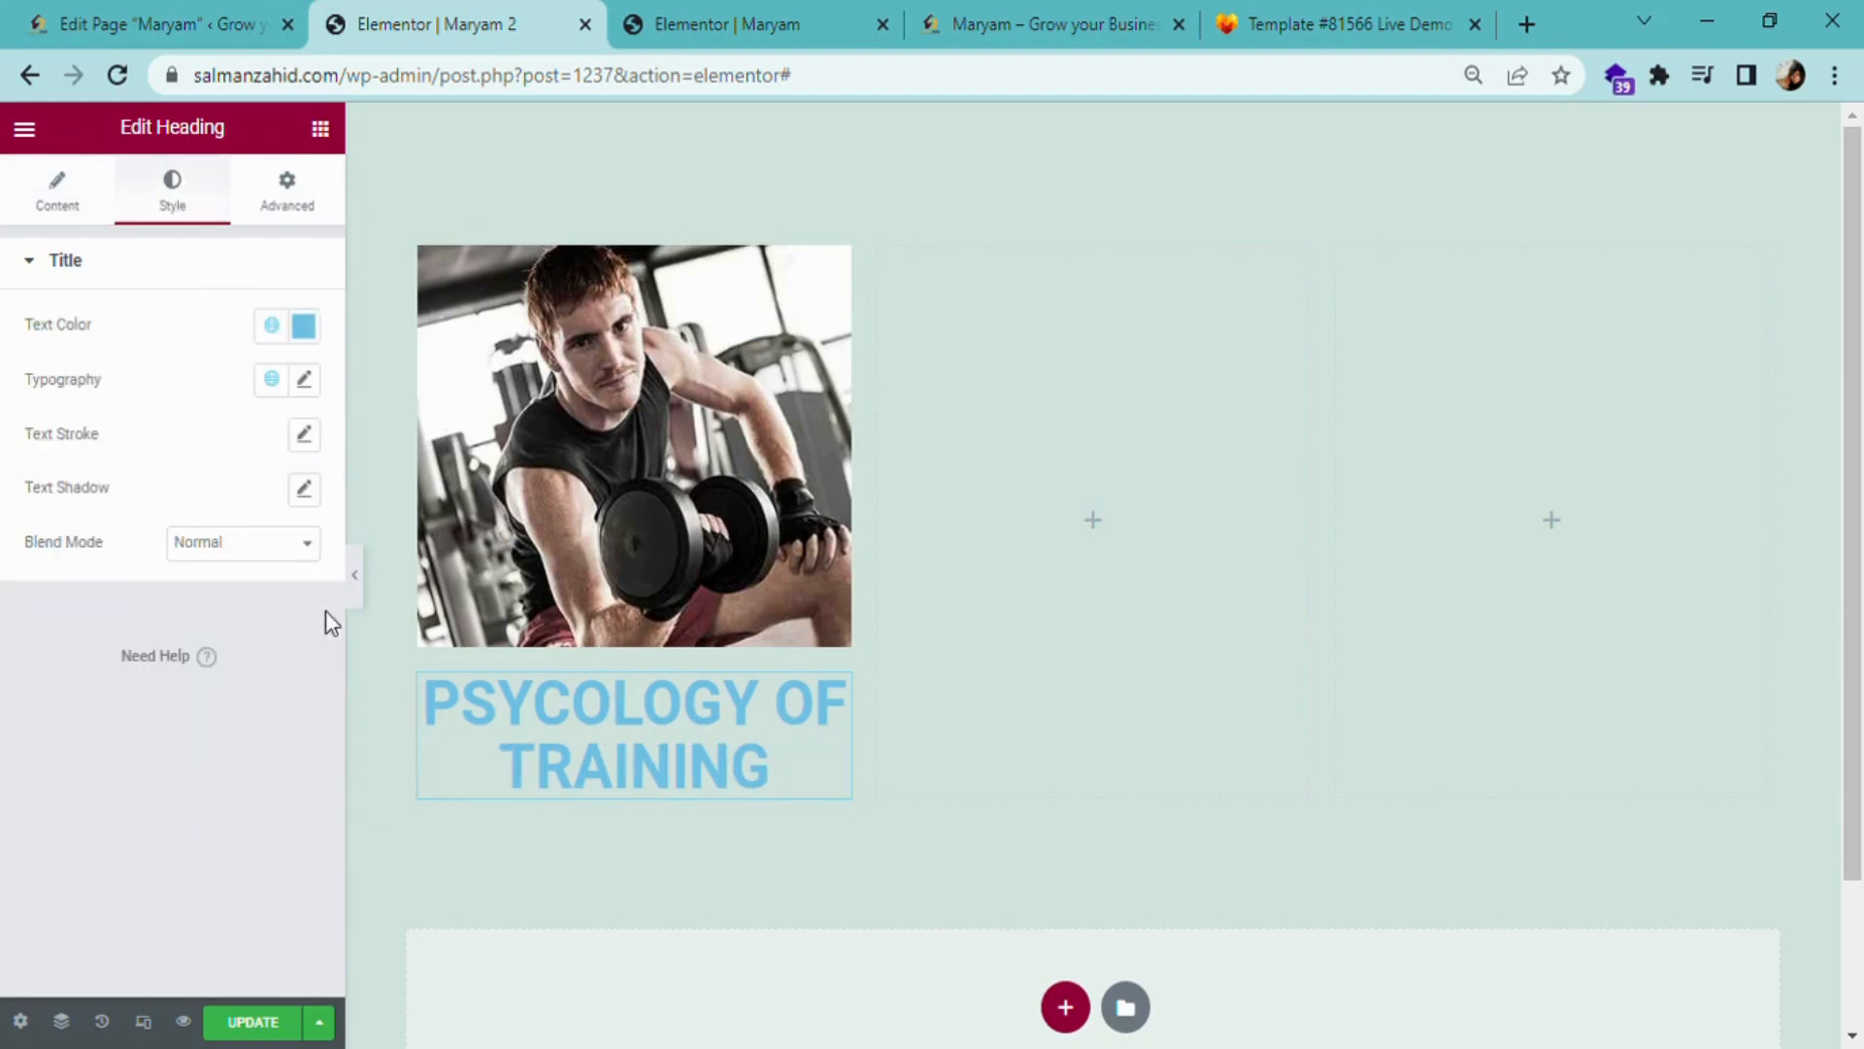
pyautogui.click(305, 380)
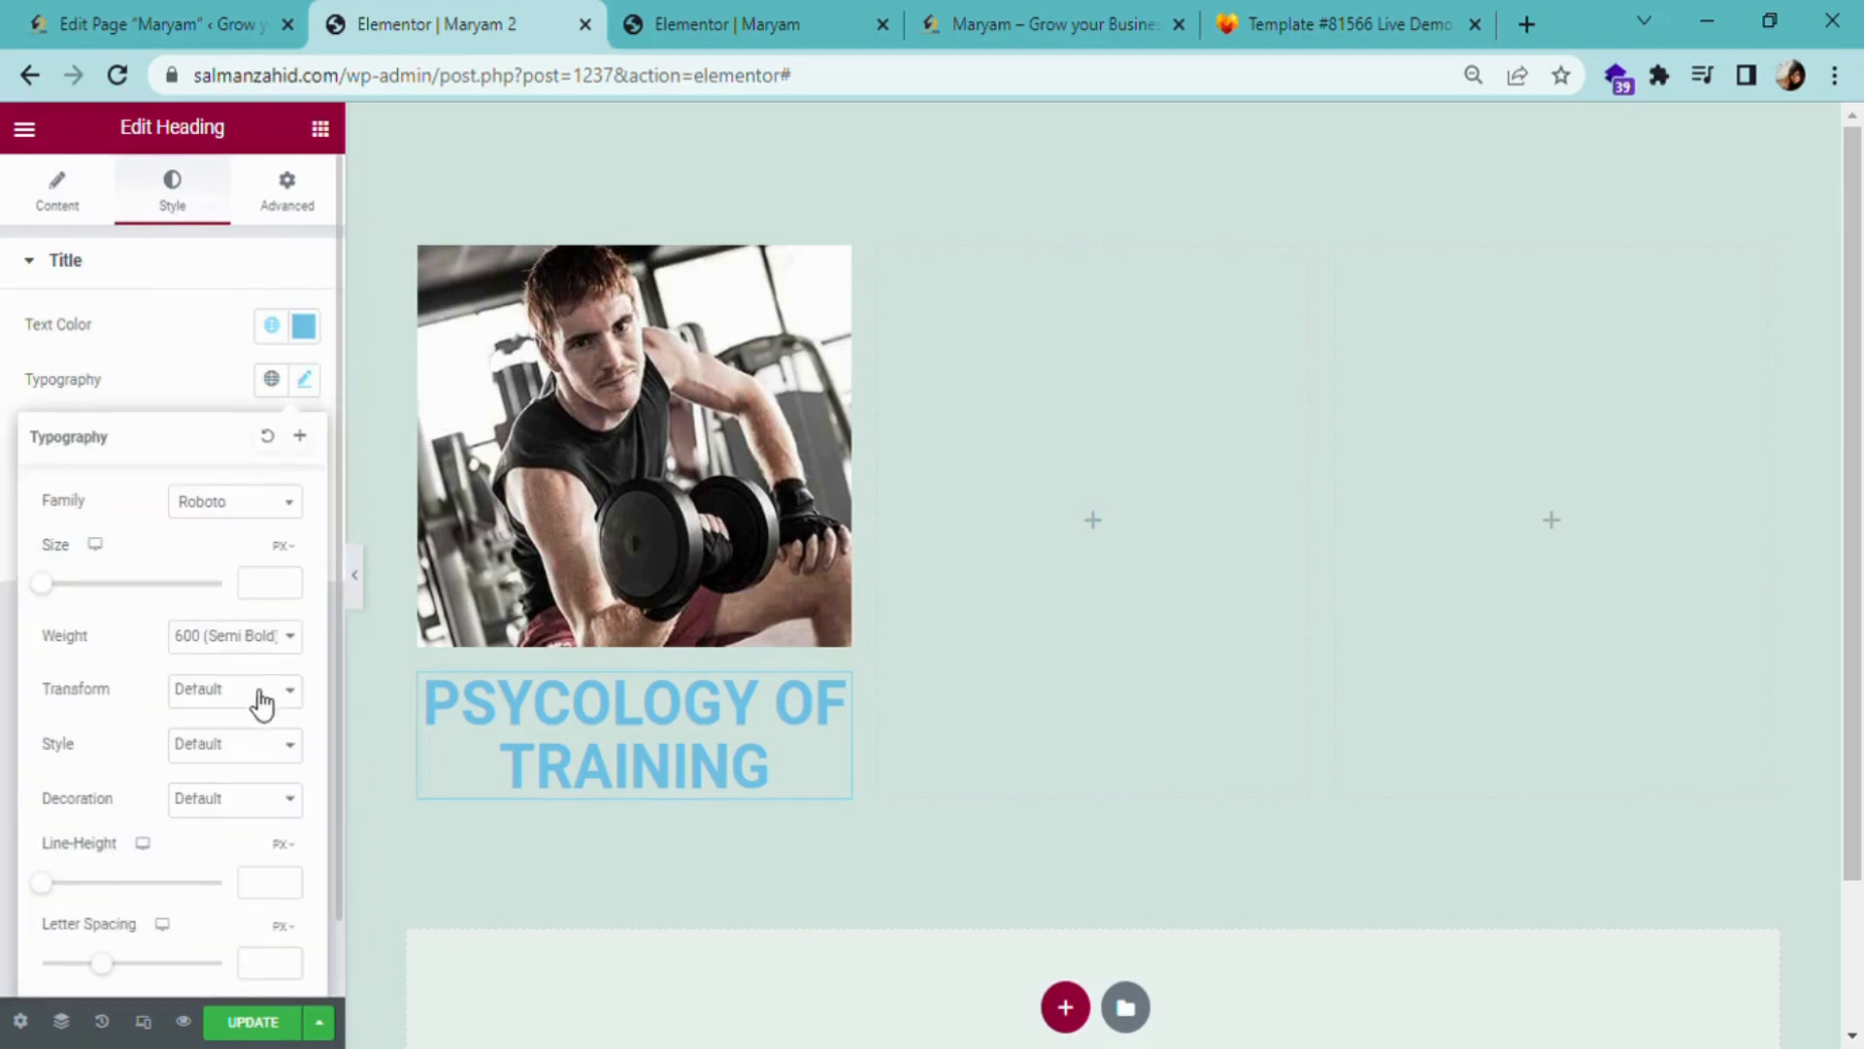
pyautogui.click(296, 502)
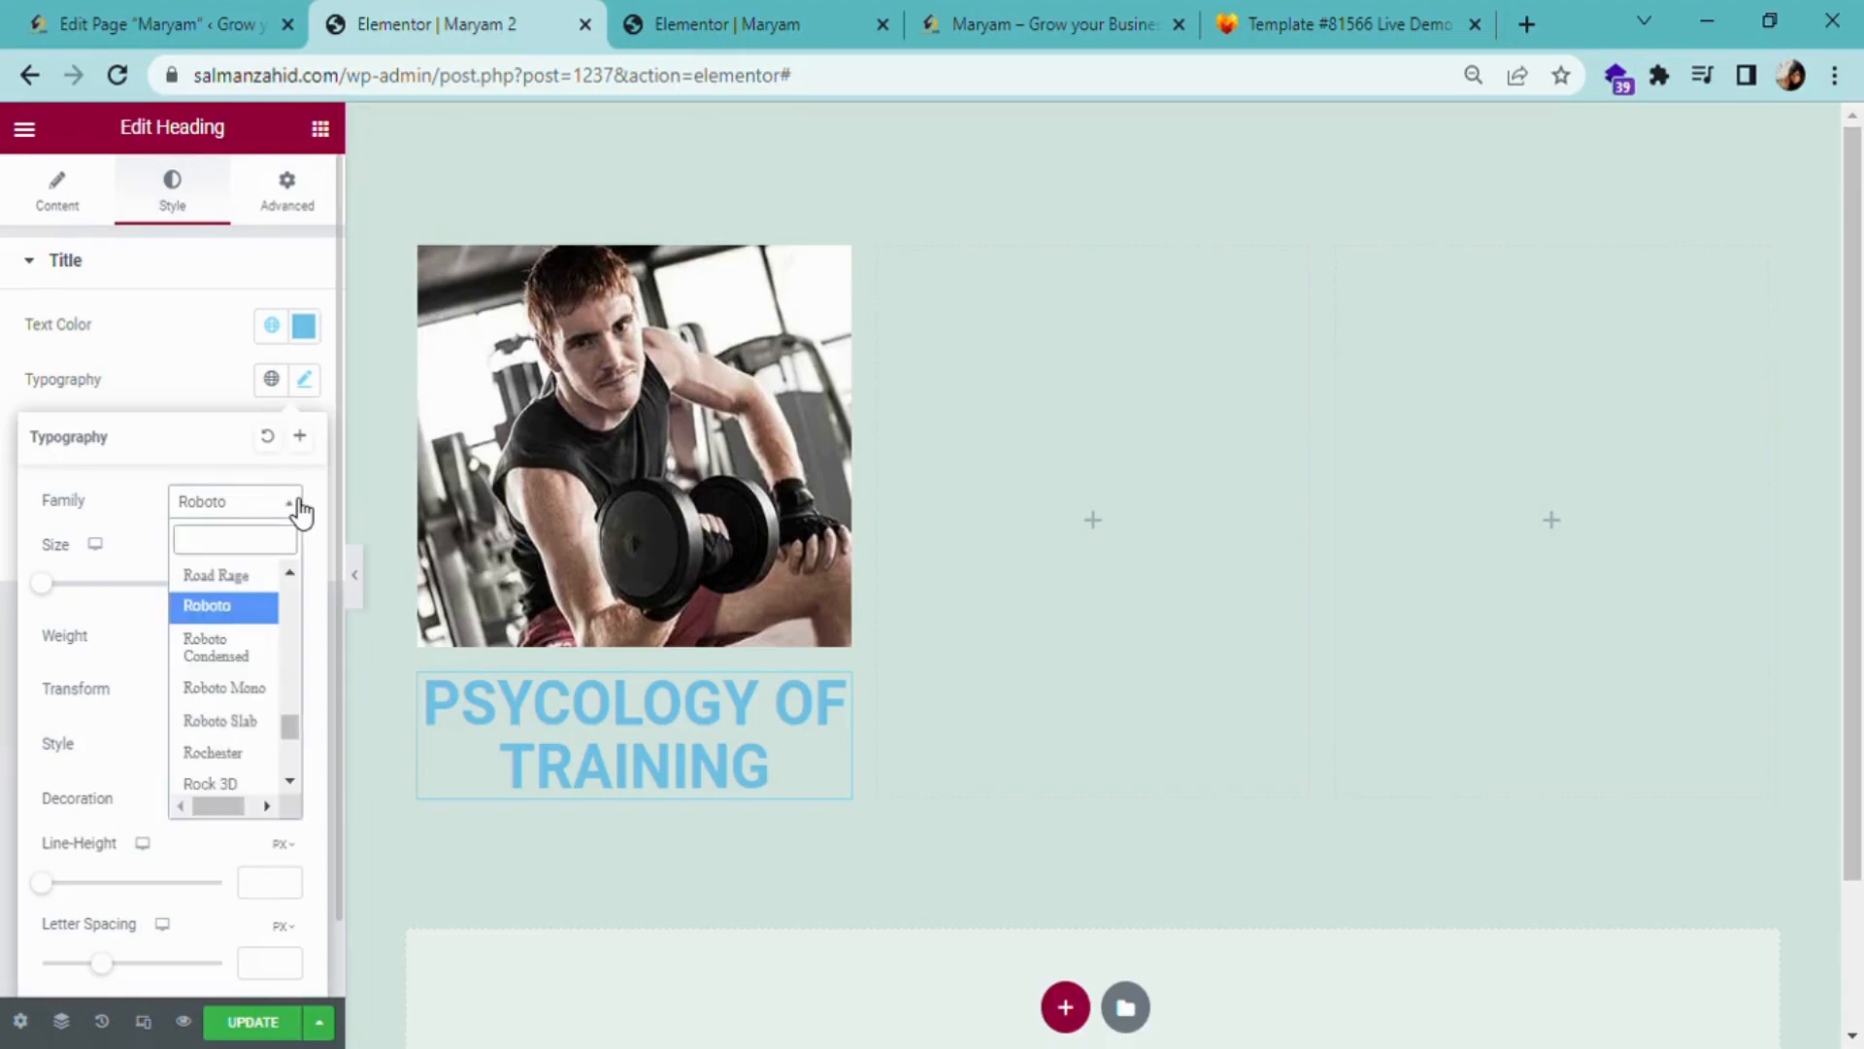
pyautogui.click(255, 656)
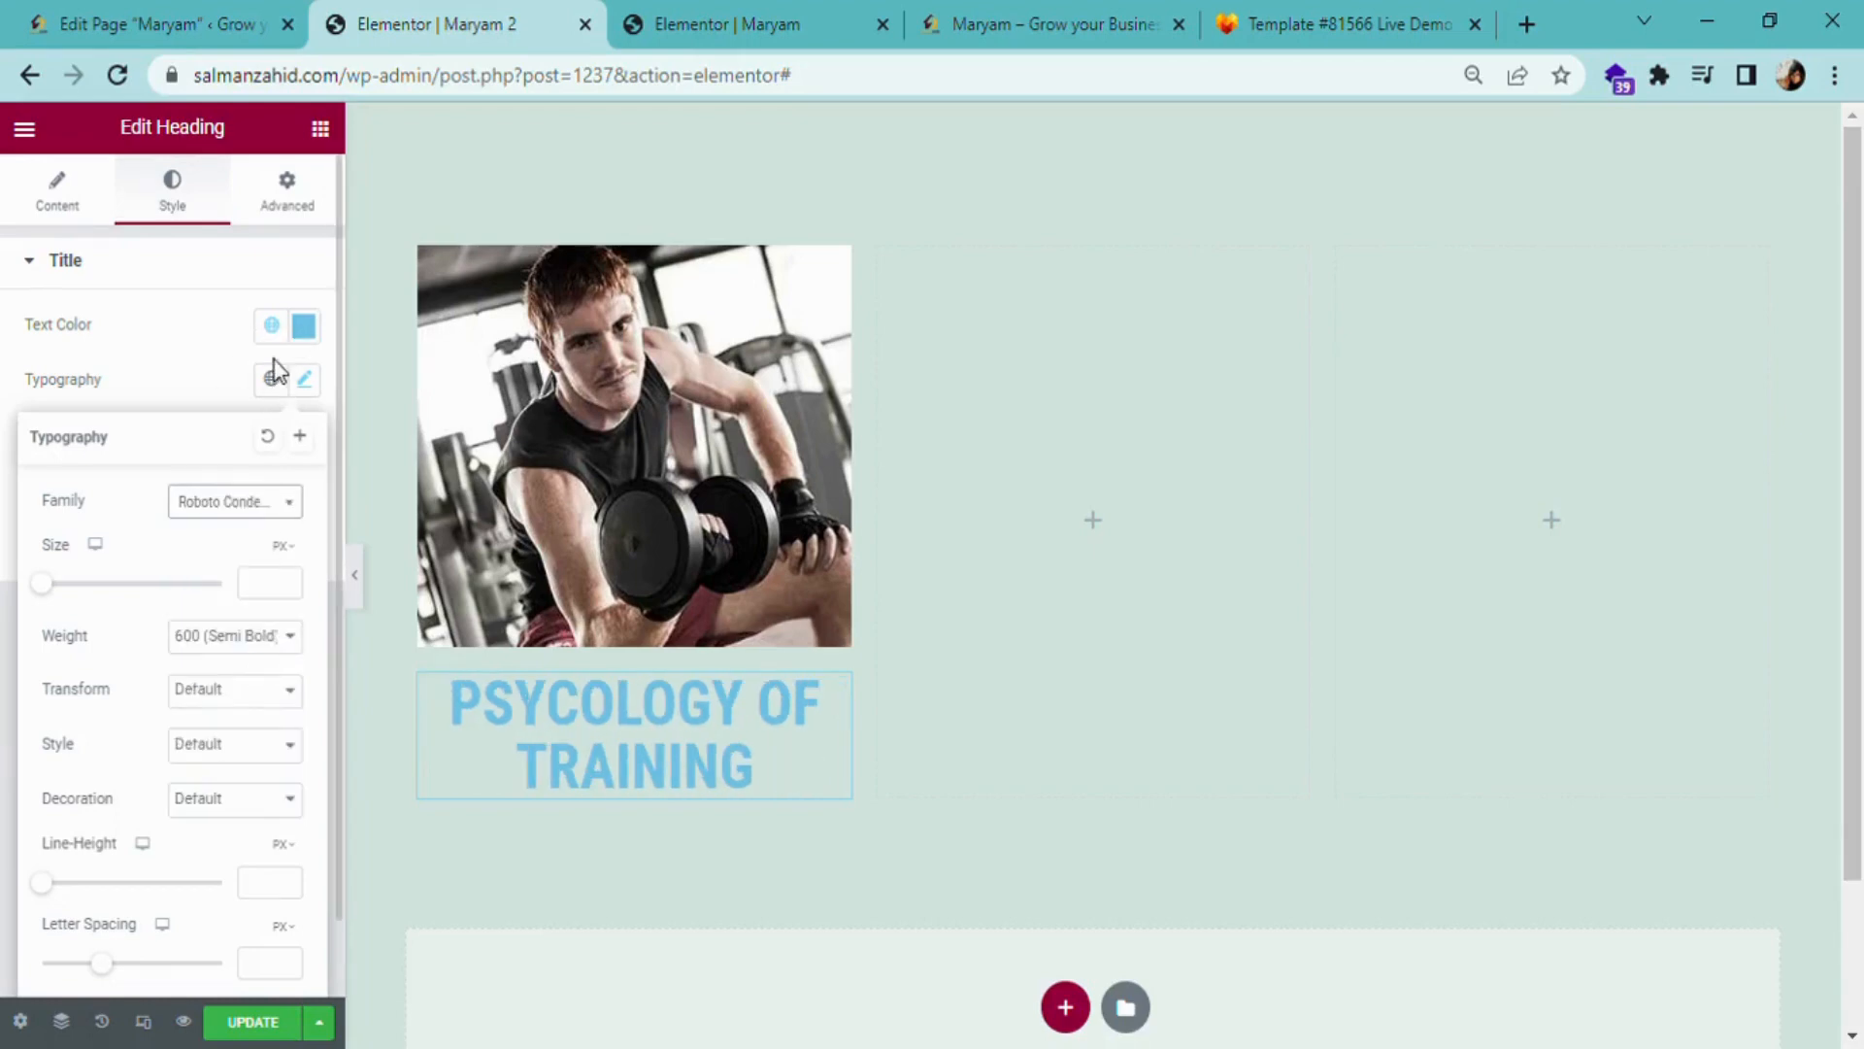
pyautogui.click(304, 326)
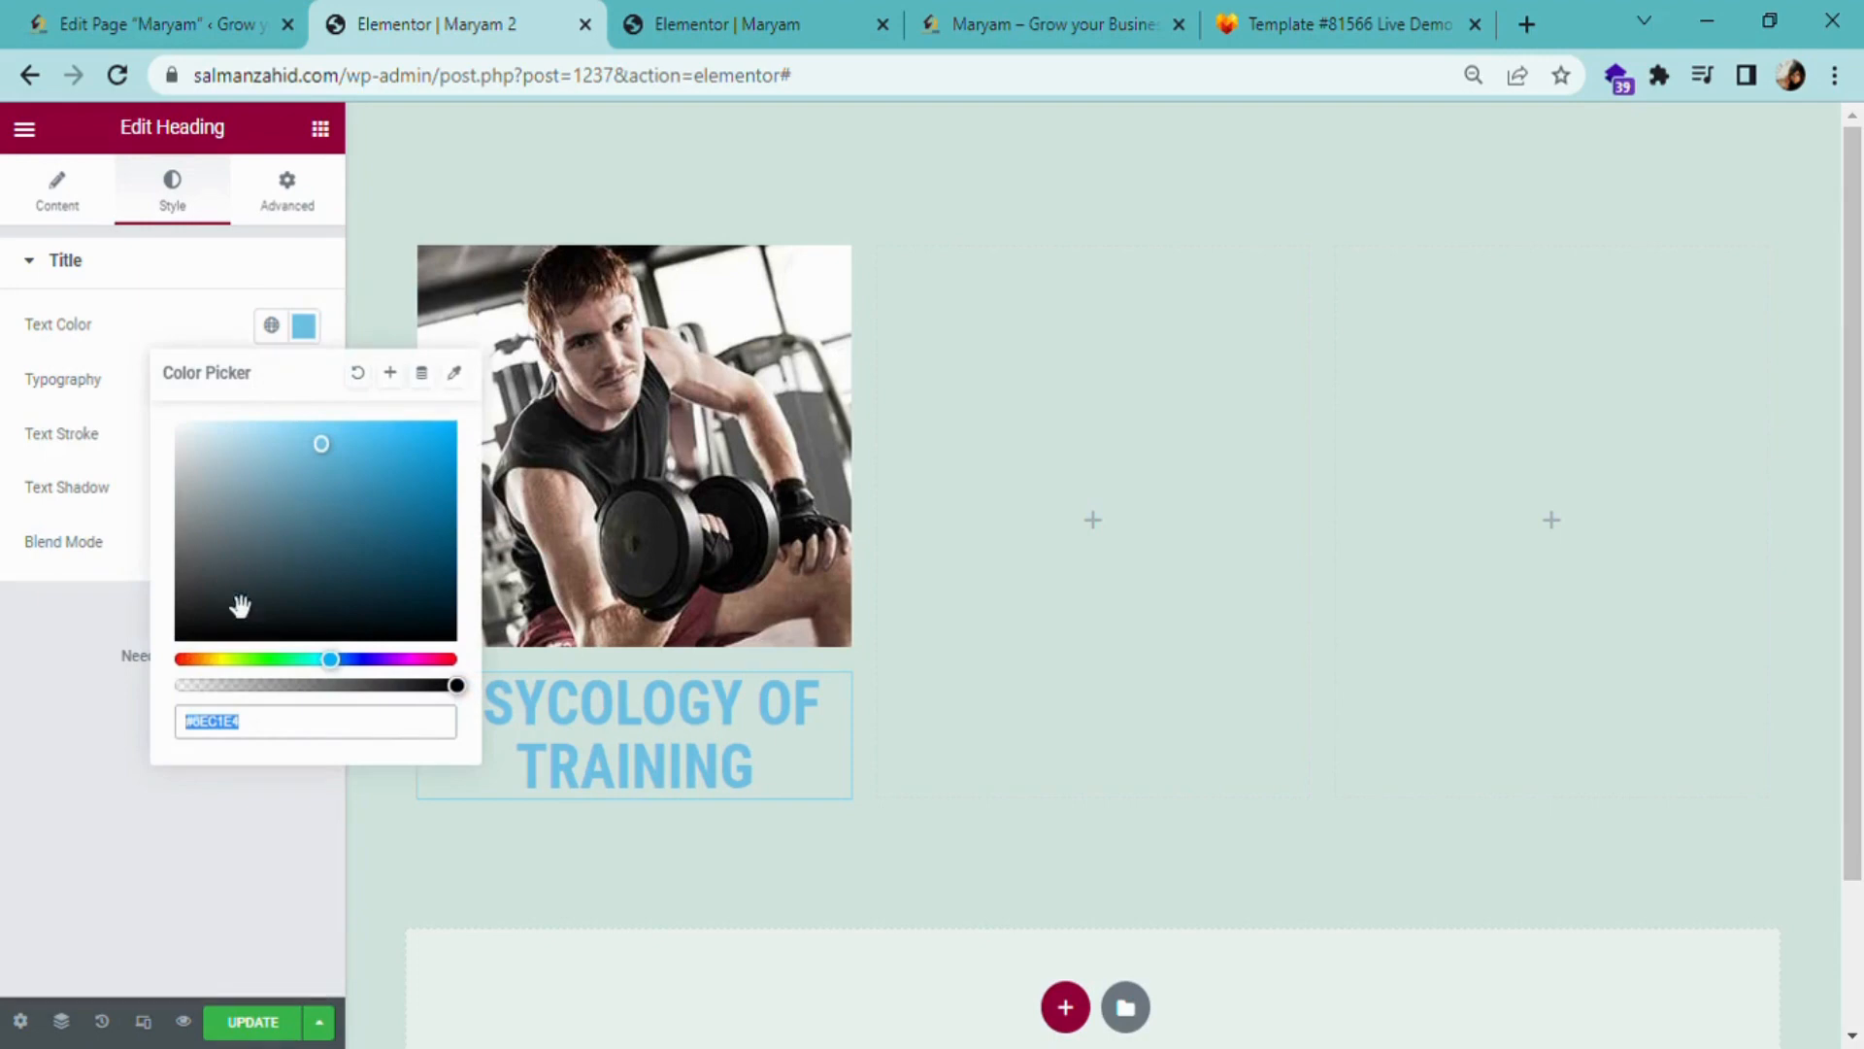
pyautogui.click(176, 637)
pyautogui.moveTo(160, 652); pyautogui.dragTo(187, 408)
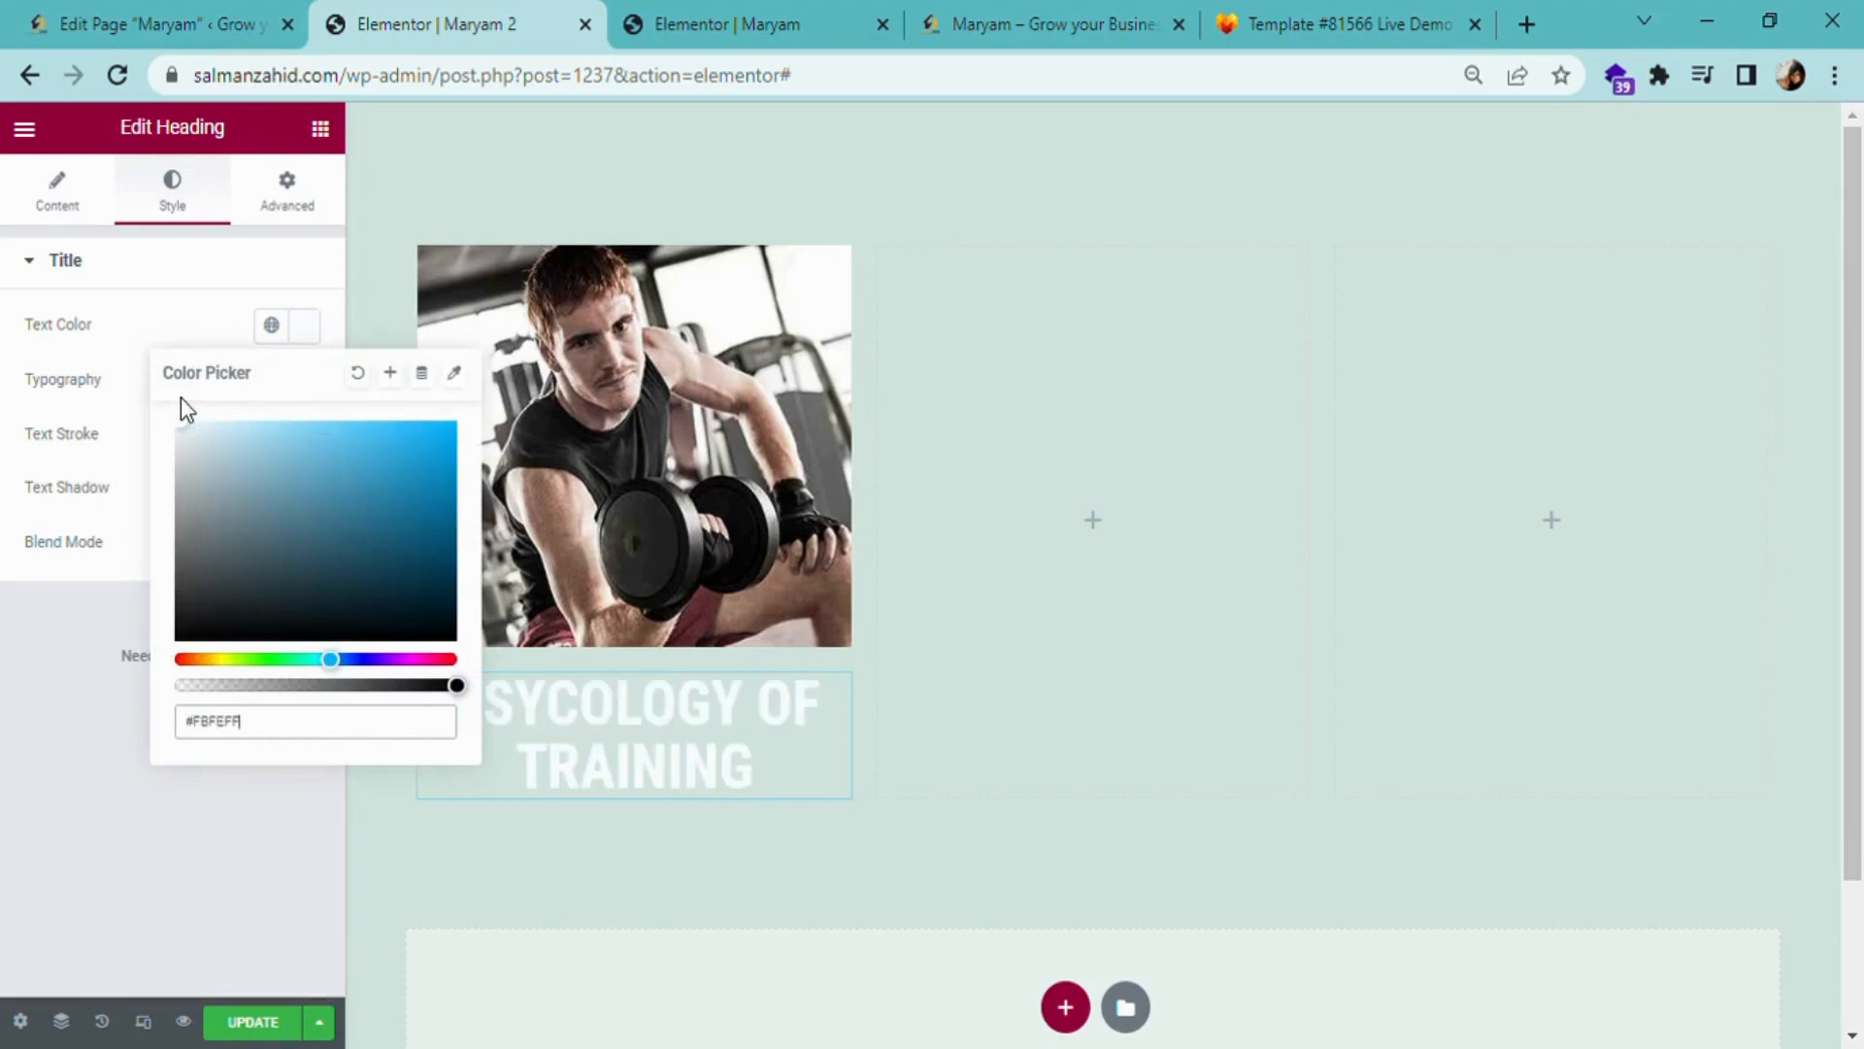
# - Give the heading a classic background in semi-transparent red, #FF0000A8
pyautogui.click(300, 207)
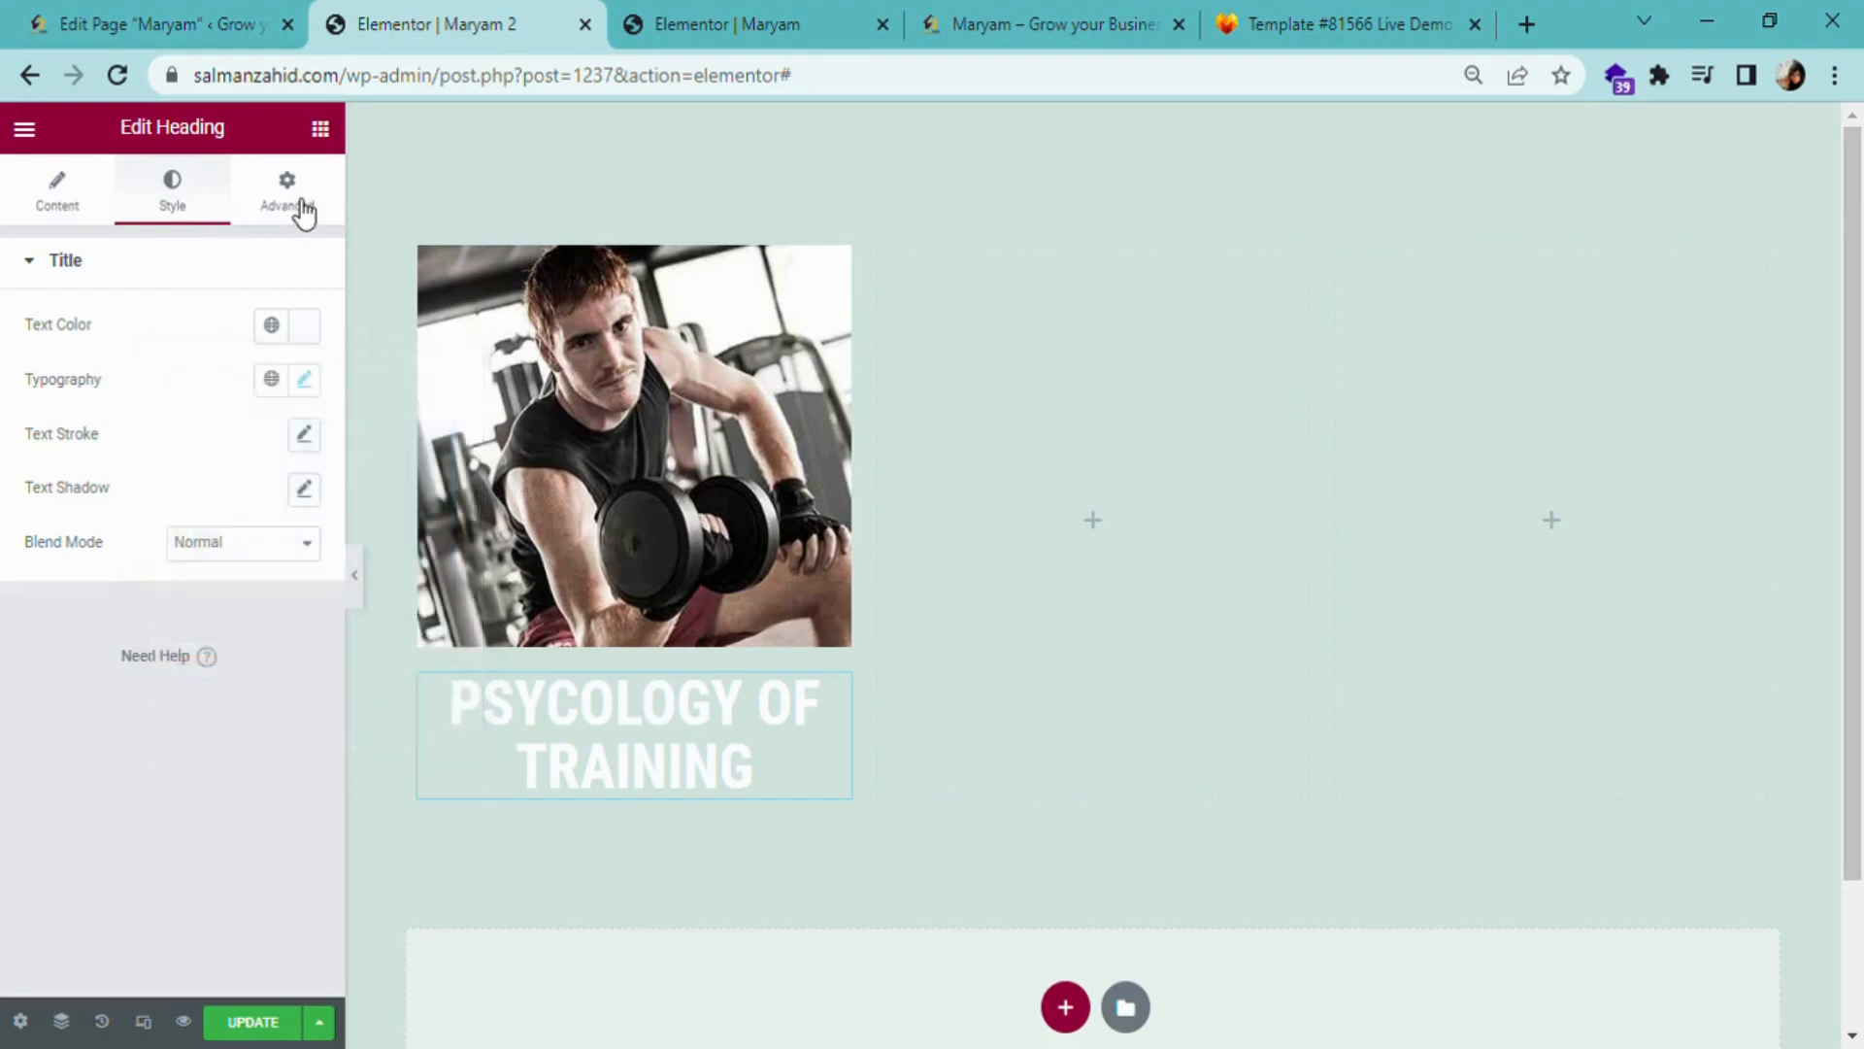
pyautogui.scroll(-3, 205, 669)
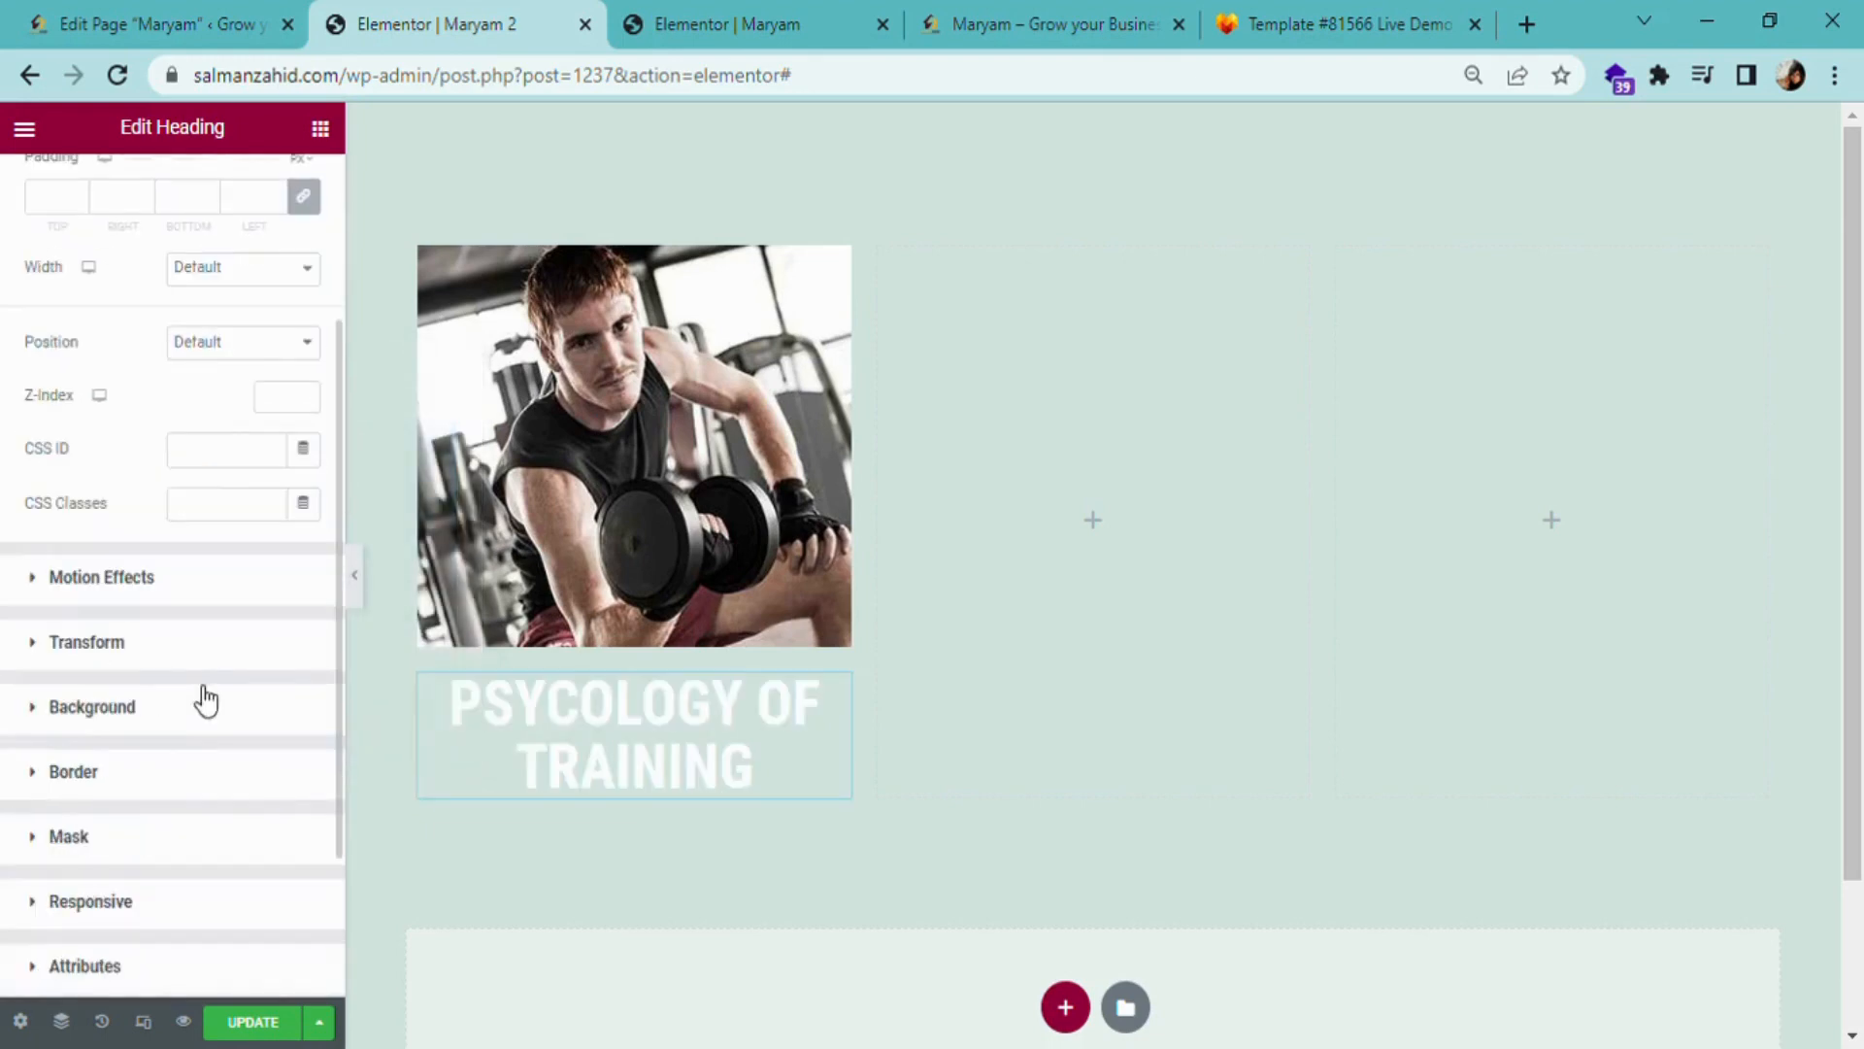
pyautogui.click(113, 717)
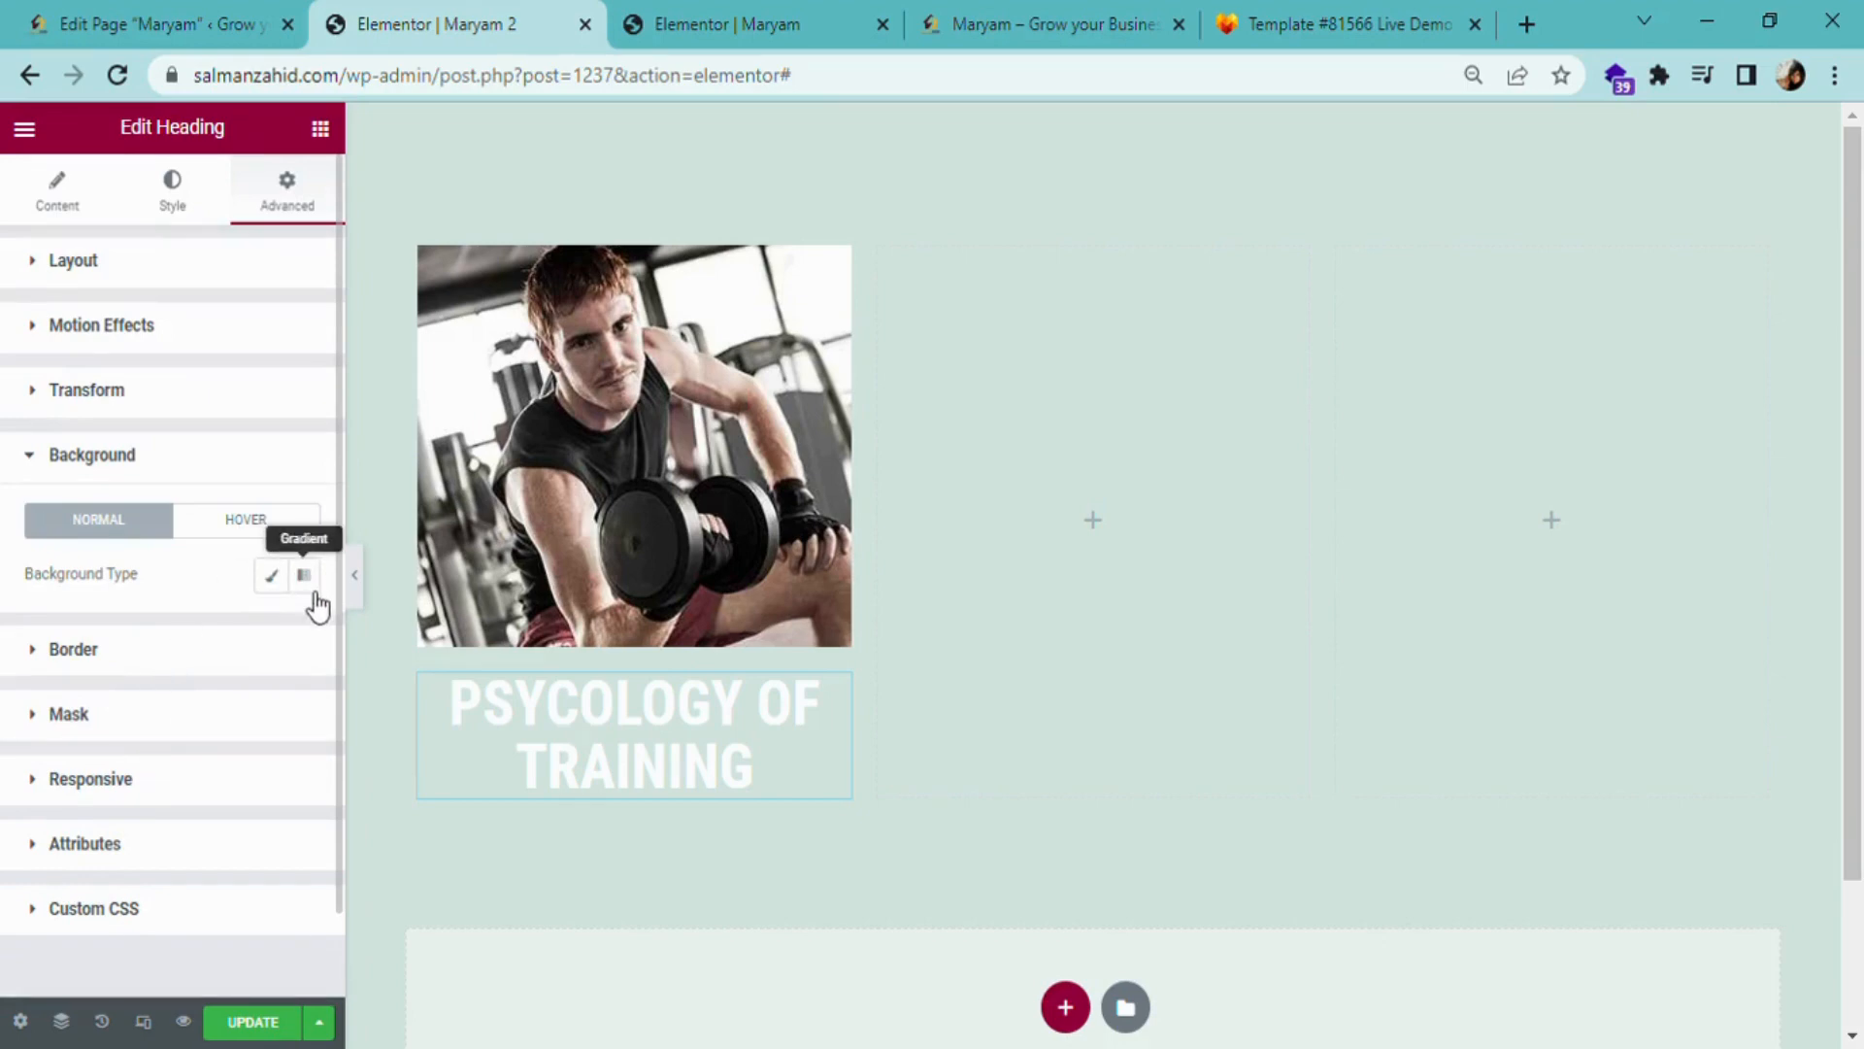
pyautogui.click(272, 577)
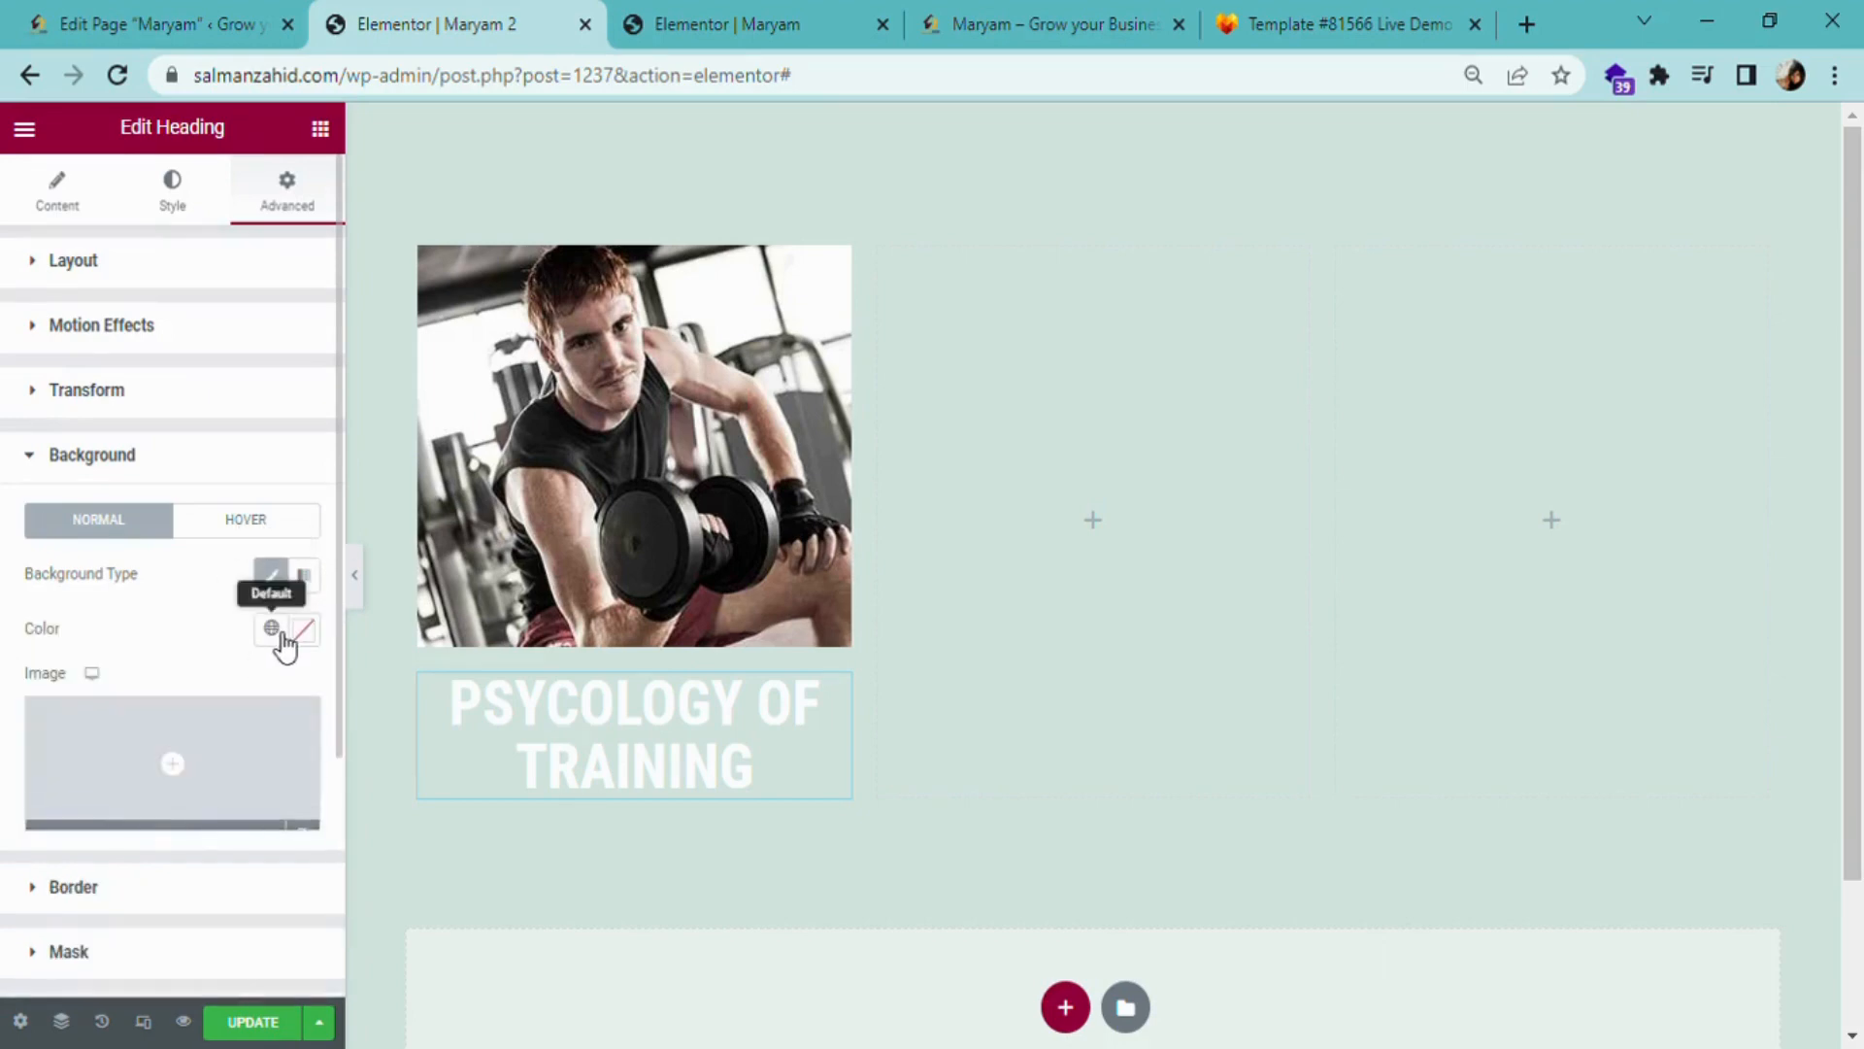
pyautogui.click(303, 631)
pyautogui.moveTo(391, 433); pyautogui.dragTo(470, 259)
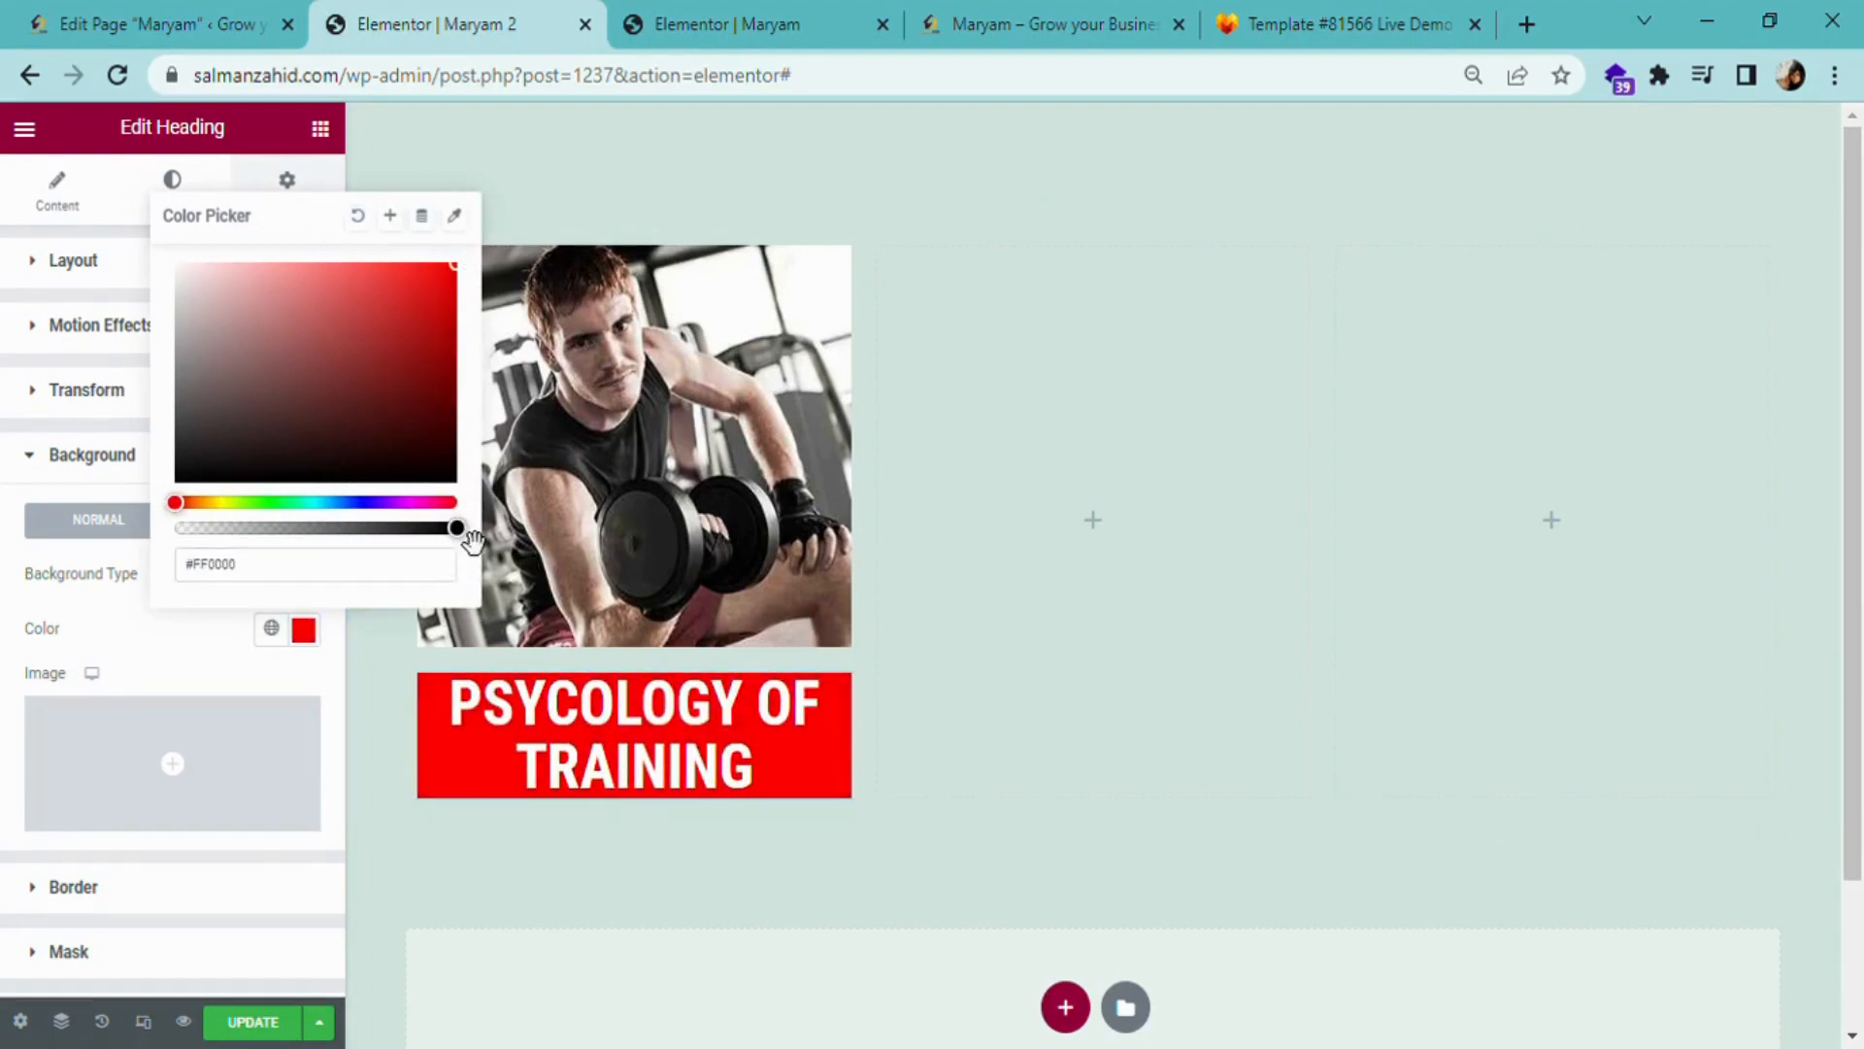
pyautogui.moveTo(471, 544); pyautogui.dragTo(376, 555)
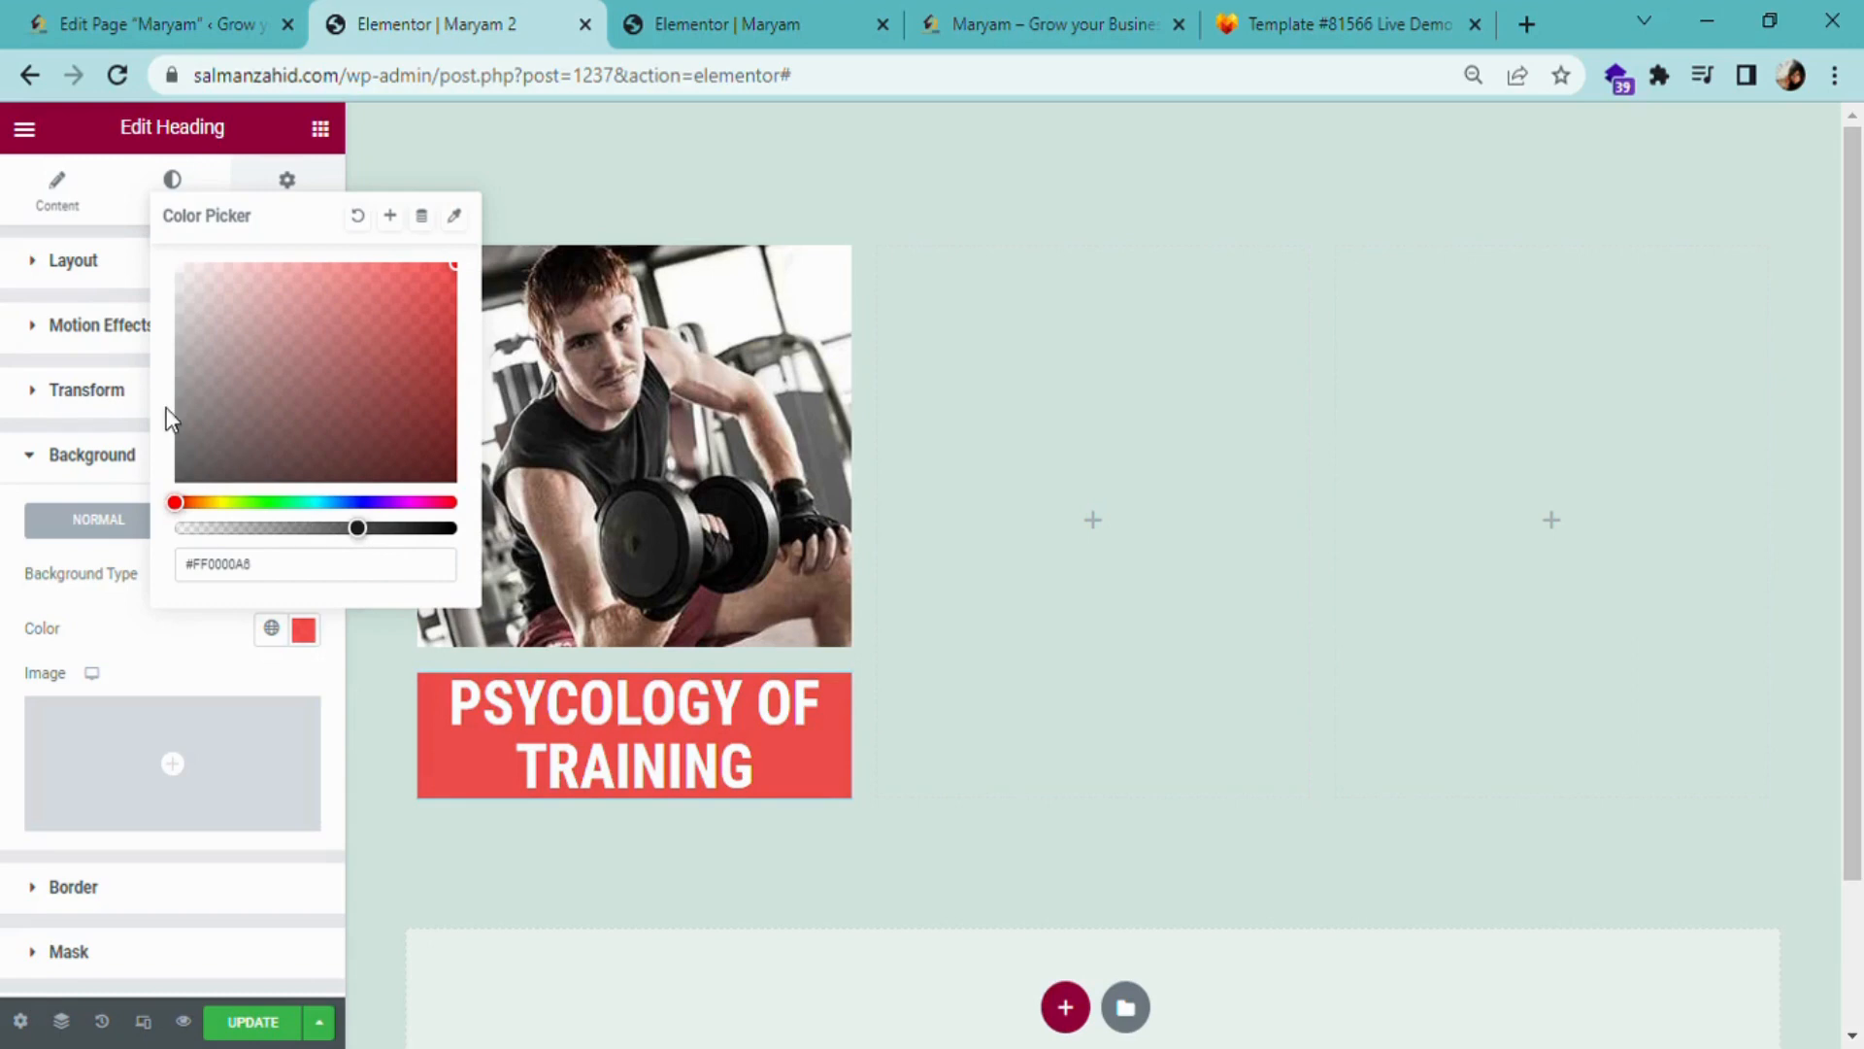
# - Set the heading's font size to 30 px
pyautogui.click(173, 183)
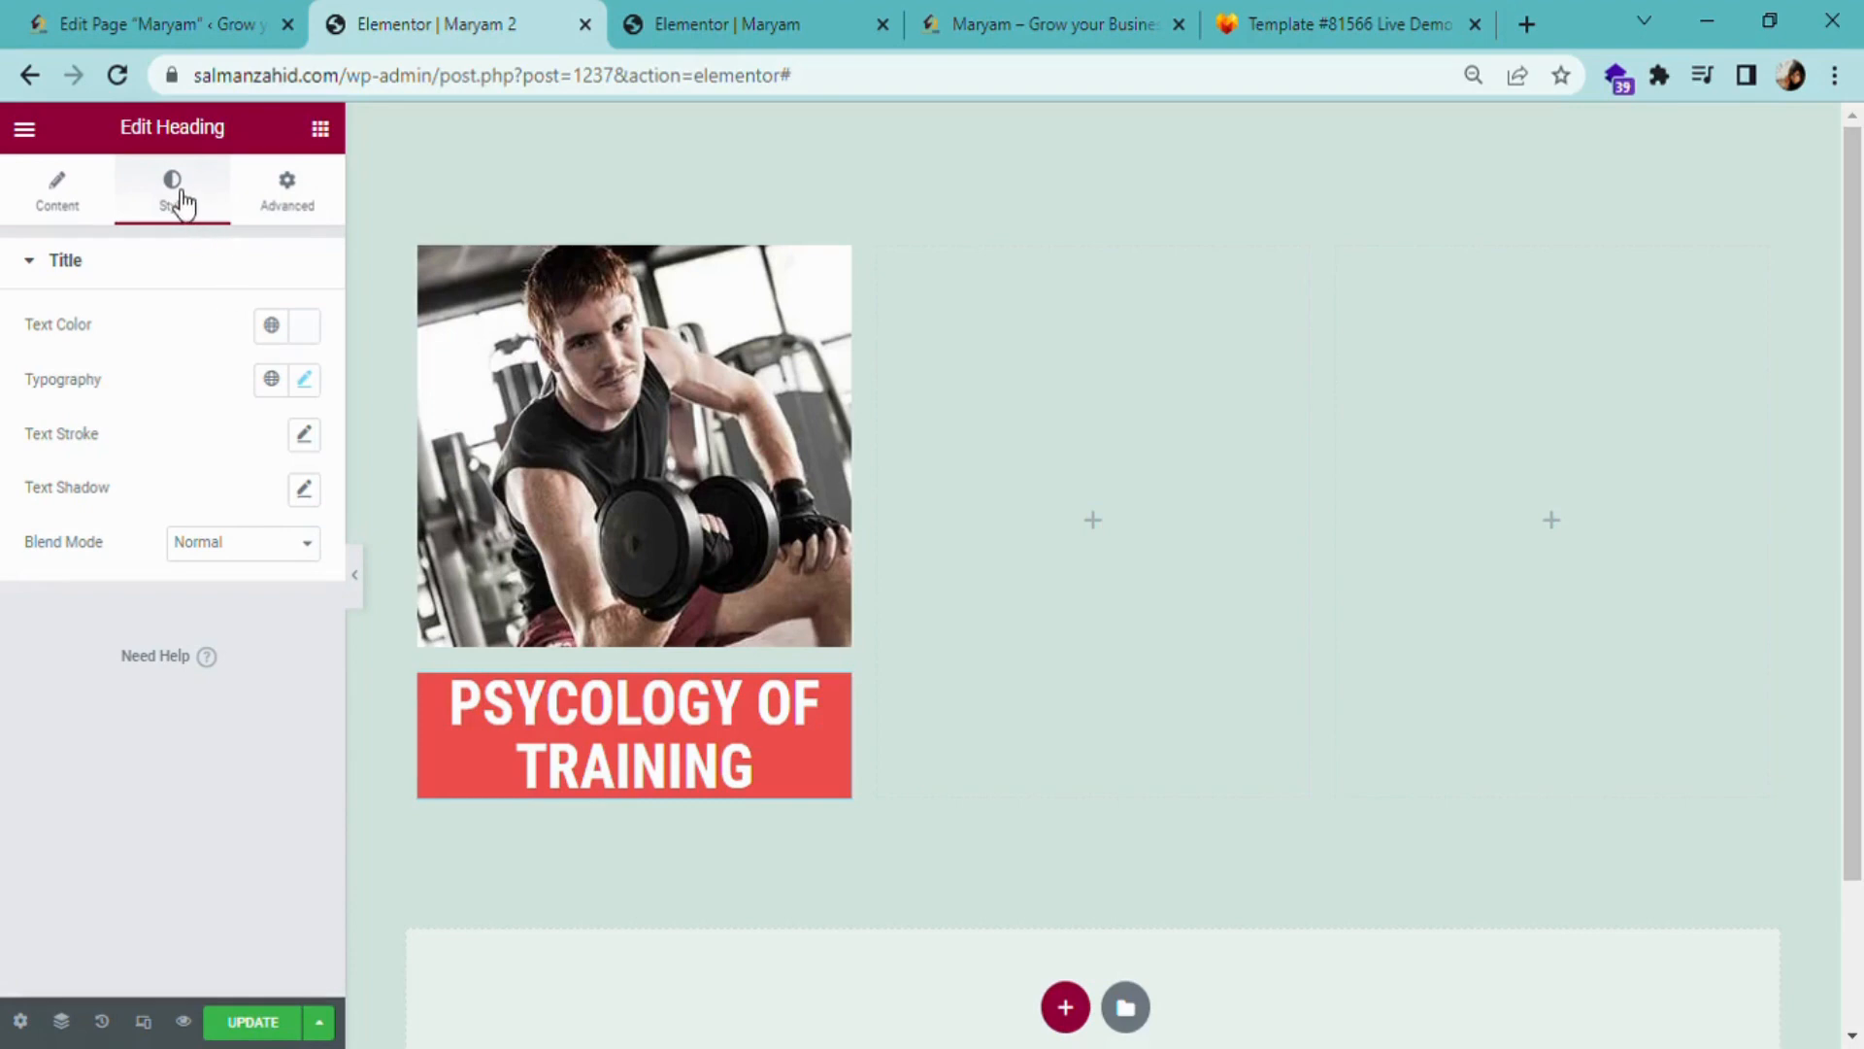
pyautogui.click(309, 384)
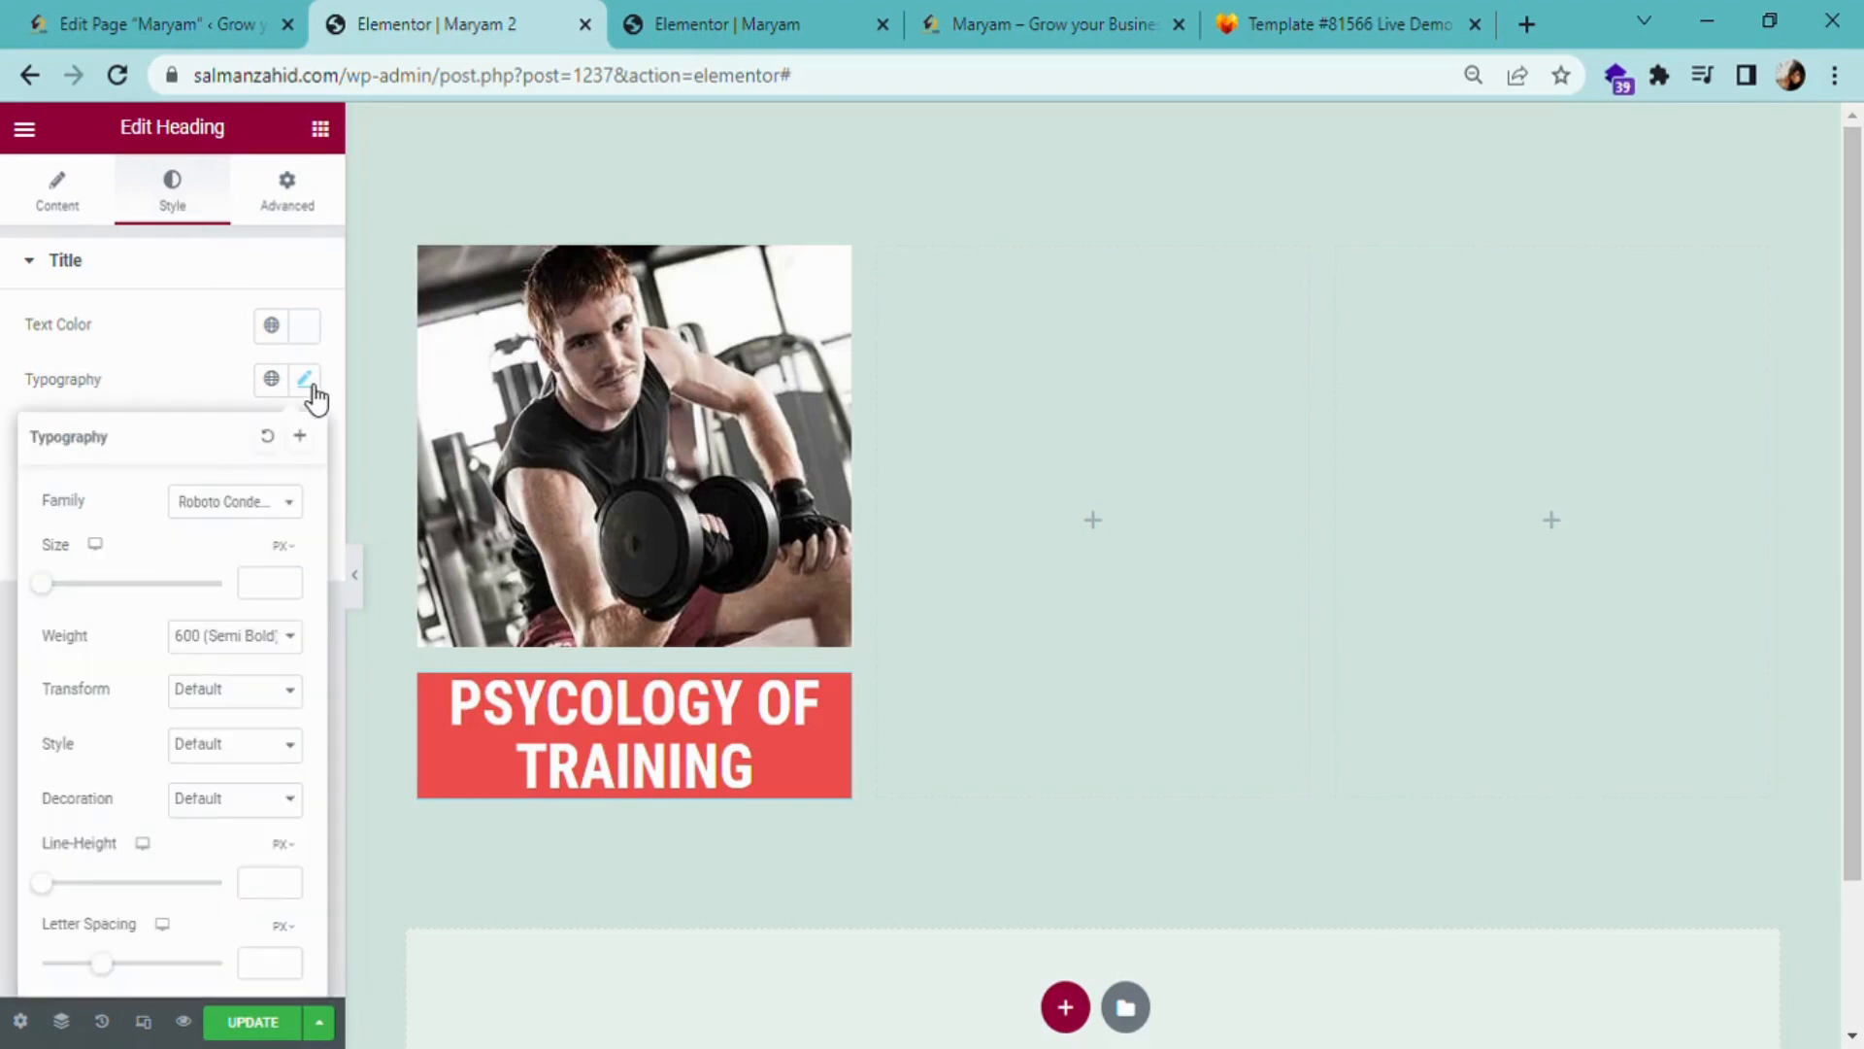
pyautogui.click(276, 582)
pyautogui.write('20')
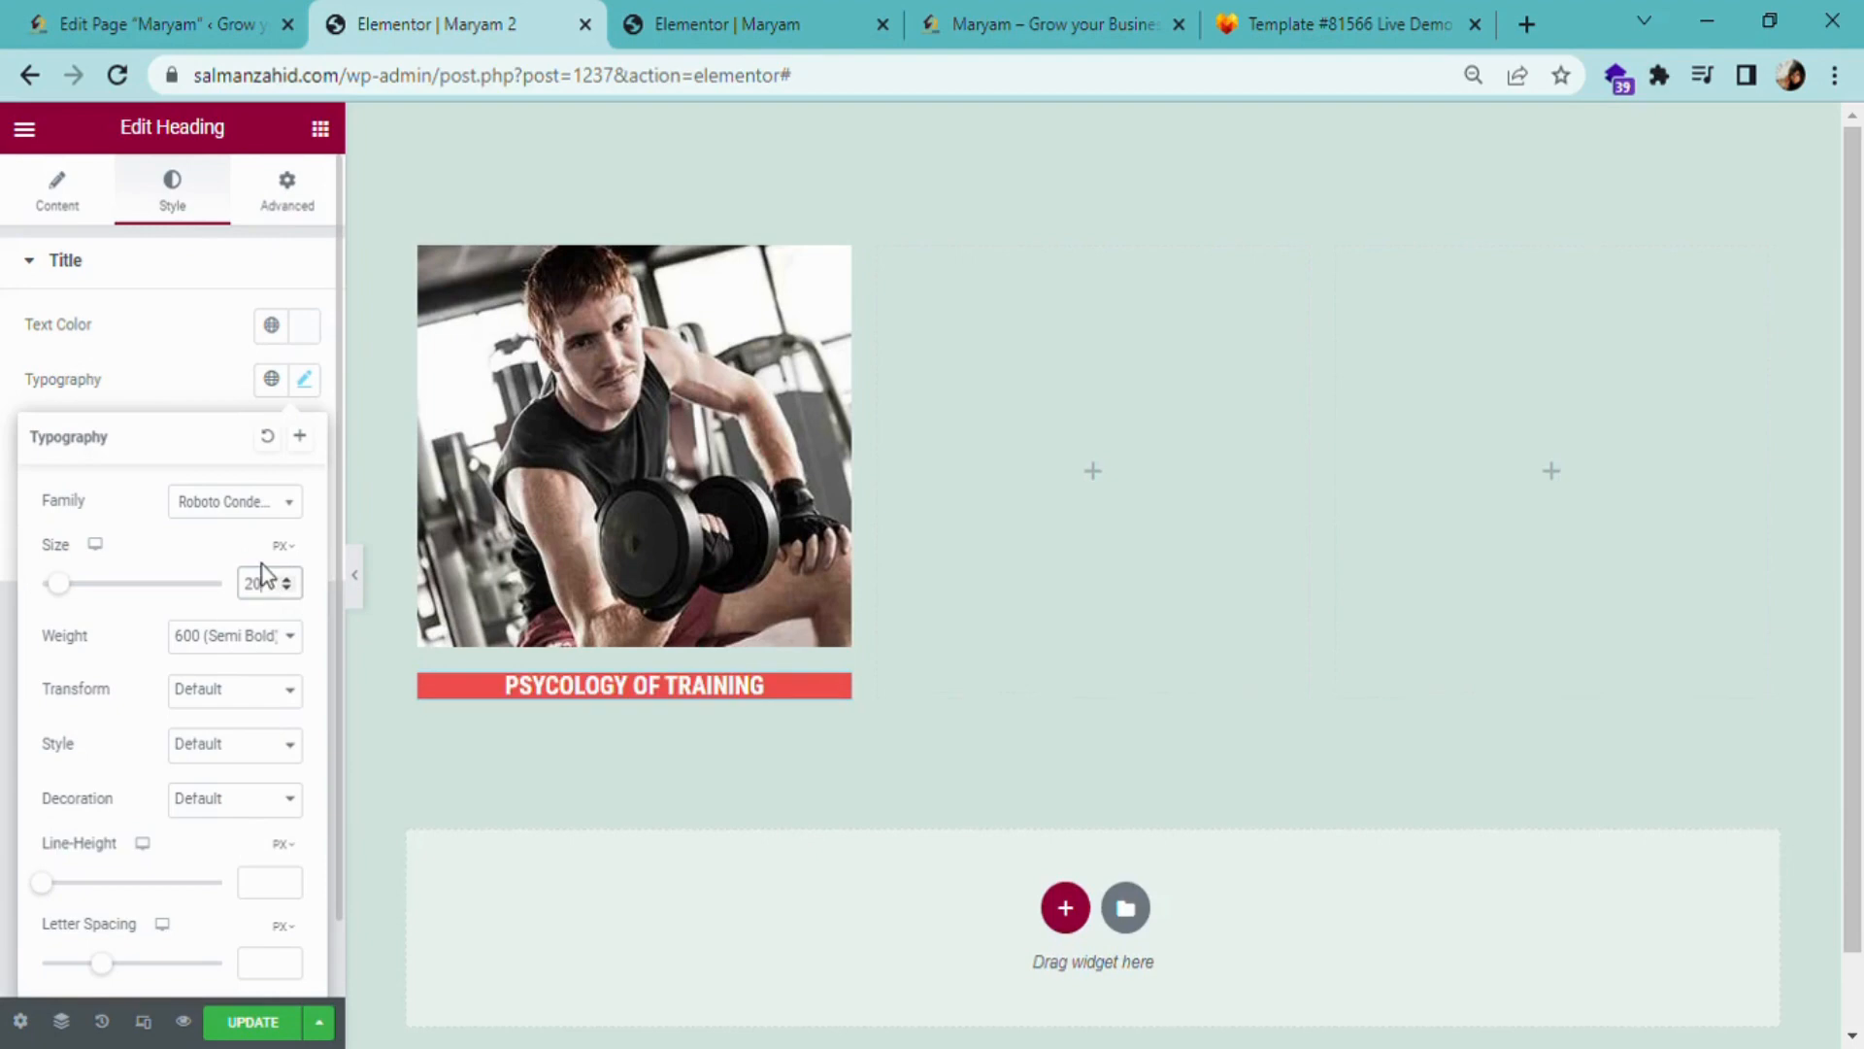
pyautogui.press('BackSpace')
pyautogui.press('BackSpace')
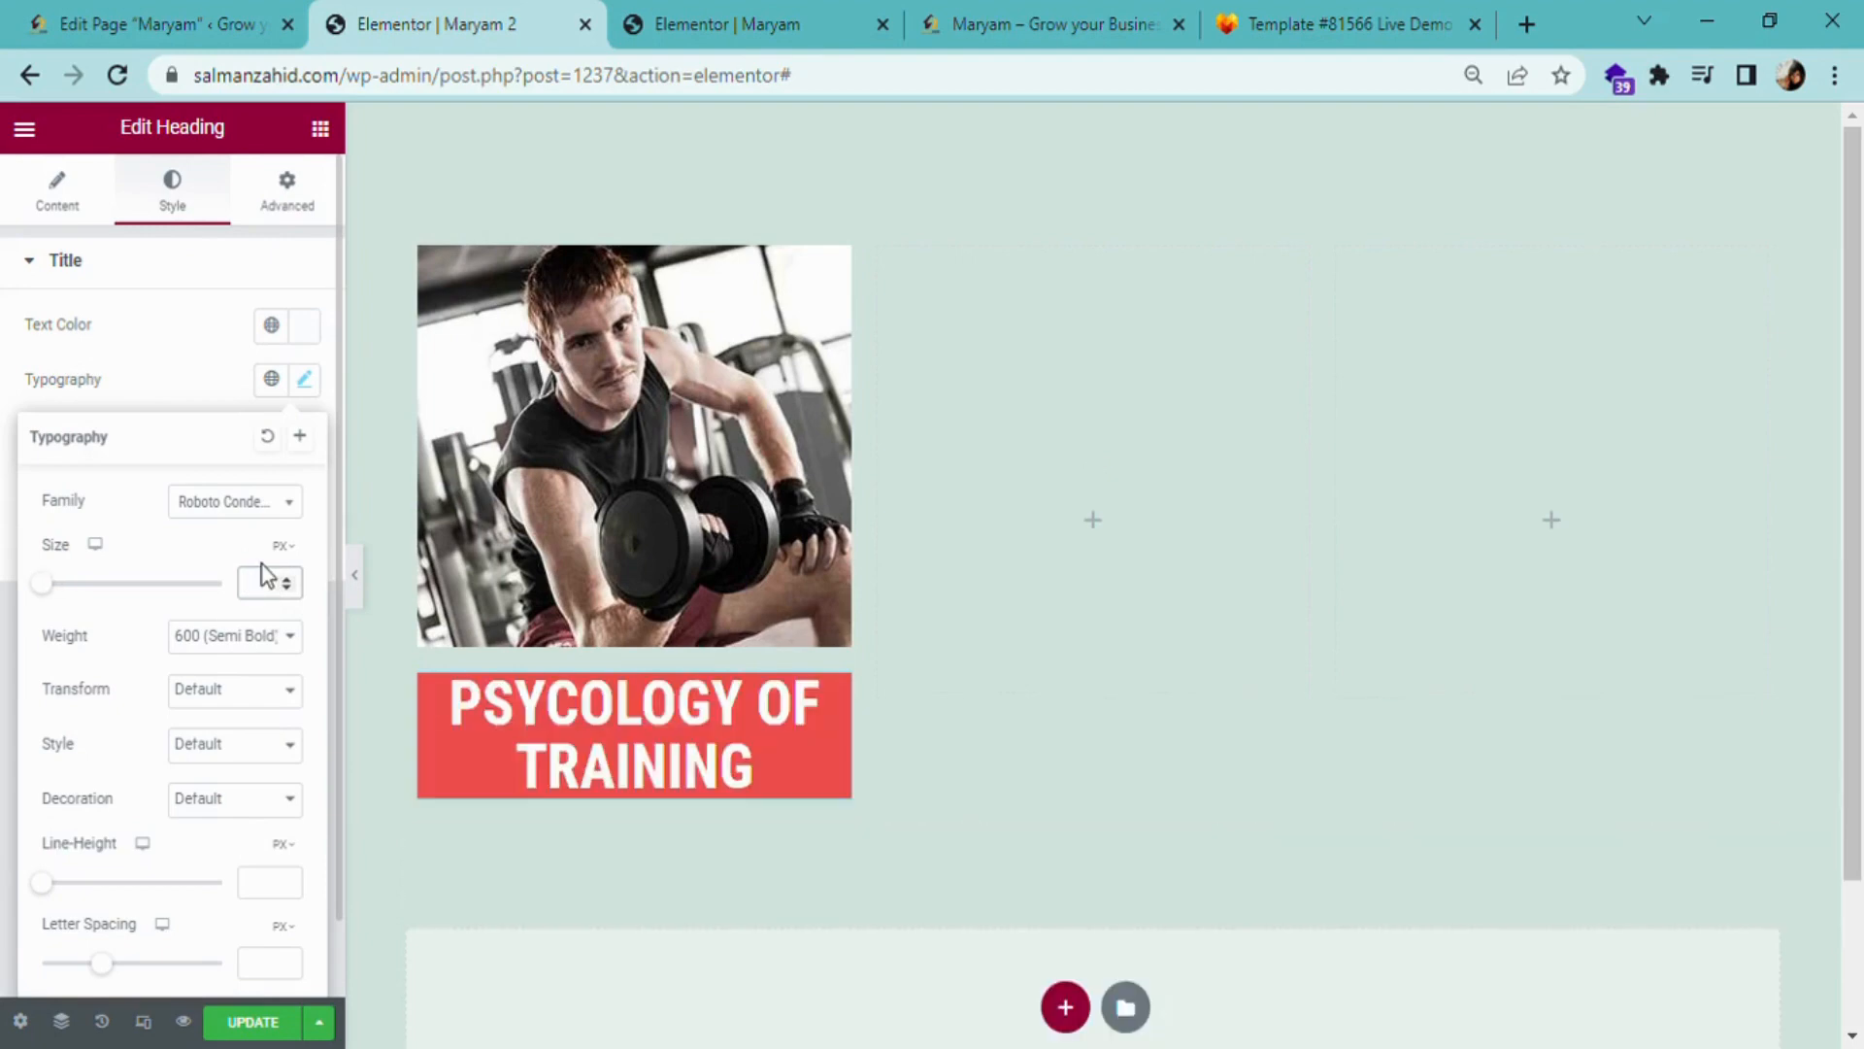
pyautogui.write('30')
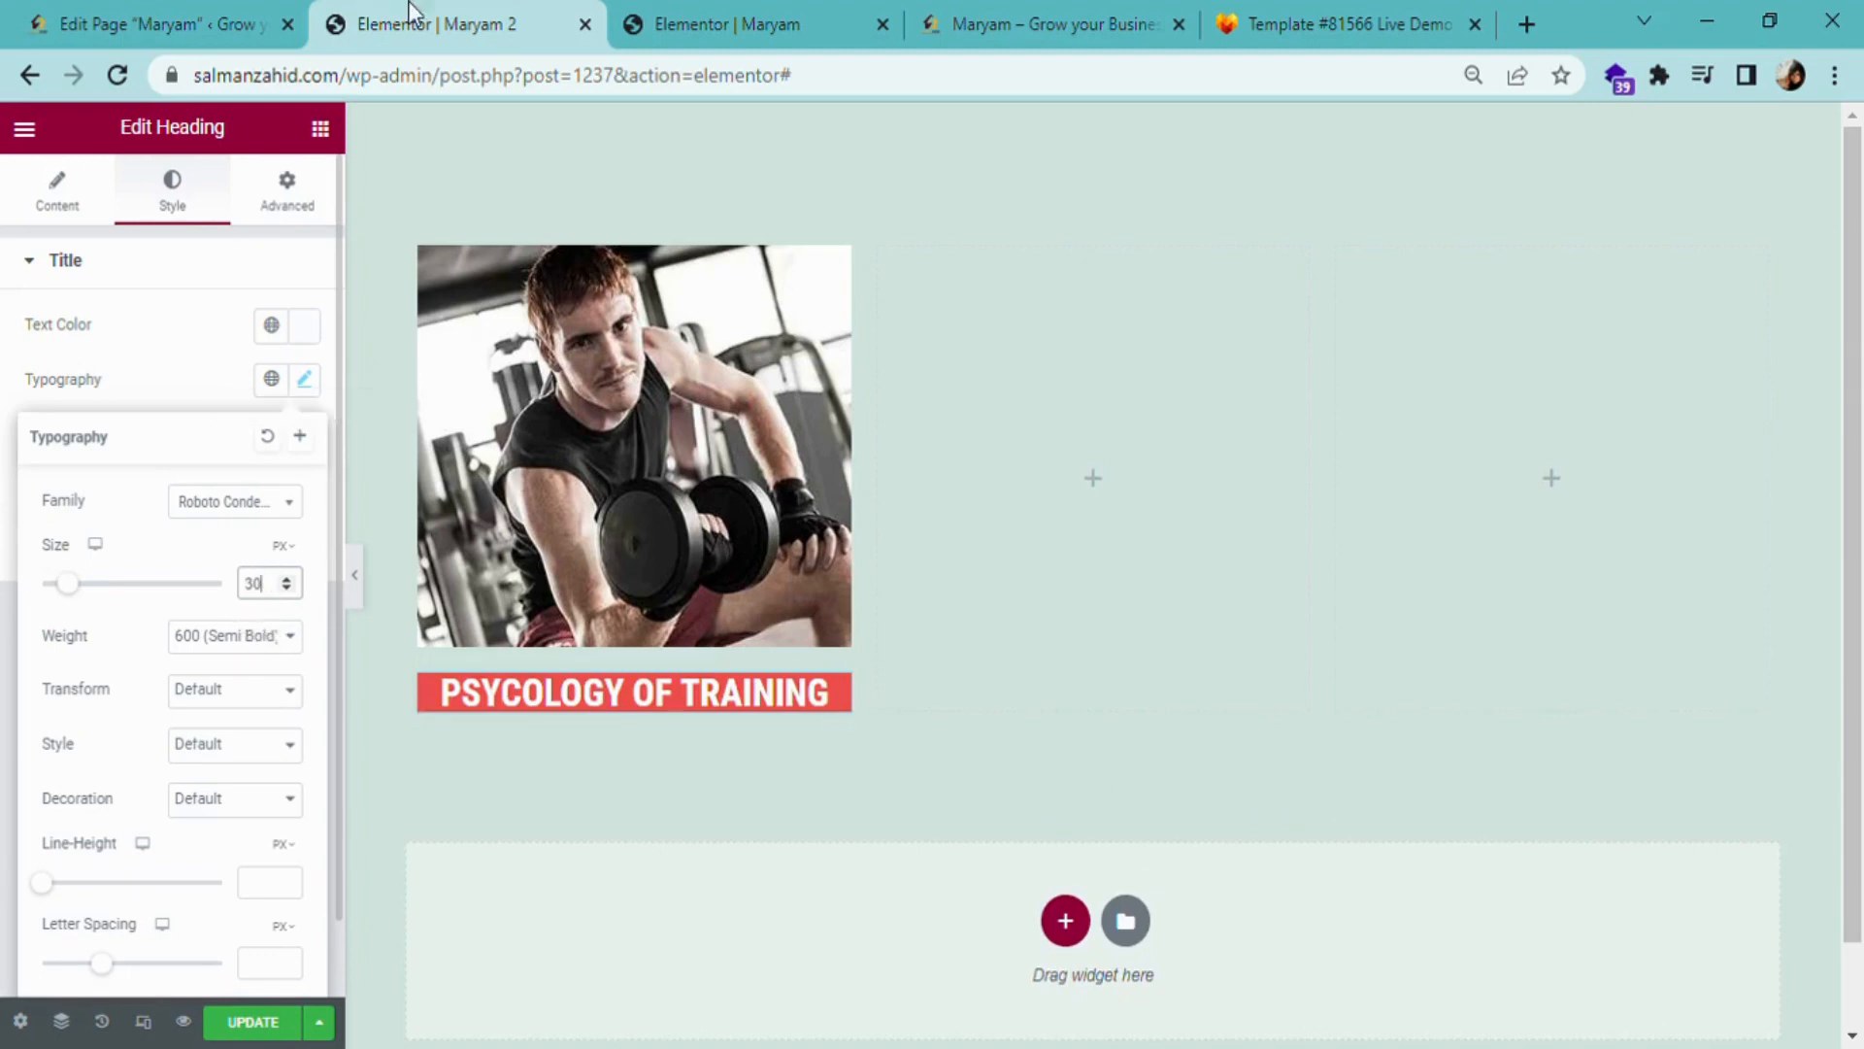
# - Unlink the heading's margin values and set the top margin to -49 px, moving the caption up over the photo's lower edge
pyautogui.click(301, 191)
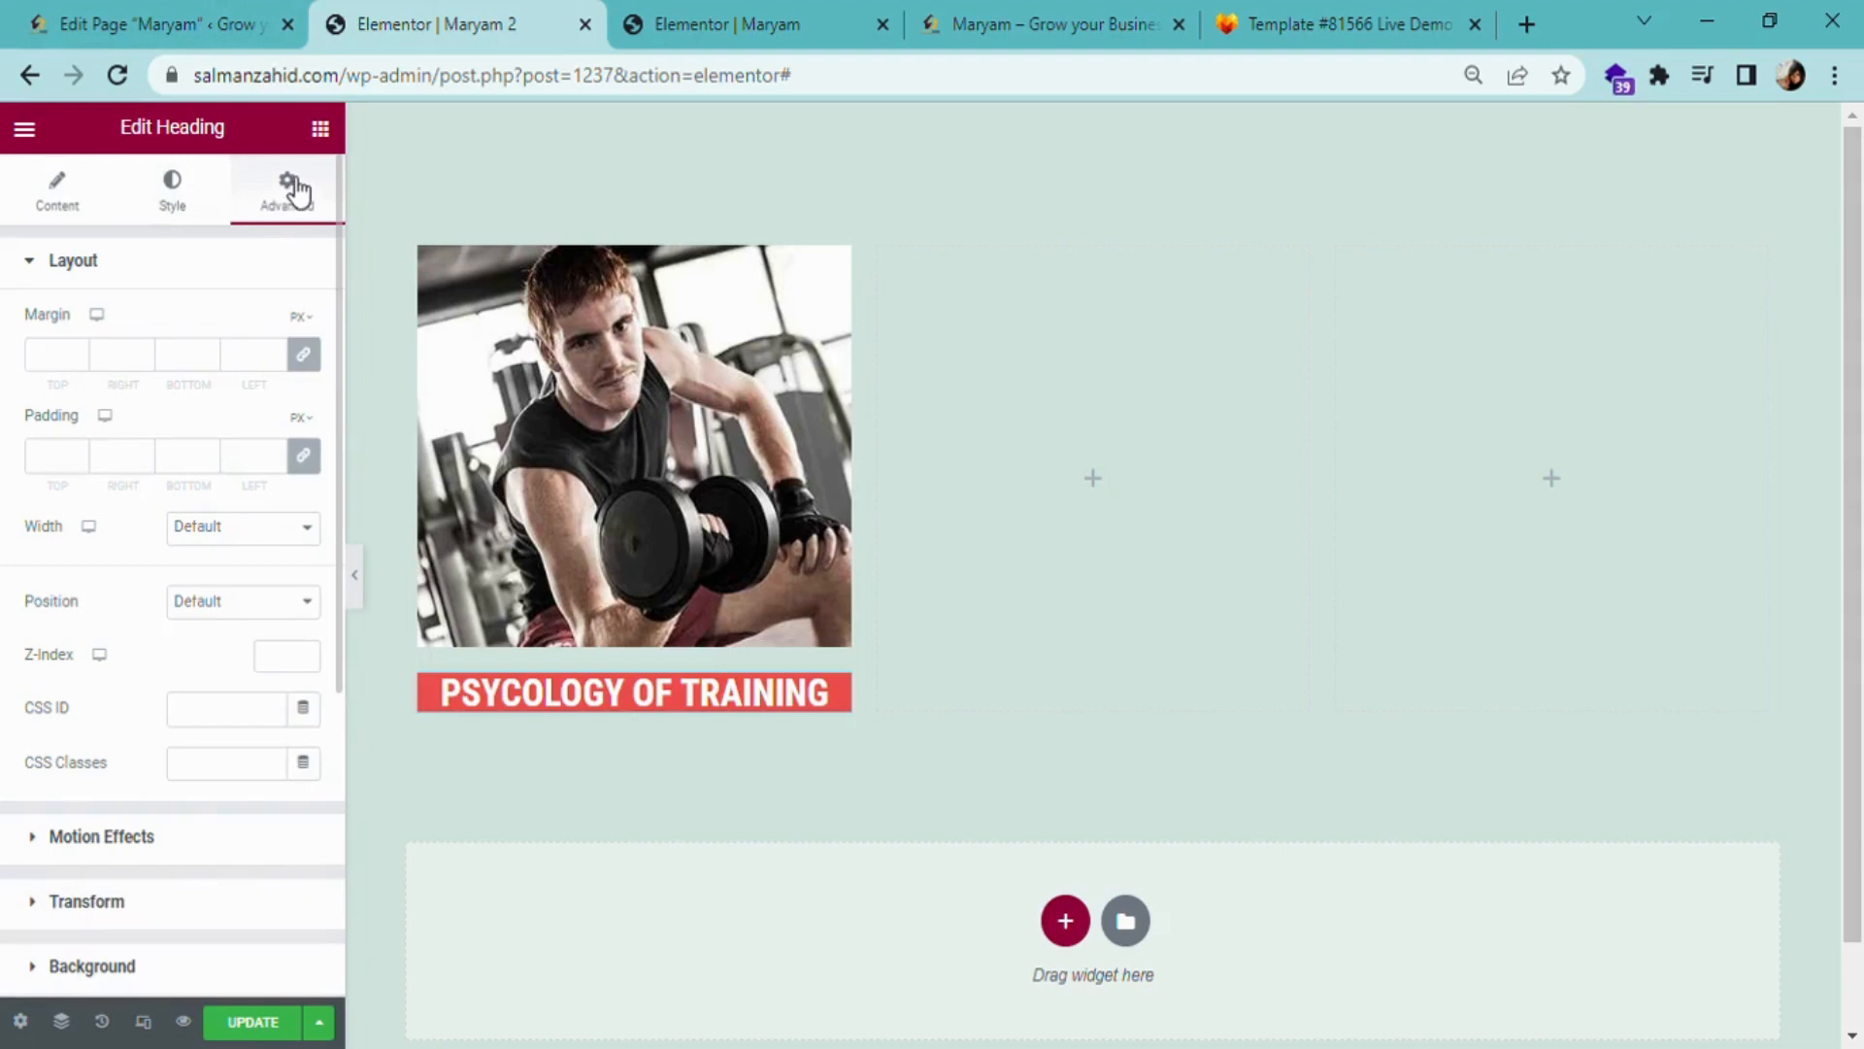
pyautogui.click(304, 355)
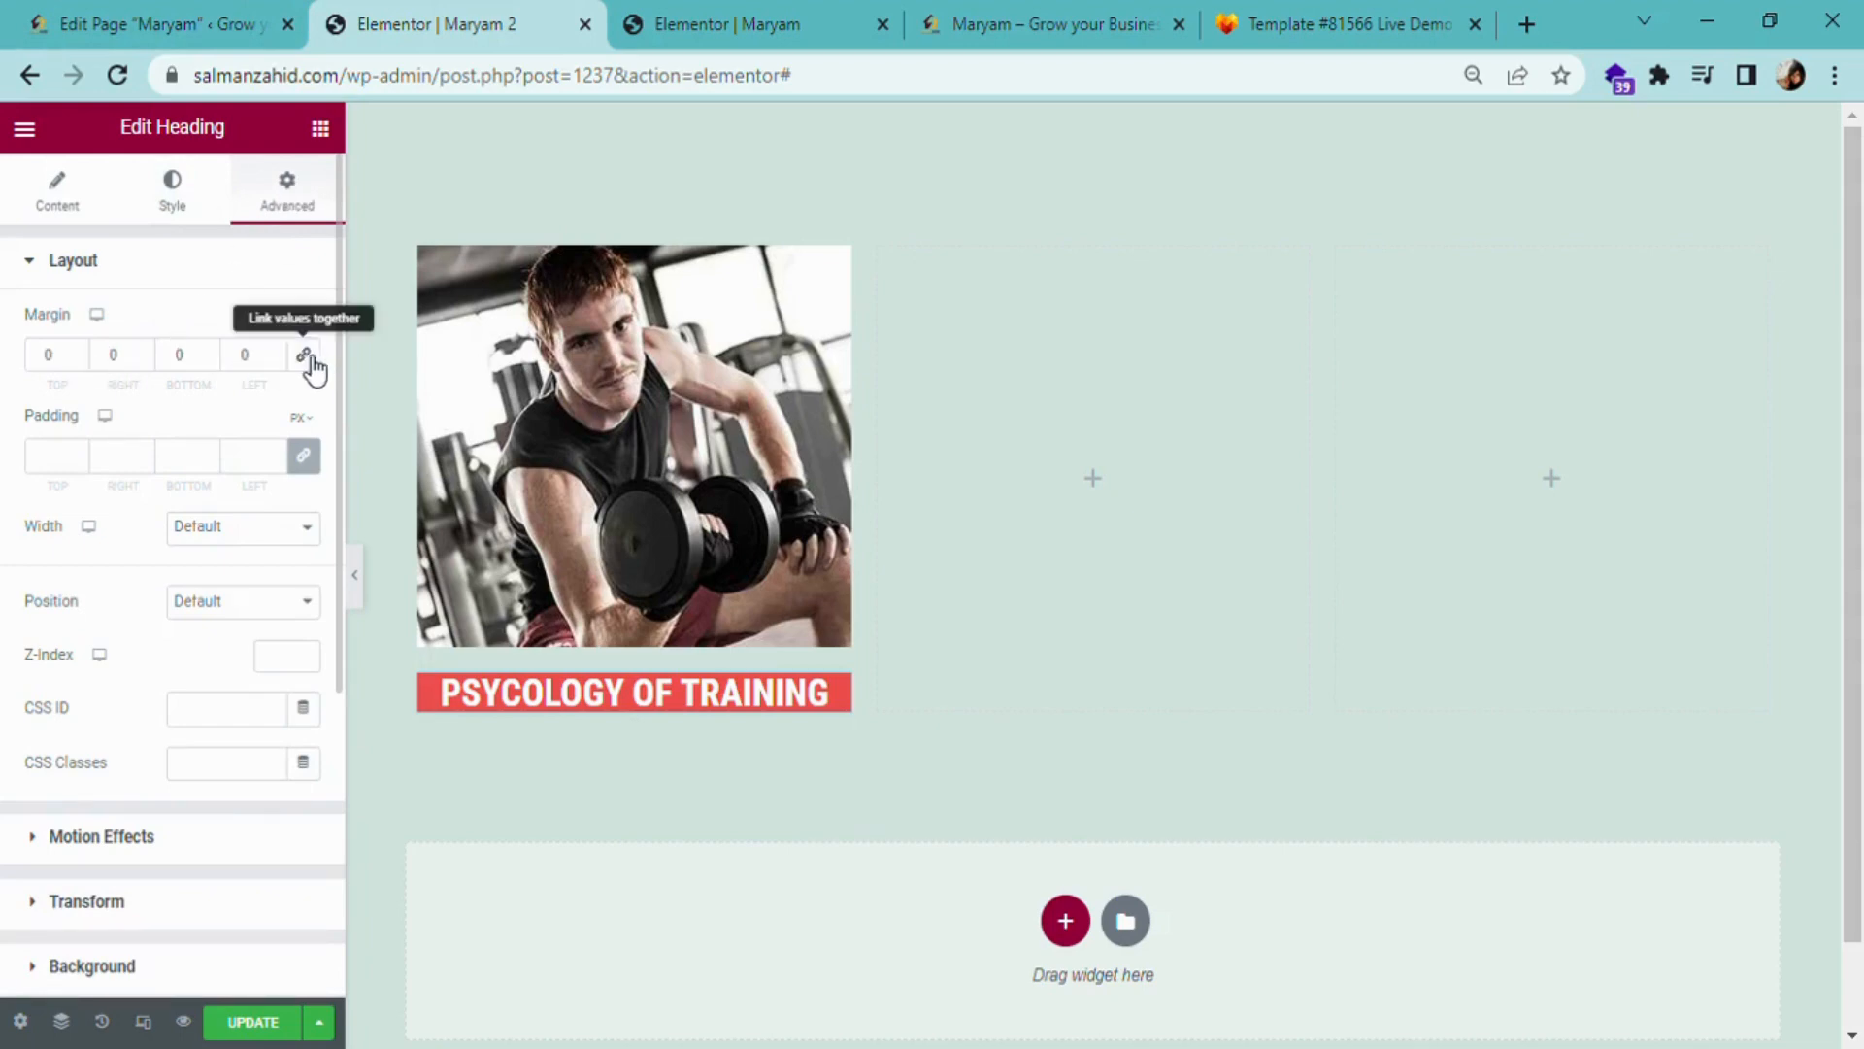
pyautogui.click(76, 351)
pyautogui.click(75, 351)
pyautogui.click(75, 351)
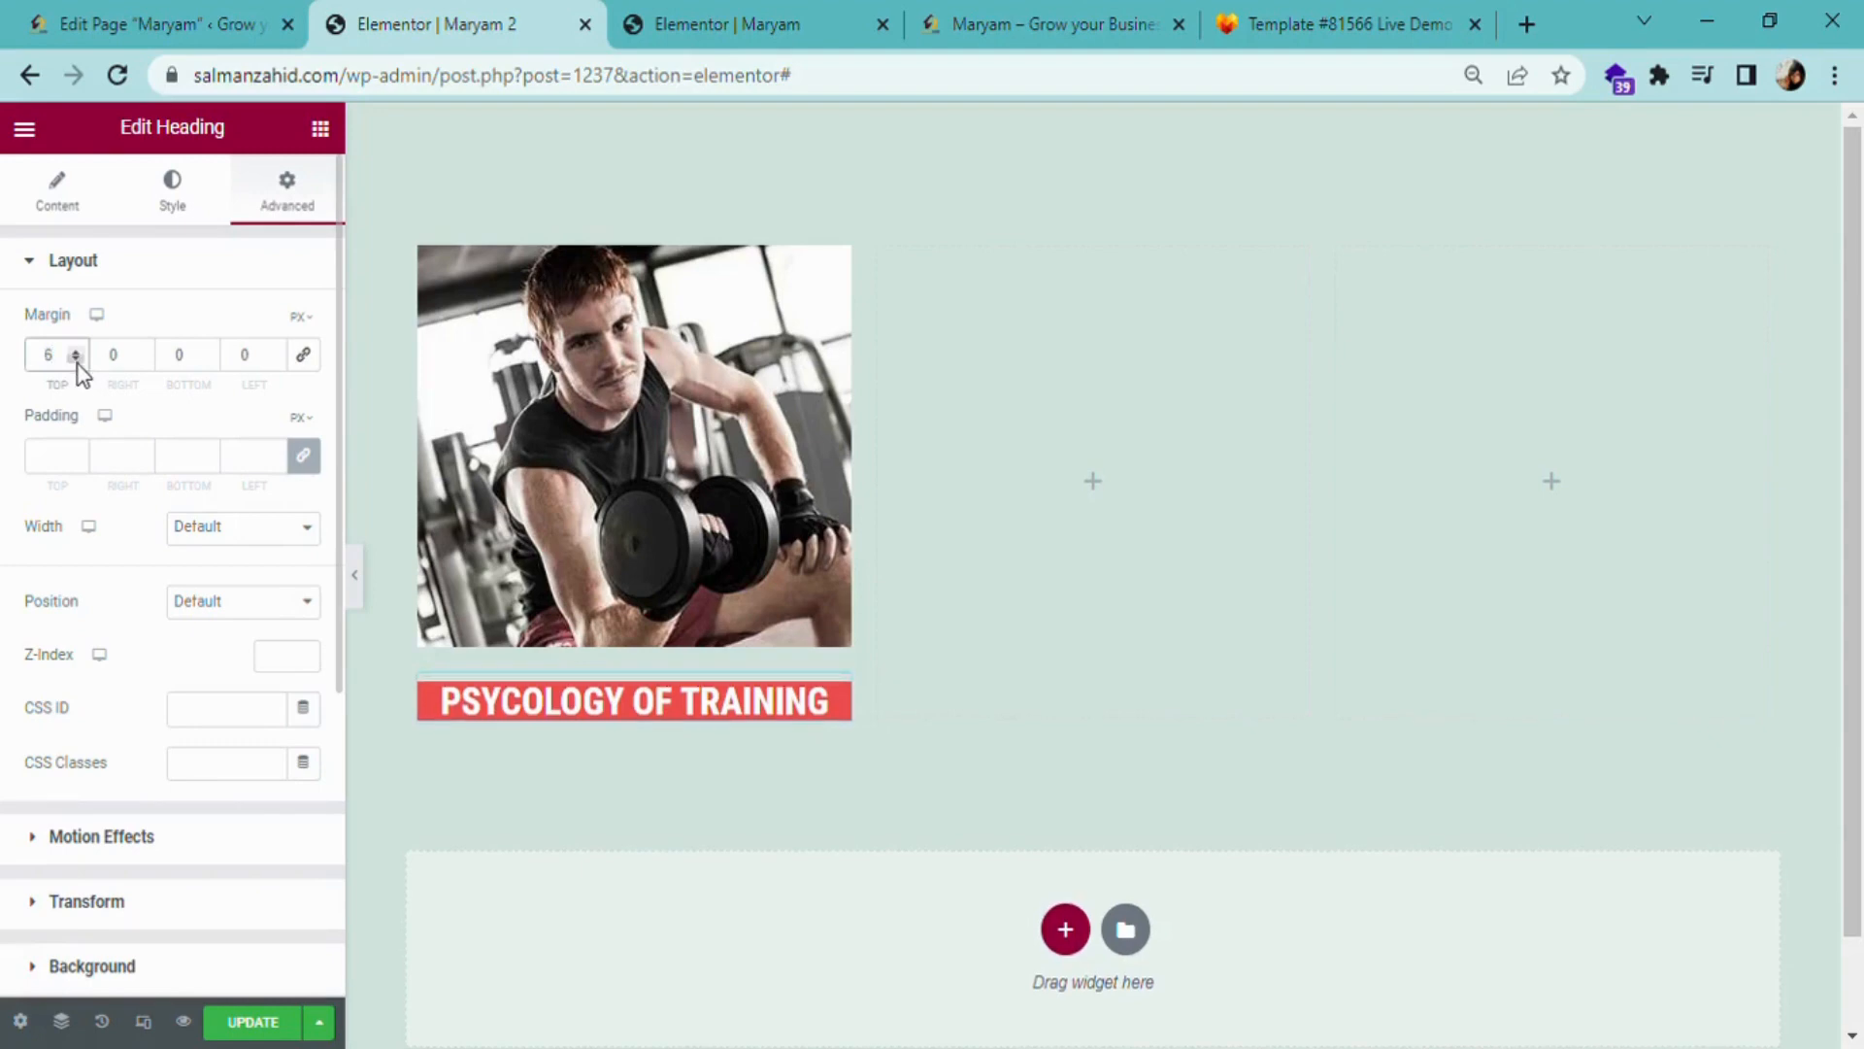
pyautogui.click(75, 359)
pyautogui.click(76, 358)
pyautogui.click(76, 358)
pyautogui.click(75, 359)
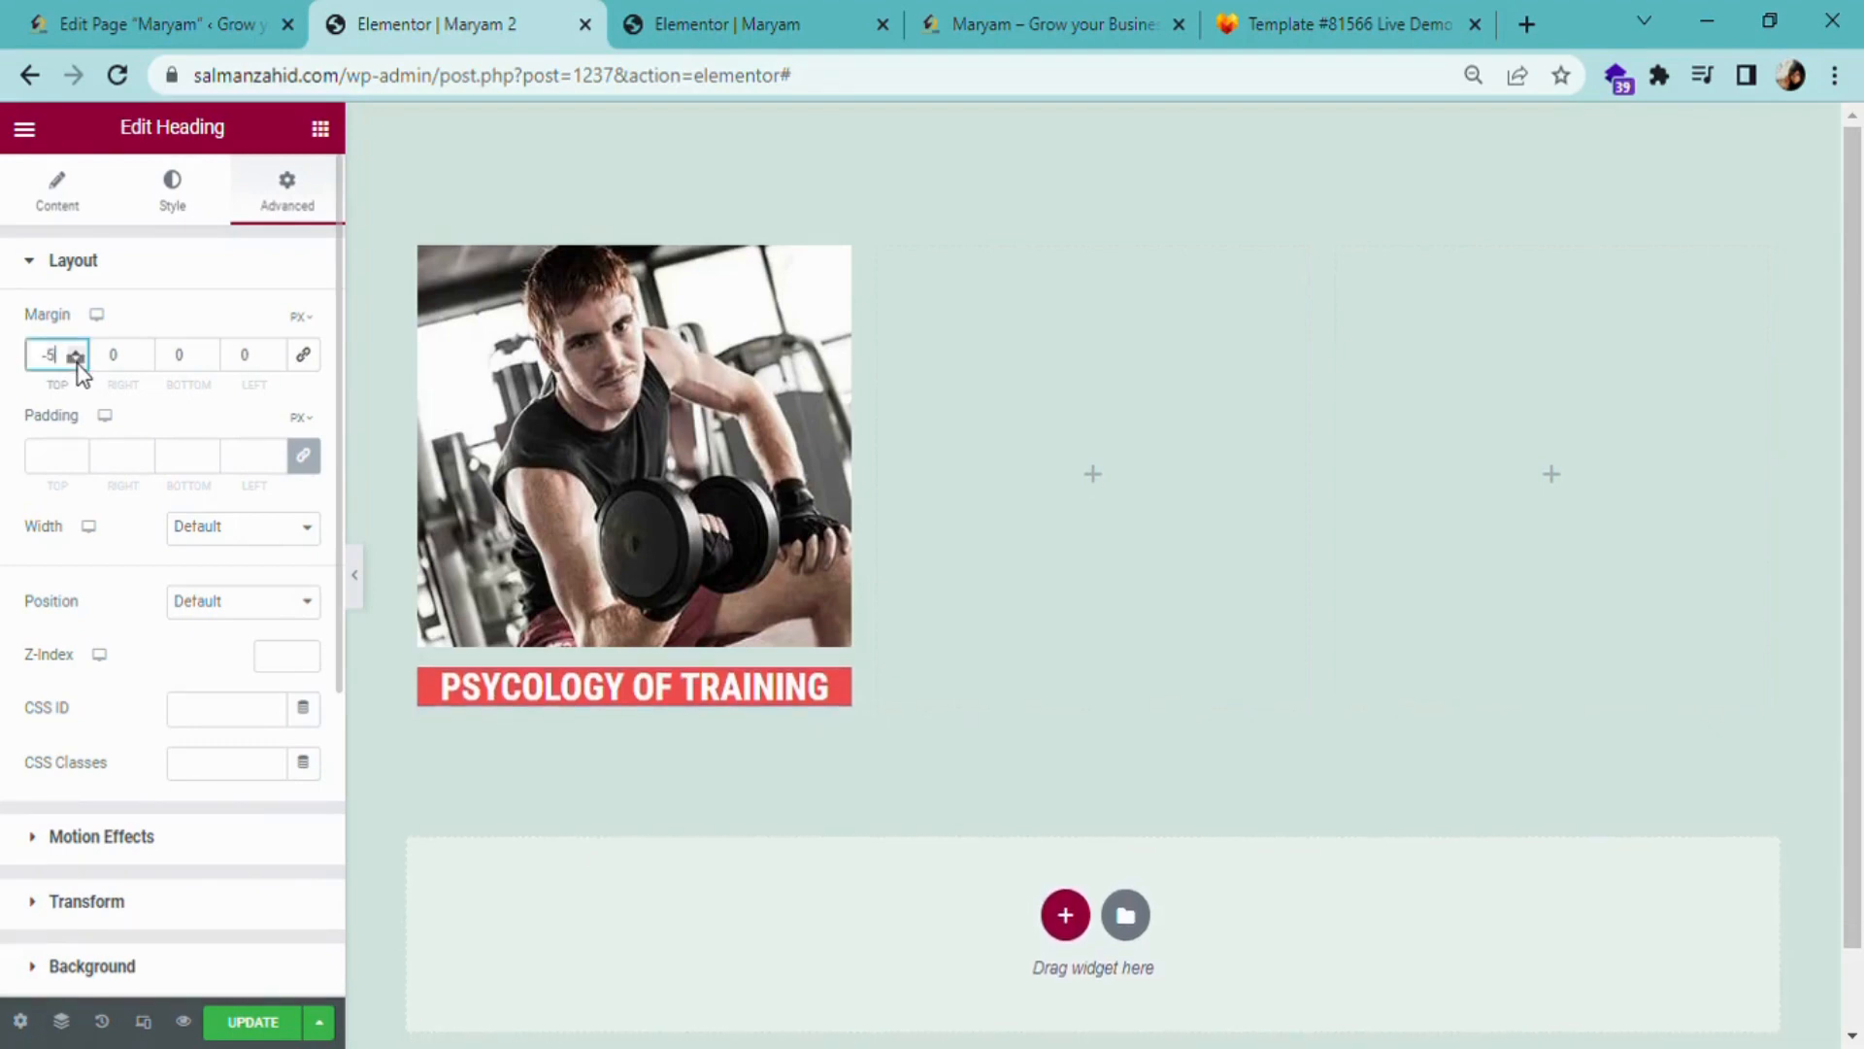
pyautogui.click(76, 359)
pyautogui.click(75, 358)
pyautogui.click(75, 358)
pyautogui.click(76, 358)
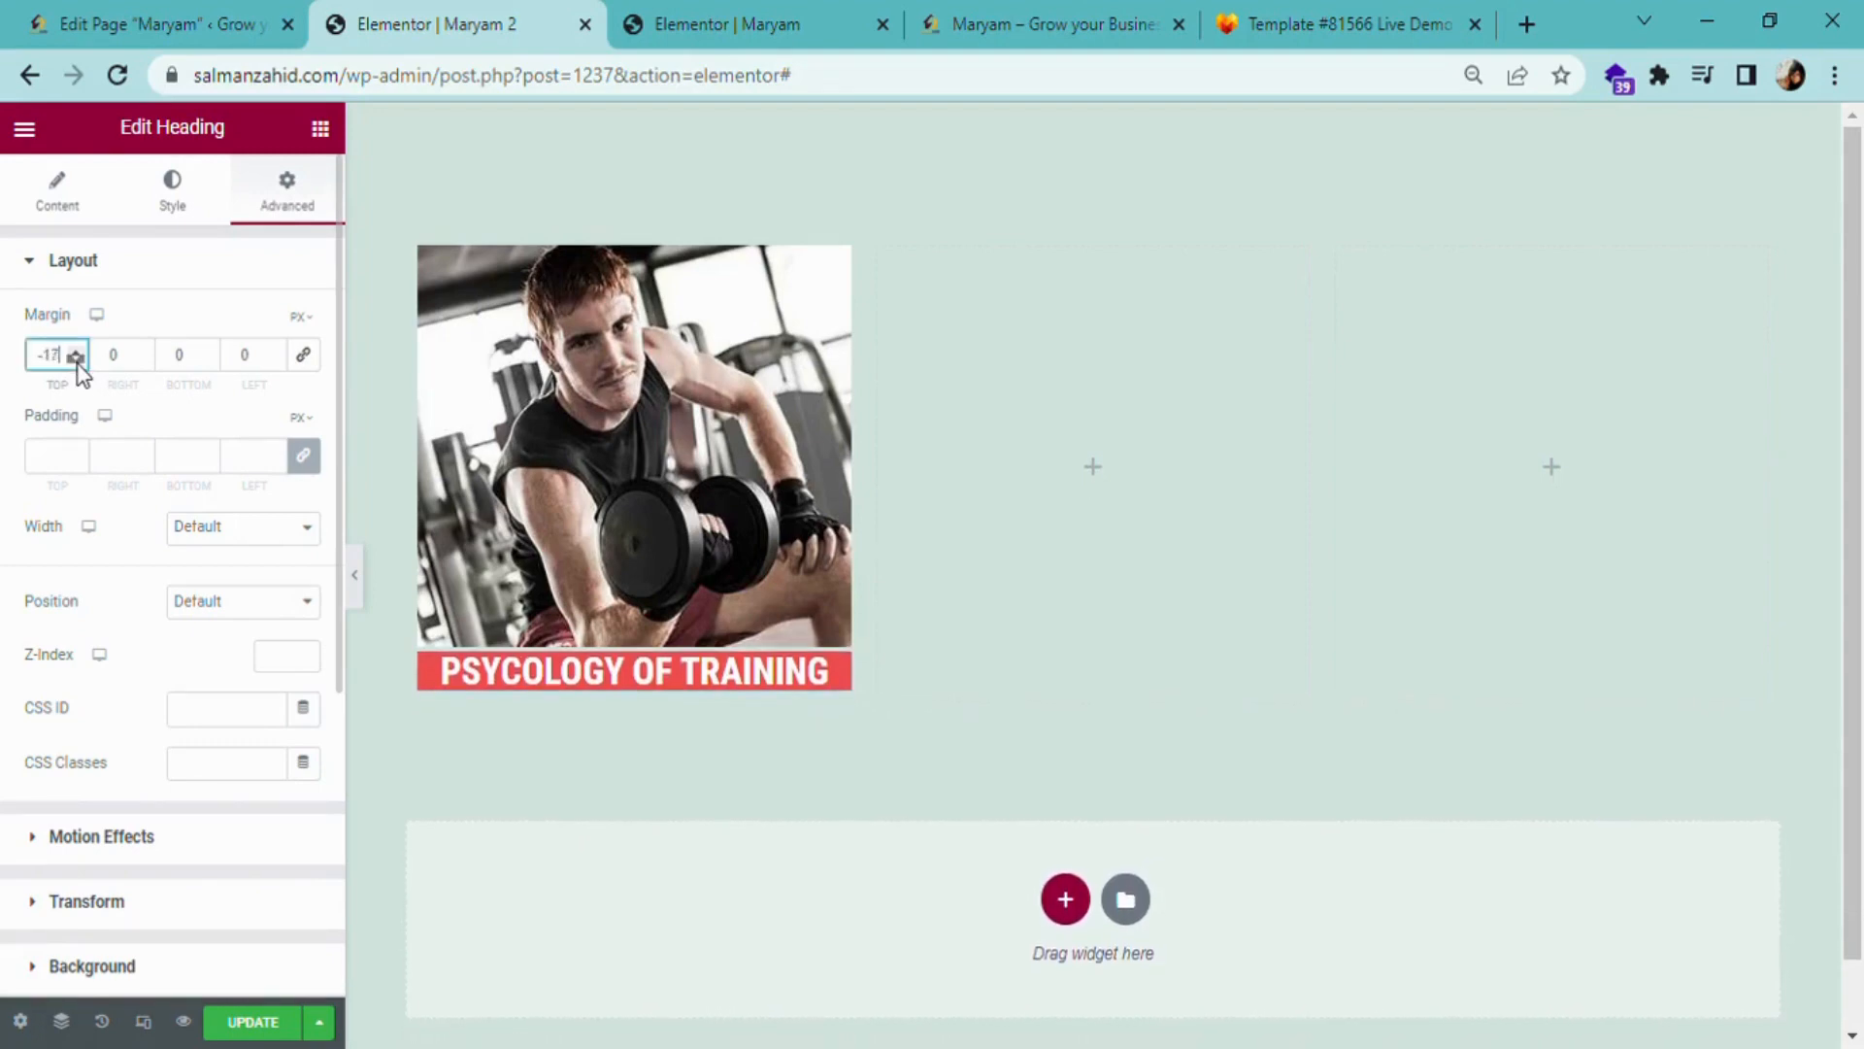
pyautogui.click(76, 359)
pyautogui.click(76, 359)
pyautogui.click(76, 358)
pyautogui.click(75, 359)
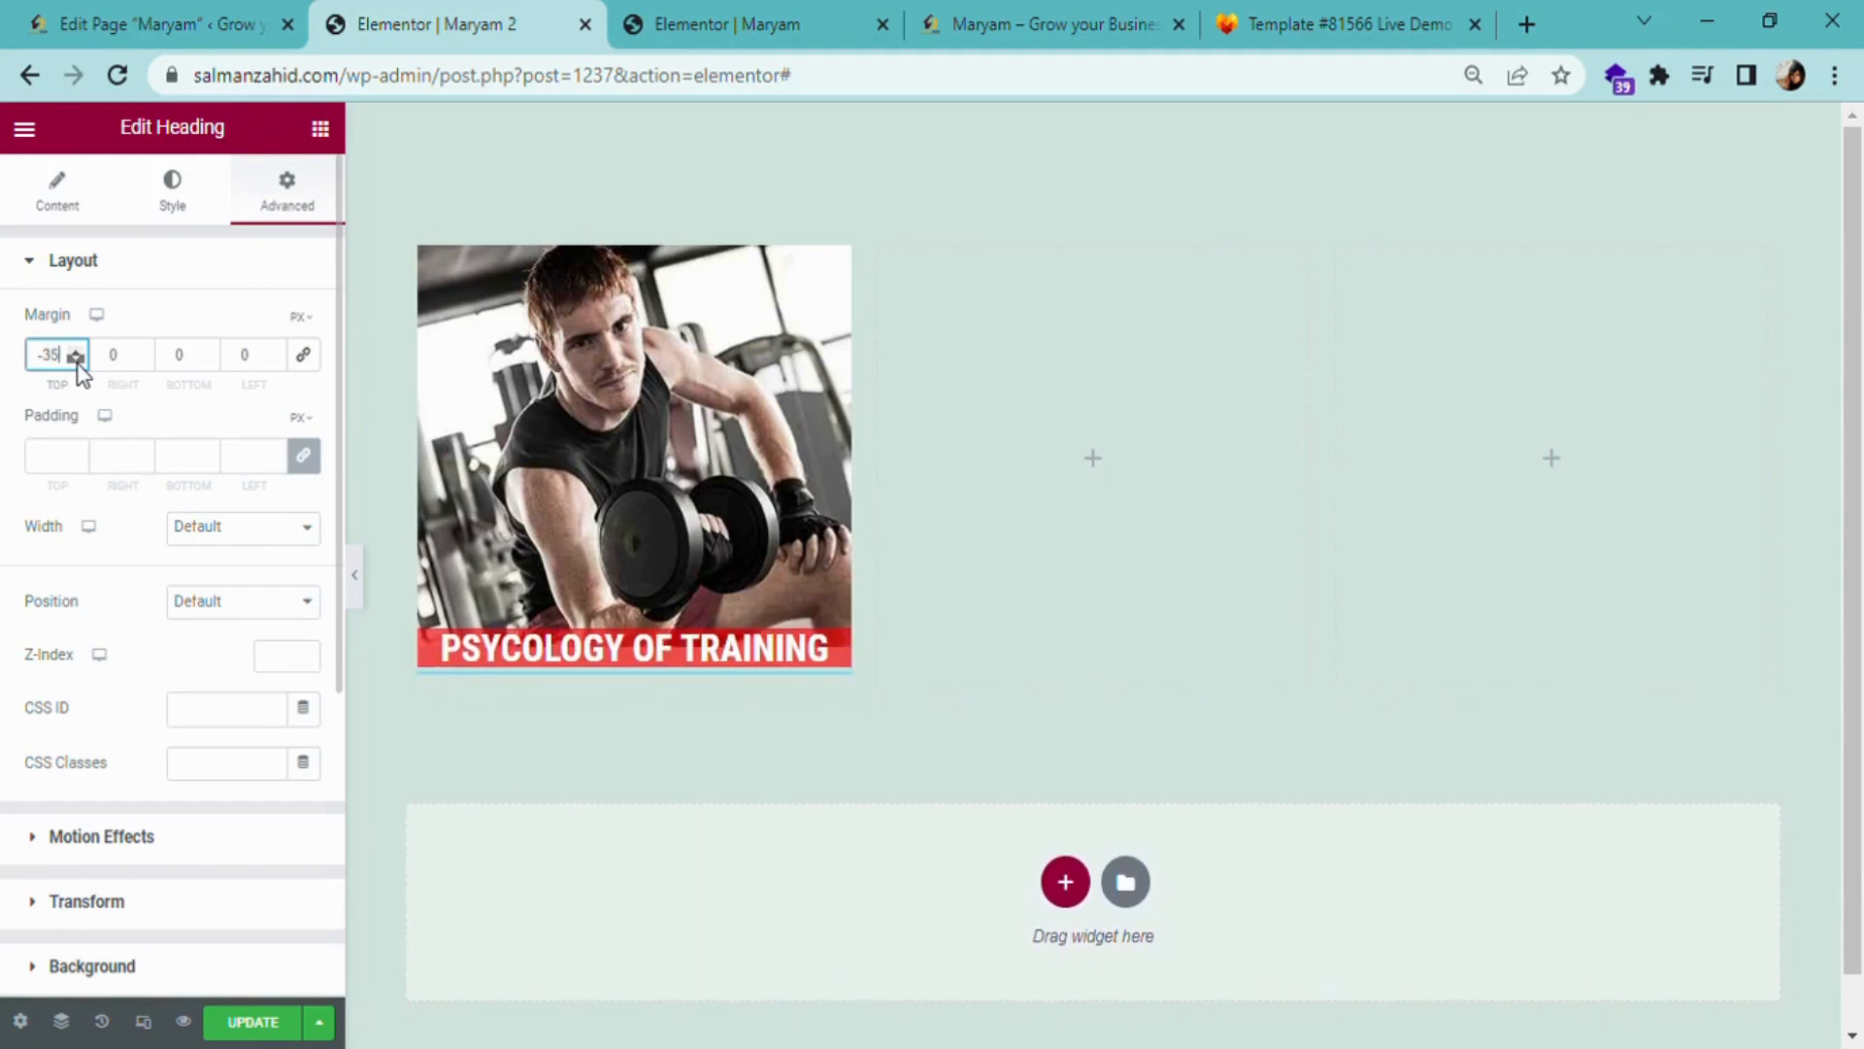
pyautogui.click(77, 360)
pyautogui.click(77, 360)
pyautogui.click(76, 361)
pyautogui.click(77, 360)
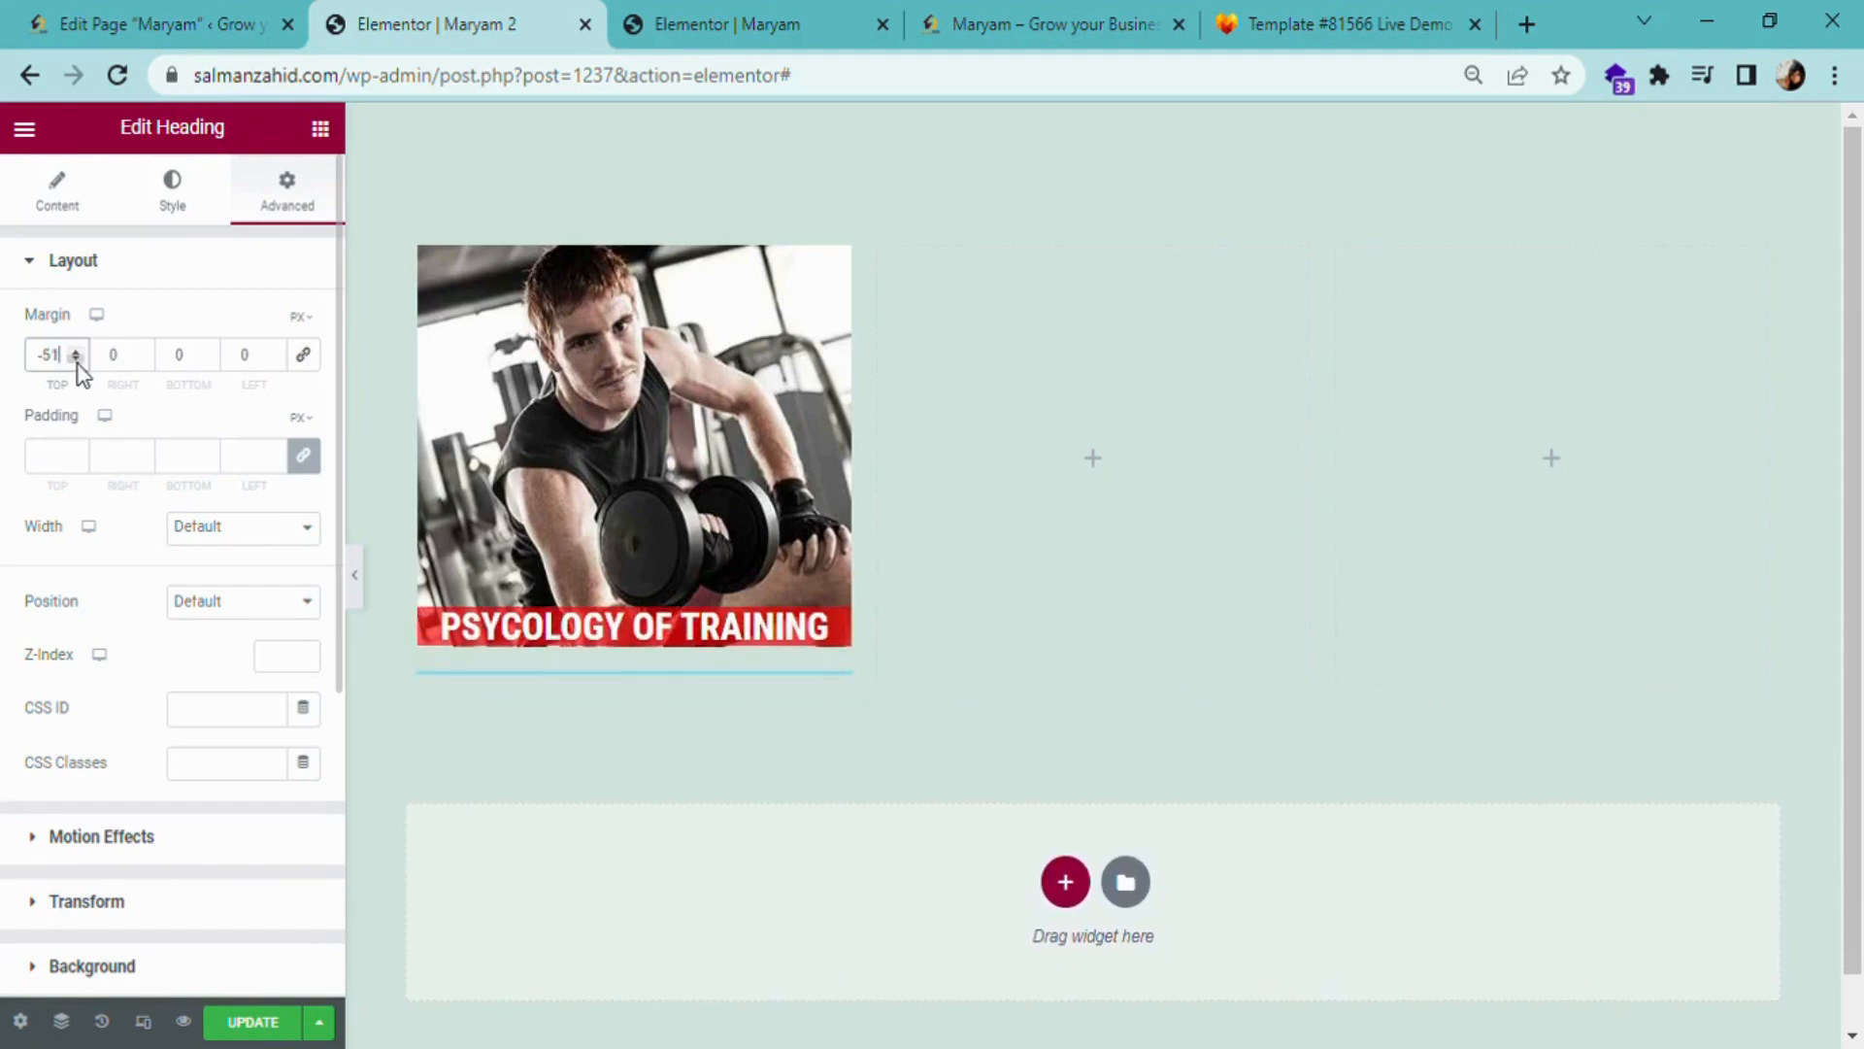
pyautogui.click(73, 351)
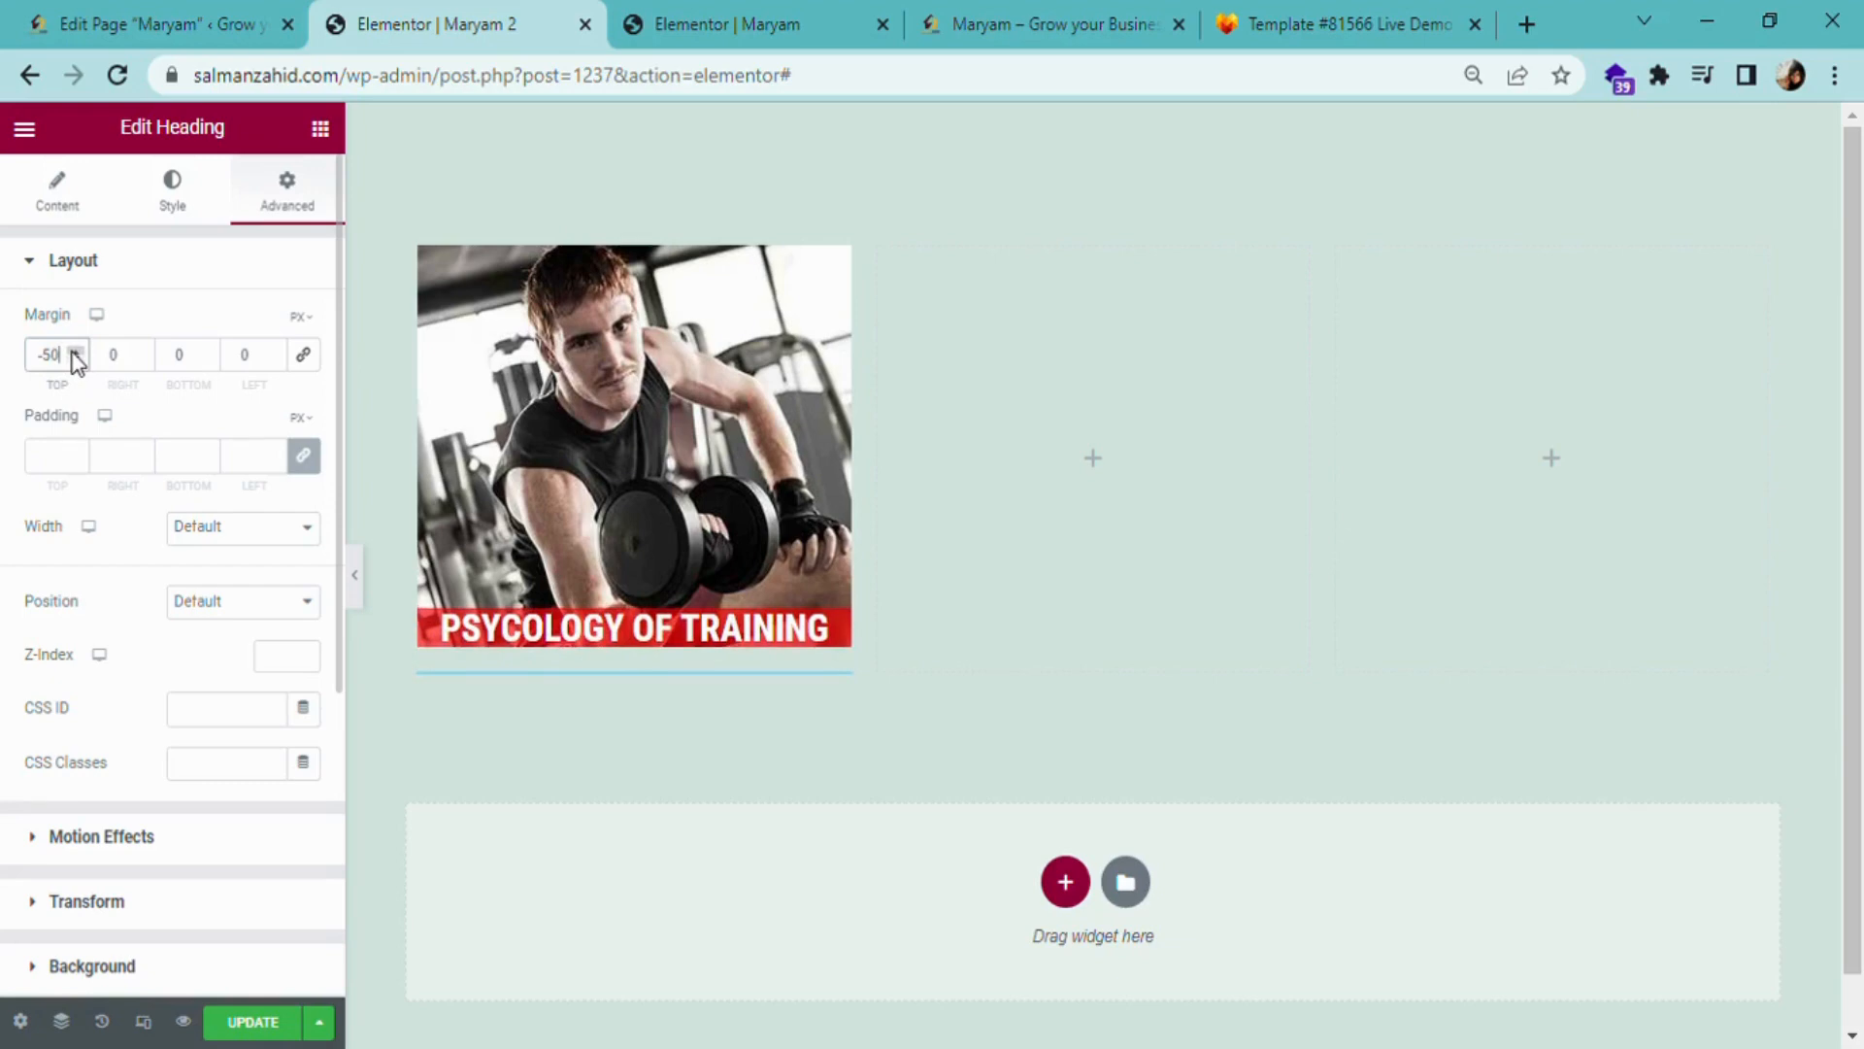
pyautogui.click(73, 352)
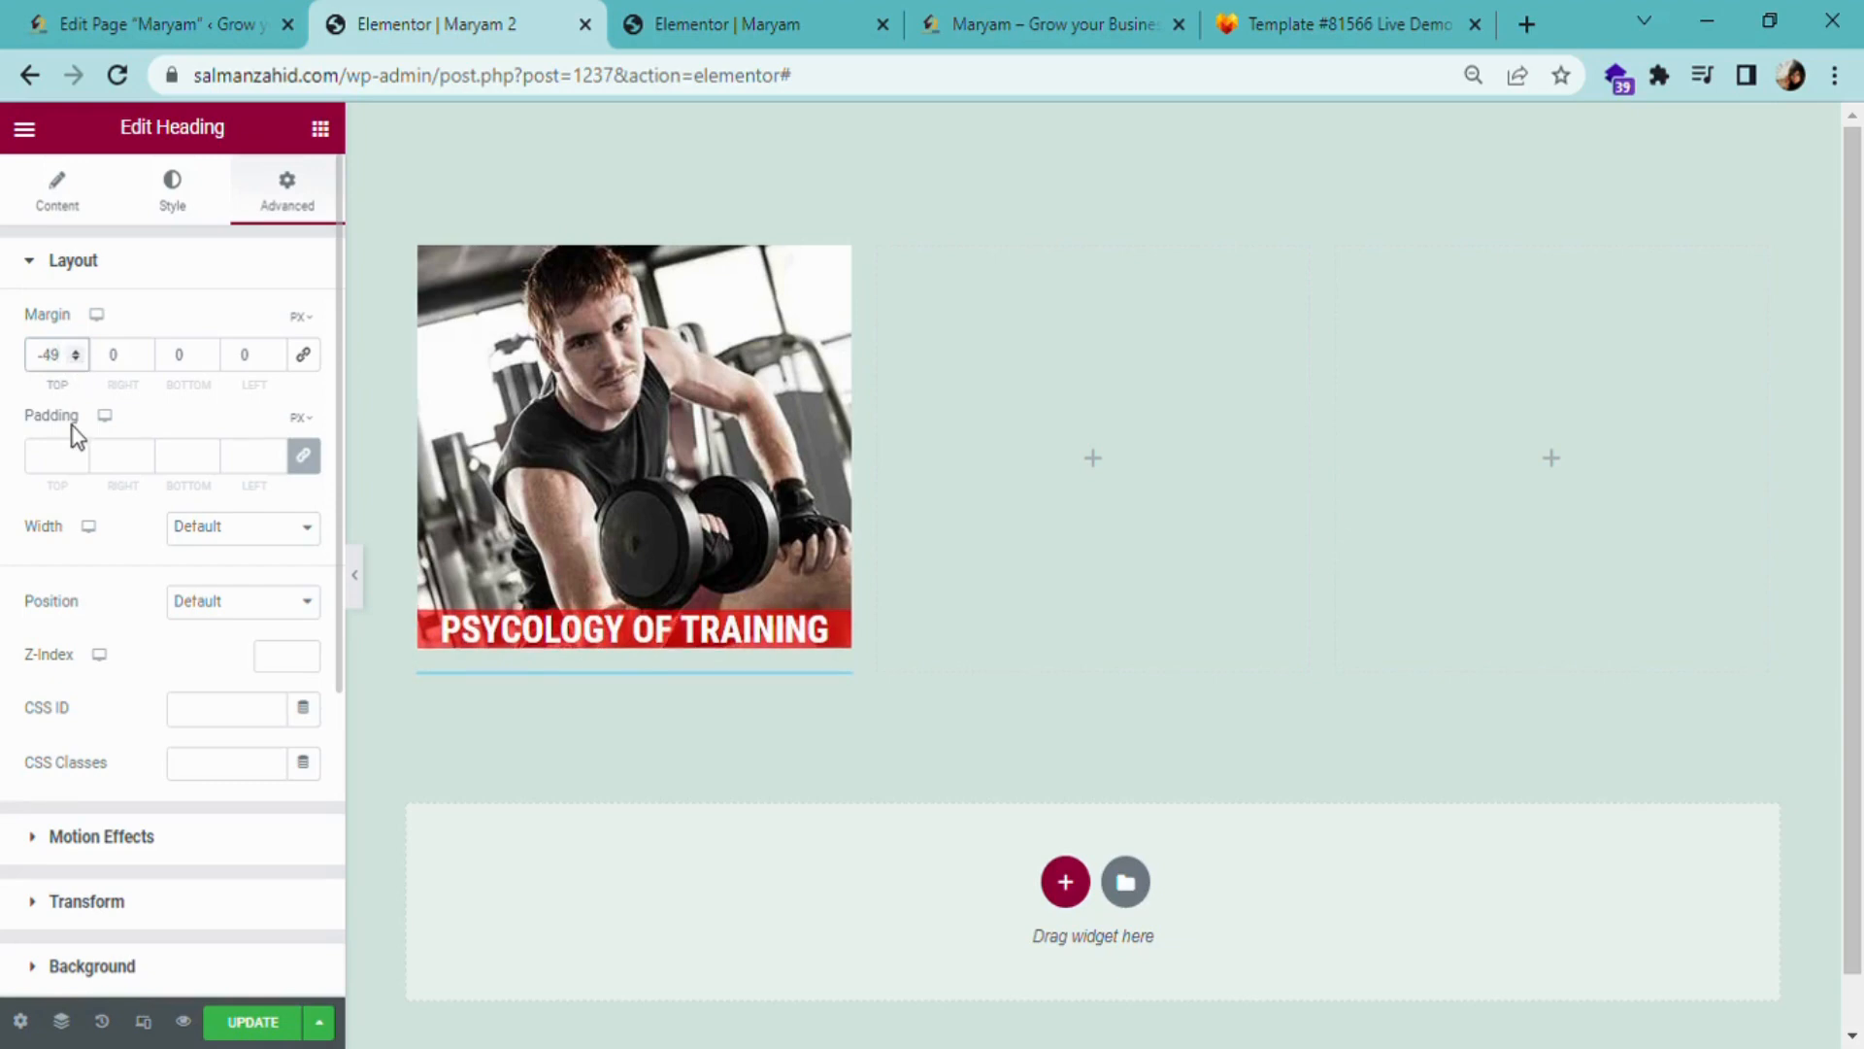
# - Unlink the heading's padding values and set the top and bottom padding to 12 px, with 0 on the sides
pyautogui.click(76, 452)
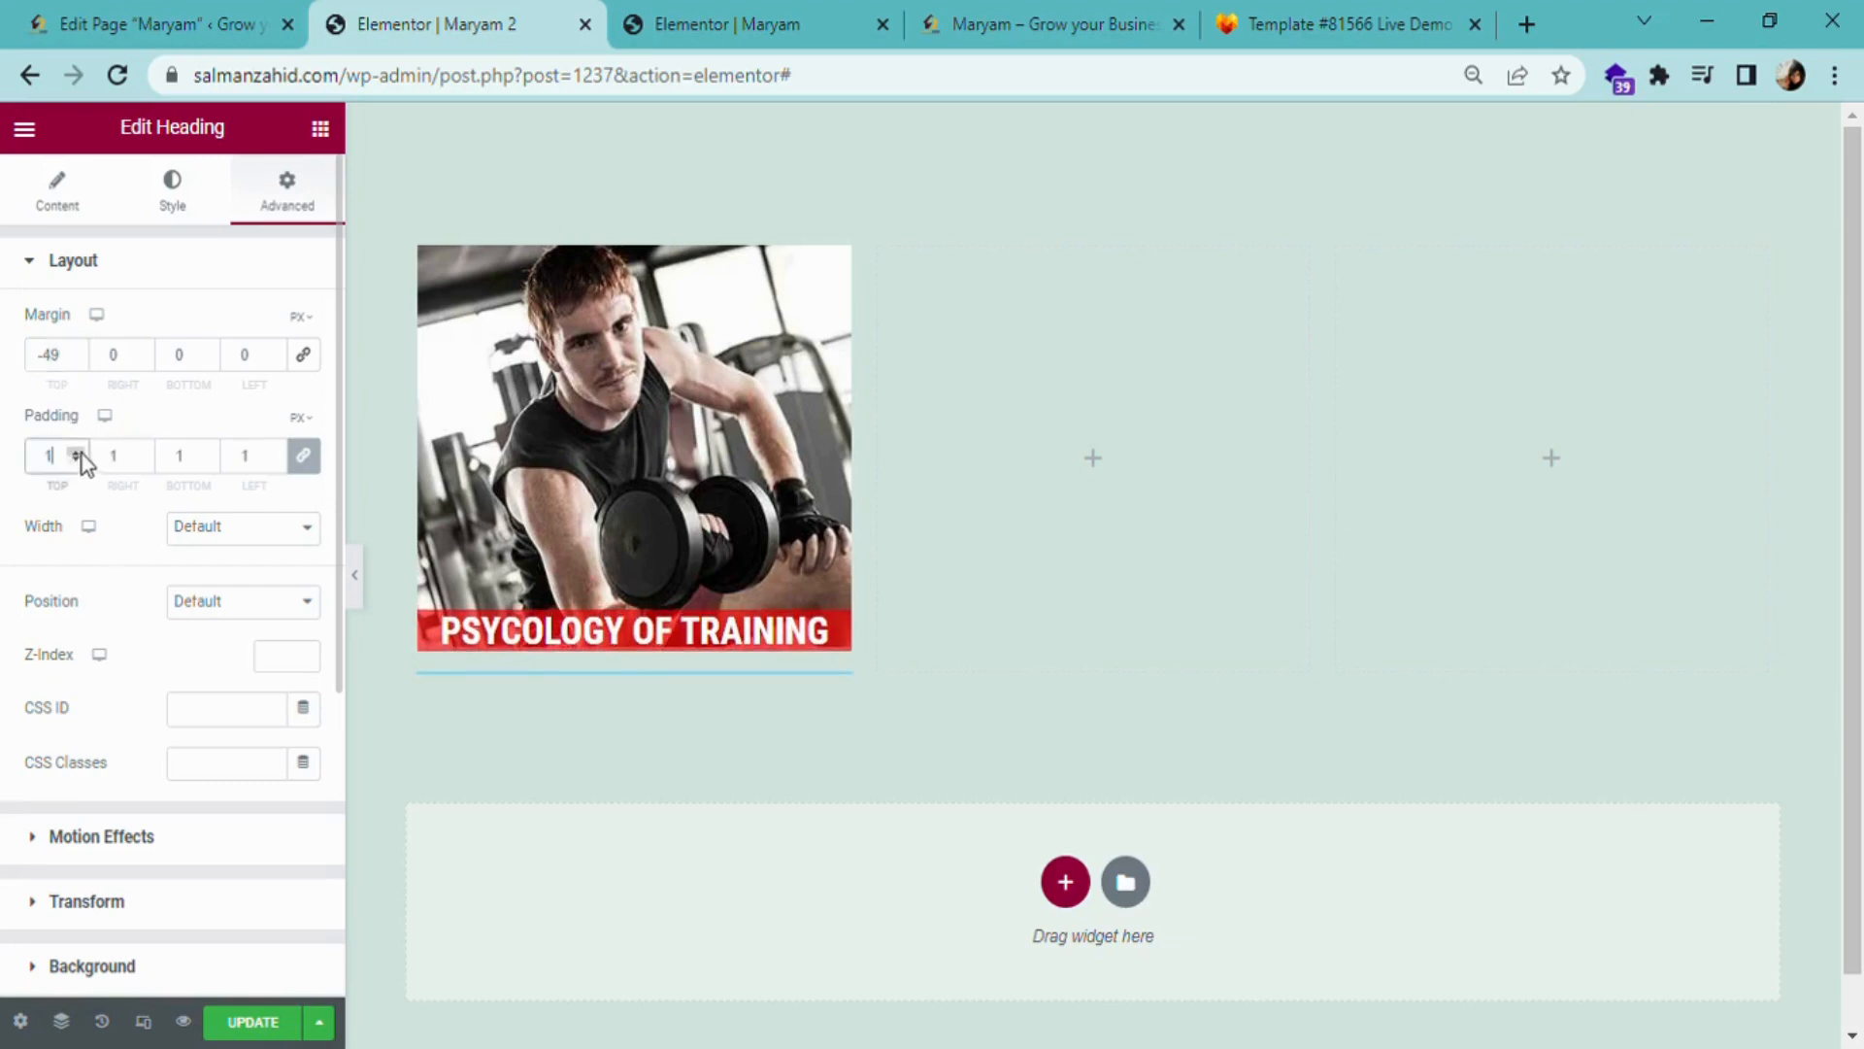
pyautogui.click(313, 462)
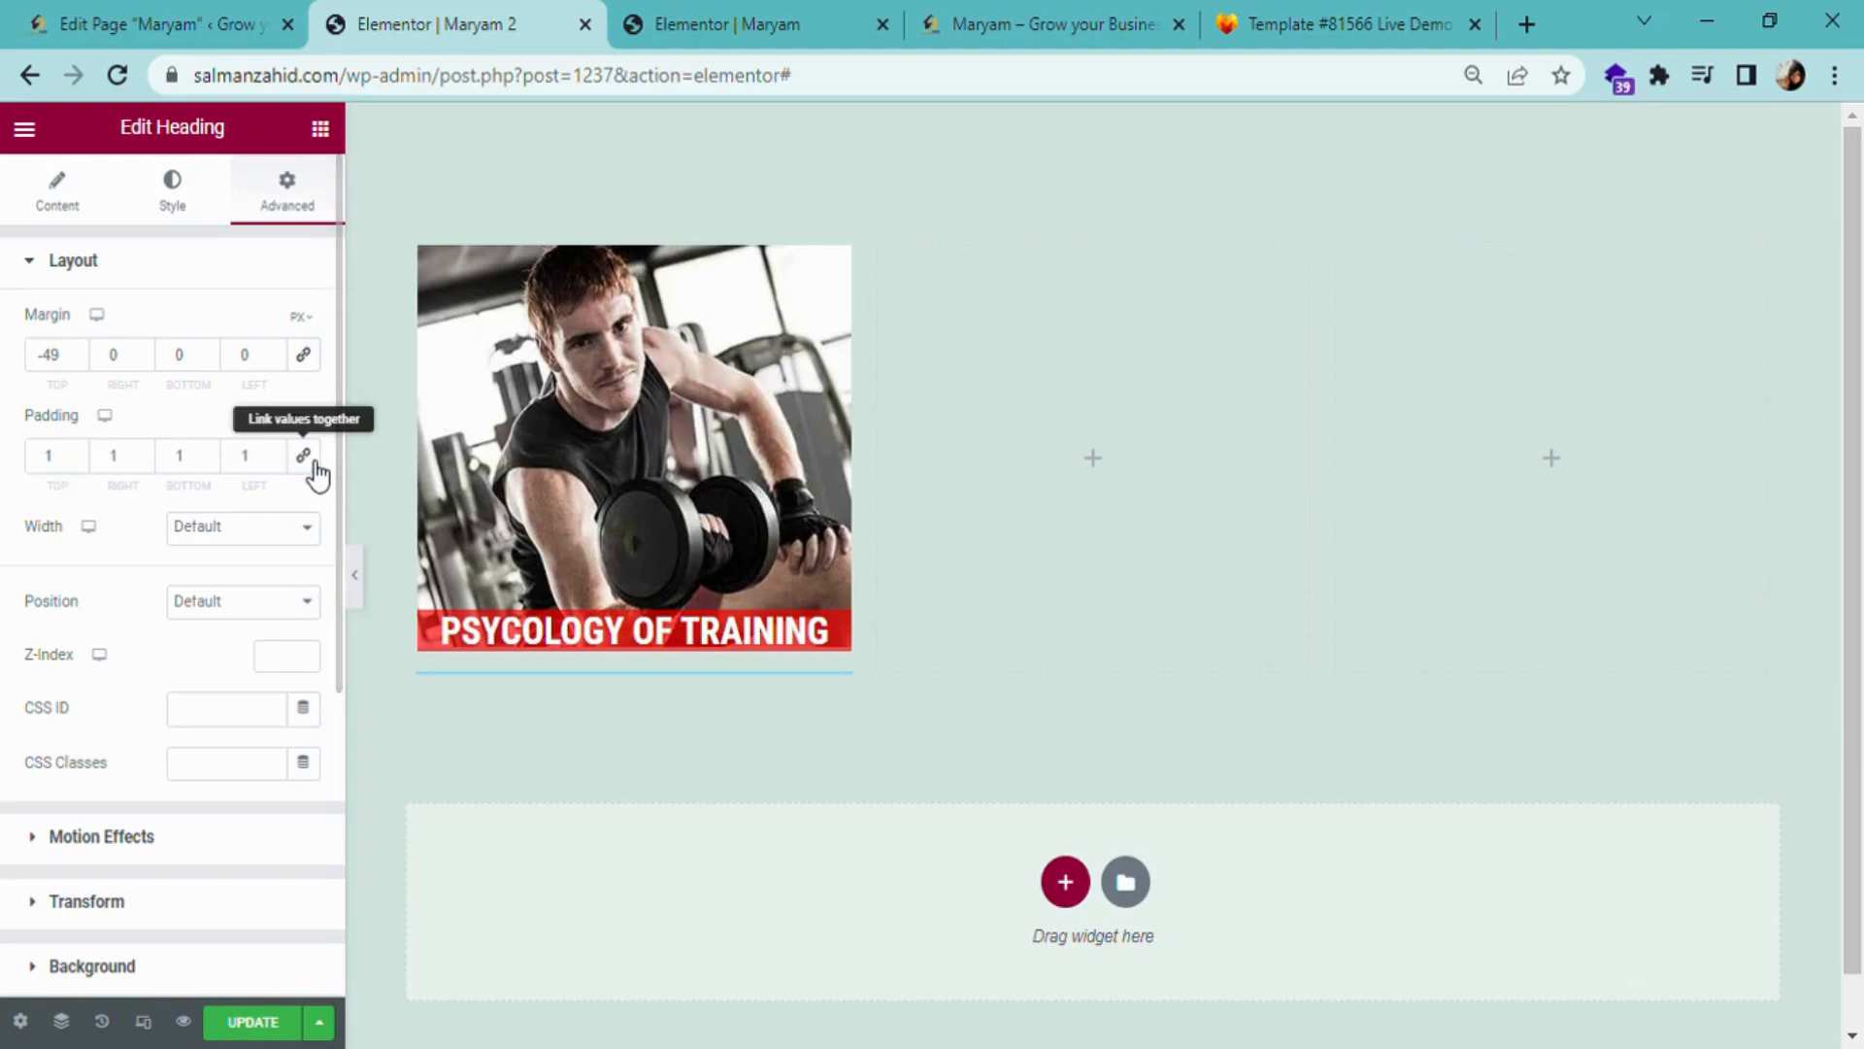
pyautogui.click(314, 462)
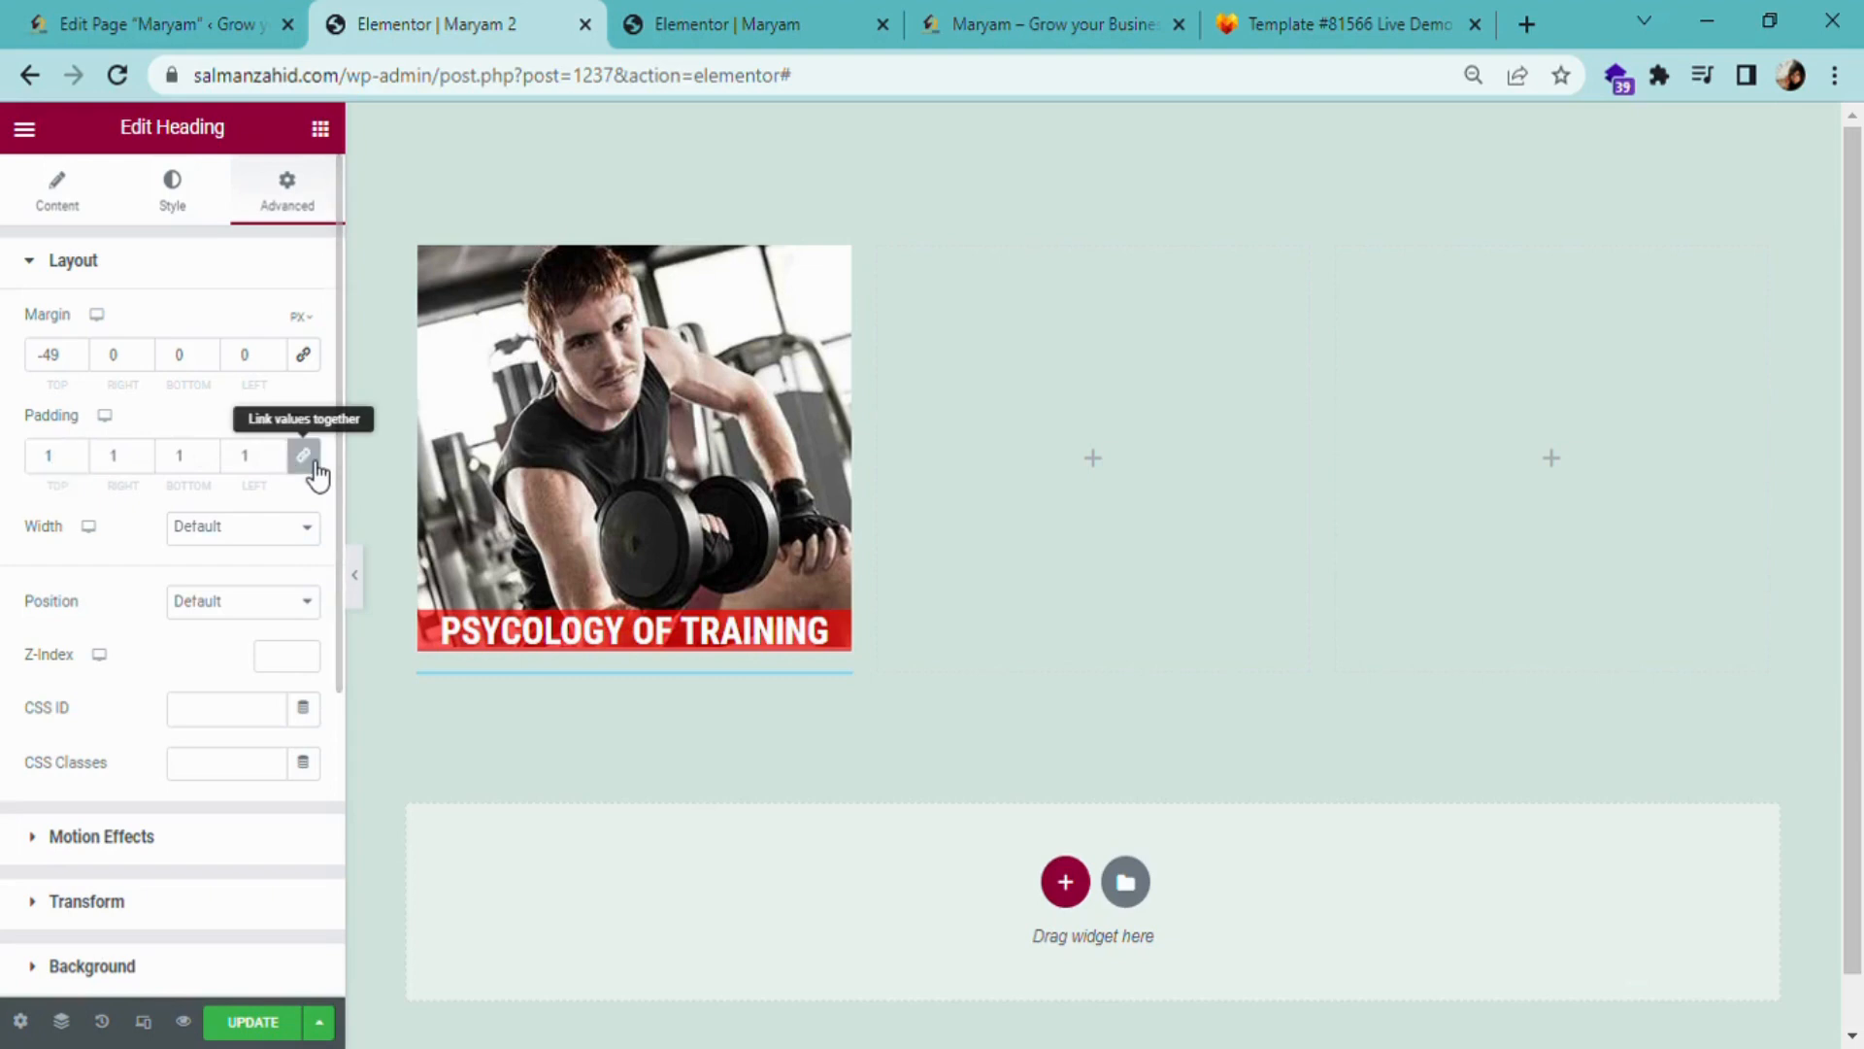
pyautogui.click(74, 461)
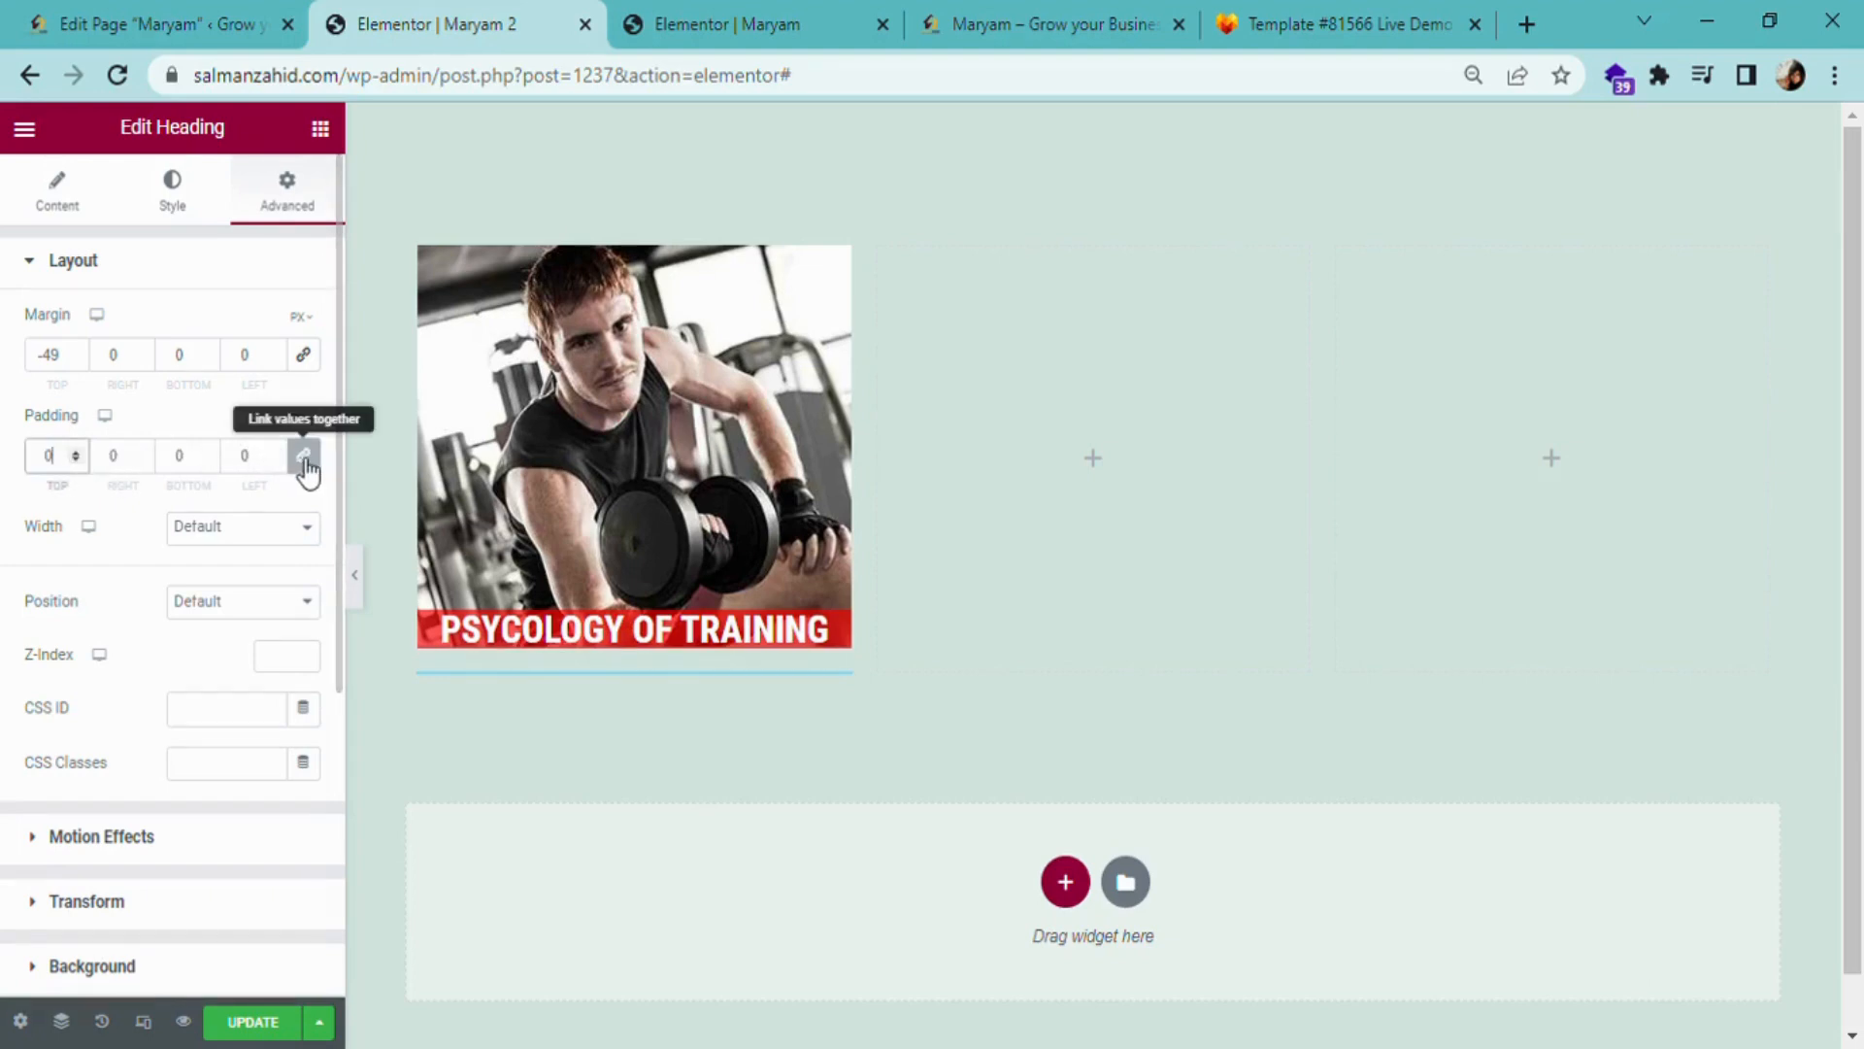
pyautogui.click(304, 456)
pyautogui.click(74, 452)
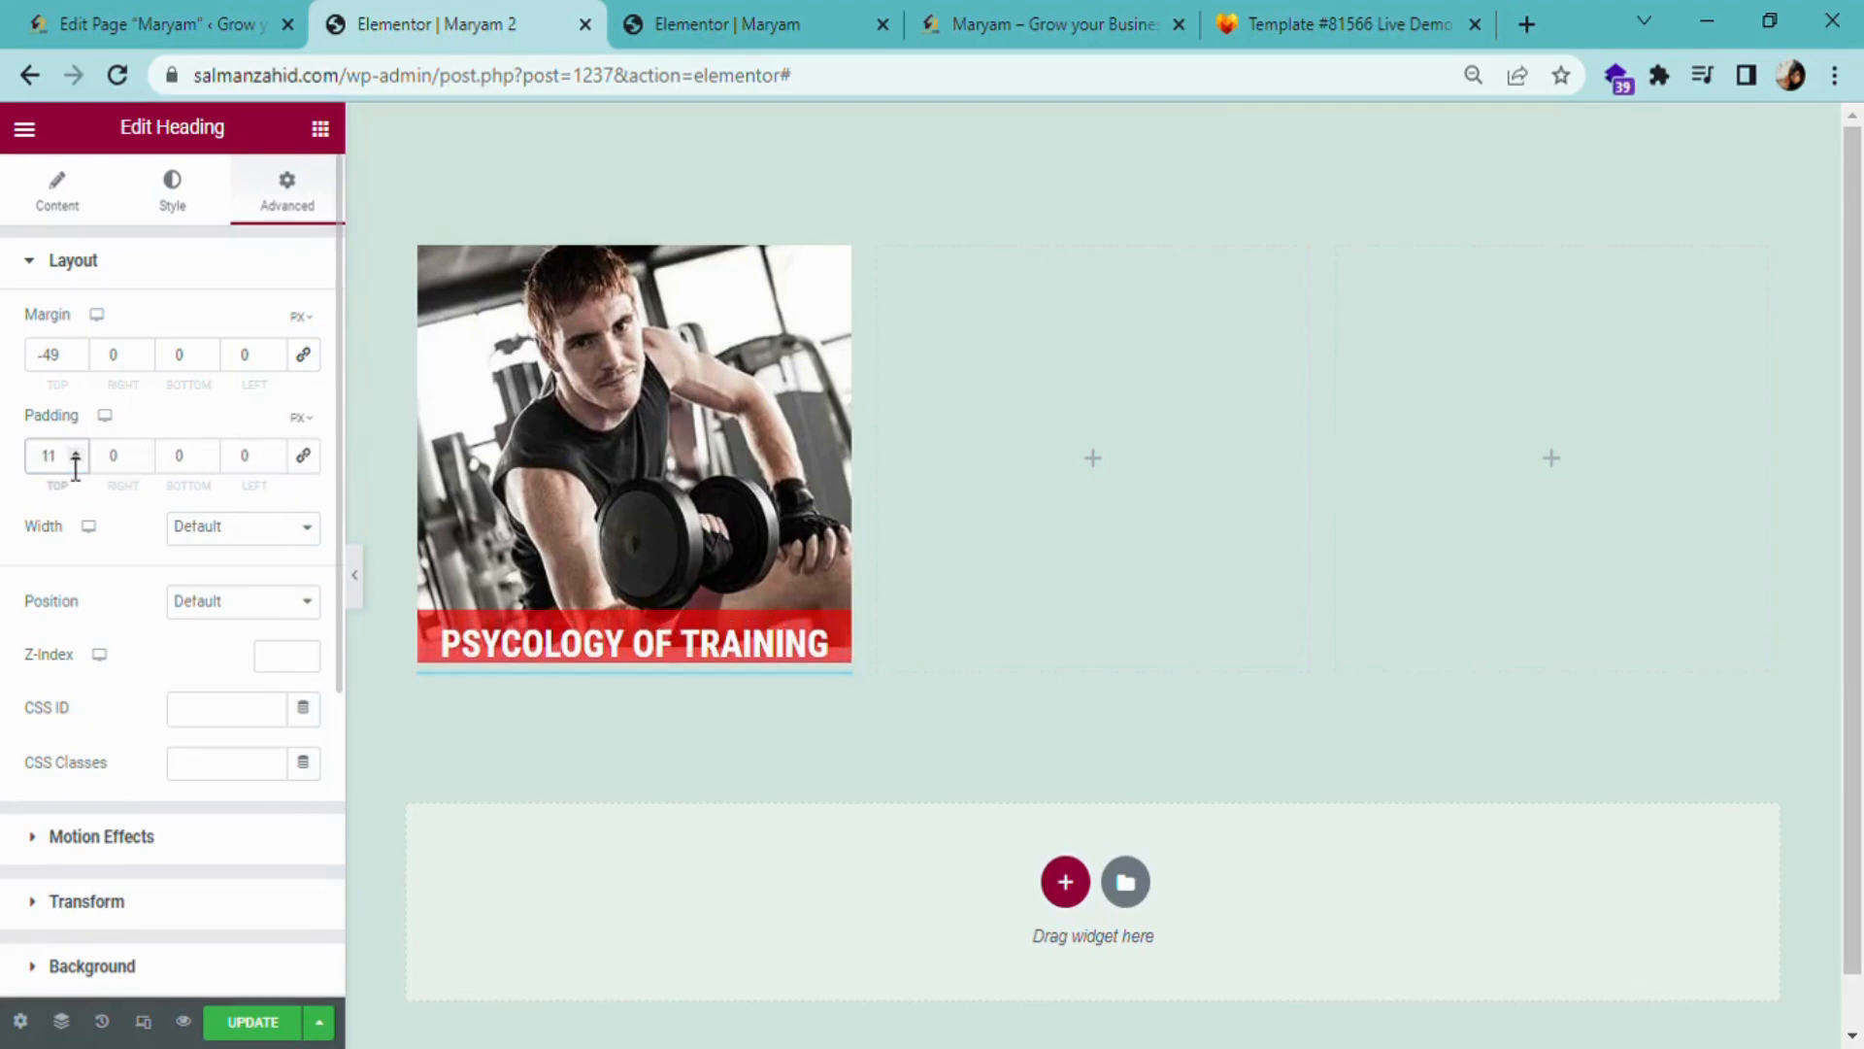
pyautogui.click(74, 453)
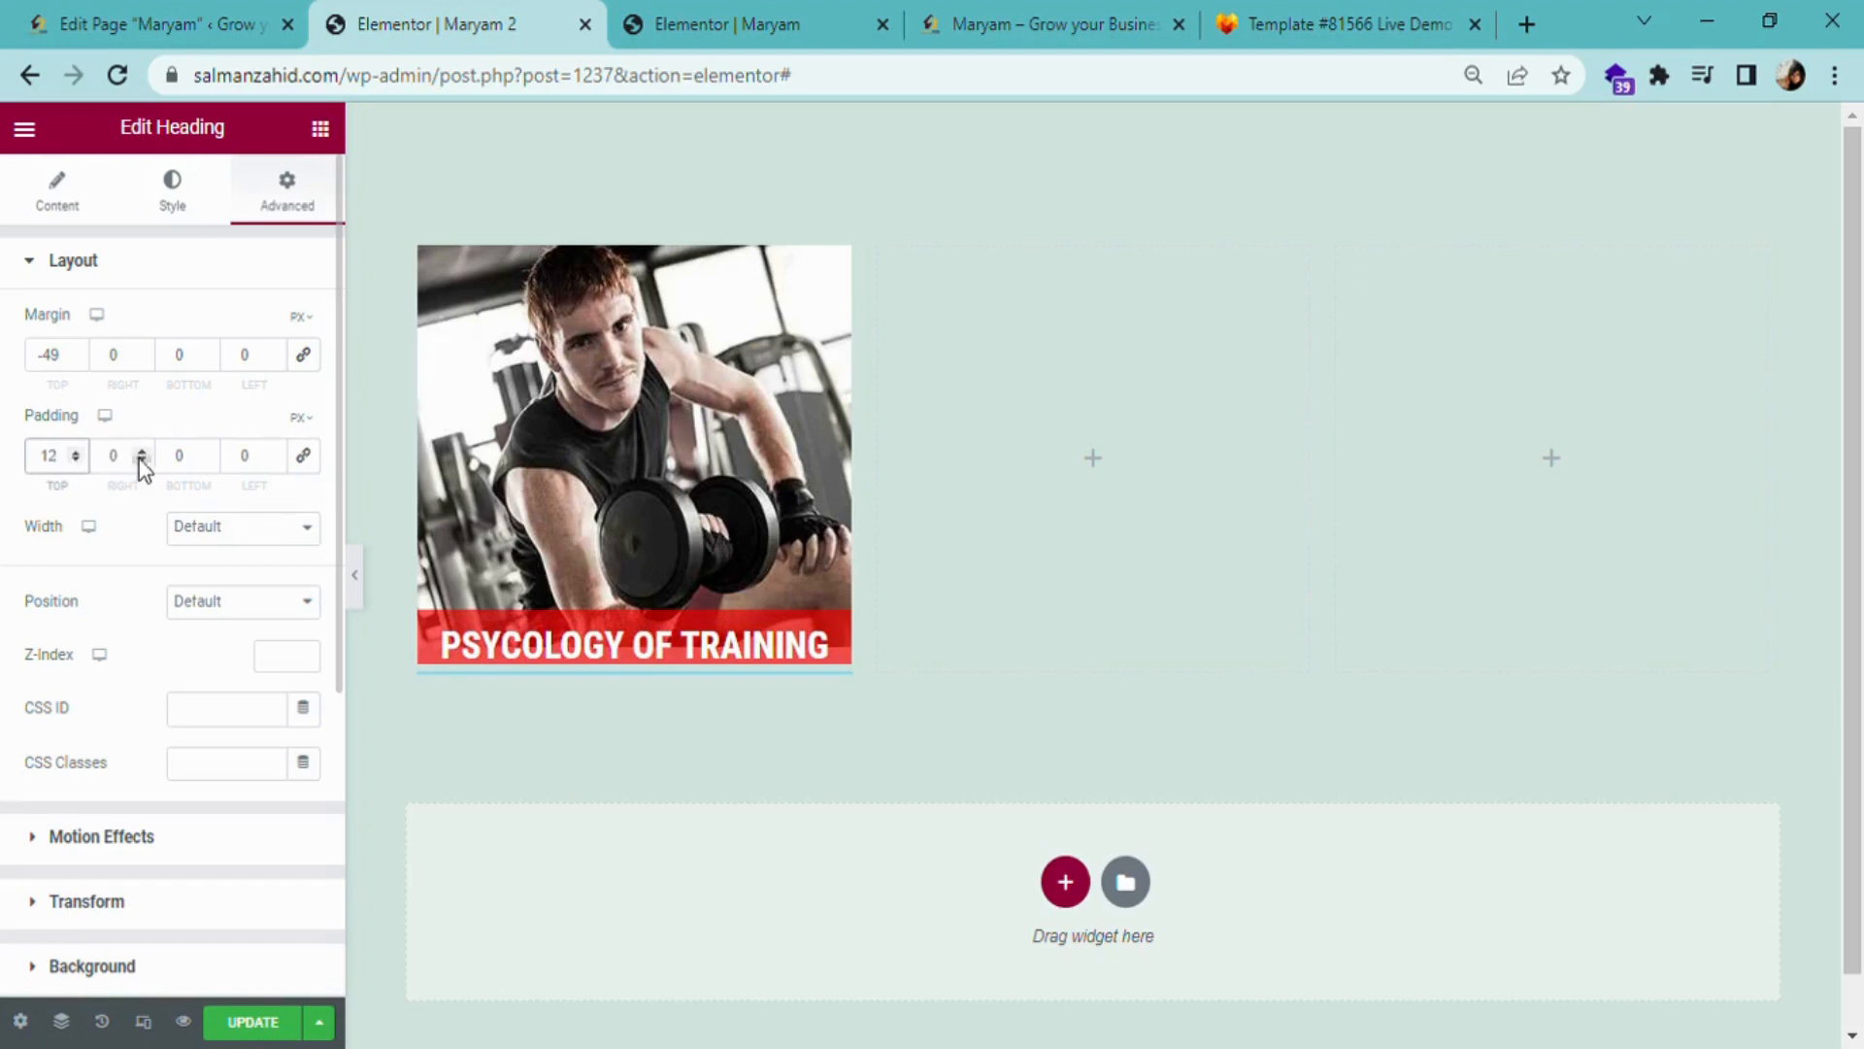
pyautogui.click(178, 463)
pyautogui.write('12')
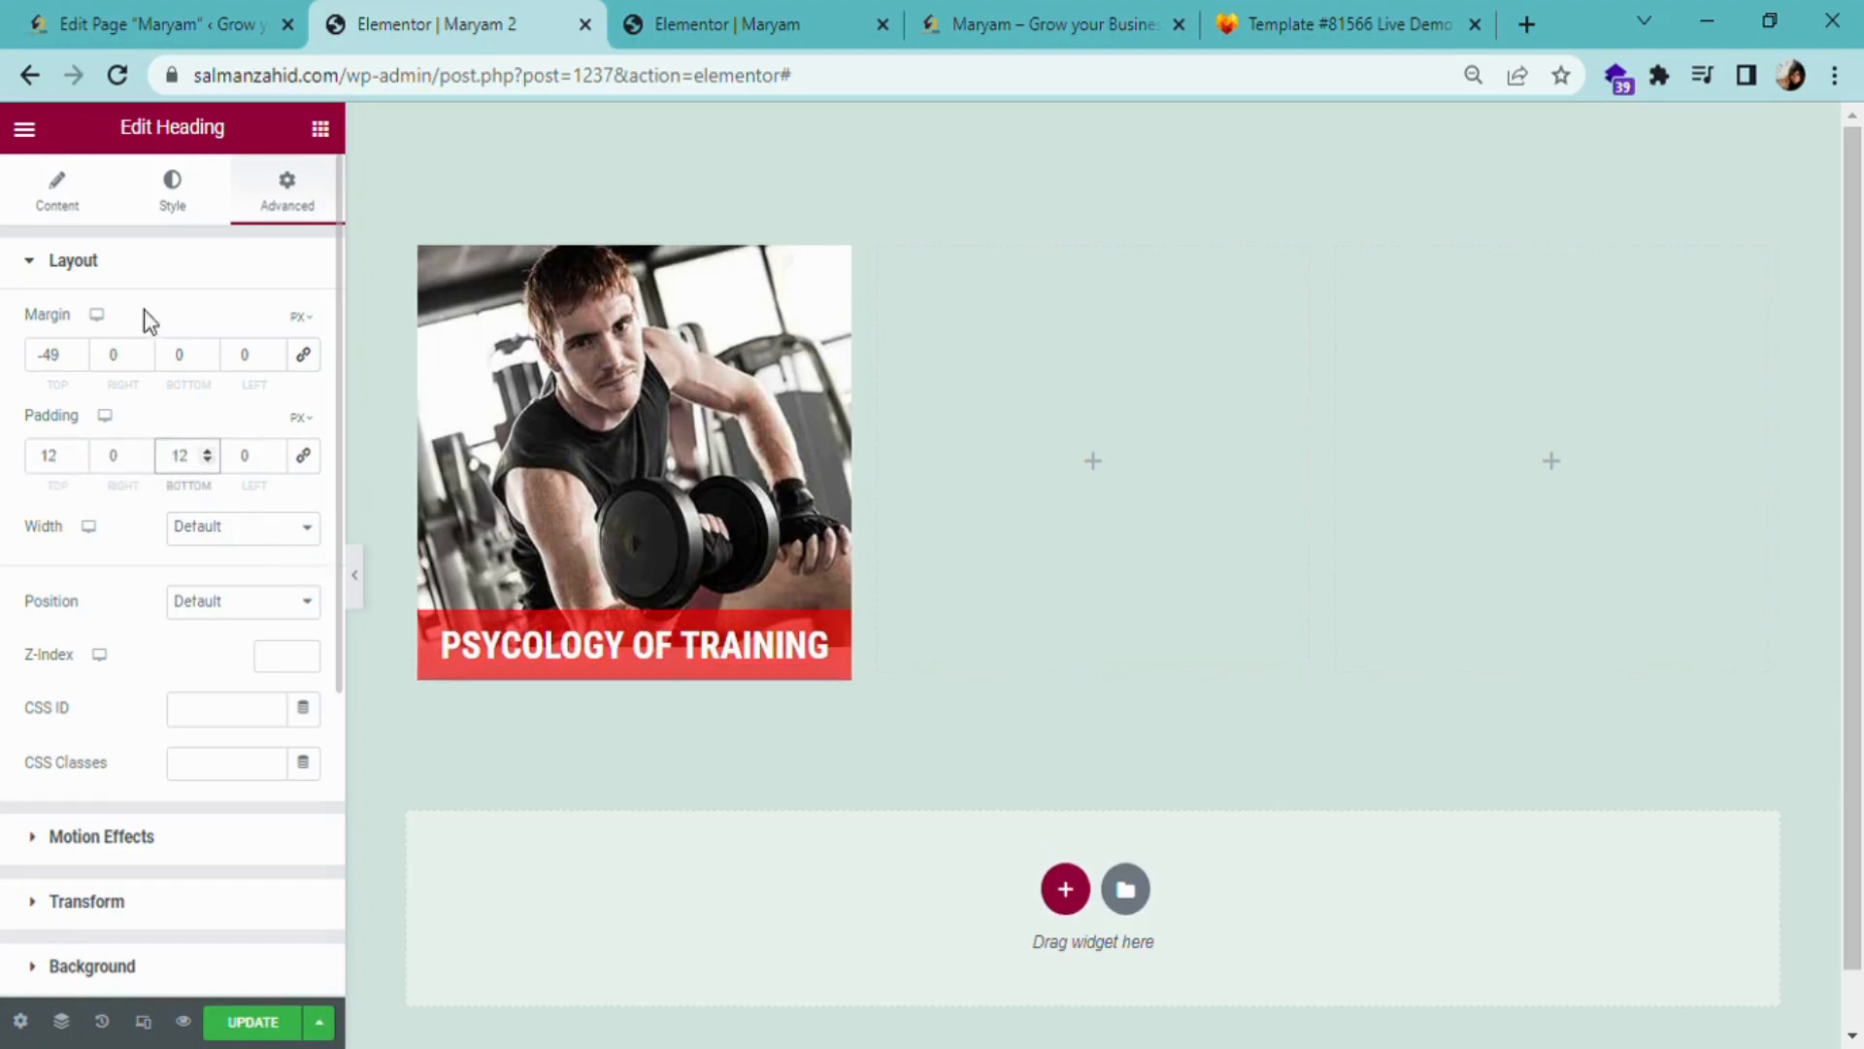
# - Set the heading's top margin to -74 px to align the padded caption with the photo's bottom edge
pyautogui.click(77, 359)
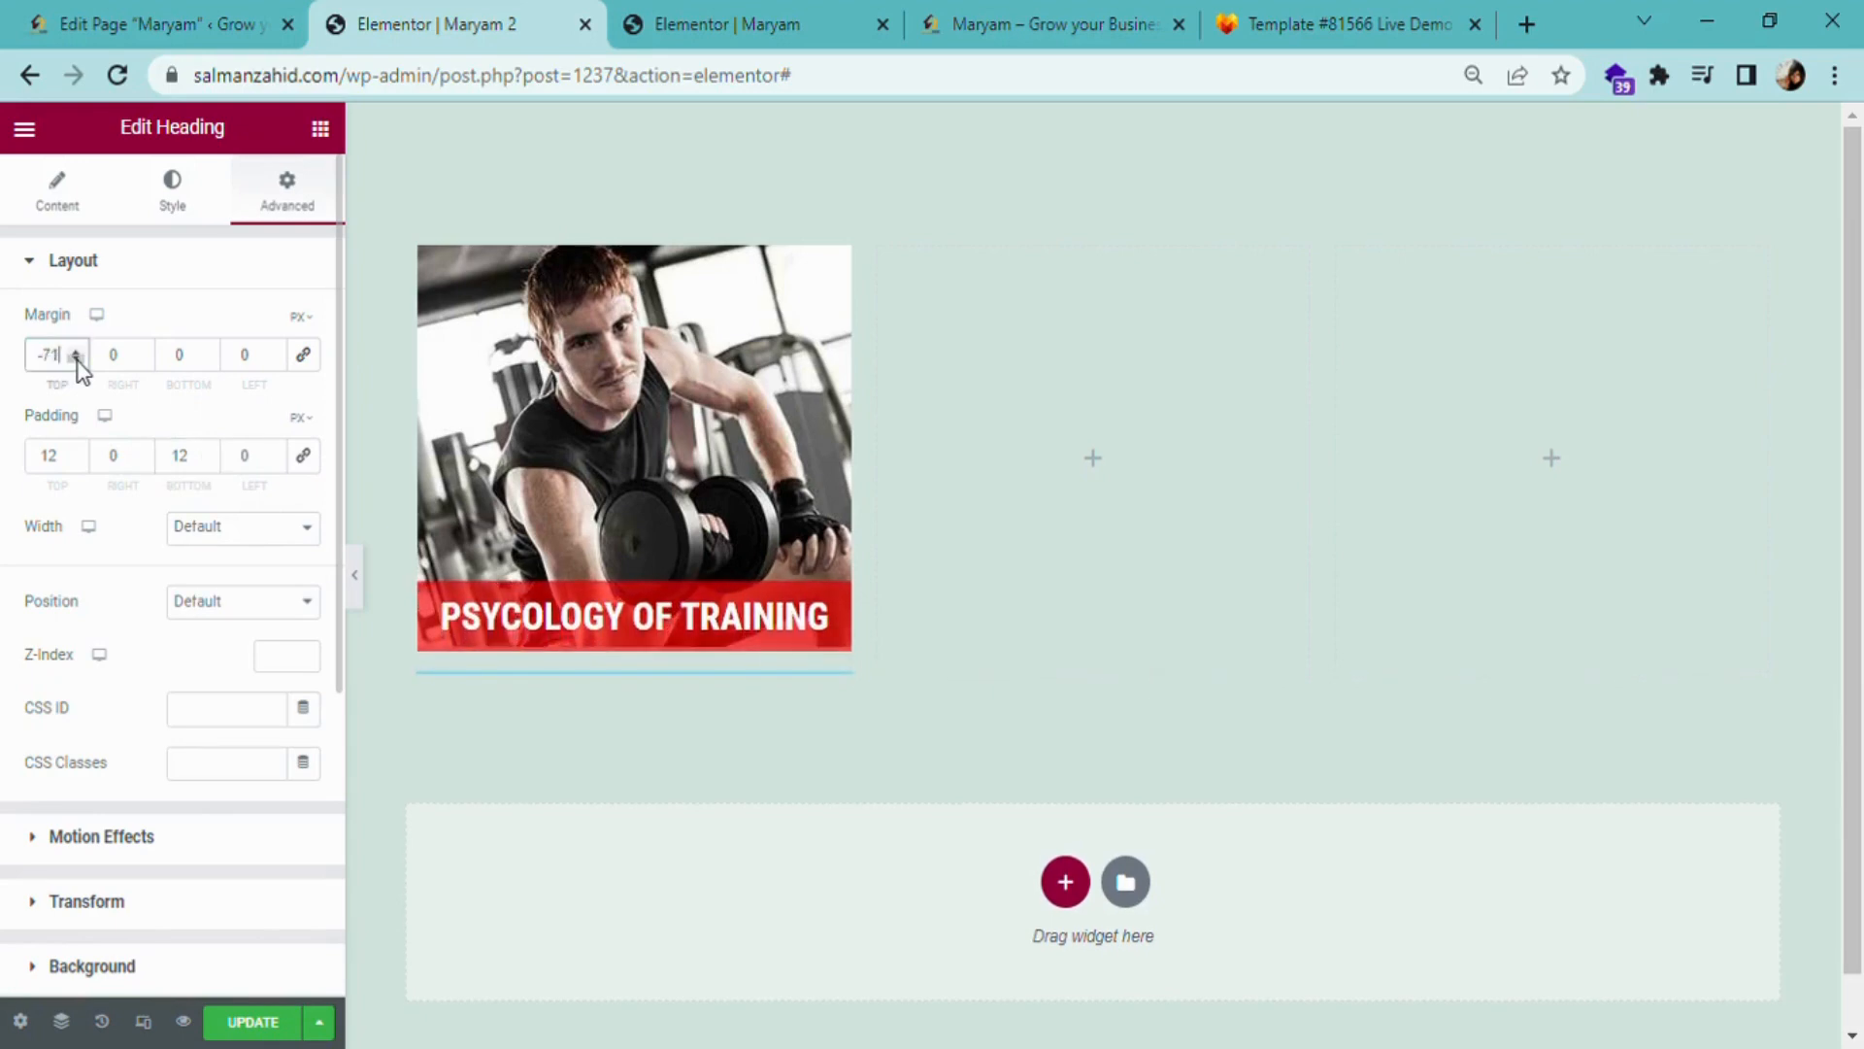
pyautogui.click(78, 361)
pyautogui.click(77, 360)
pyautogui.click(78, 360)
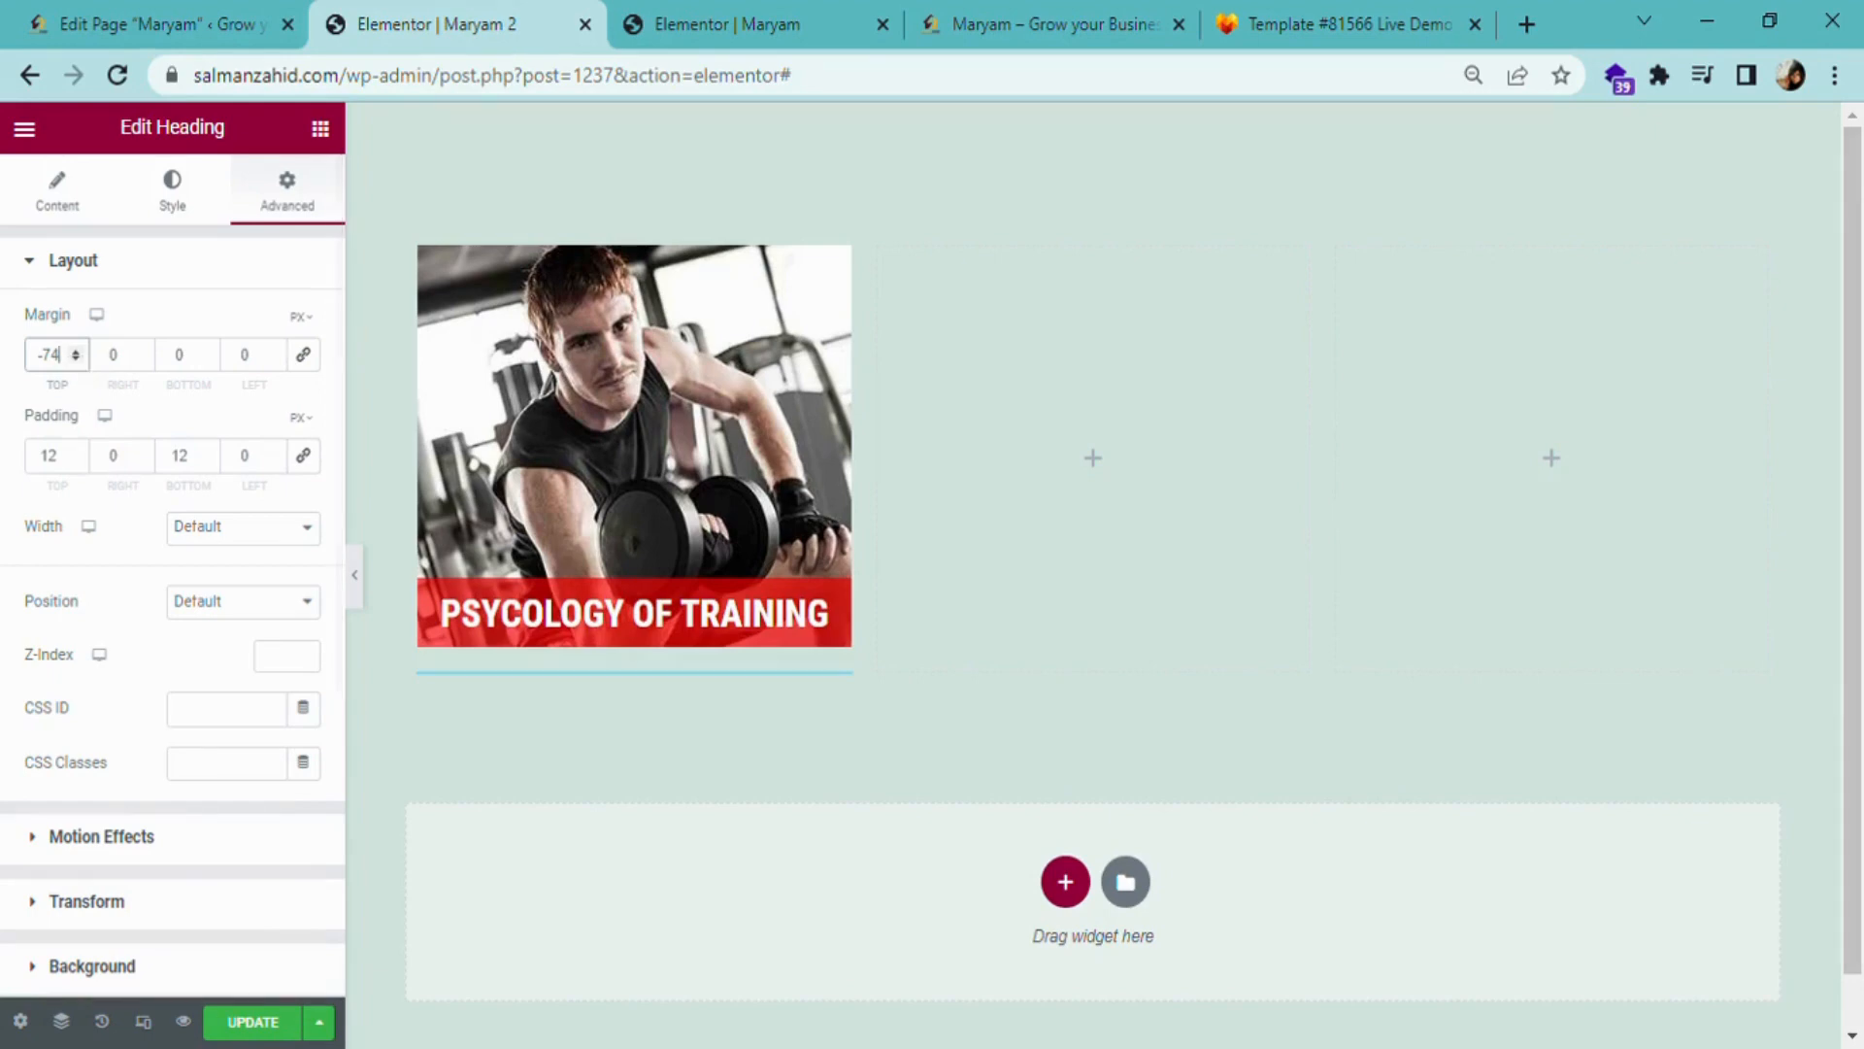
# - Save the page and duplicate the captioned photo column twice within its section
pyautogui.click(261, 1026)
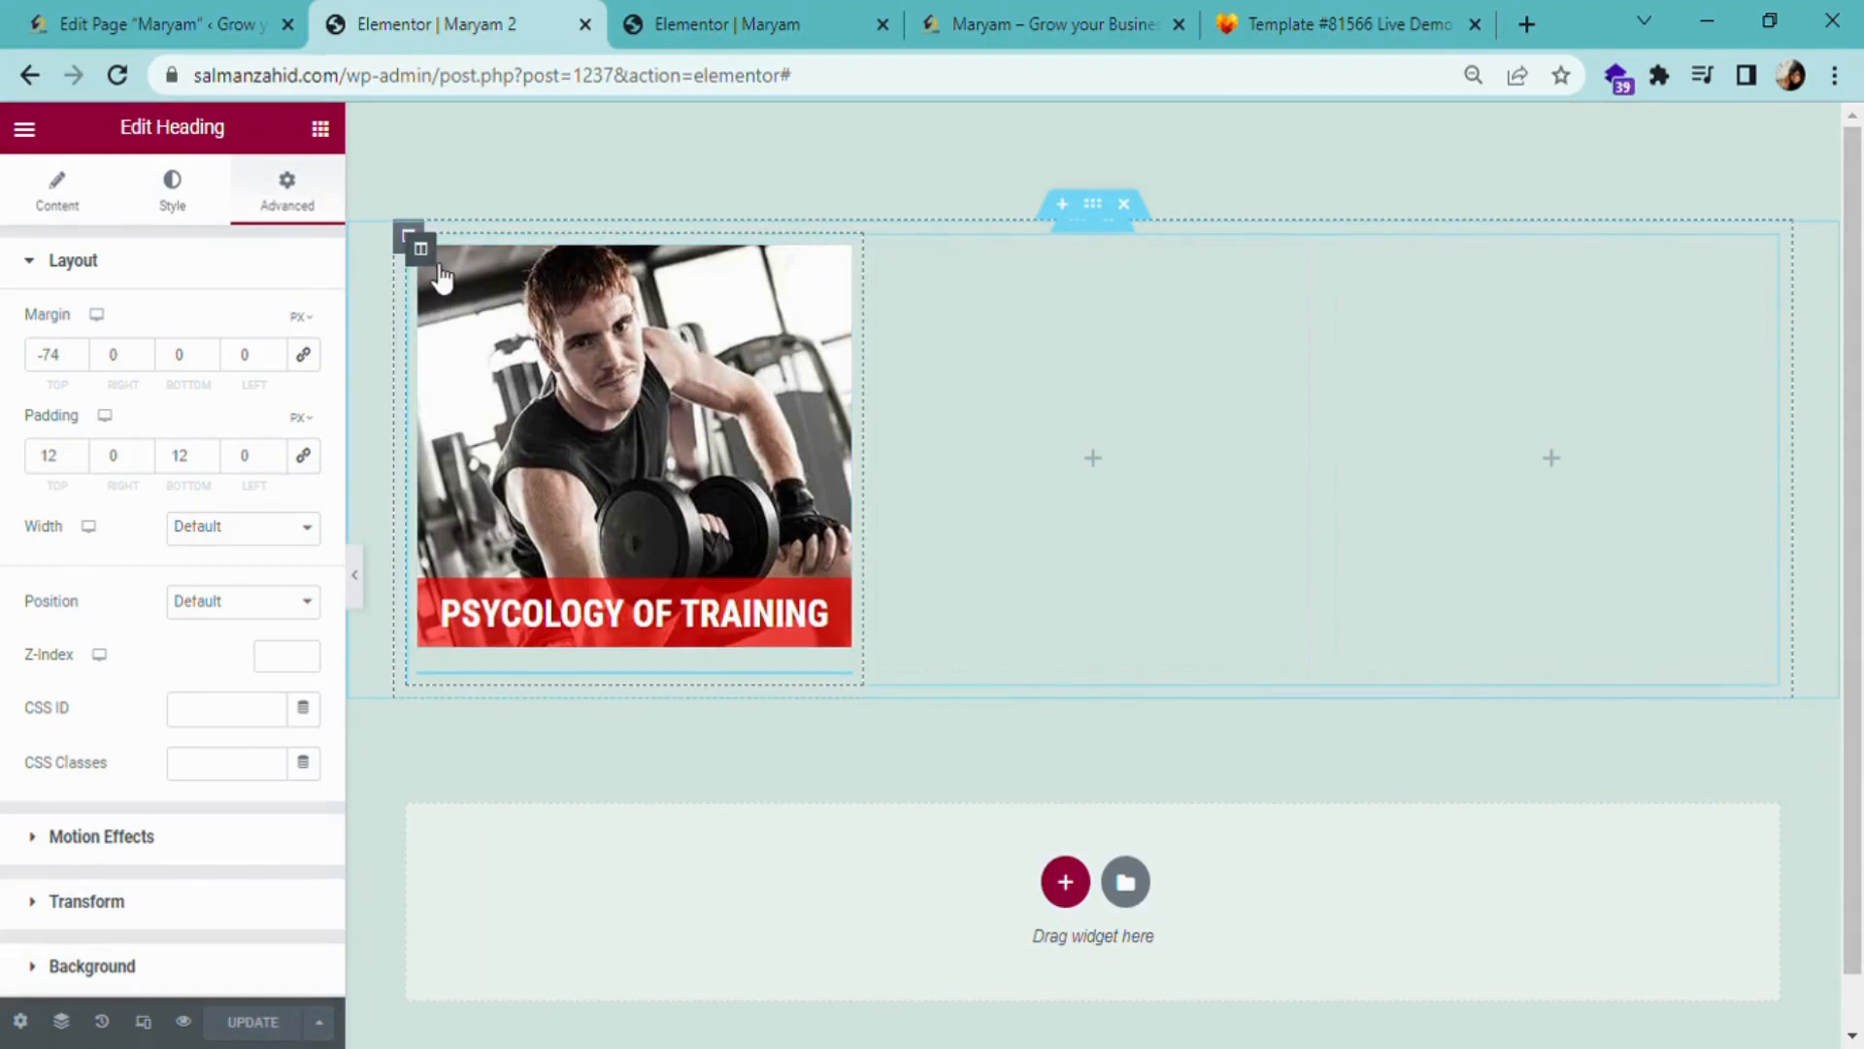
pyautogui.click(423, 251)
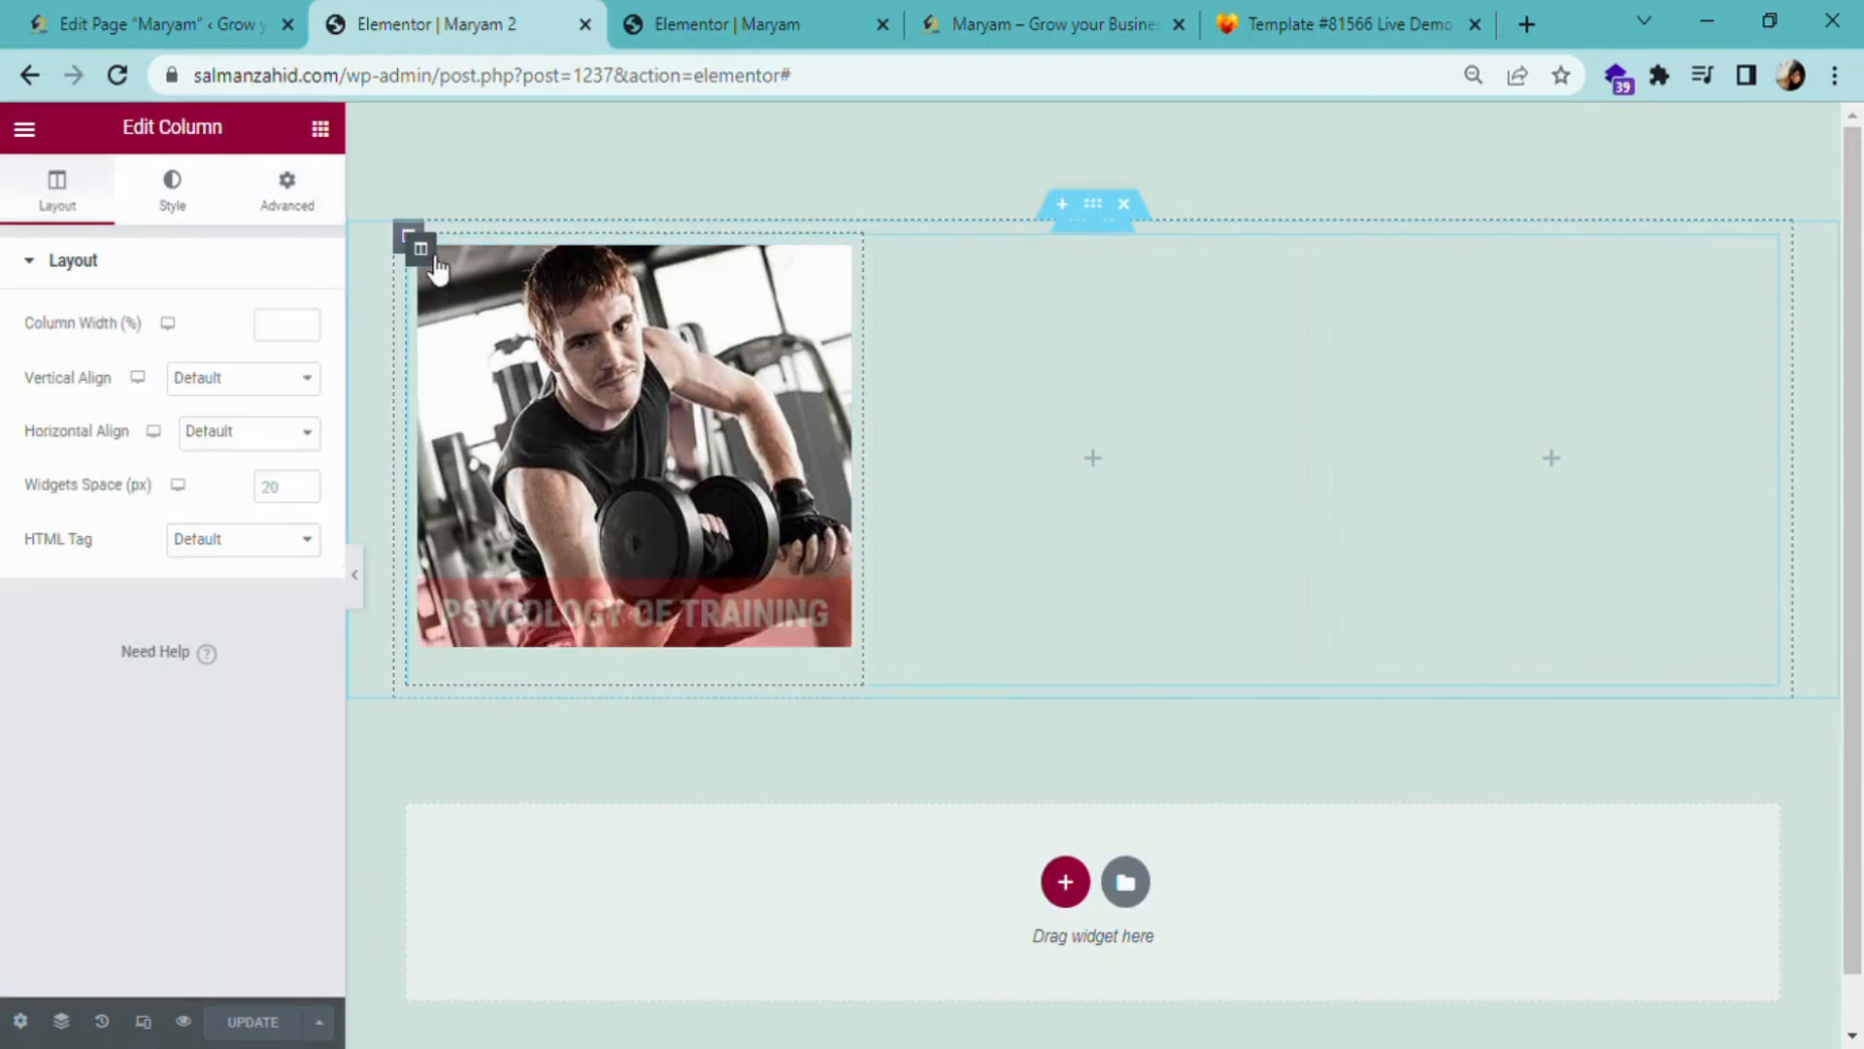
pyautogui.rightClick(426, 254)
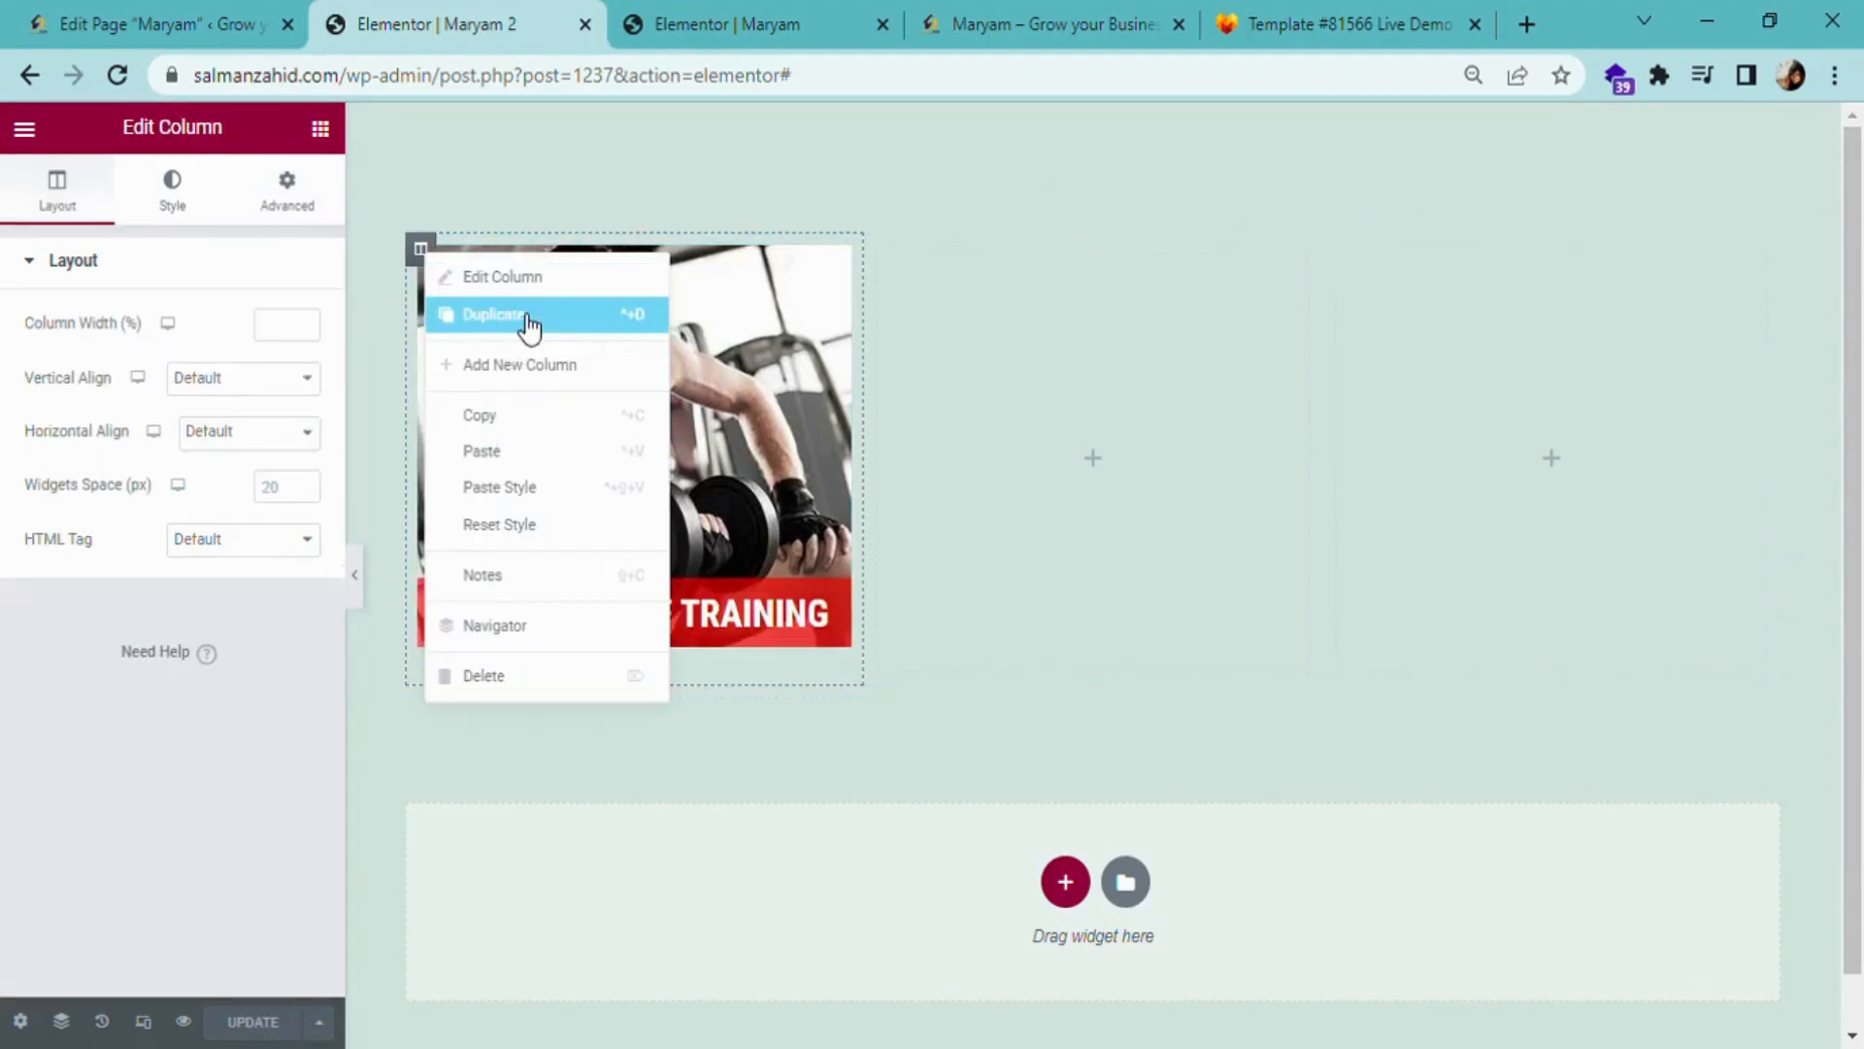
pyautogui.click(527, 319)
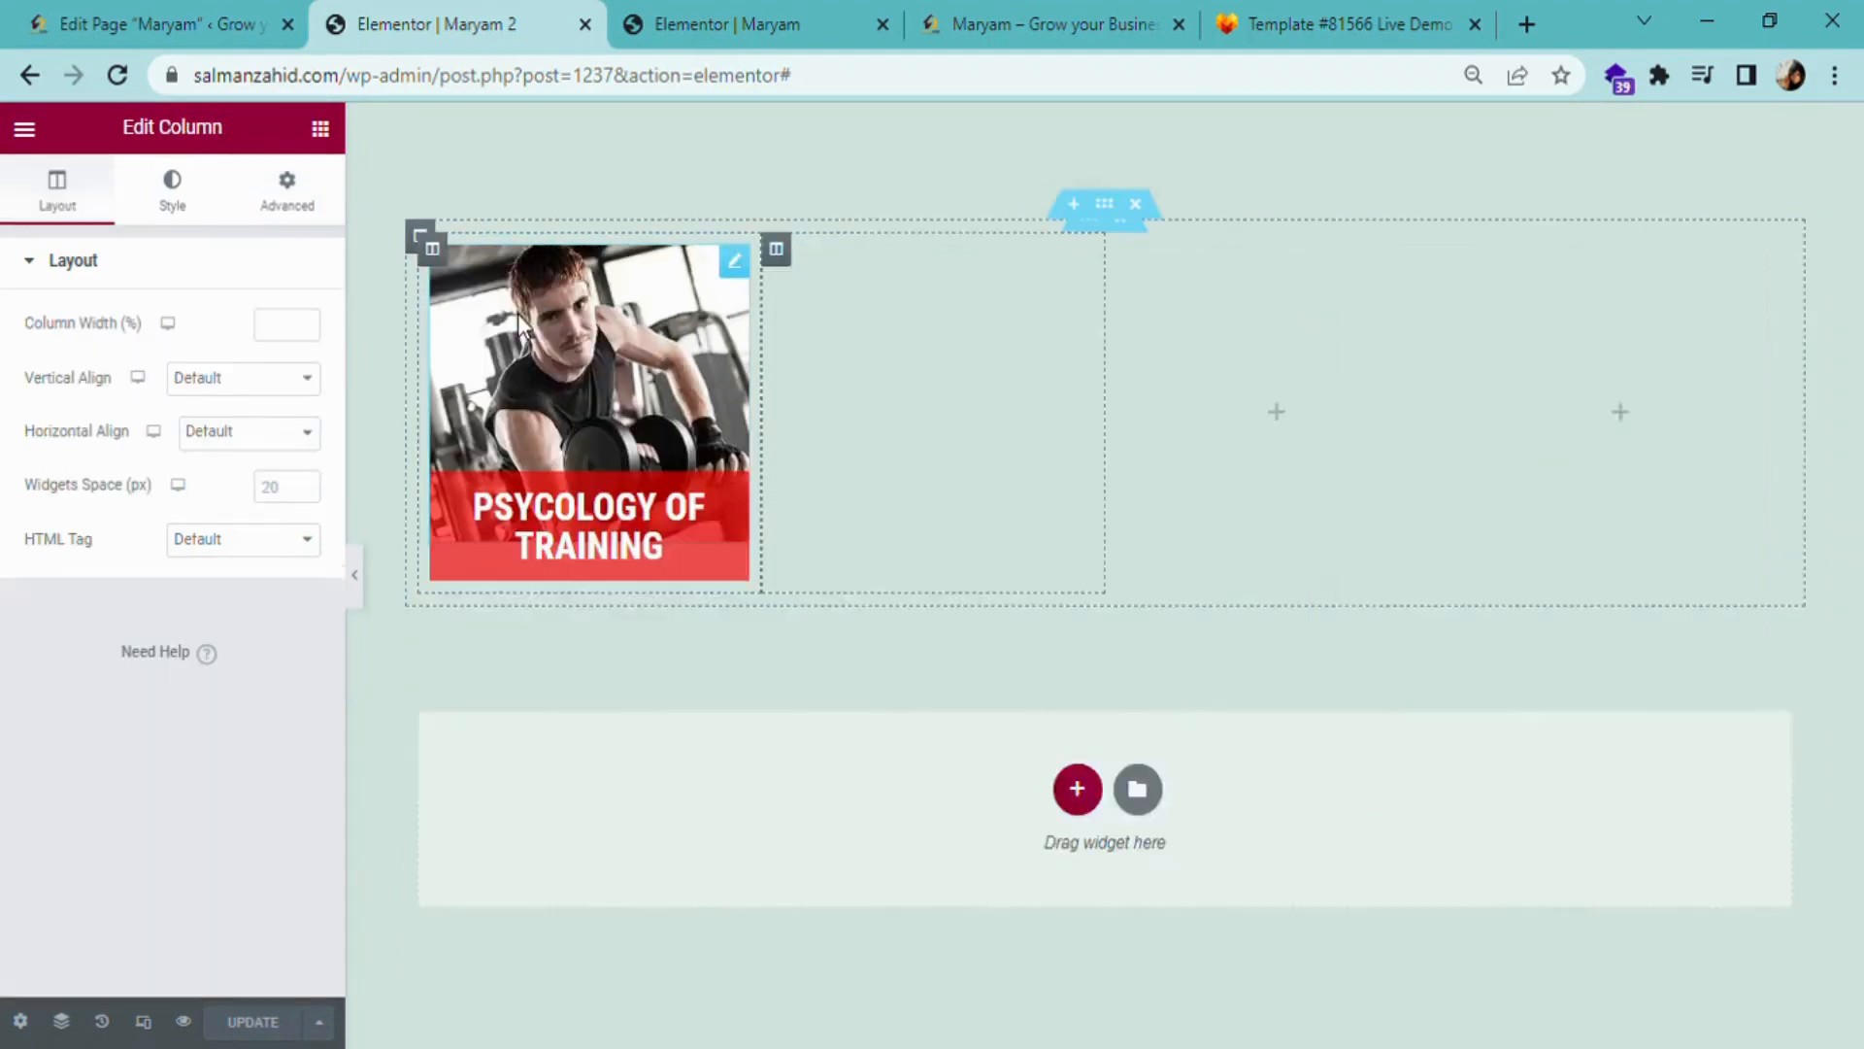
pyautogui.rightClick(778, 249)
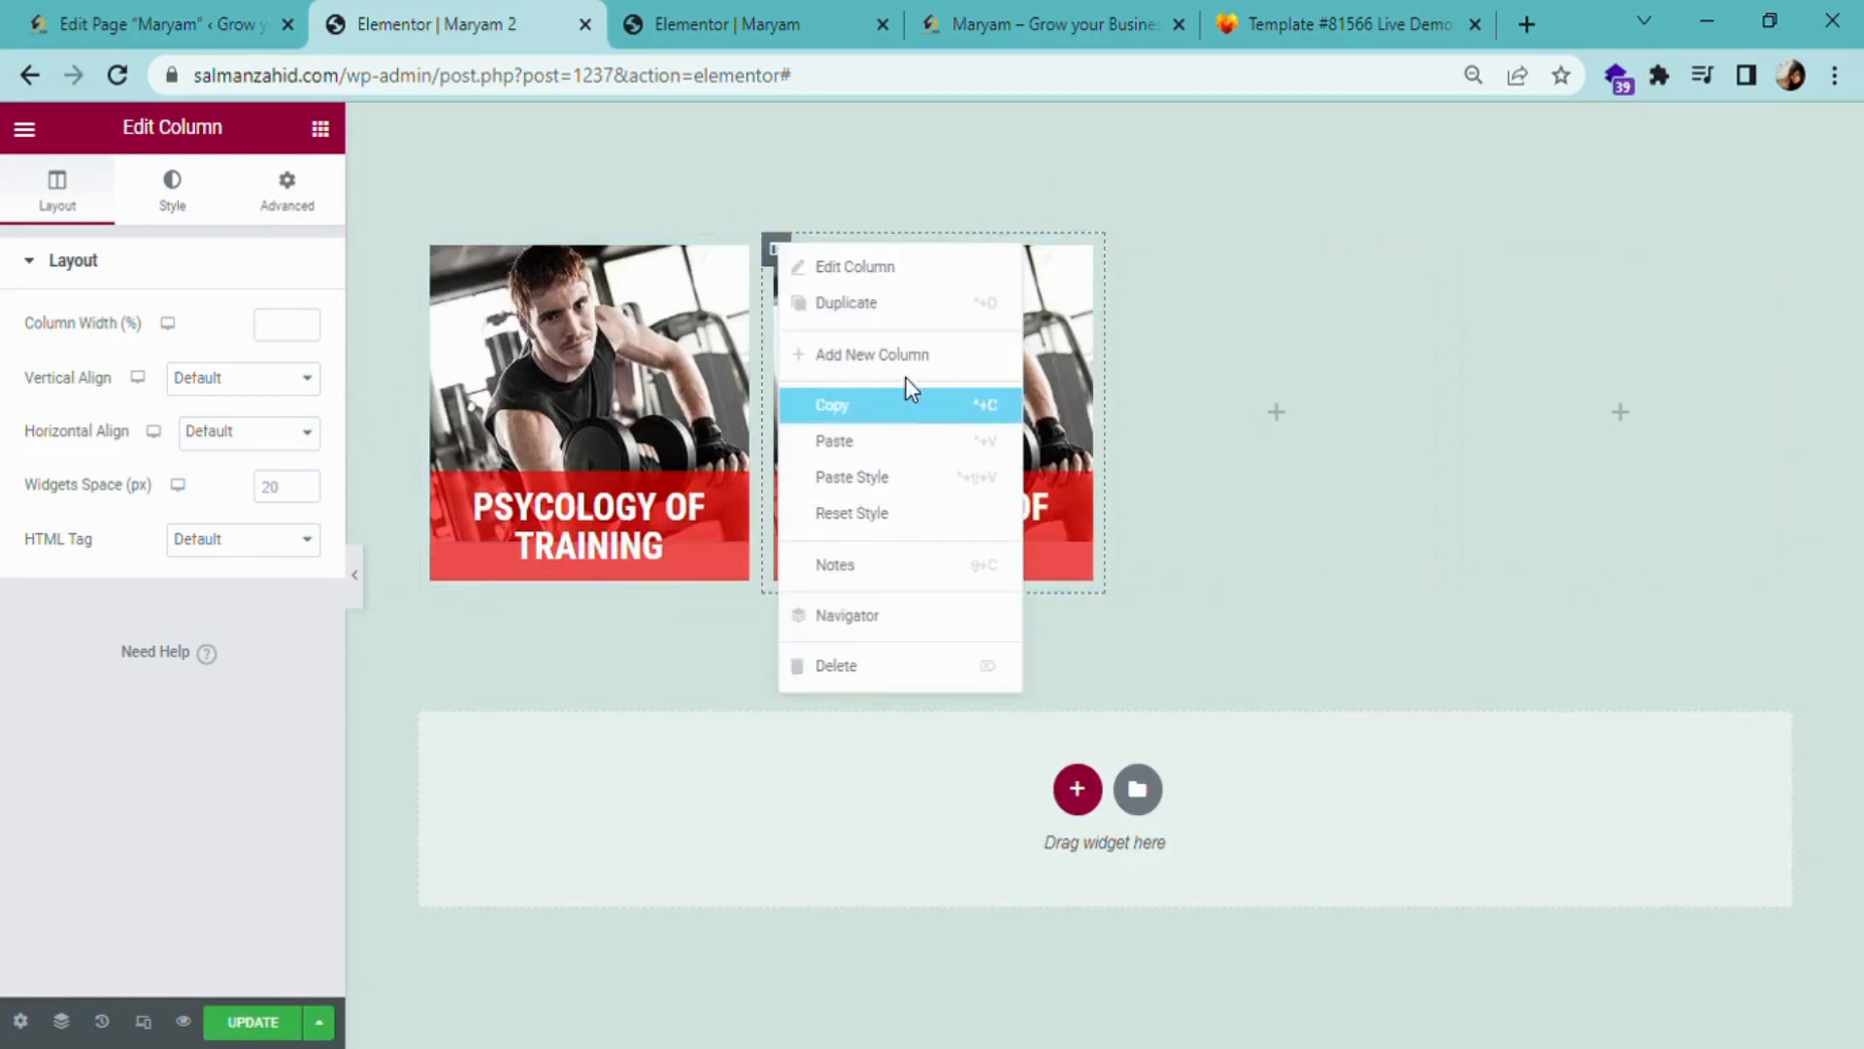
pyautogui.click(921, 309)
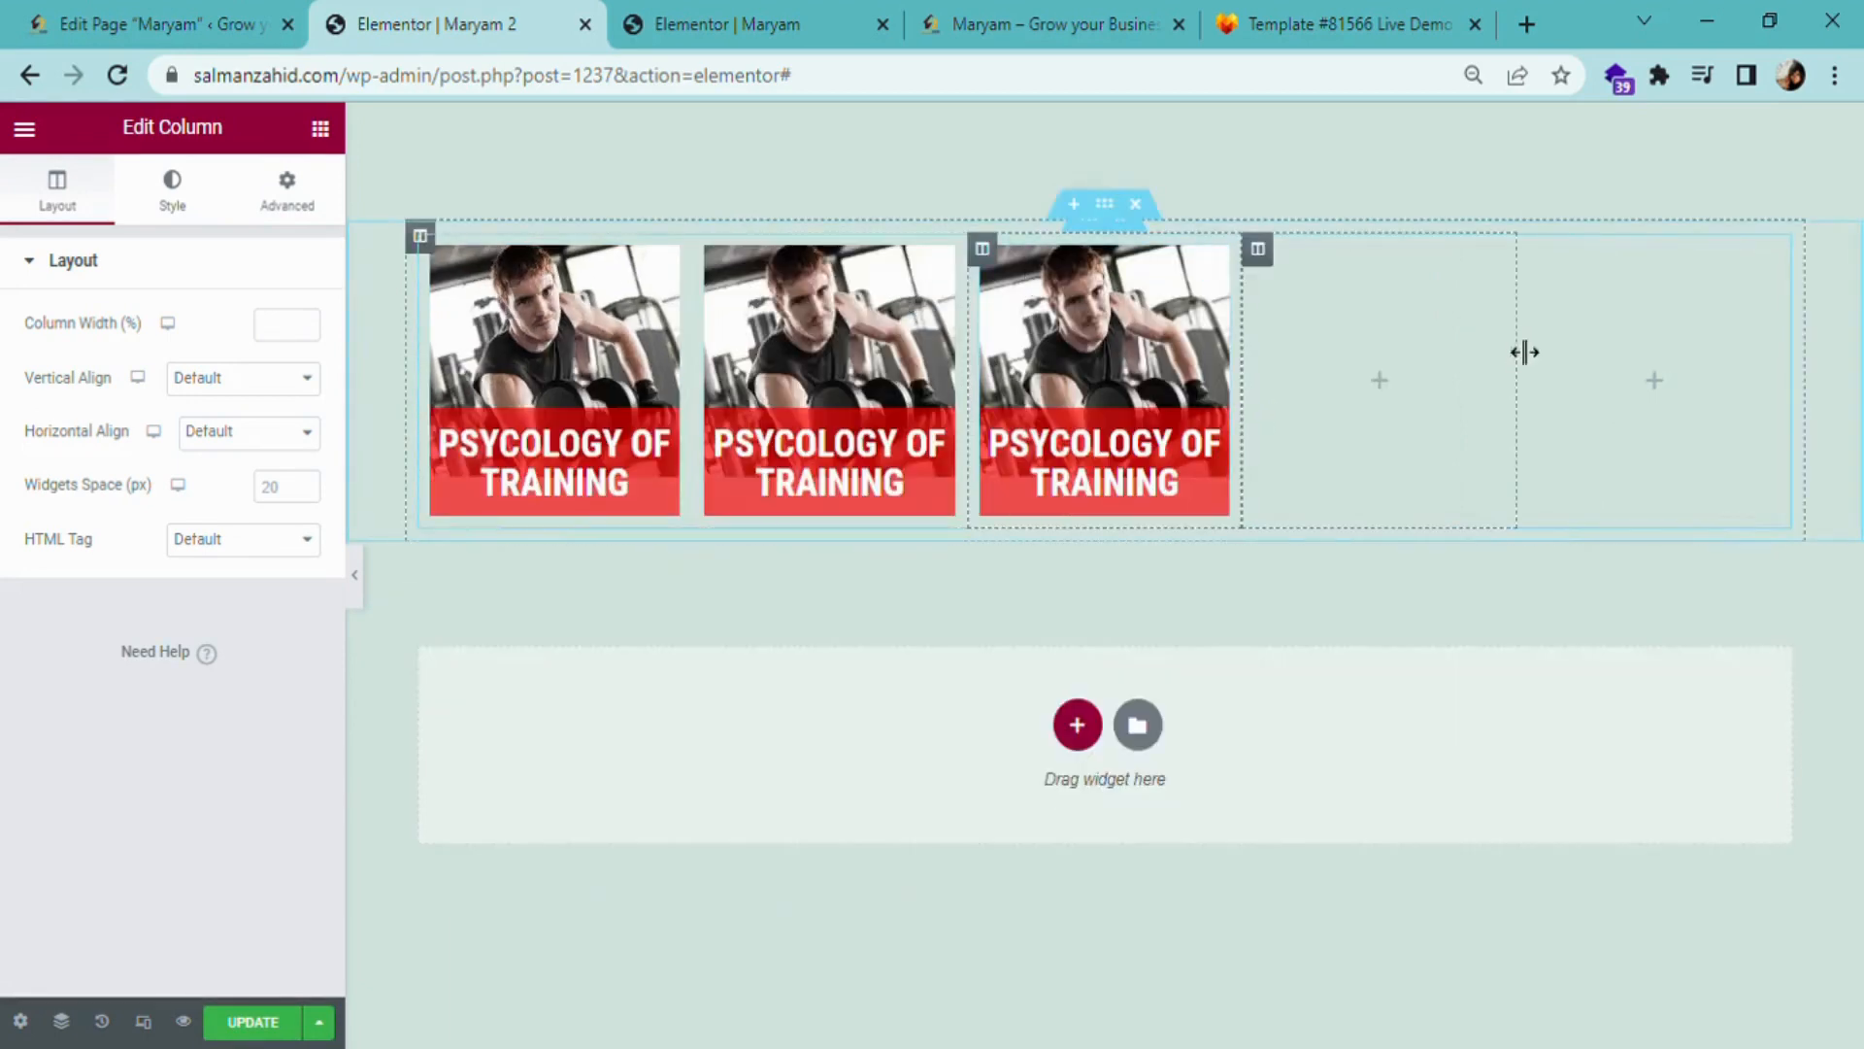
# - Delete the two empty columns from the section and duplicate the resulting three-photo section below it
pyautogui.rightClick(1271, 254)
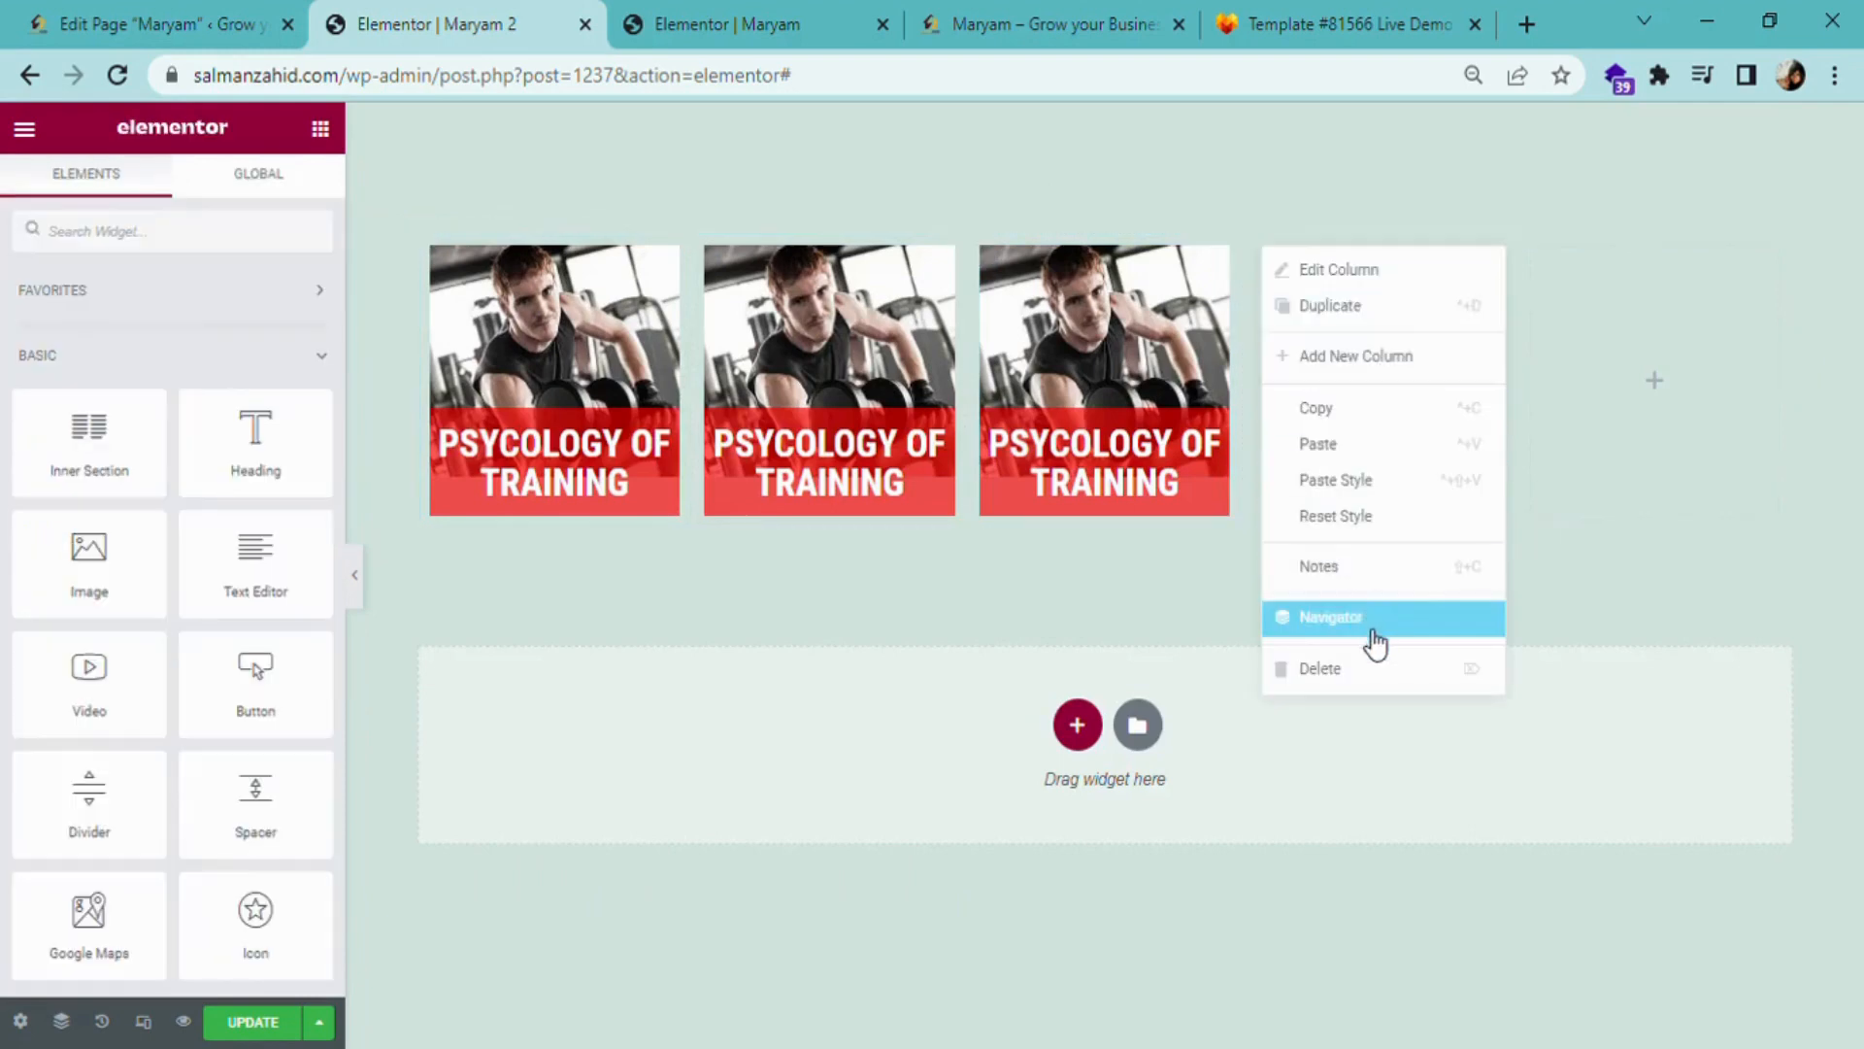
pyautogui.click(1377, 672)
pyautogui.rightClick(1466, 250)
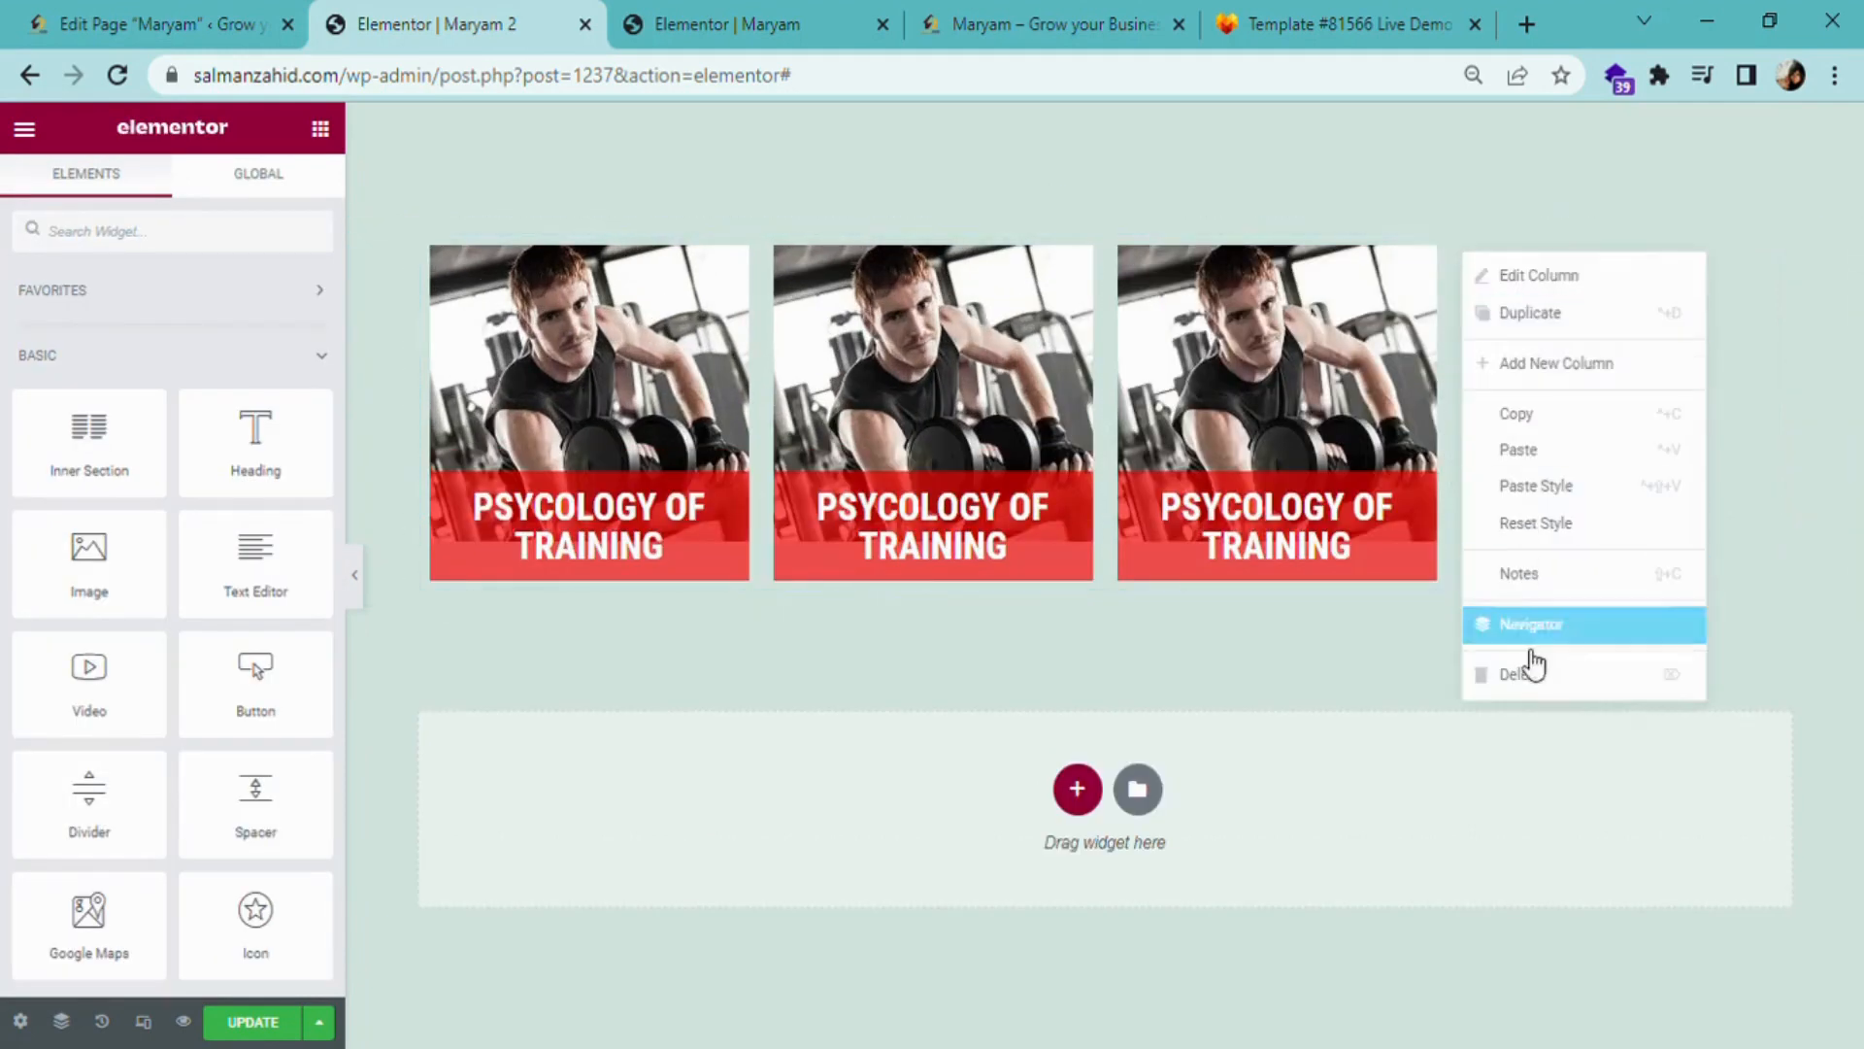
pyautogui.click(1531, 679)
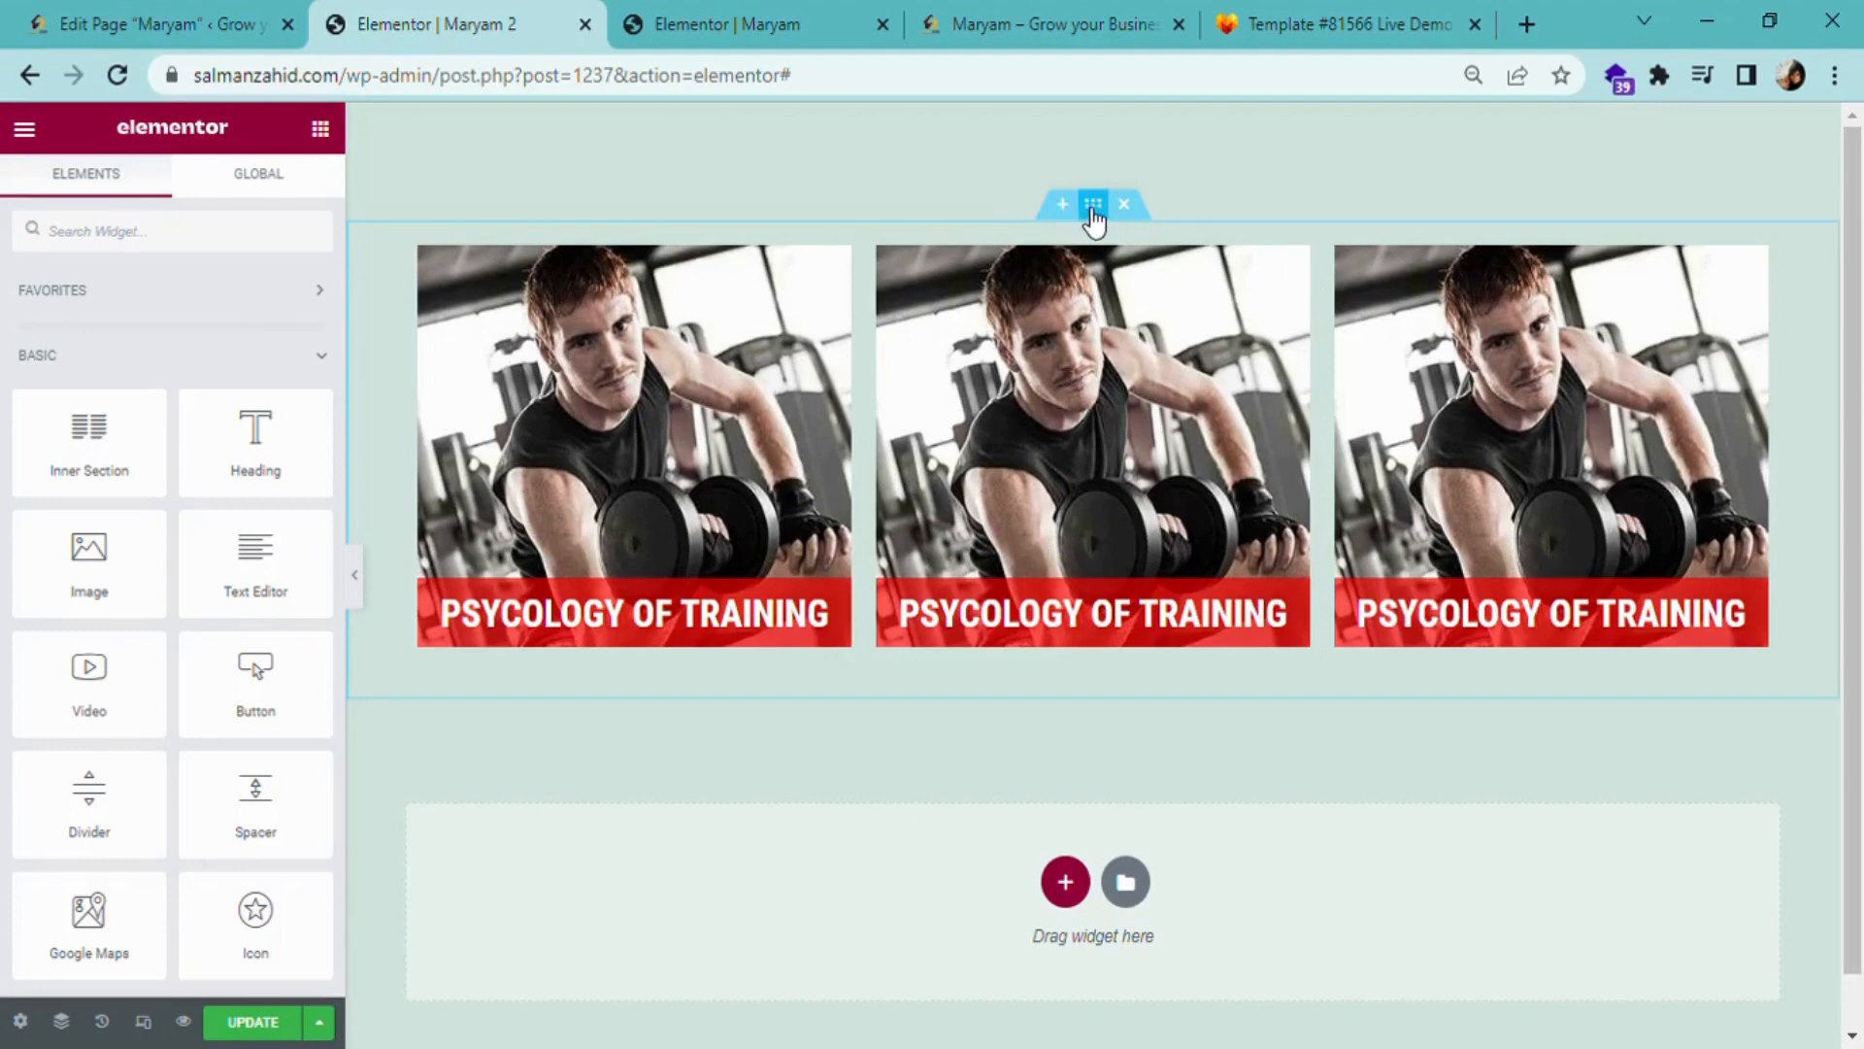
pyautogui.rightClick(1087, 215)
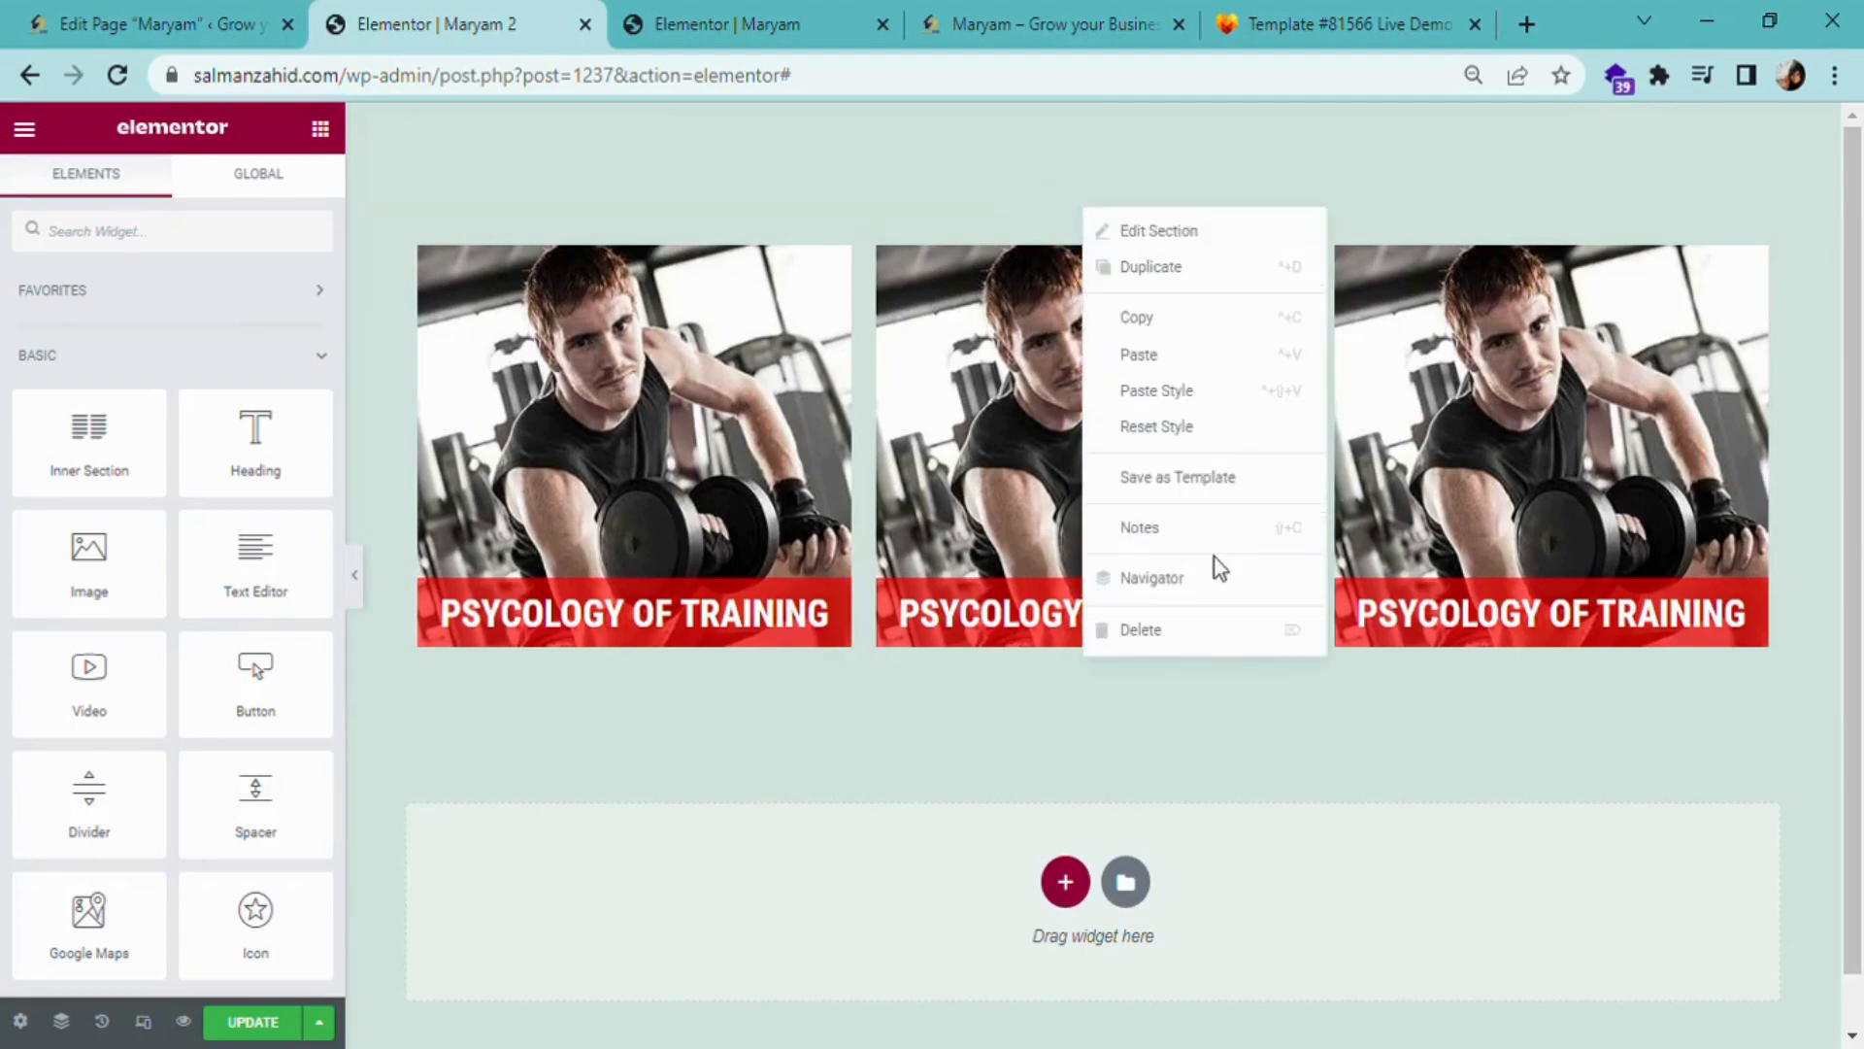
pyautogui.click(1207, 281)
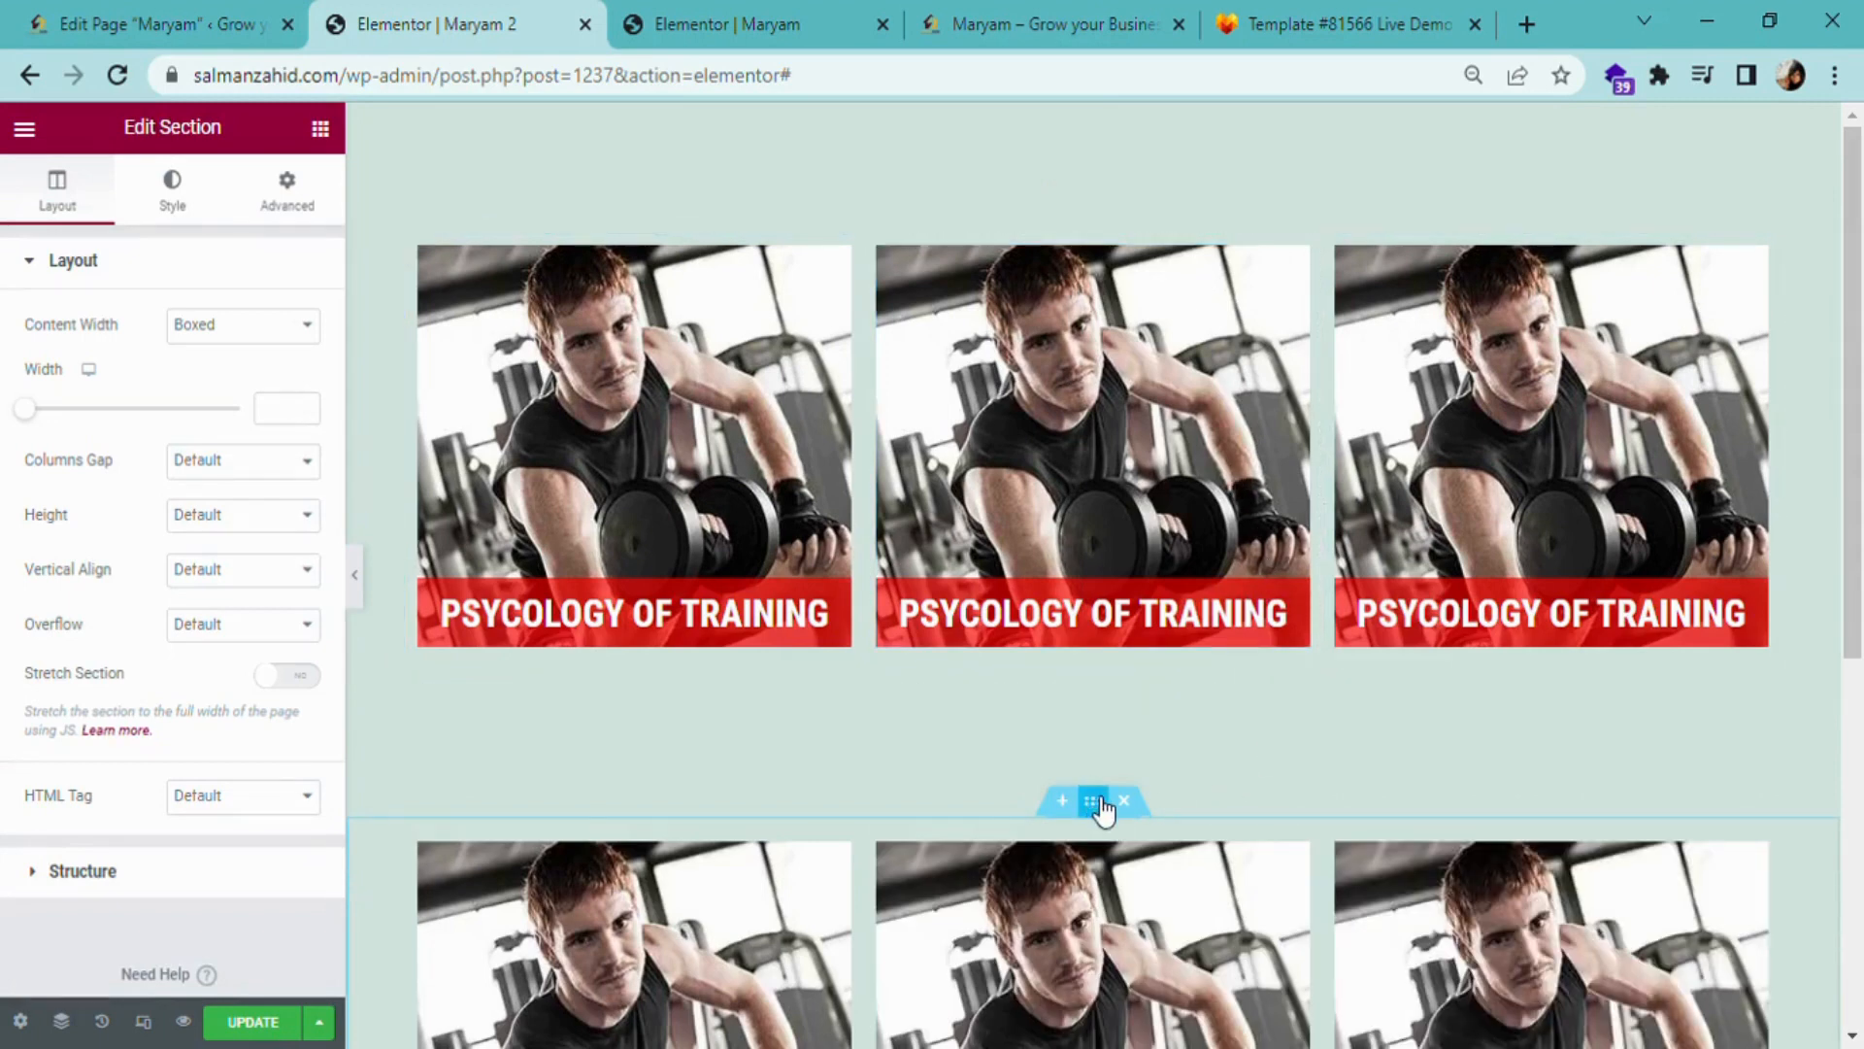
# - Set the duplicated section's top margin to 20 px to tighten the gap between the two photo rows
pyautogui.click(290, 192)
pyautogui.click(77, 350)
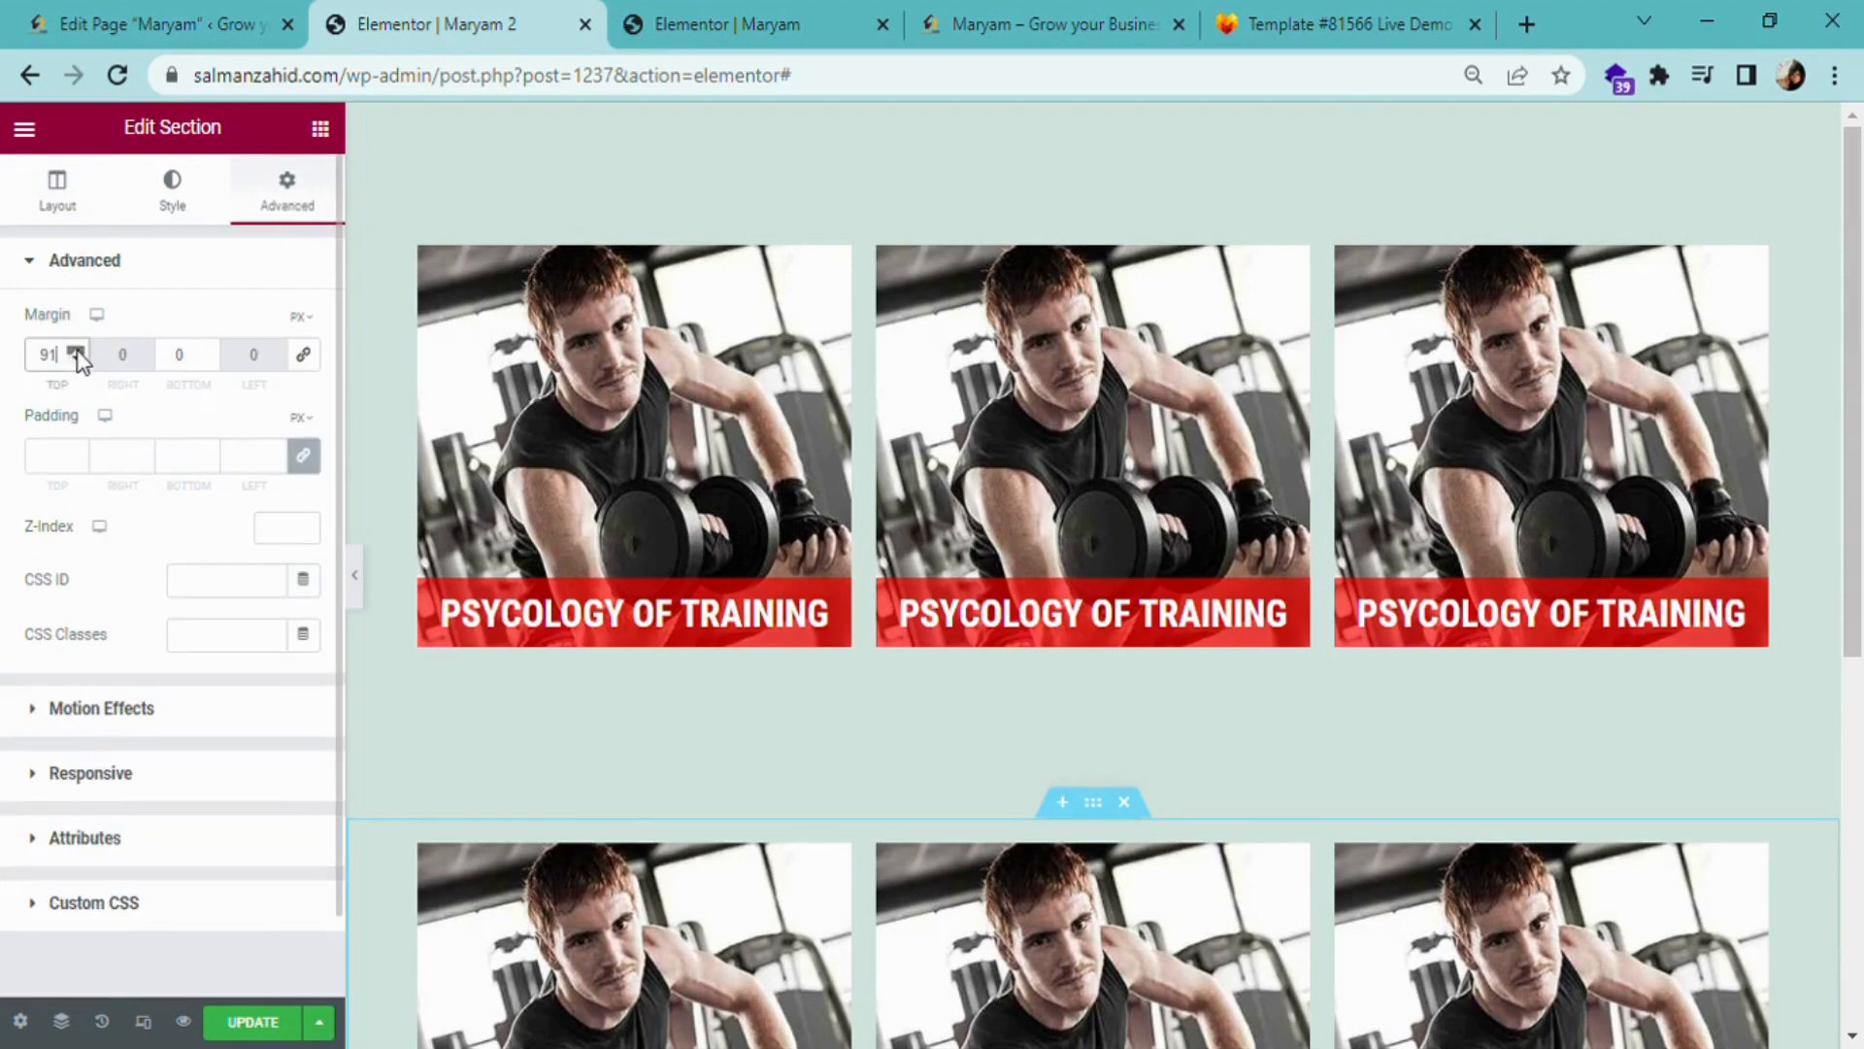
pyautogui.click(77, 350)
pyautogui.click(76, 350)
pyautogui.click(76, 362)
pyautogui.click(76, 362)
pyautogui.moveTo(77, 363); pyautogui.dragTo(75, 366)
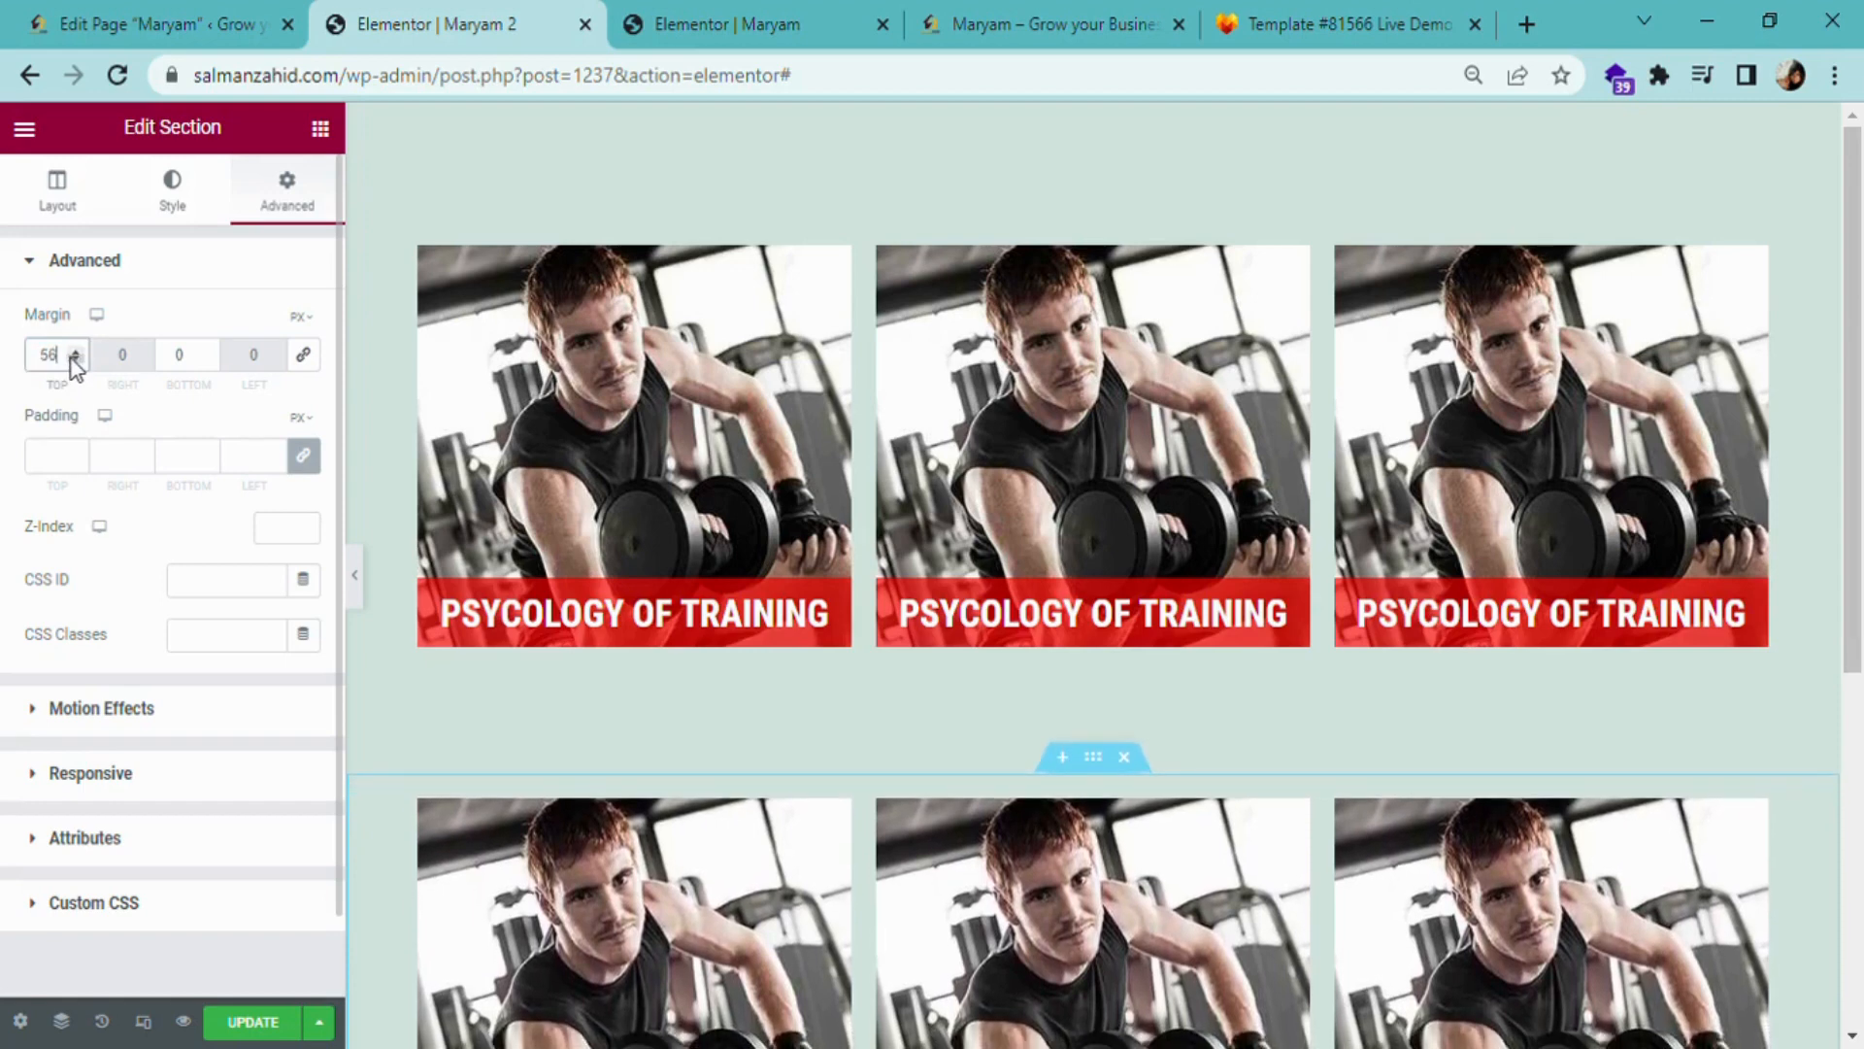
pyautogui.doubleClick(49, 365)
pyautogui.write('30')
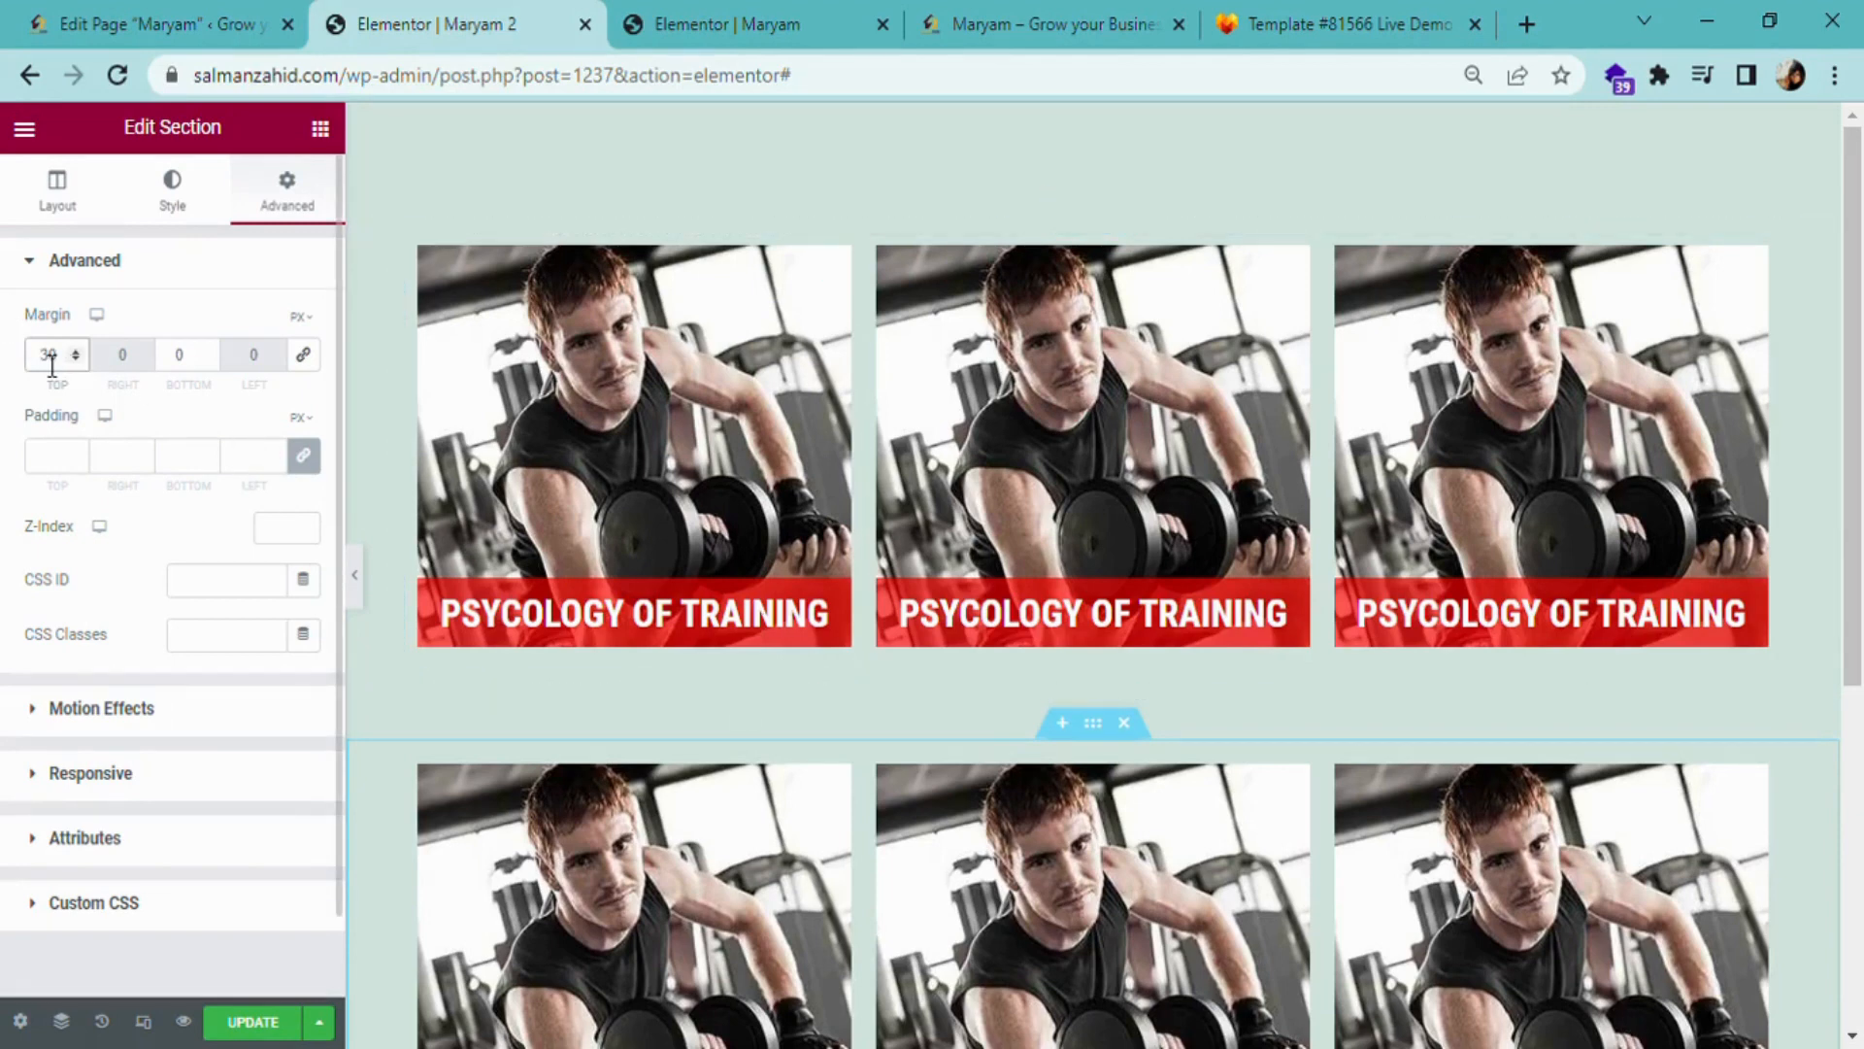
pyautogui.hotkey('shift', 'Right')
pyautogui.write('2')
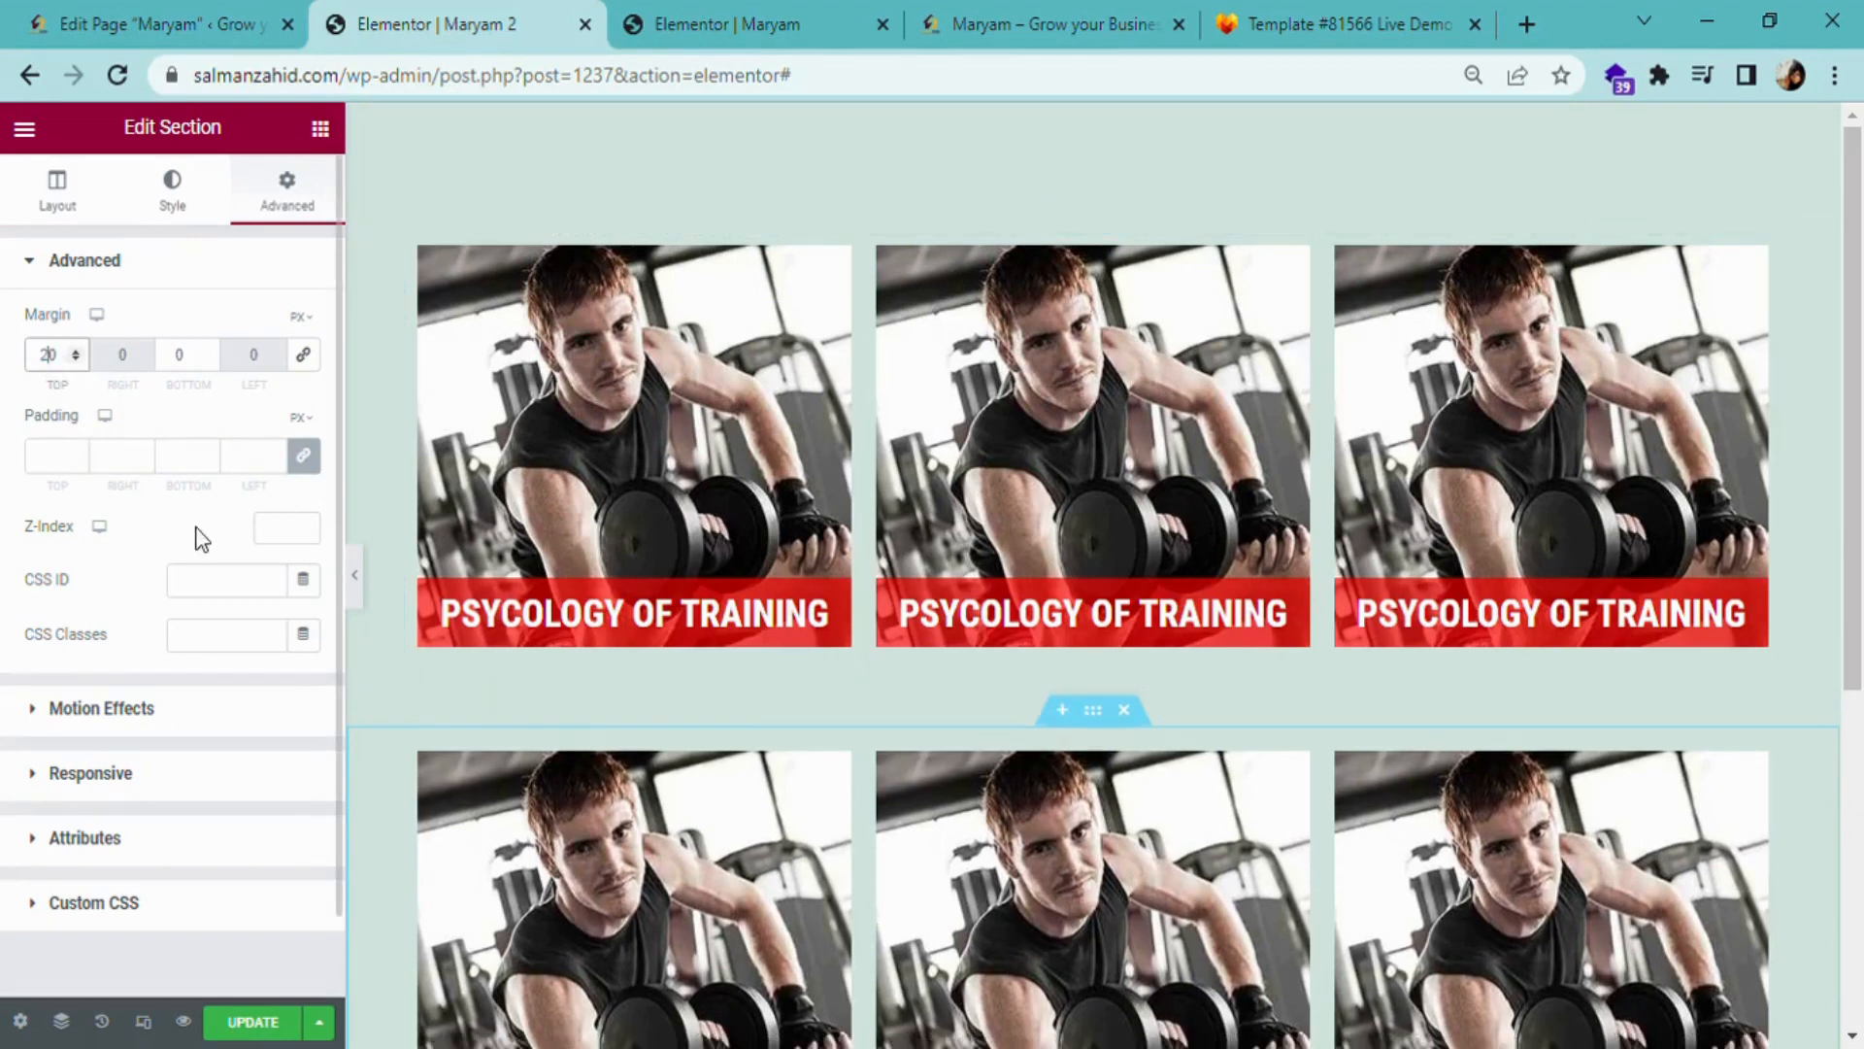
# - Save the page with its two rows of captioned photos
pyautogui.scroll(-3, 1234, 902)
pyautogui.scroll(3, 1234, 902)
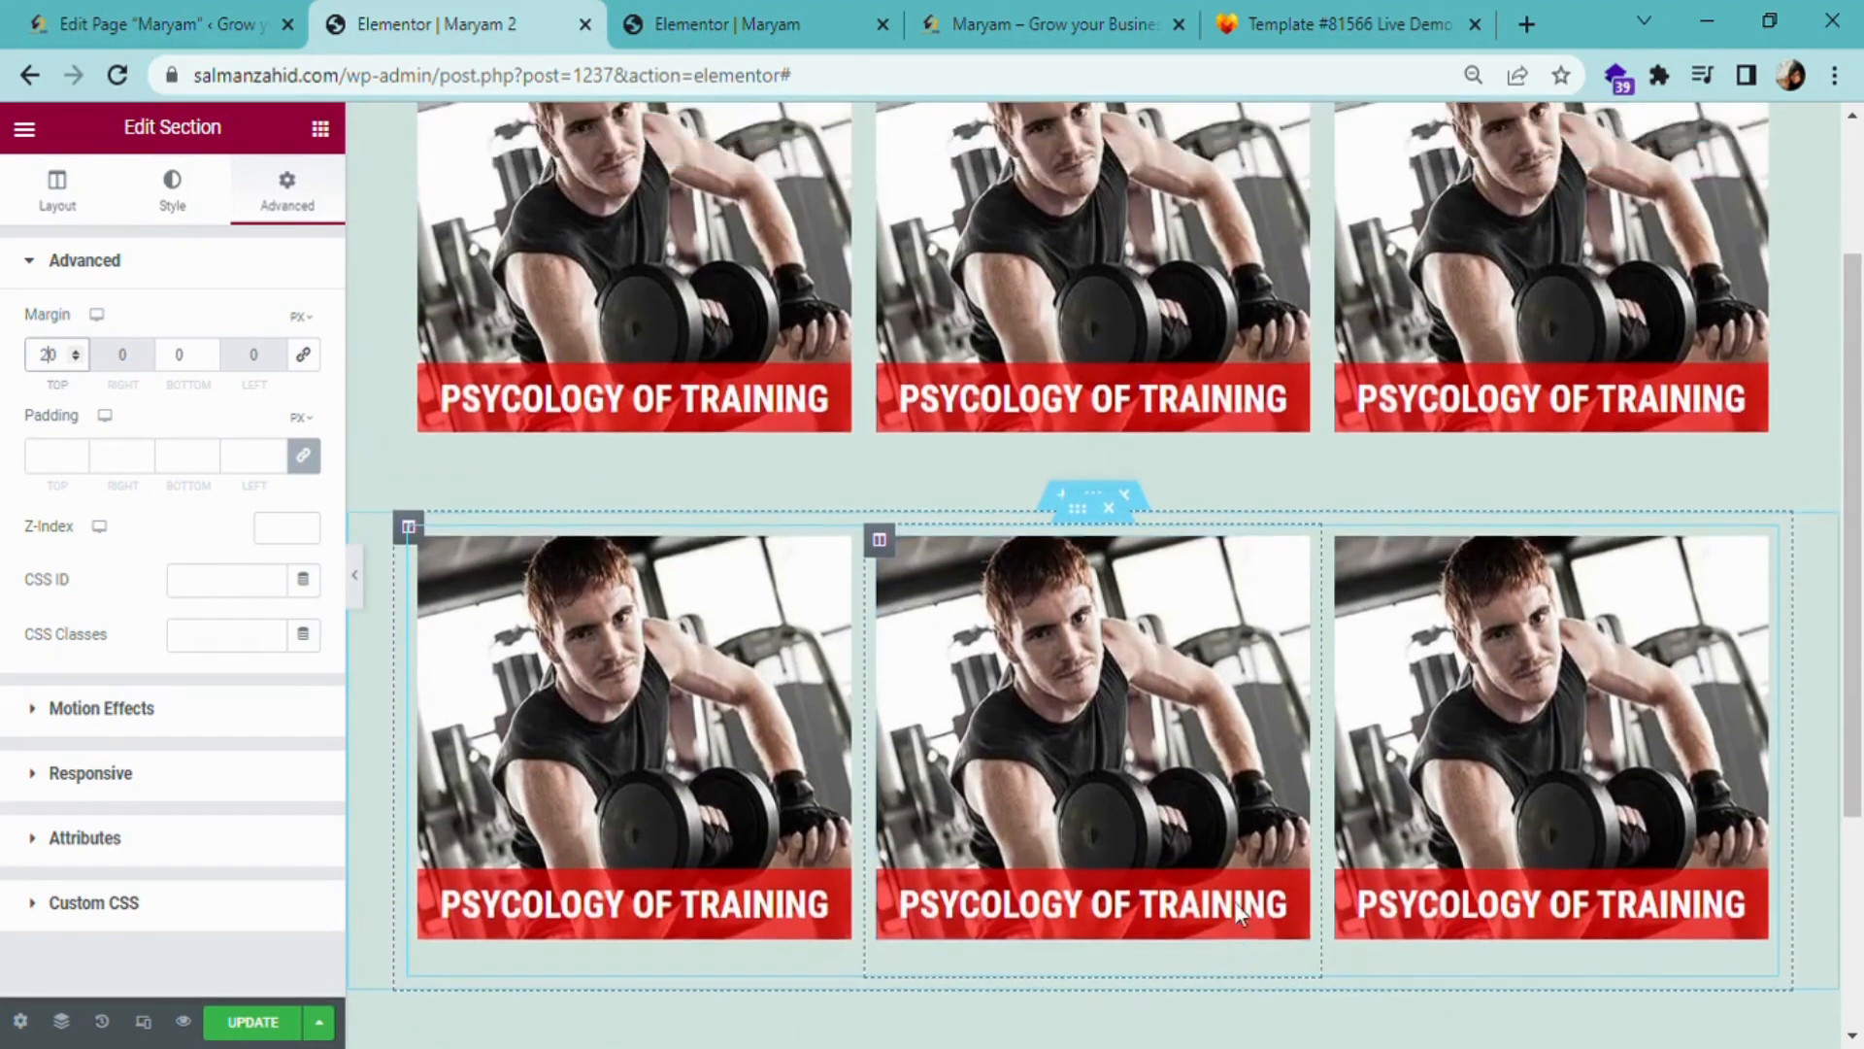
pyautogui.scroll(-1, 1234, 902)
pyautogui.hotkey('ctrl', 's')
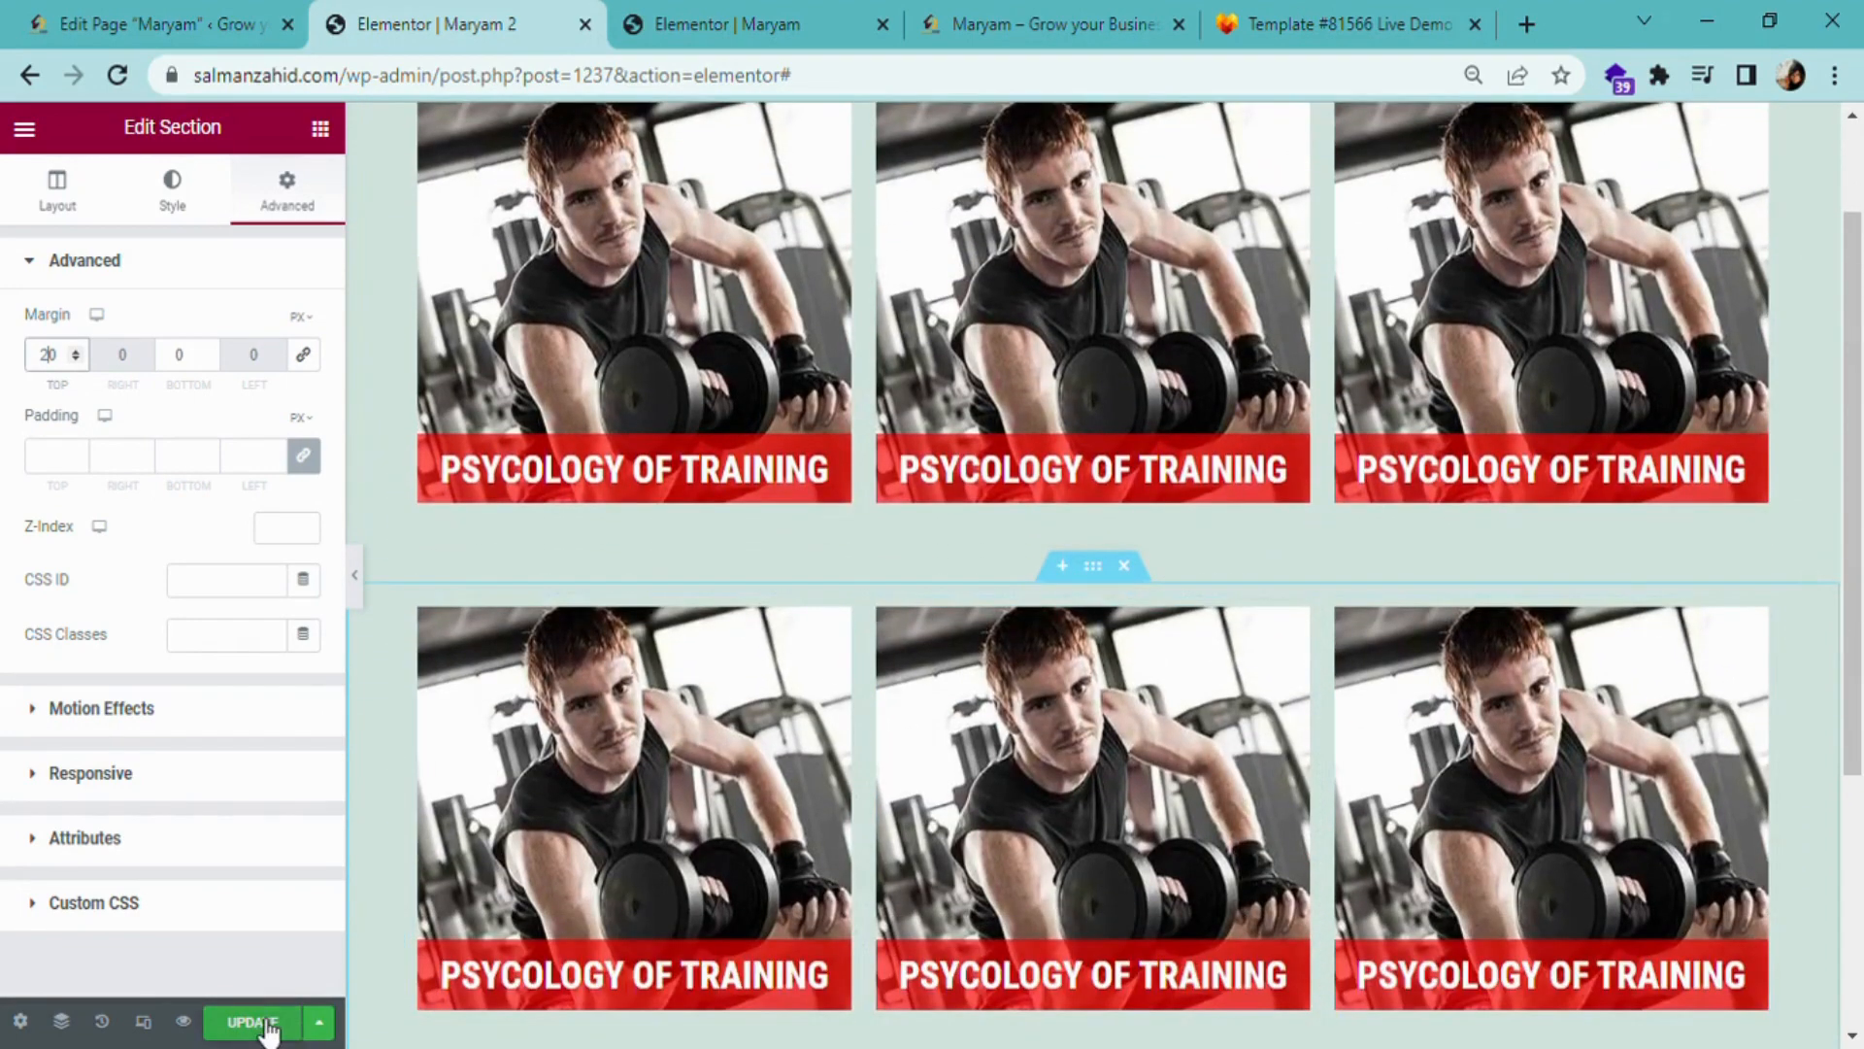
pyautogui.scroll(-2, 878, 754)
pyautogui.scroll(3, 878, 754)
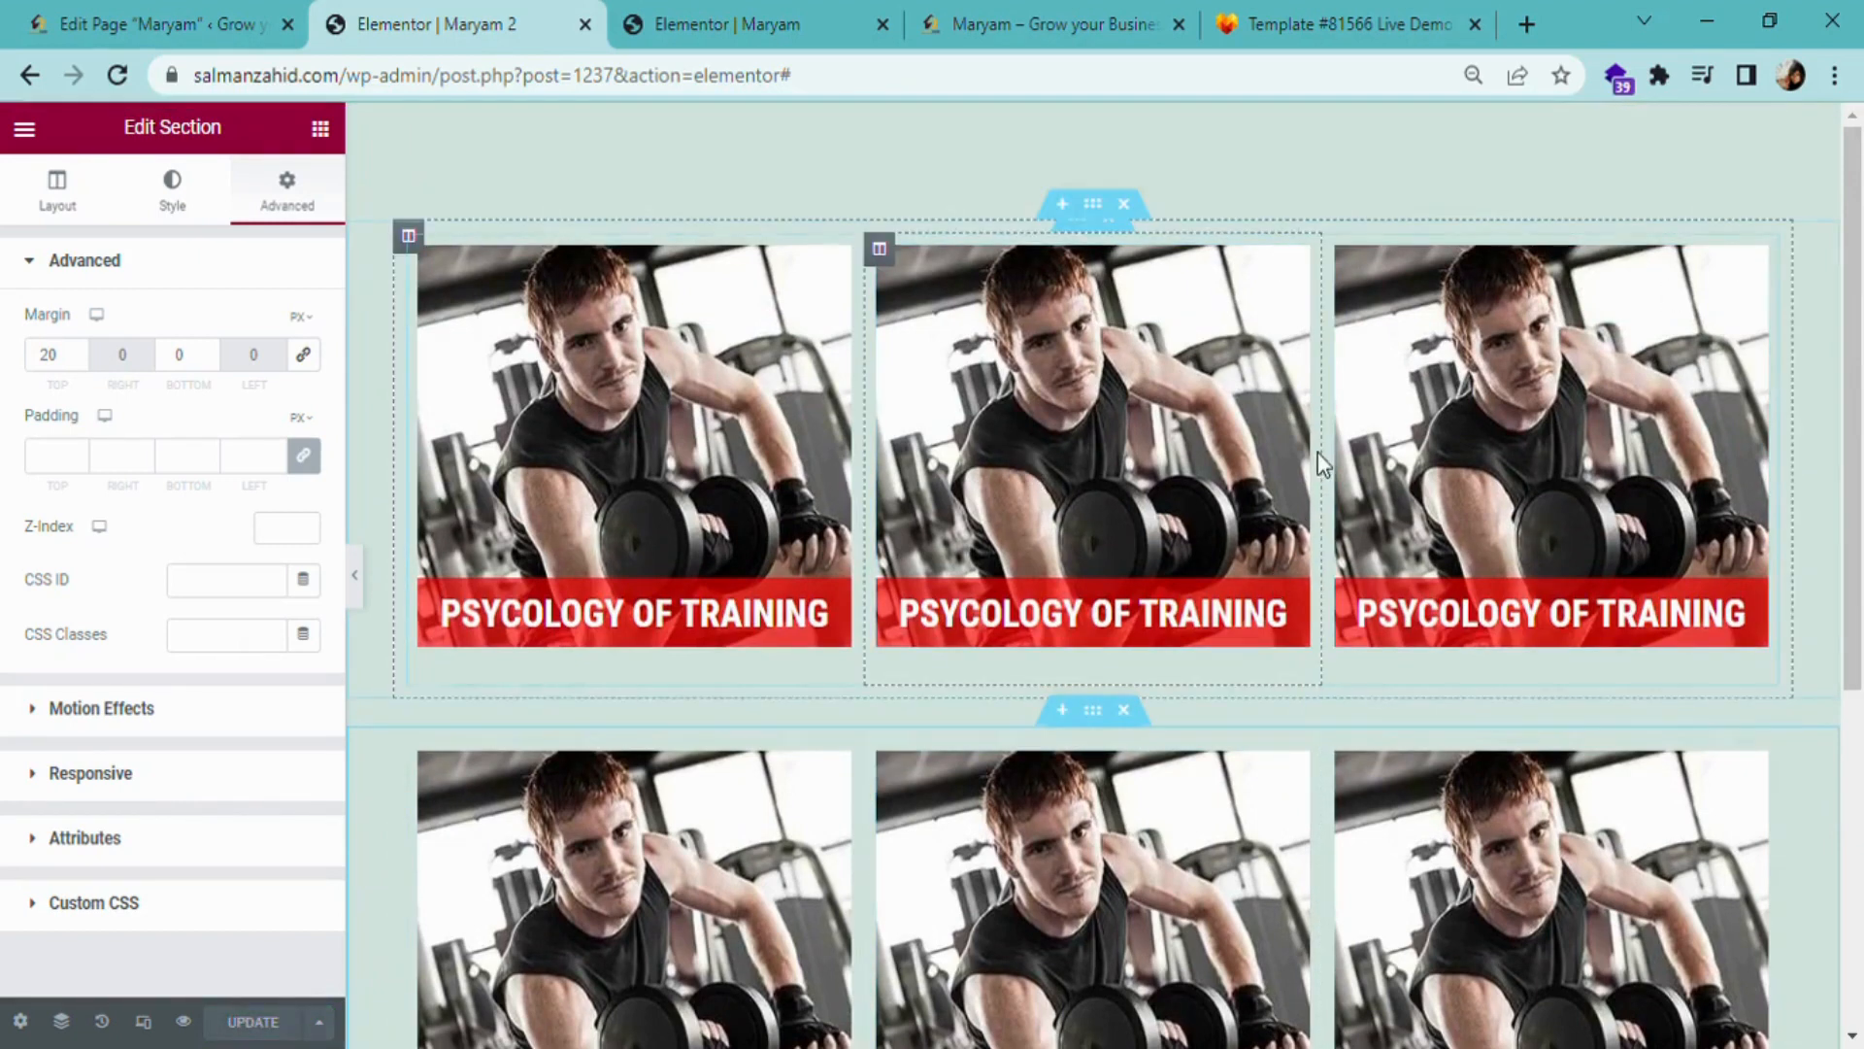
# - Replace the middle photo in the upper row with the media library picture of a man holding a kettlebell
pyautogui.click(912, 295)
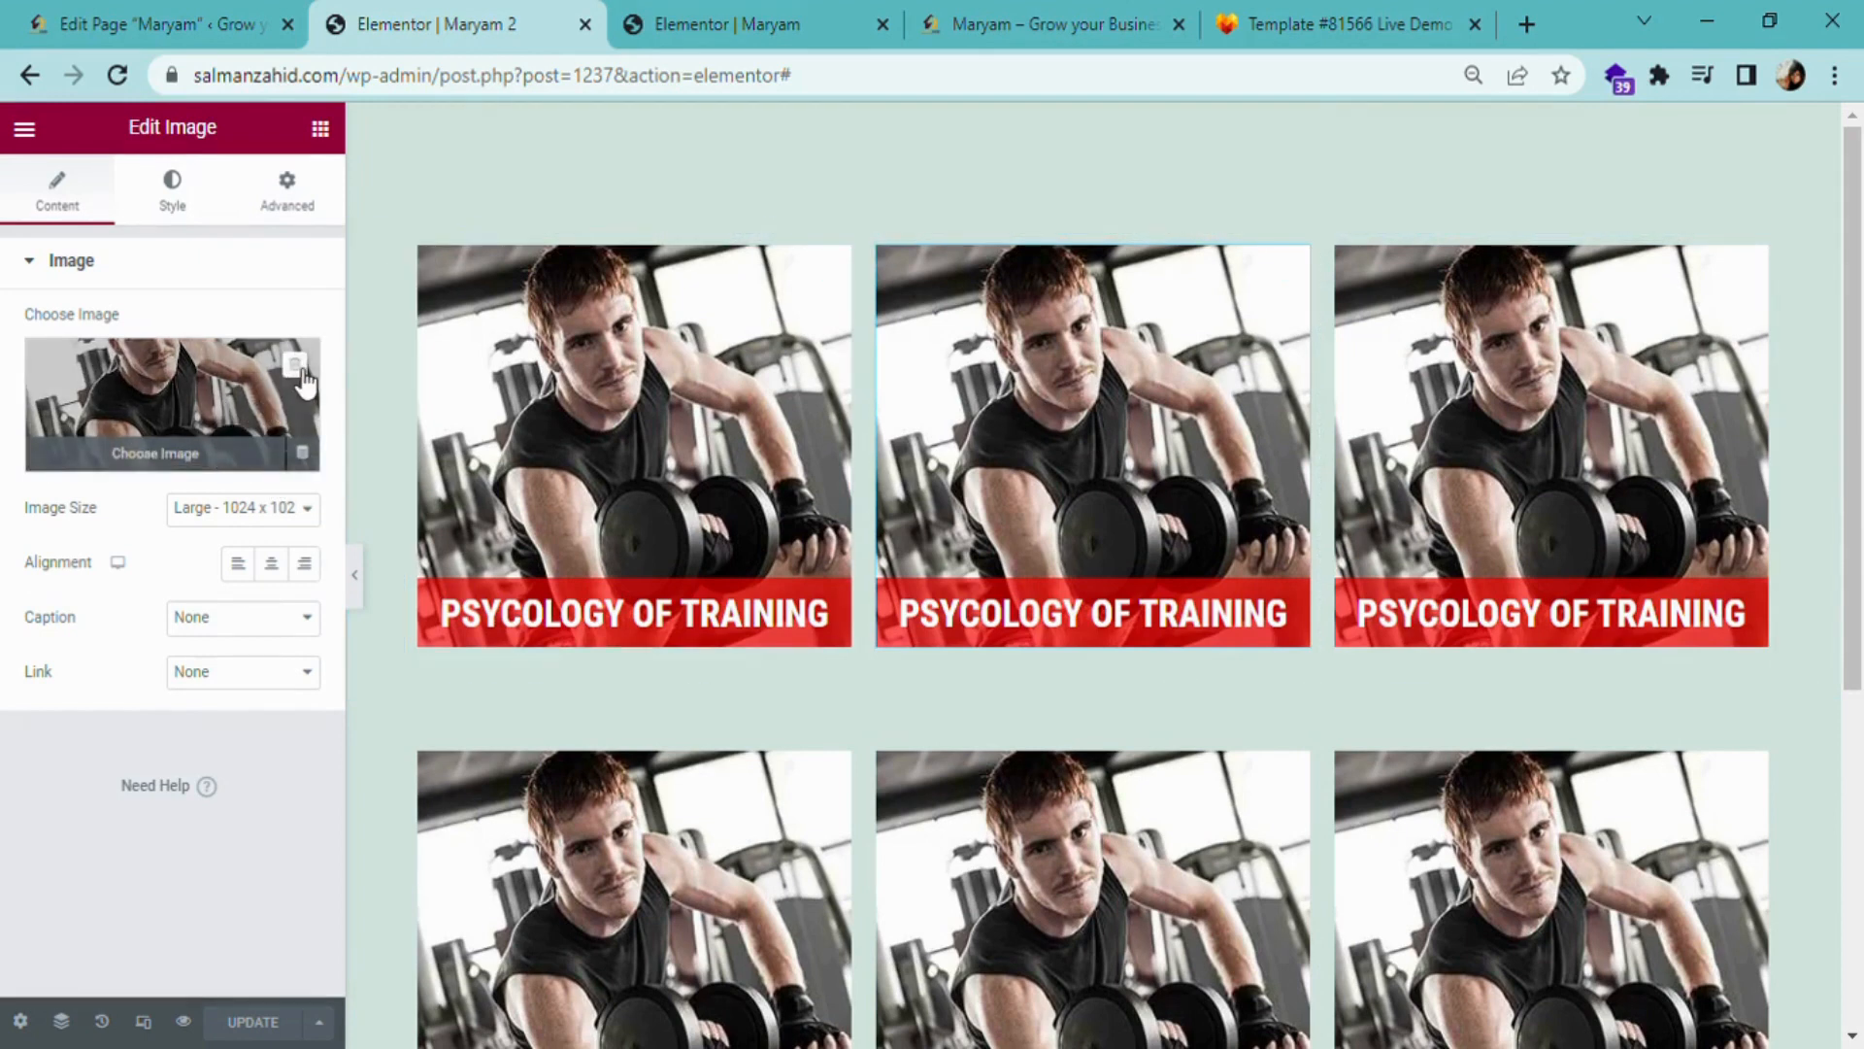
pyautogui.click(296, 367)
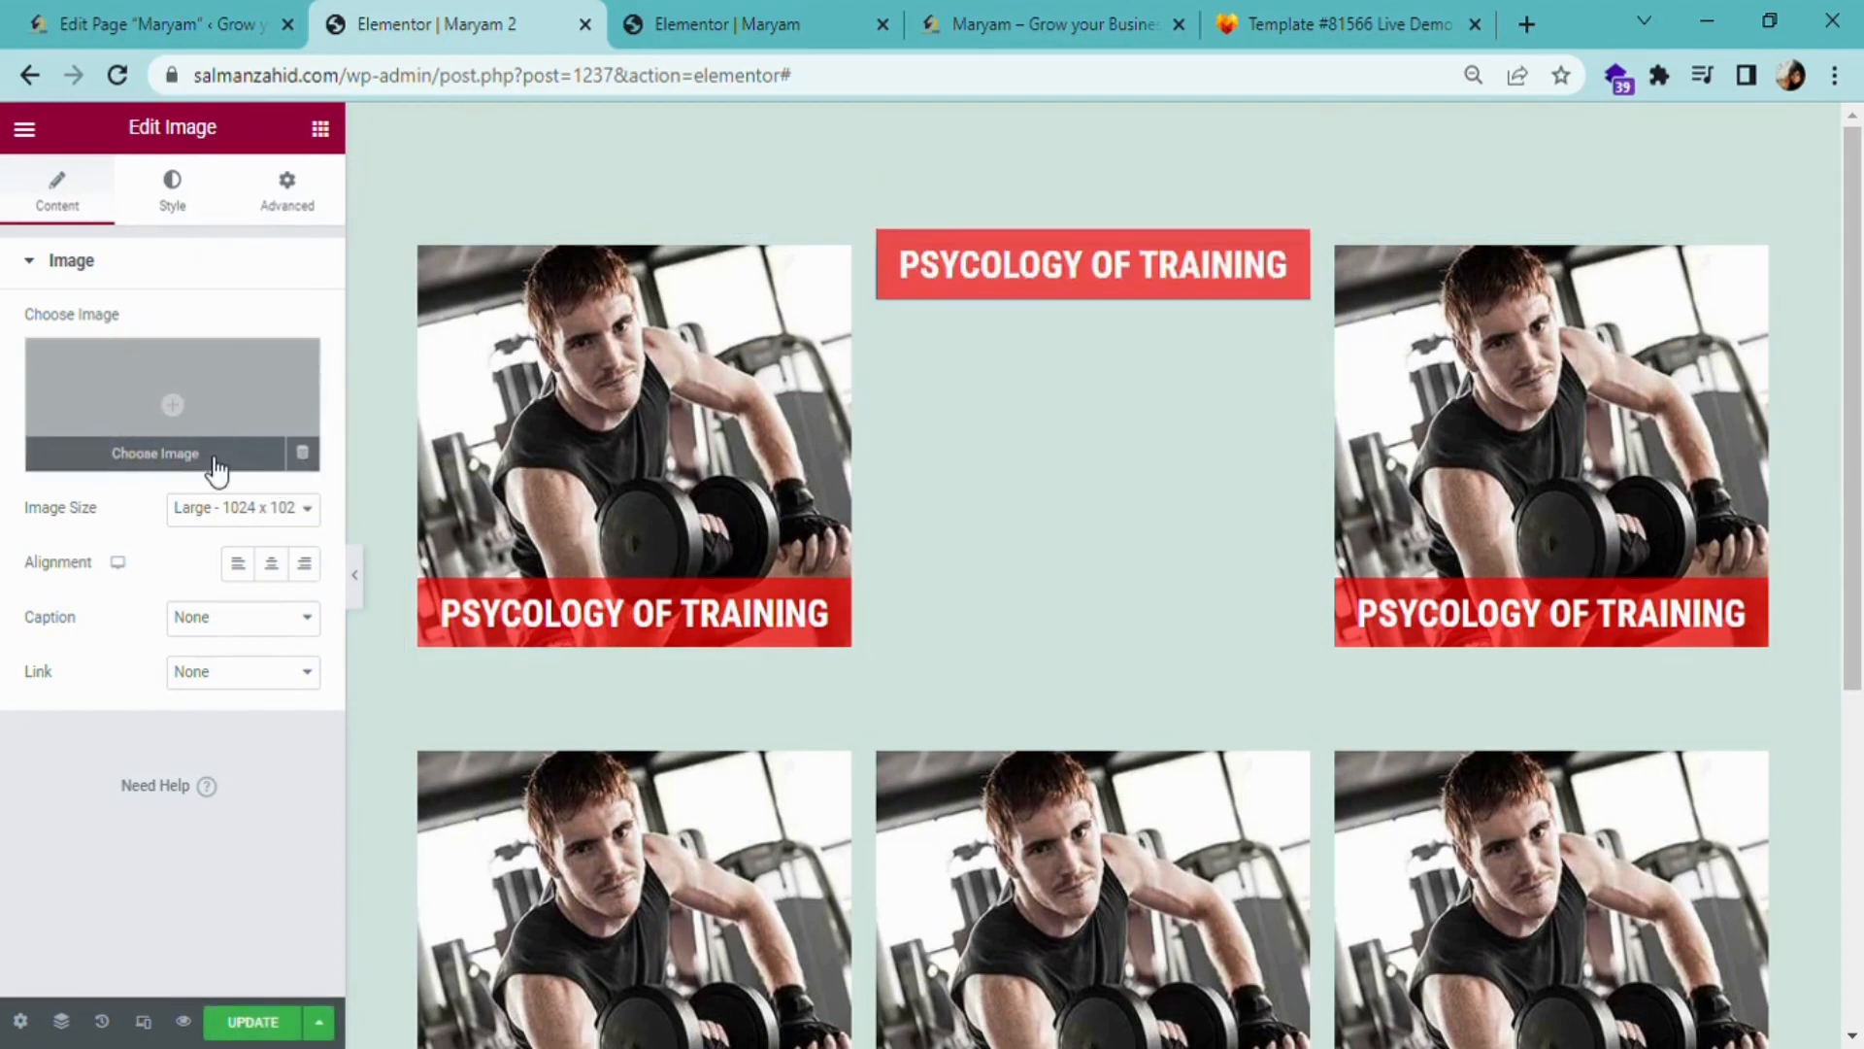
pyautogui.click(155, 453)
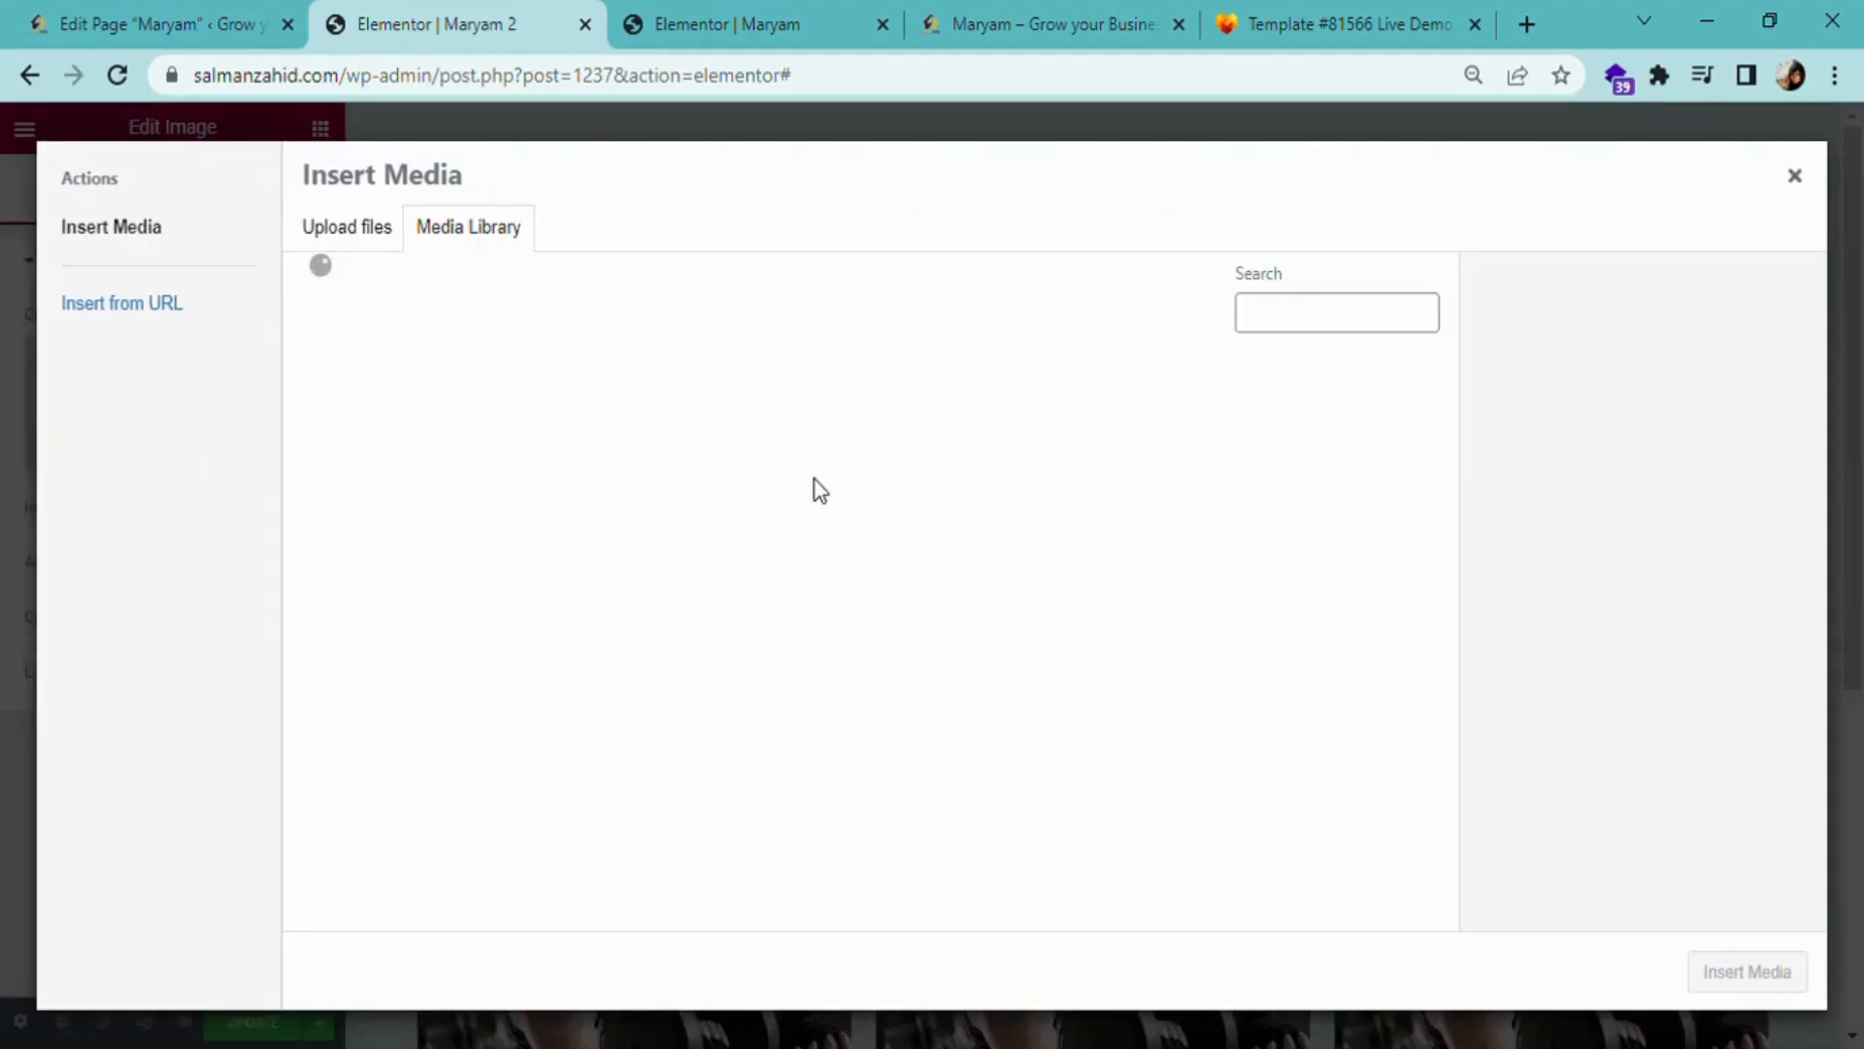
pyautogui.scroll(-5, 1113, 510)
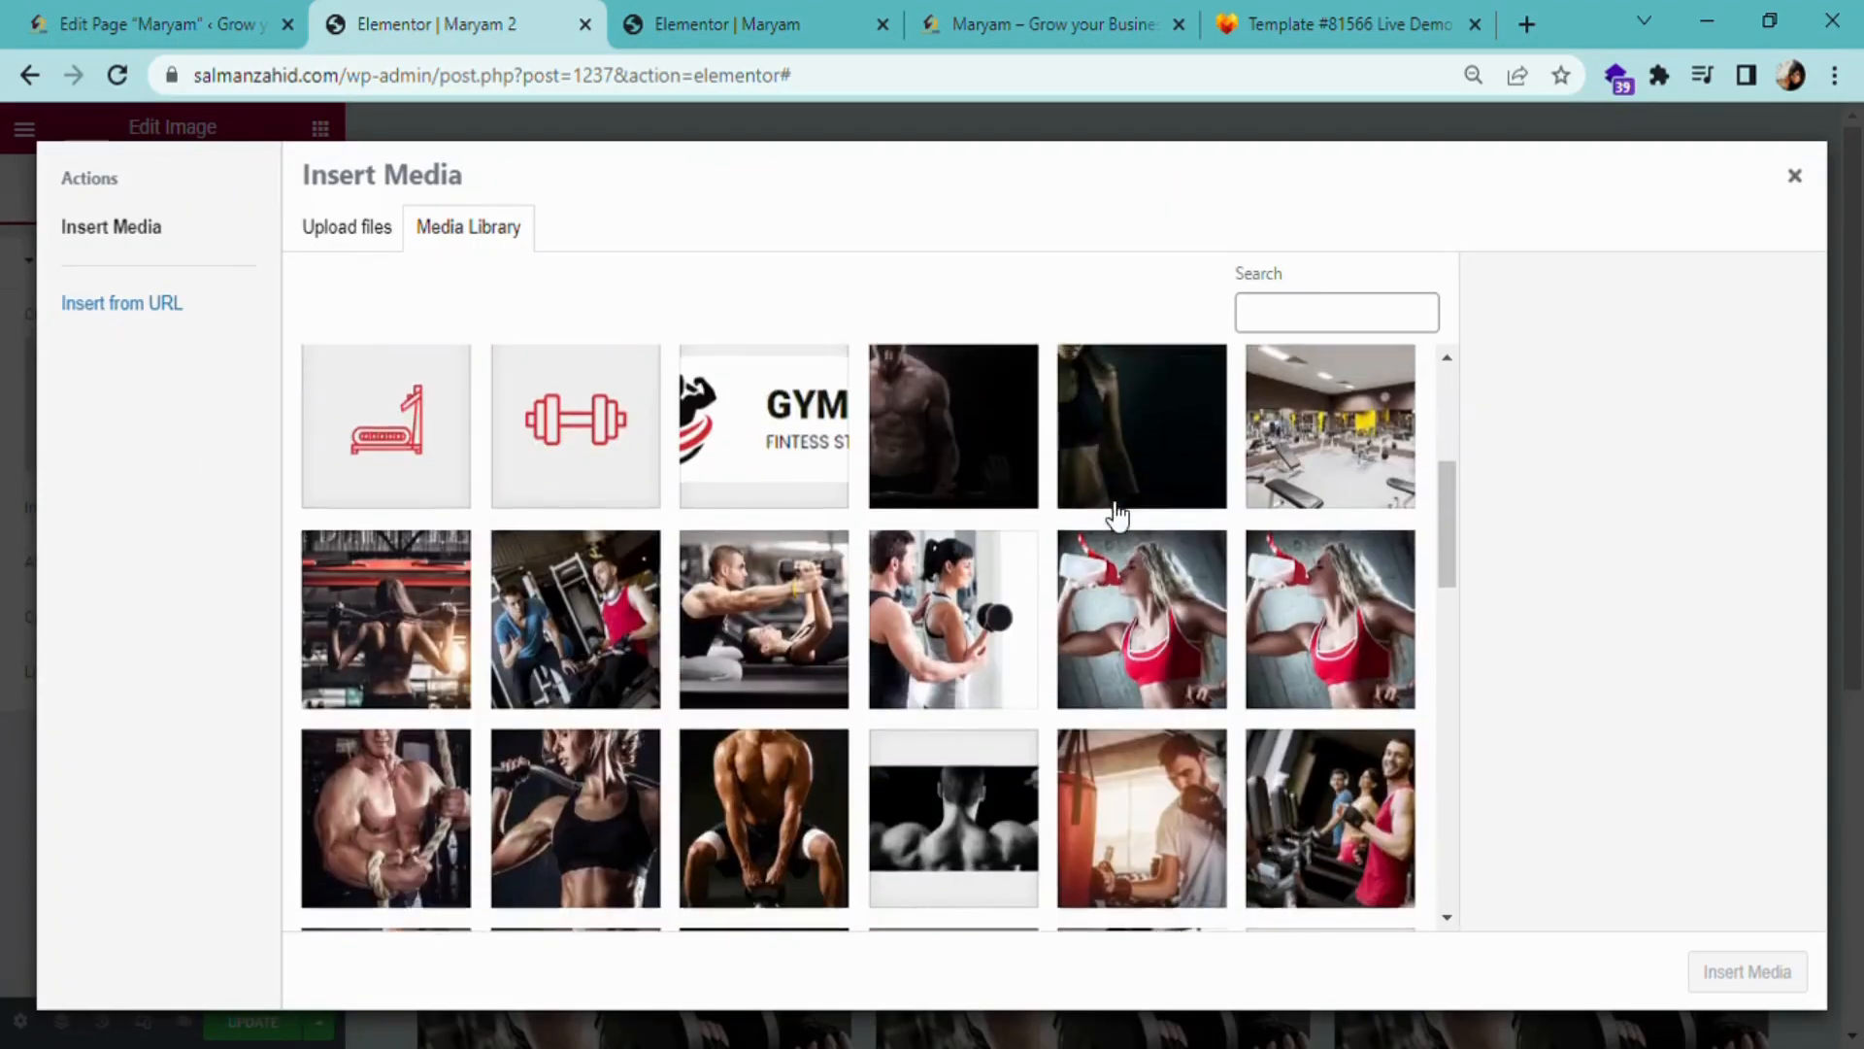
pyautogui.scroll(-2, 1115, 515)
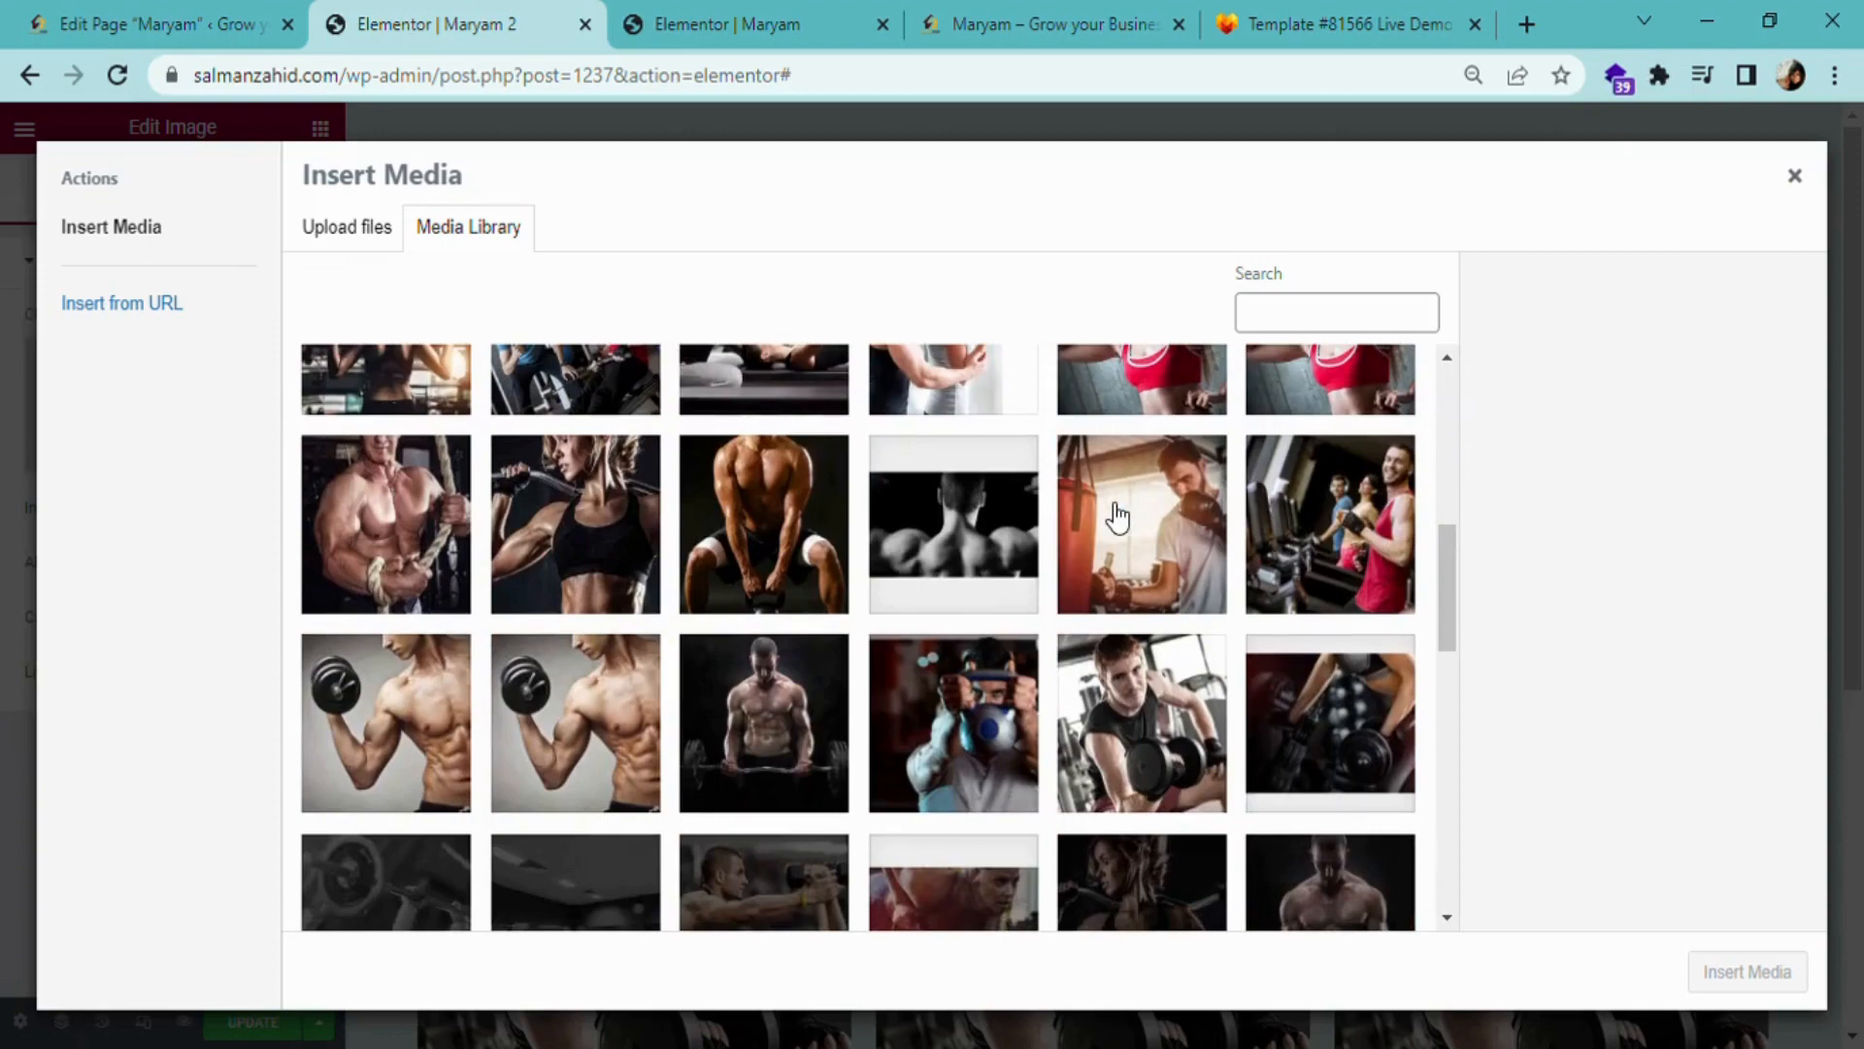
pyautogui.click(1002, 717)
pyautogui.click(1709, 970)
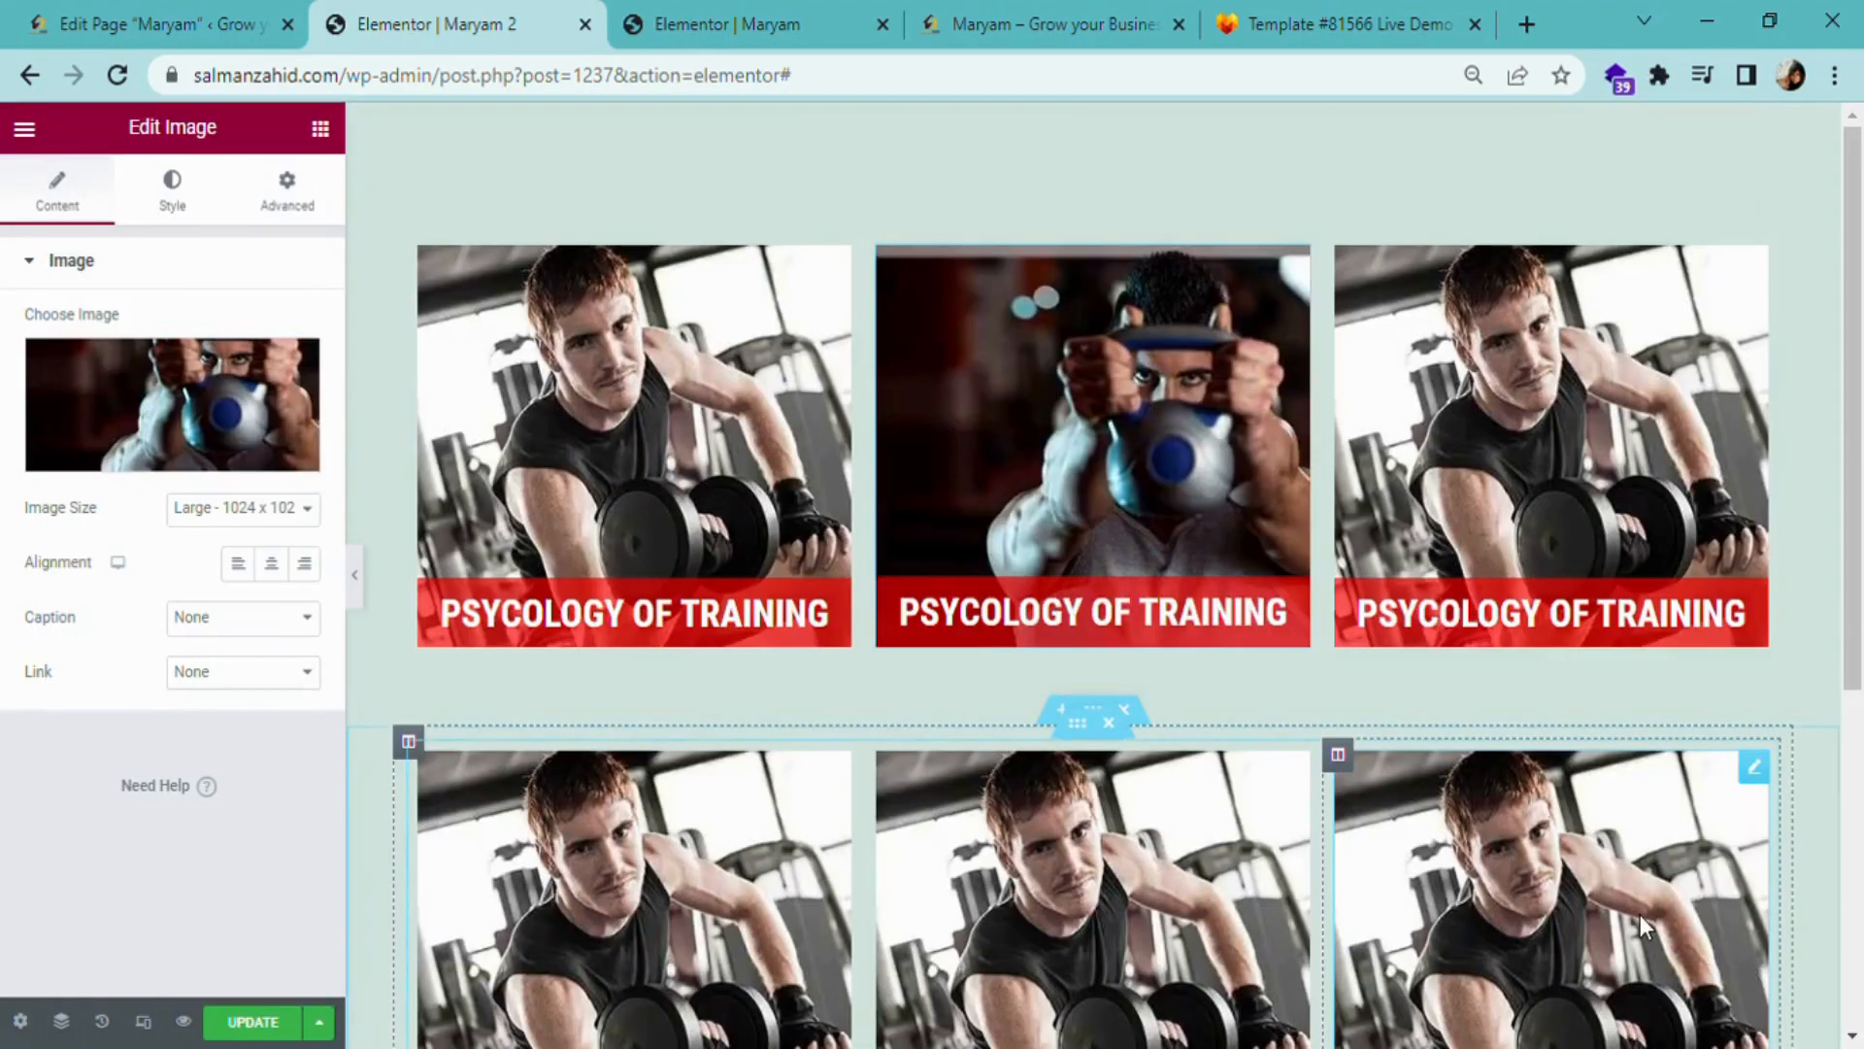
# - Select the title text of the caption under the kettlebell photo and save the page
pyautogui.scroll(-2, 1634, 910)
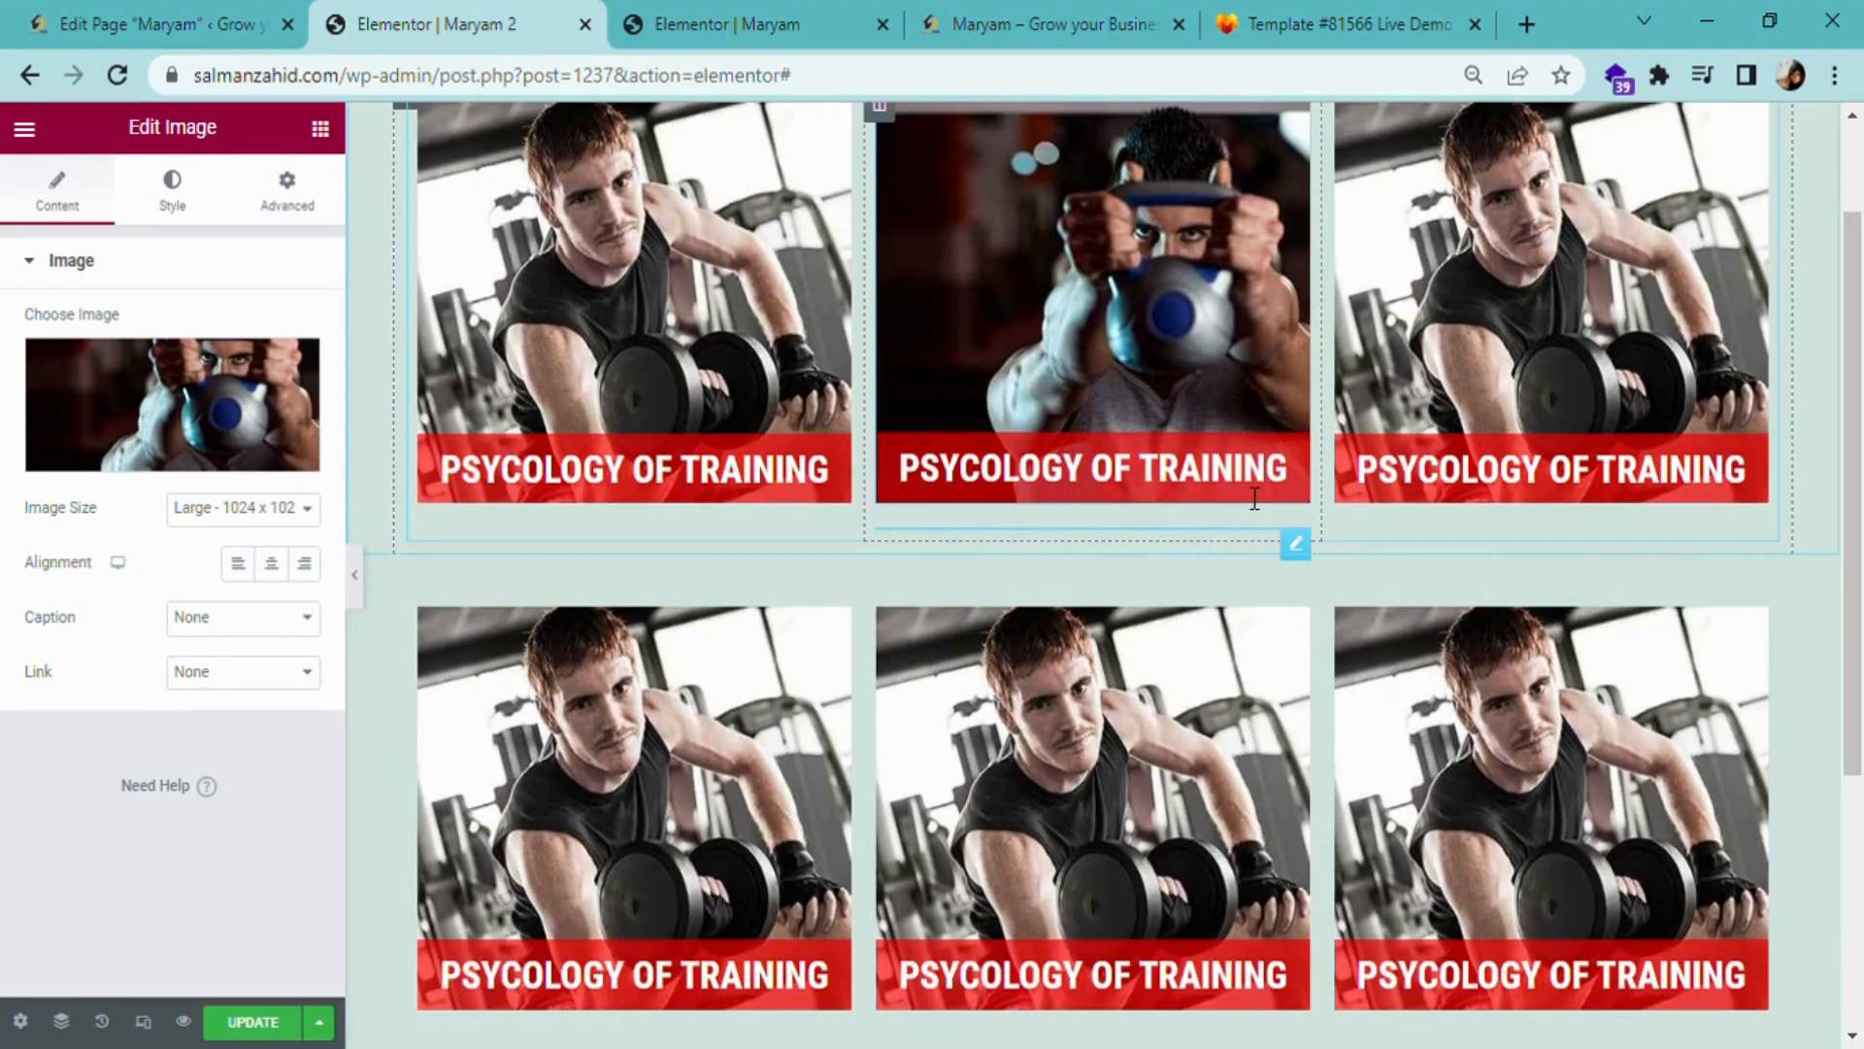
pyautogui.click(1255, 498)
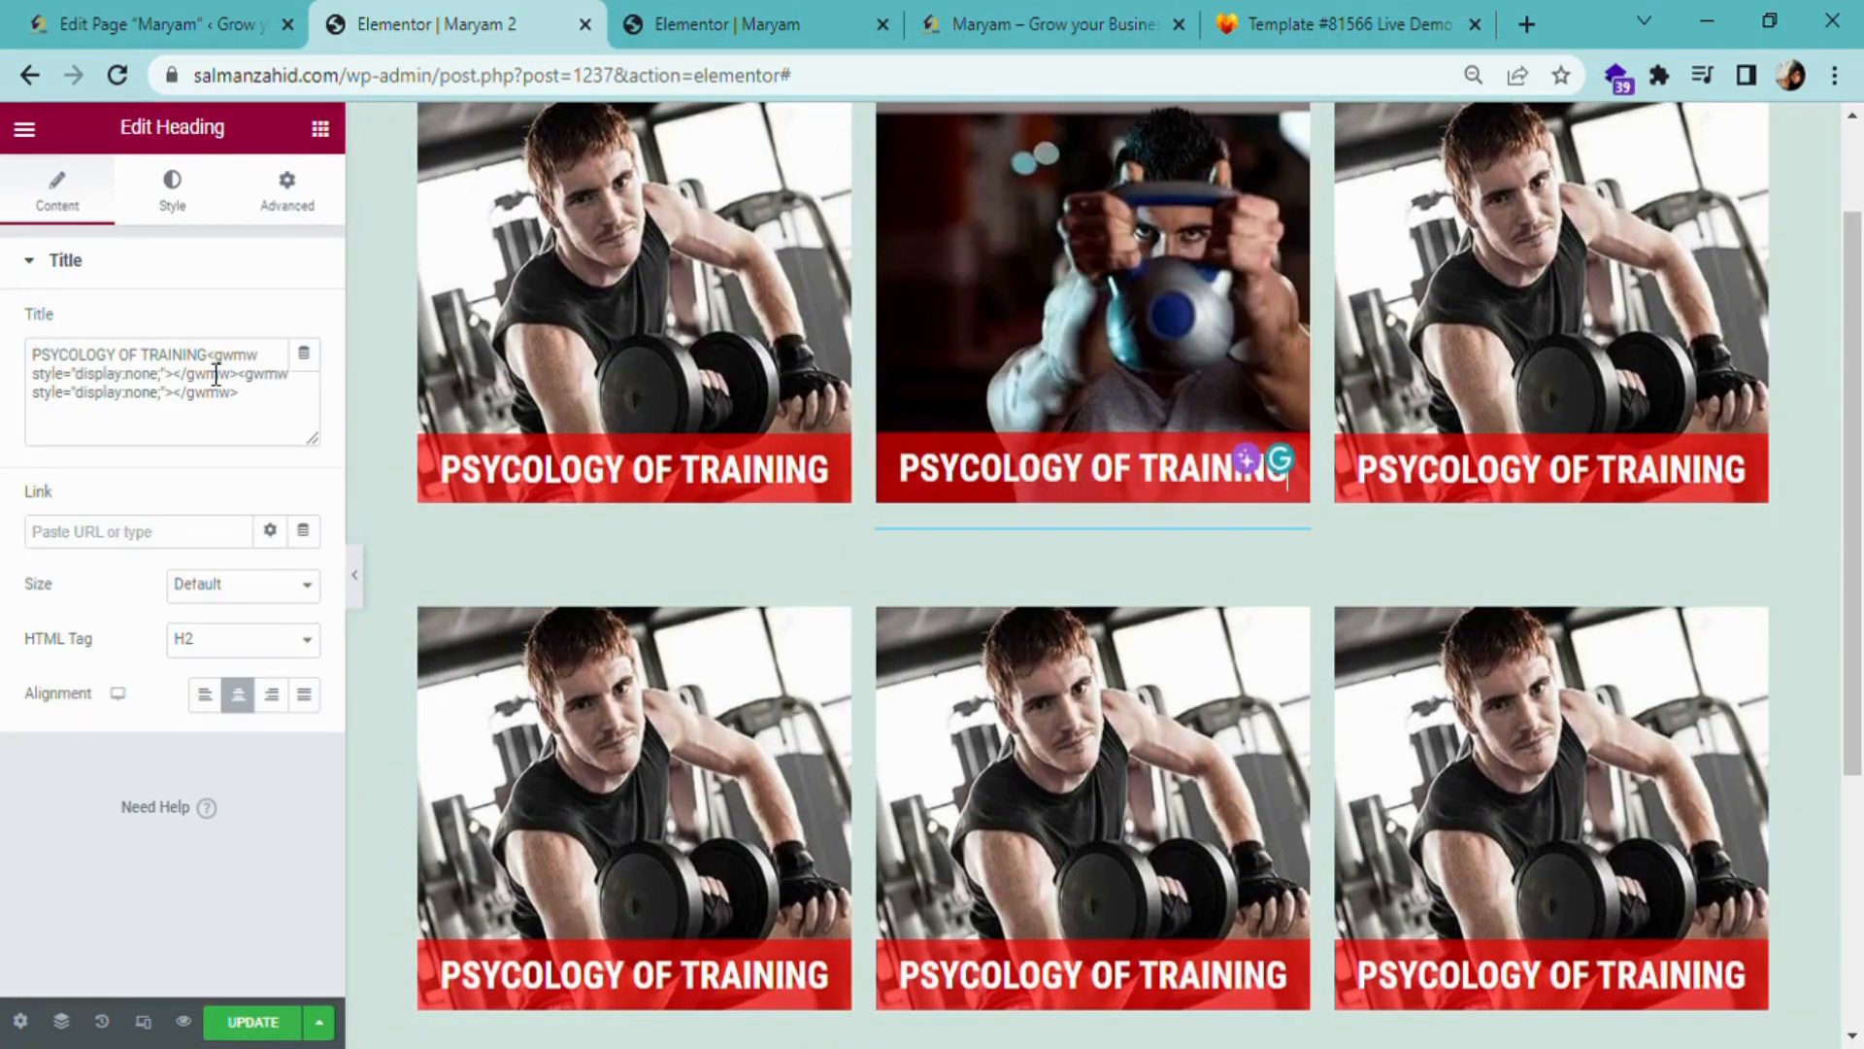
pyautogui.moveTo(207, 356); pyautogui.dragTo(82, 362)
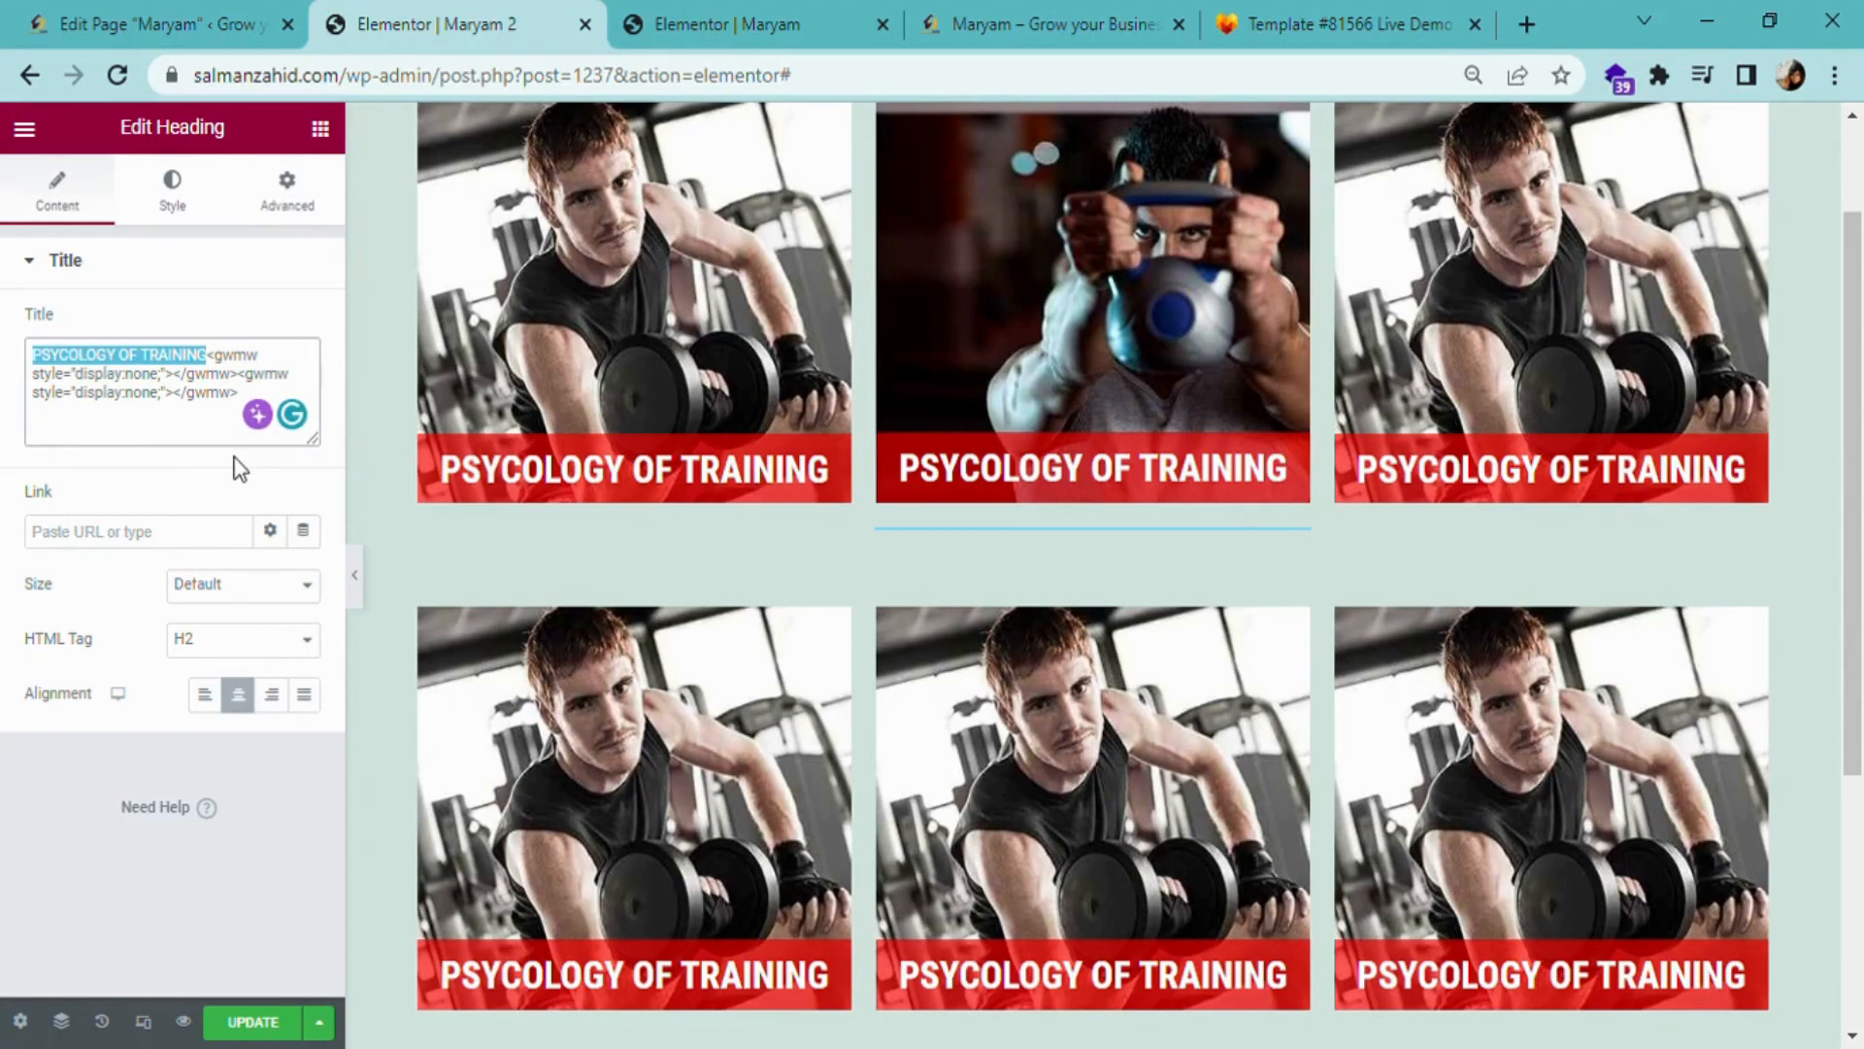
pyautogui.click(252, 1021)
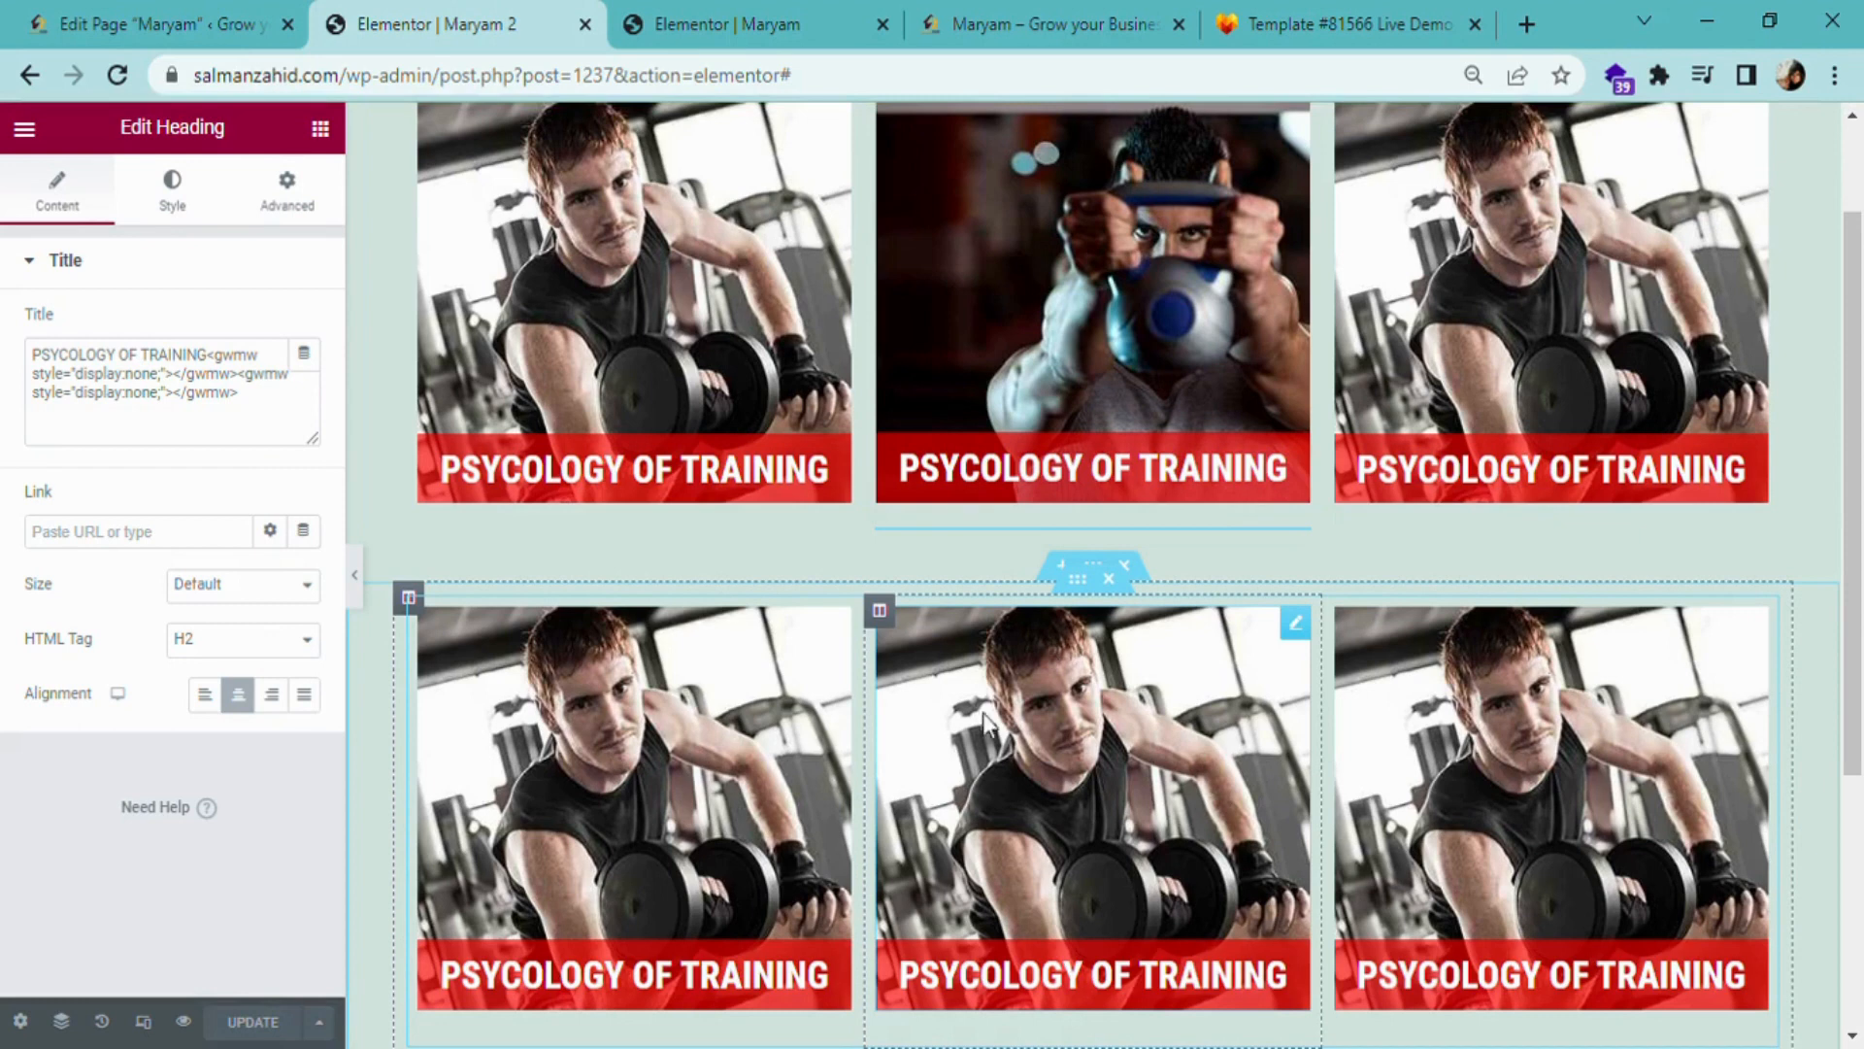
# - Save the page to the library as a template named "boYZZZZZZ" and close the library
pyautogui.click(317, 1023)
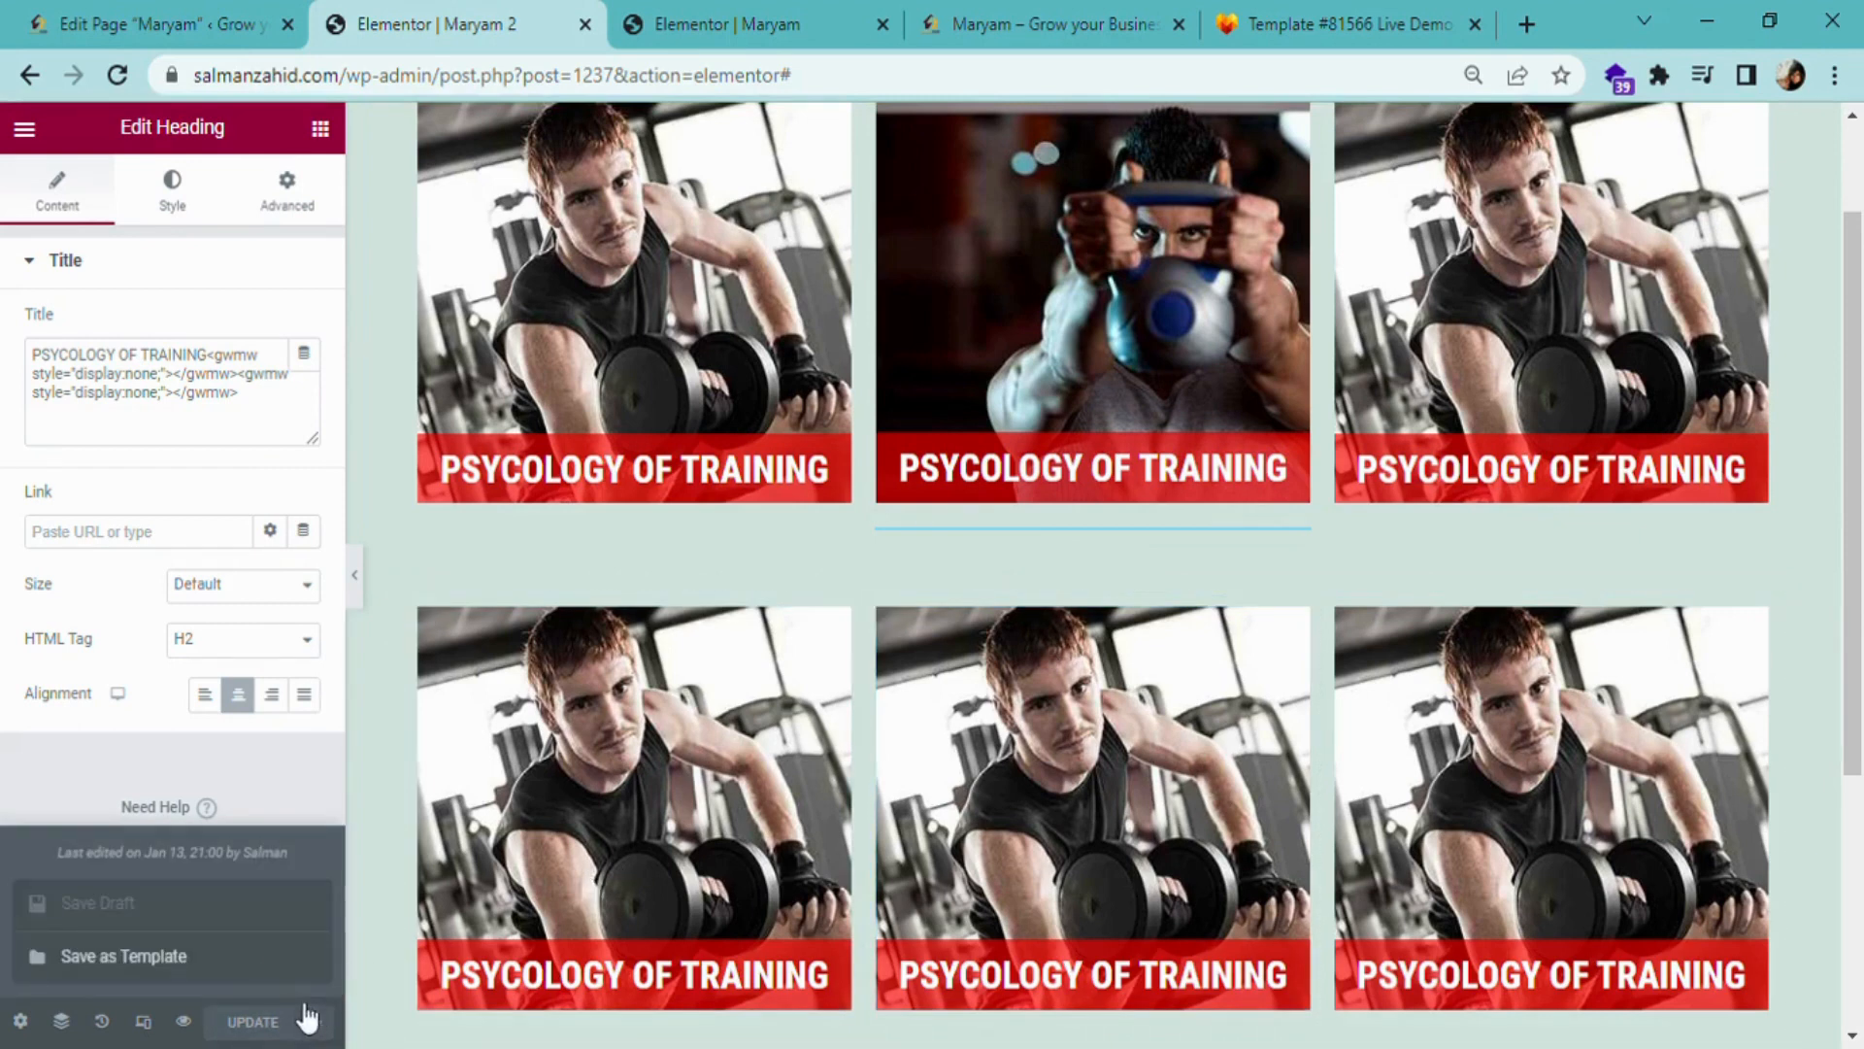
pyautogui.click(208, 958)
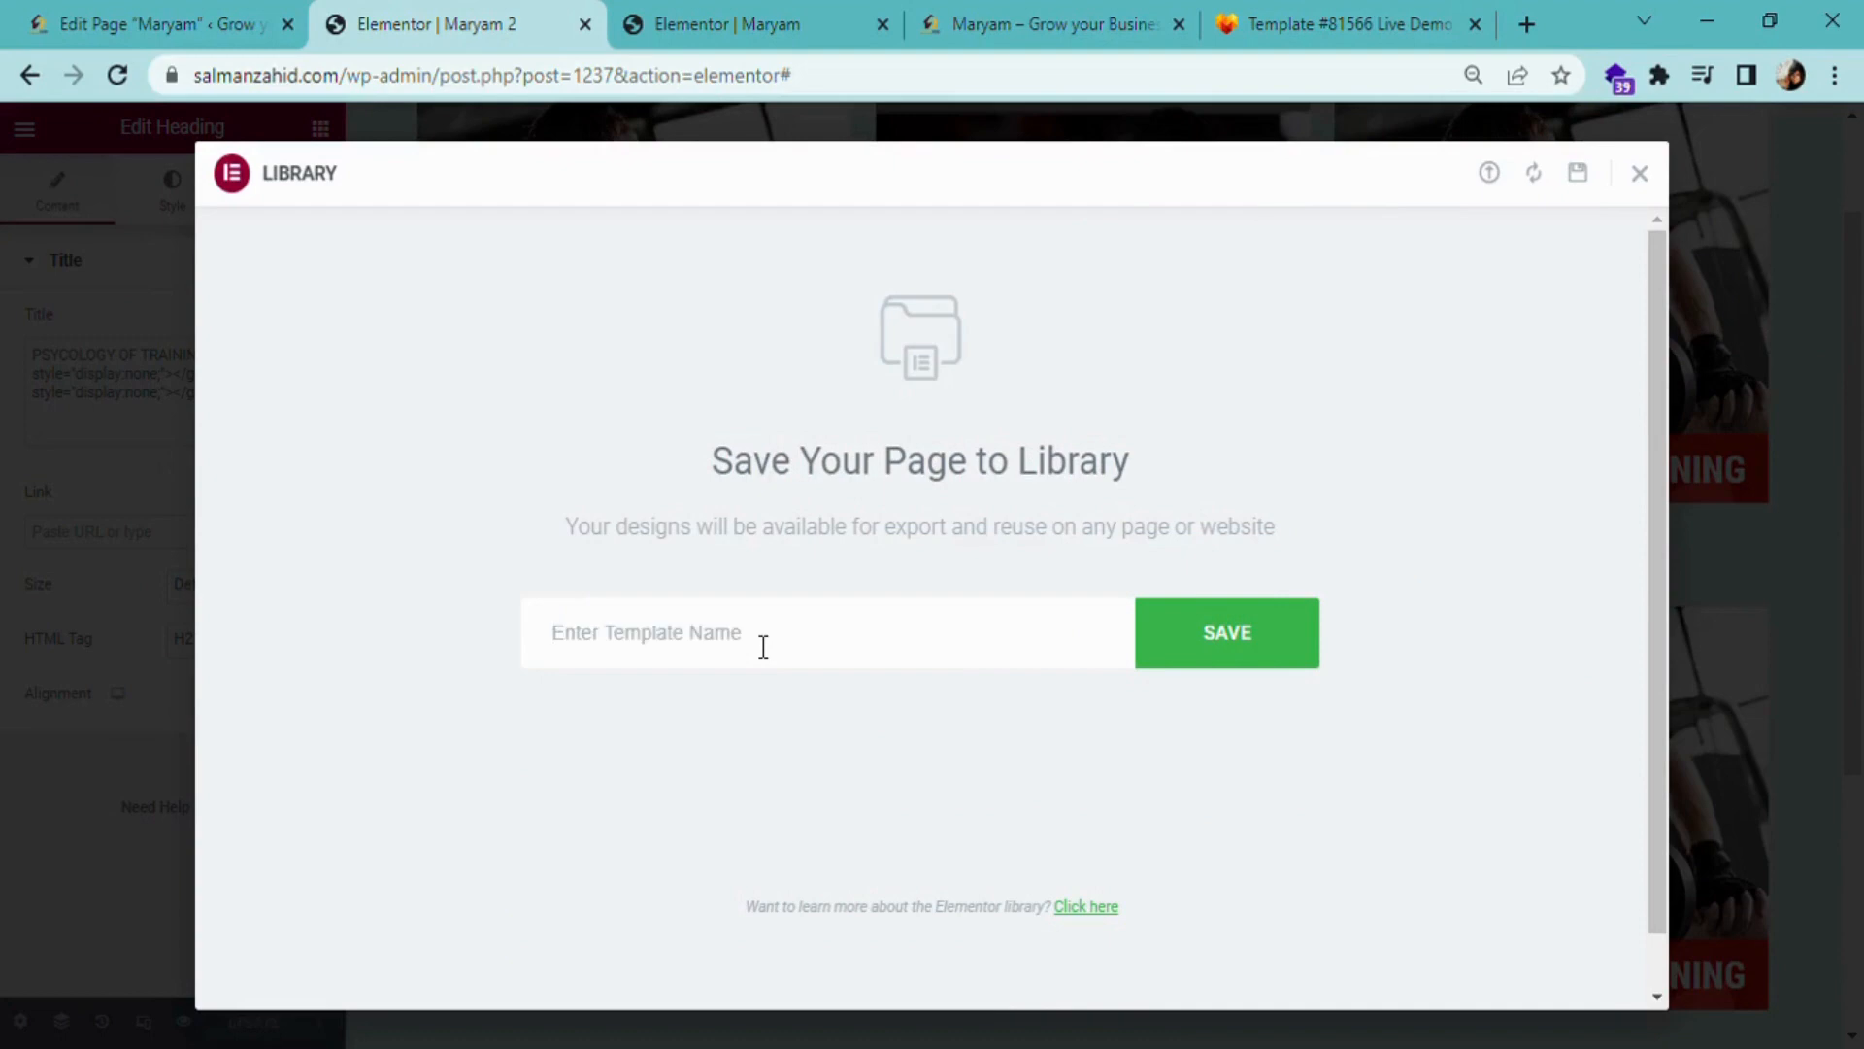
pyautogui.write('boYZZZ')
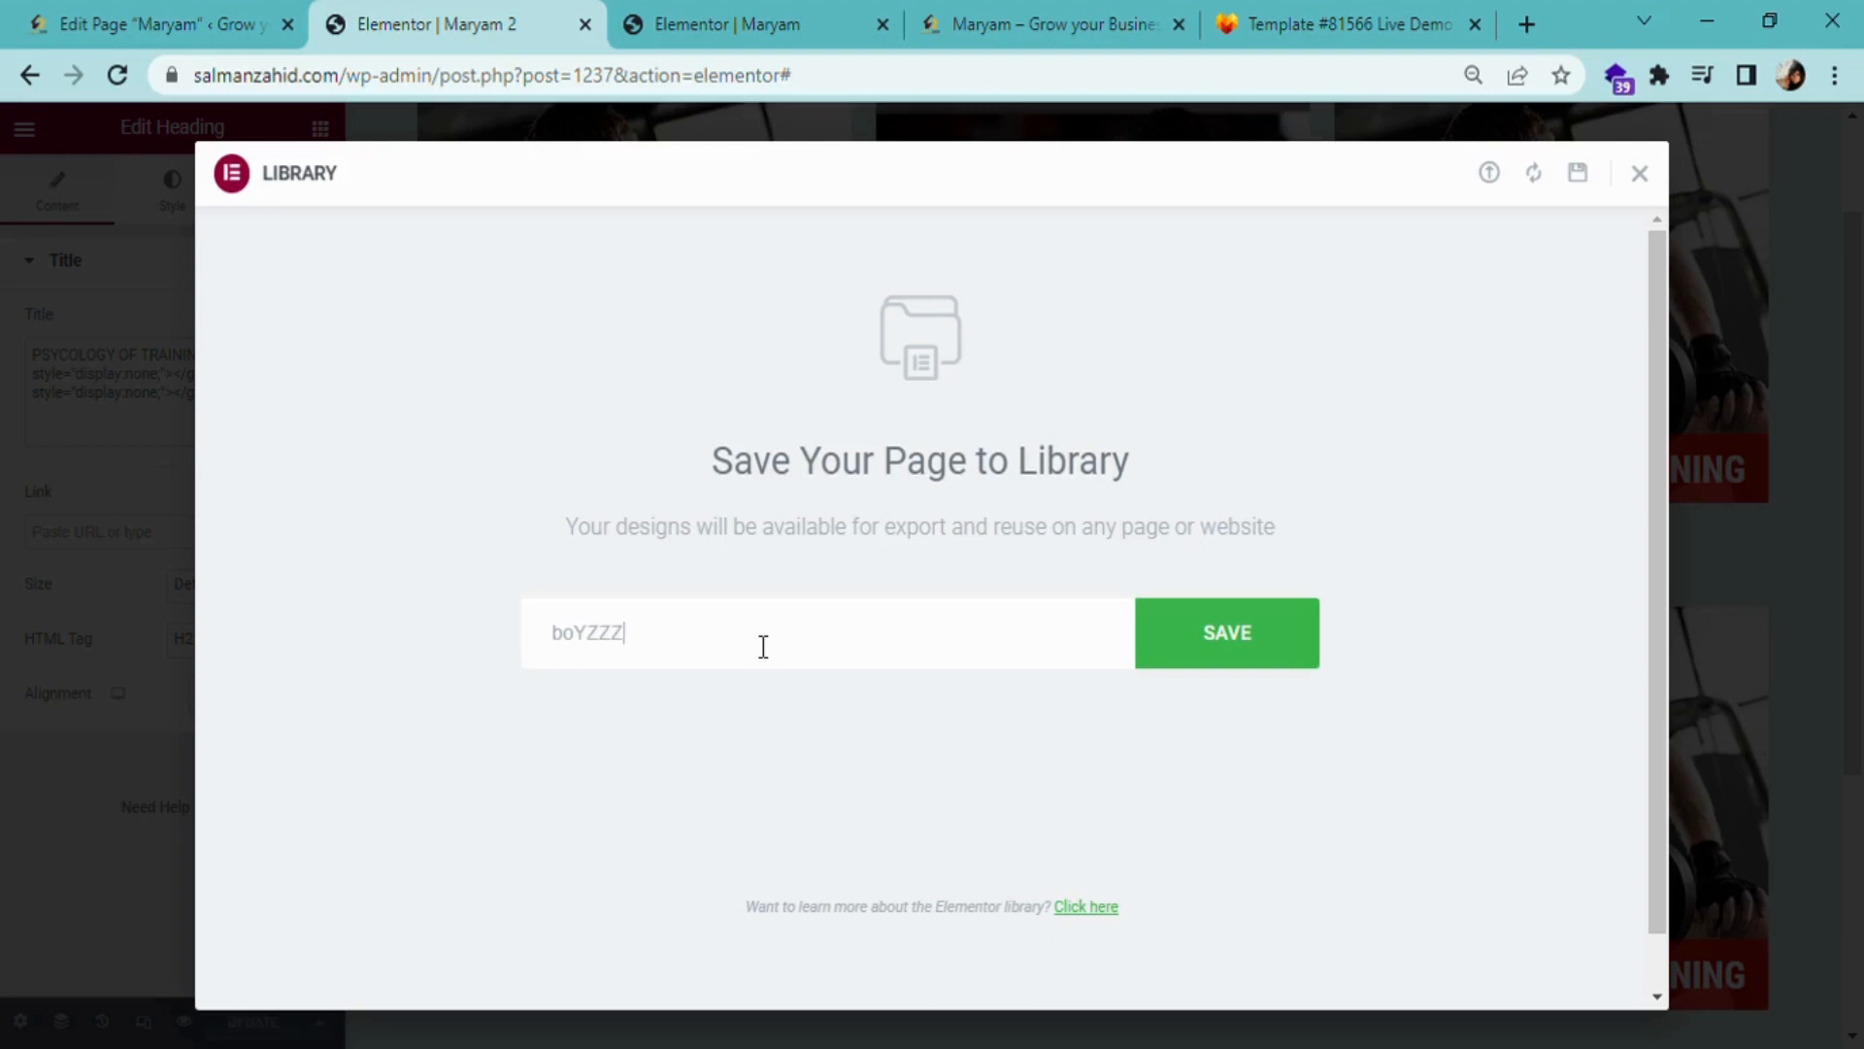
pyautogui.write('ZZZ')
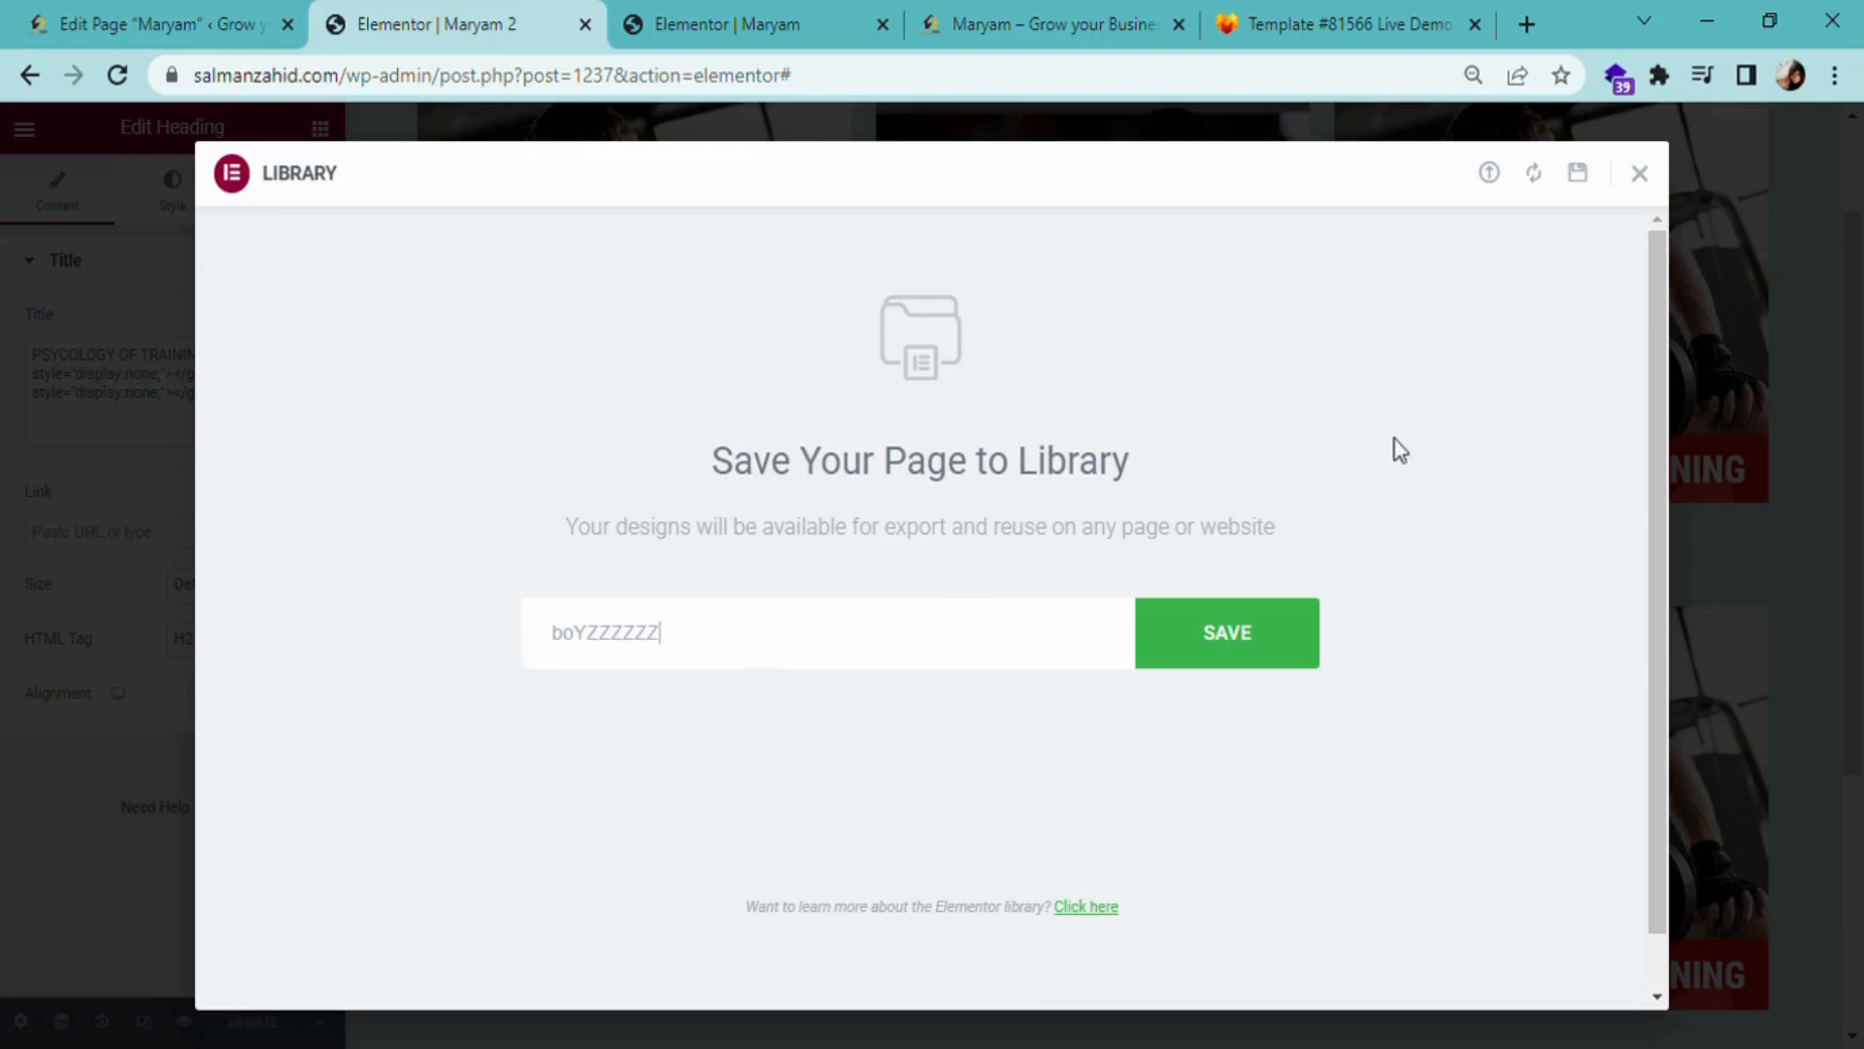
pyautogui.click(1264, 645)
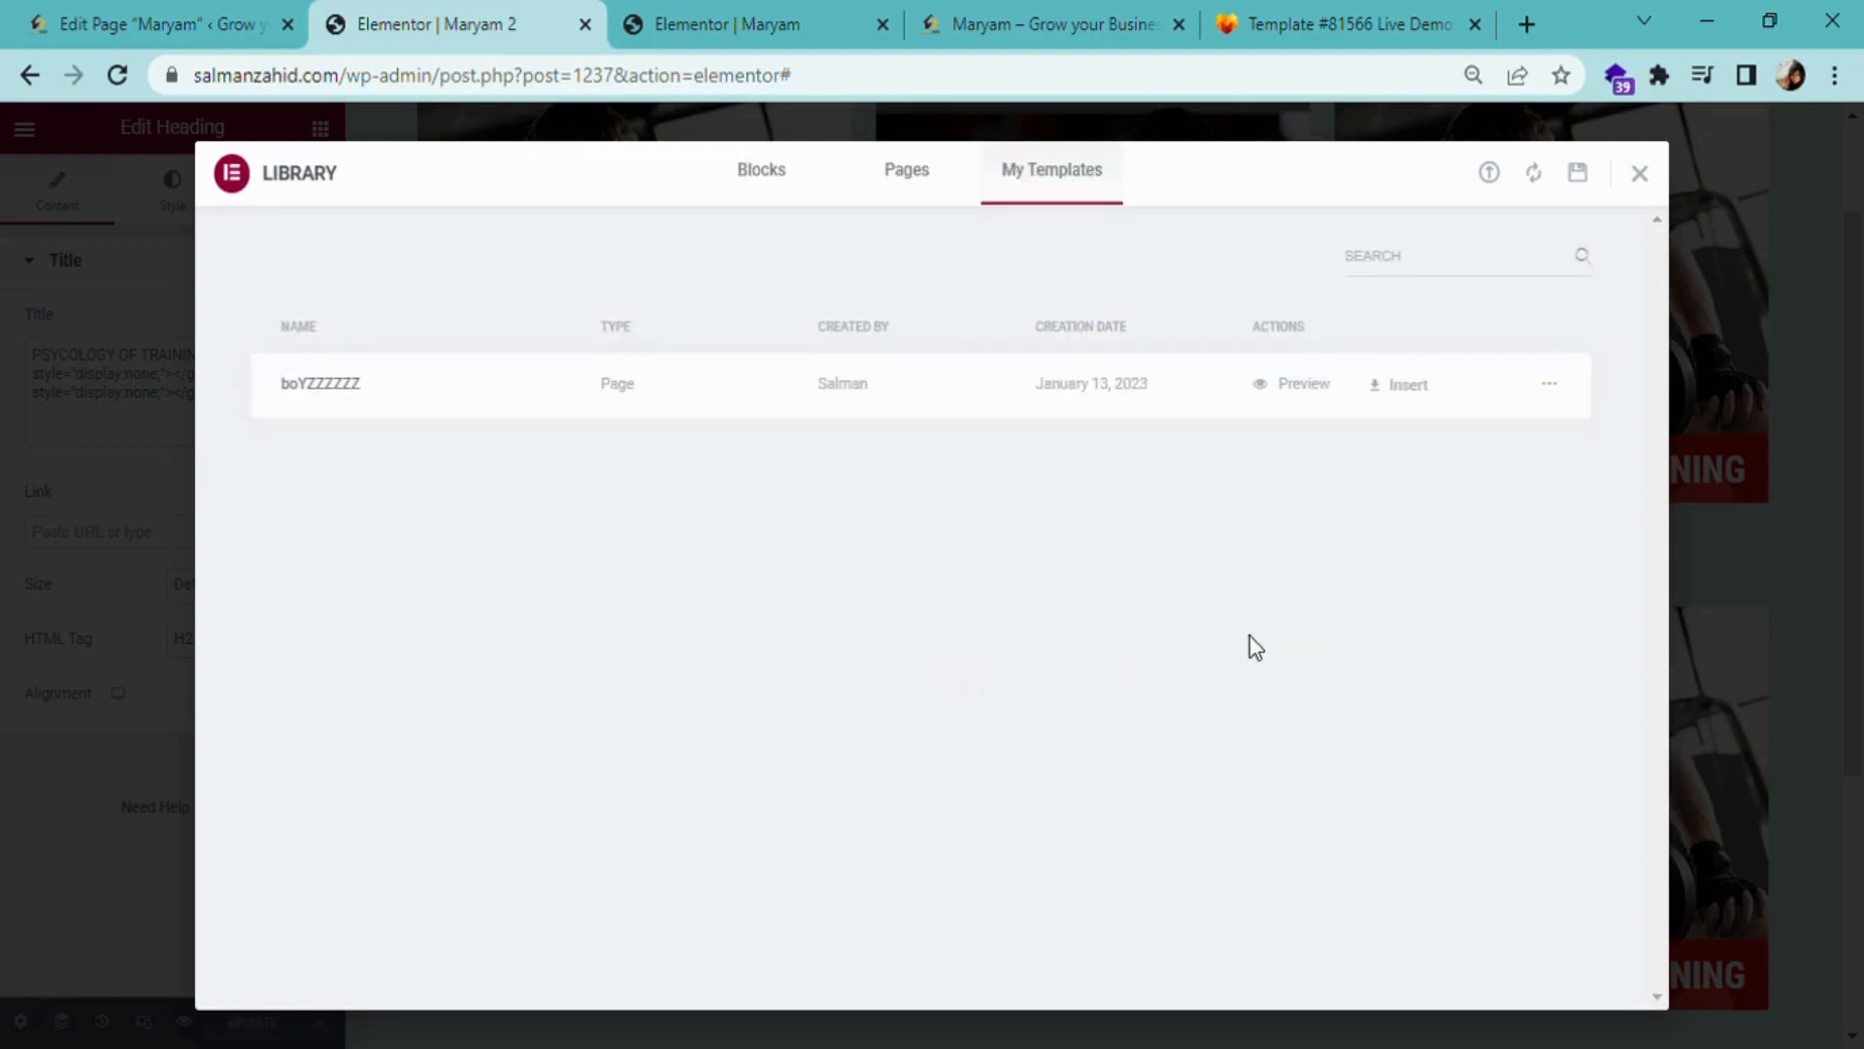
pyautogui.click(1639, 174)
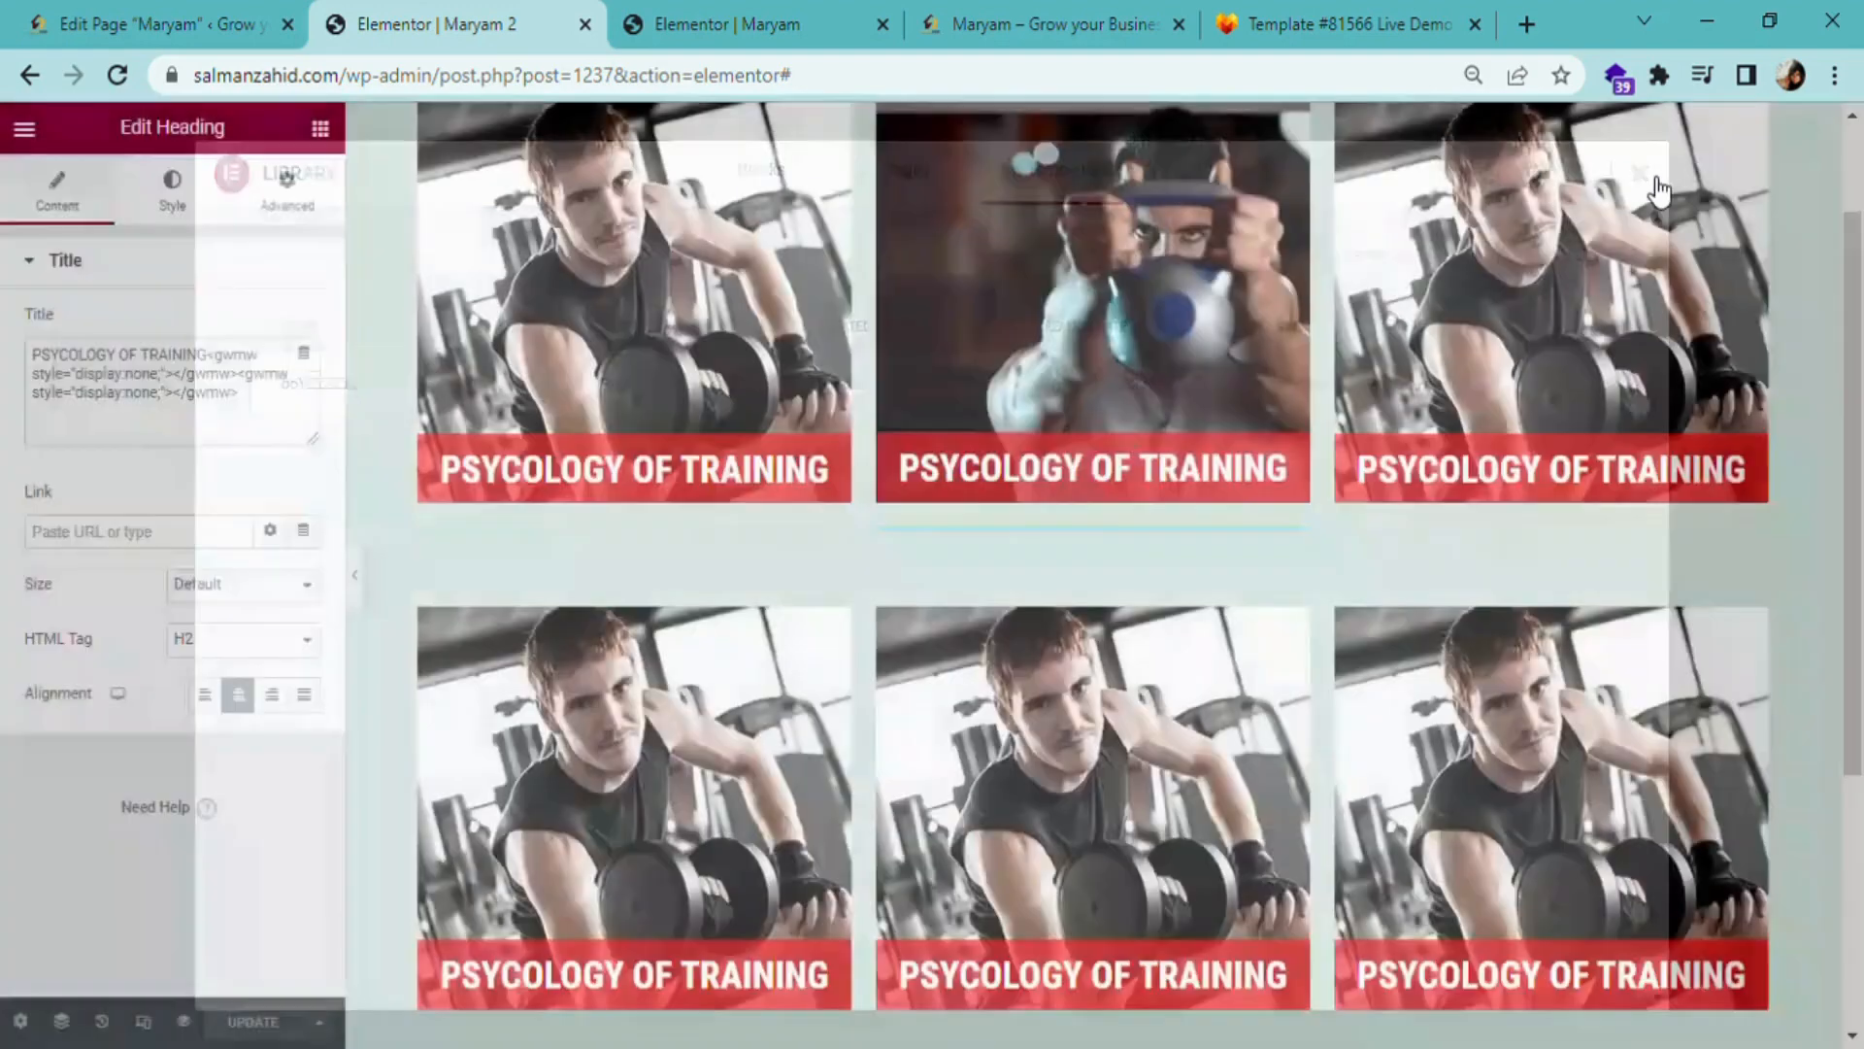
# - Open the saved templates list in a new browser tab and copy the shortcode of the "boYZZZZZZ" template
pyautogui.click(165, 13)
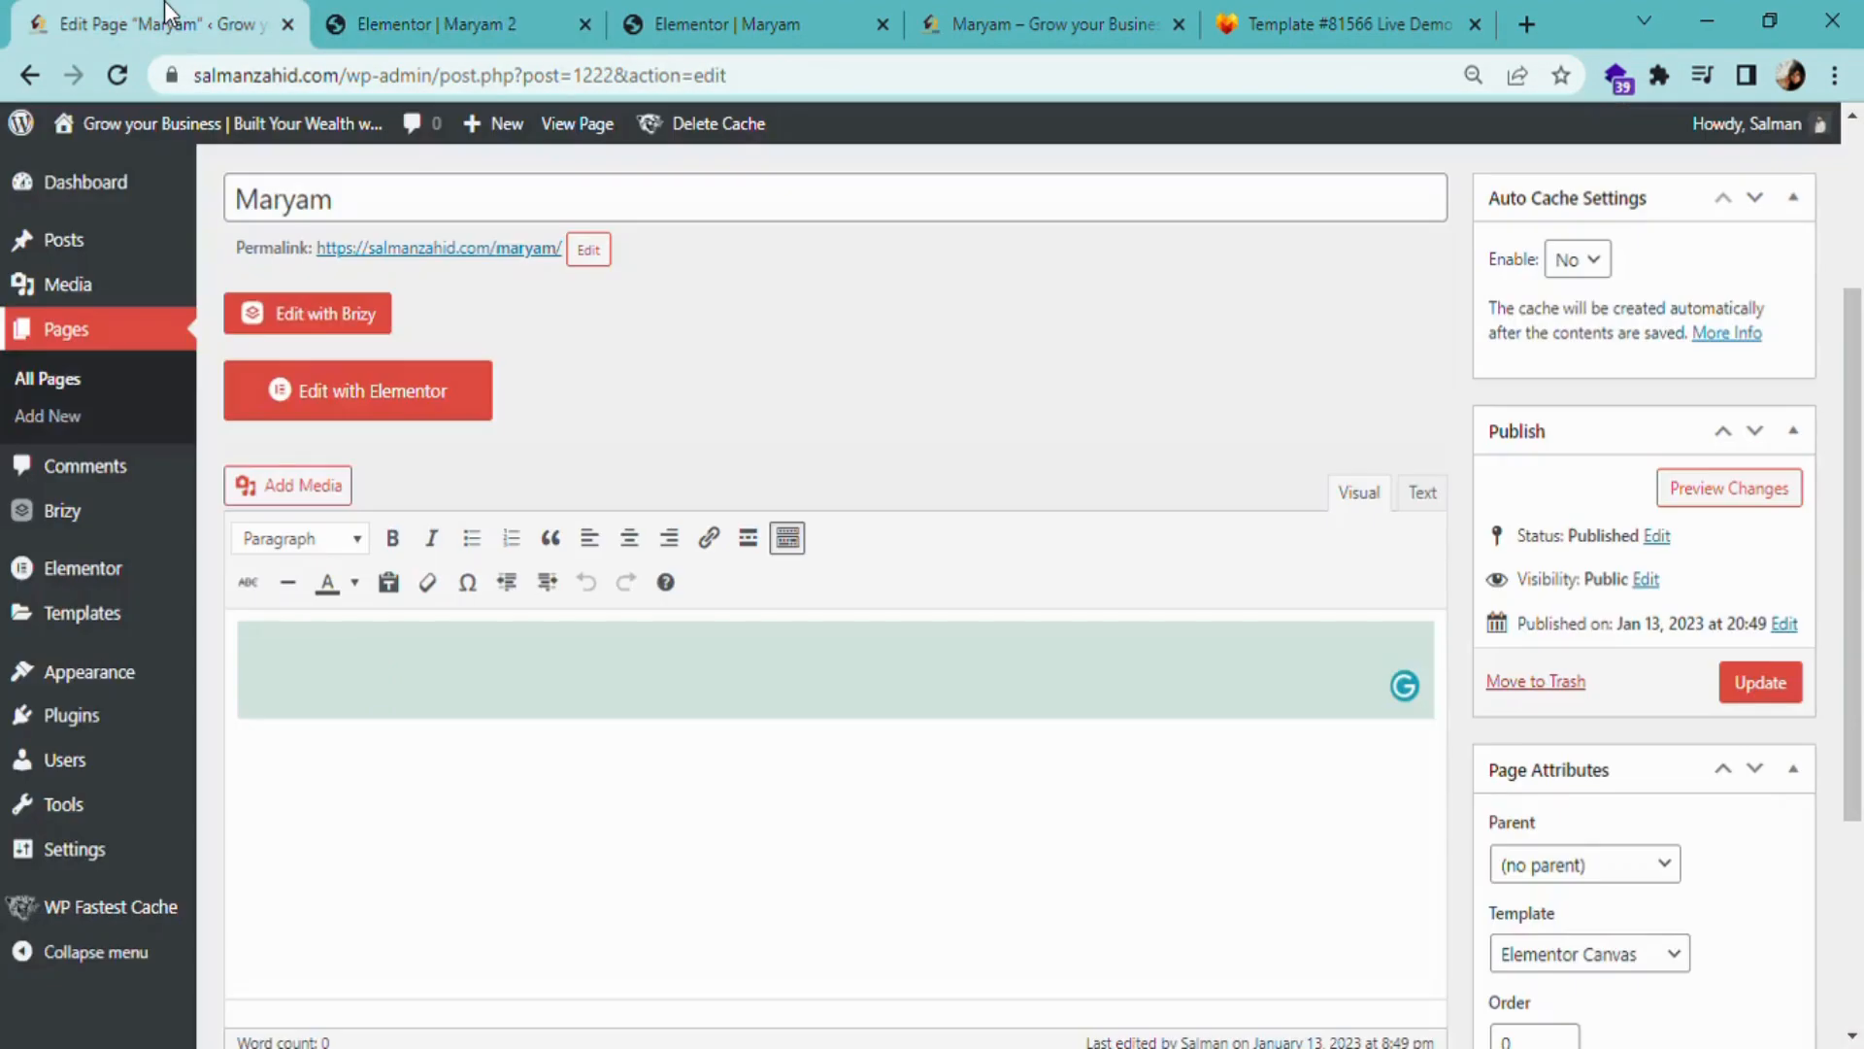
pyautogui.moveTo(136, 586)
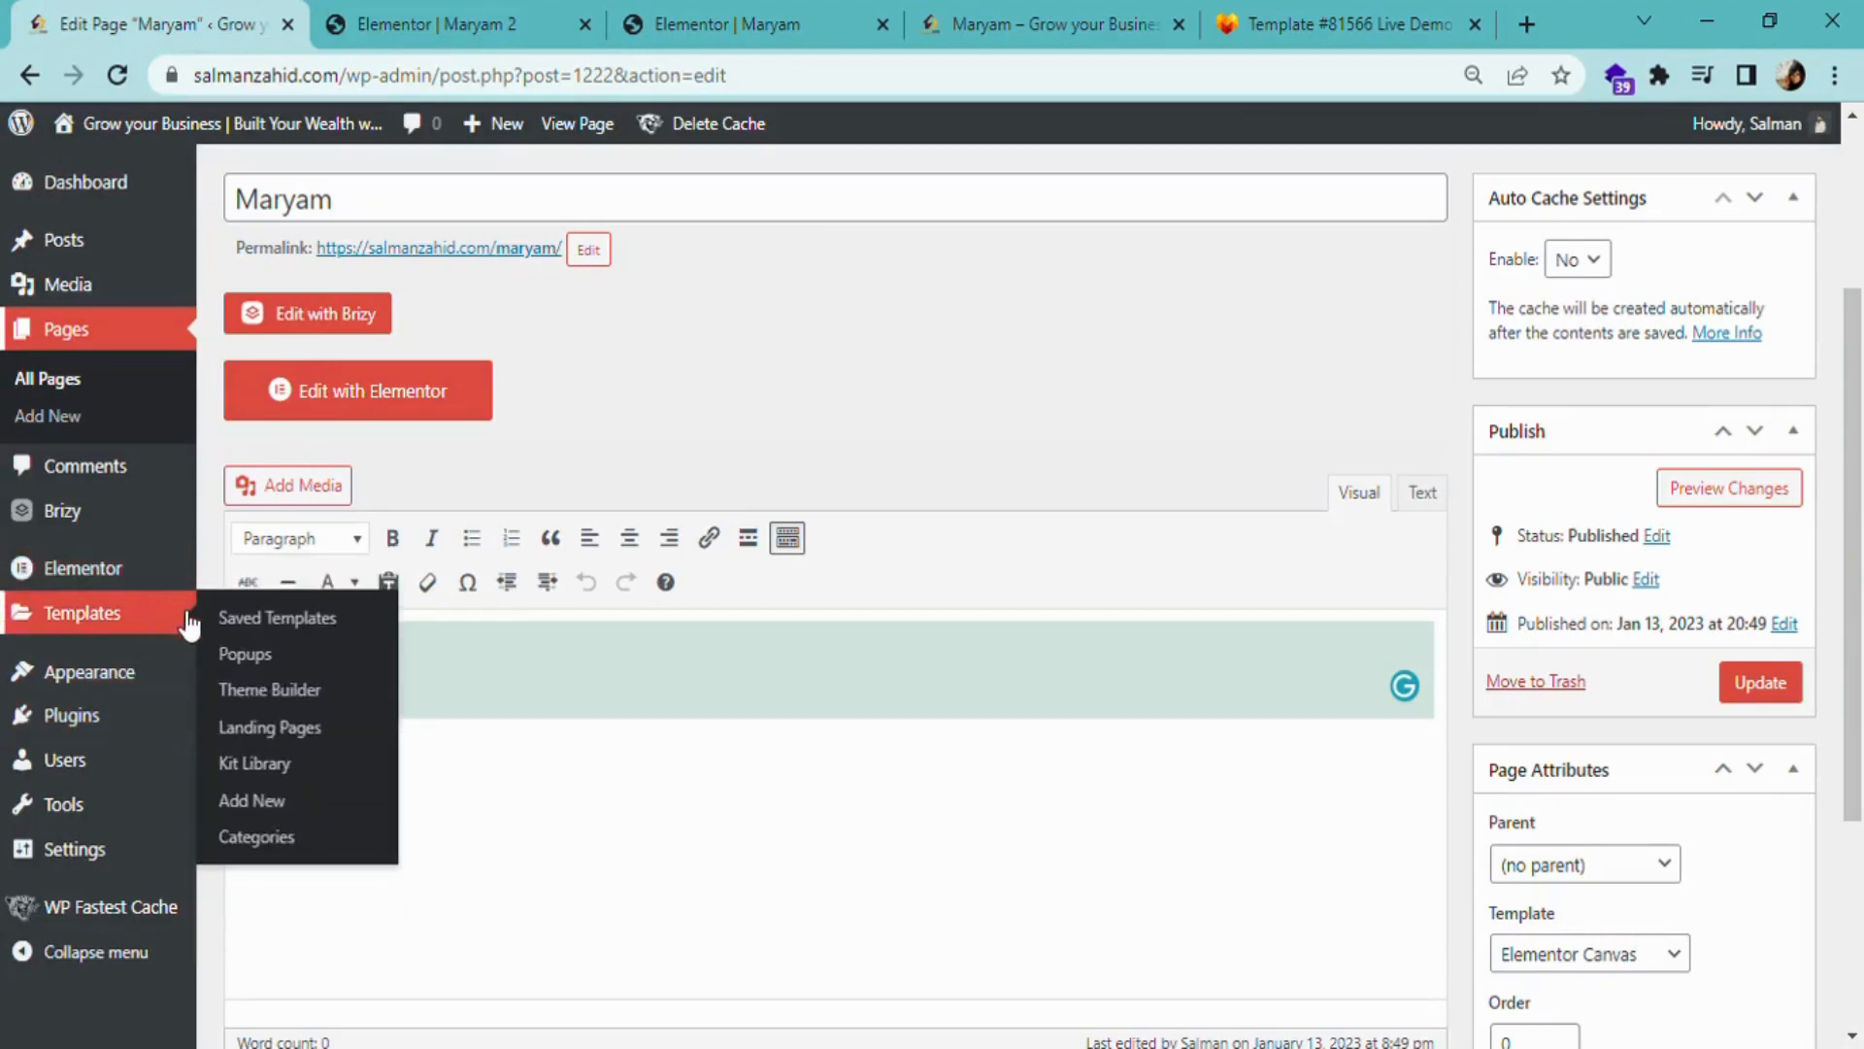
pyautogui.middleClick(277, 626)
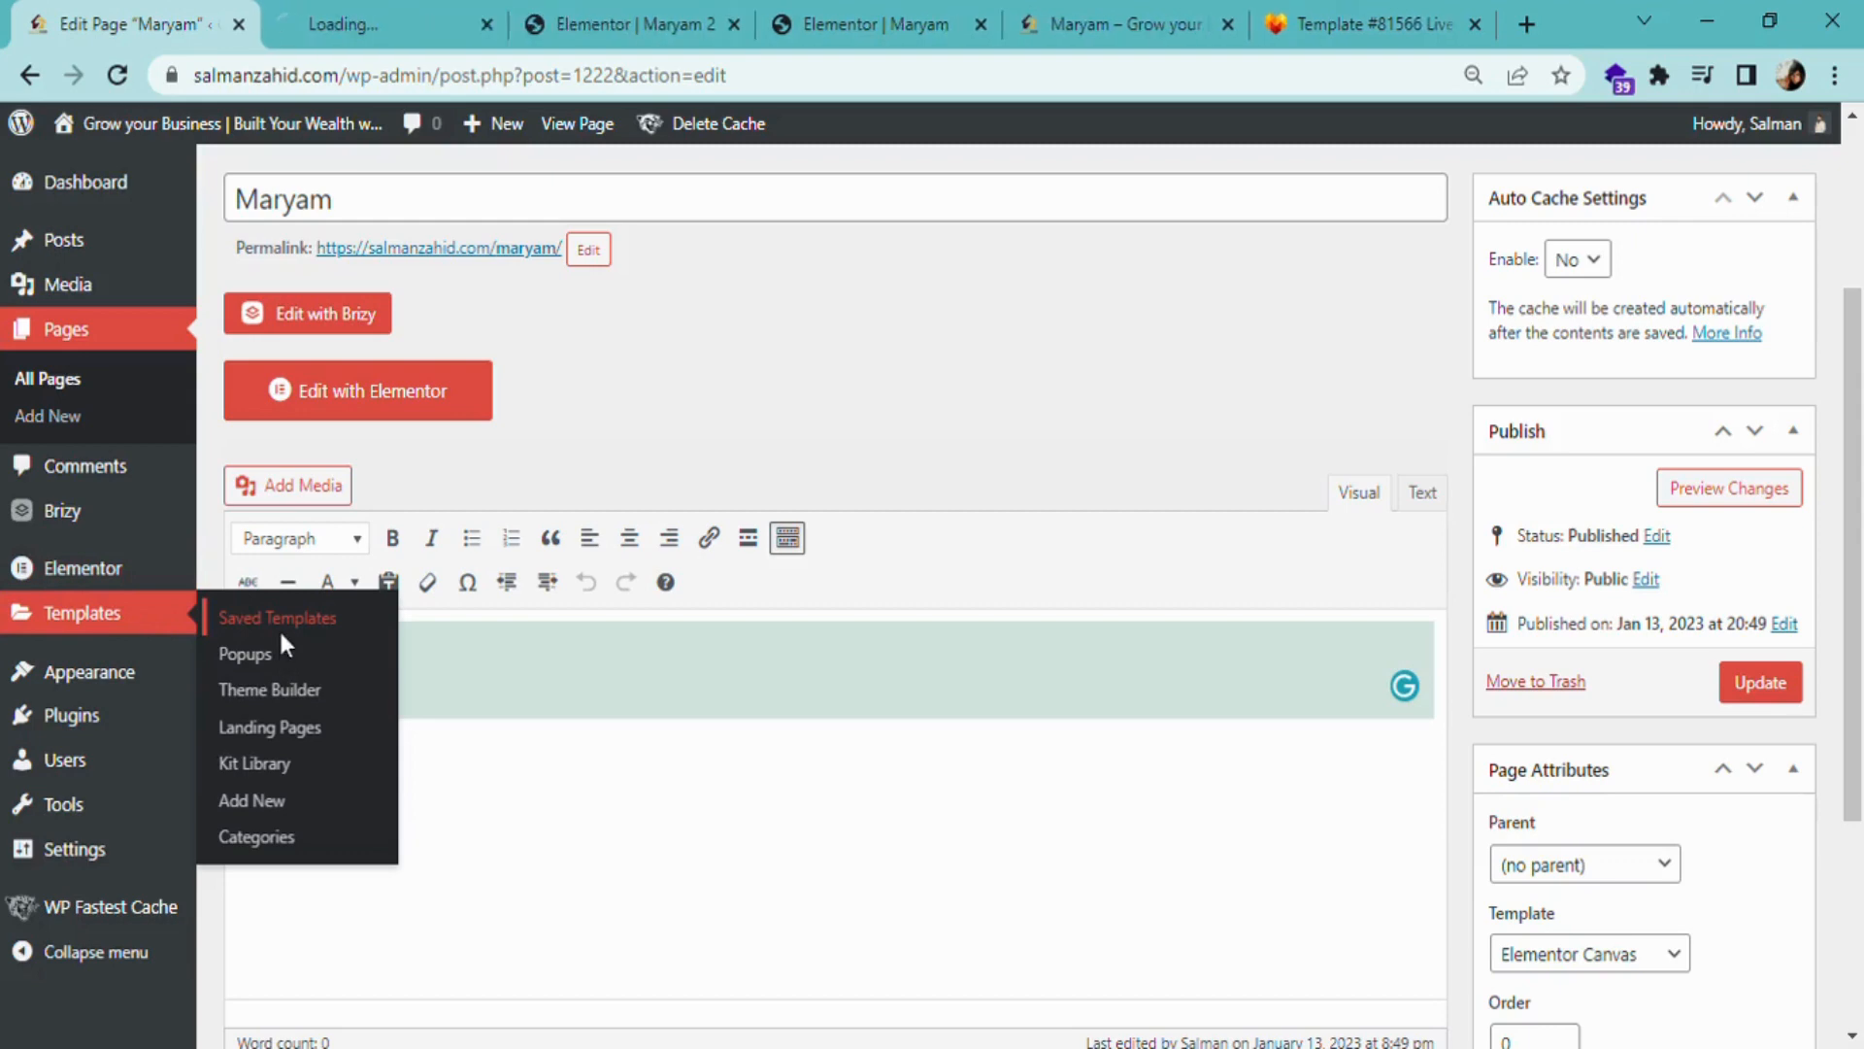
pyautogui.click(341, 20)
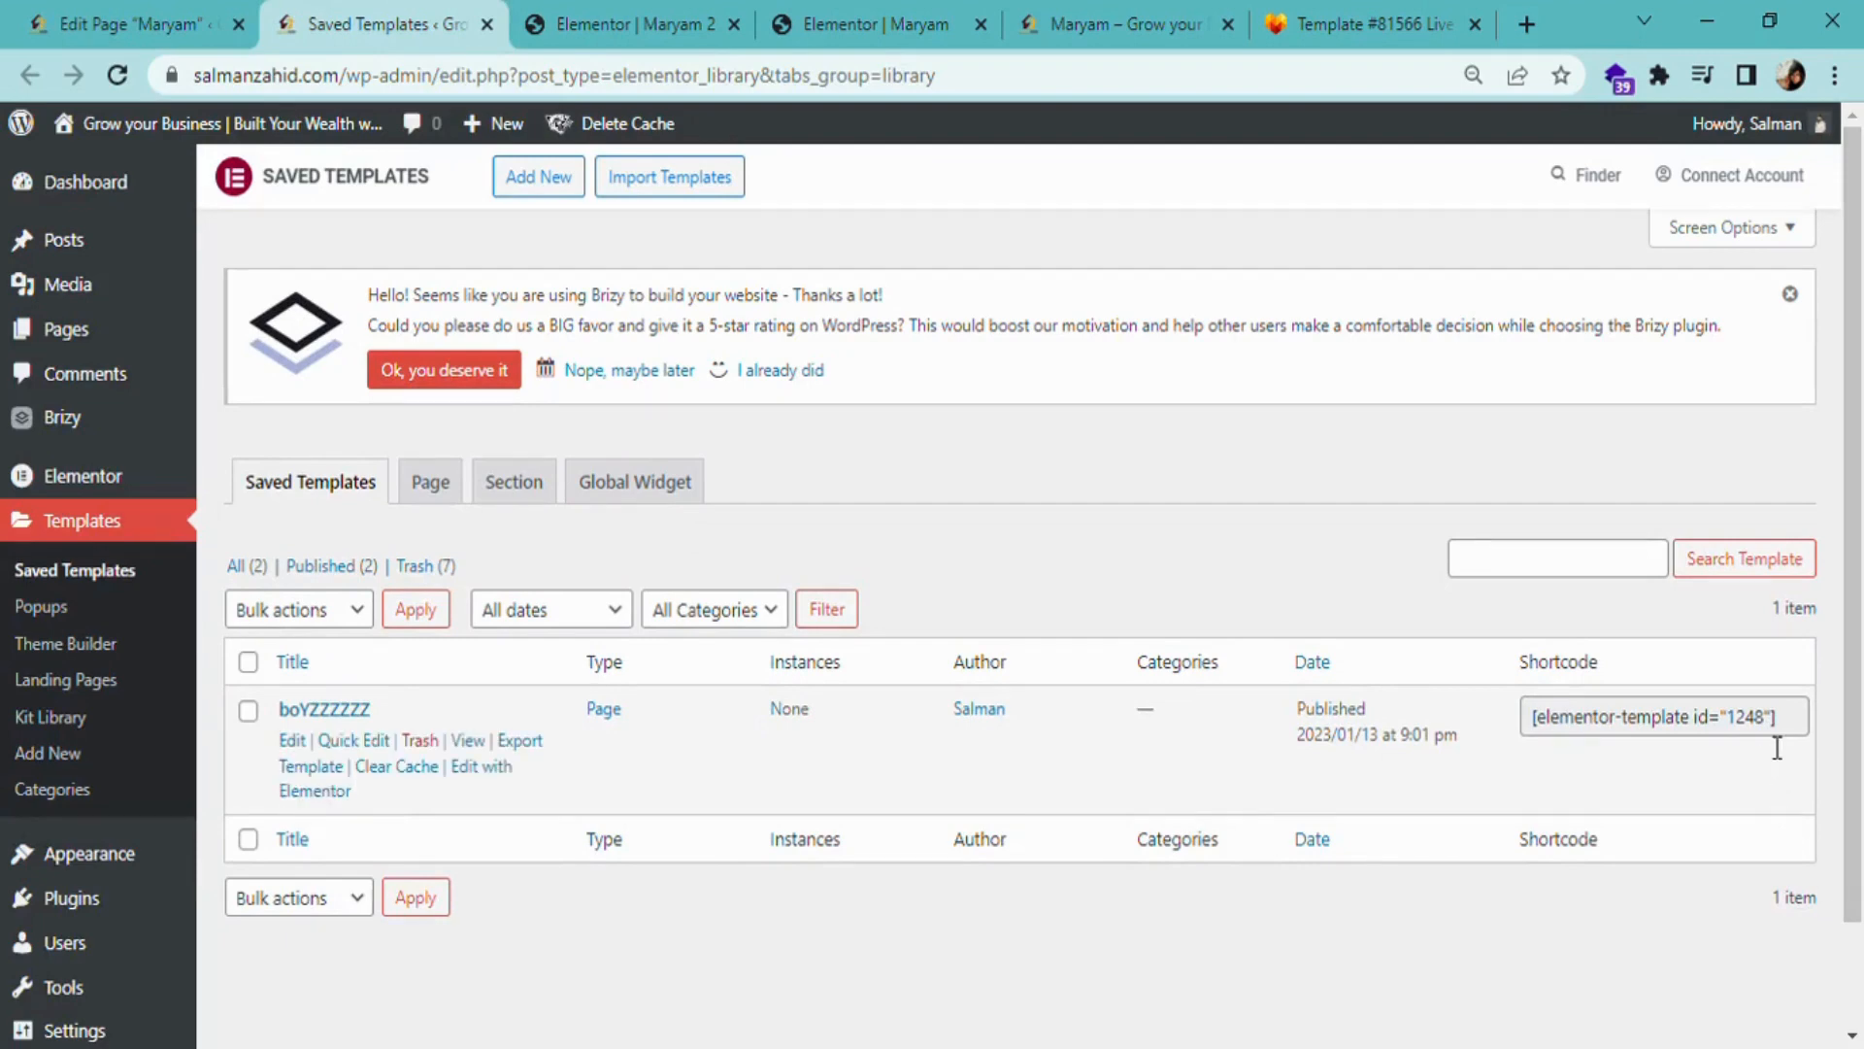
pyautogui.click(1804, 736)
pyautogui.hotkey('ctrl', 'c')
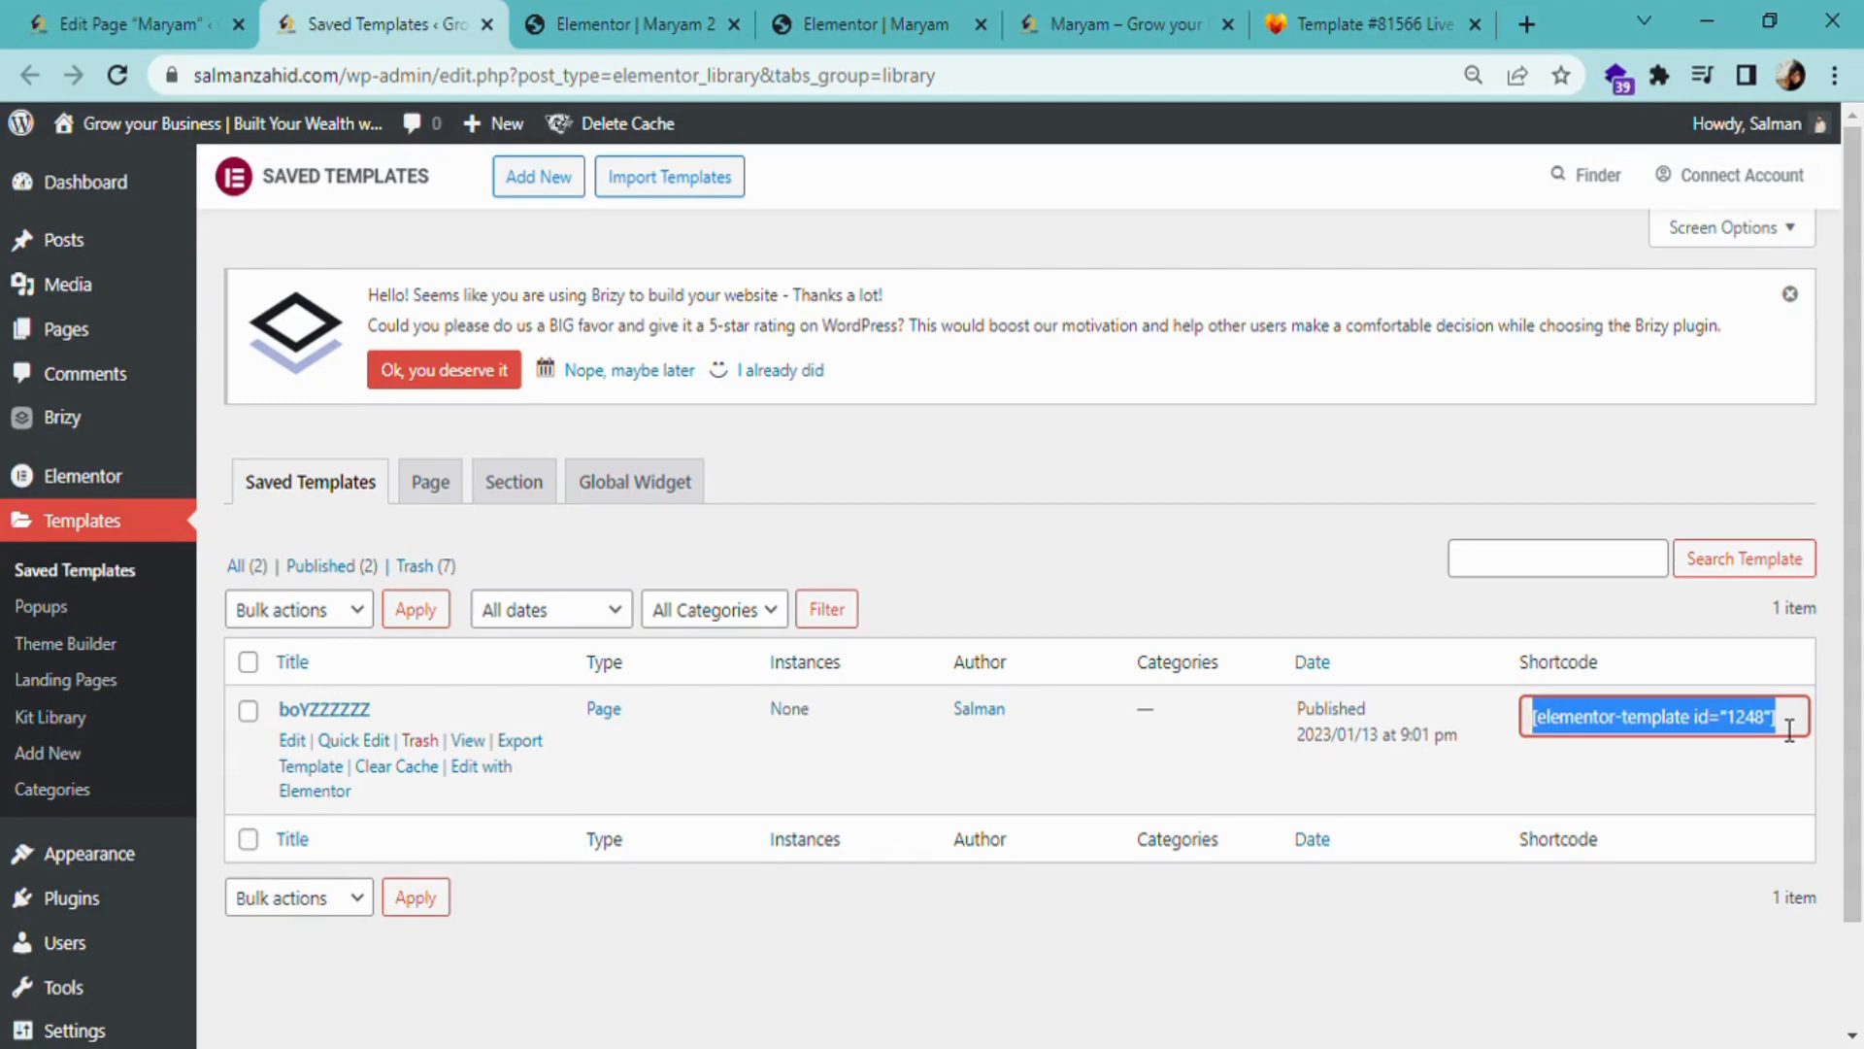
# - Paste the shortcode [elementor-template id="1248"] into the Fitness For Men tab's content in the tabs page and update the page
pyautogui.click(934, 12)
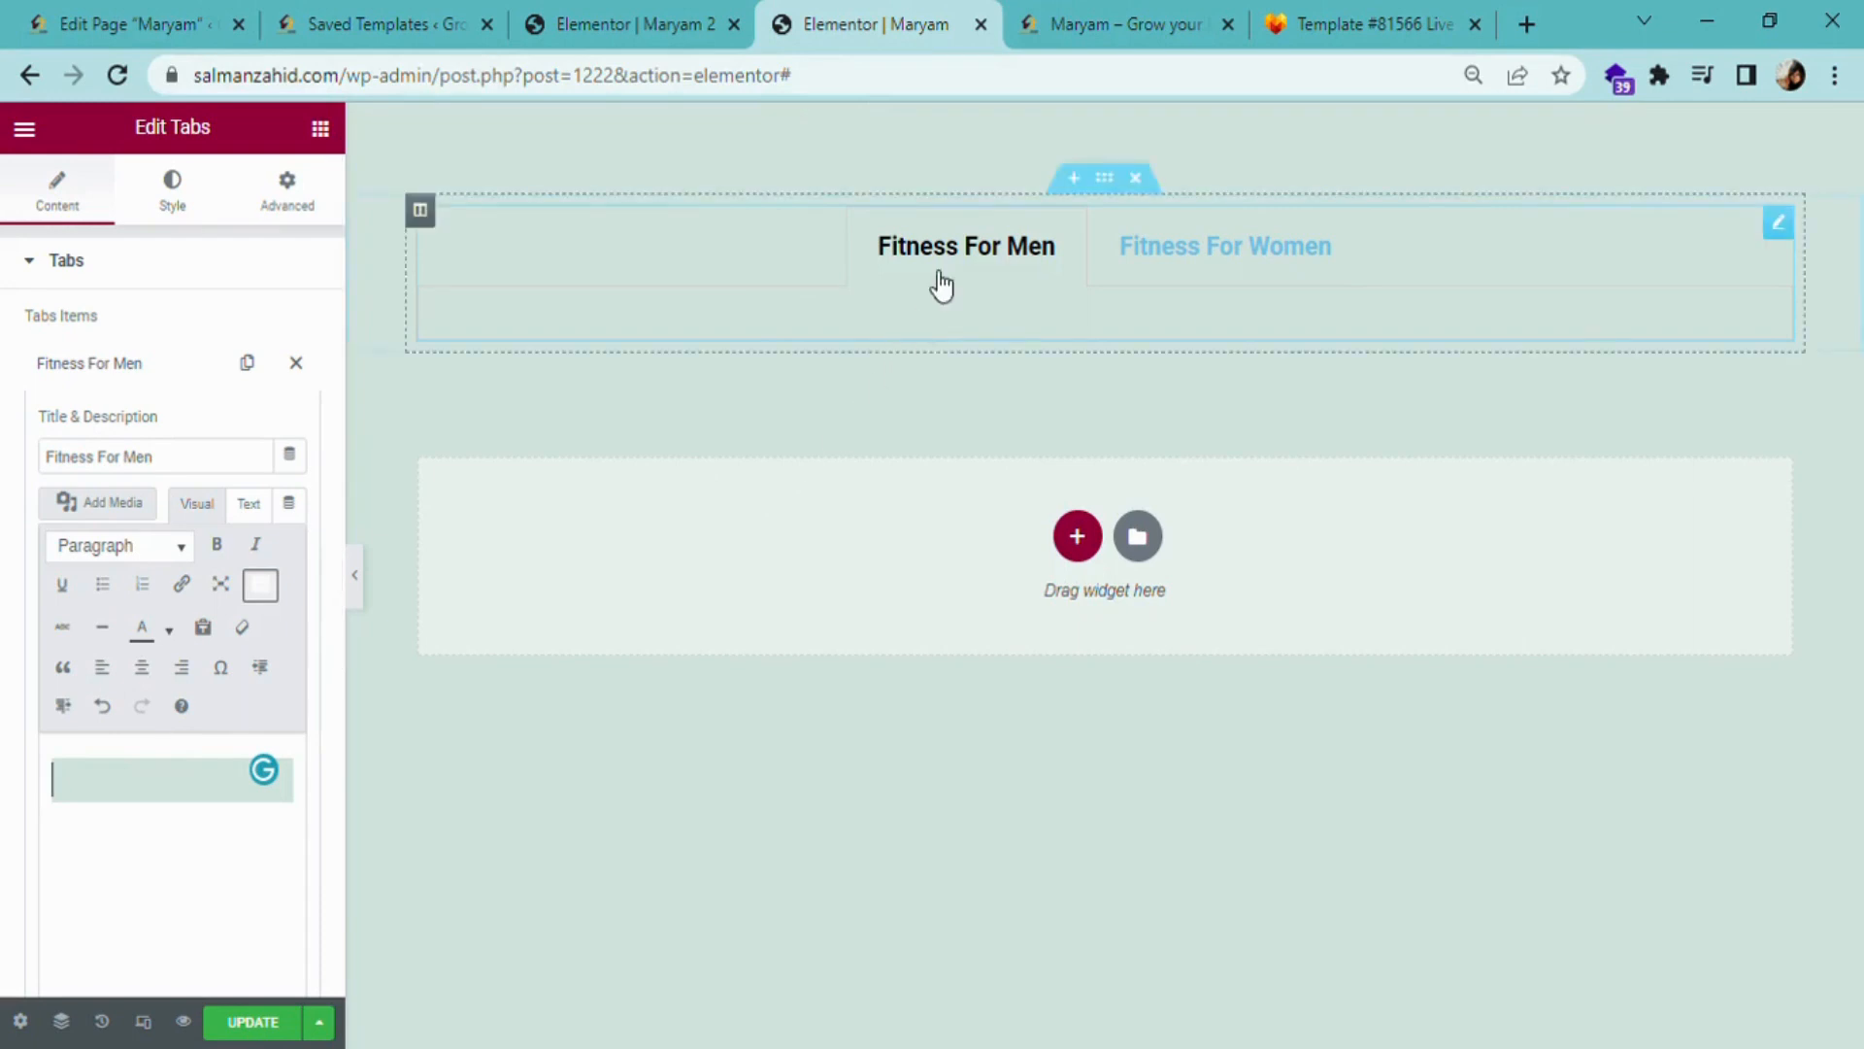
pyautogui.click(150, 804)
pyautogui.hotkey('ctrl', 'v')
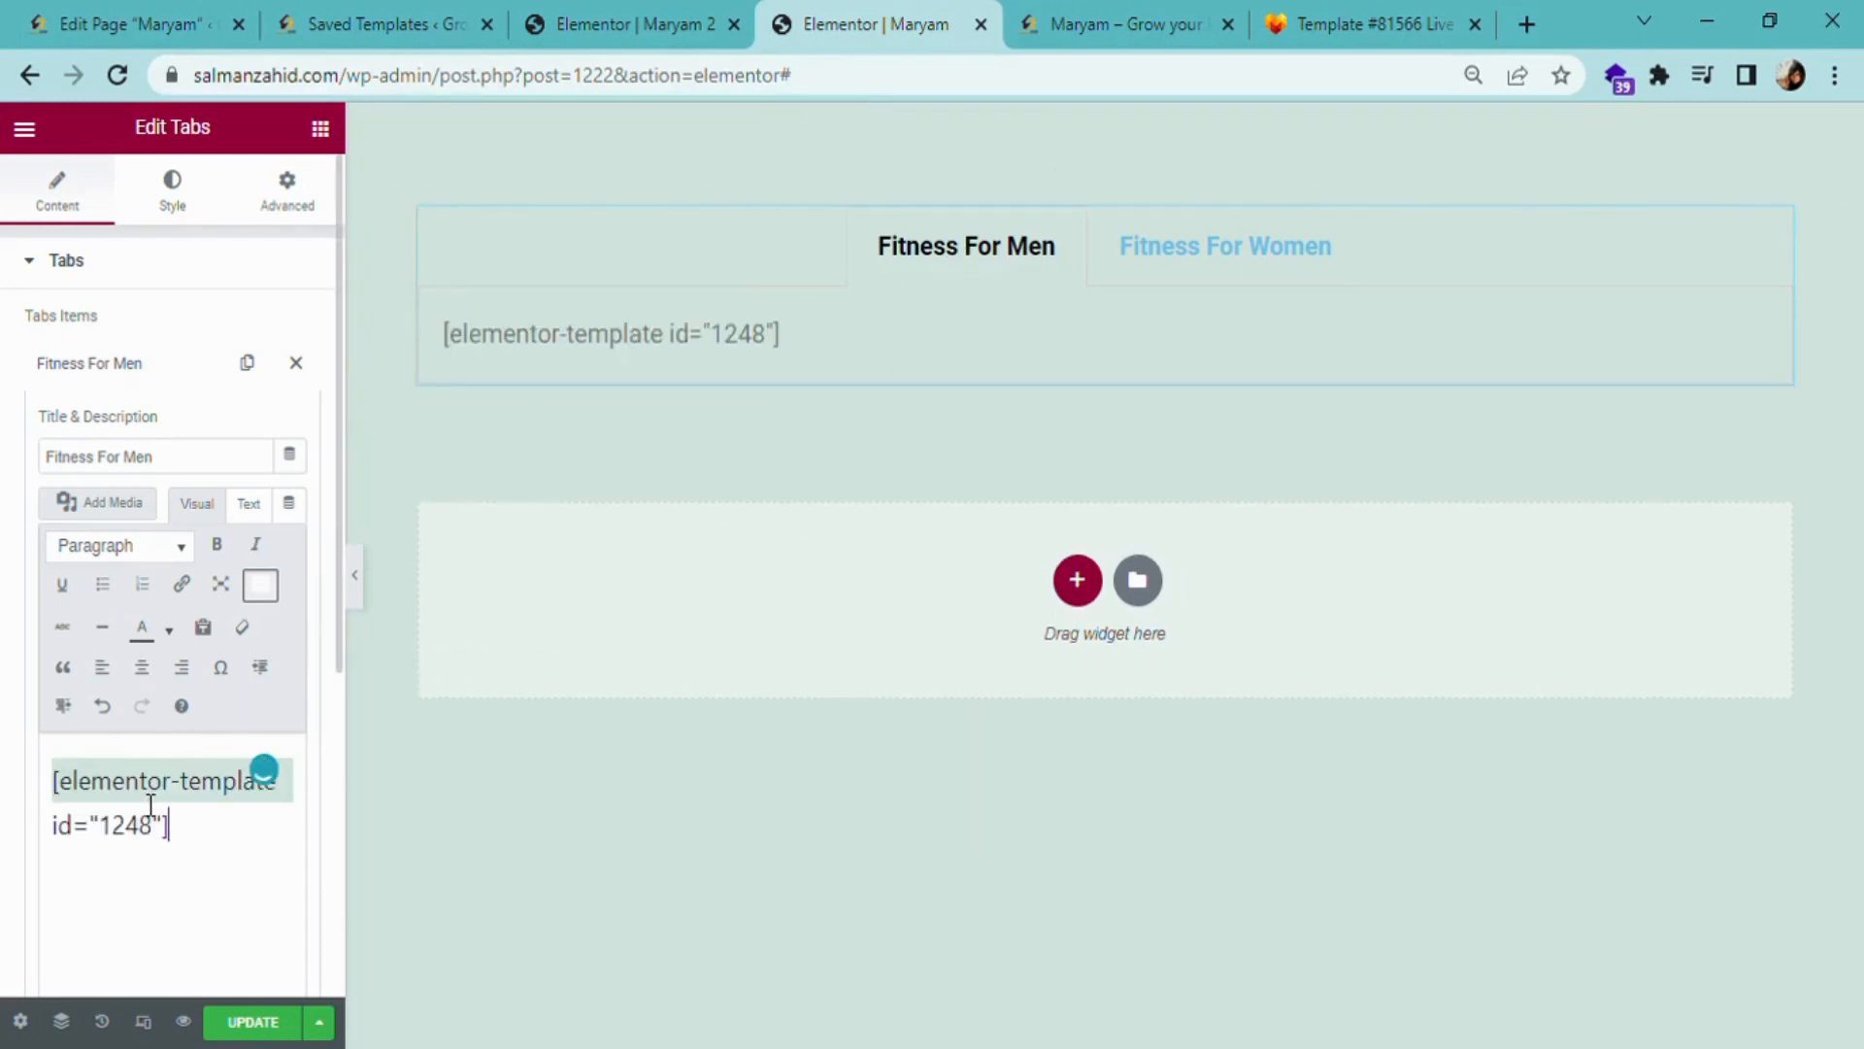
pyautogui.click(260, 1024)
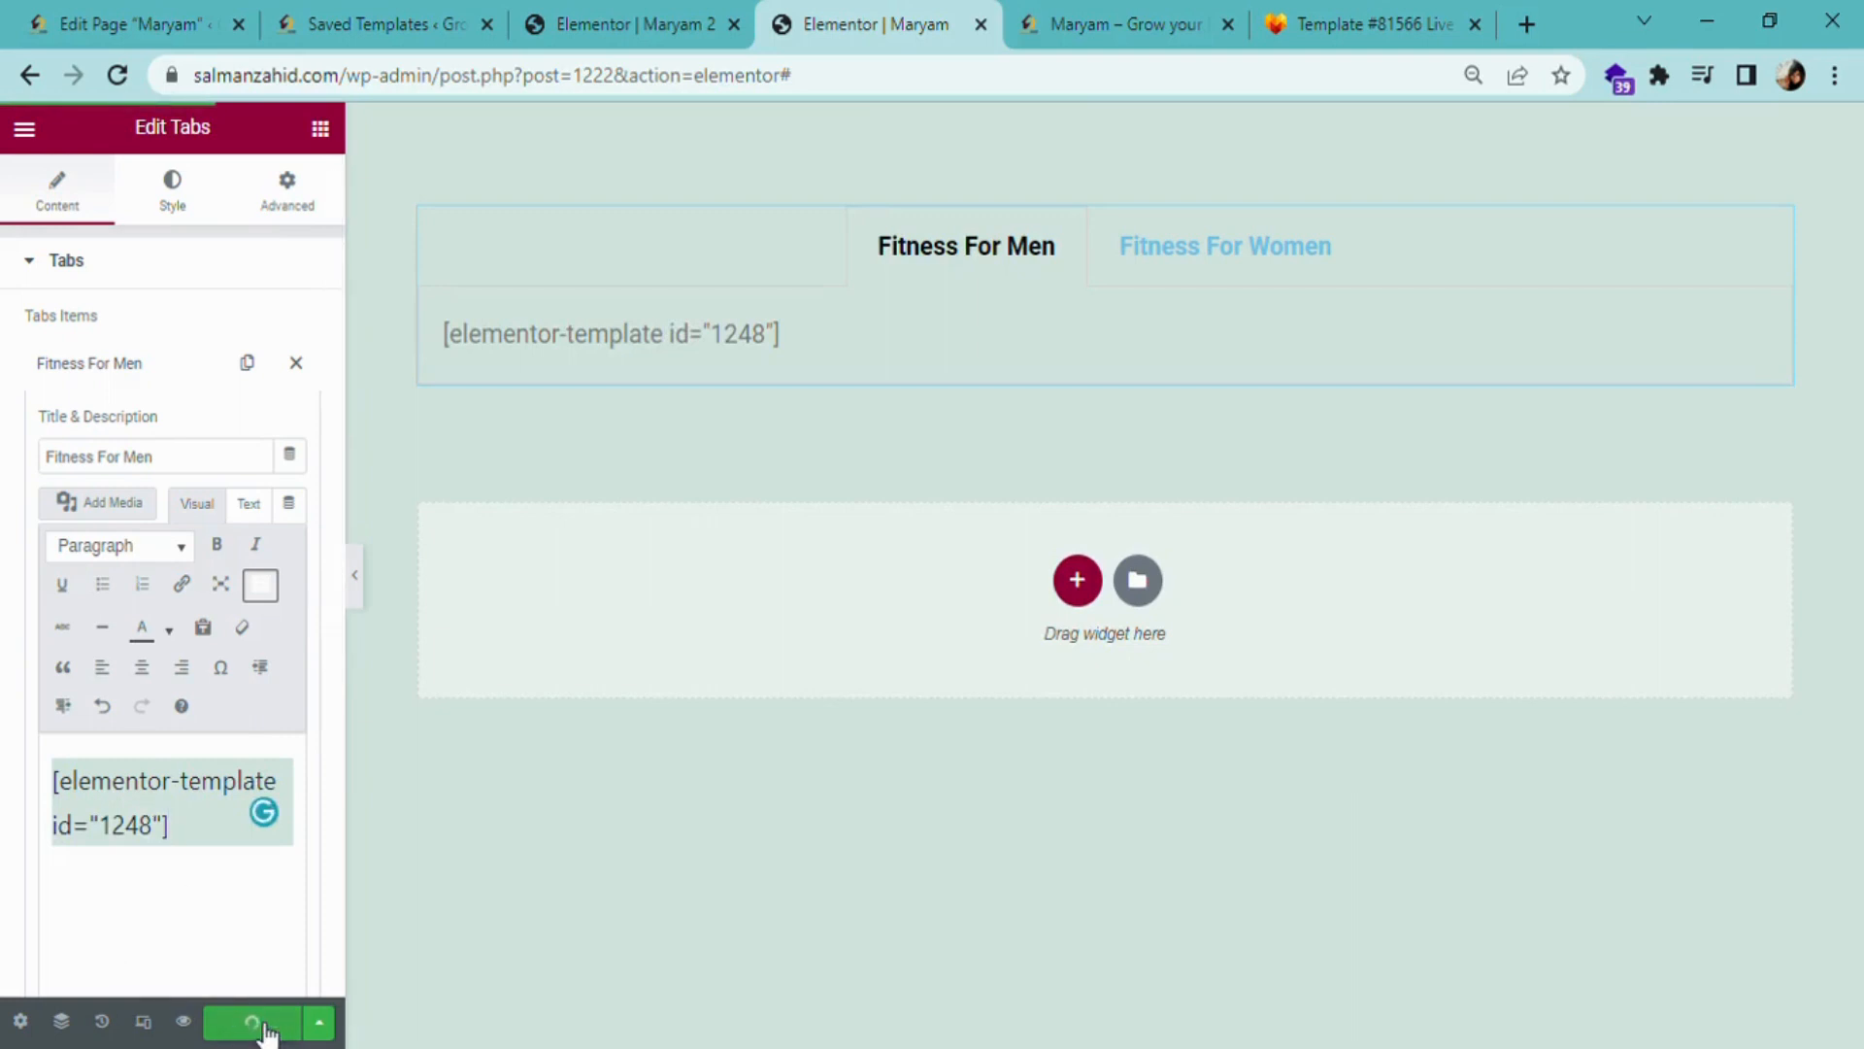
# - Preview the tabs page and check both rows of the gallery under the Fitness For Men tab
pyautogui.click(184, 1021)
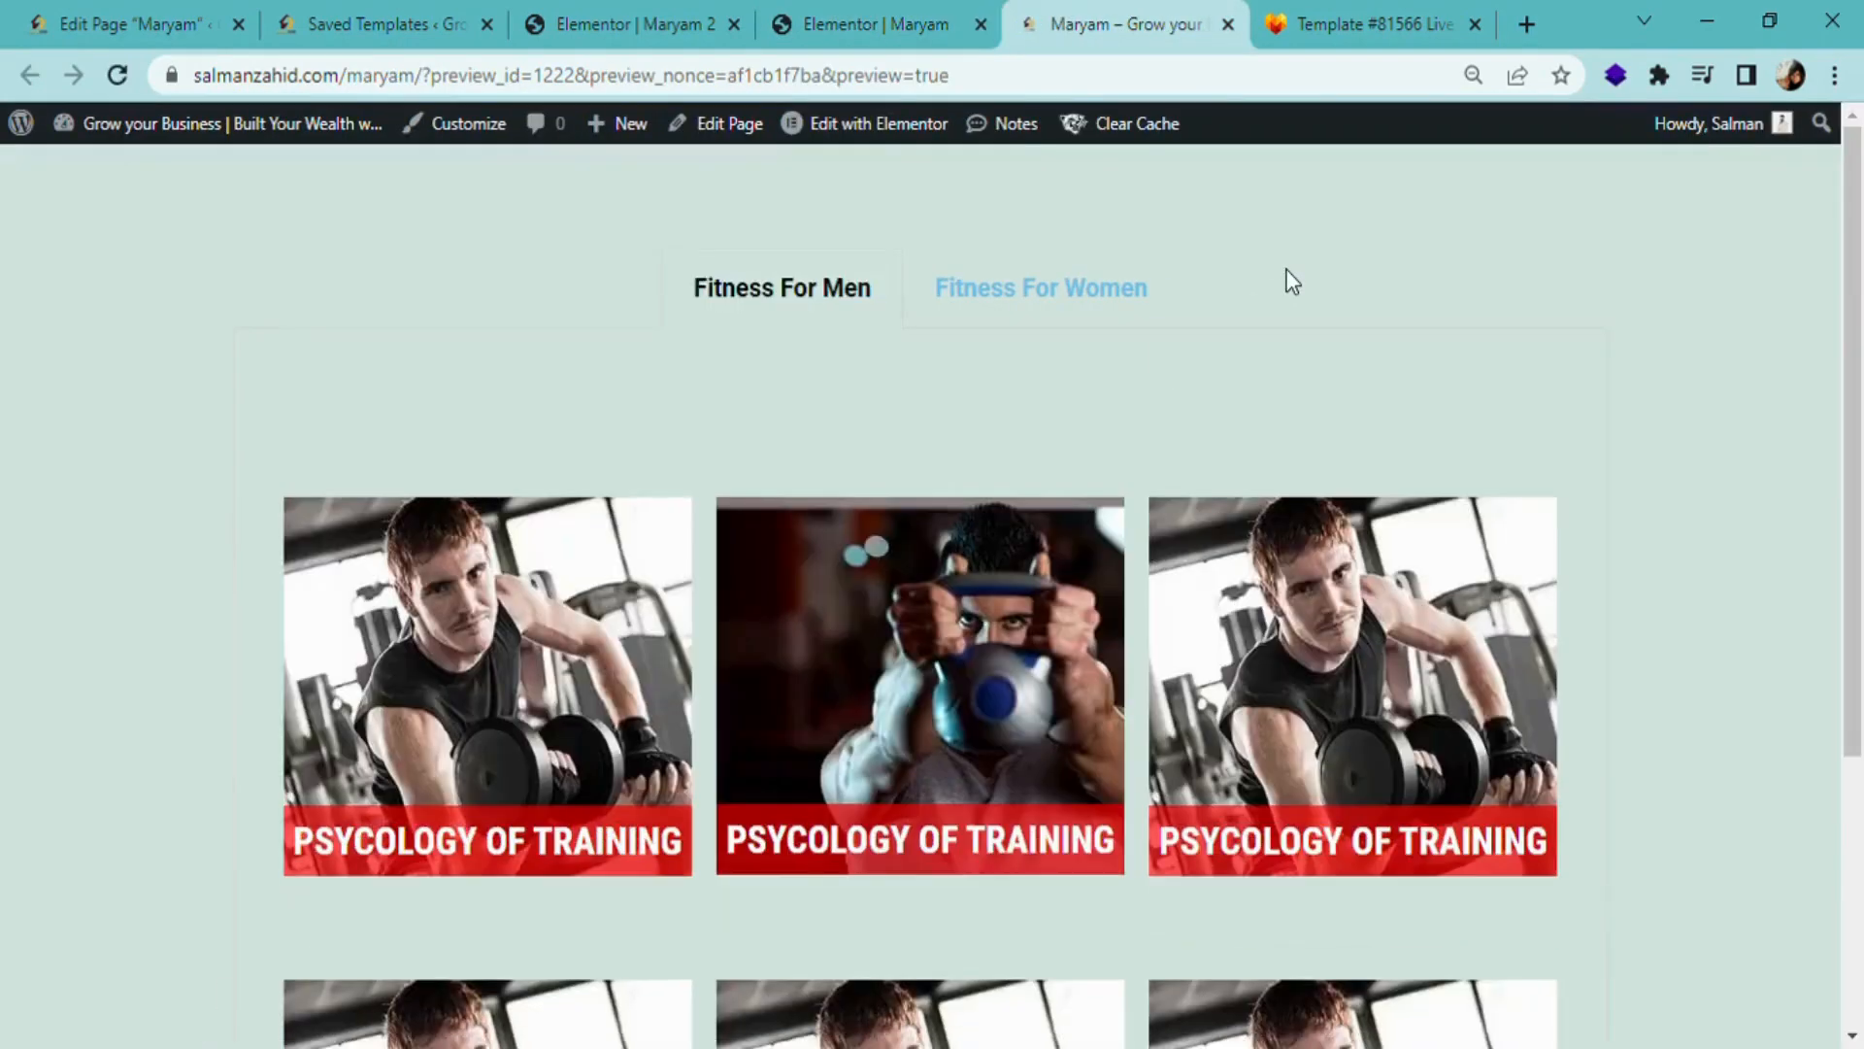
pyautogui.scroll(-4, 1292, 281)
pyautogui.scroll(4, 1292, 282)
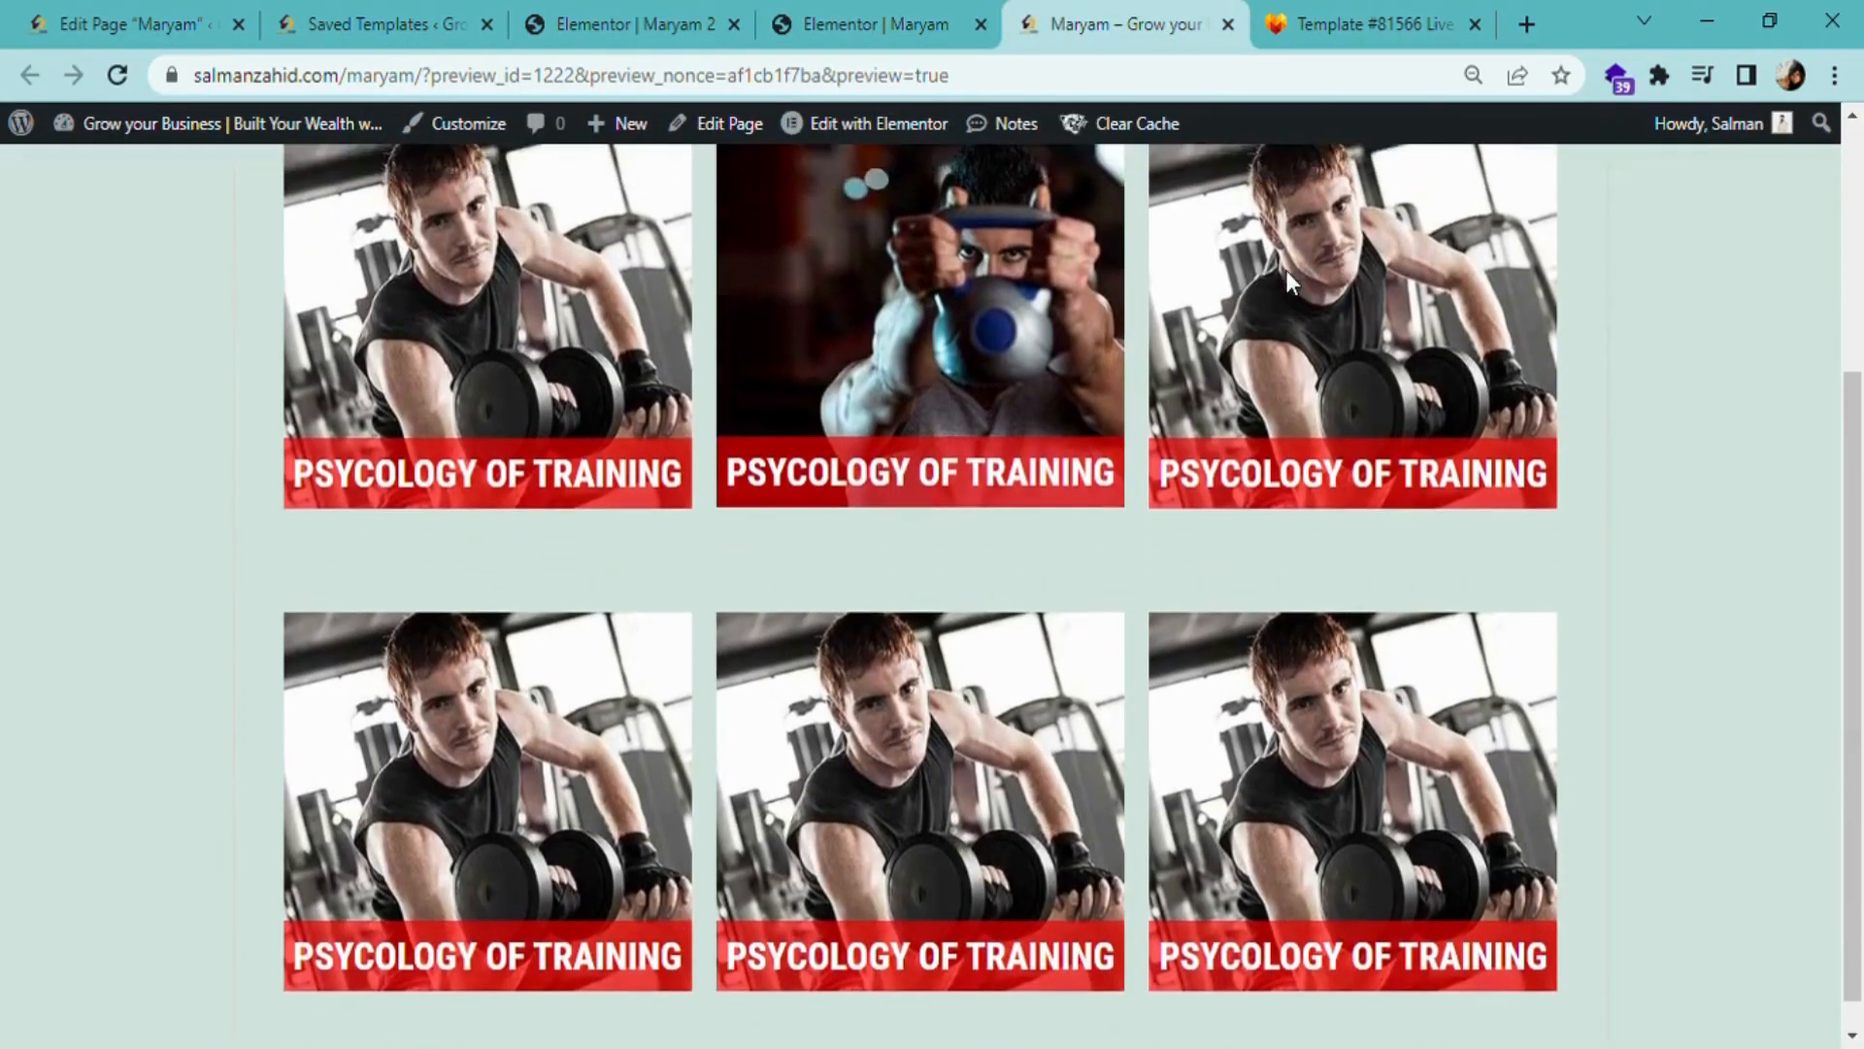
pyautogui.scroll(-4, 1292, 283)
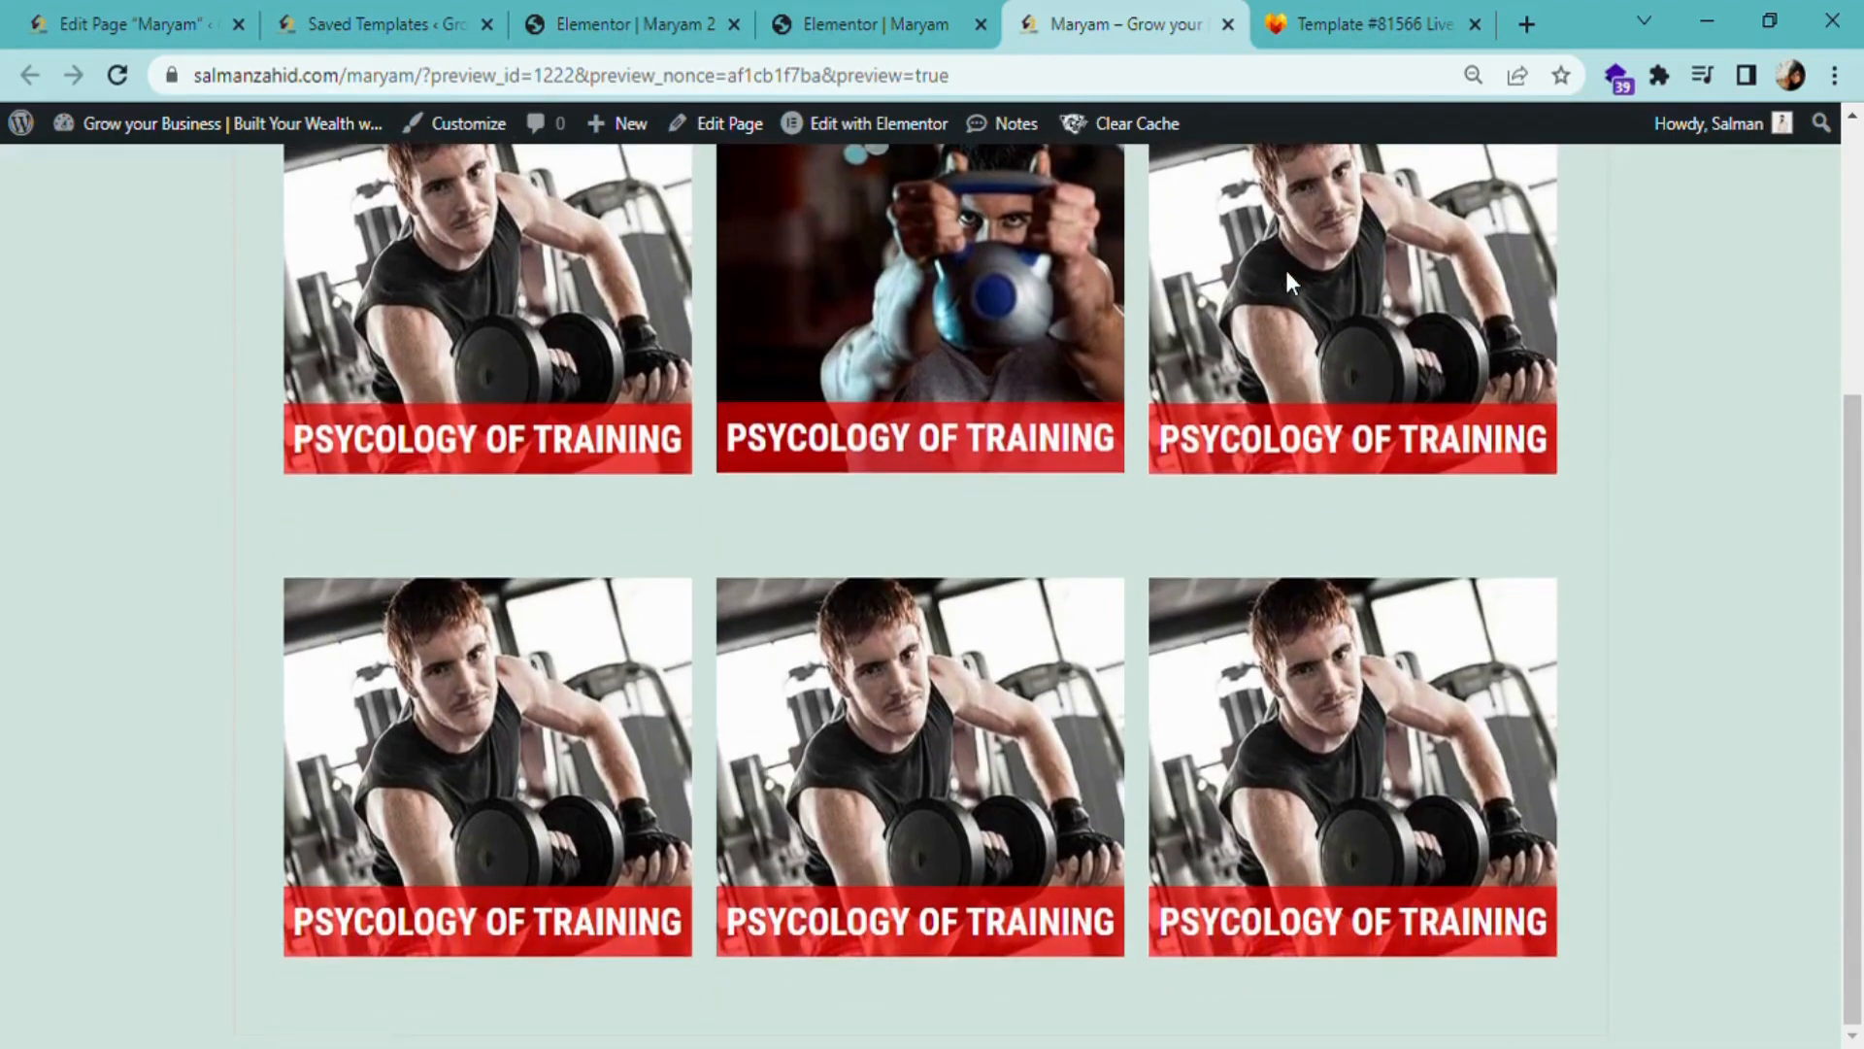
pyautogui.scroll(4, 1286, 282)
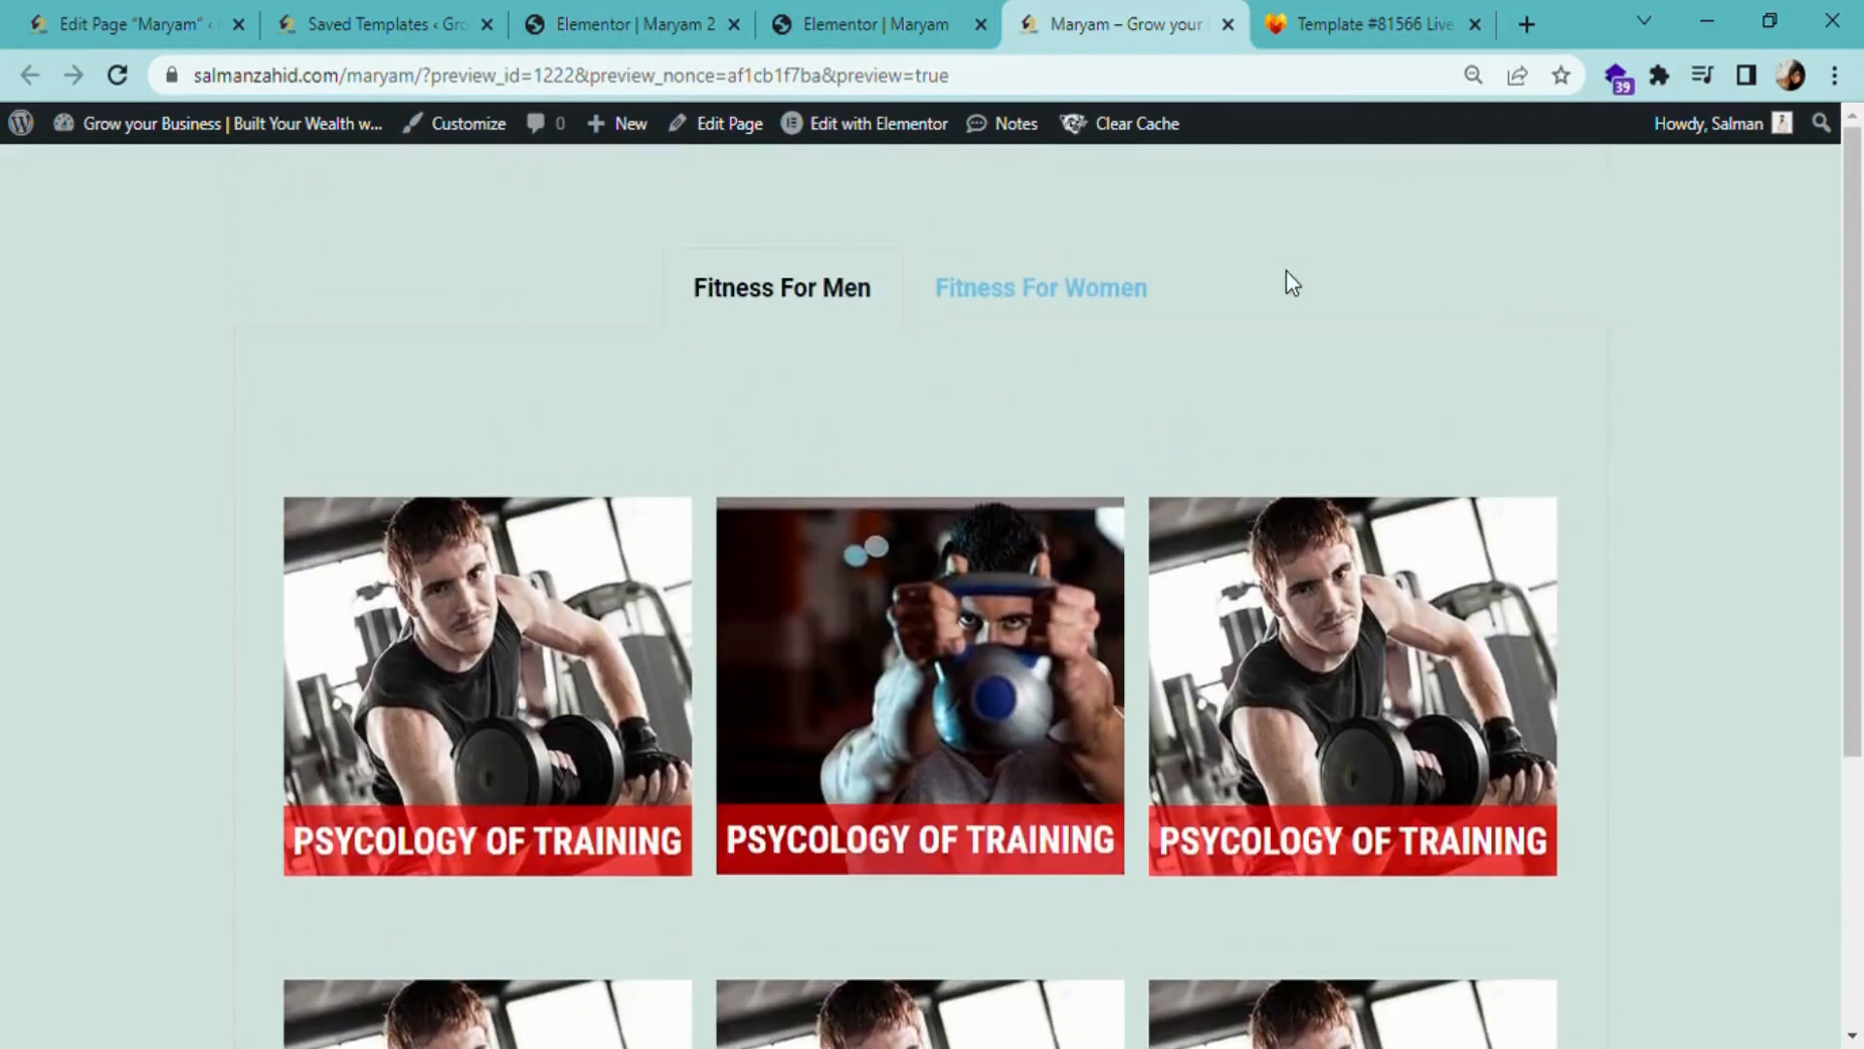
pyautogui.click(616, 6)
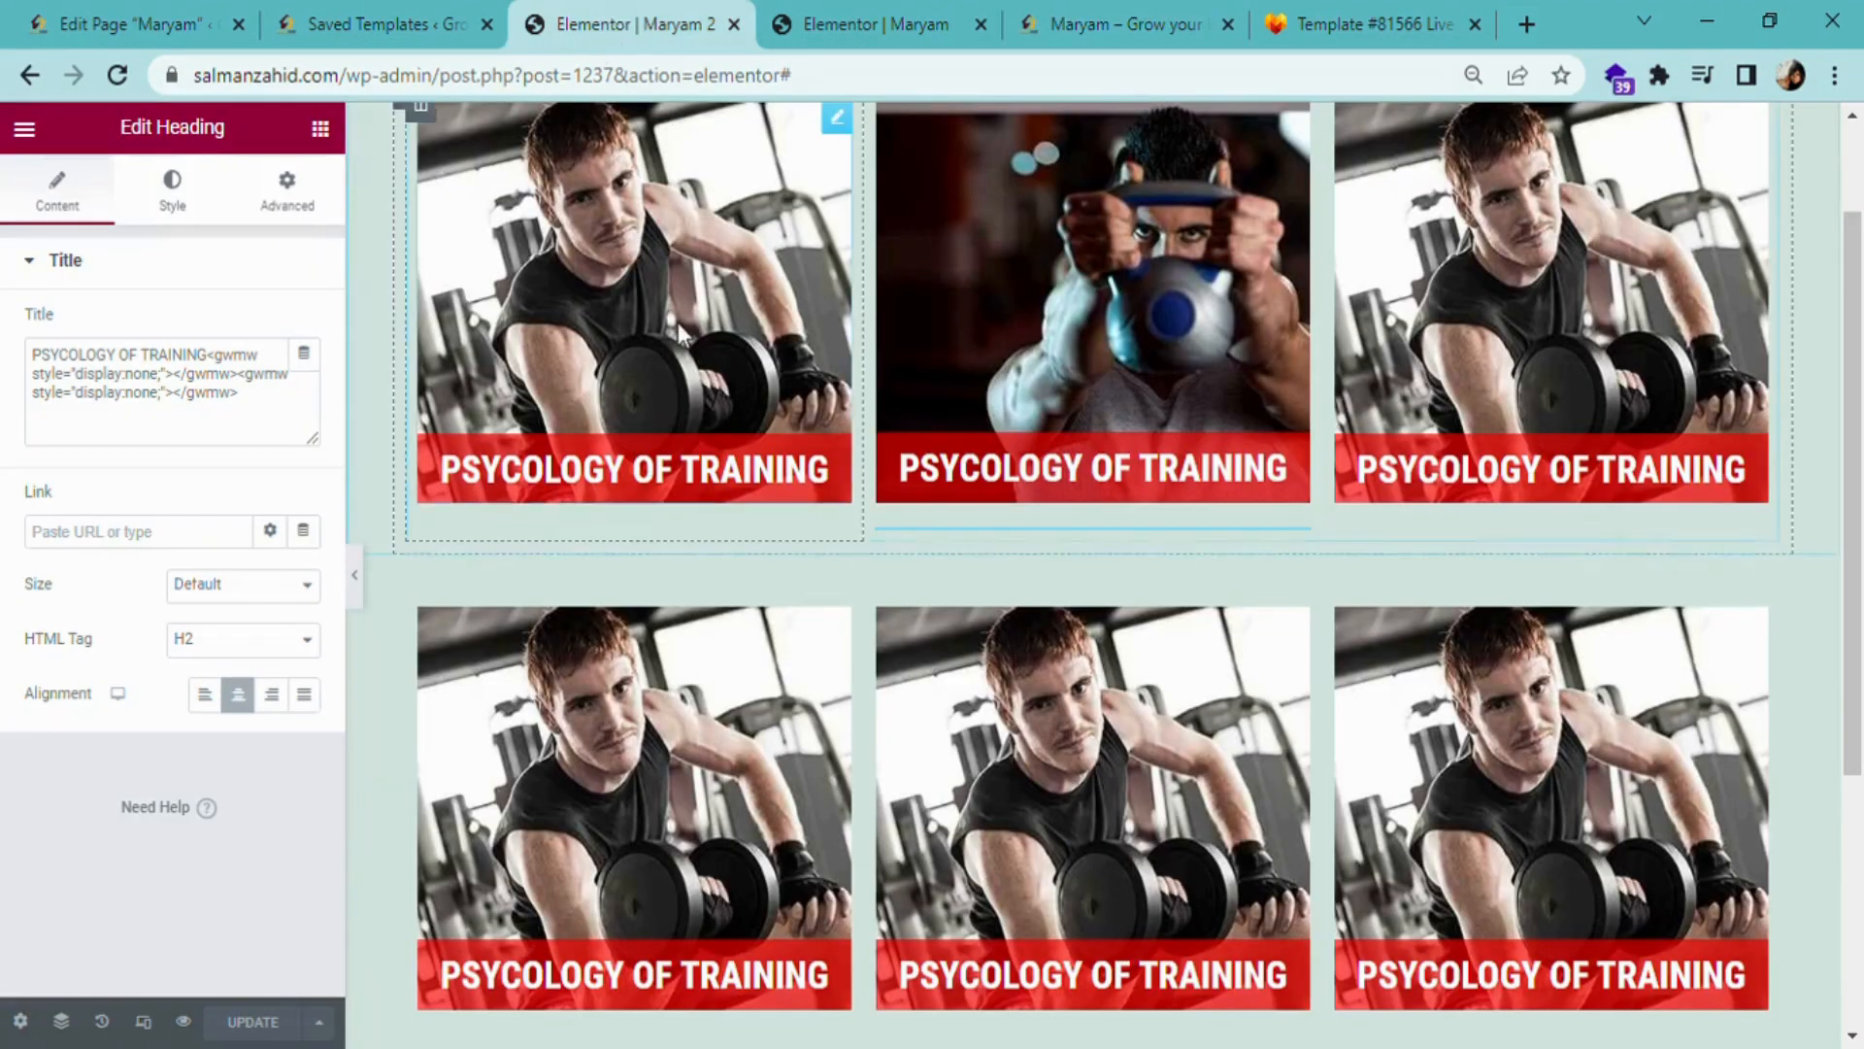
pyautogui.scroll(-4, 778, 451)
pyautogui.scroll(5, 1152, 690)
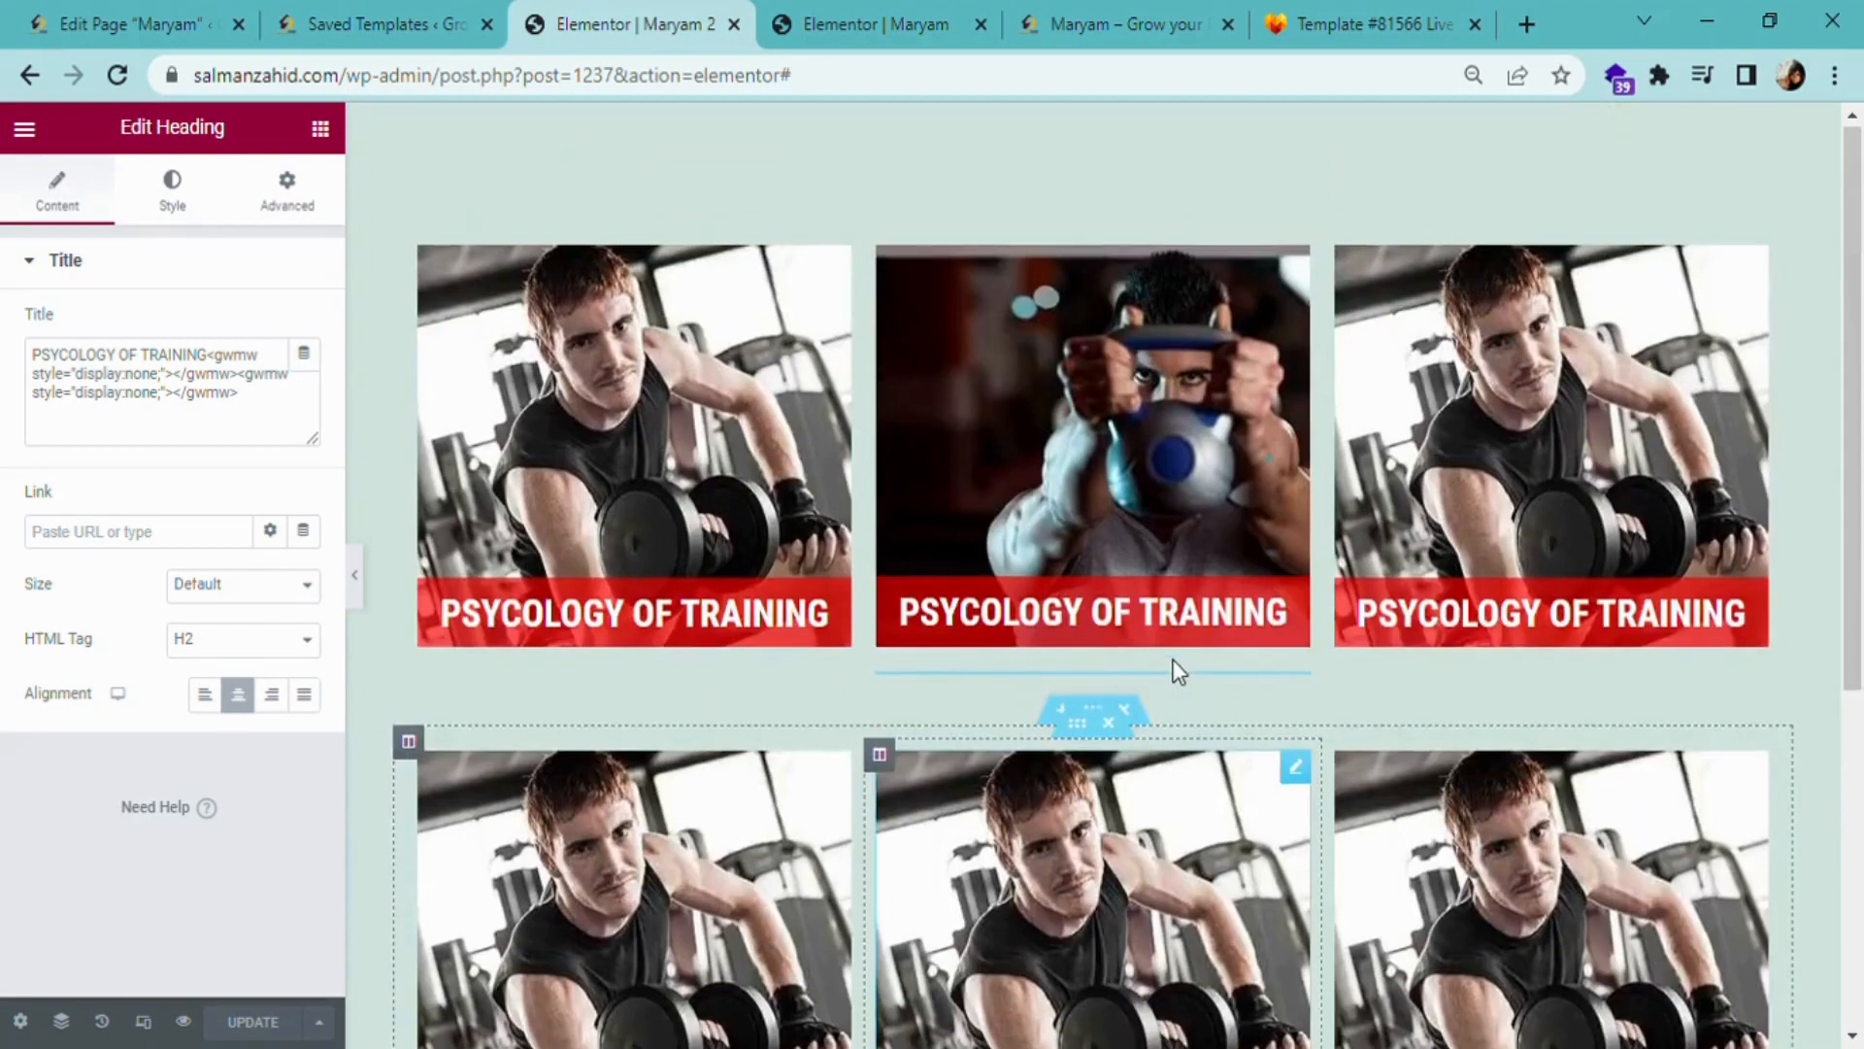
pyautogui.scroll(-5, 1172, 666)
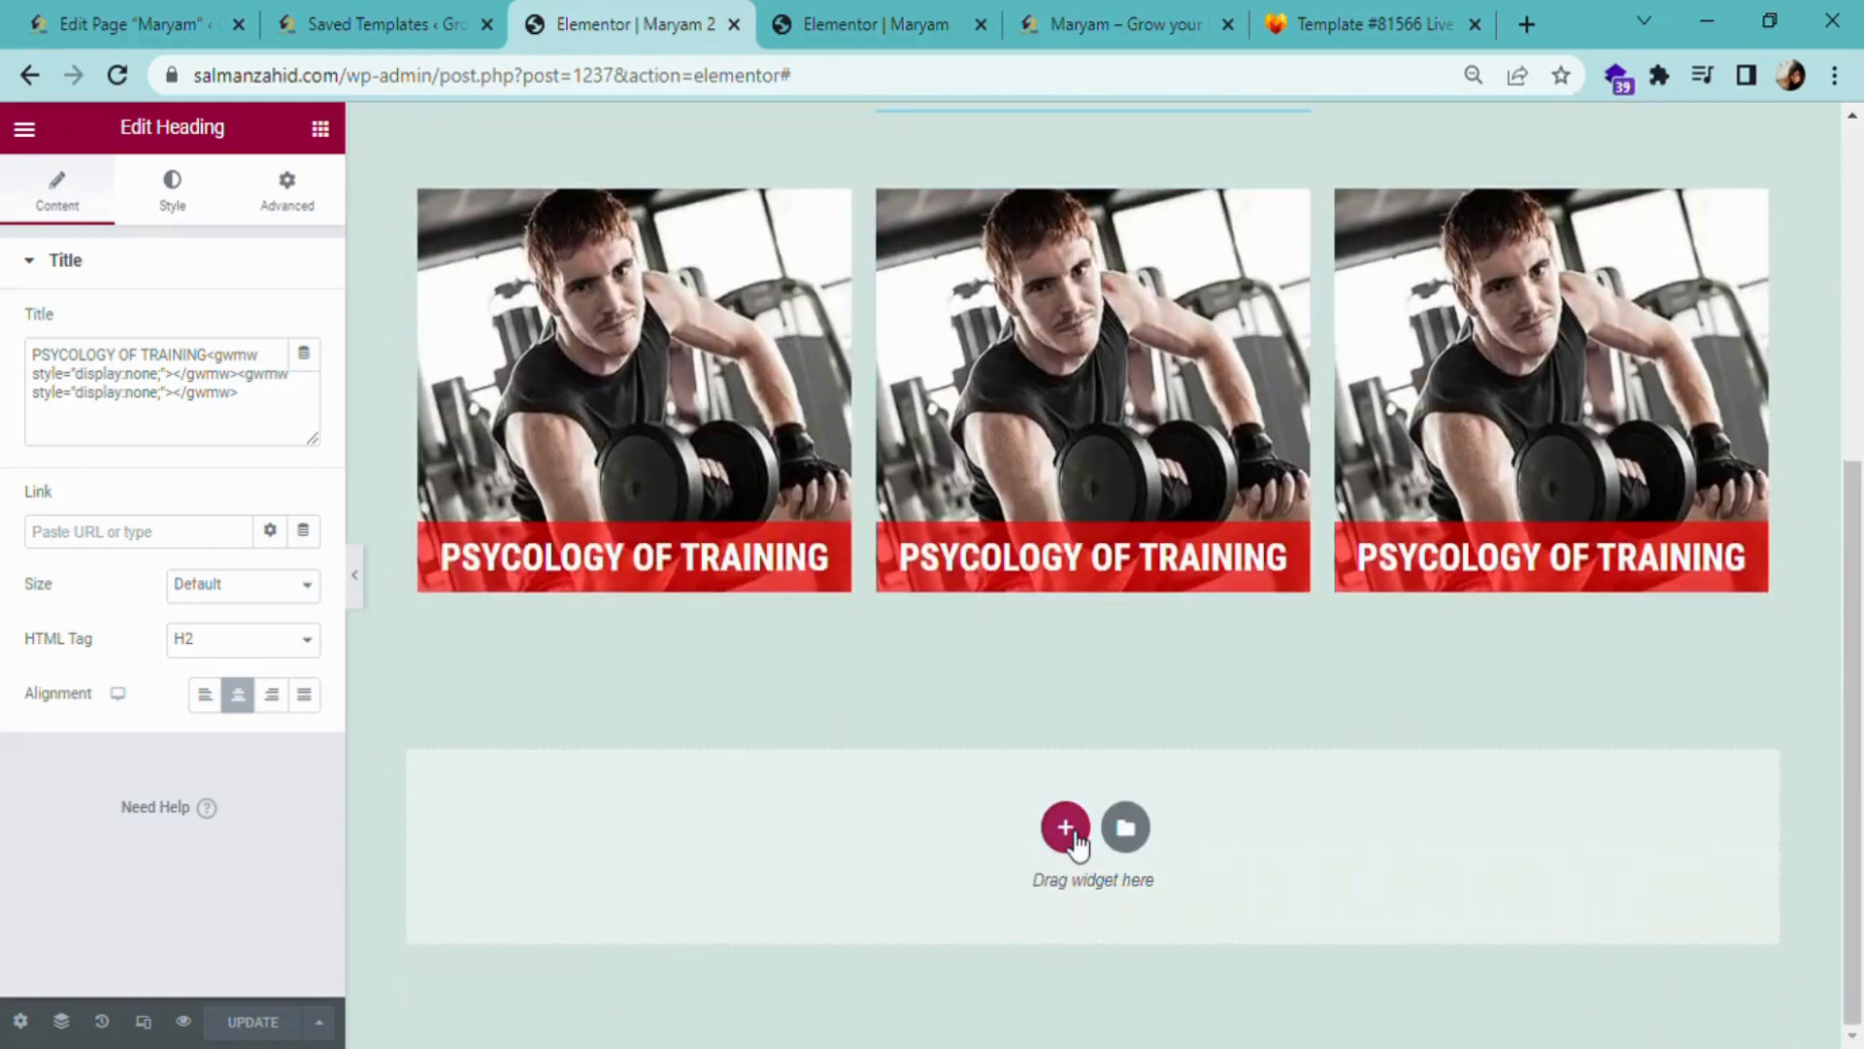
pyautogui.scroll(5, 1298, 727)
pyautogui.scroll(-5, 1298, 720)
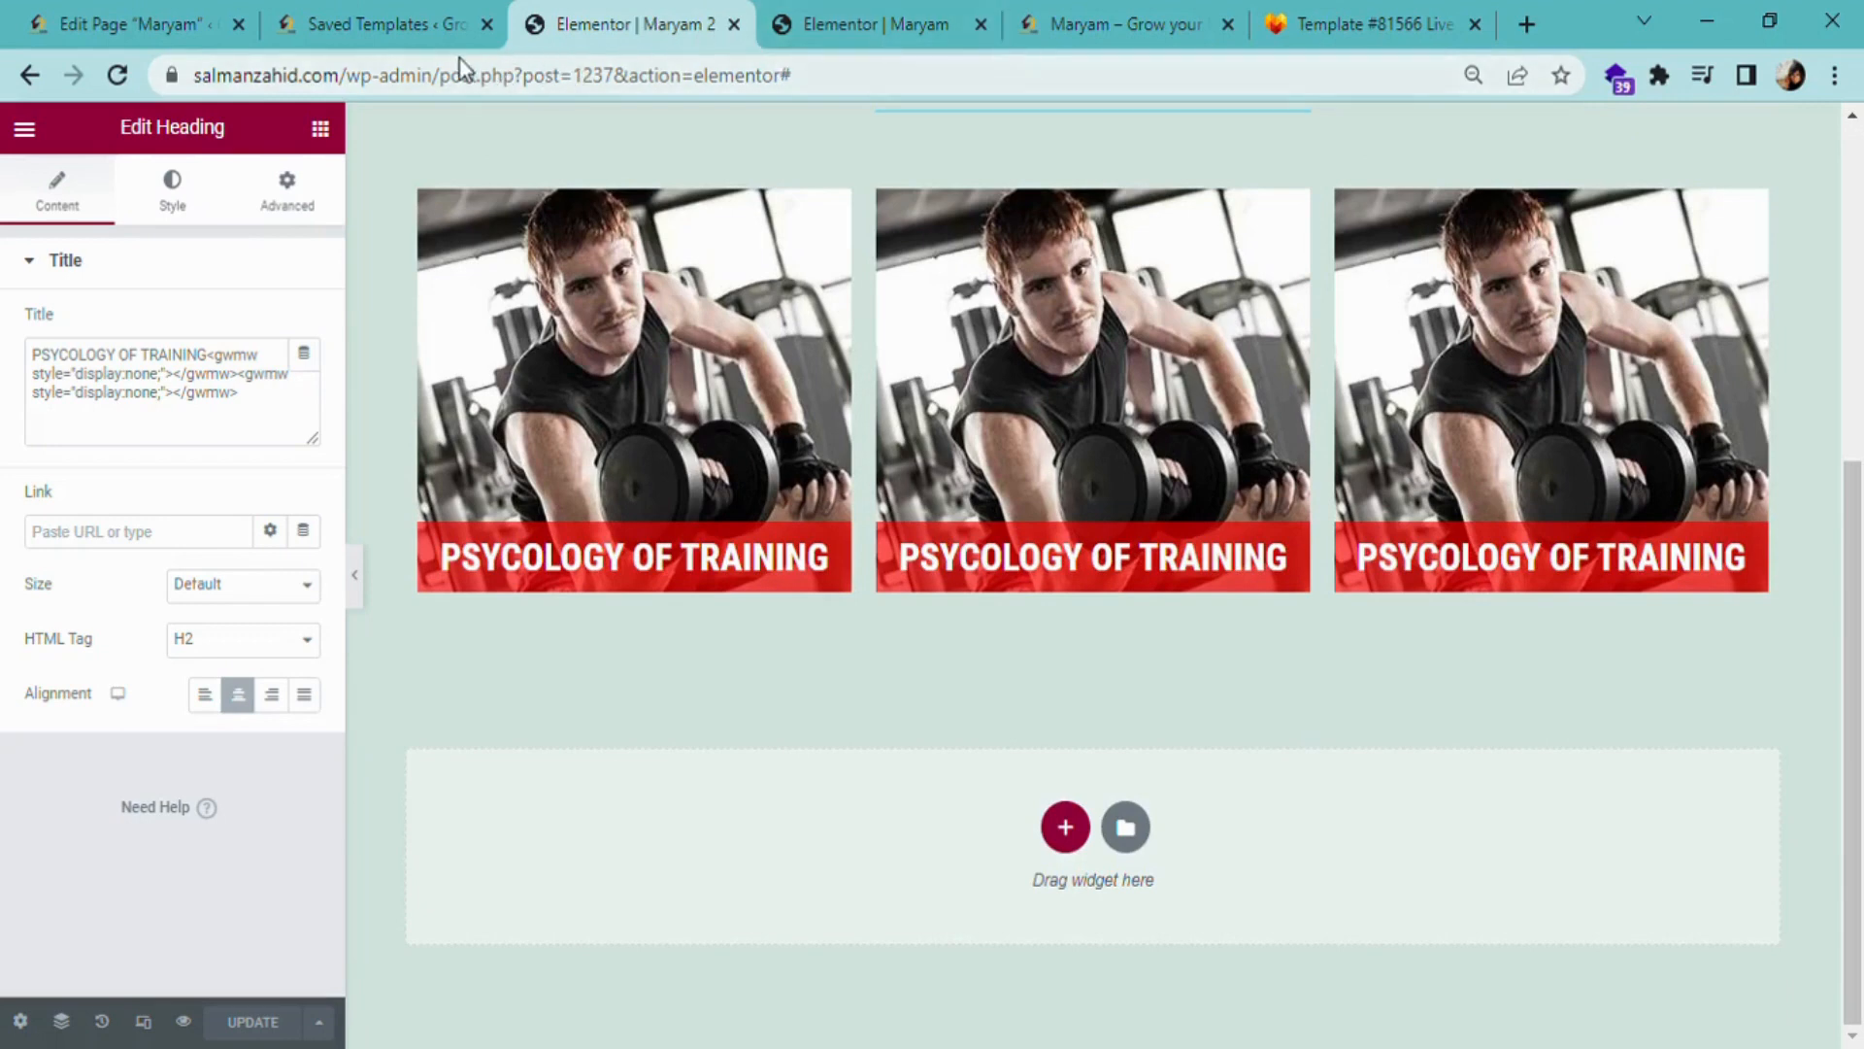
# - Open the WordPress pages list in a new browser tab, closing the saved templates one, and start a new page
pyautogui.click(131, 8)
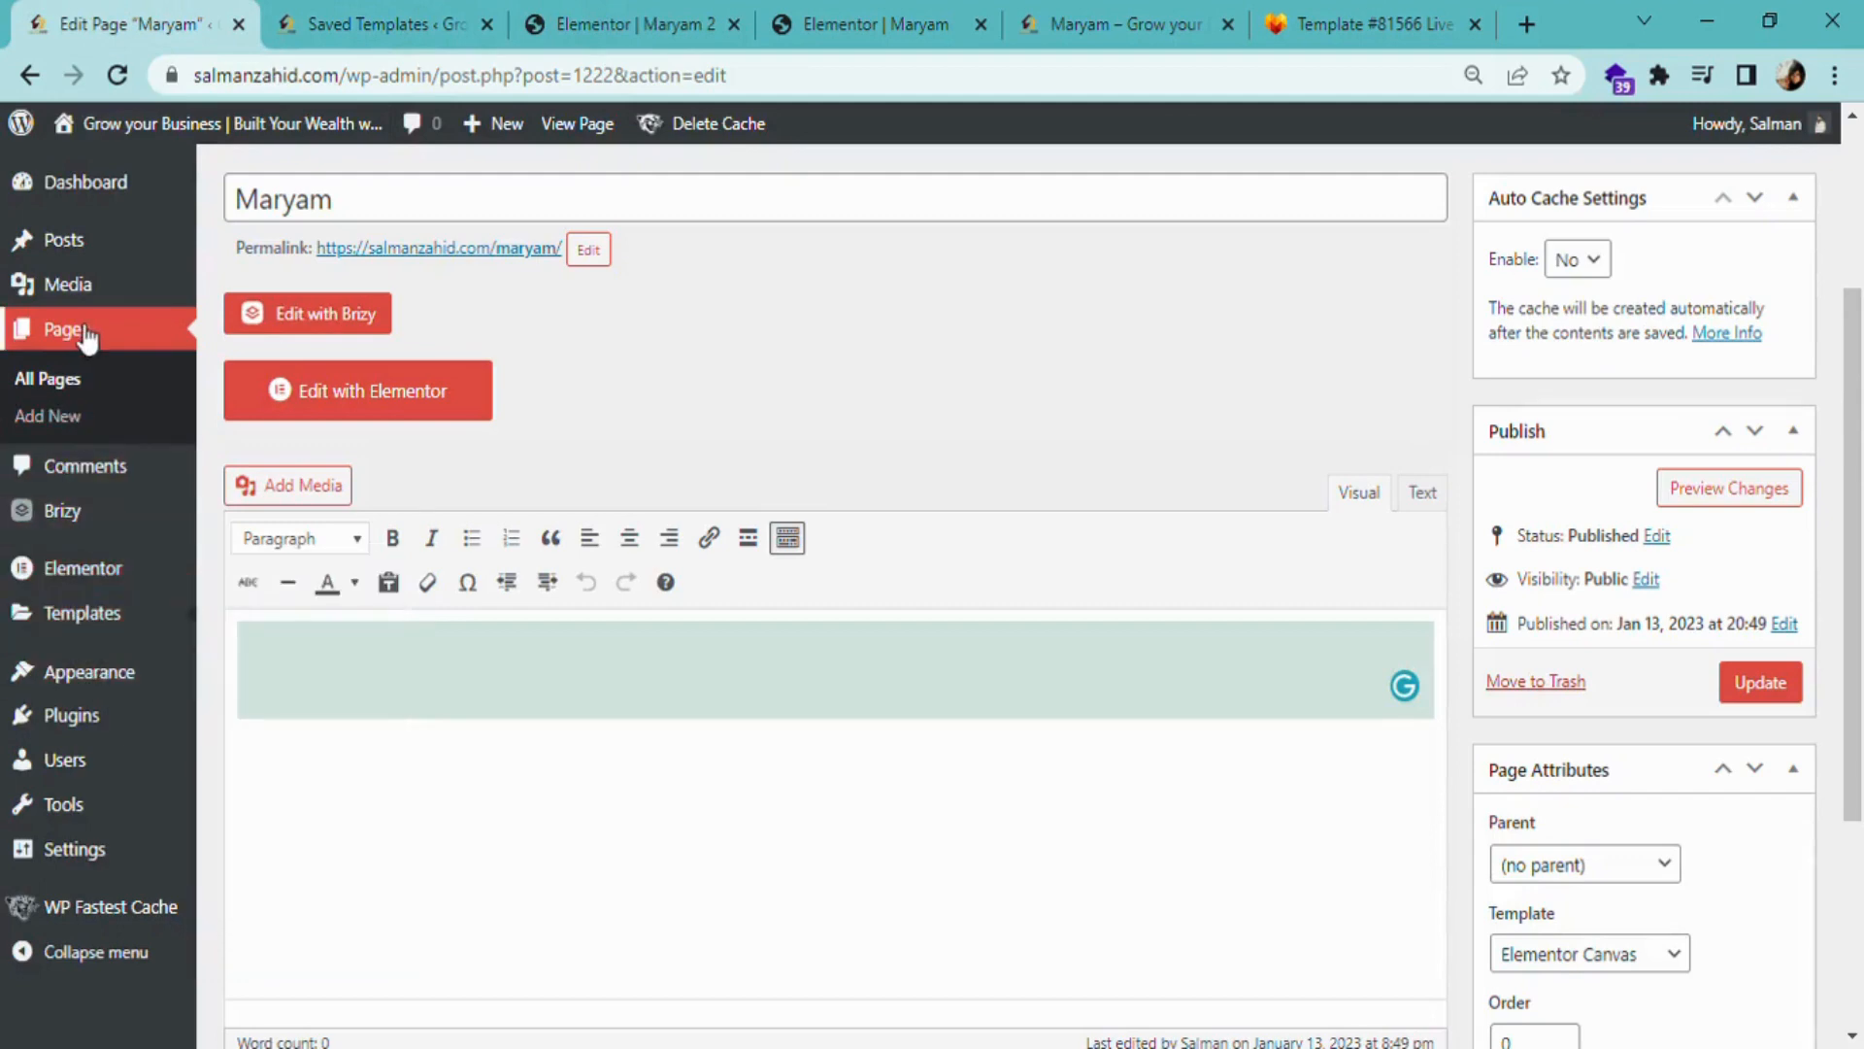
pyautogui.middleClick(112, 359)
pyautogui.click(328, 20)
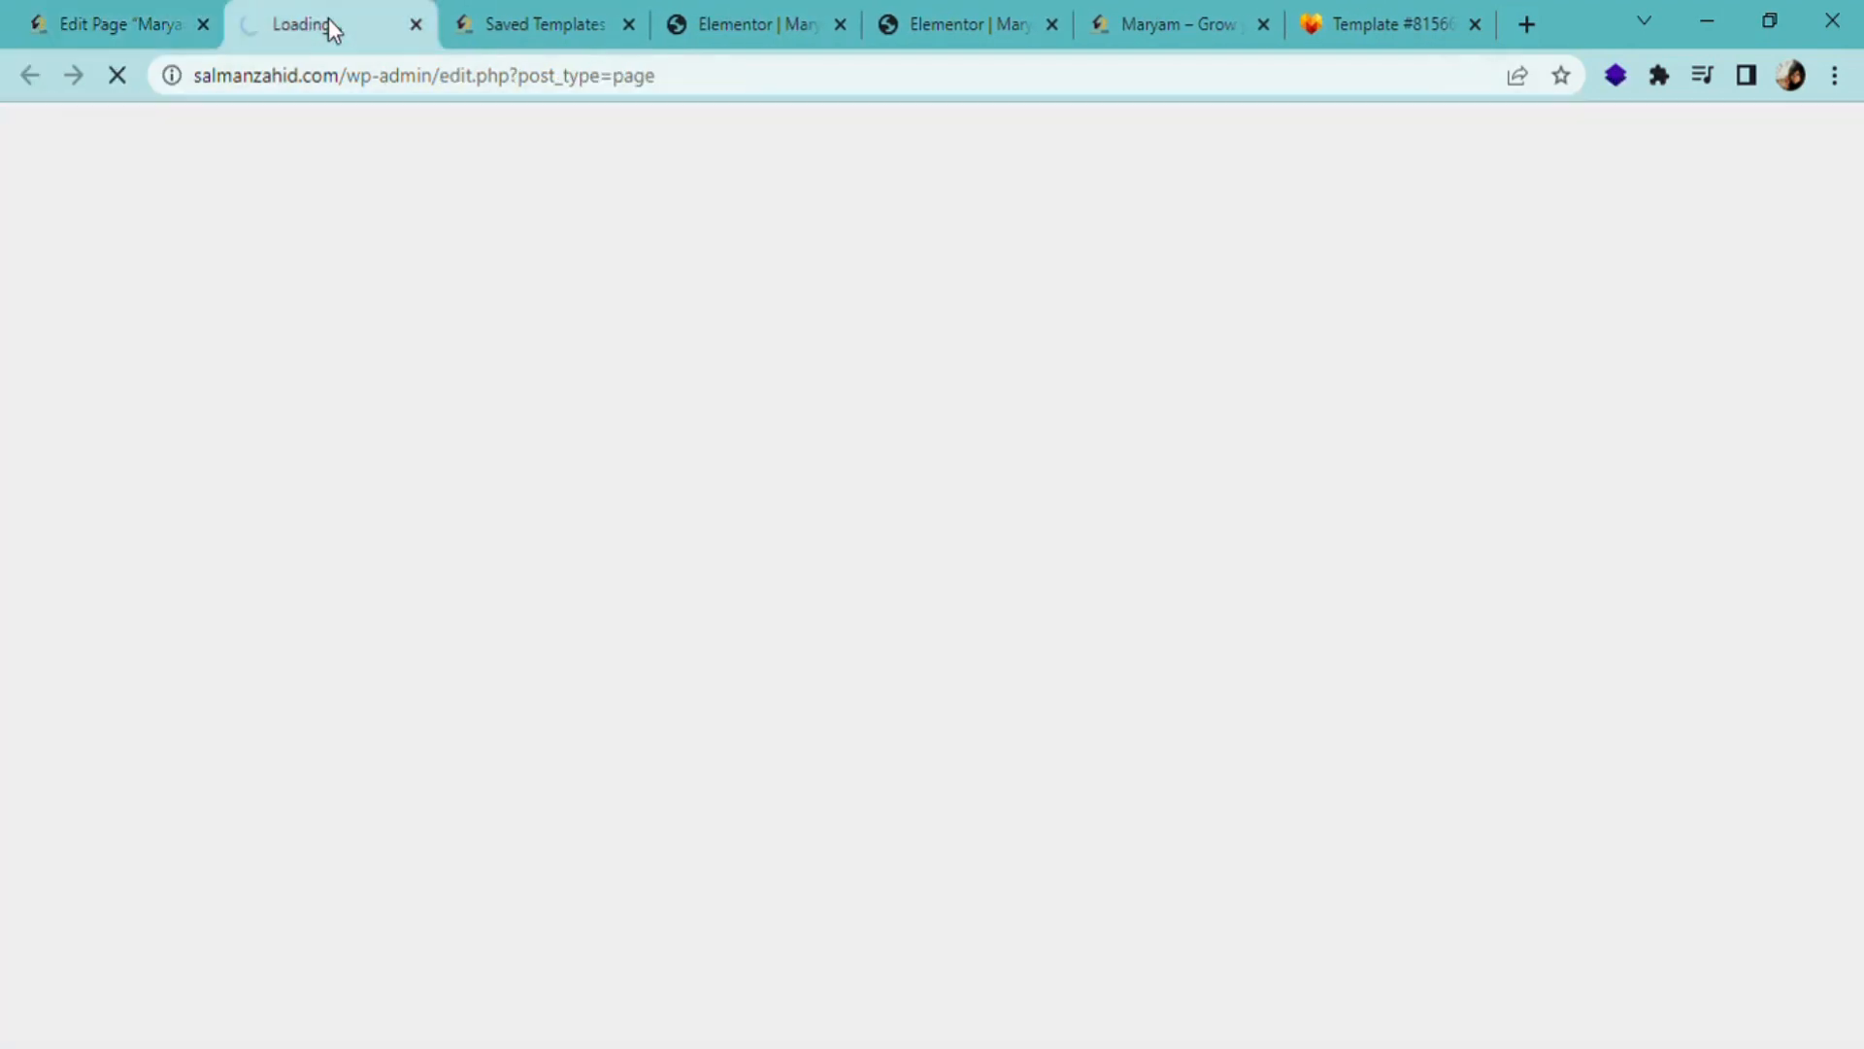
pyautogui.click(629, 24)
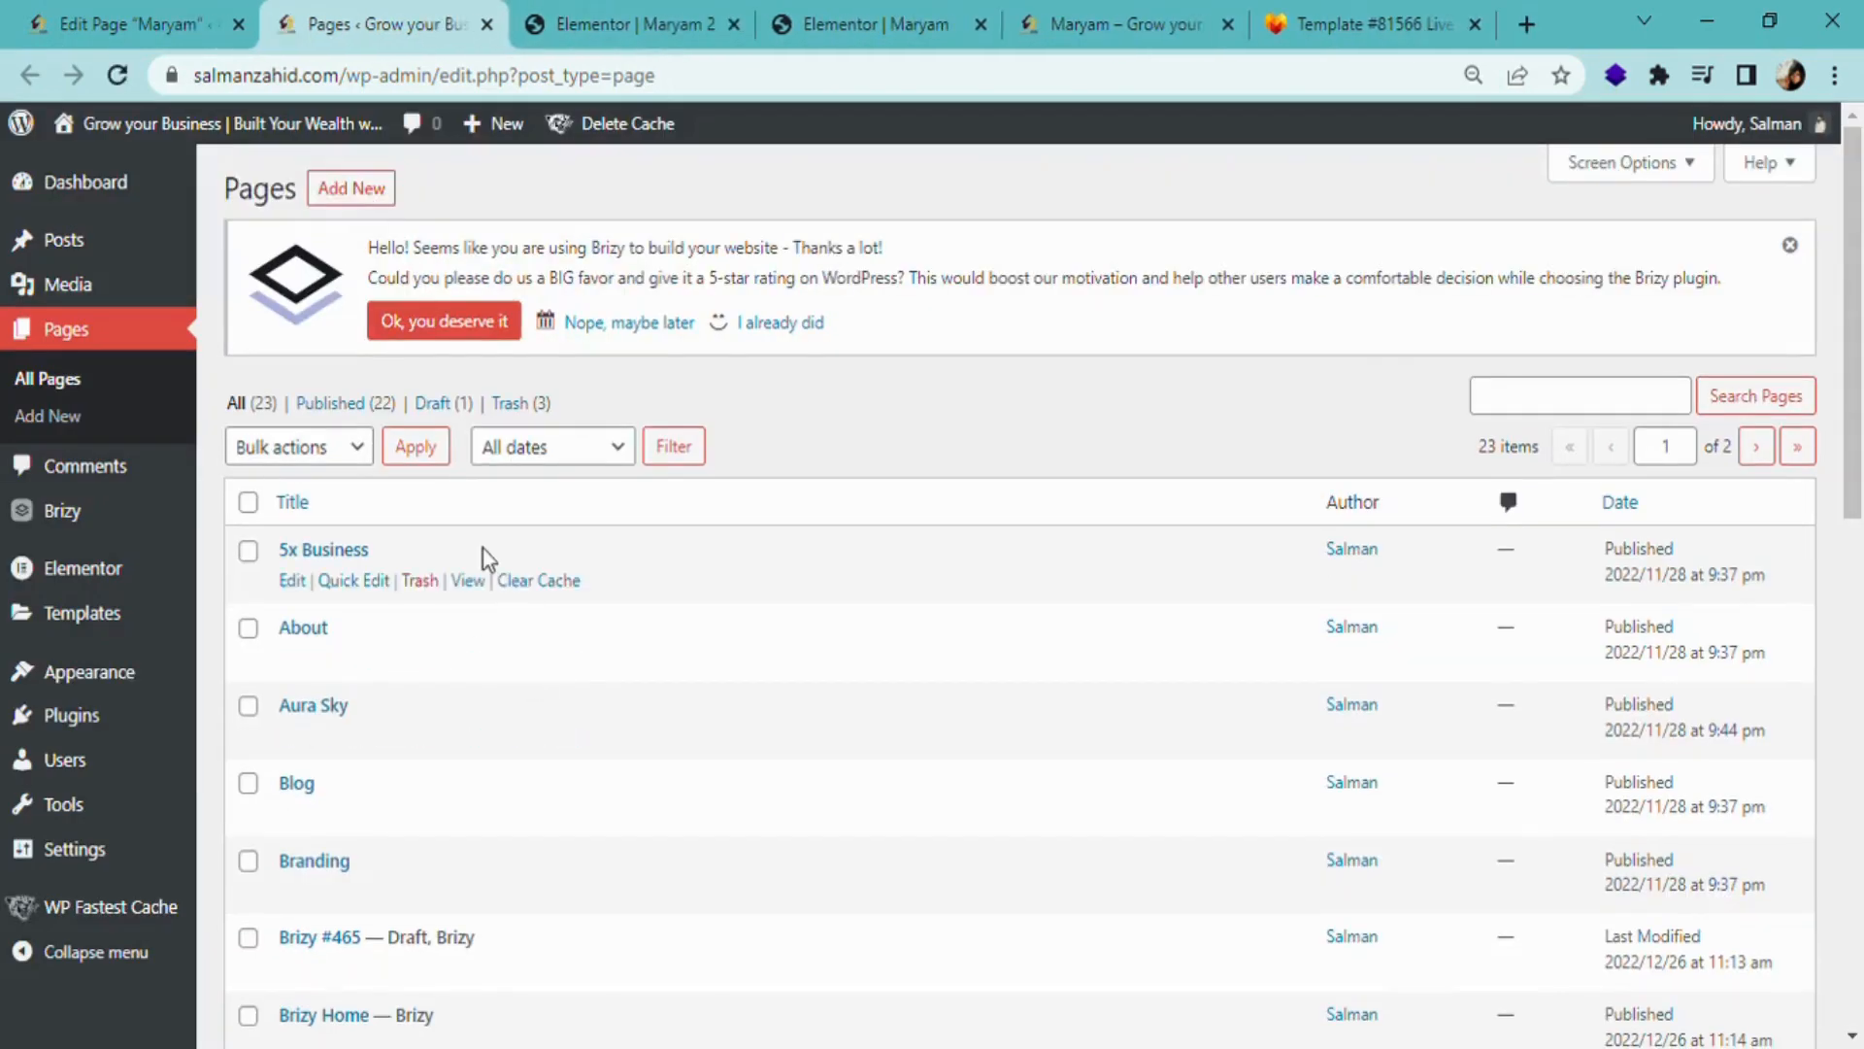
pyautogui.click(381, 192)
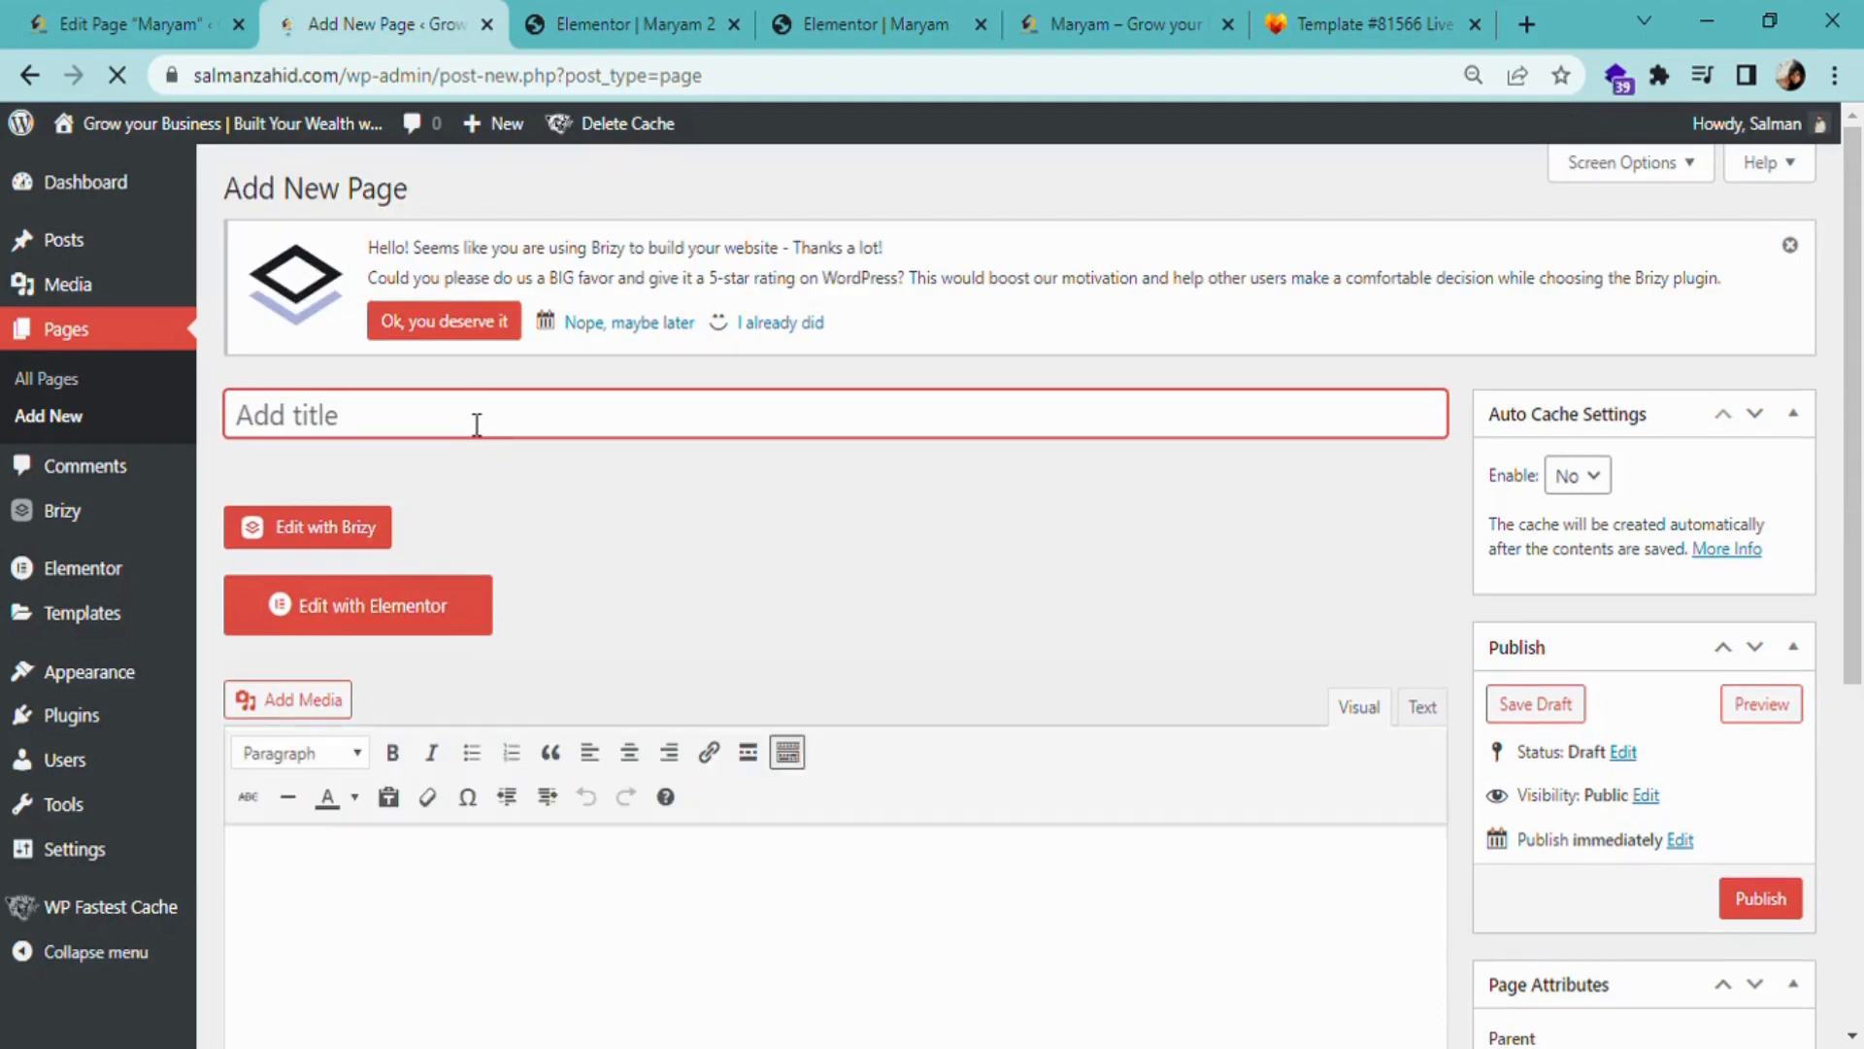
# - Title the new page with the name shared by the existing pages, in capitals, followed by the number 3
pyautogui.write('mARYA')
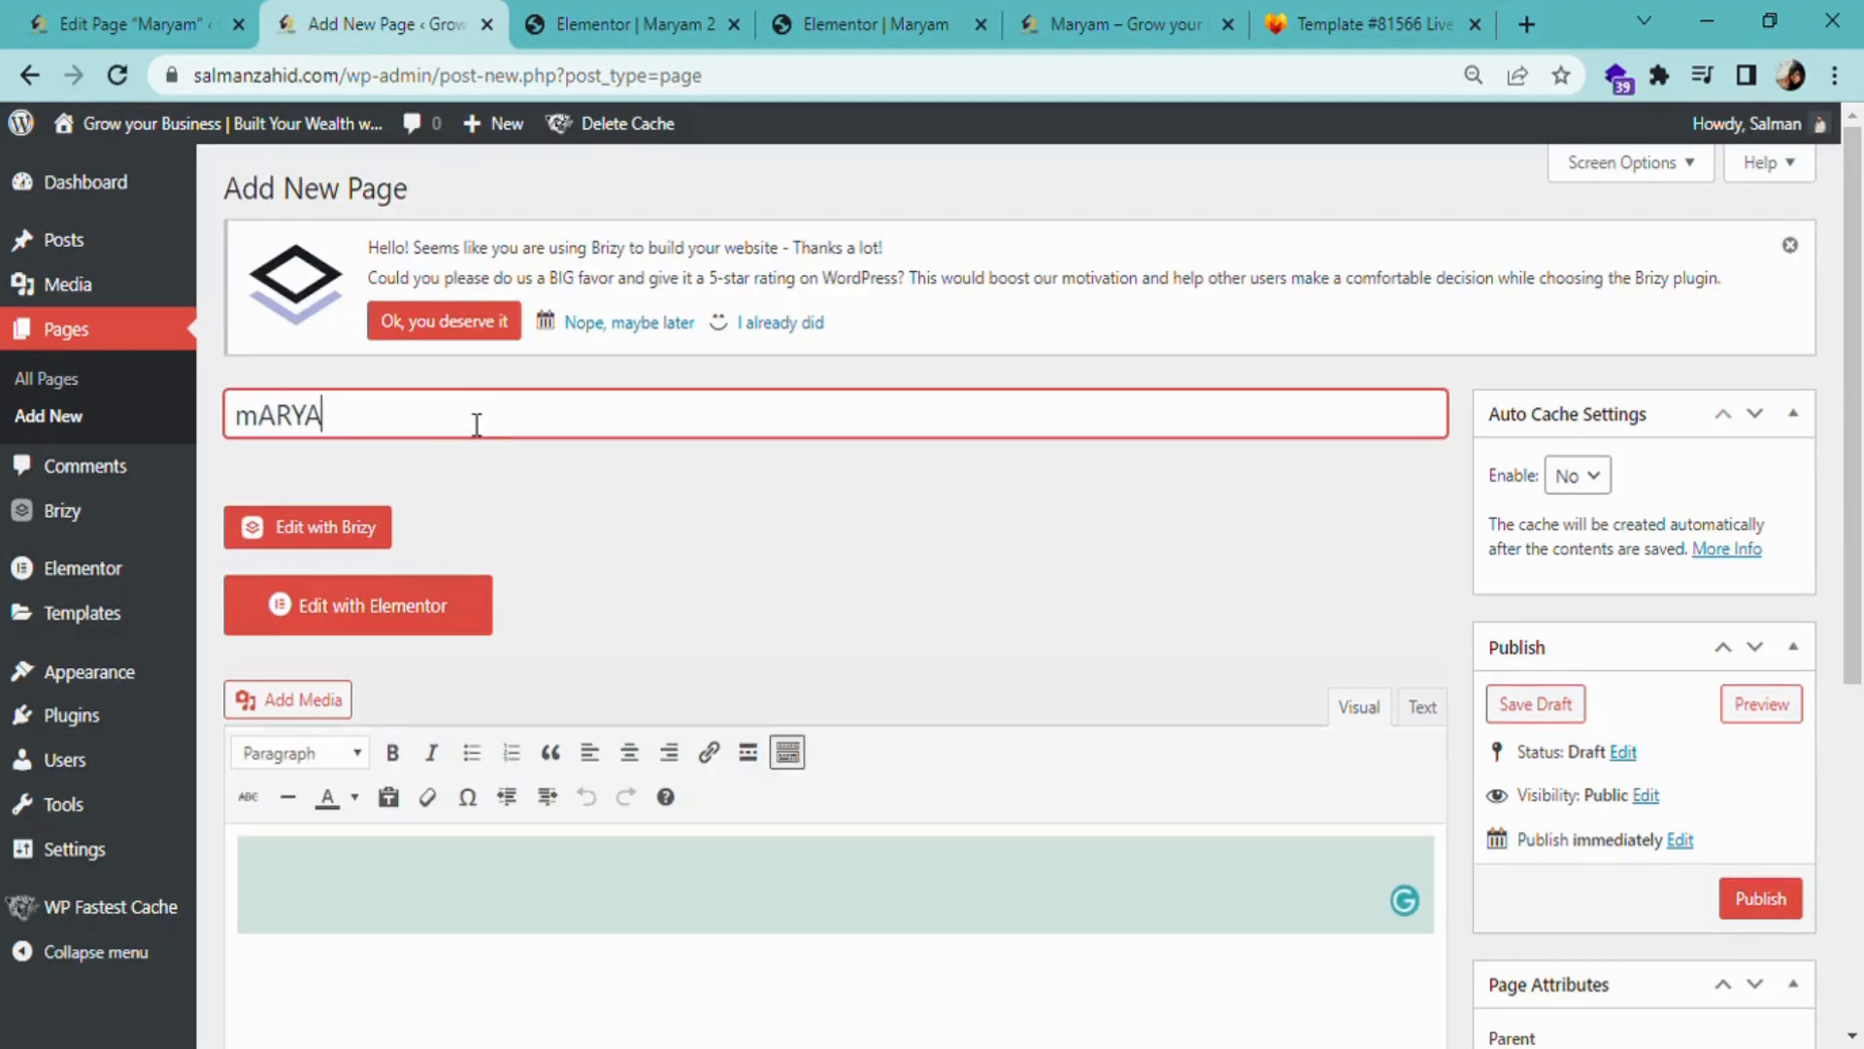
pyautogui.press('BackSpace')
pyautogui.press('BackSpace')
pyautogui.press('BackSpace')
pyautogui.write('m')
pyautogui.press('BackSpace')
pyautogui.write('MARYAM')
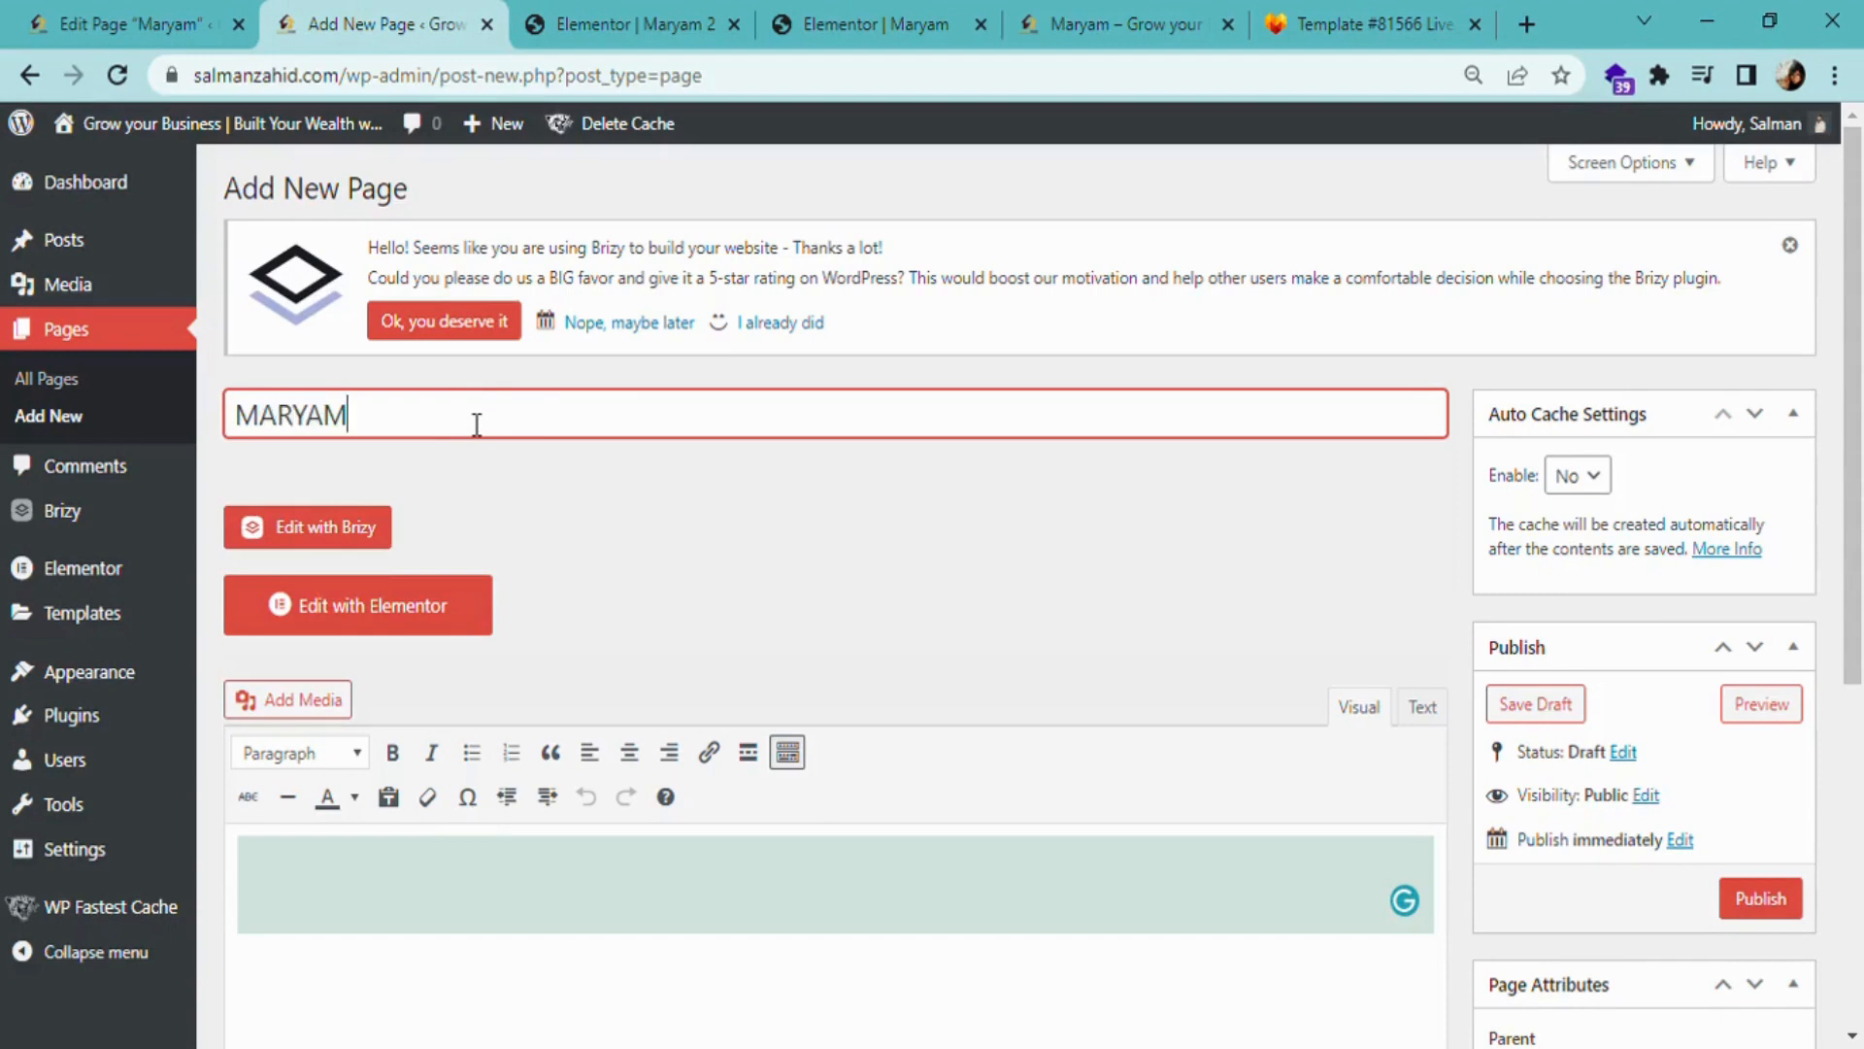
pyautogui.write(' 3')
# - Set the new page's template to Elementor Canvas and publish the page
pyautogui.scroll(-3, 1341, 845)
pyautogui.scroll(-3, 1704, 806)
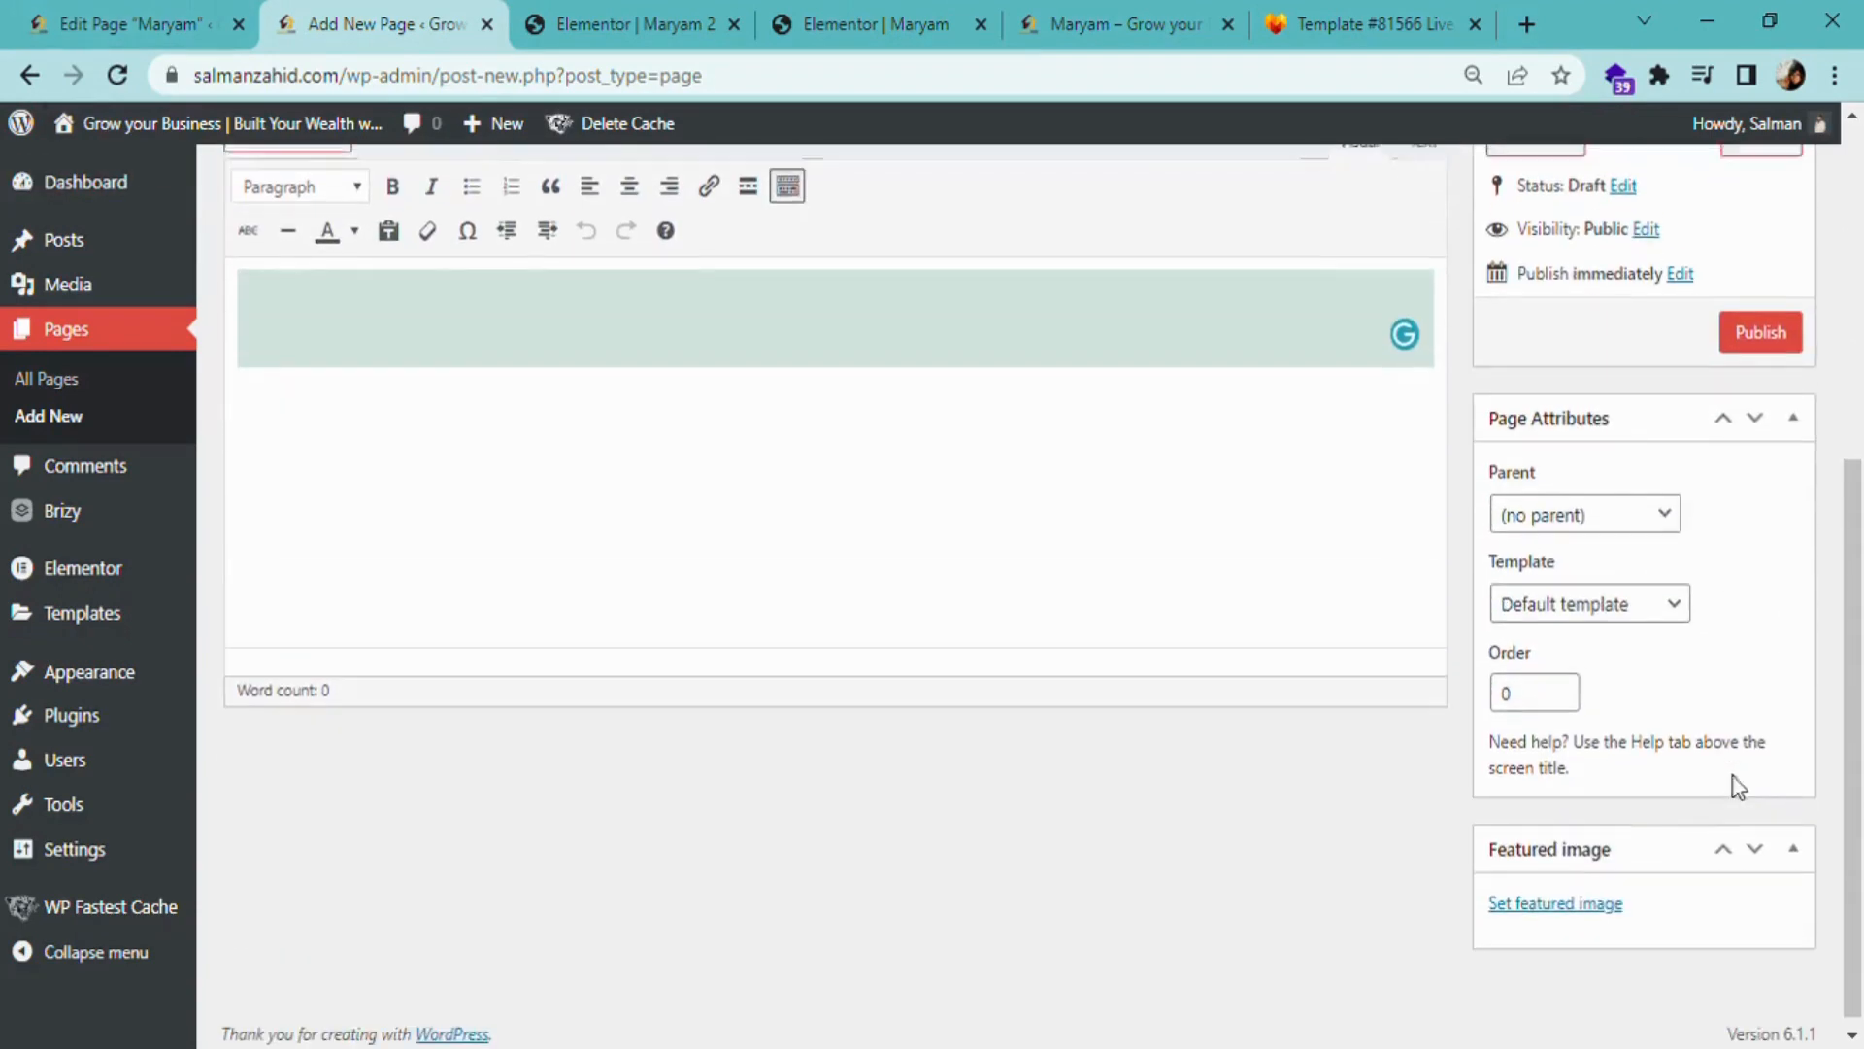
pyautogui.click(1673, 608)
pyautogui.click(1657, 699)
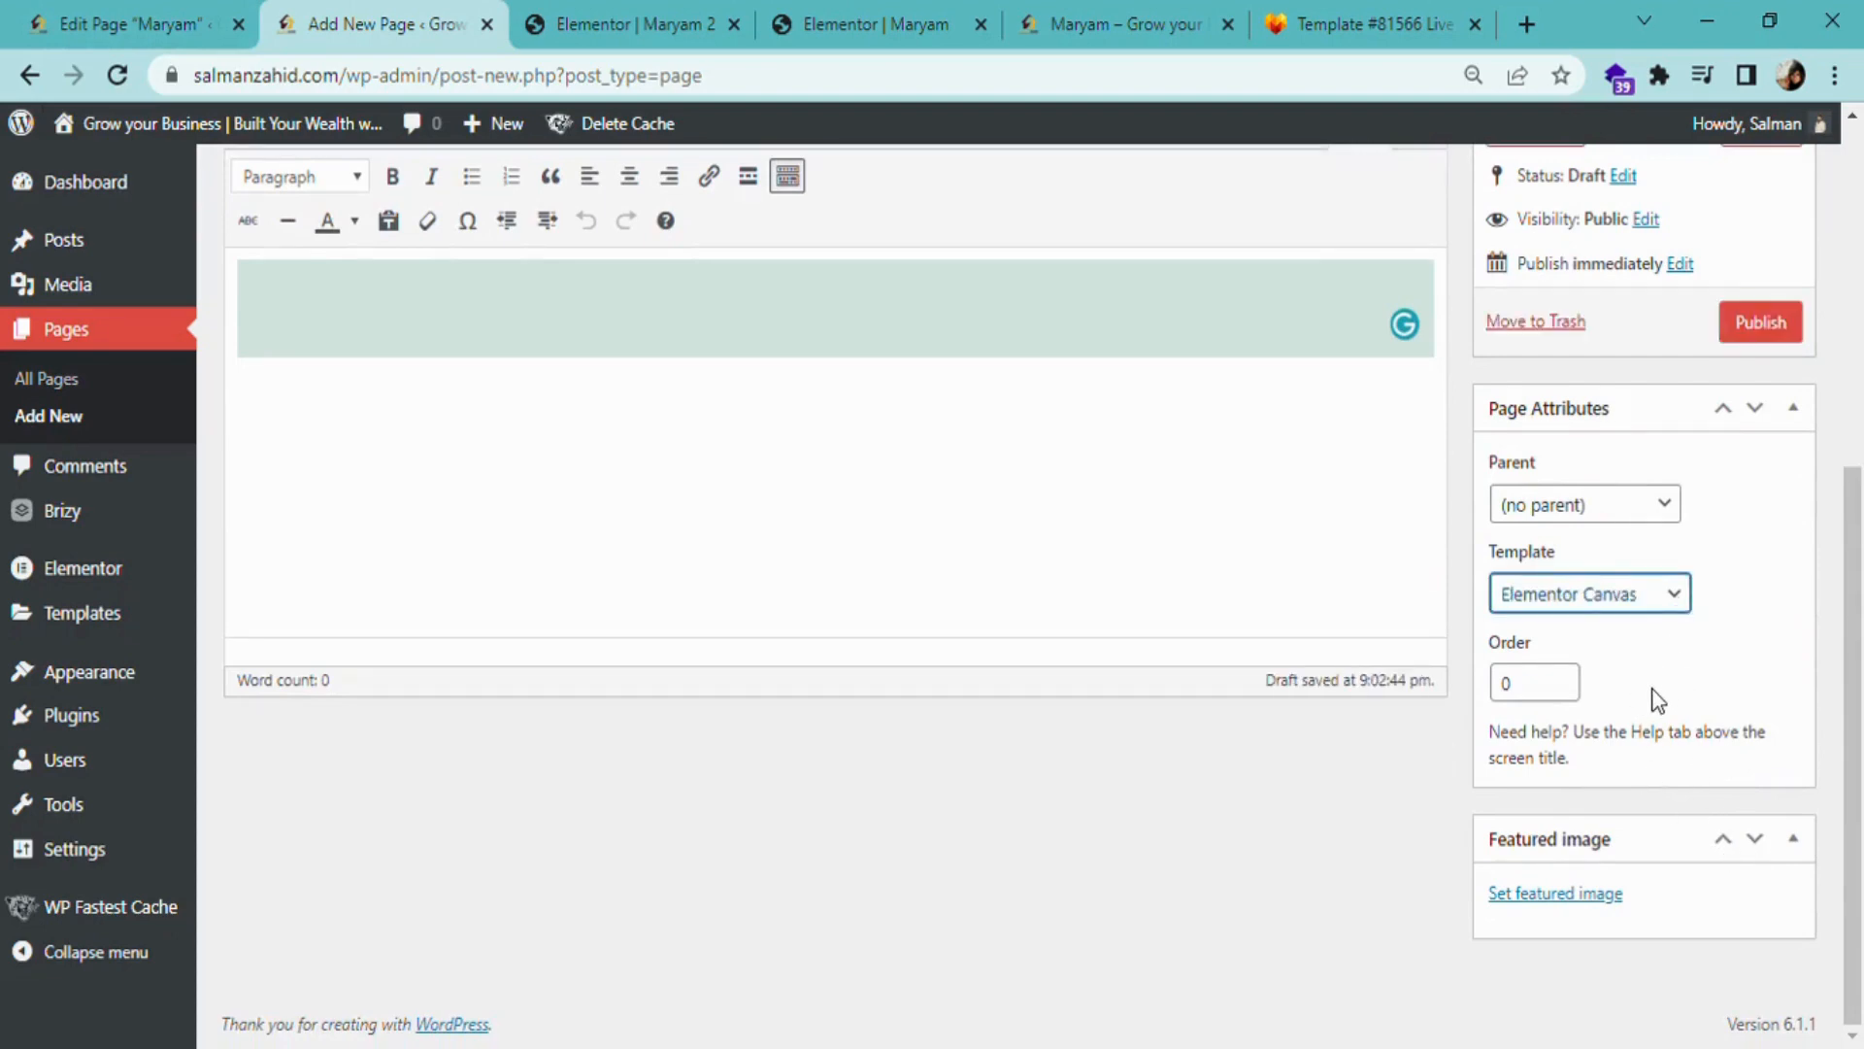
pyautogui.scroll(5, 1655, 699)
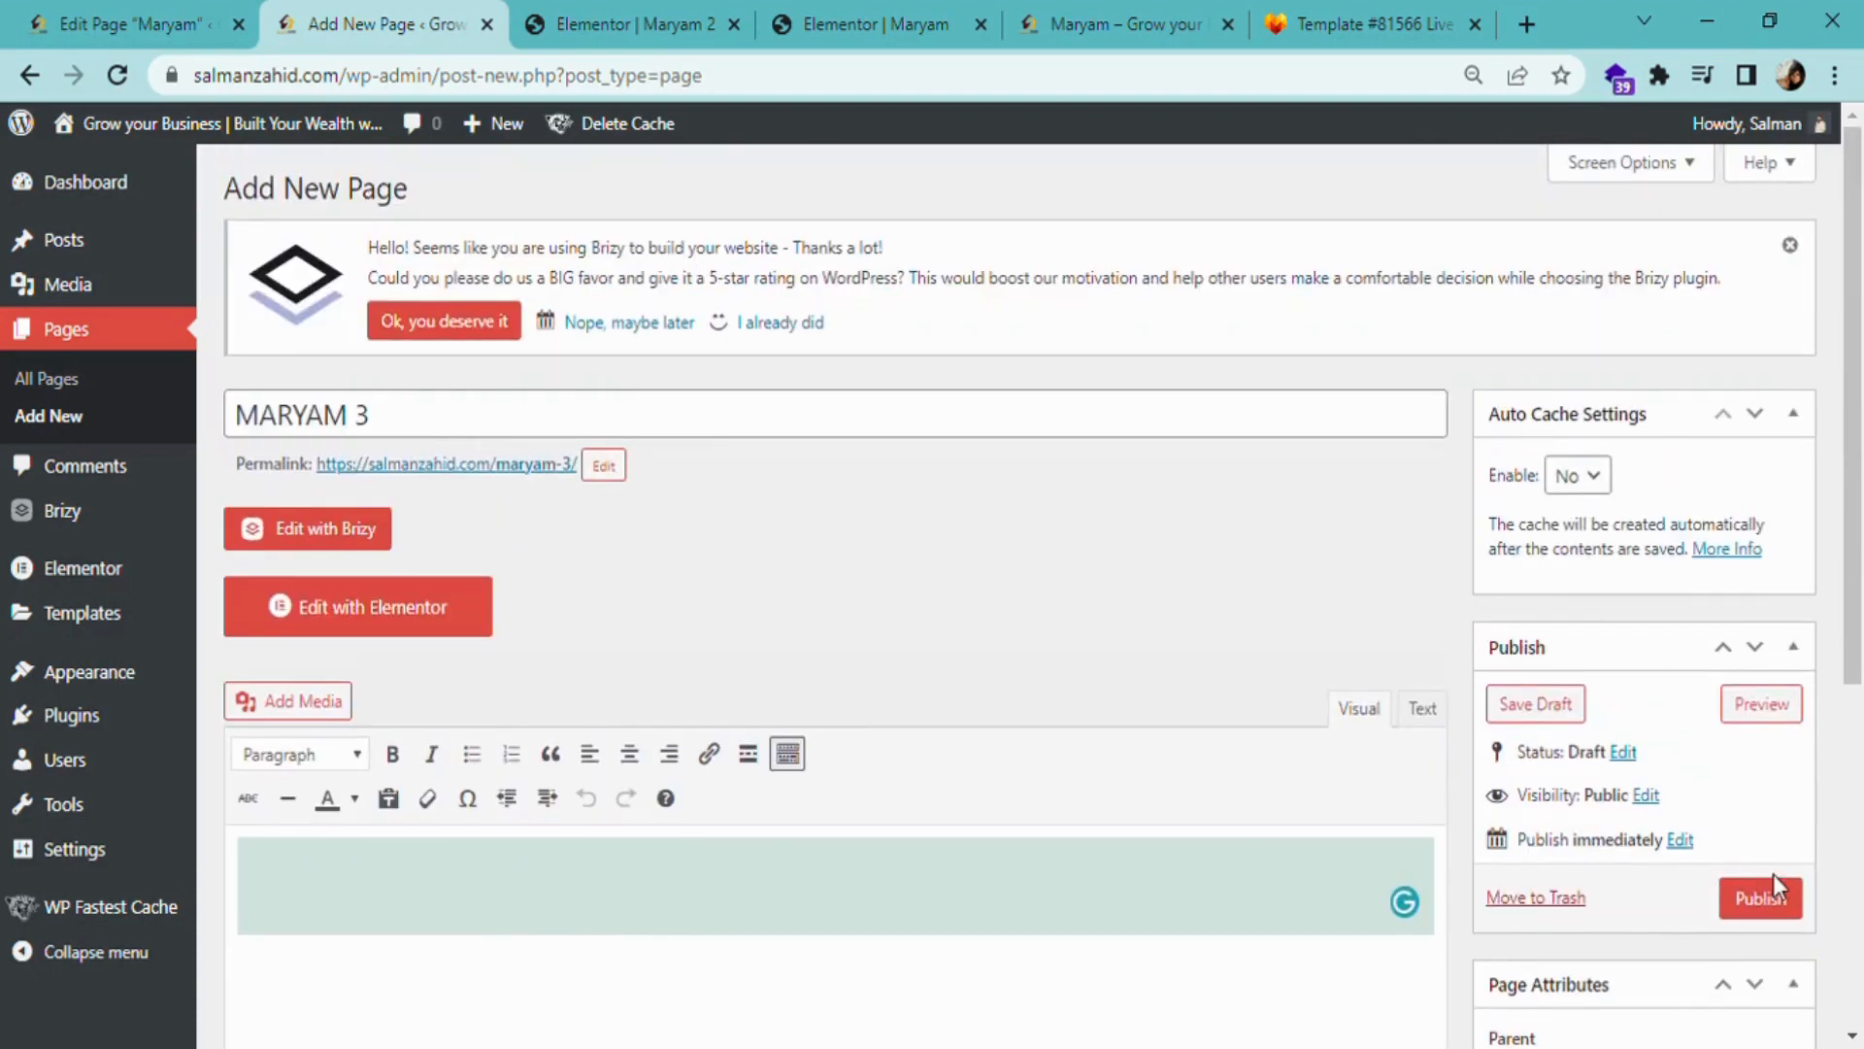
pyautogui.click(1765, 898)
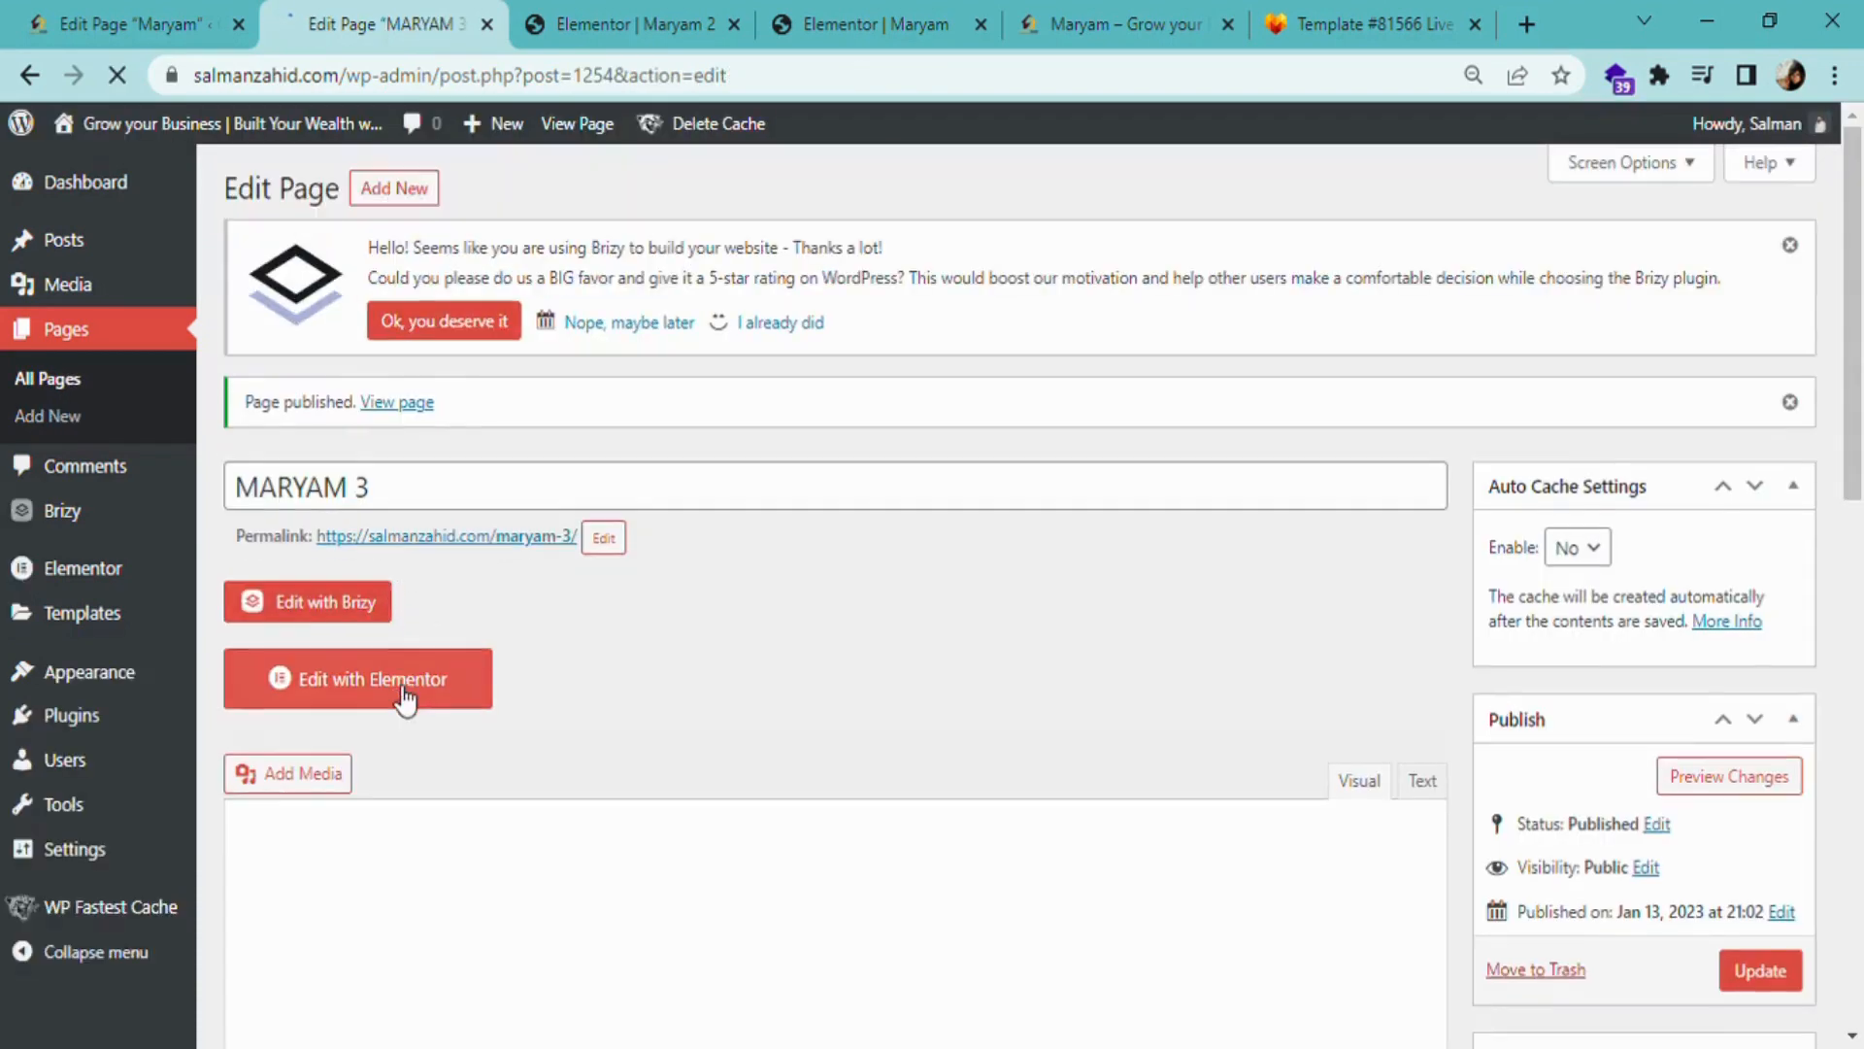
# - Open the published page in the Elementor editor and add a section with a single-column structure
pyautogui.click(371, 682)
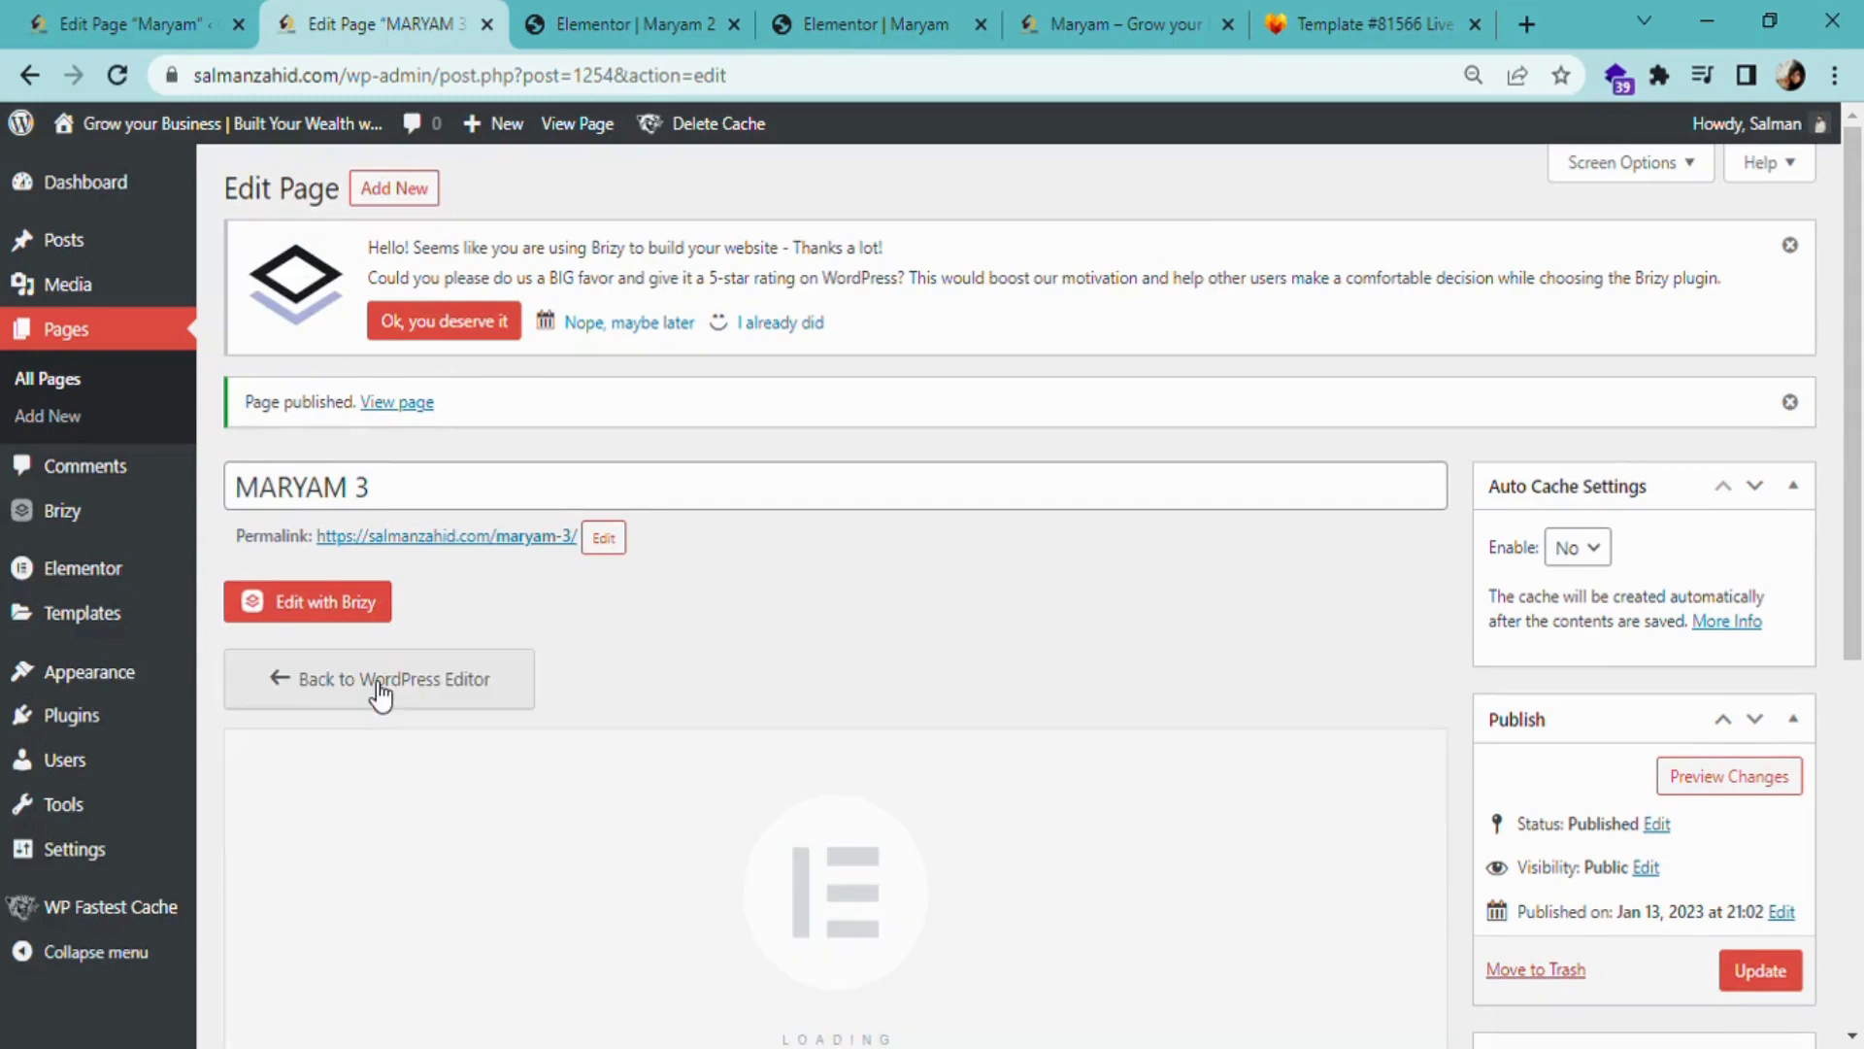
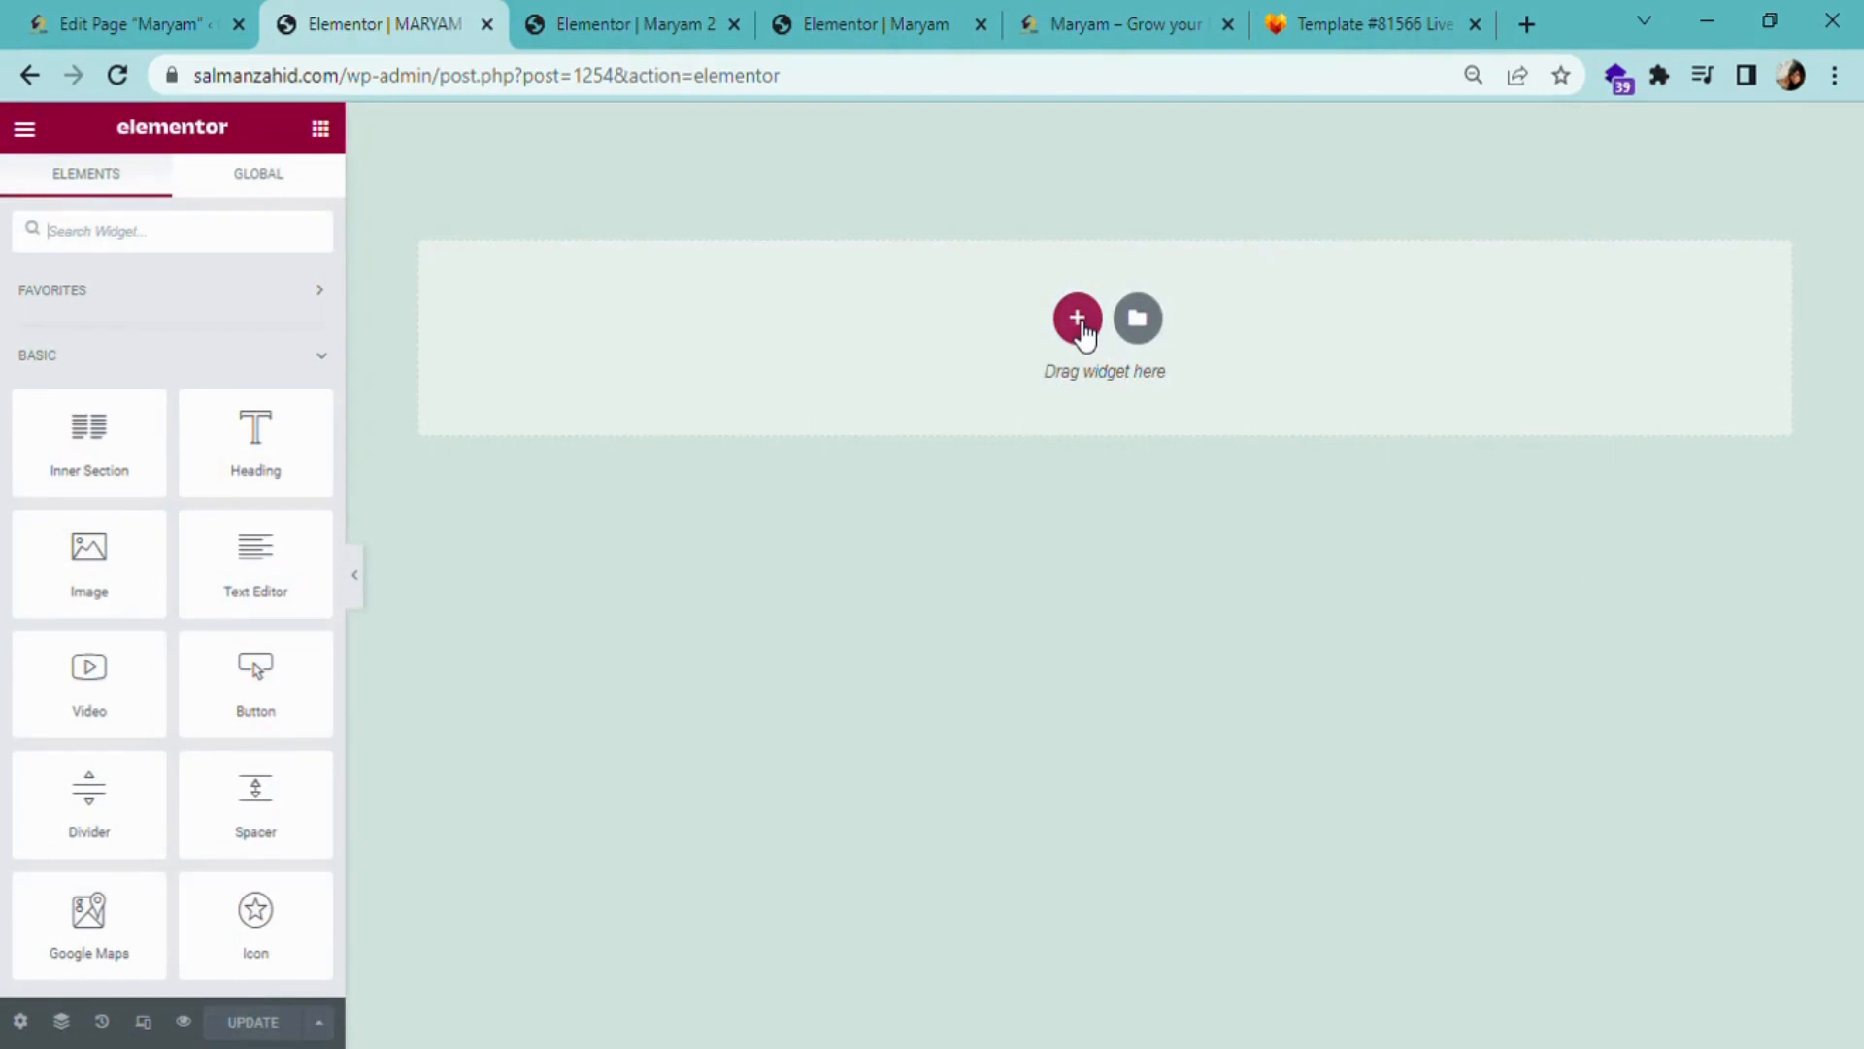
pyautogui.click(1079, 320)
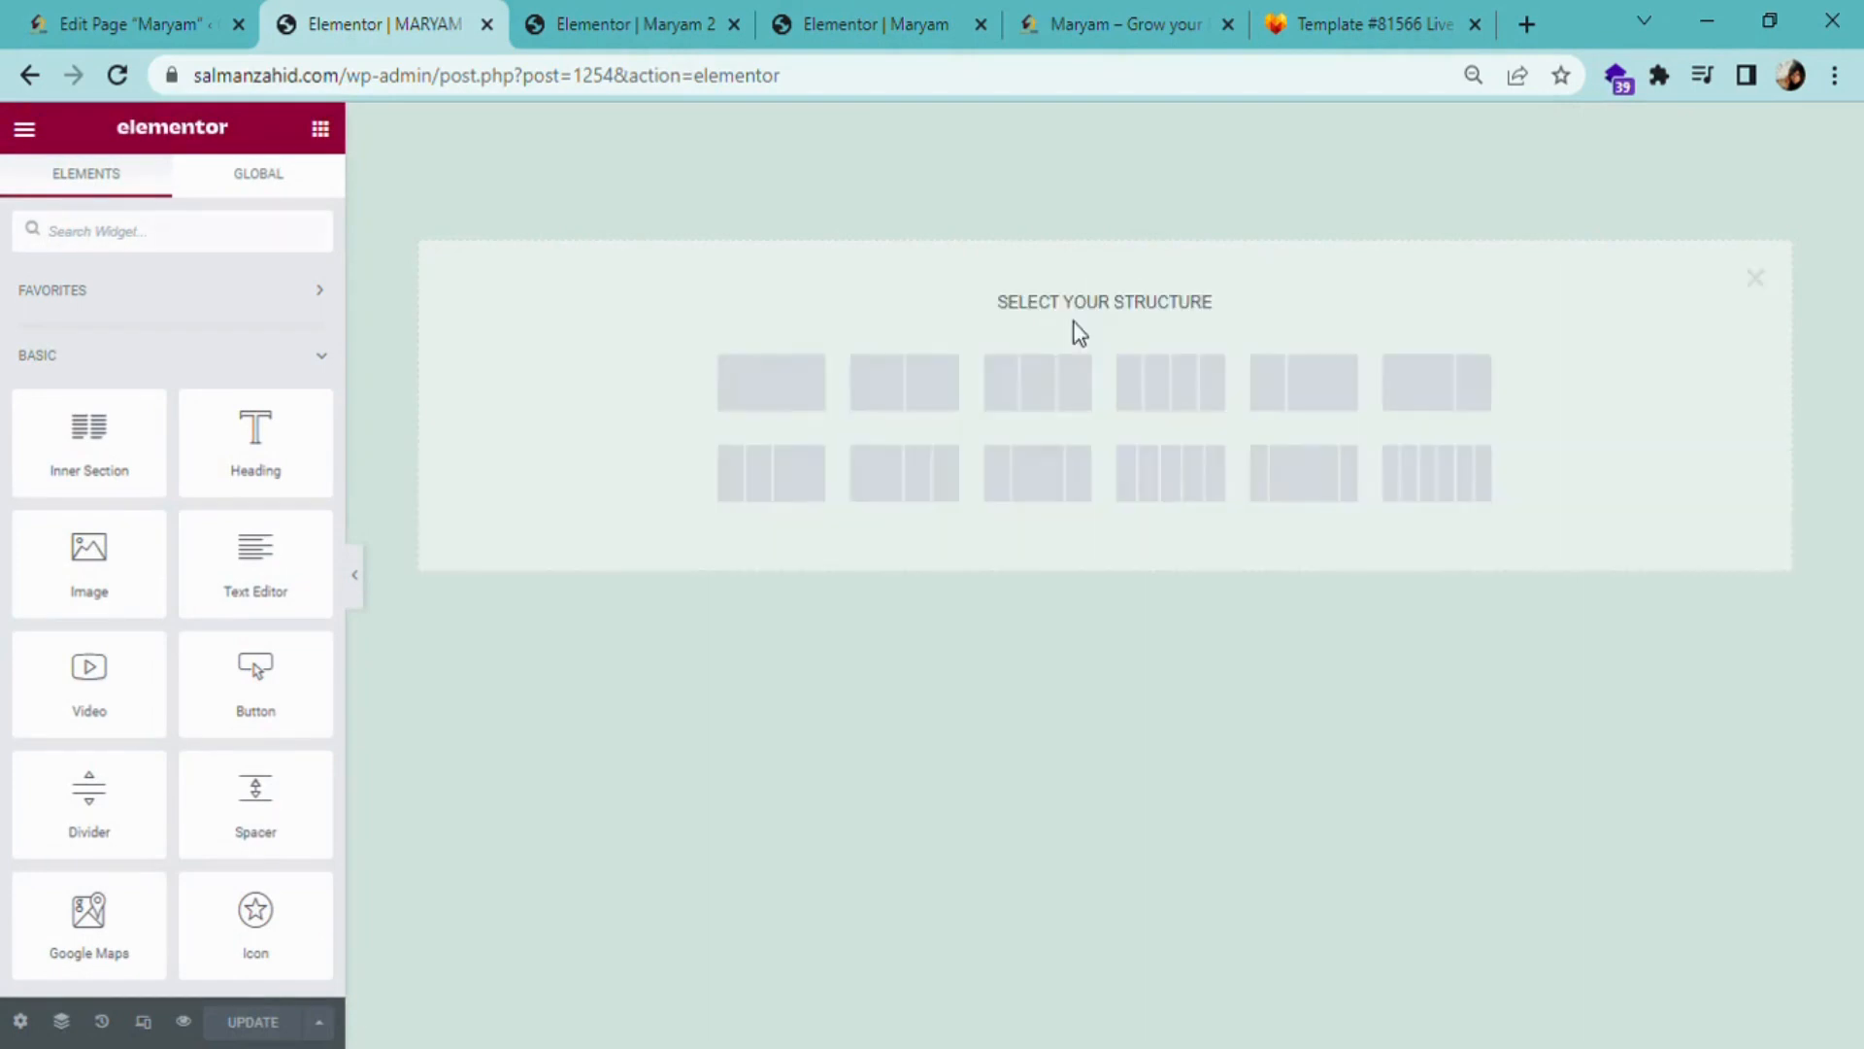
pyautogui.click(814, 396)
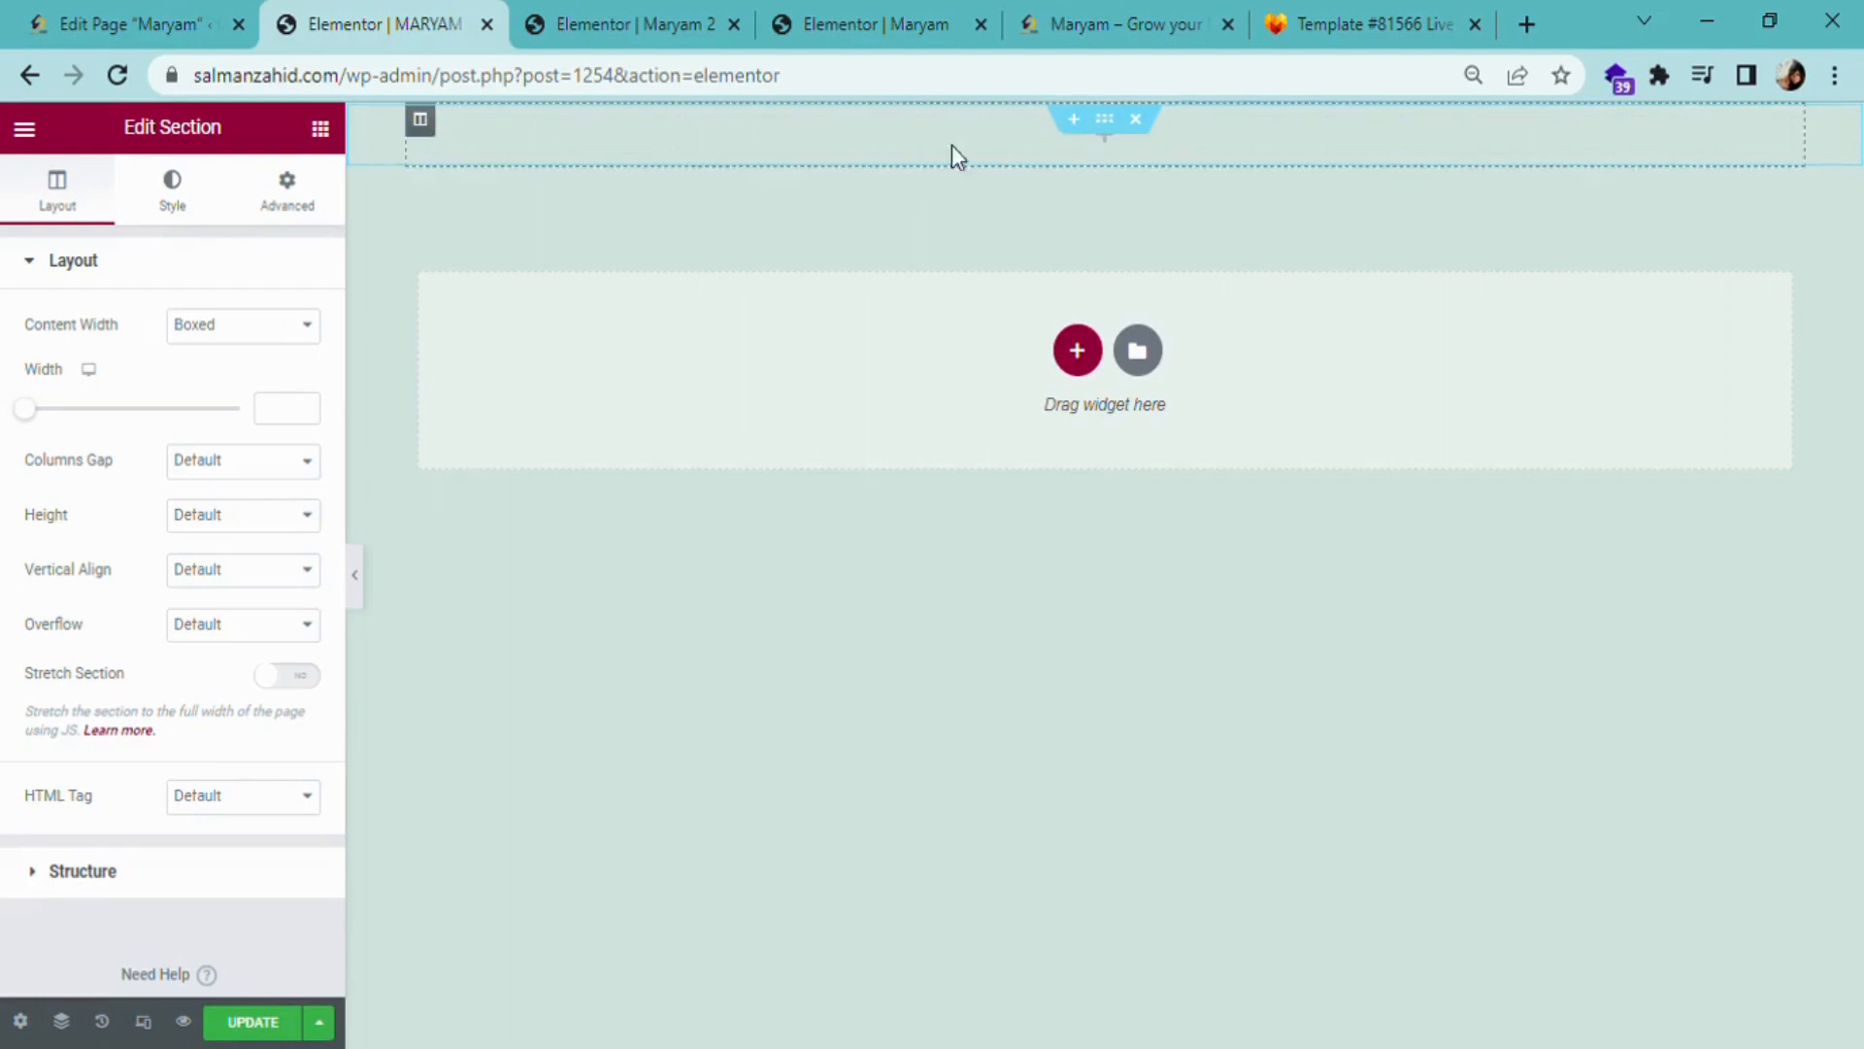
# - Unlink the new section's margin values and set its top margin to 50 px
pyautogui.click(303, 208)
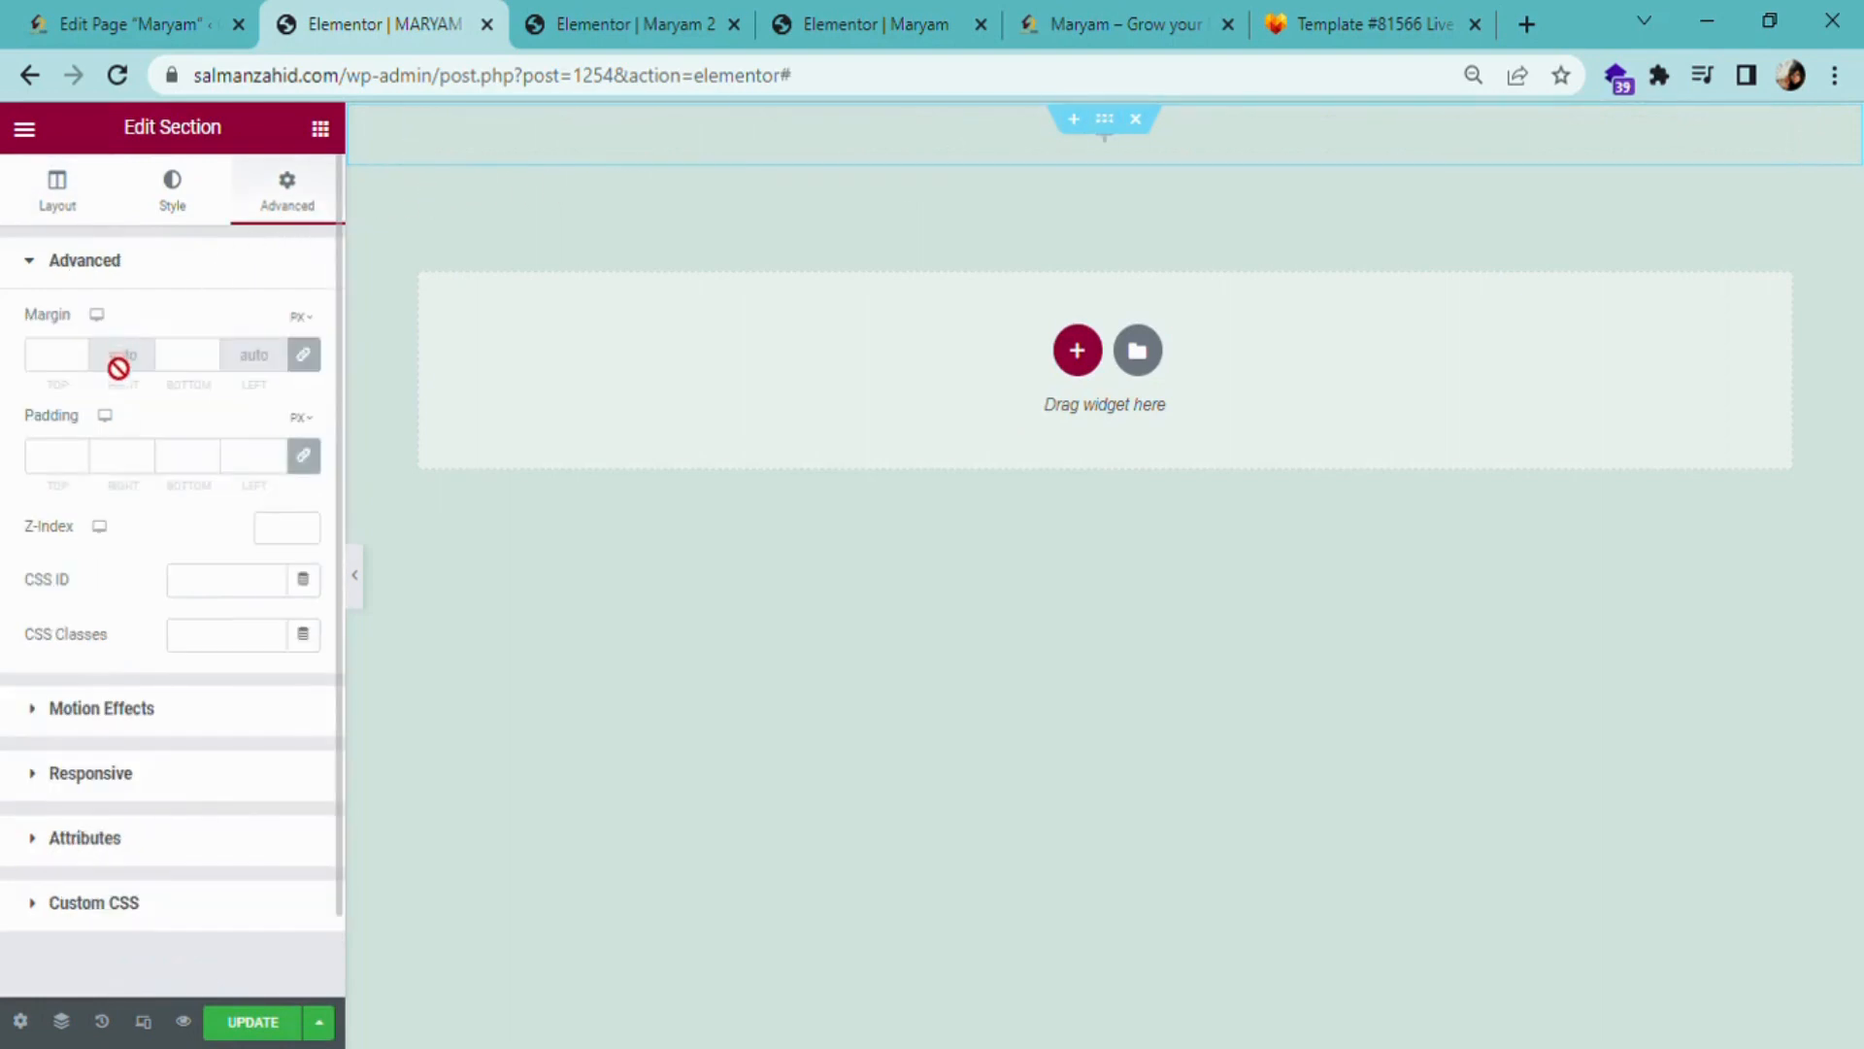
pyautogui.click(303, 354)
pyautogui.click(76, 359)
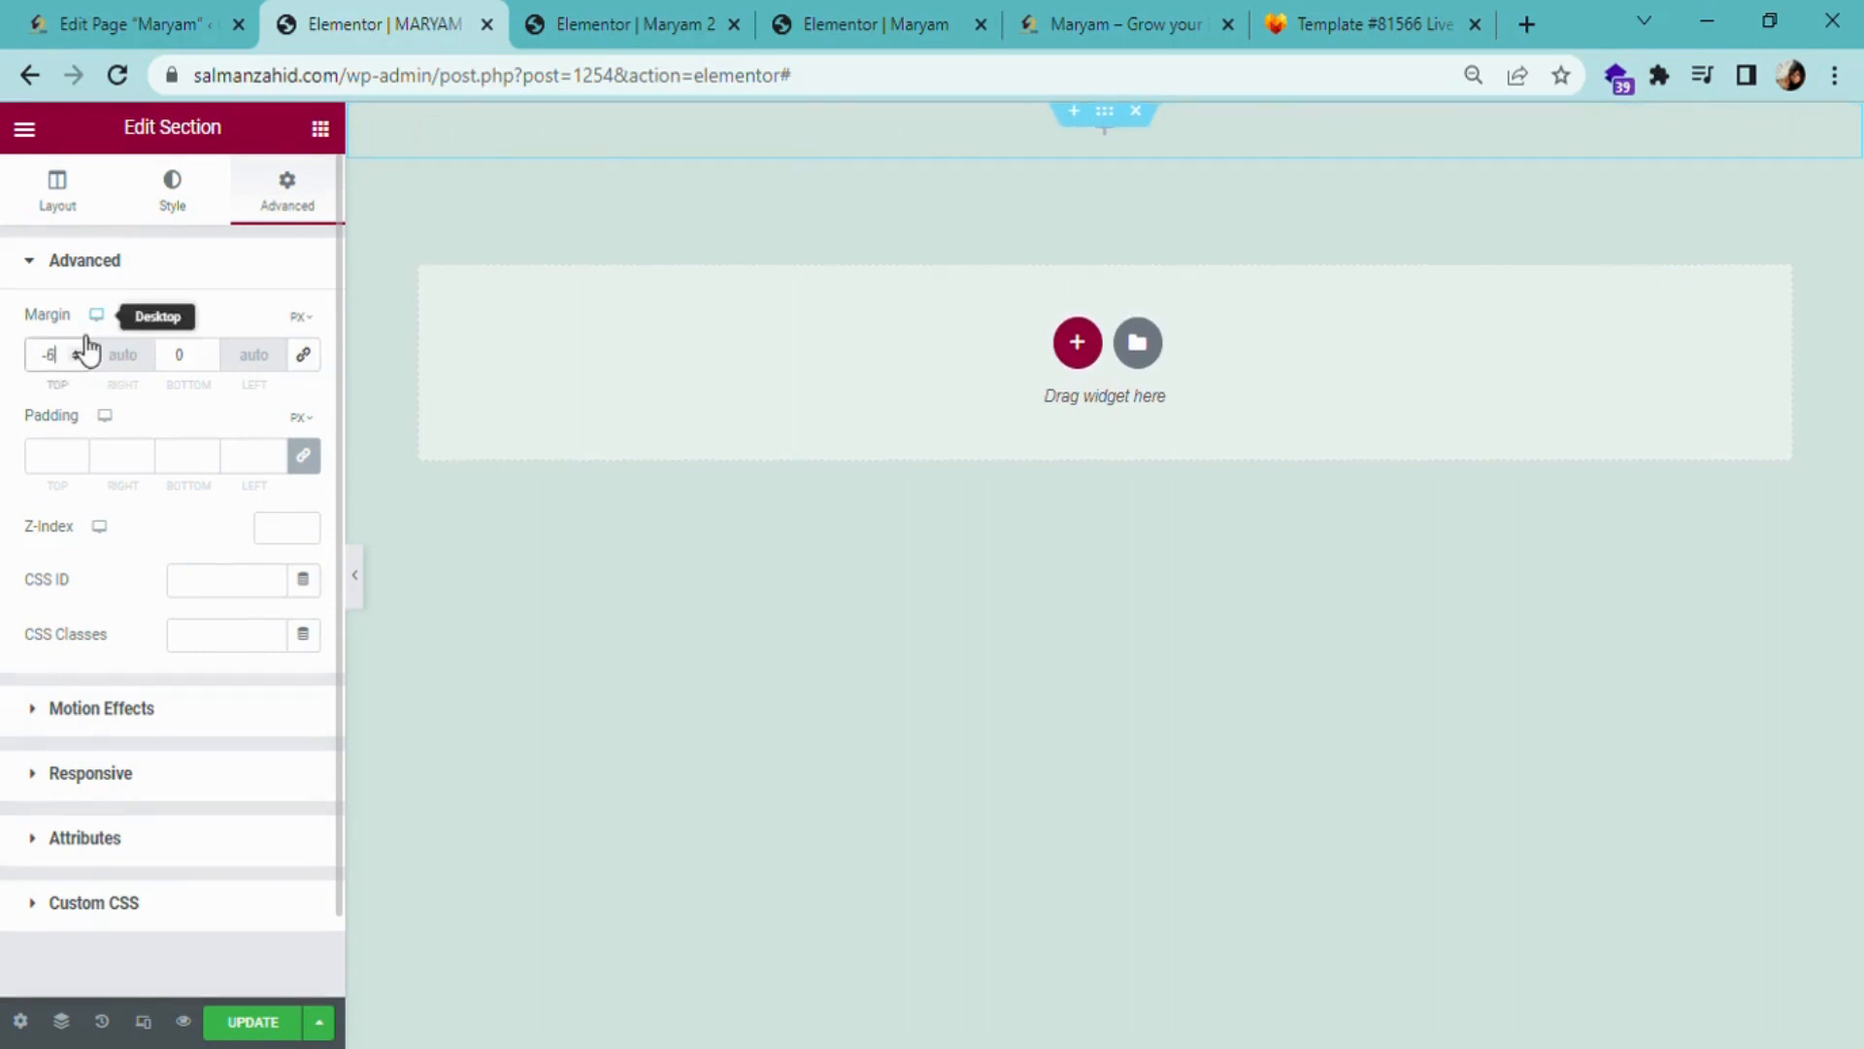
pyautogui.click(78, 352)
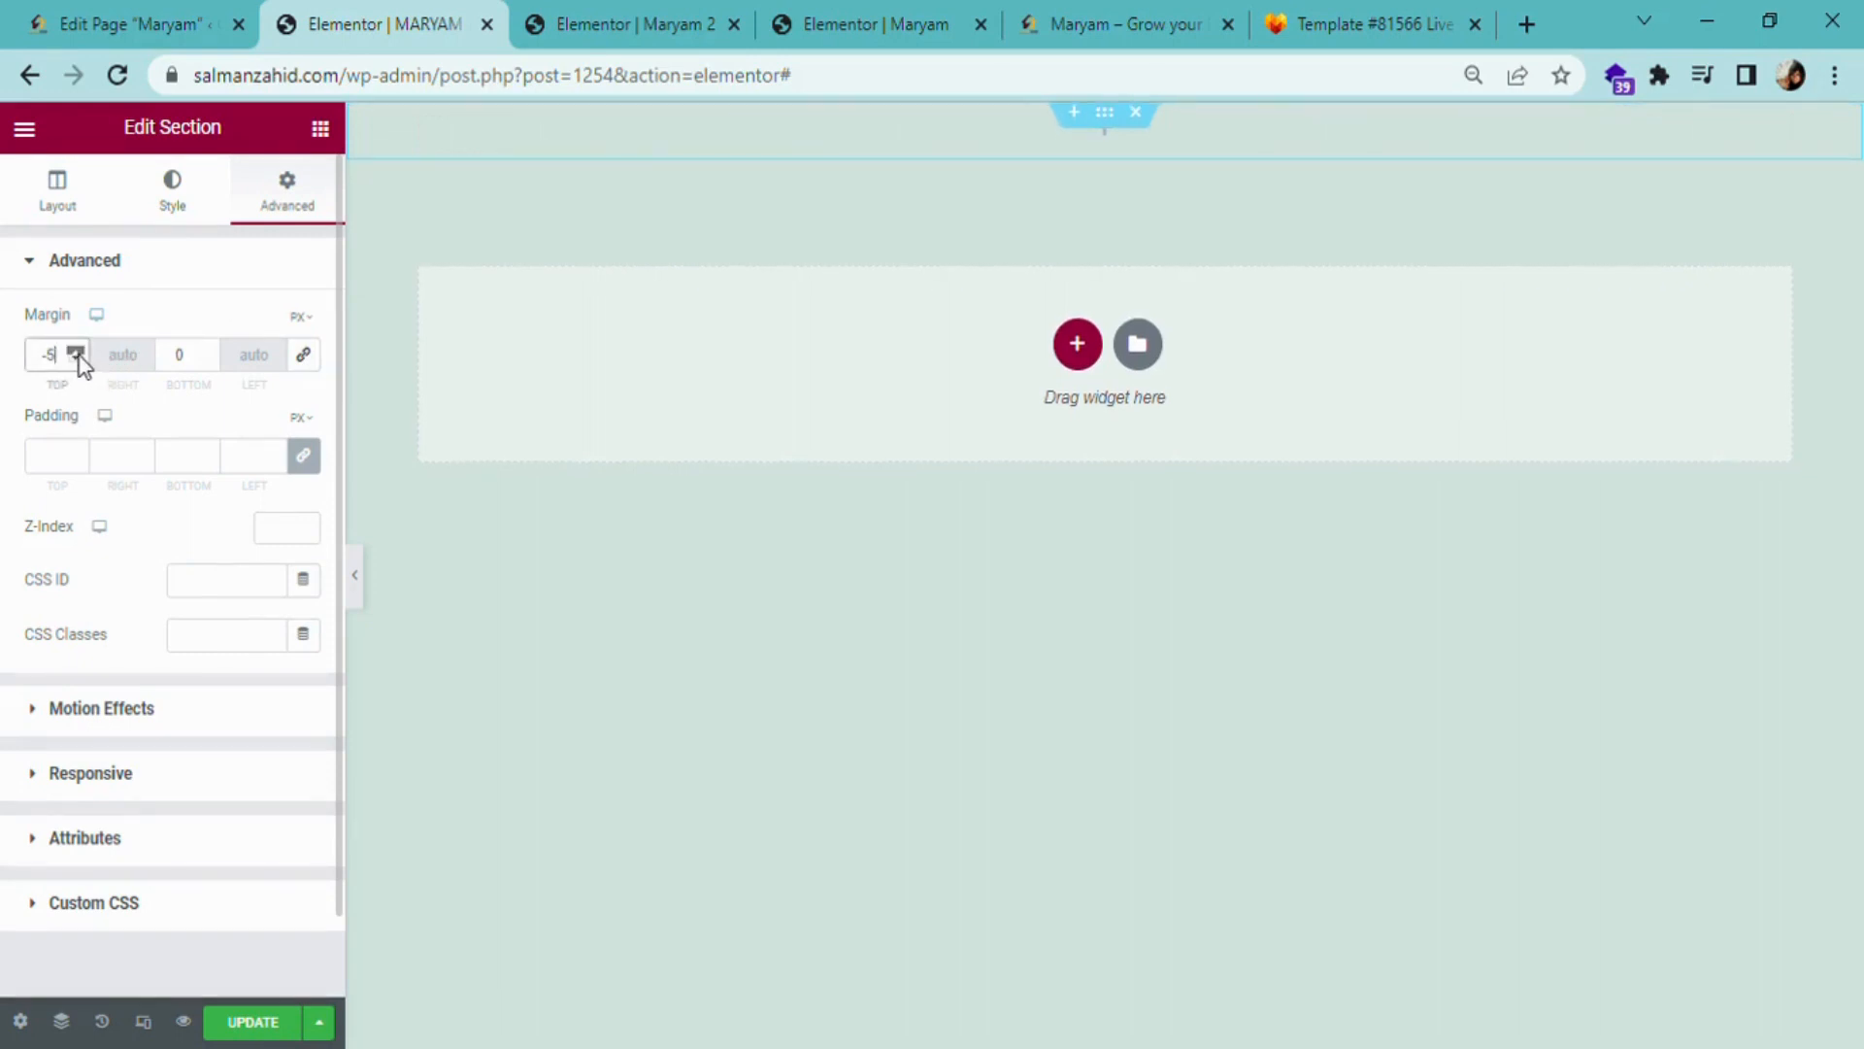
pyautogui.click(78, 354)
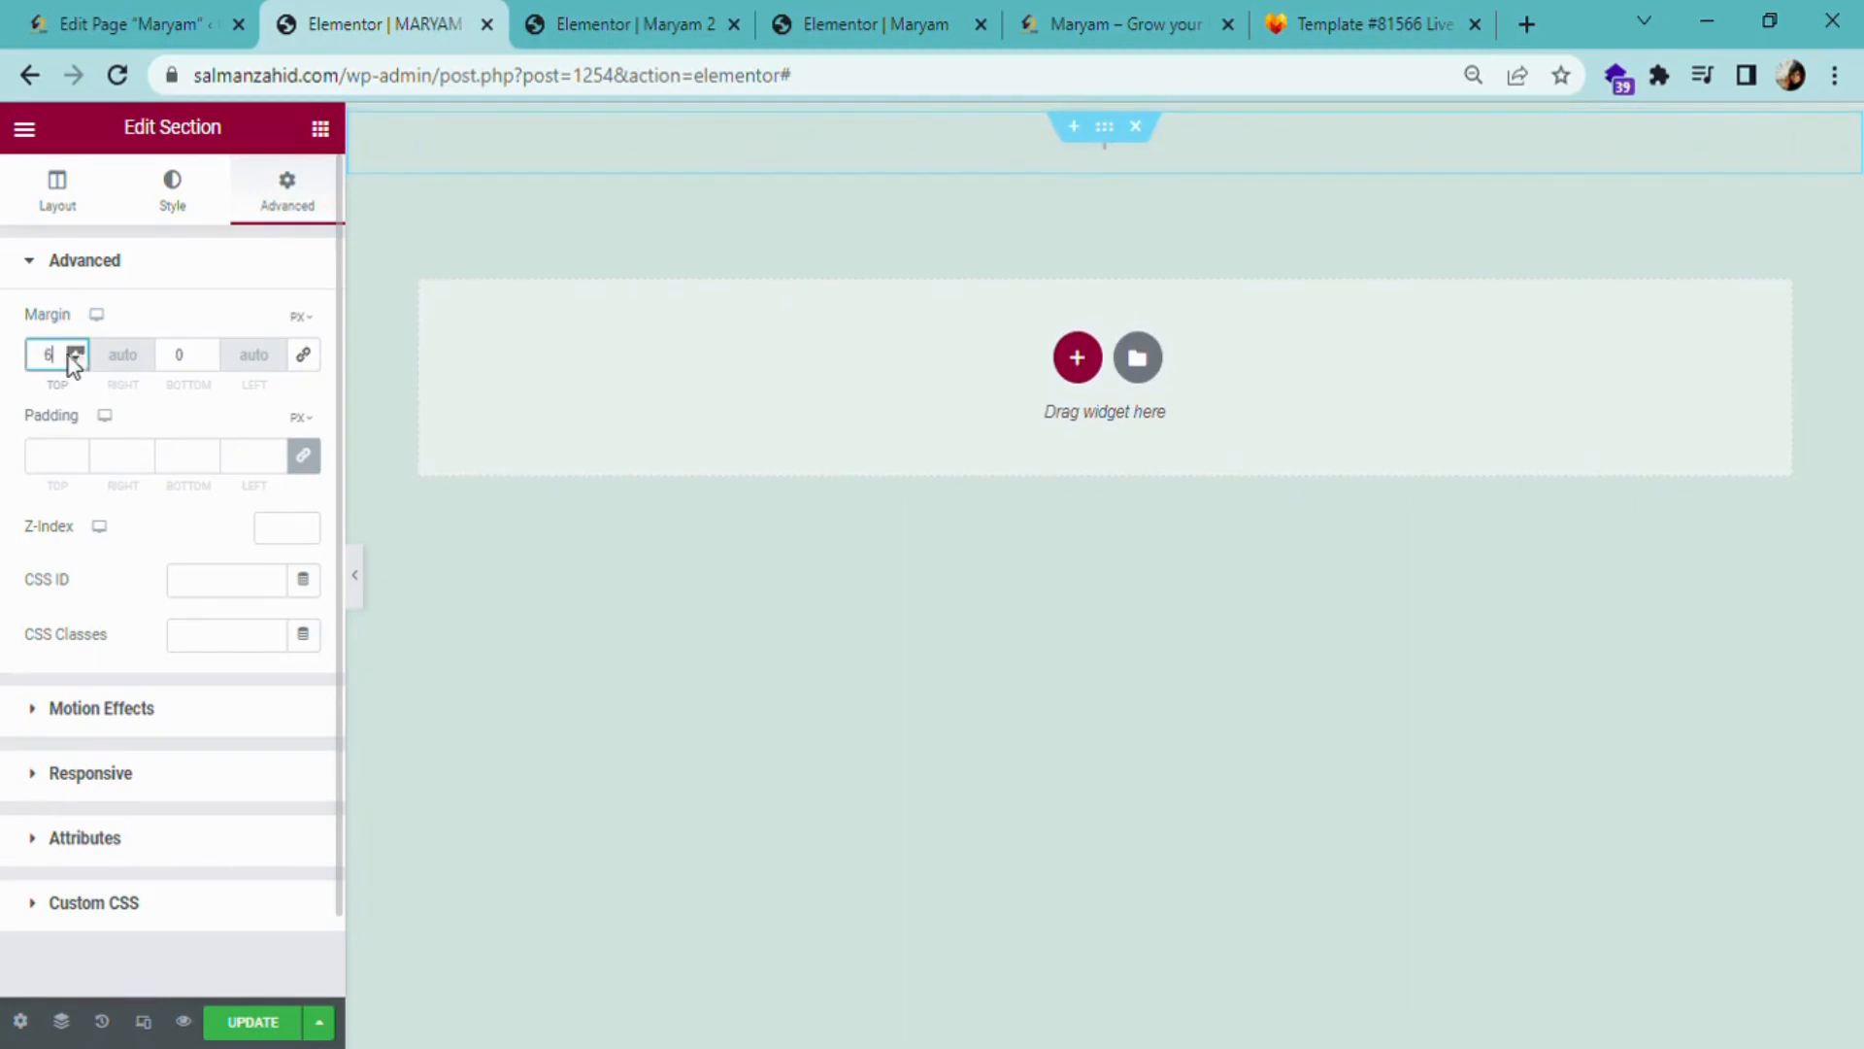
pyautogui.write('50')
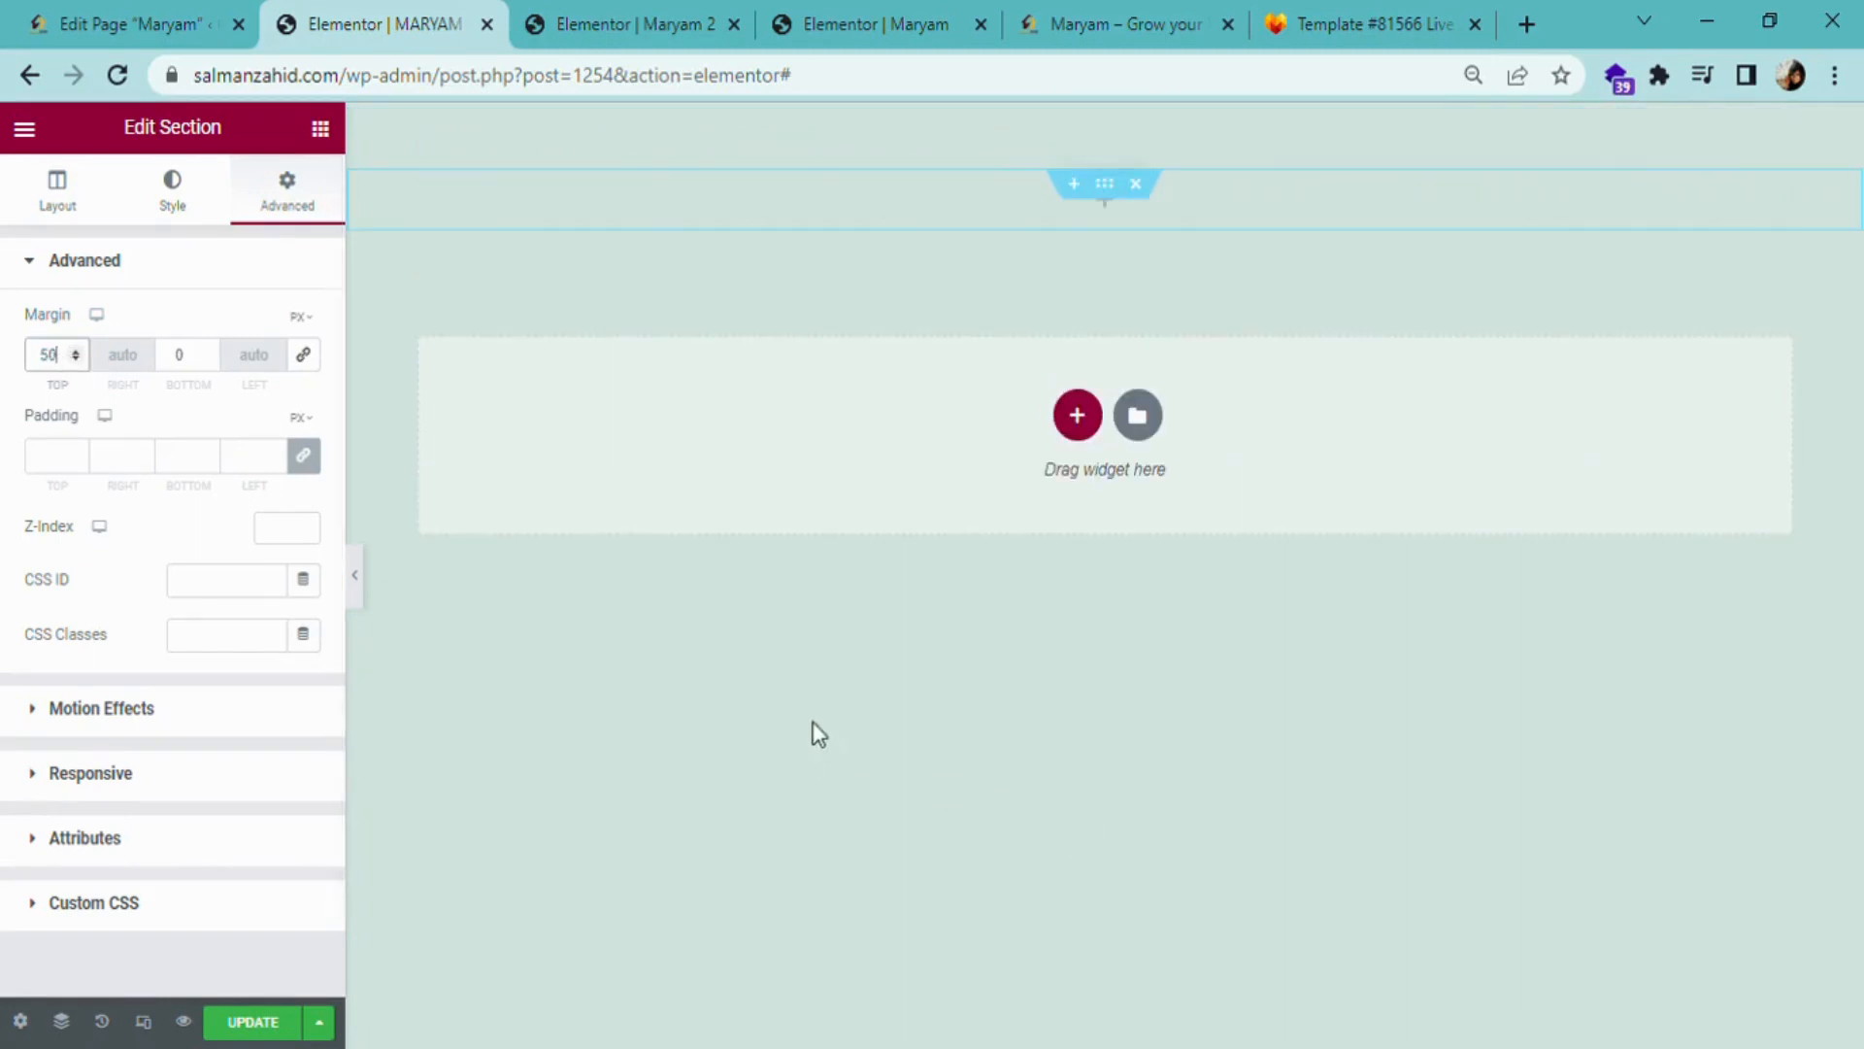
pyautogui.click(808, 597)
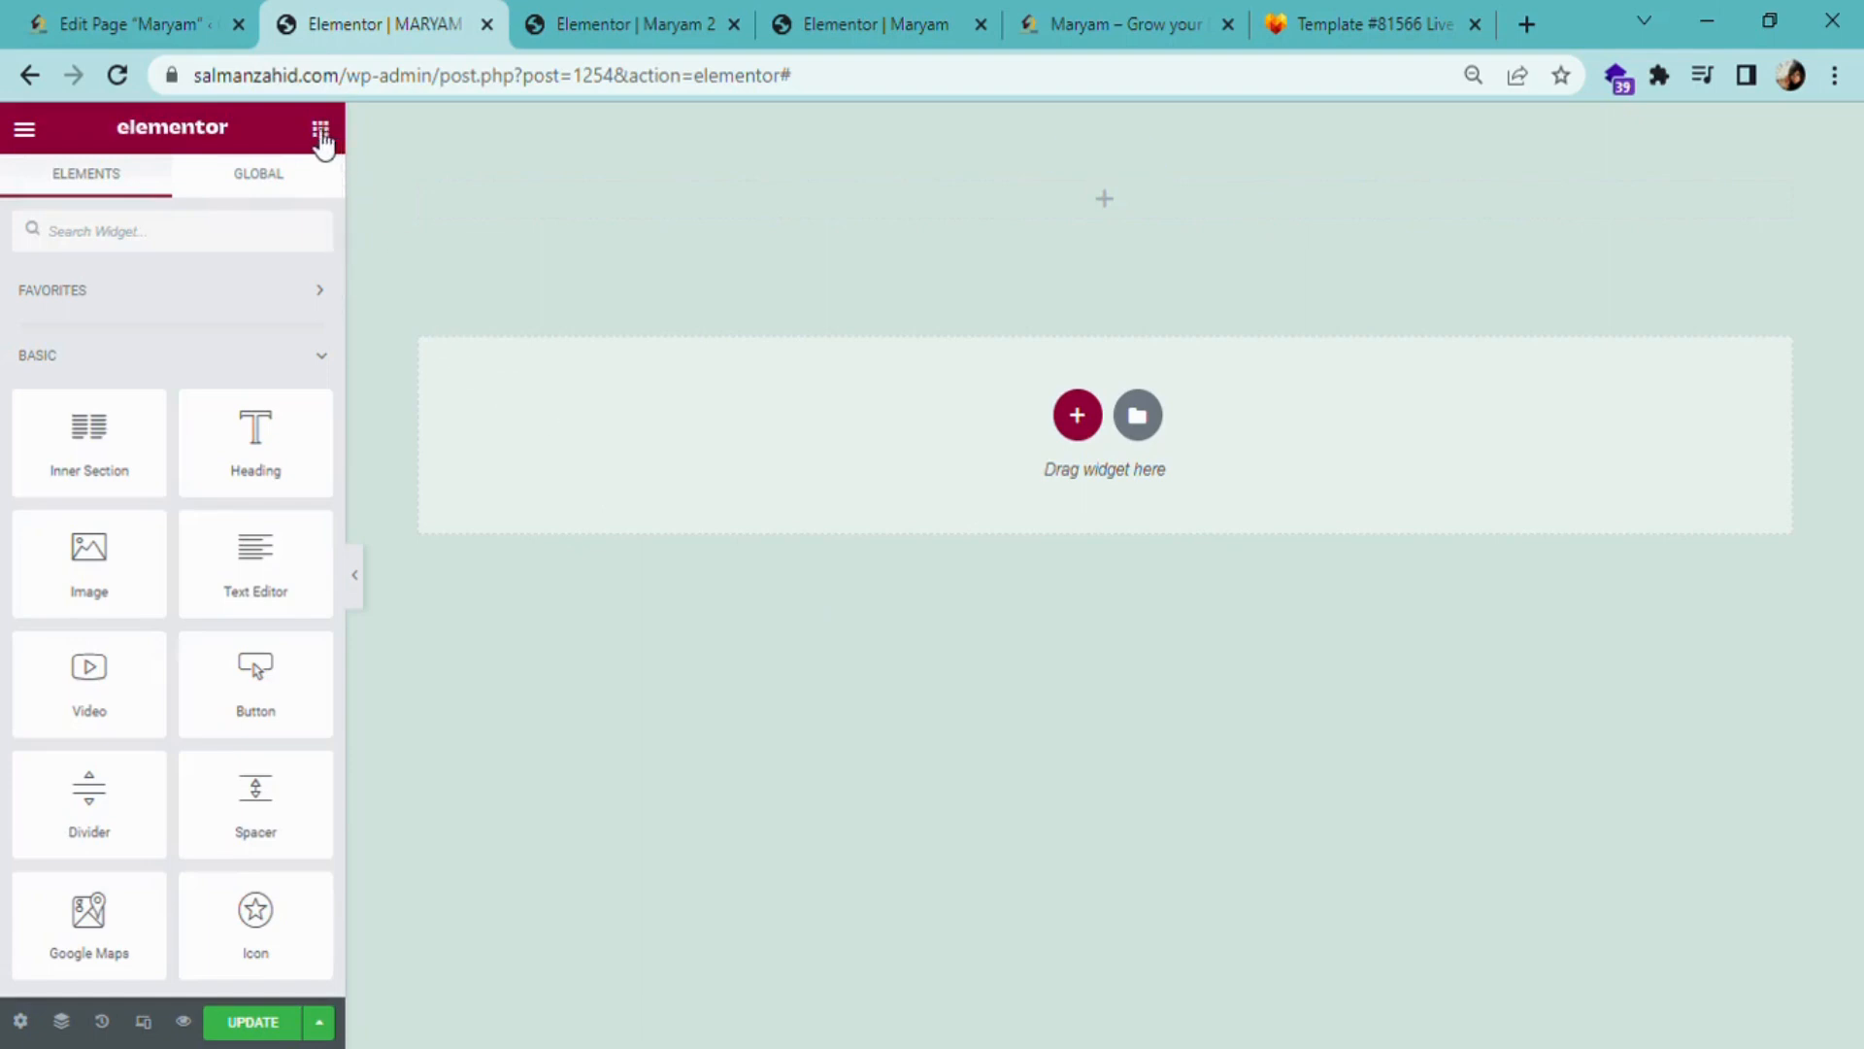
pyautogui.click(255, 244)
pyautogui.write('TAB')
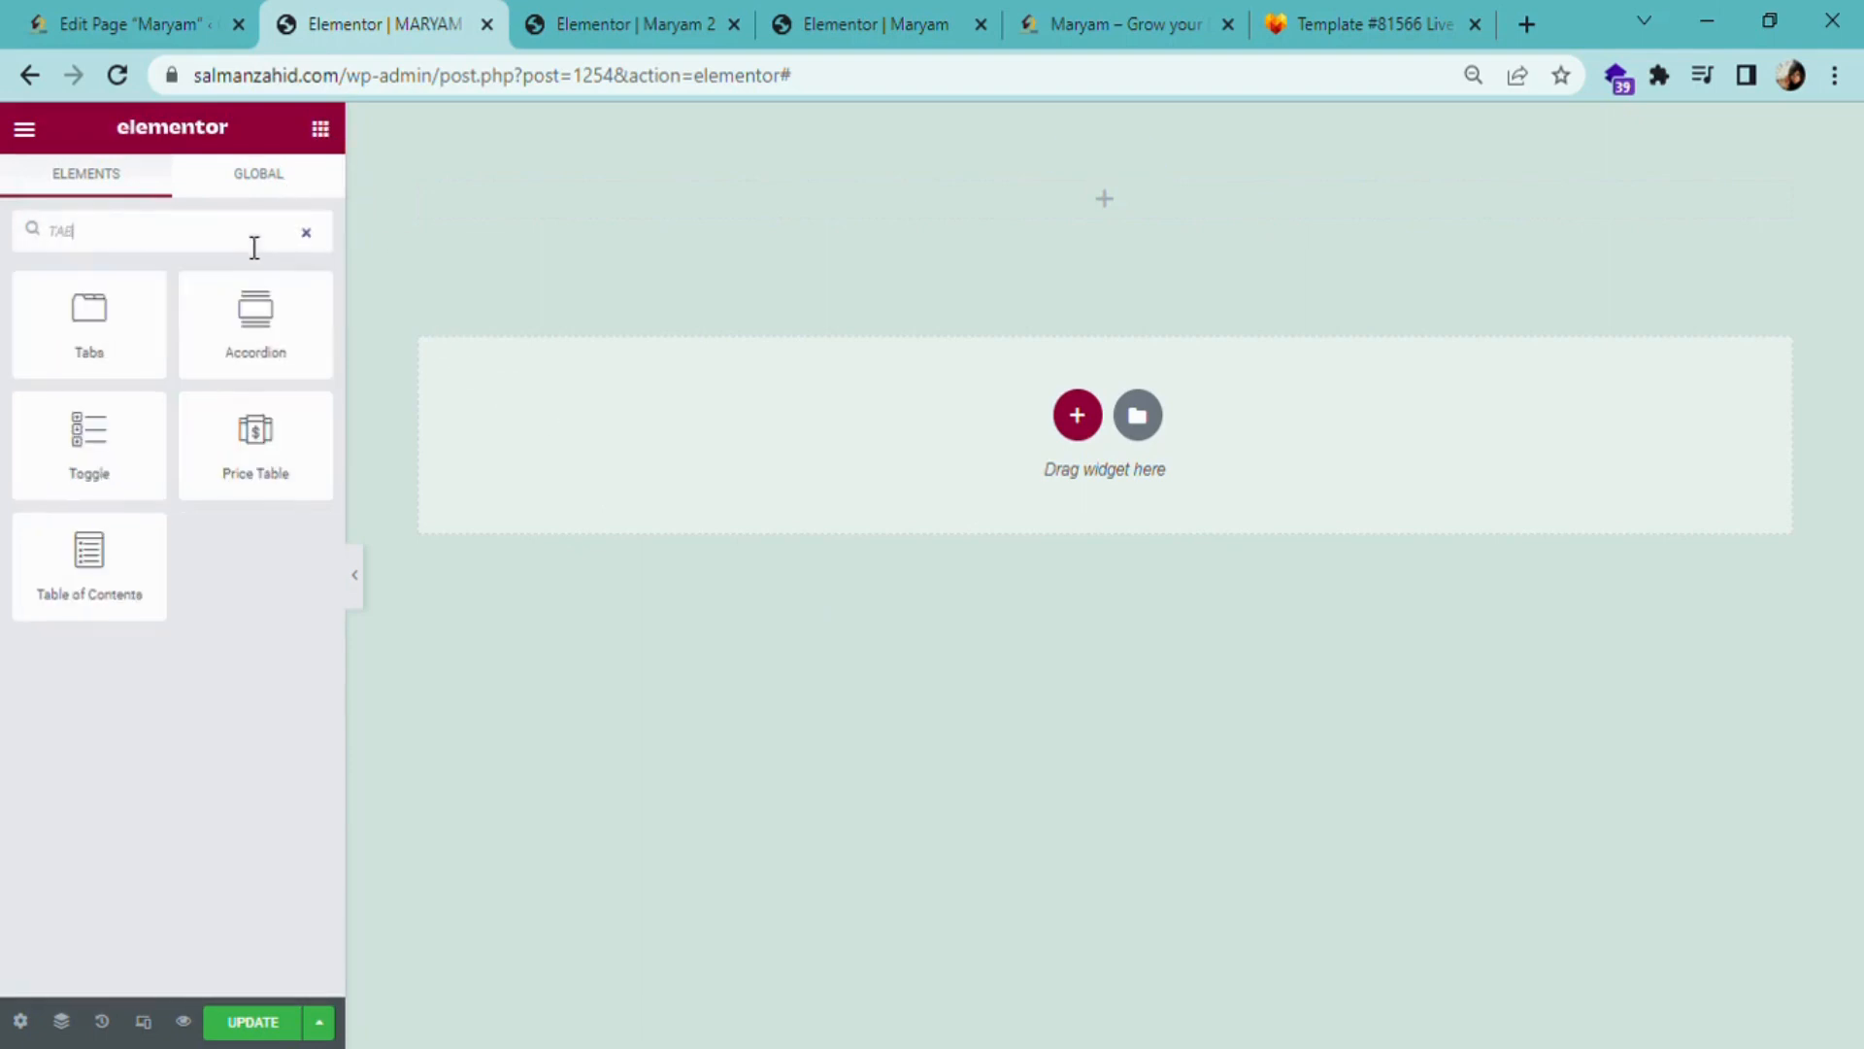
pyautogui.moveTo(146, 320); pyautogui.dragTo(1092, 184)
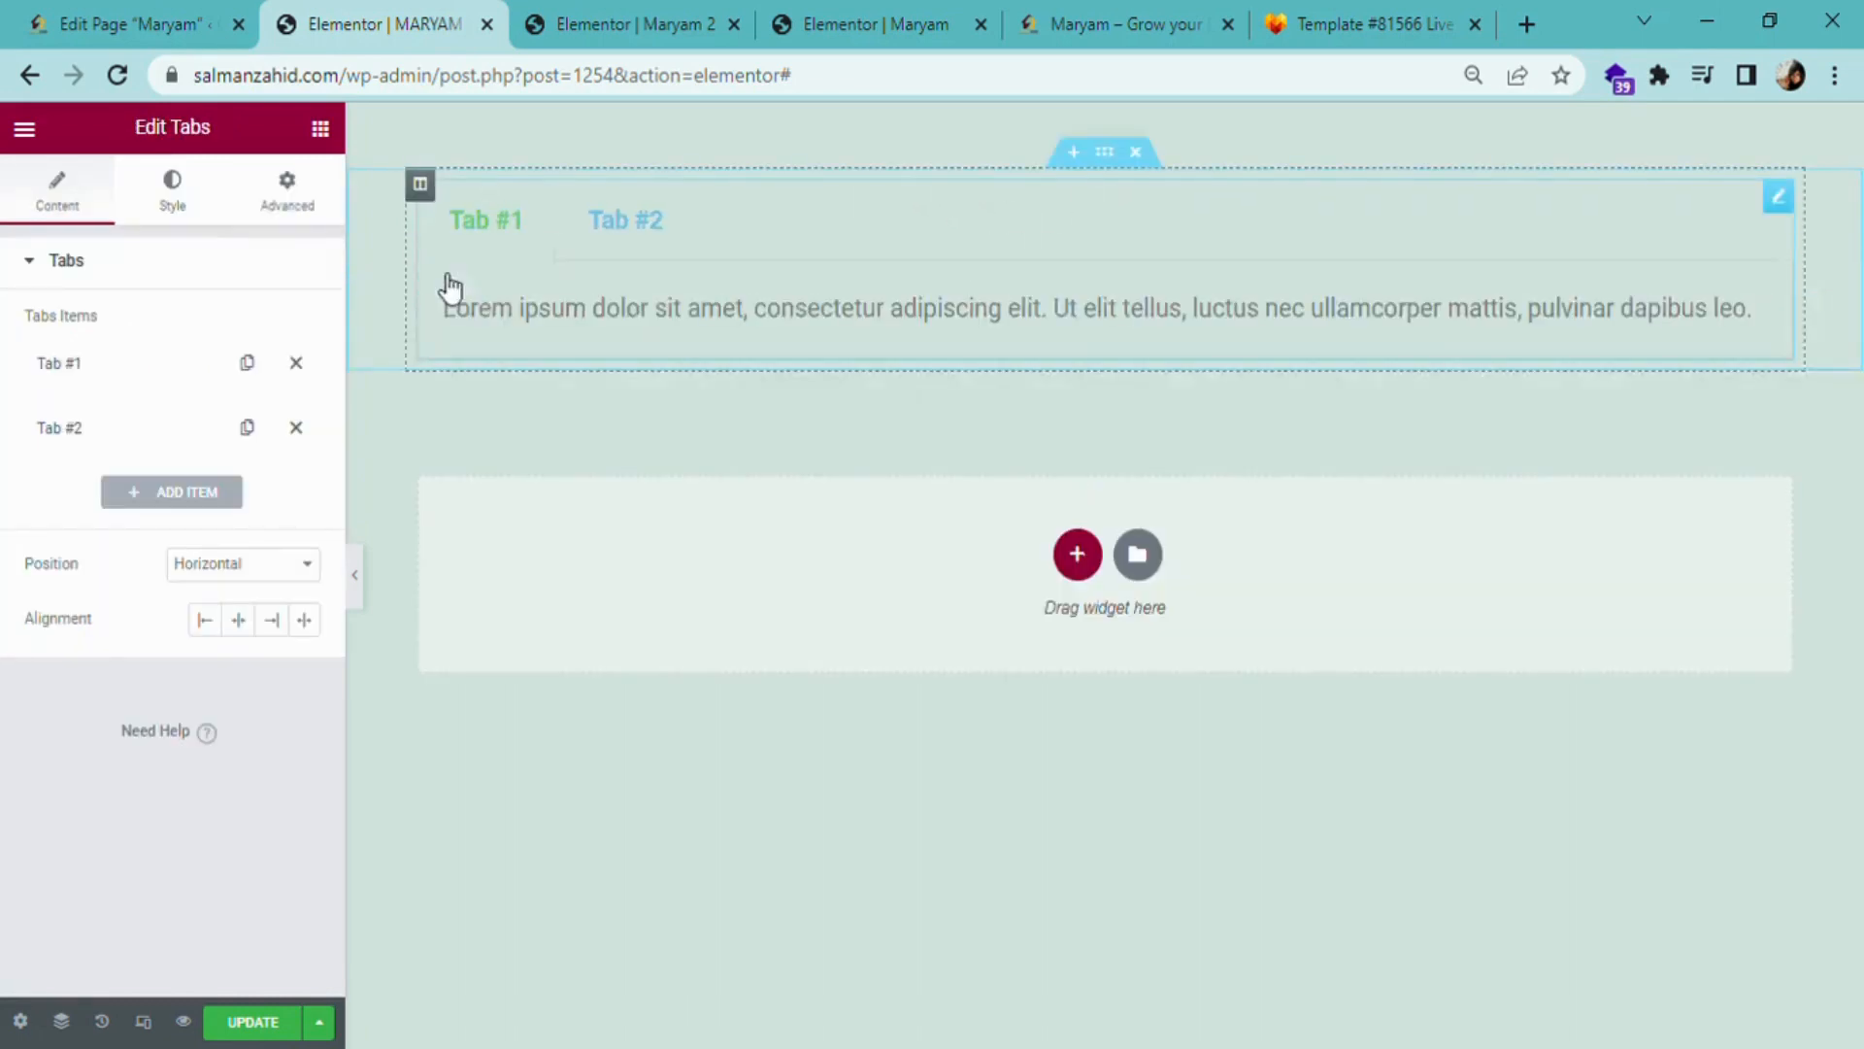
pyautogui.click(249, 625)
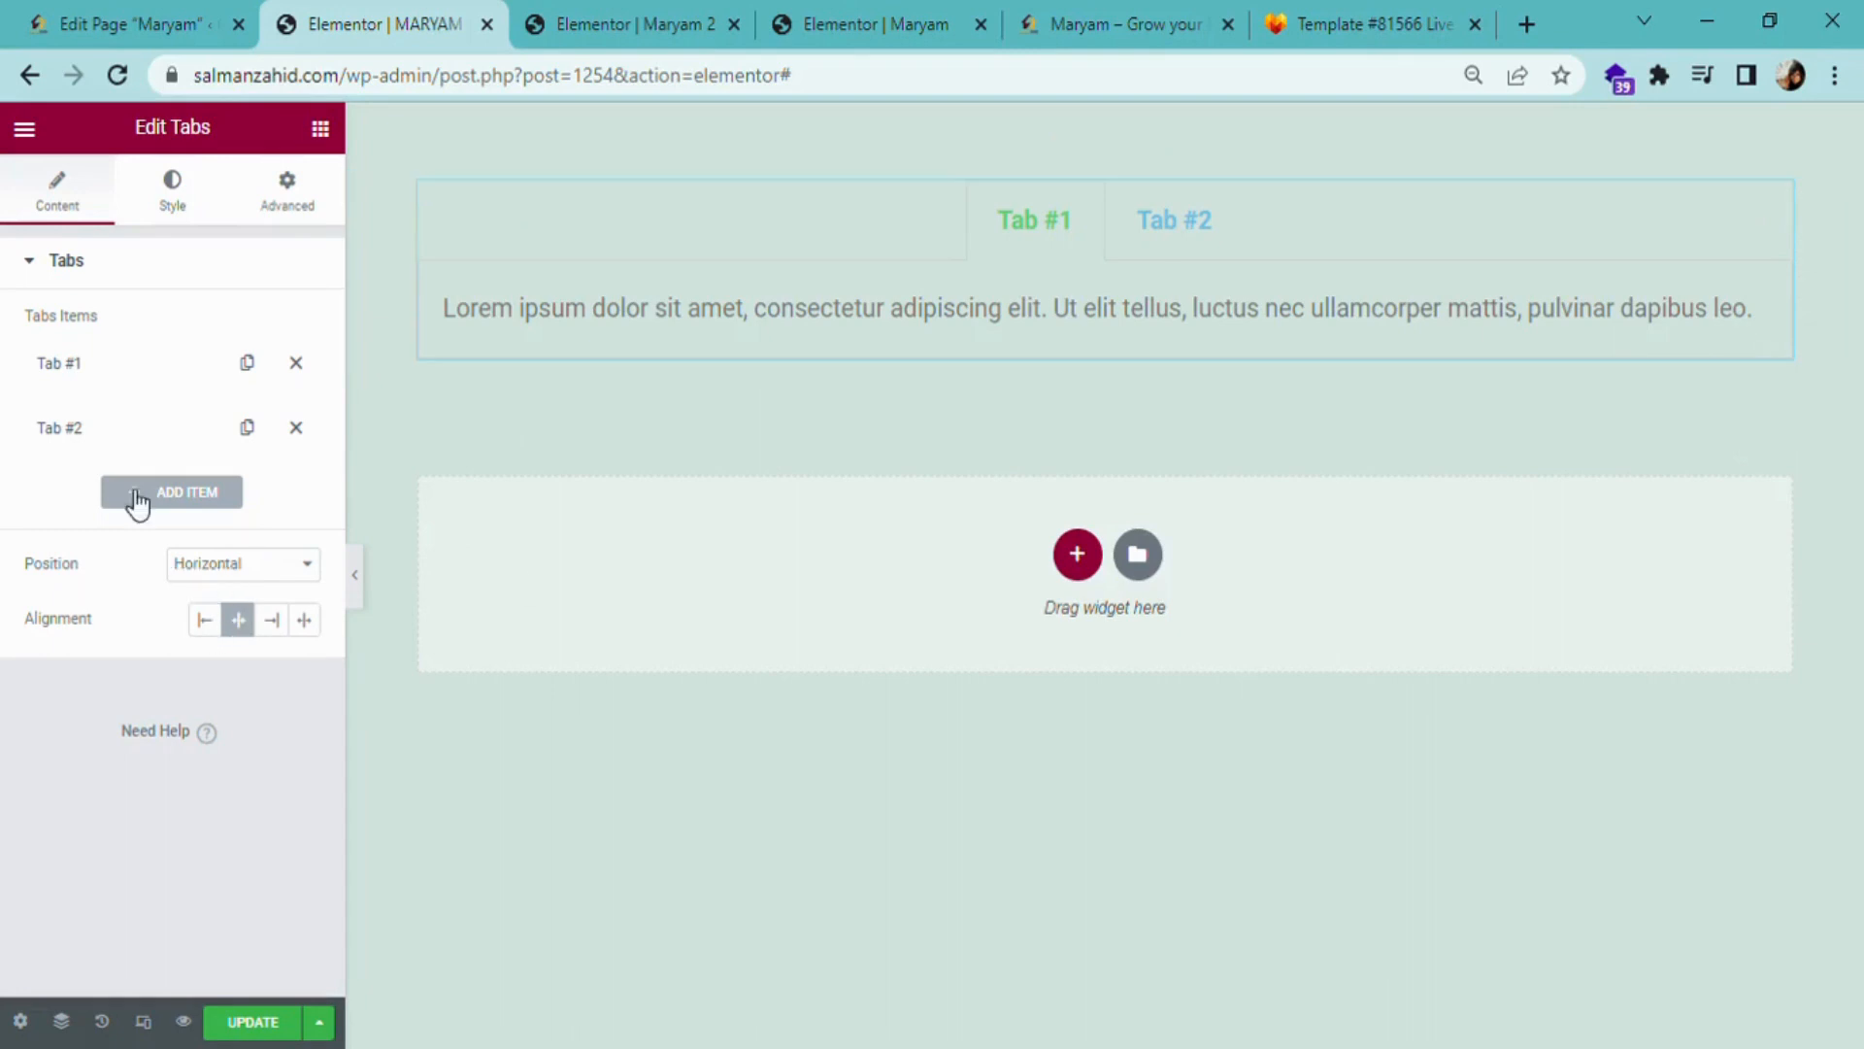
pyautogui.click(92, 363)
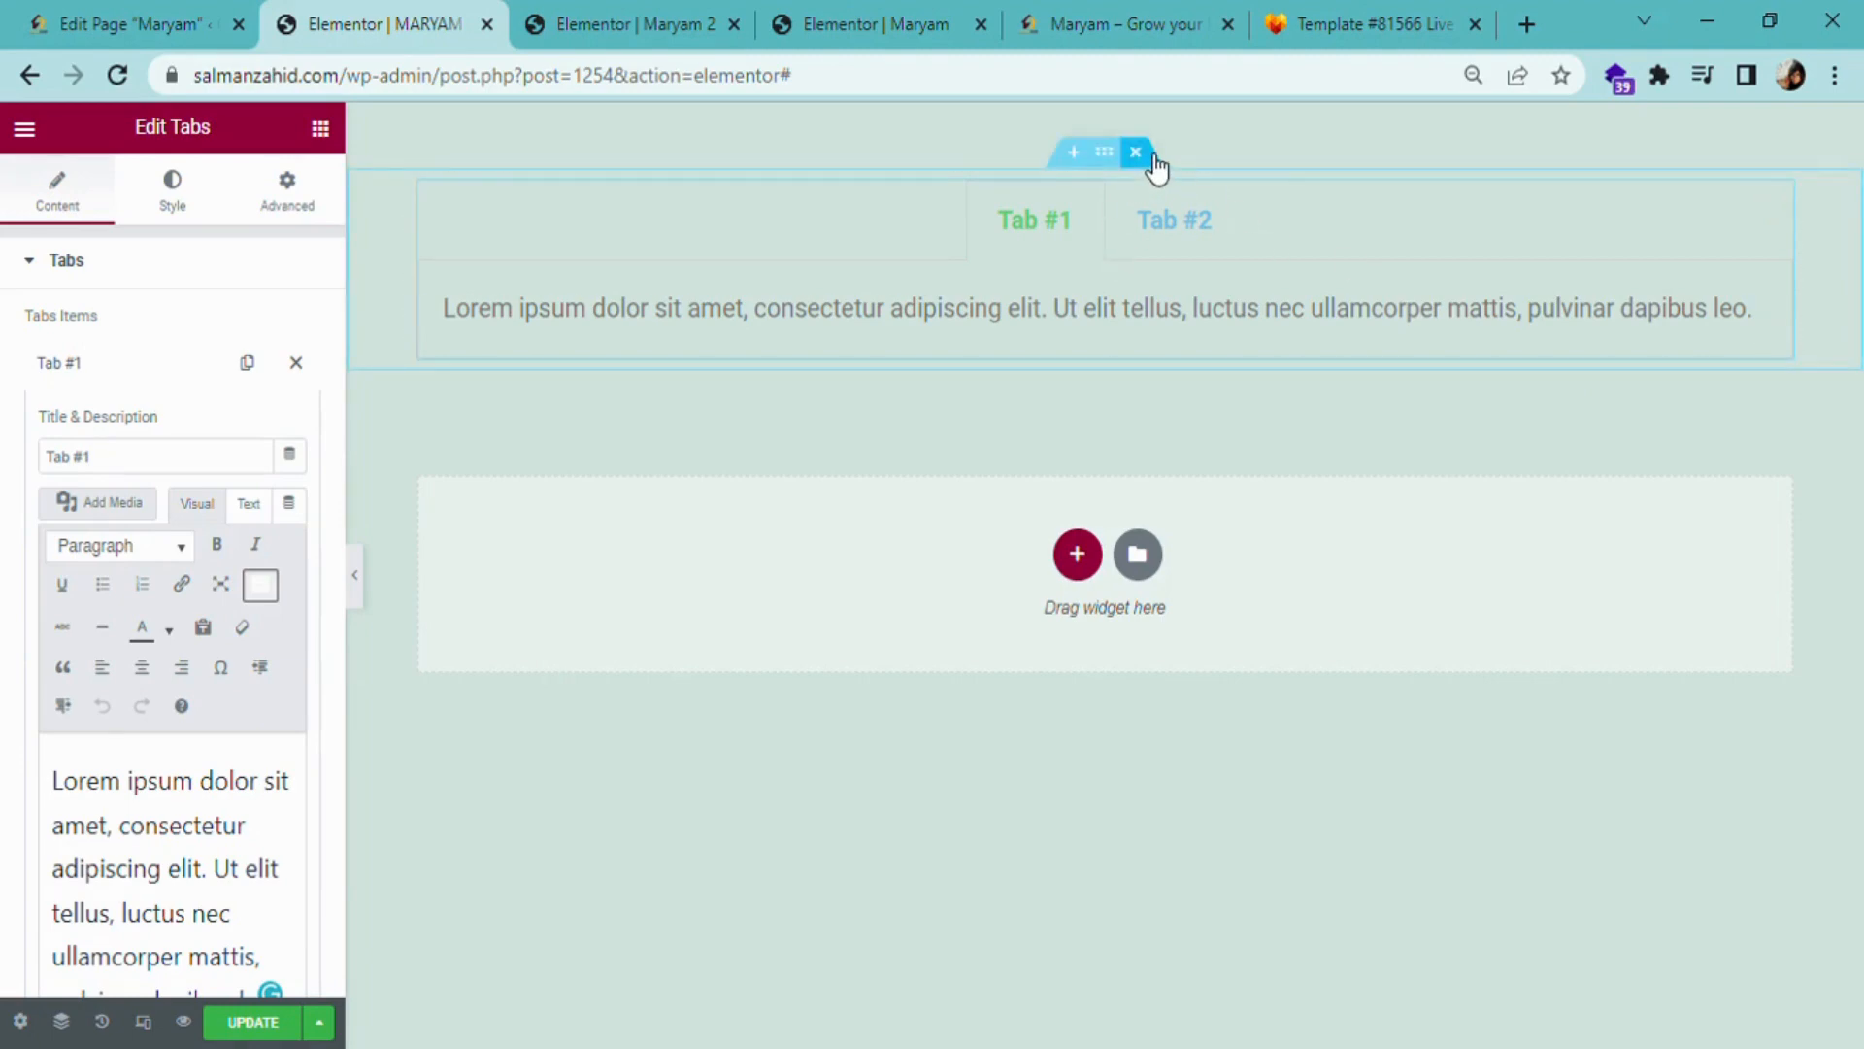
pyautogui.click(1136, 154)
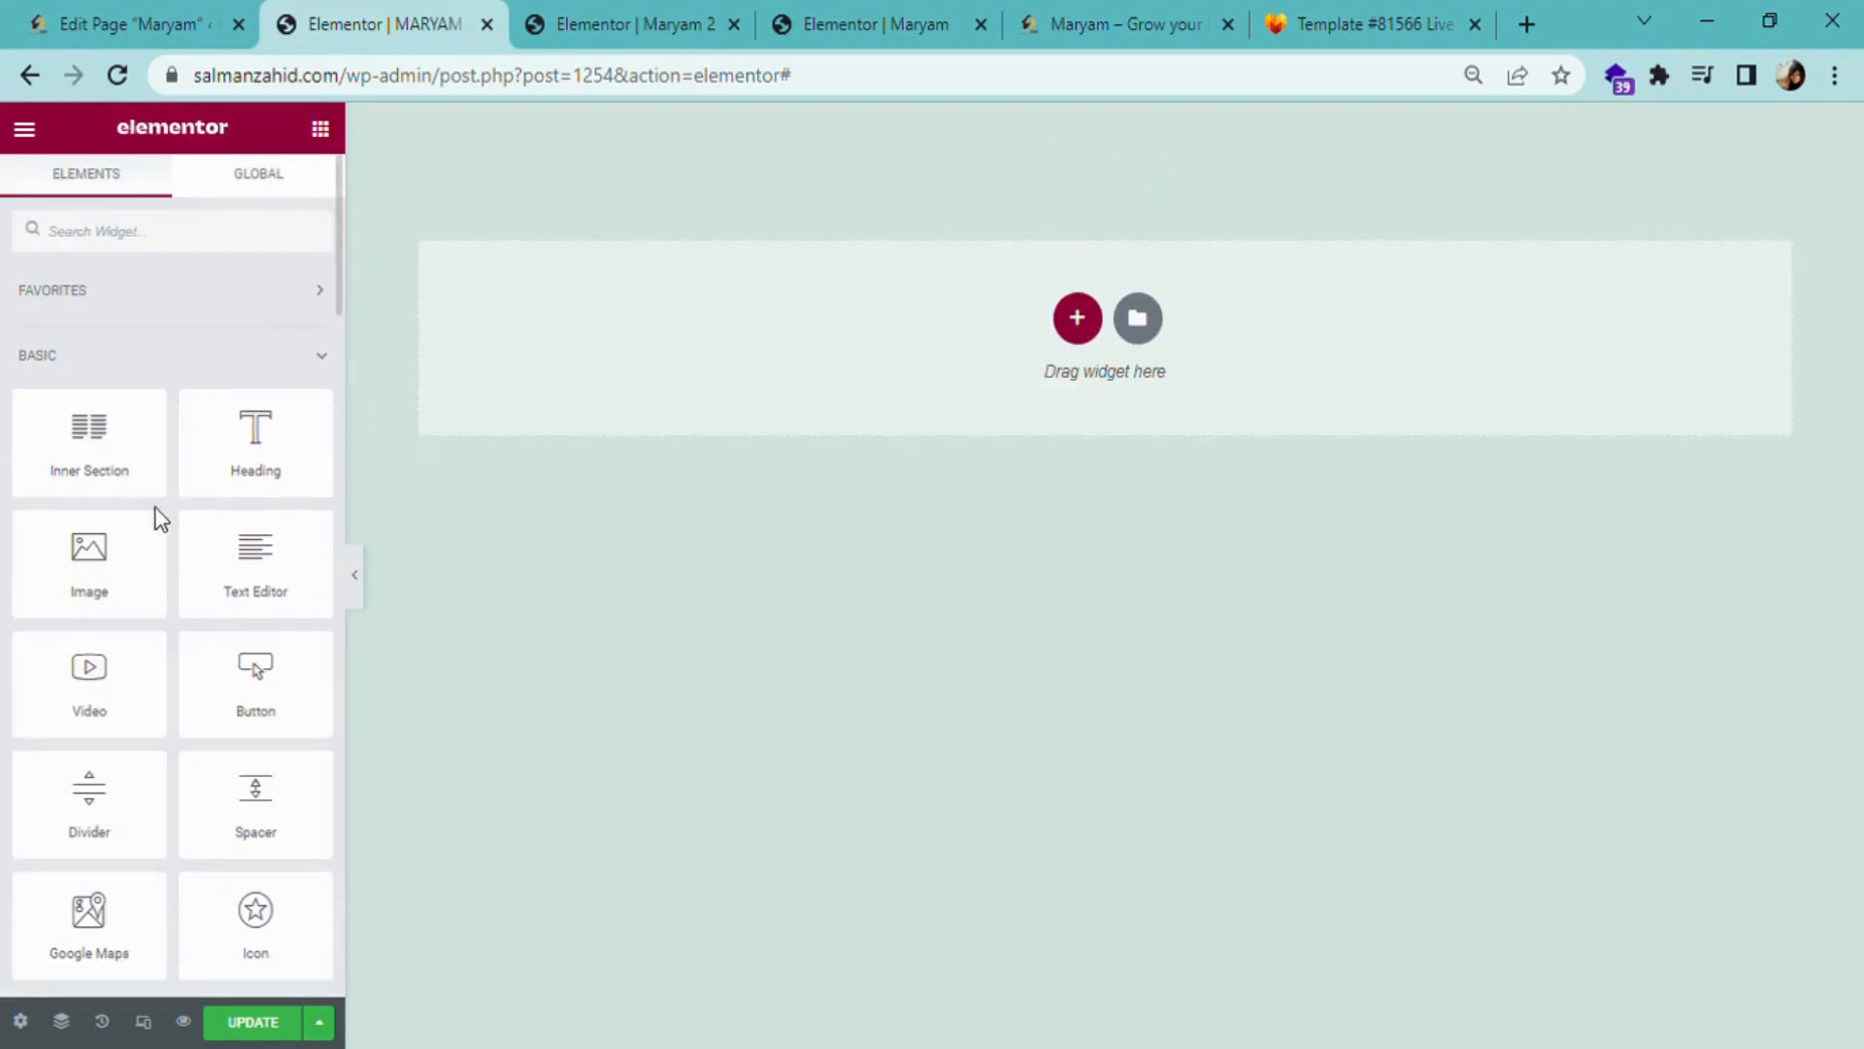
# - Add a new single-column section, unlink its margin values and set its top margin to 60 px
pyautogui.click(1083, 326)
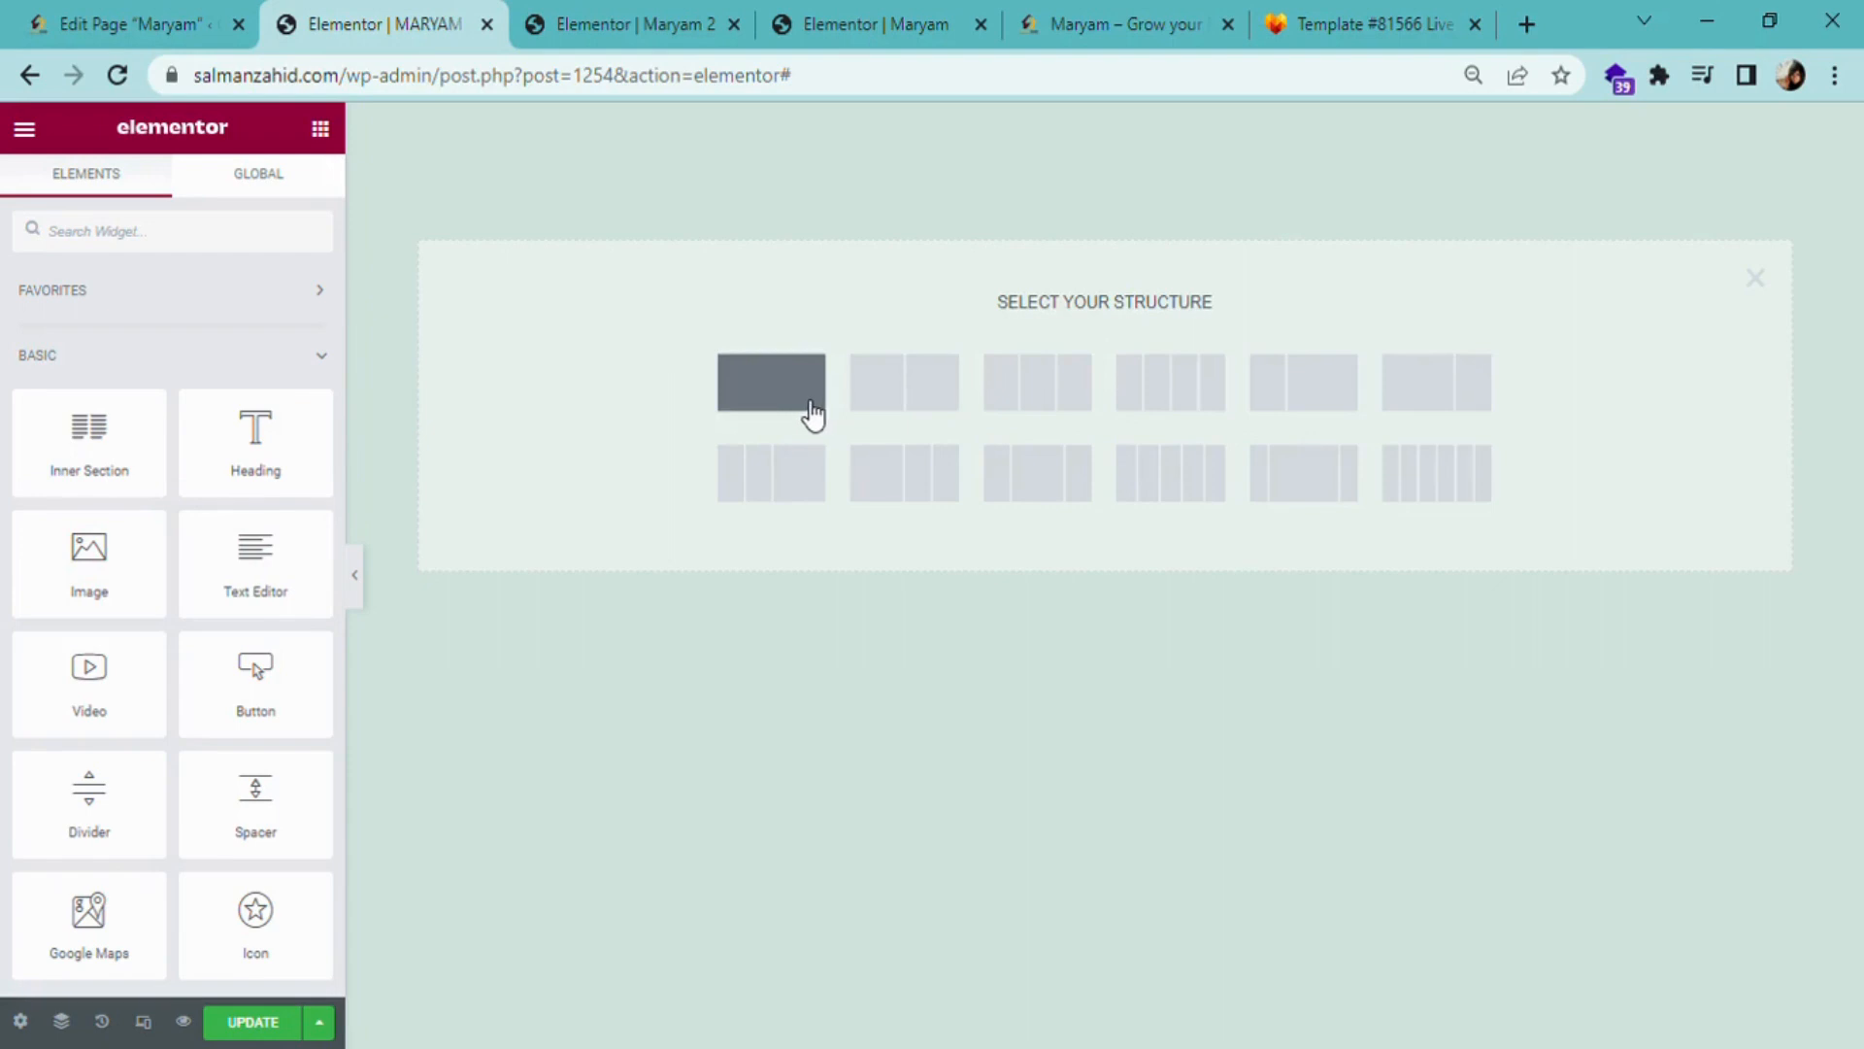
pyautogui.click(740, 396)
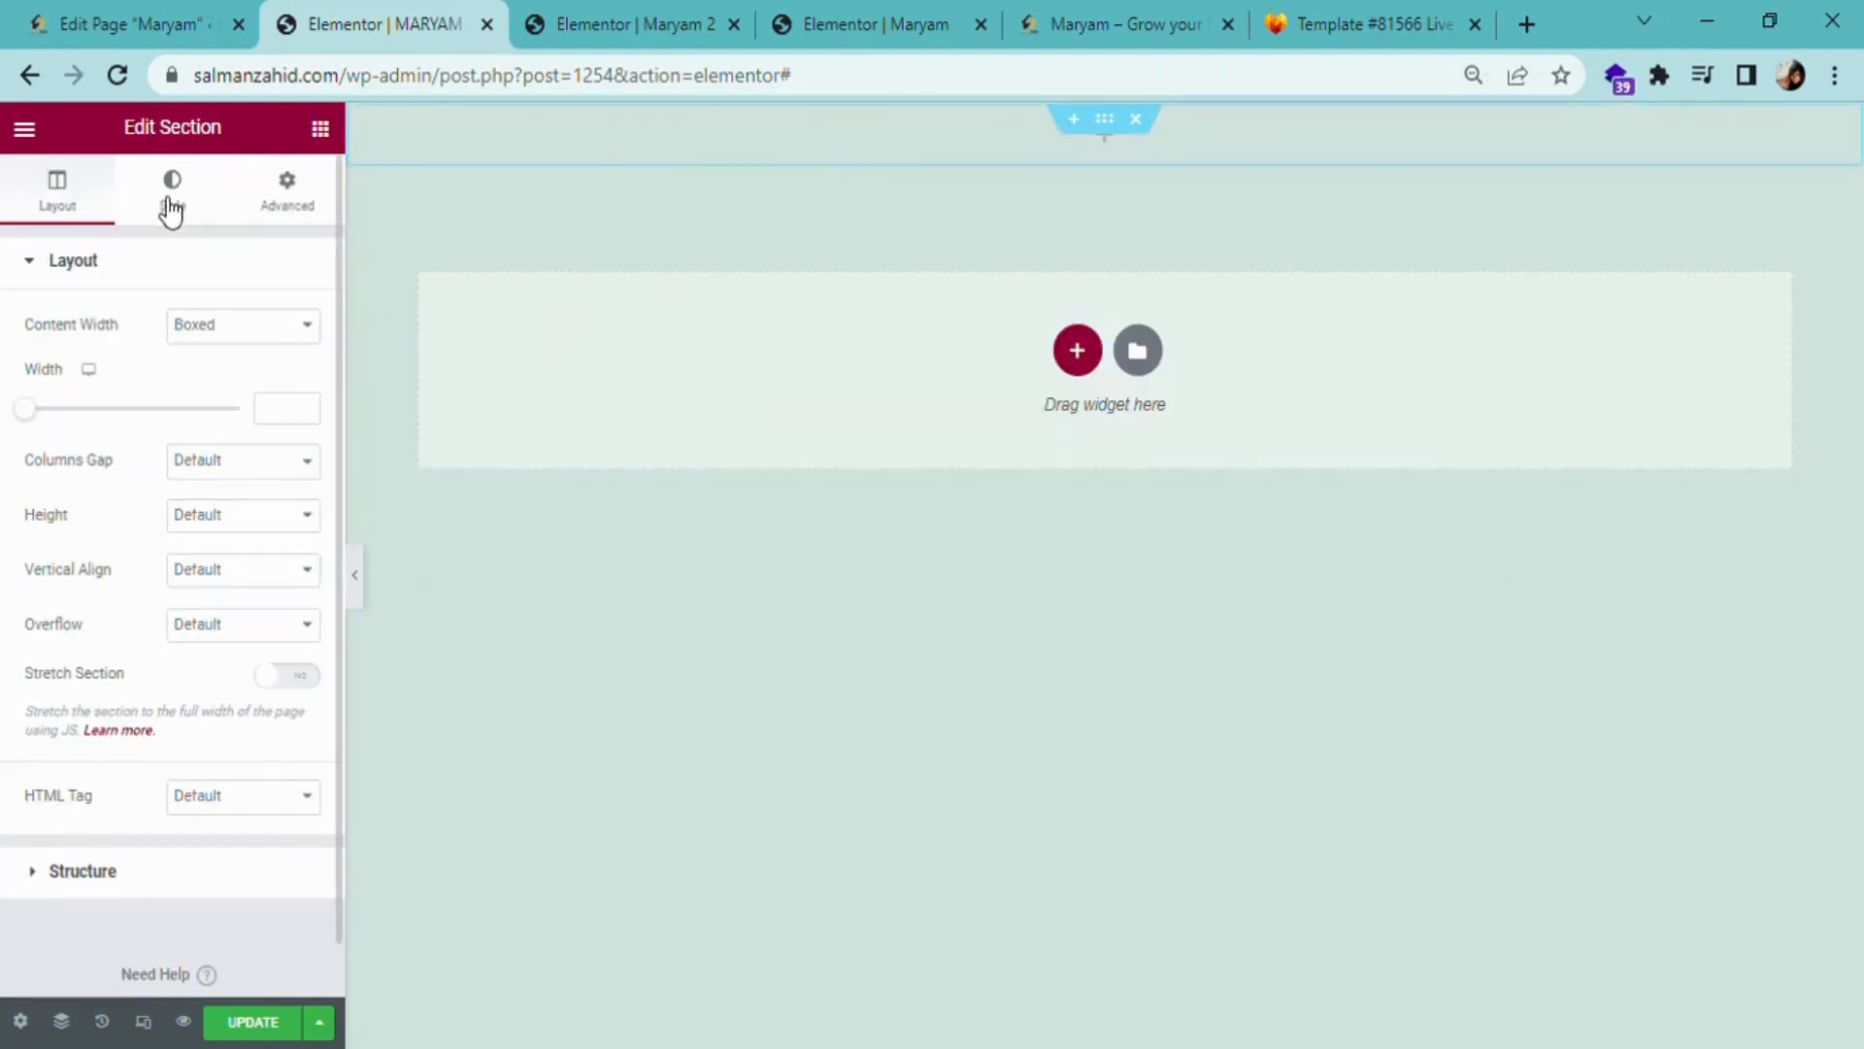
pyautogui.click(291, 199)
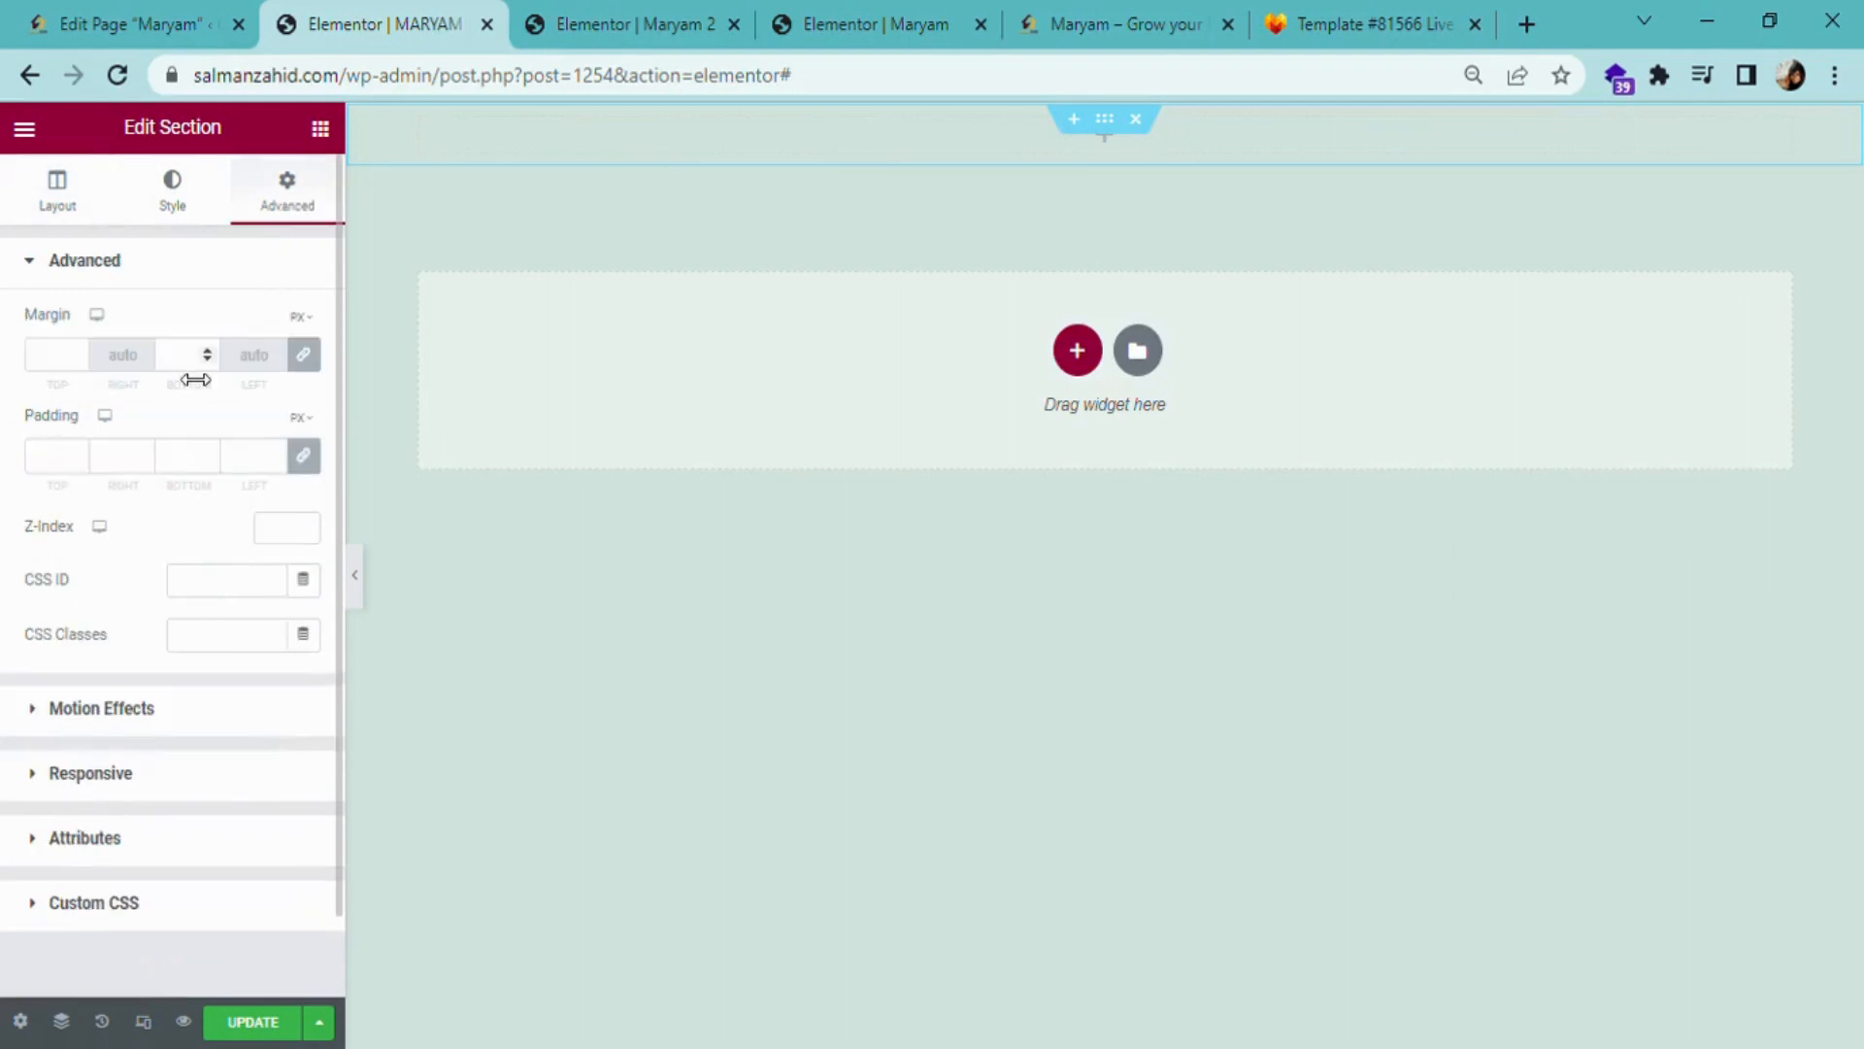
pyautogui.click(302, 354)
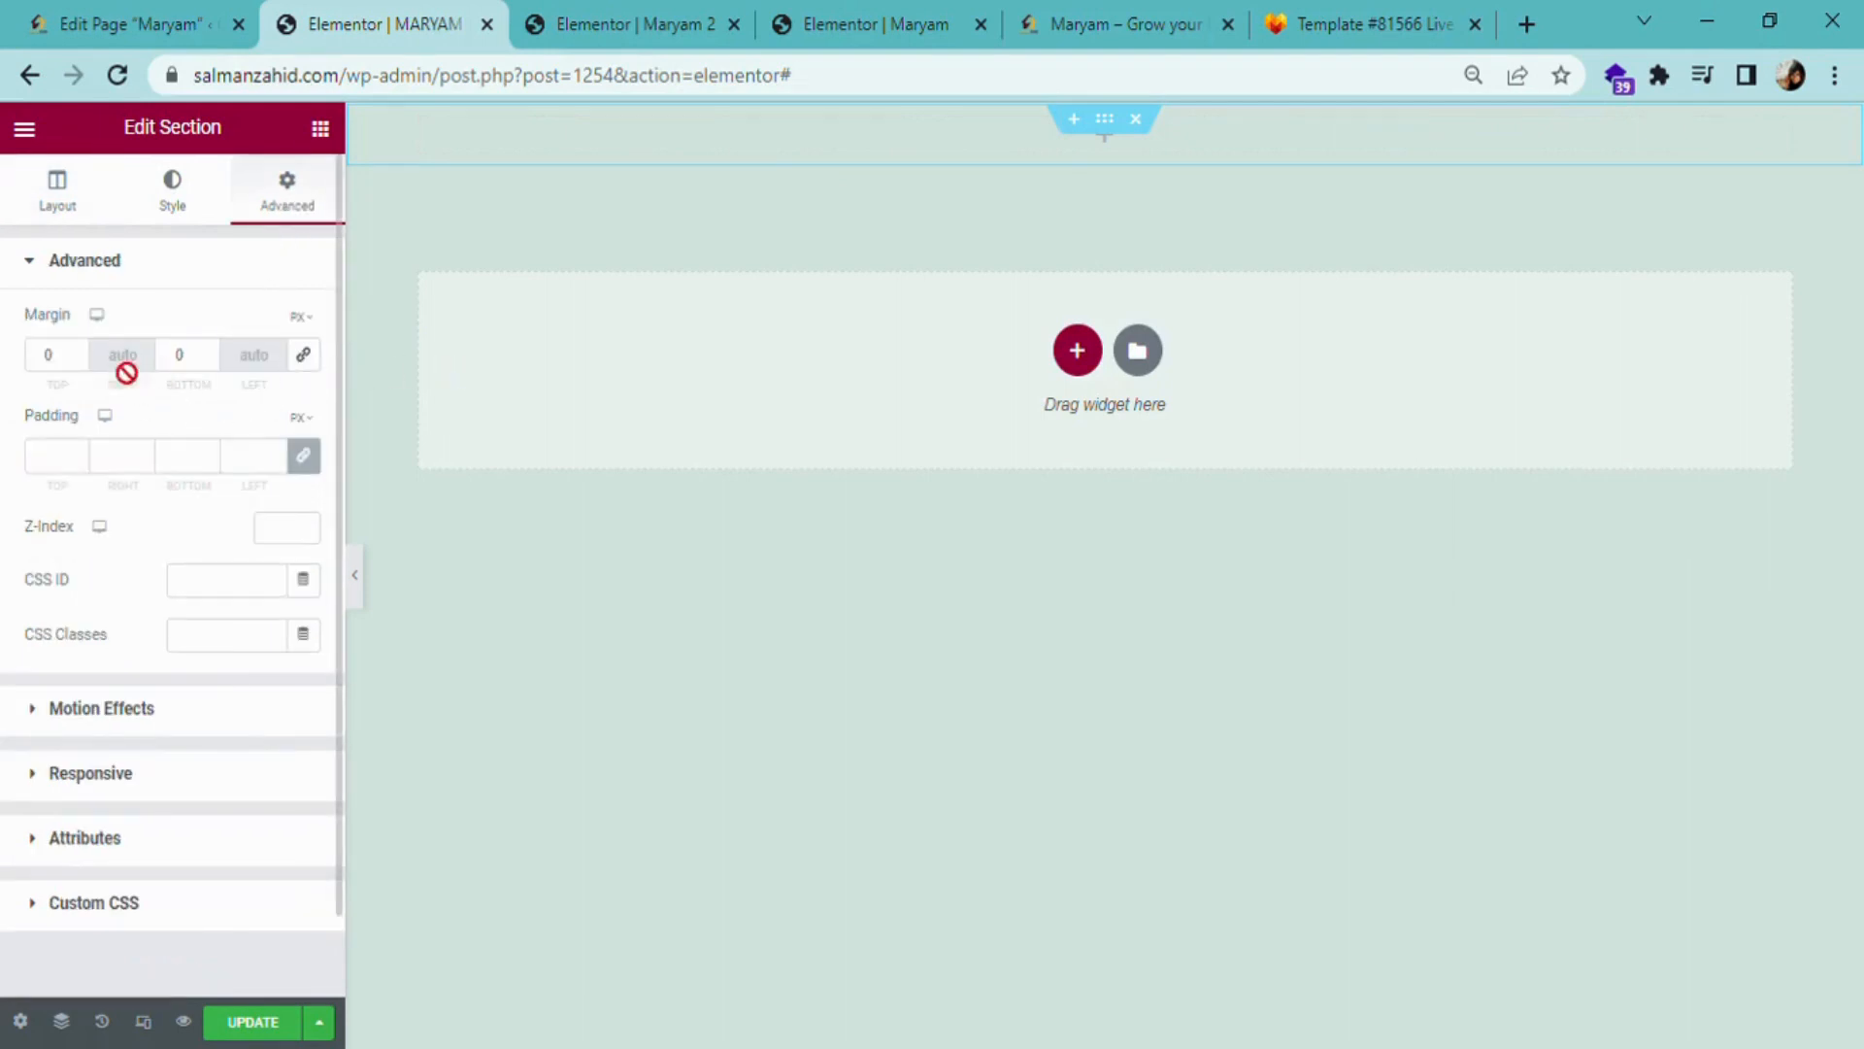
pyautogui.click(50, 359)
pyautogui.write('60')
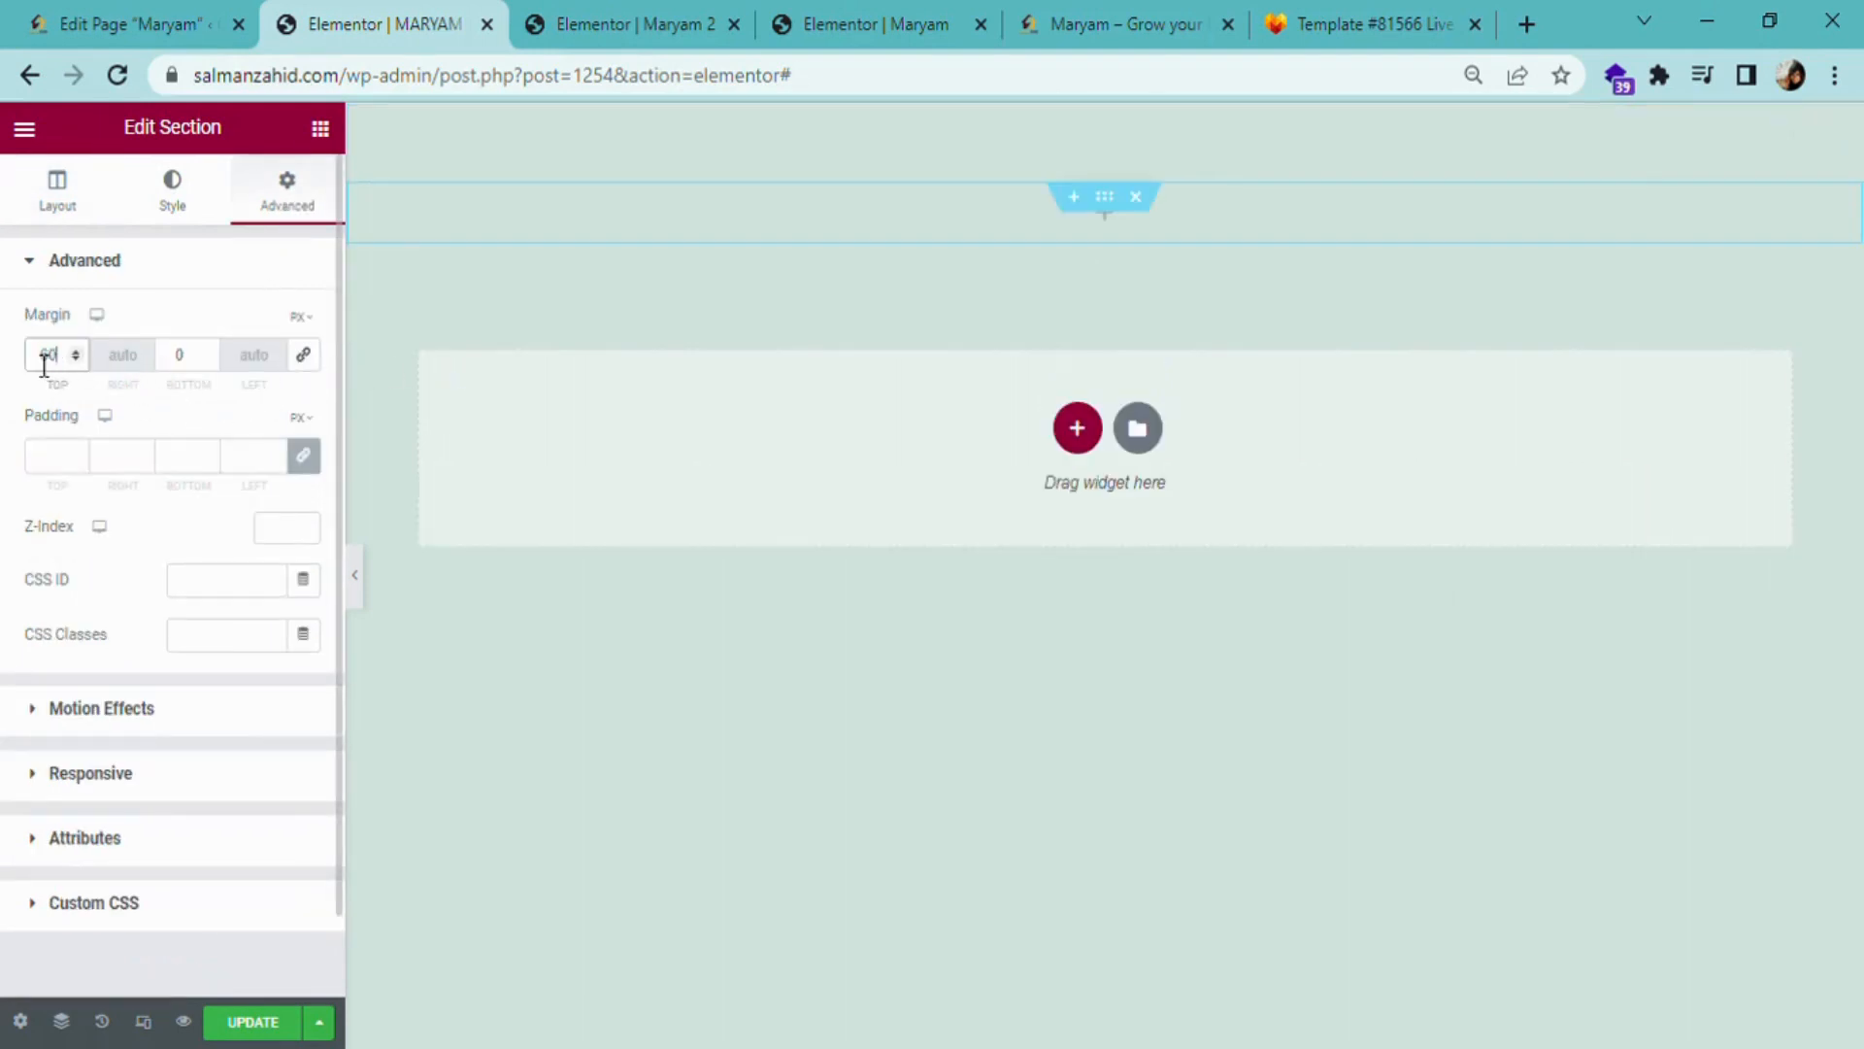
# - Insert an inner section into the new section and expand it to three columns
pyautogui.click(487, 325)
pyautogui.moveTo(97, 464); pyautogui.dragTo(1058, 202)
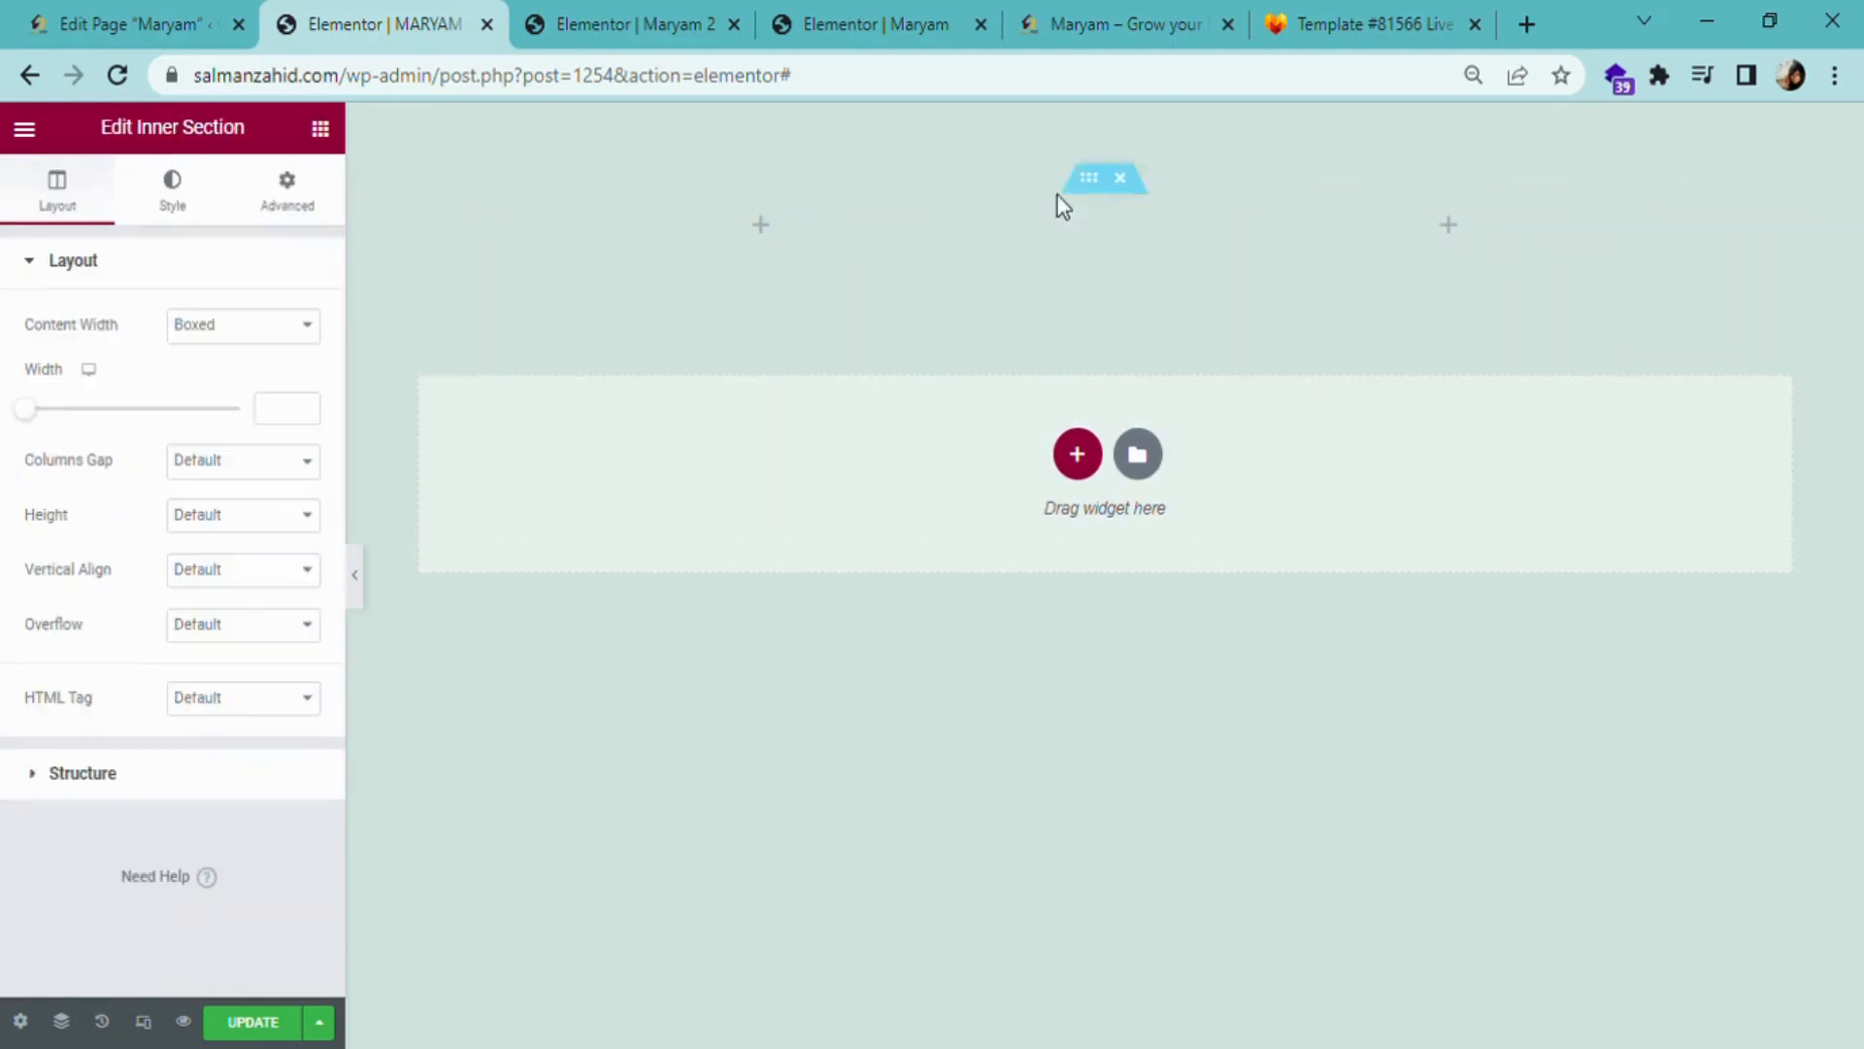
pyautogui.click(441, 210)
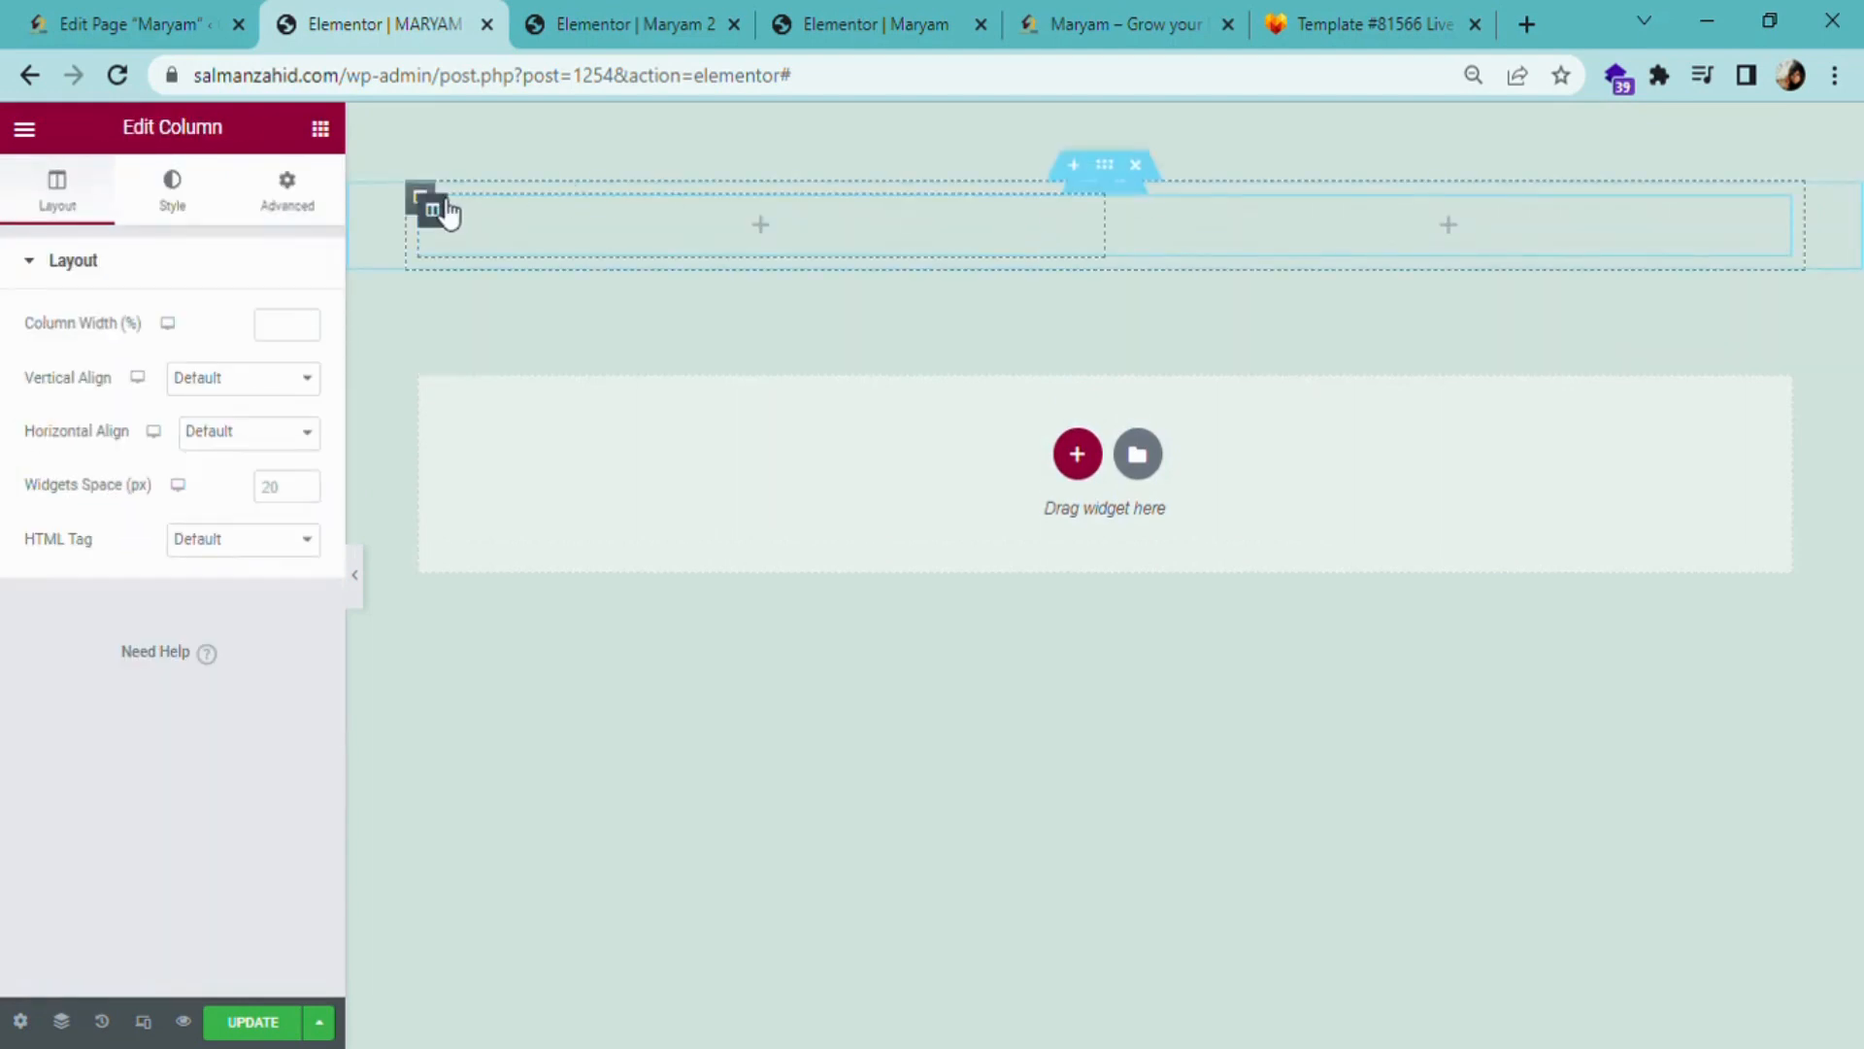
pyautogui.rightClick(442, 209)
pyautogui.click(489, 258)
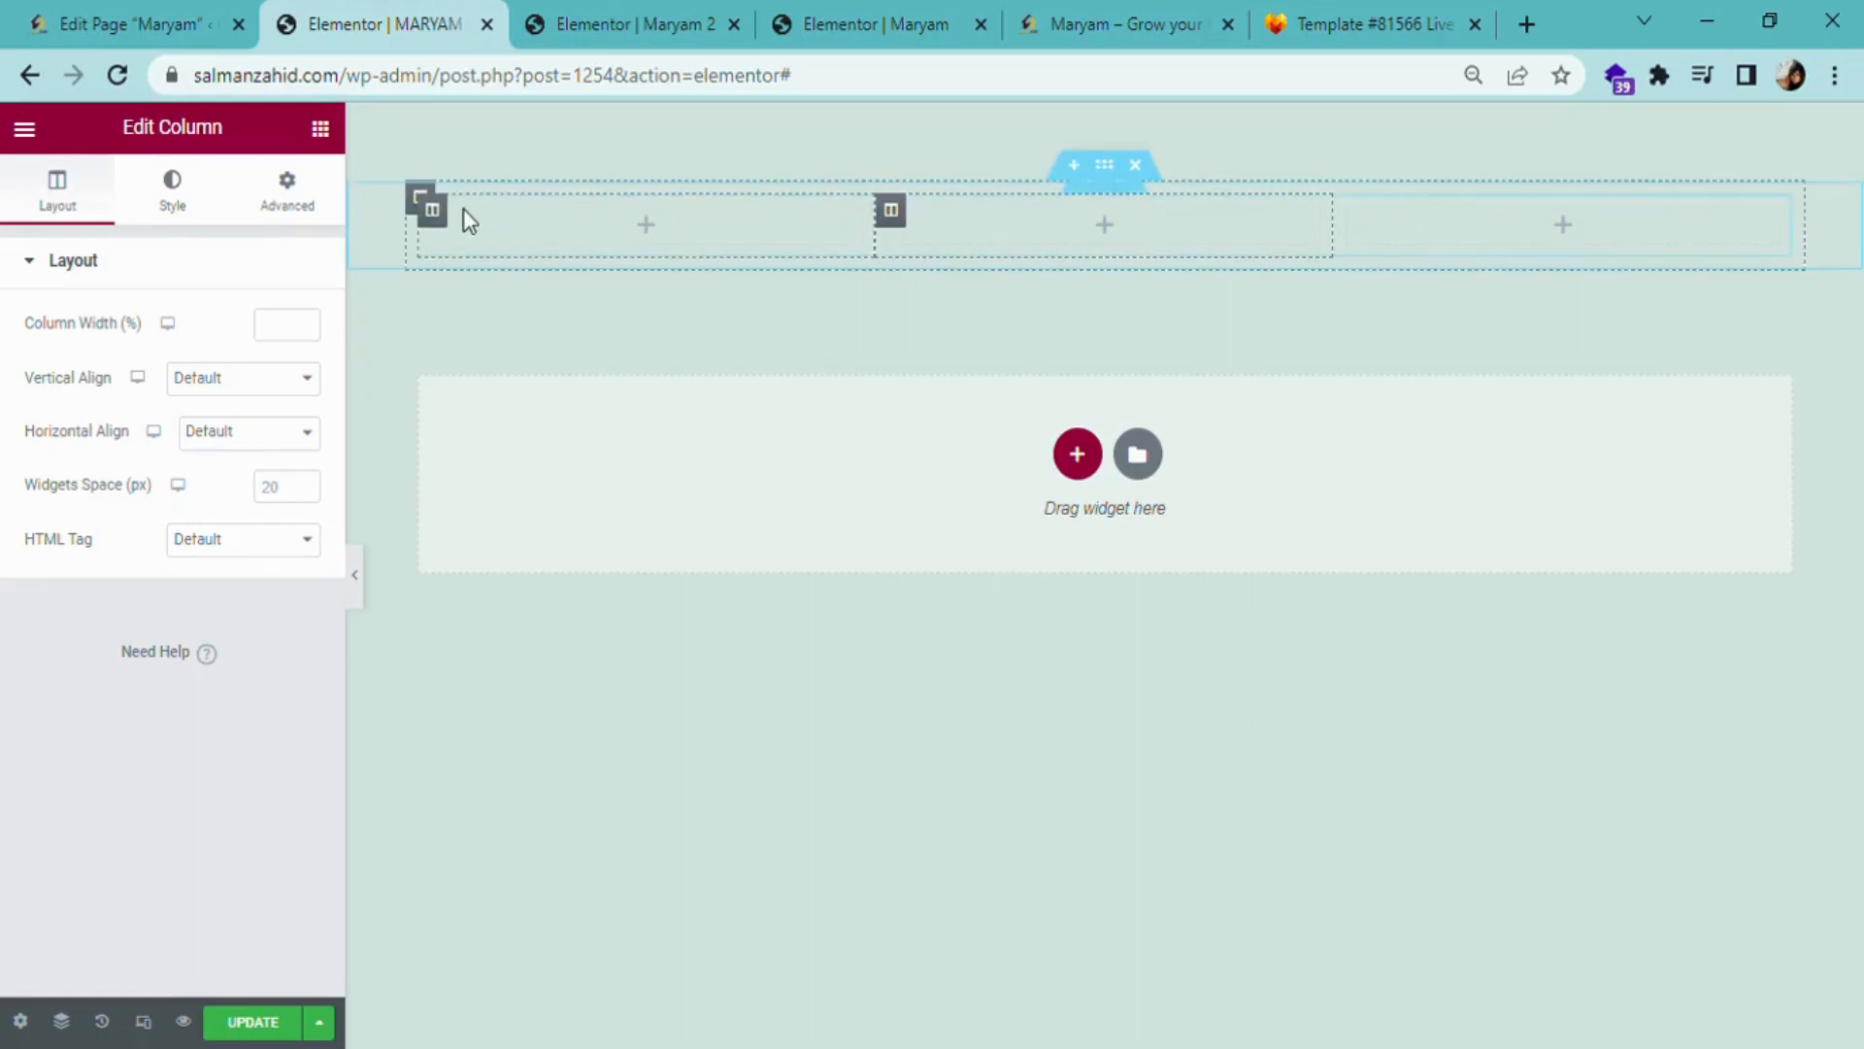
pyautogui.click(320, 129)
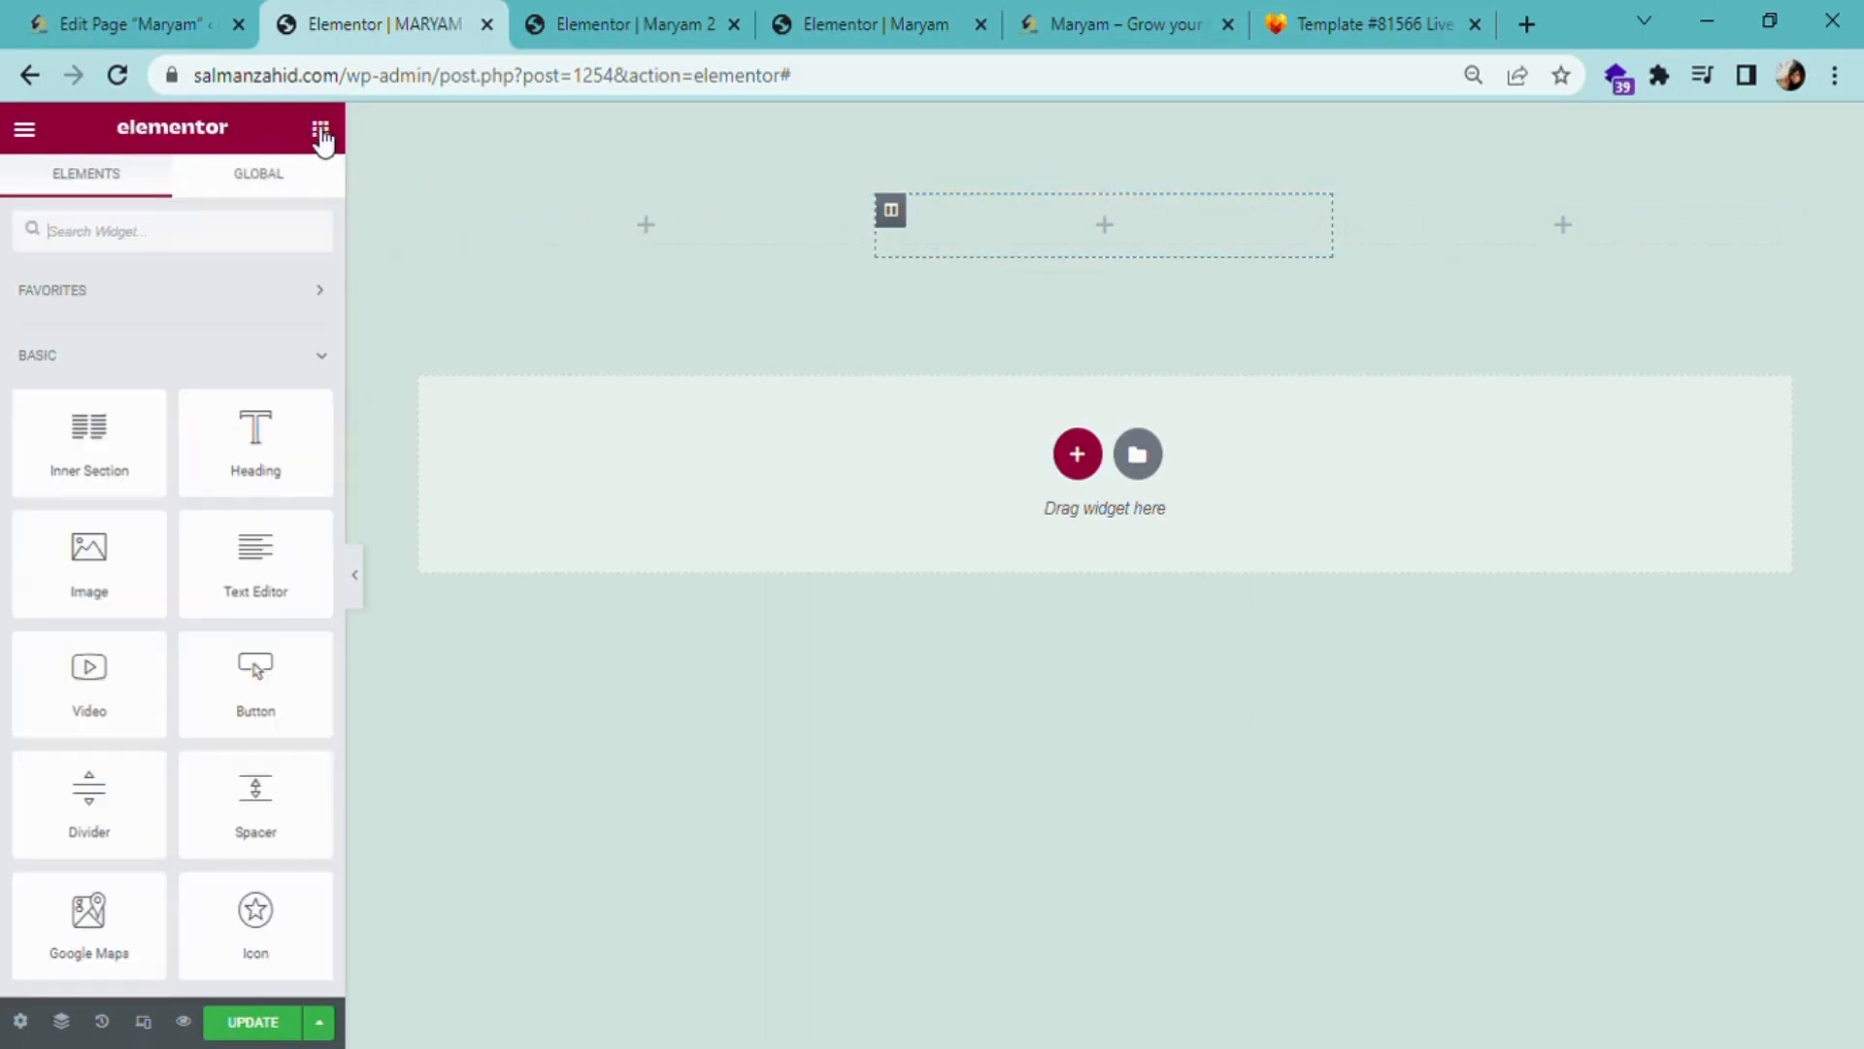
pyautogui.moveTo(100, 553); pyautogui.dragTo(675, 210)
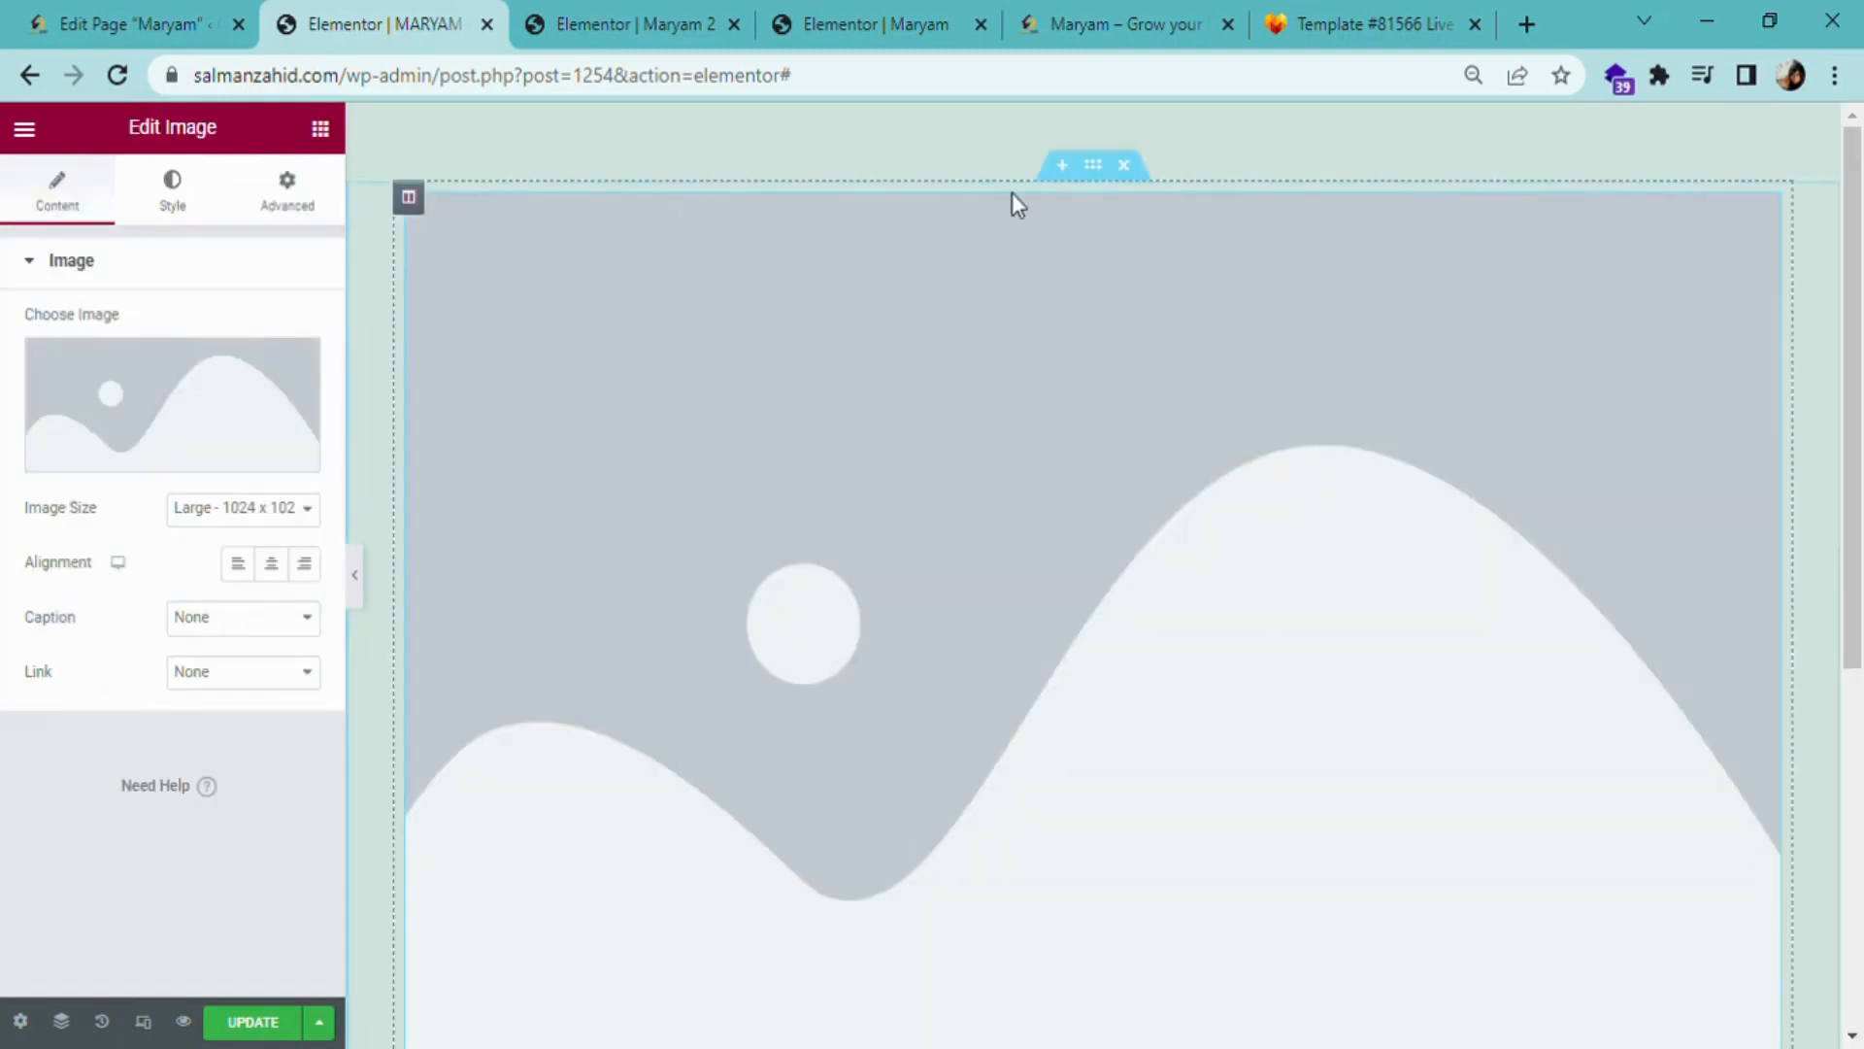
pyautogui.rightClick(1769, 228)
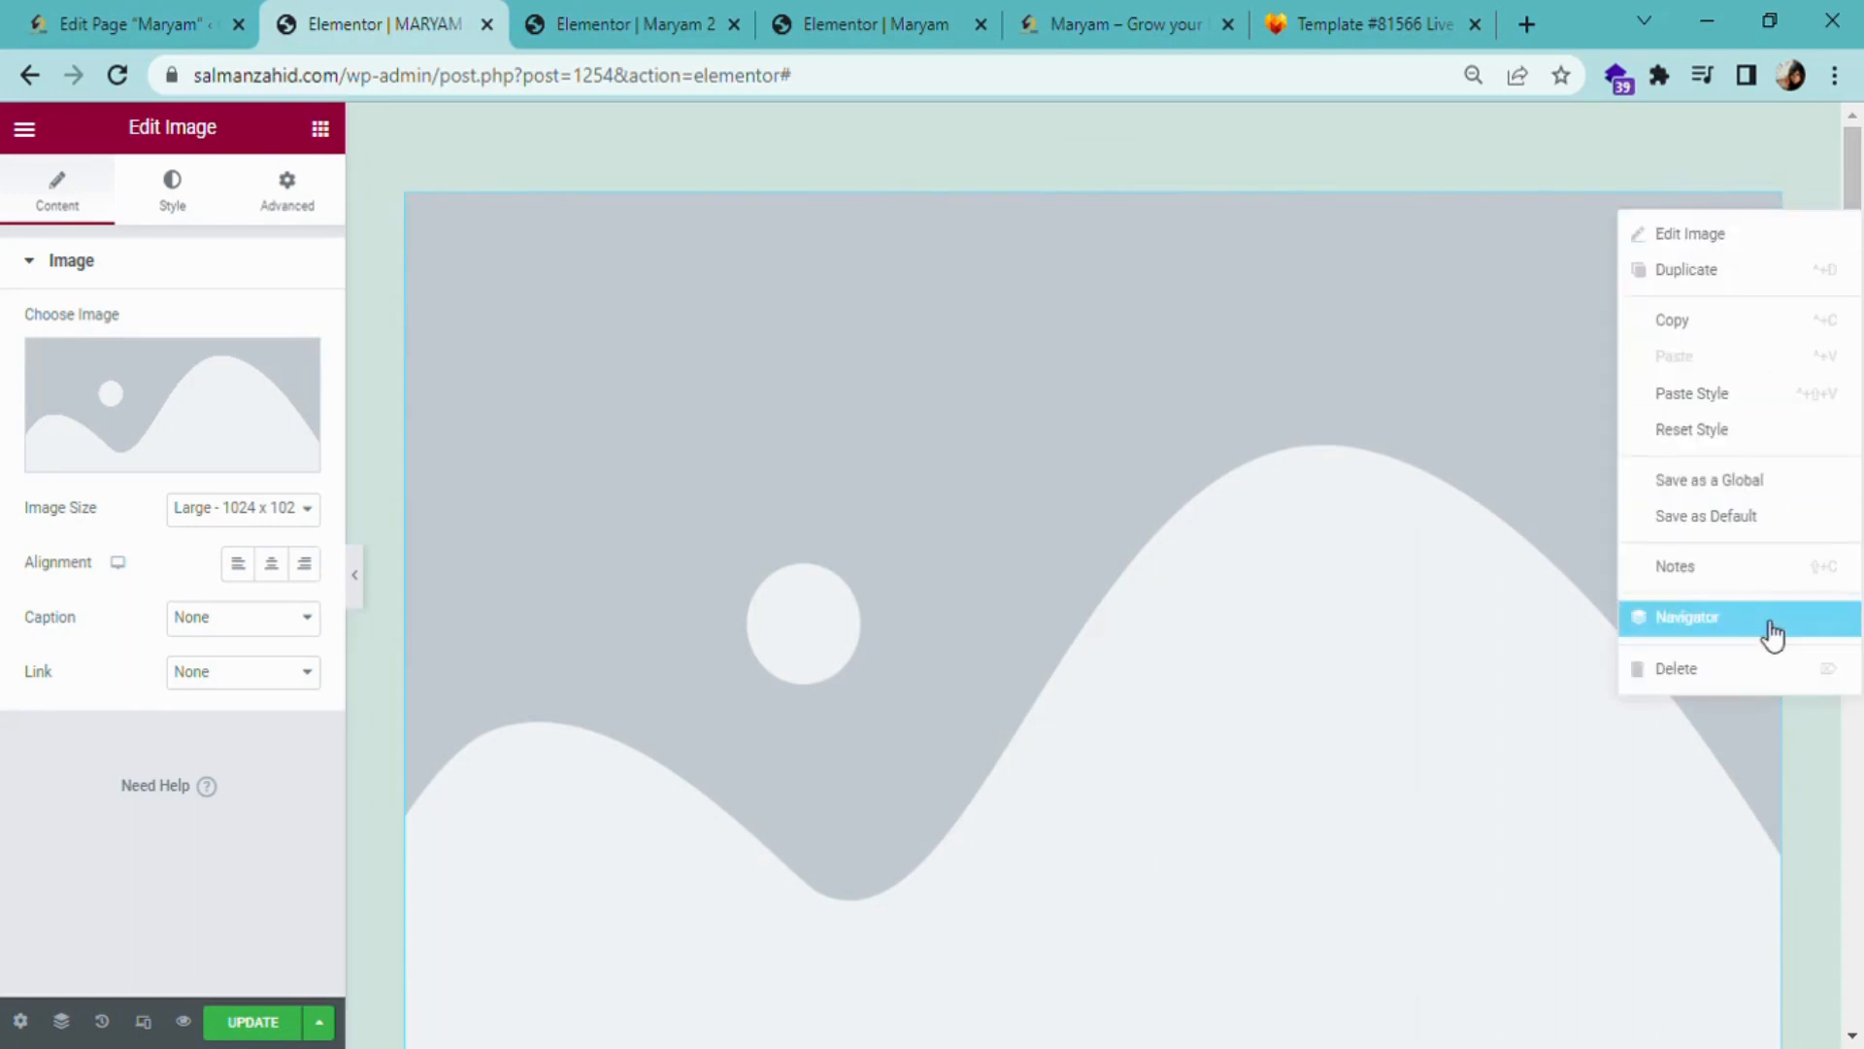
pyautogui.click(1727, 668)
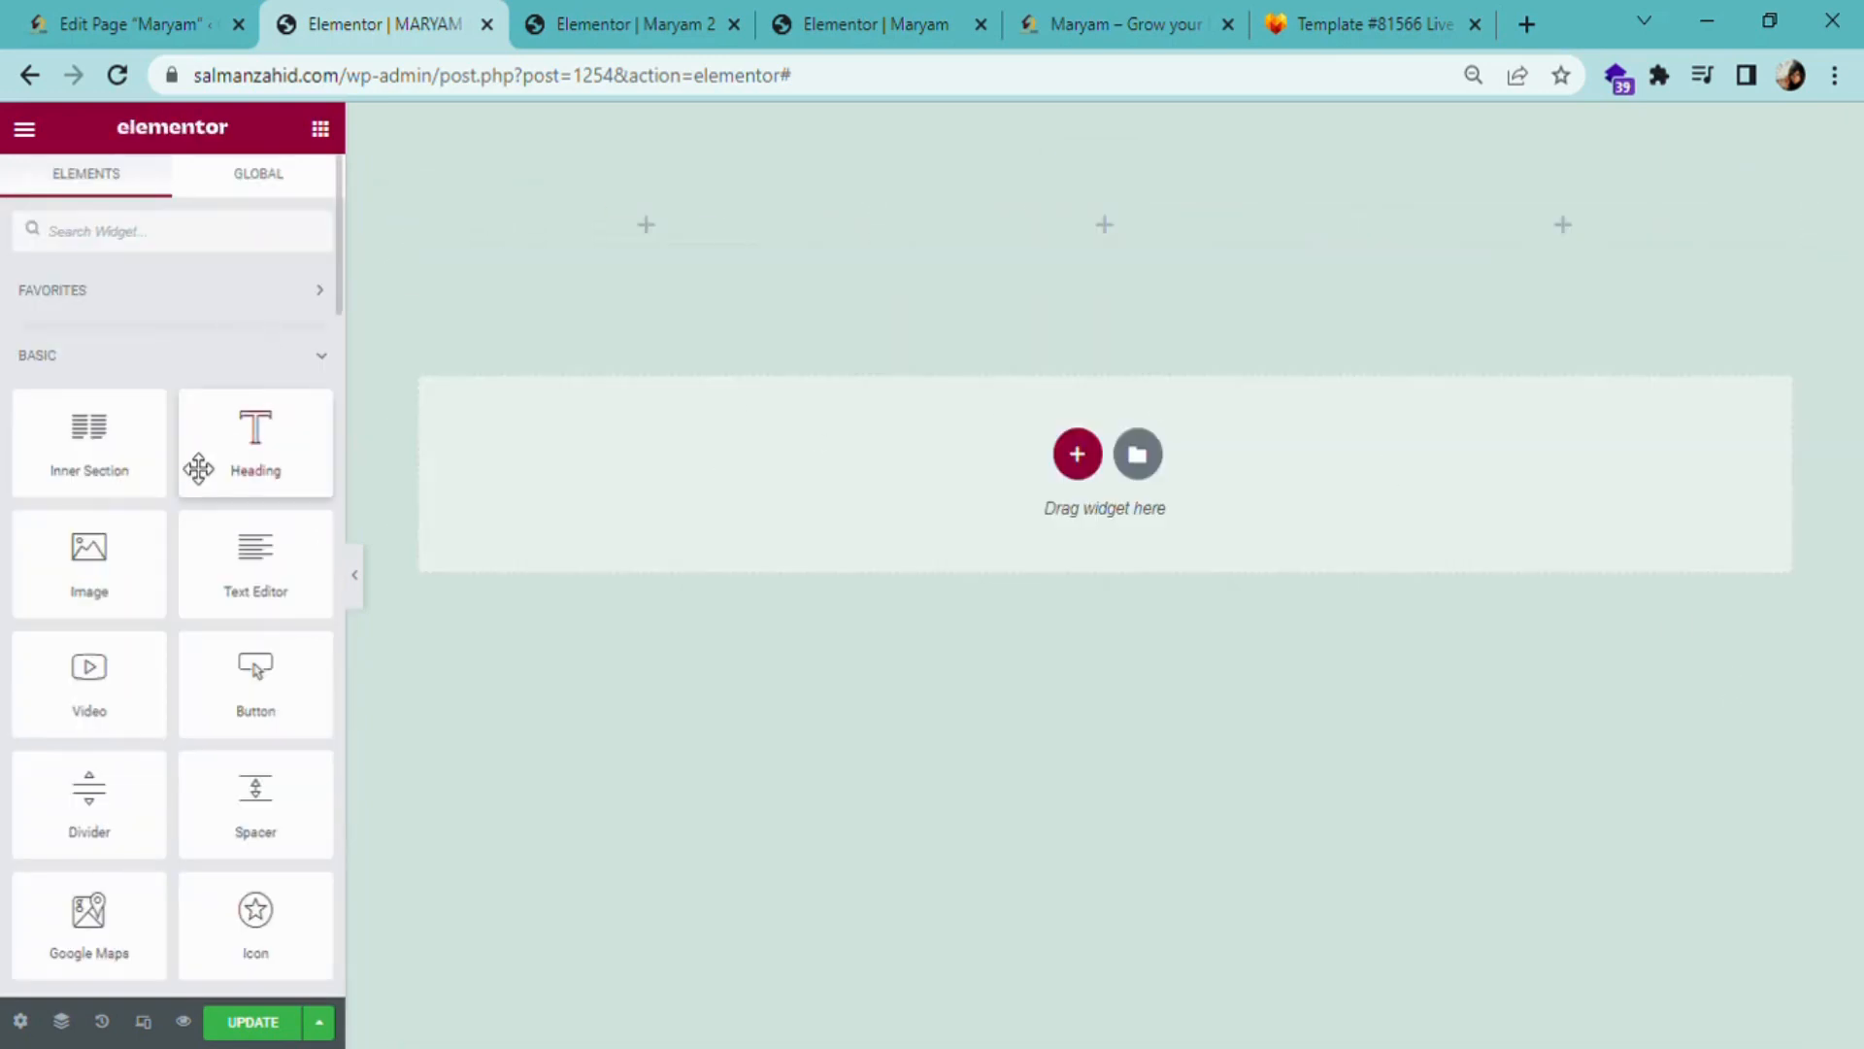
# - Place an Image widget in the first inner column and a Heading widget beneath it
pyautogui.moveTo(134, 574); pyautogui.dragTo(641, 250)
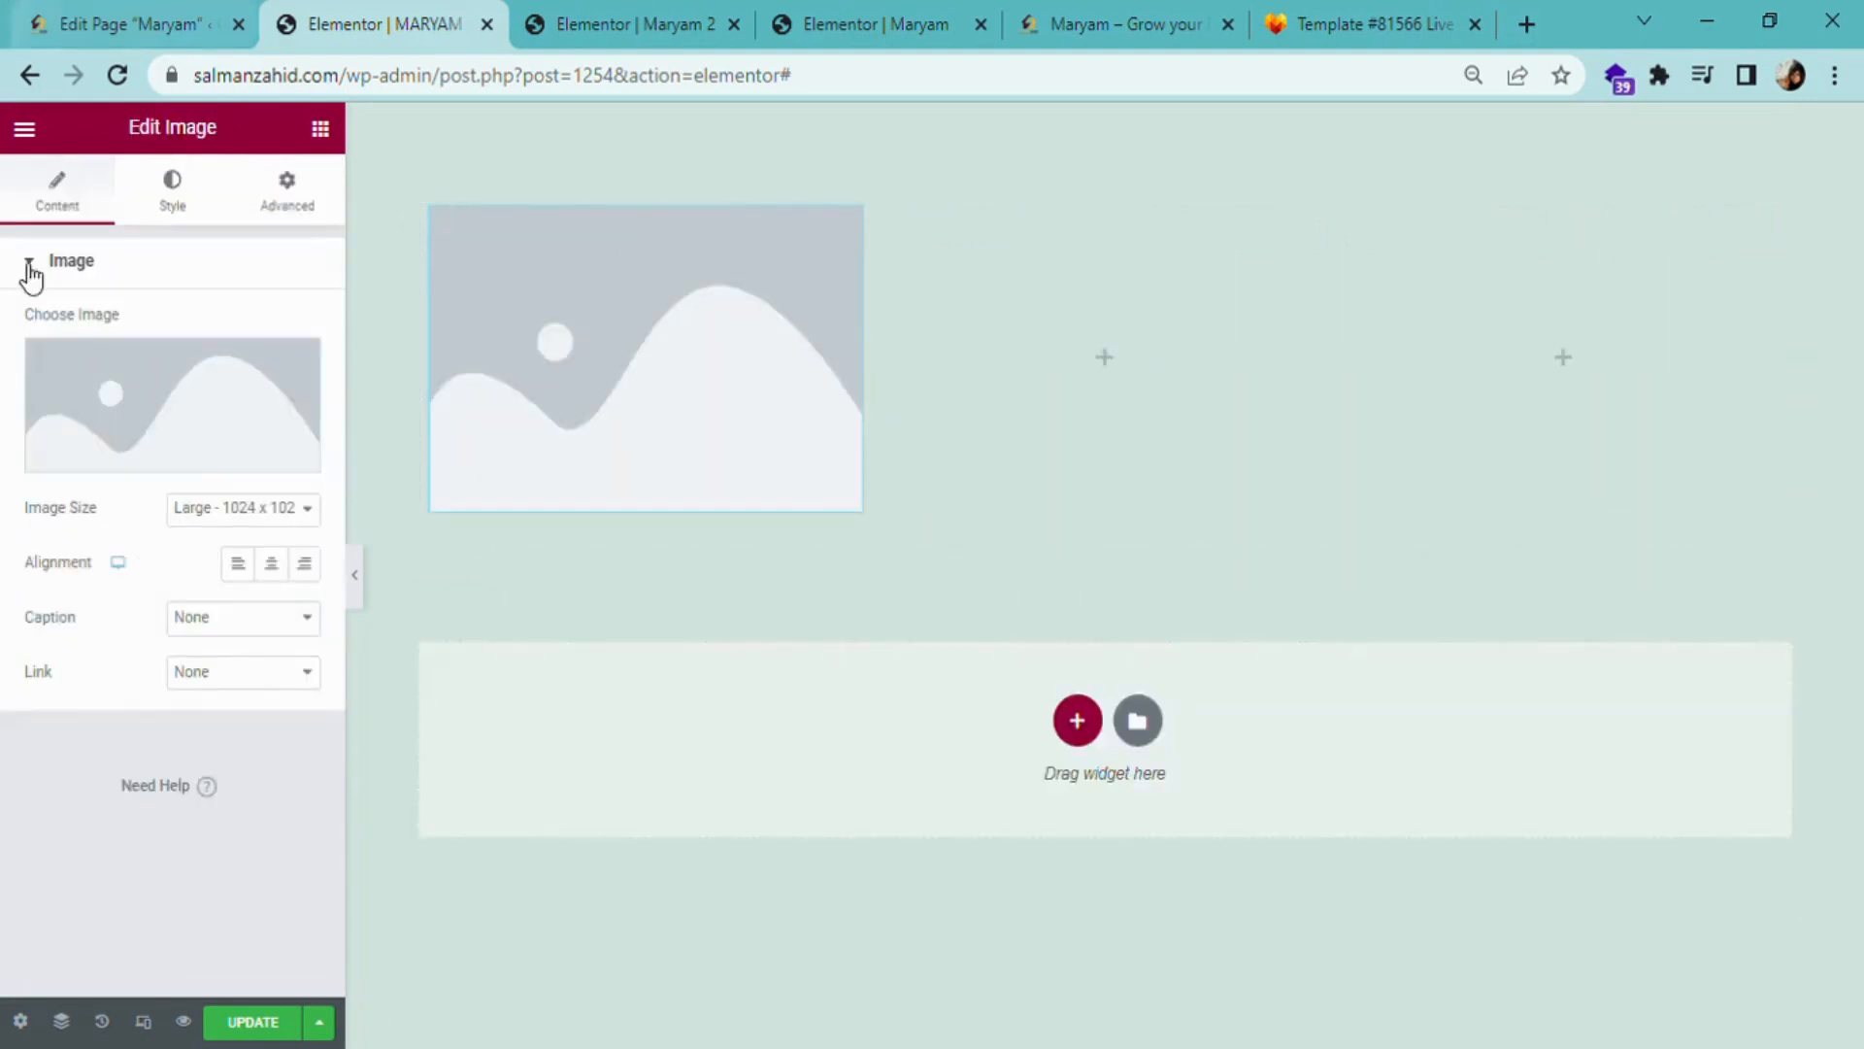
pyautogui.click(320, 131)
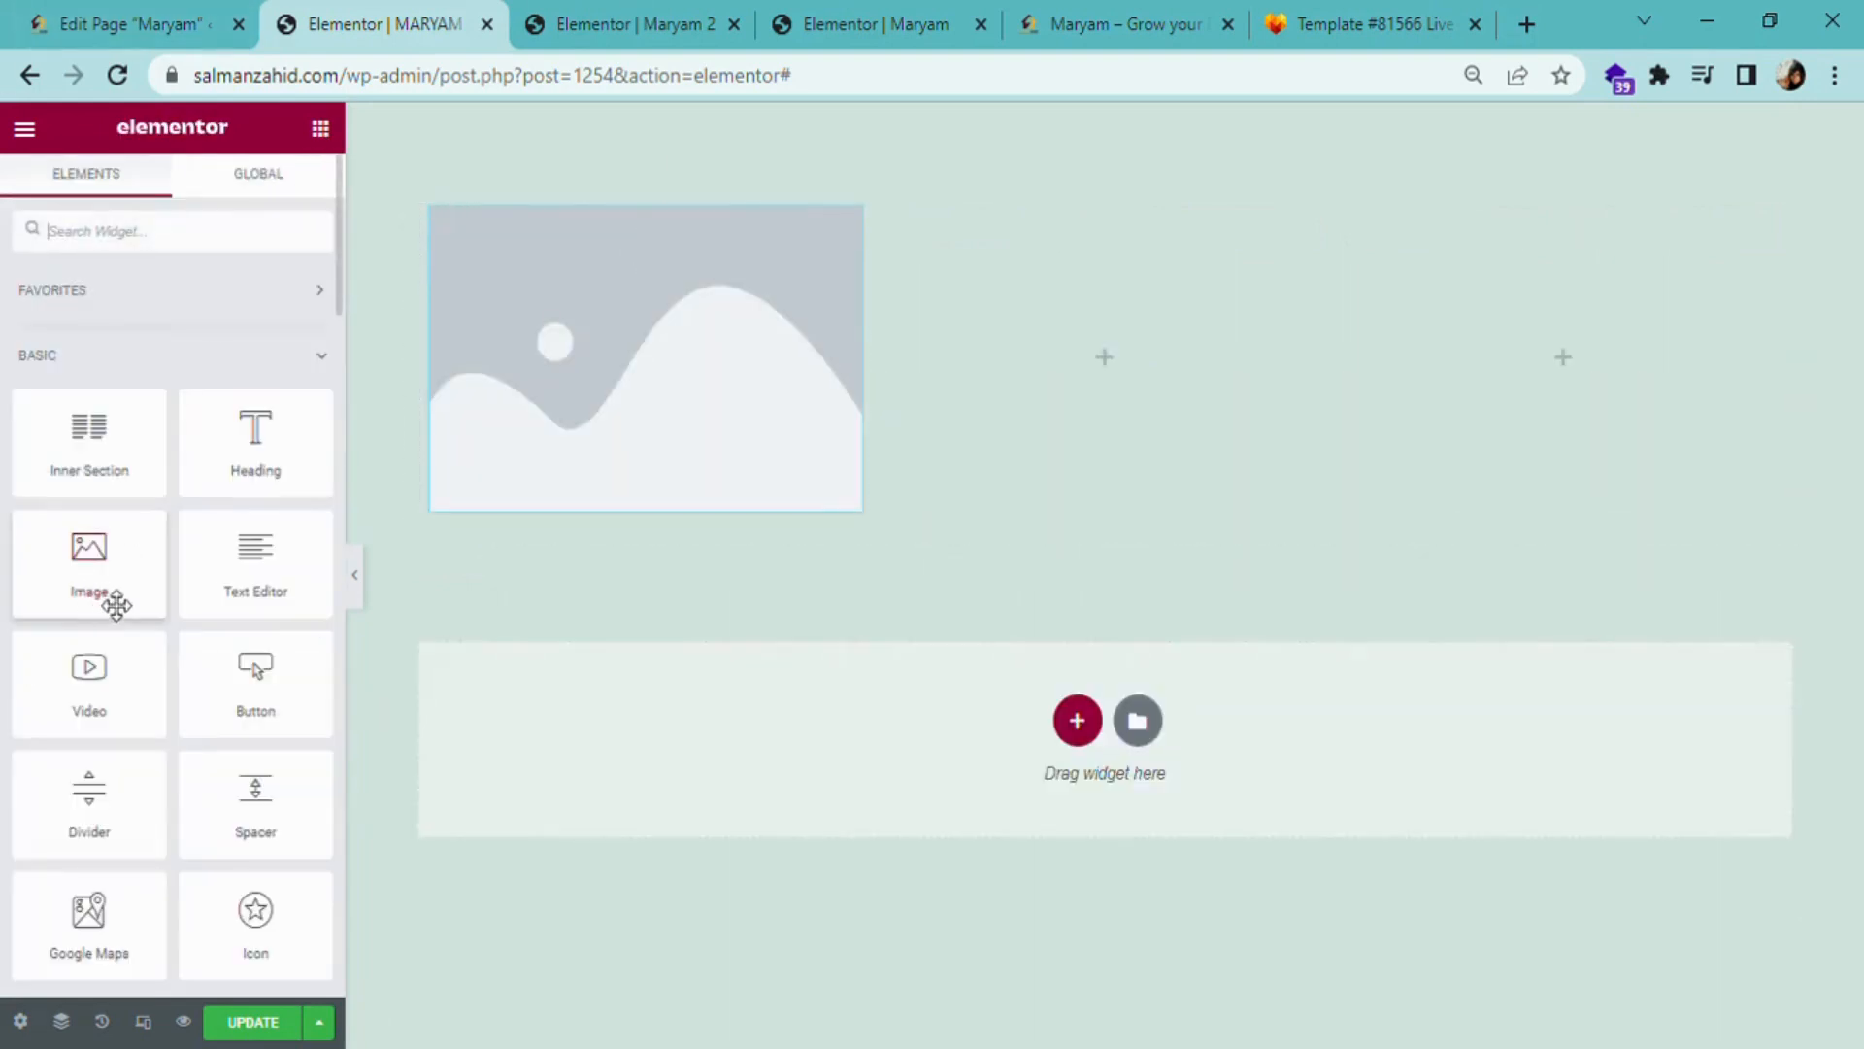
pyautogui.moveTo(282, 476); pyautogui.dragTo(654, 491)
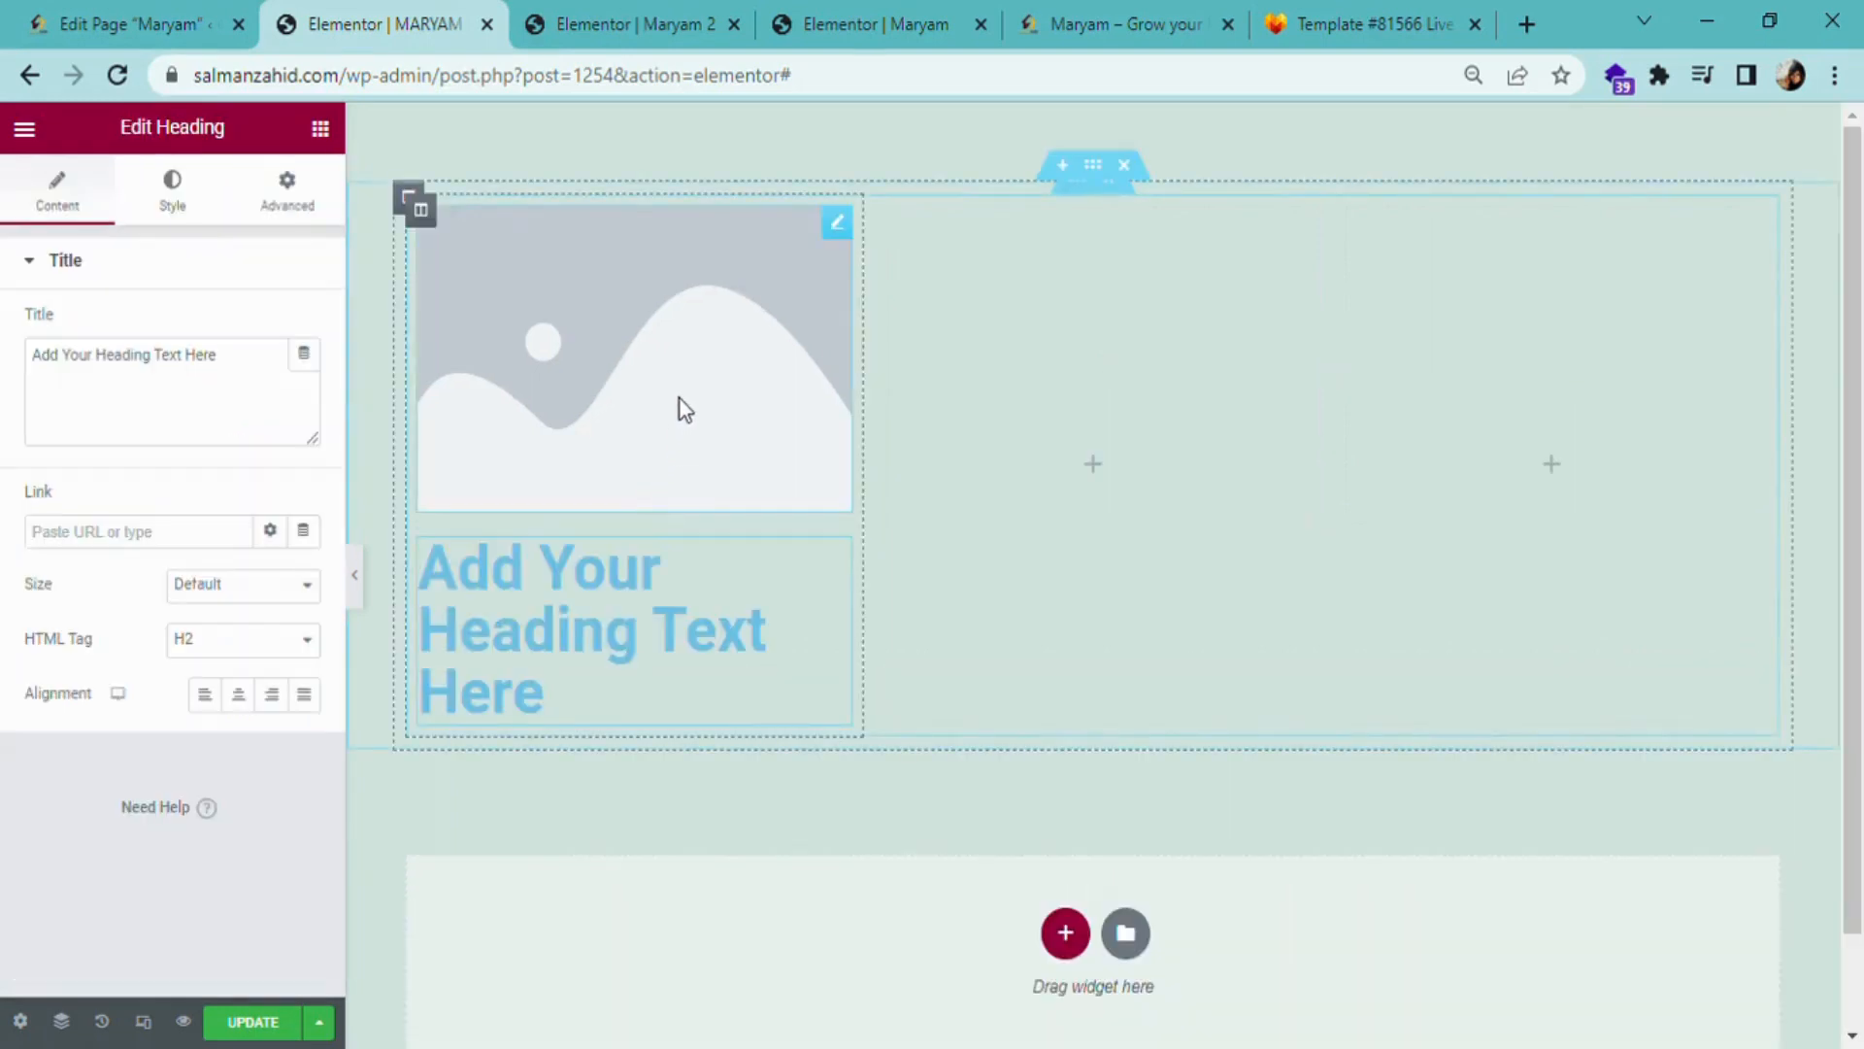
# - Fill the image widget with the media library photo of the woman holding weight plates beside the dark gym's rack
pyautogui.click(619, 398)
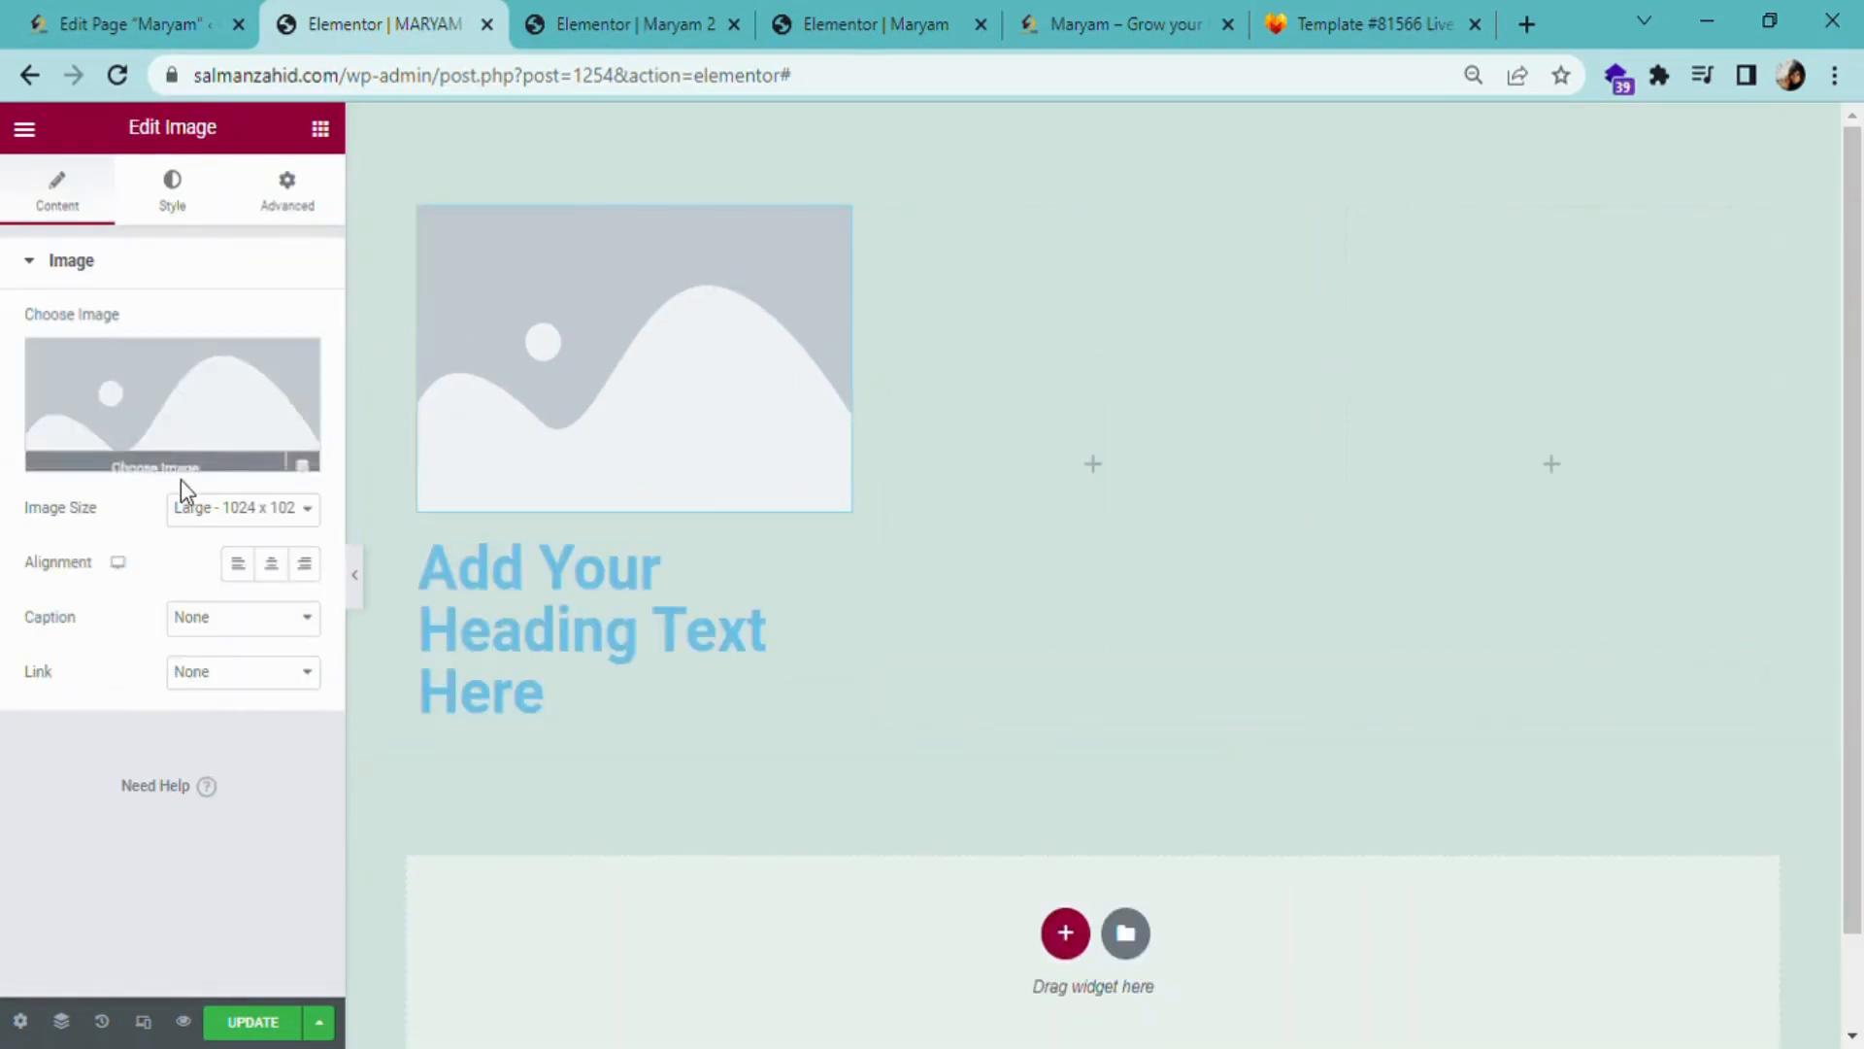
pyautogui.click(144, 455)
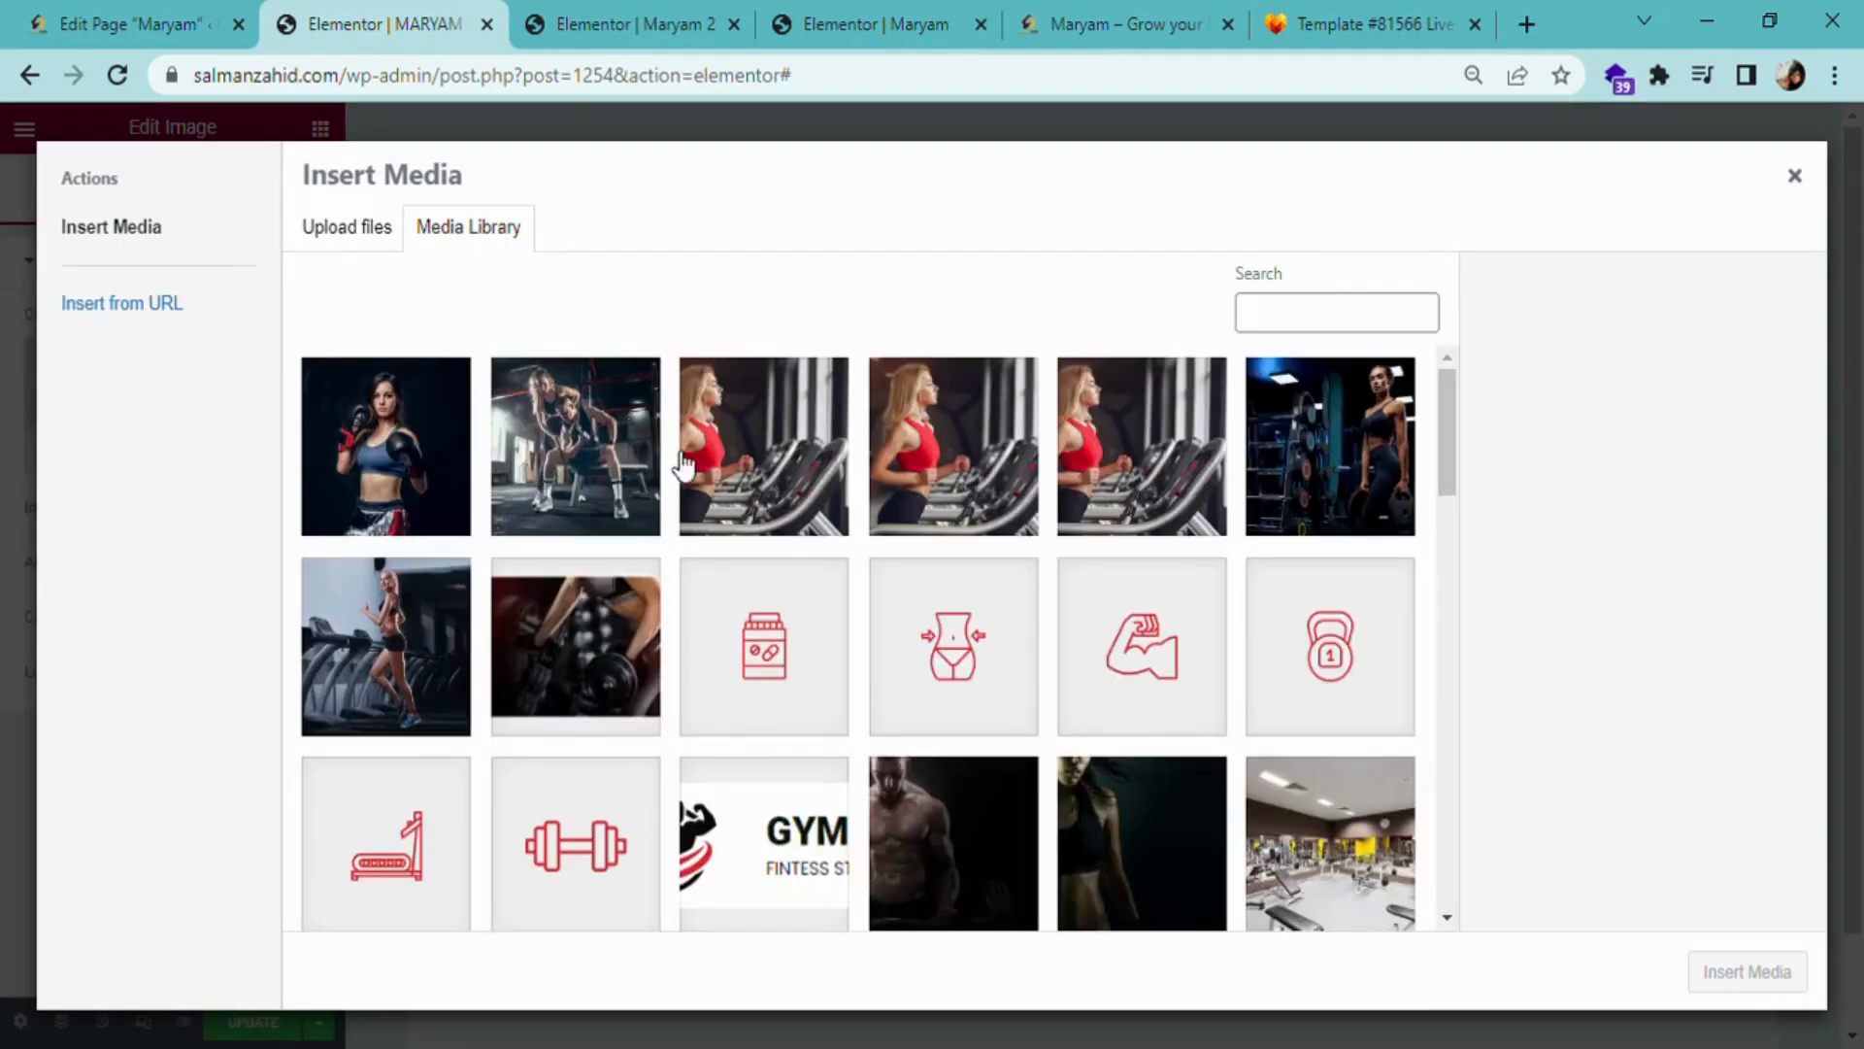
pyautogui.click(1361, 466)
pyautogui.click(1759, 972)
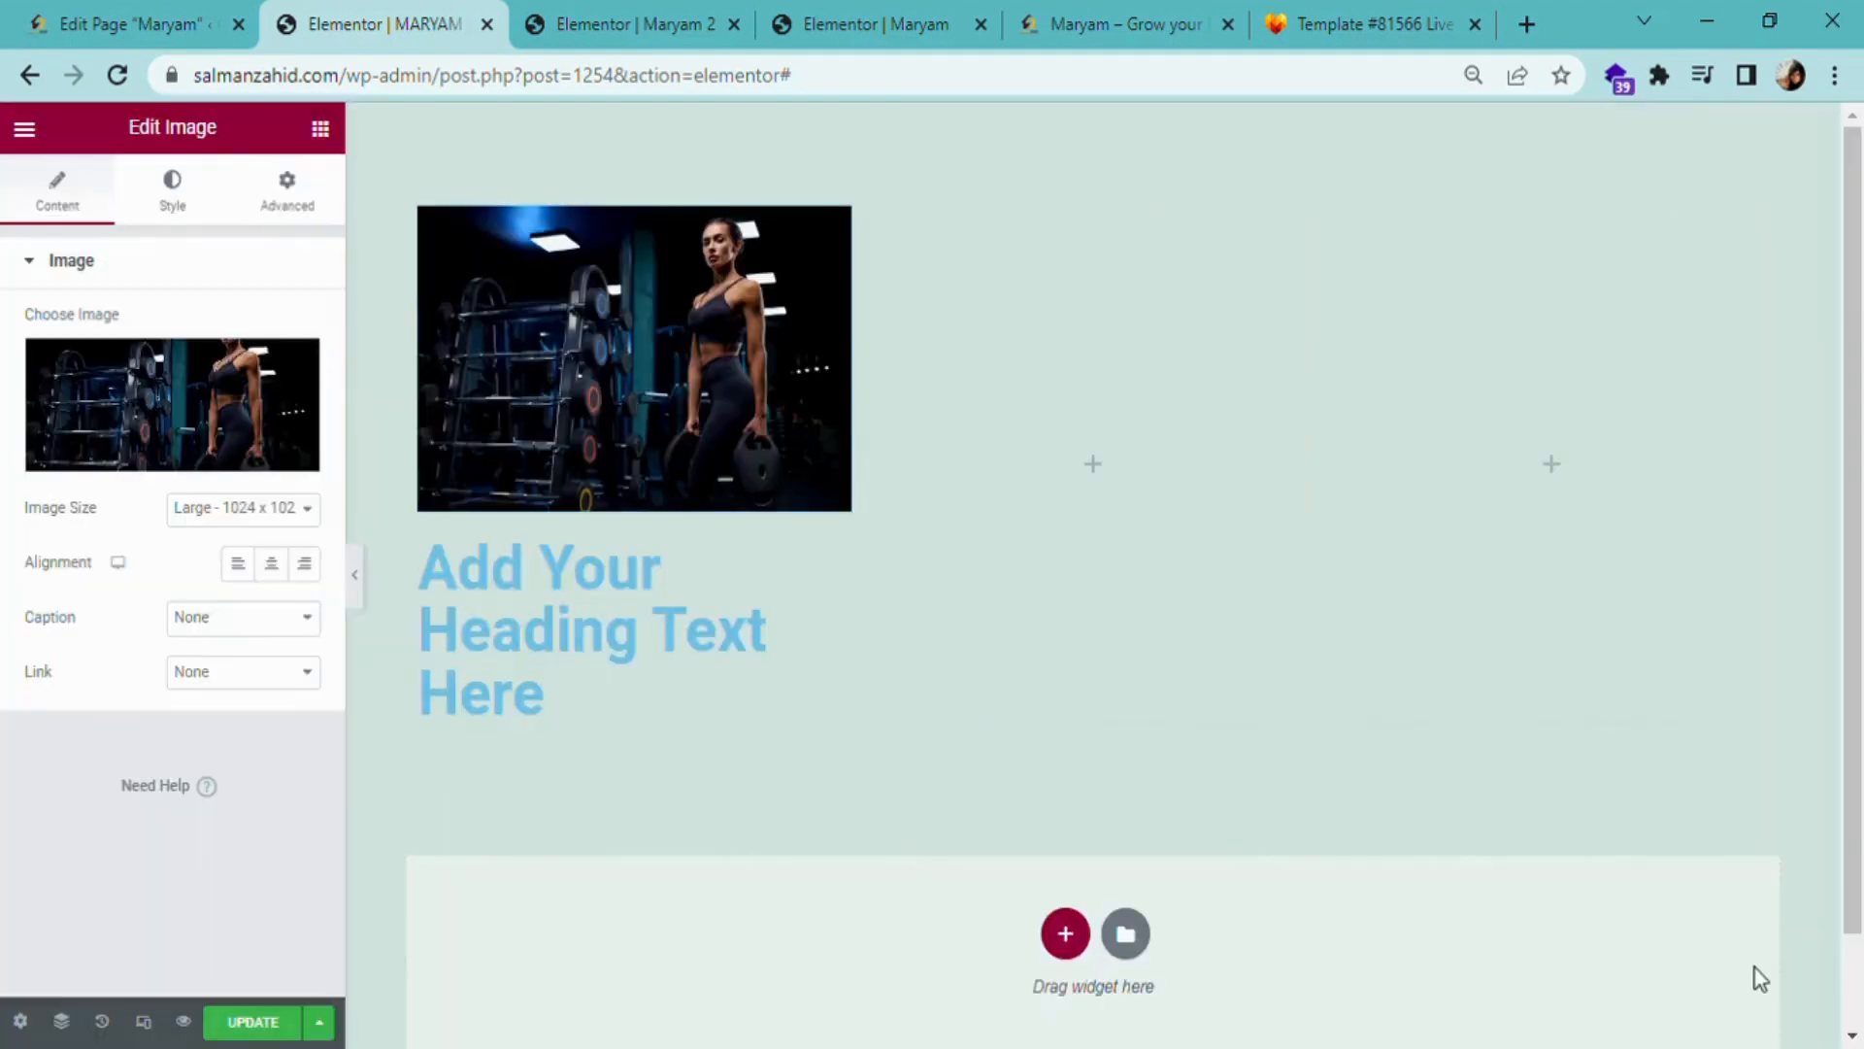
# - Replace the placeholder heading text below the photo with FITNESS and center it
pyautogui.click(556, 713)
pyautogui.moveTo(561, 713); pyautogui.dragTo(438, 594)
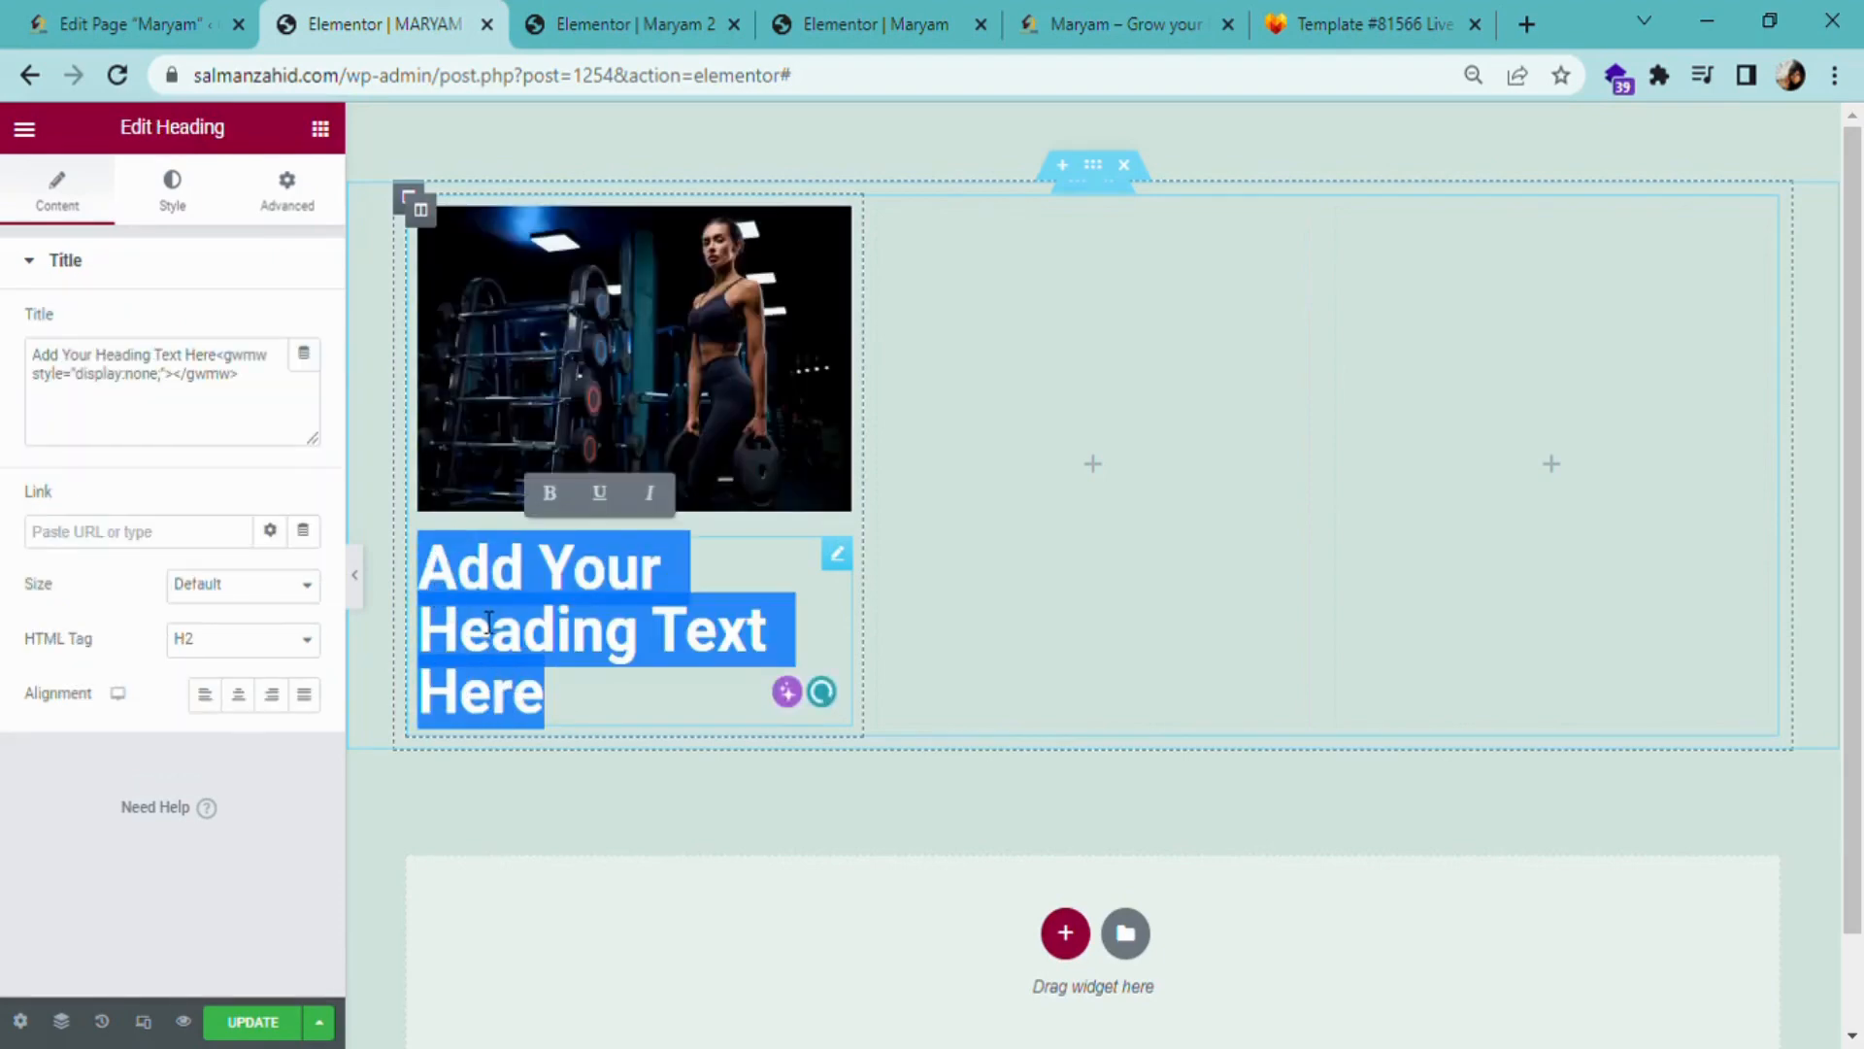
pyautogui.press('BackSpace')
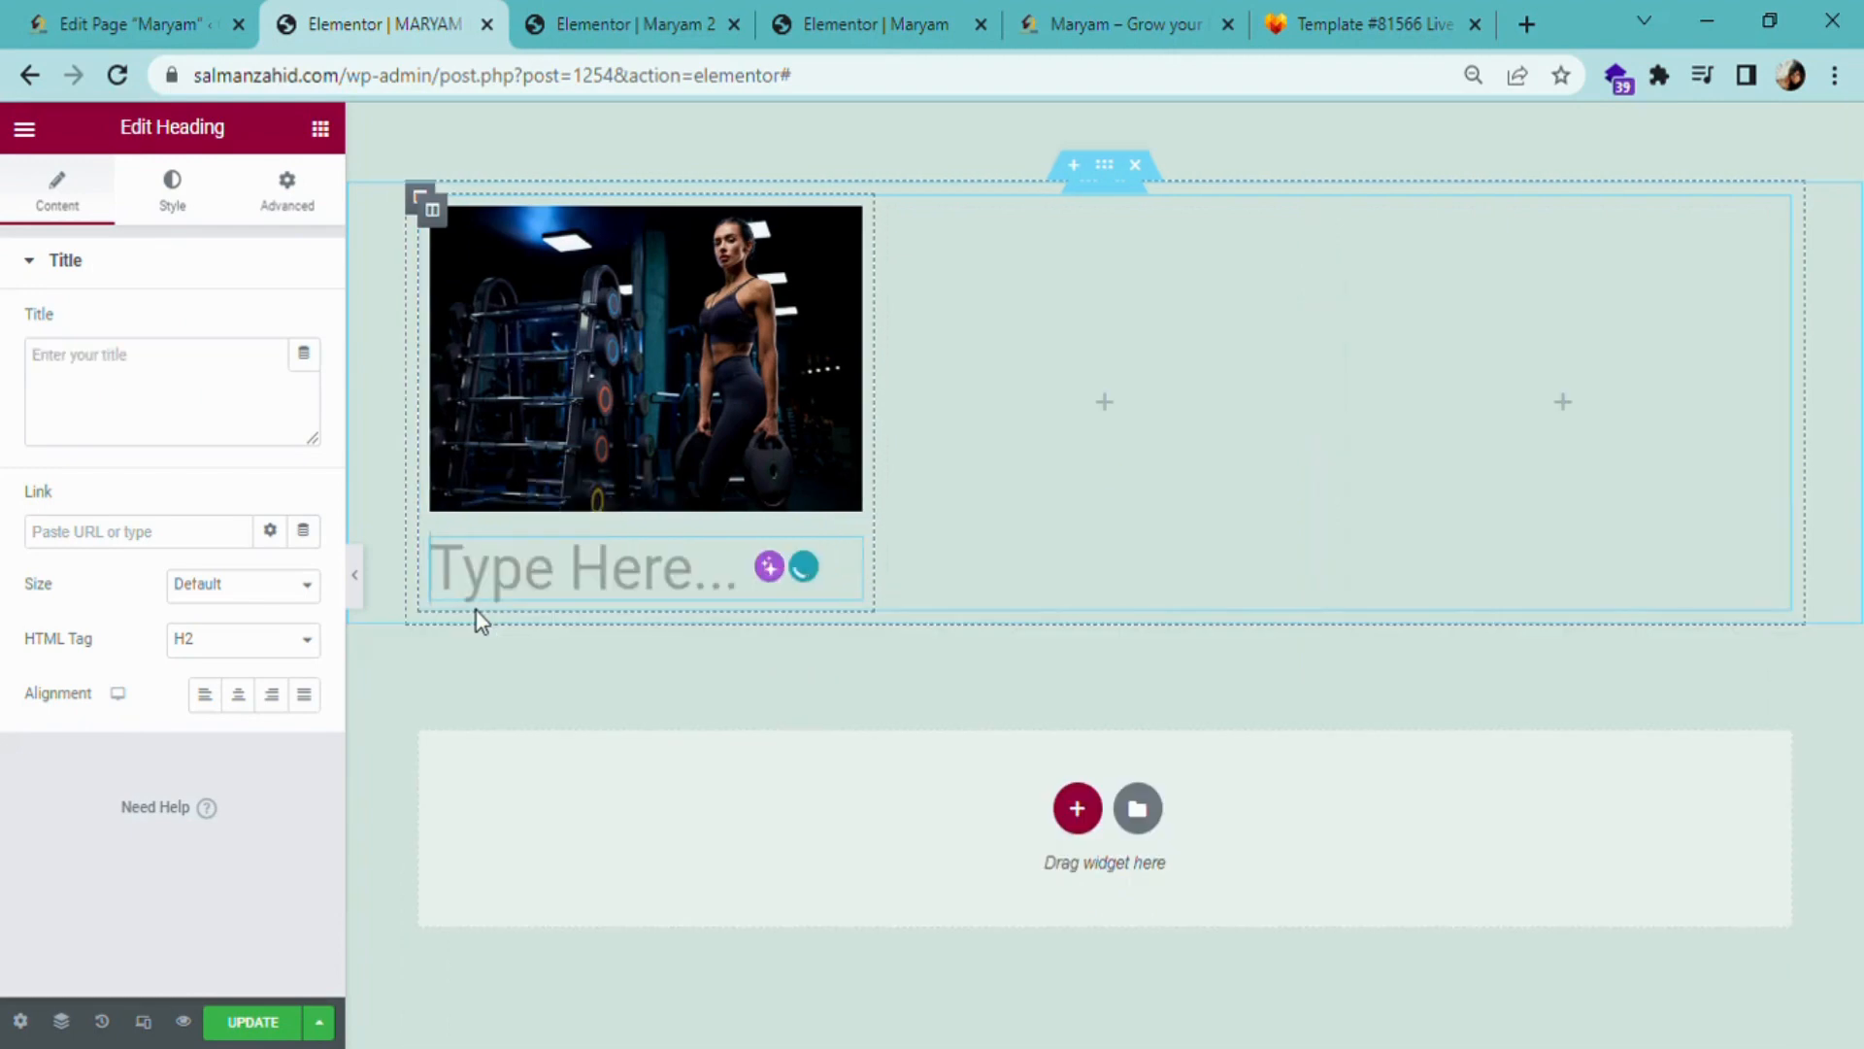
pyautogui.write('FI')
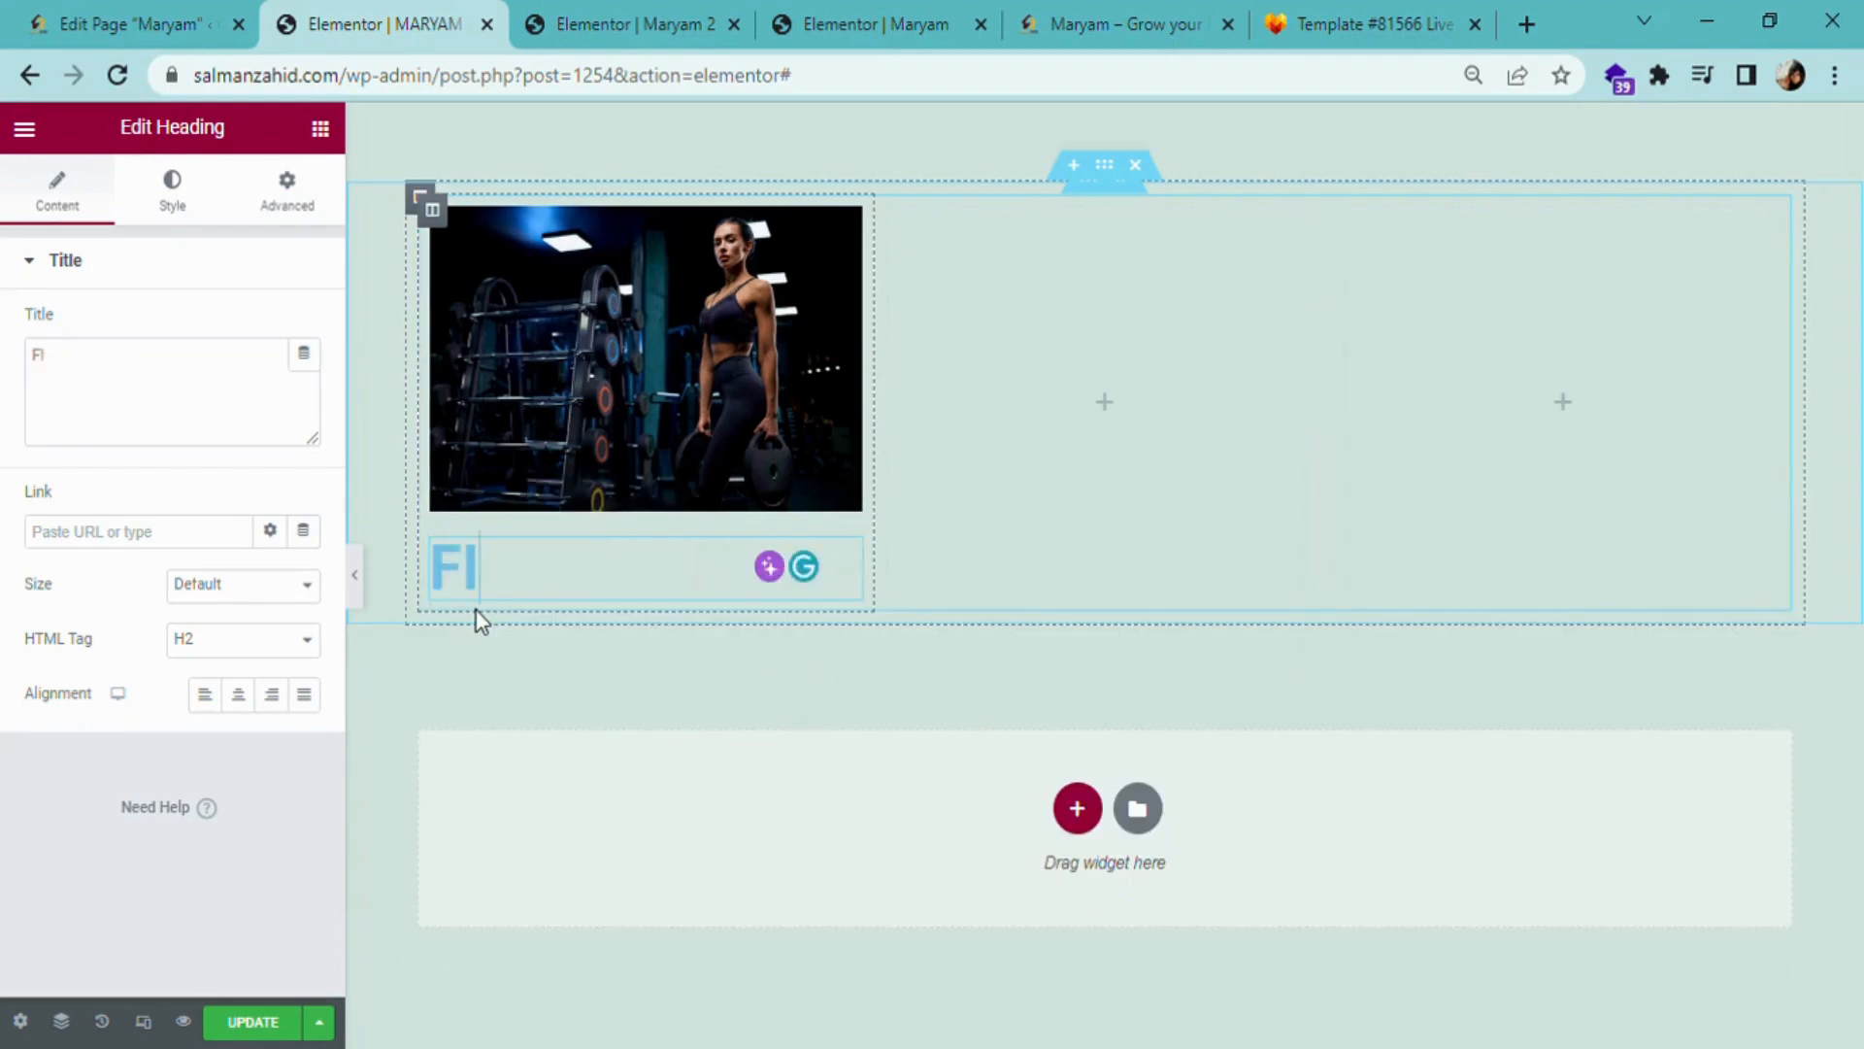
pyautogui.write('TNESS')
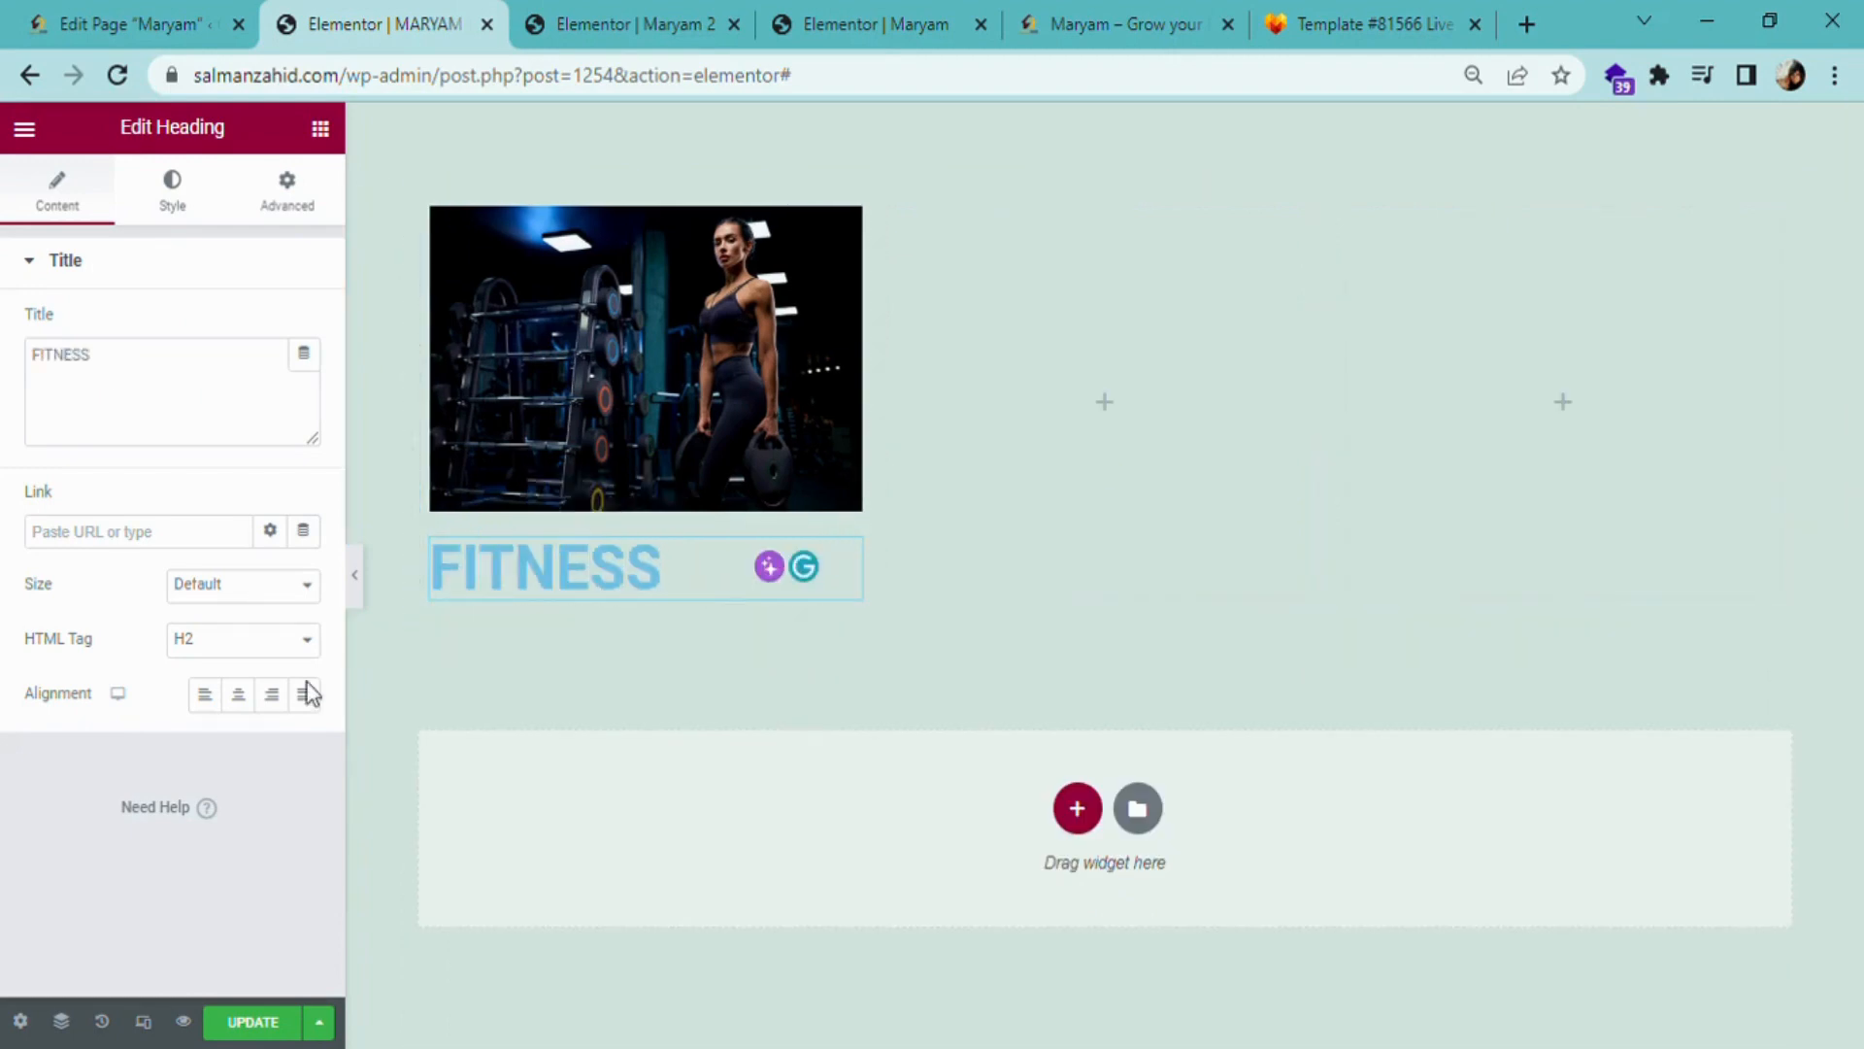
pyautogui.click(237, 696)
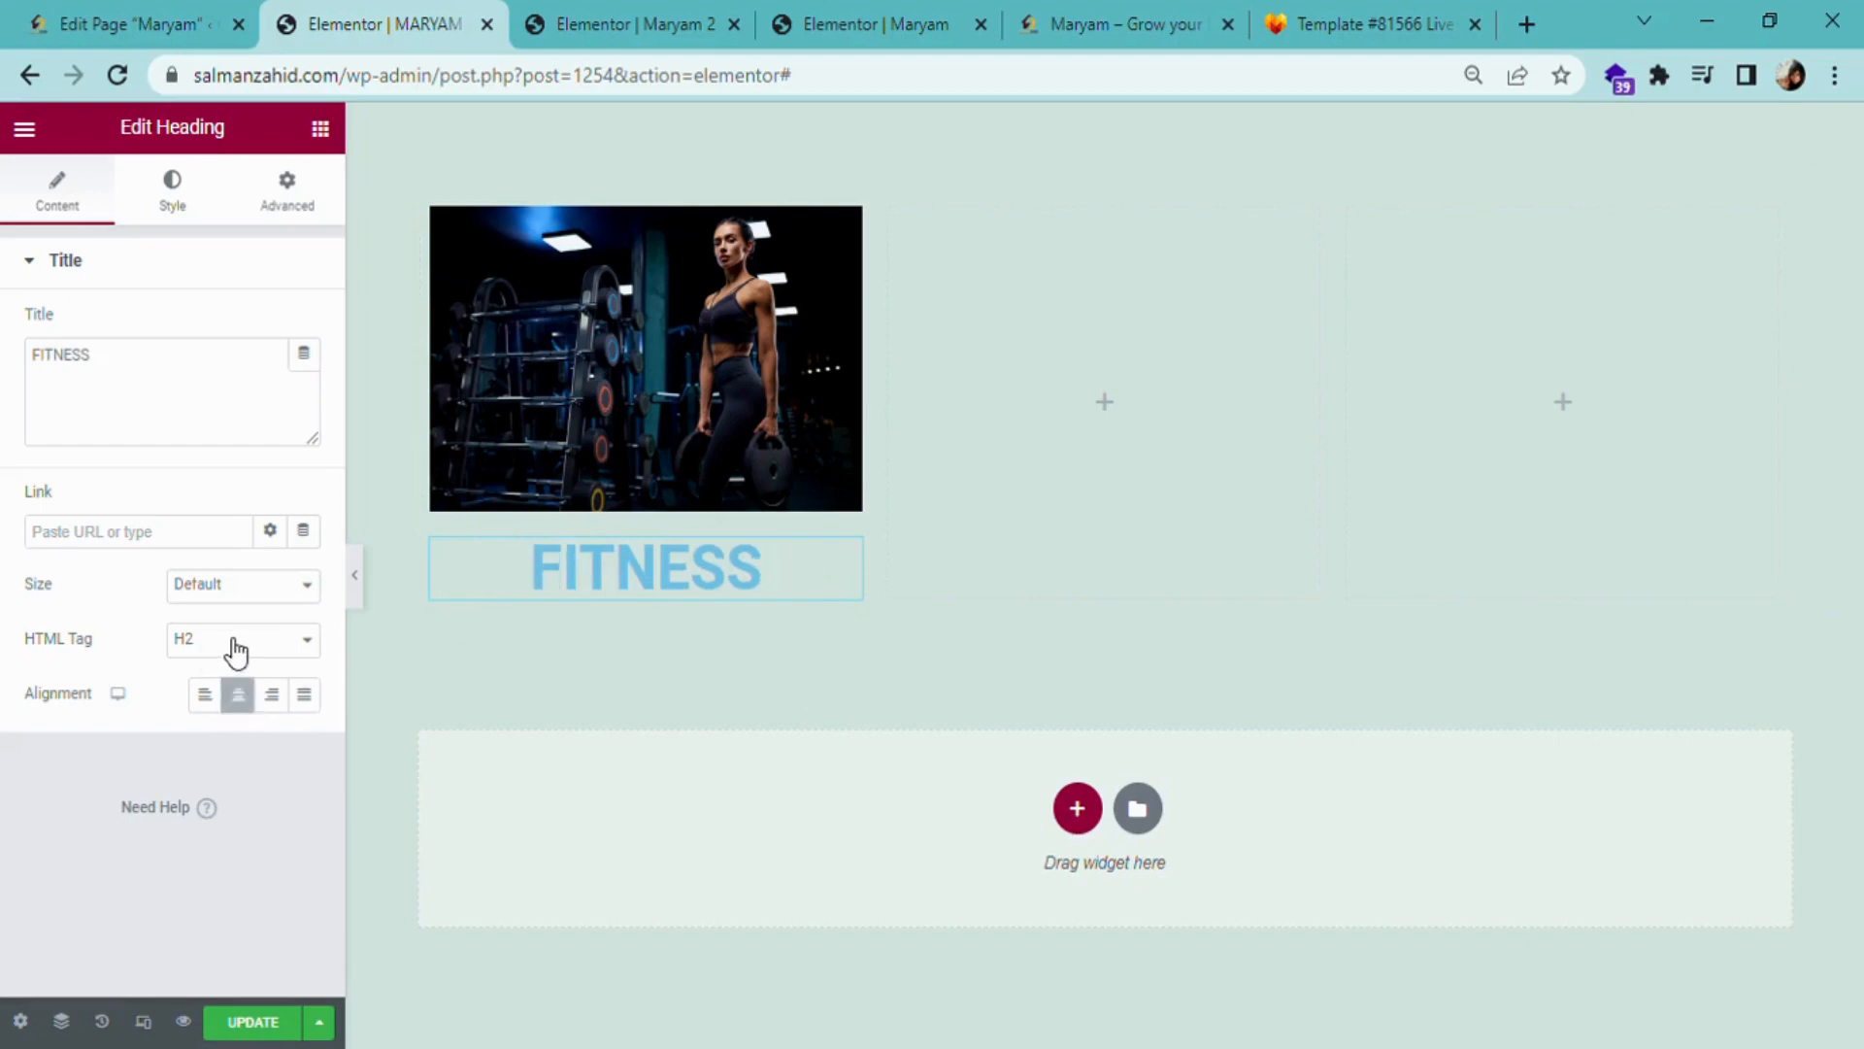
# - Set the FITNESS heading's text color to white, #FFFFFF
pyautogui.click(174, 189)
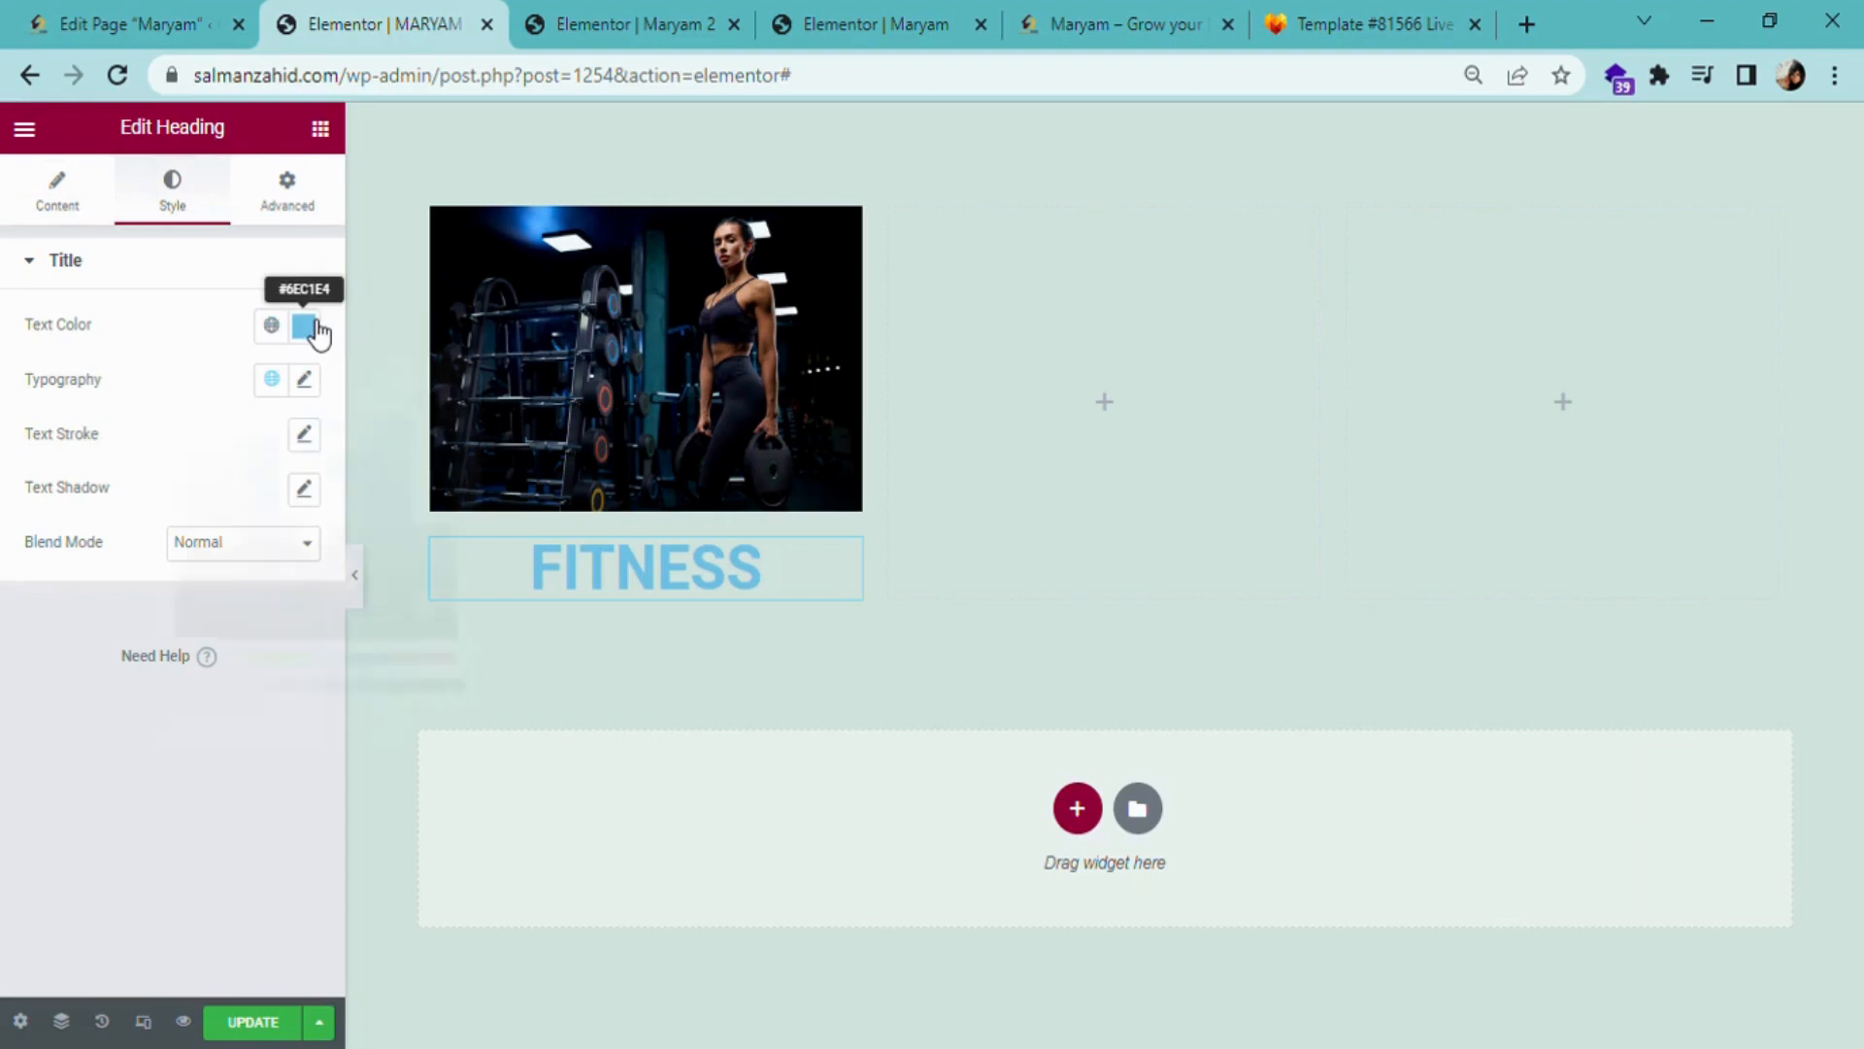
pyautogui.click(304, 327)
pyautogui.moveTo(233, 500); pyautogui.dragTo(165, 380)
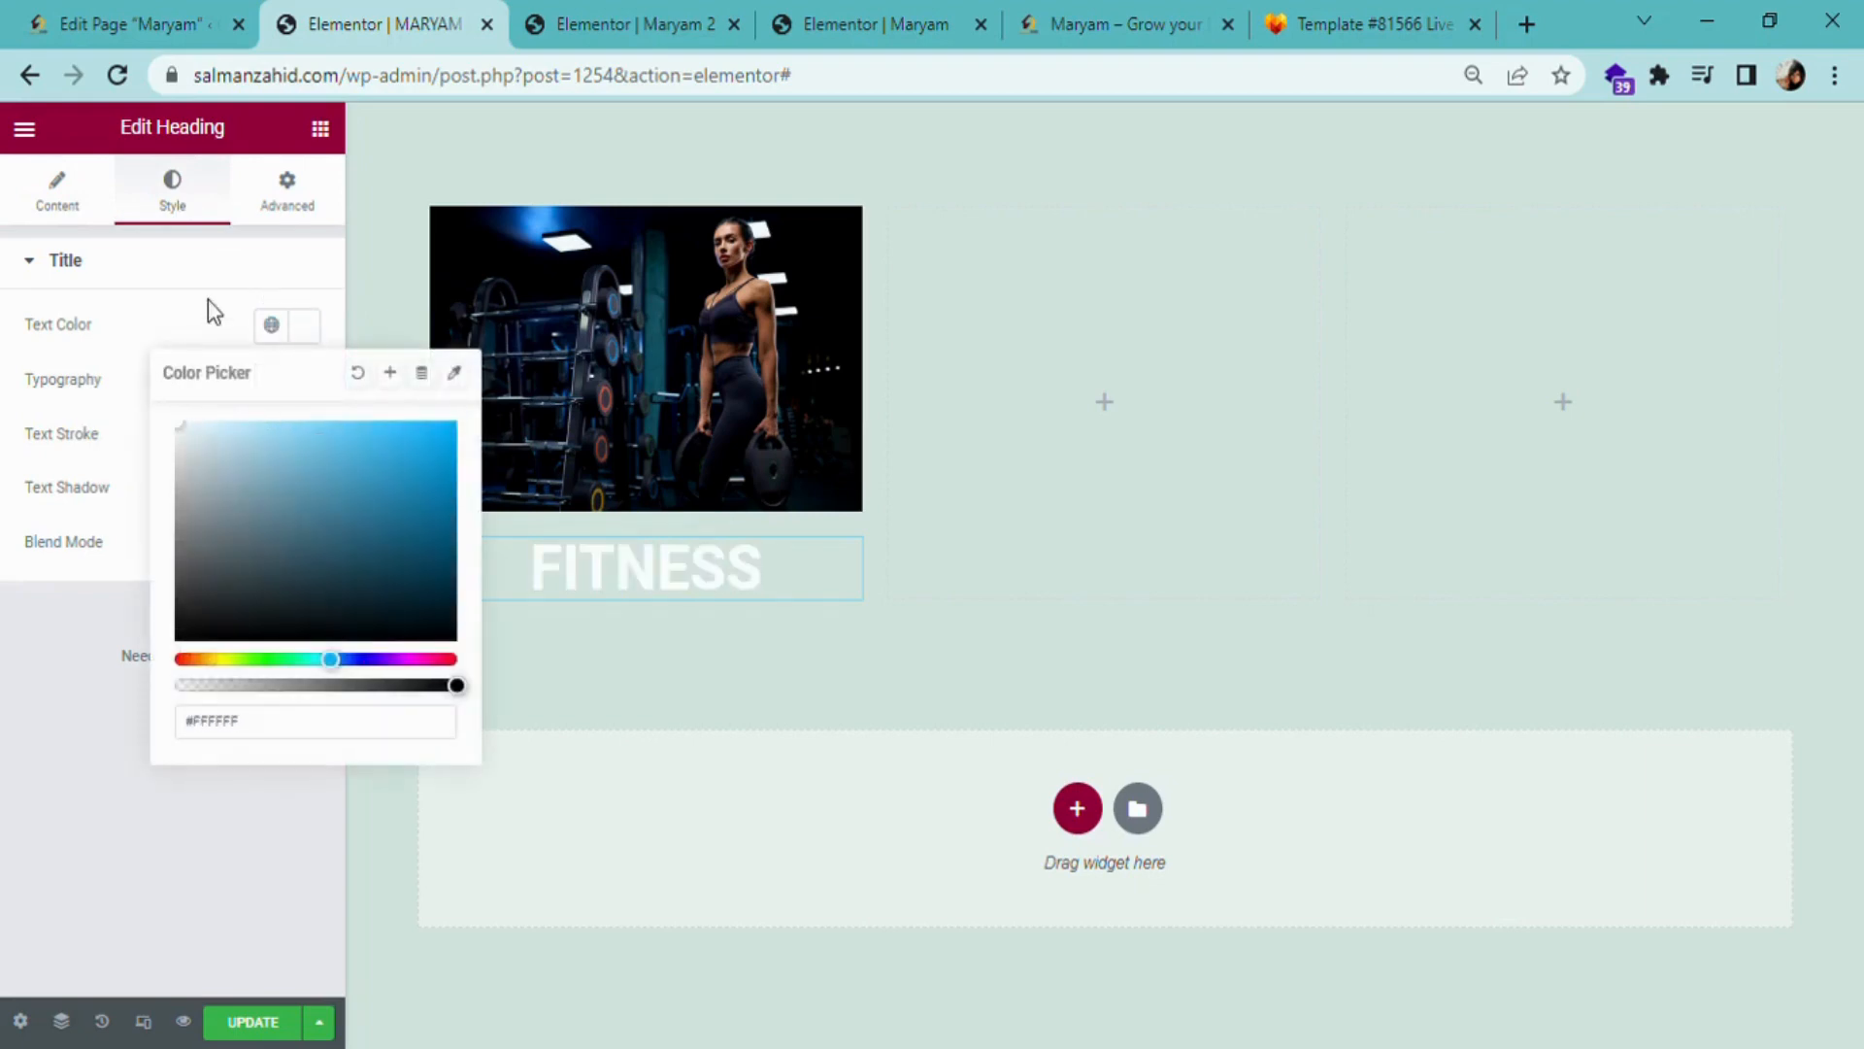
# - Give the FITNESS heading a semi-transparent red background, #FF0000A8
pyautogui.click(288, 194)
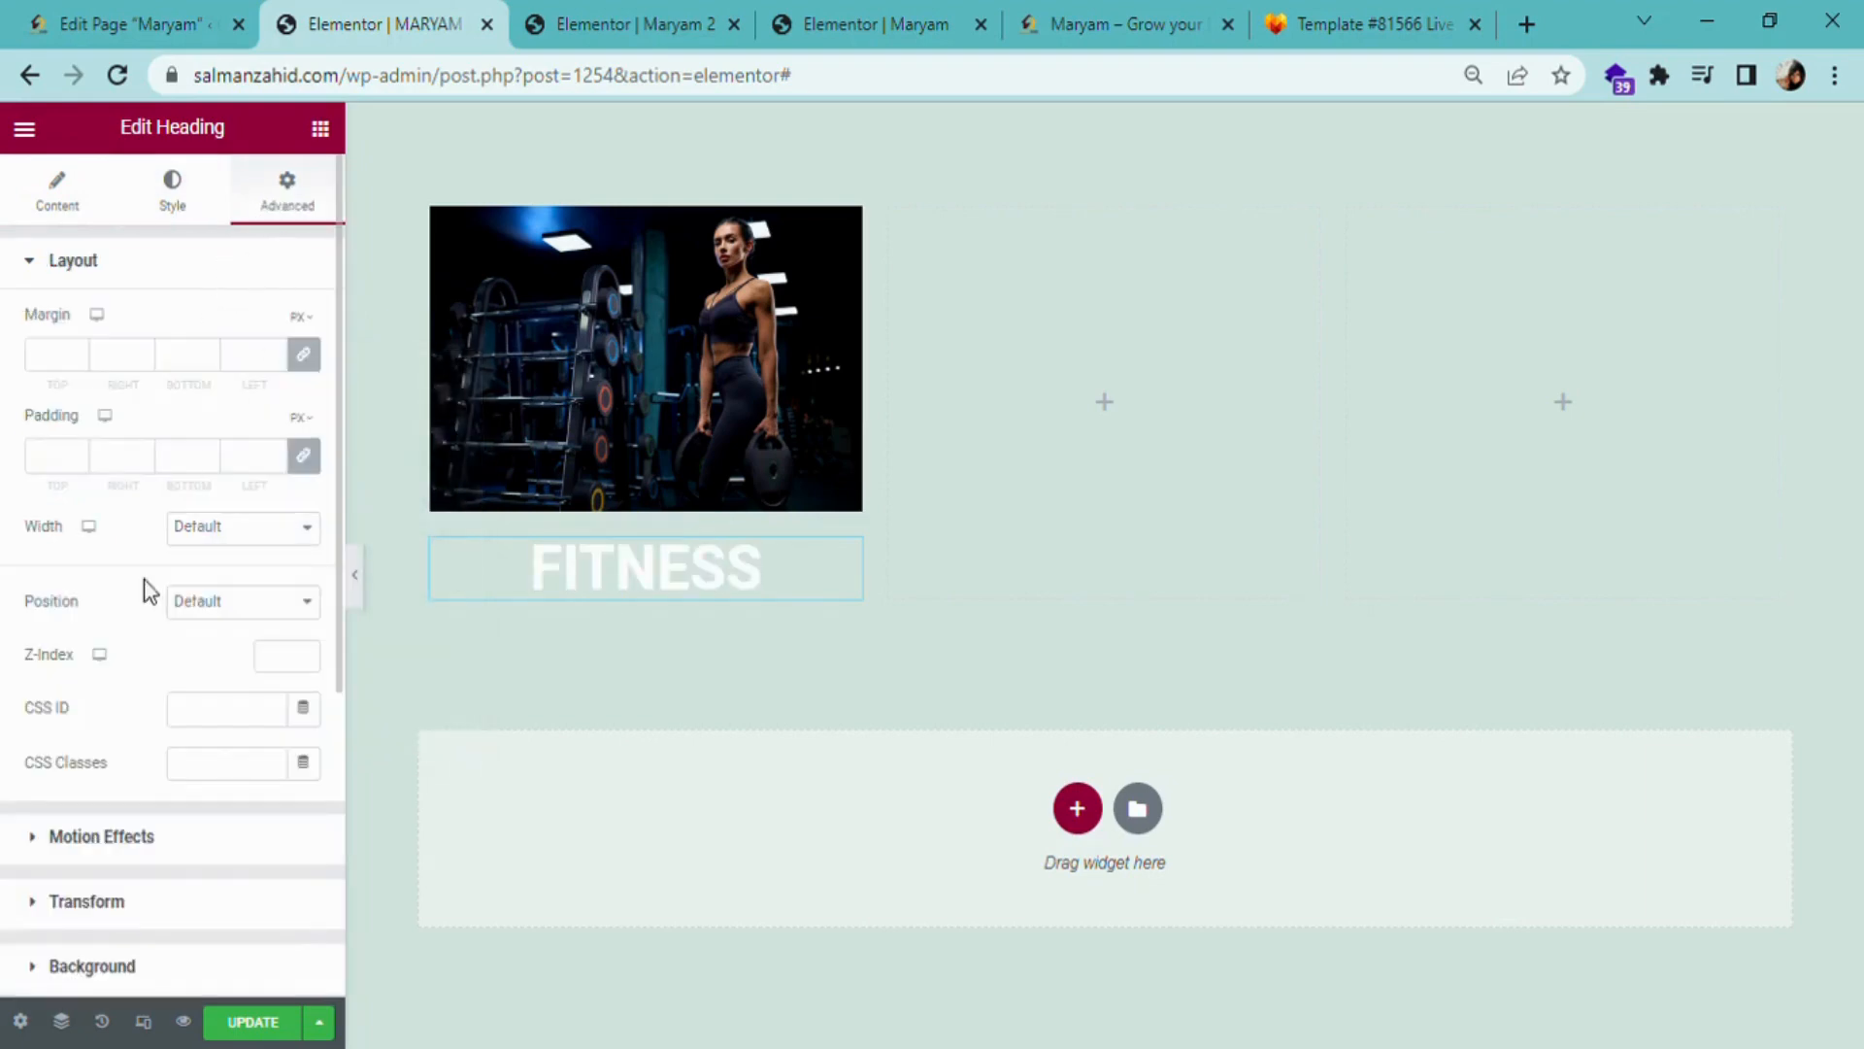
pyautogui.scroll(-3, 146, 708)
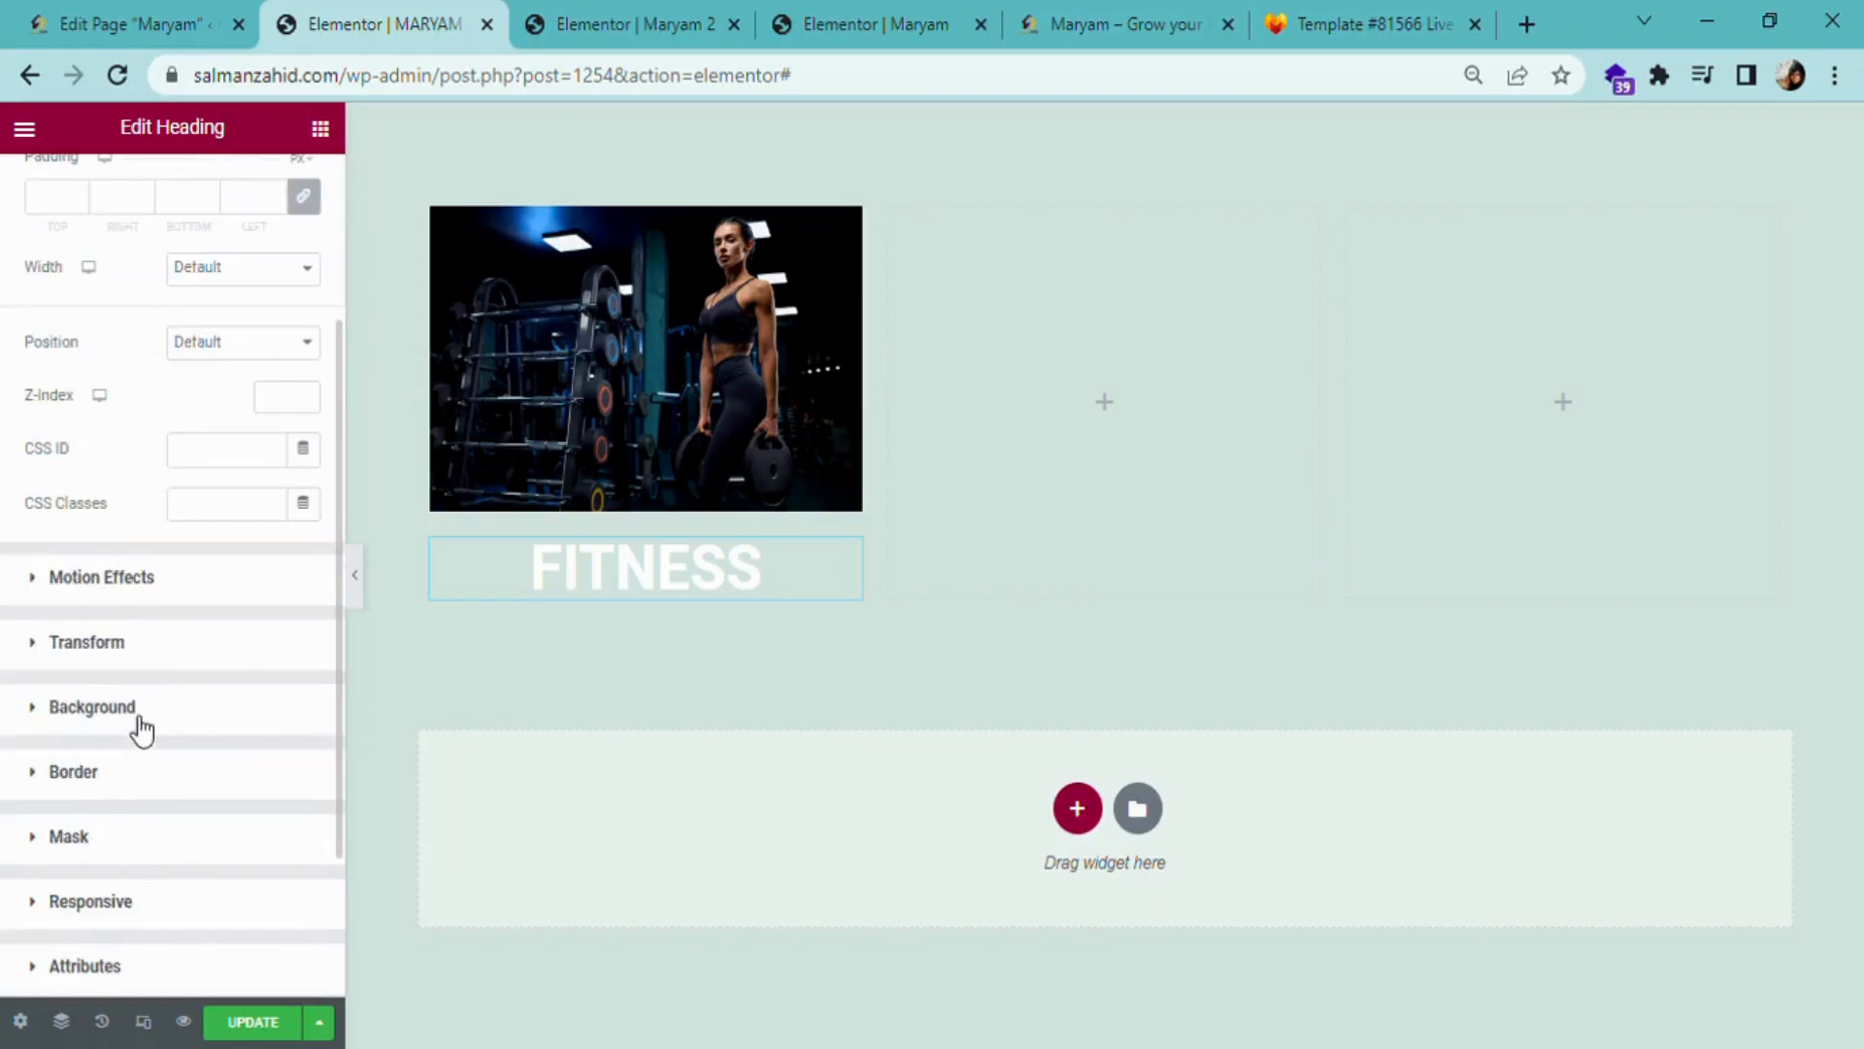
pyautogui.click(136, 708)
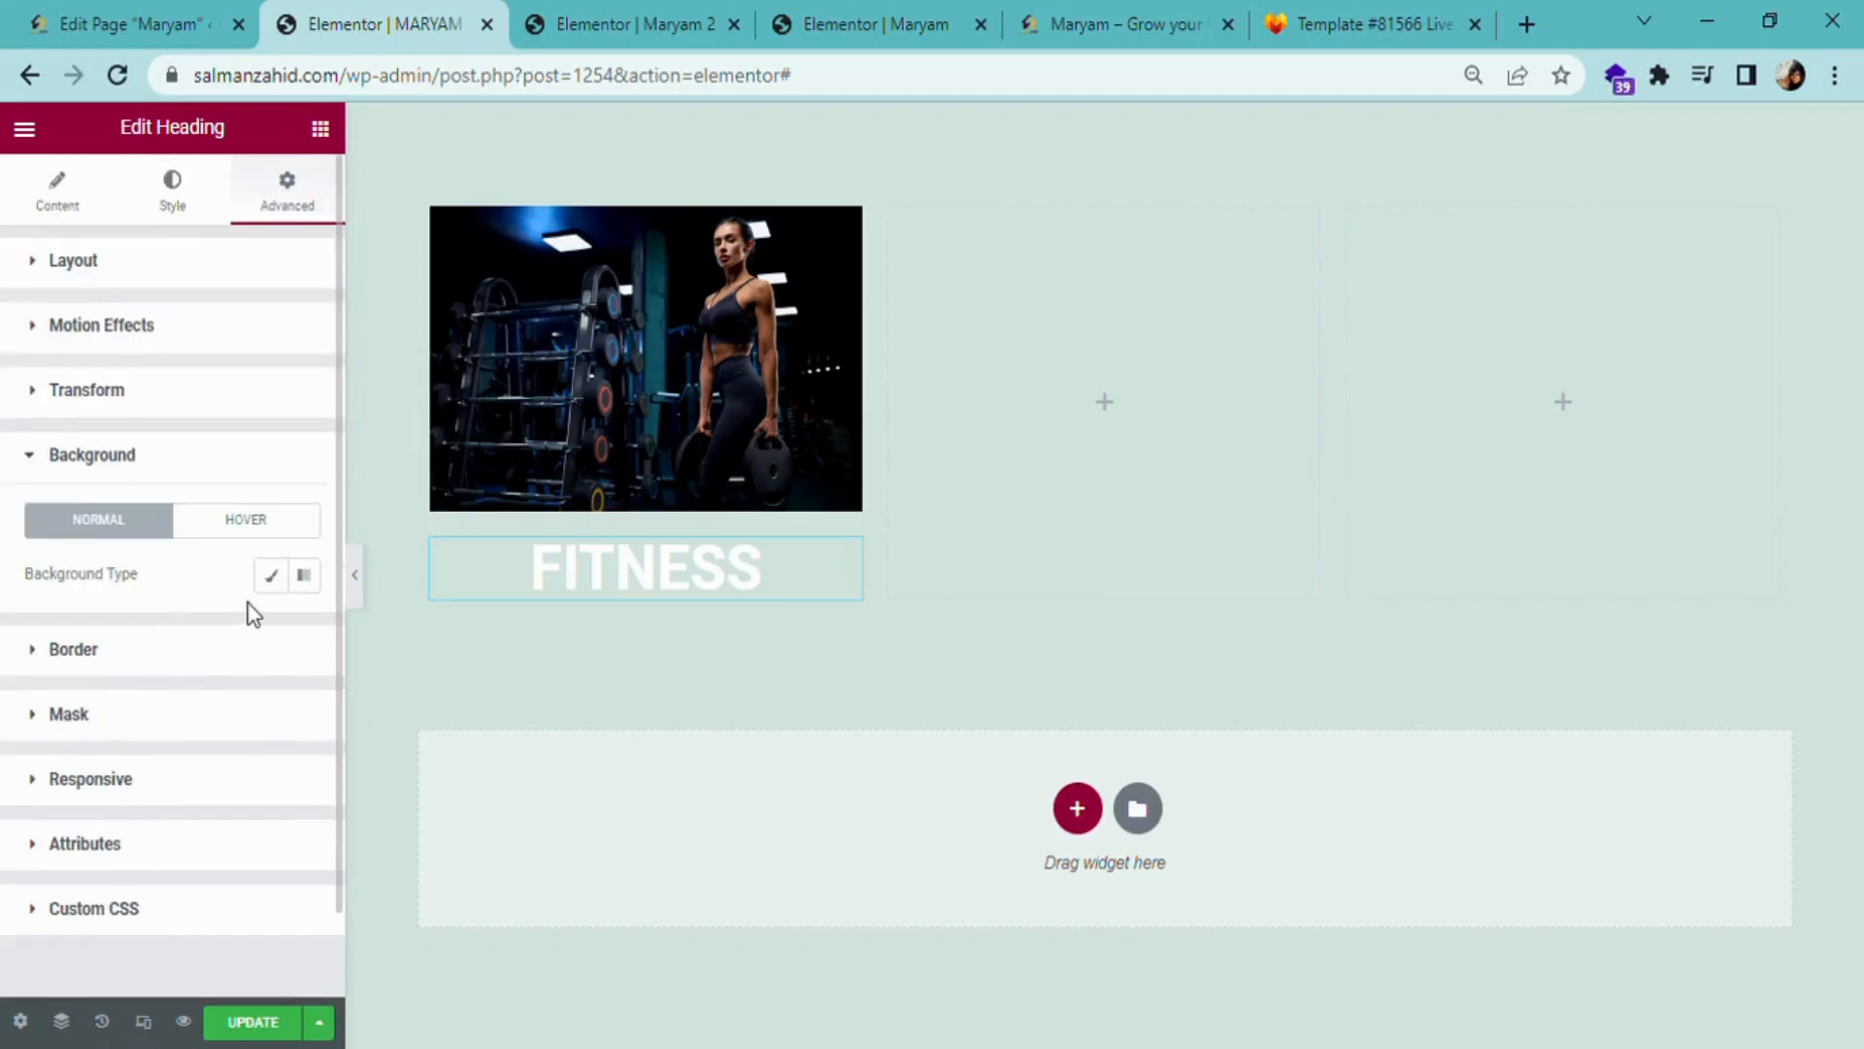
pyautogui.click(288, 578)
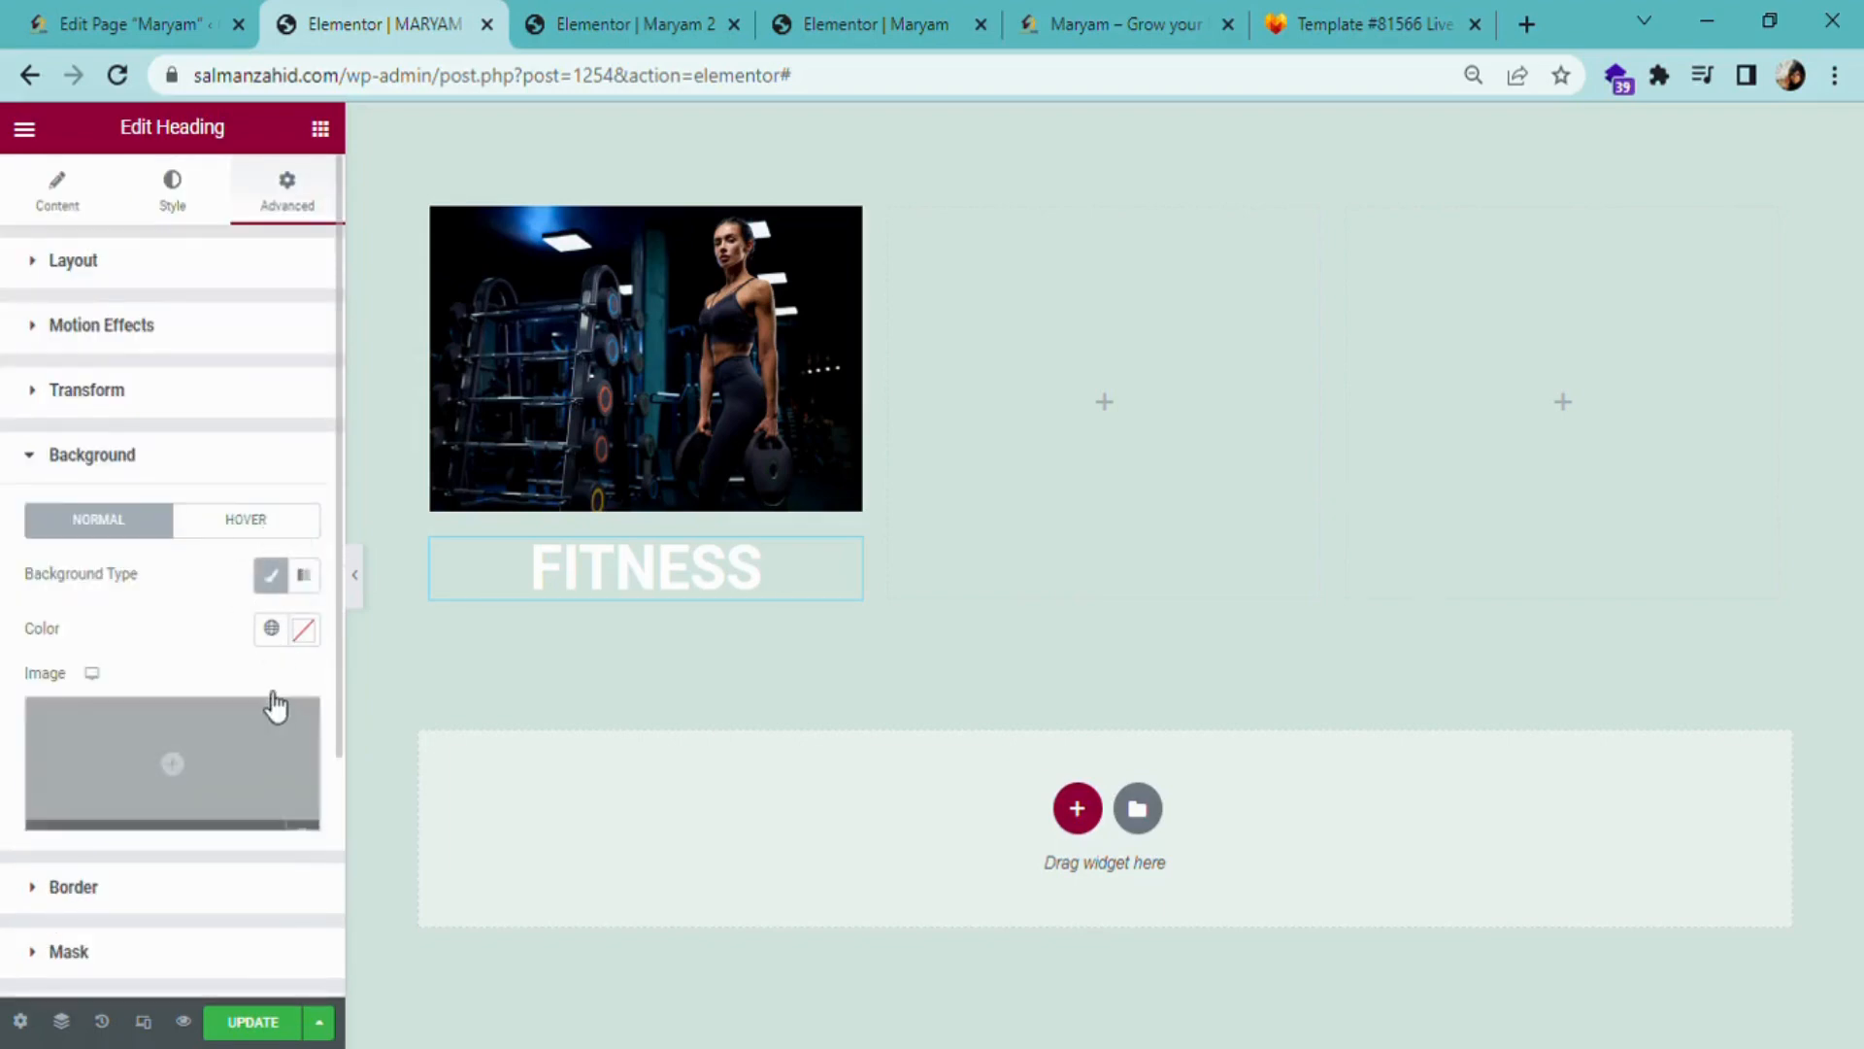
pyautogui.click(304, 631)
pyautogui.moveTo(462, 416); pyautogui.dragTo(458, 221)
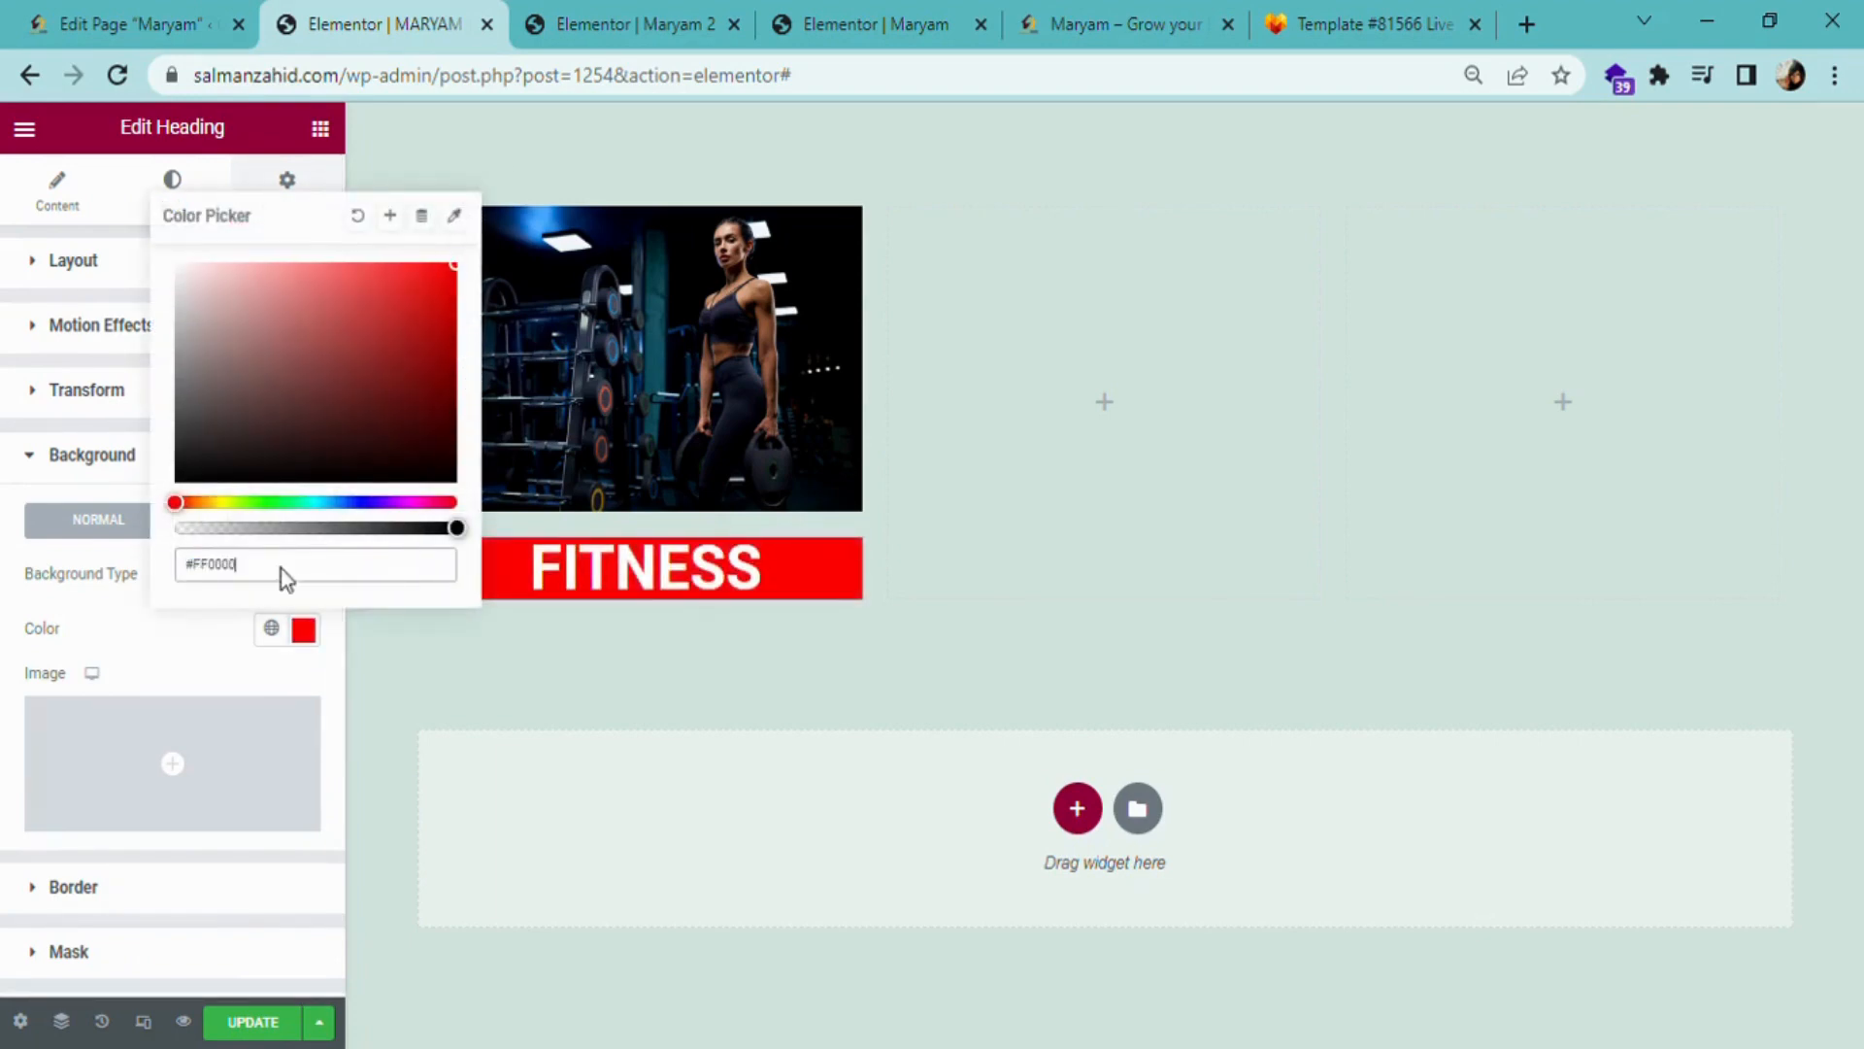
pyautogui.moveTo(467, 551); pyautogui.dragTo(379, 555)
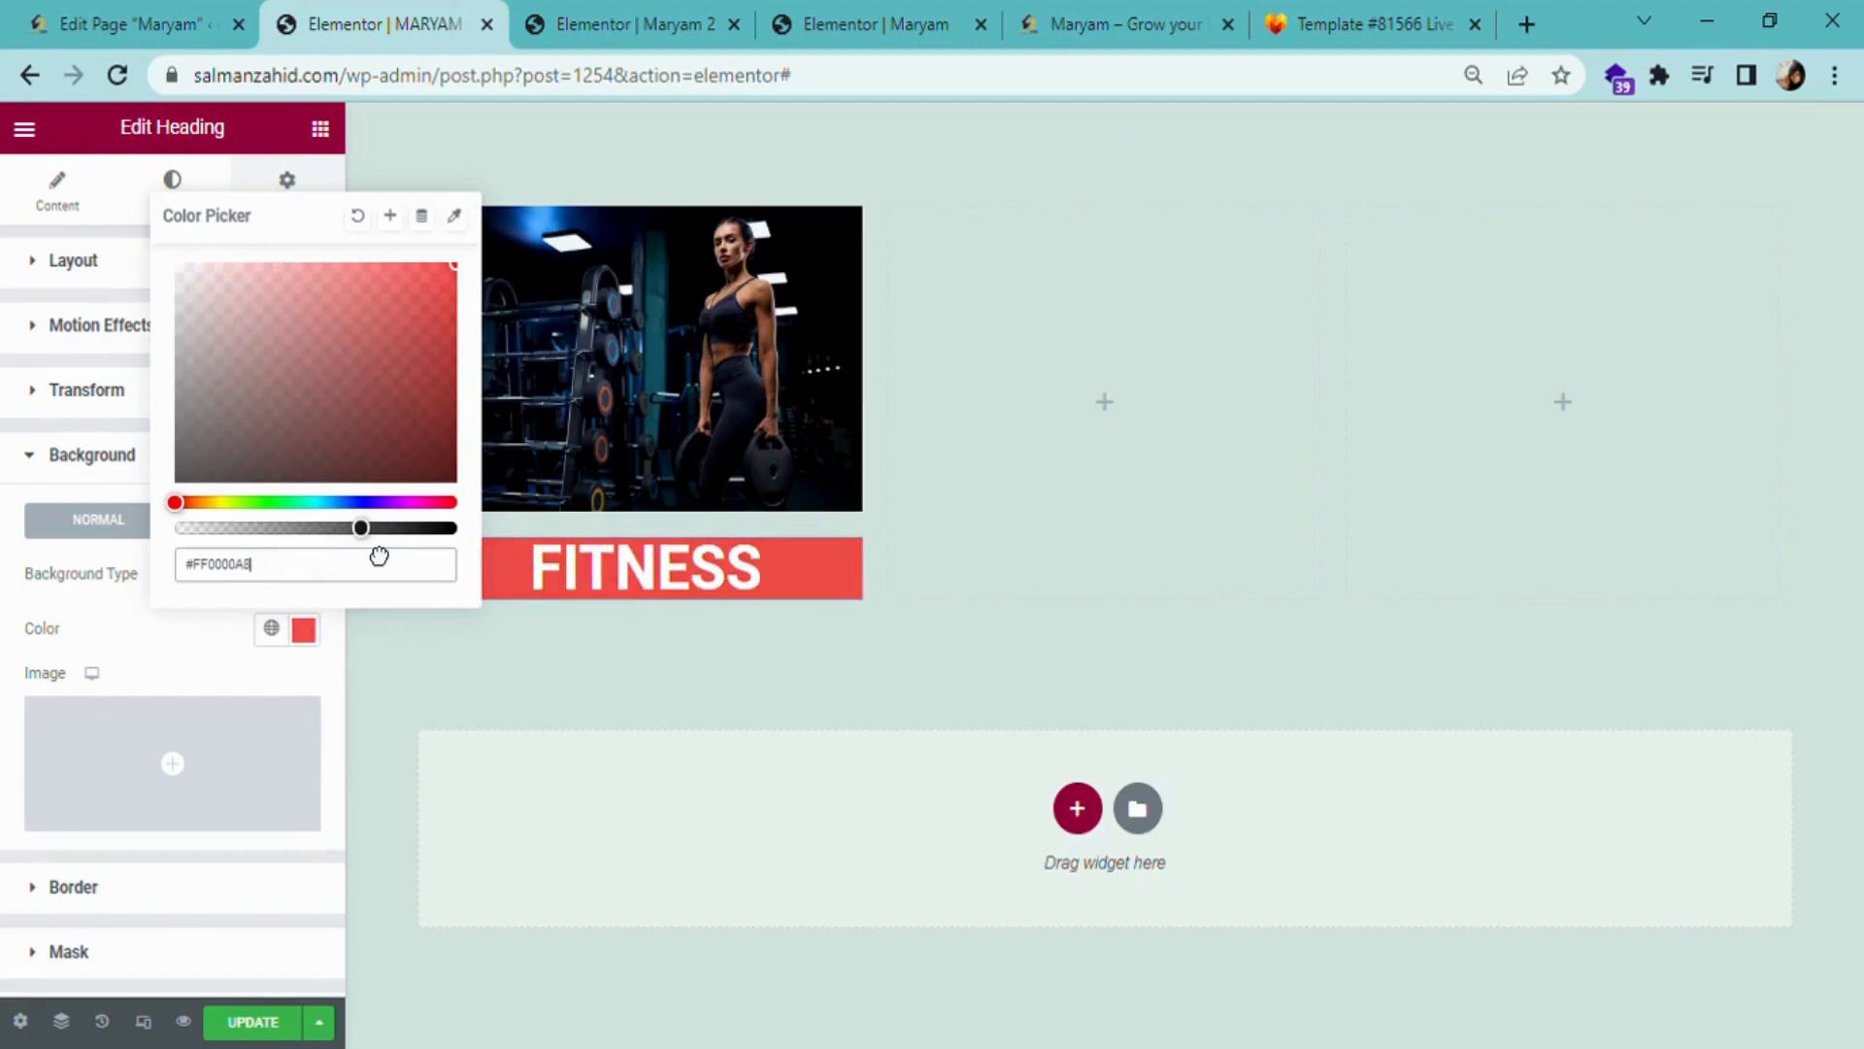
pyautogui.click(517, 699)
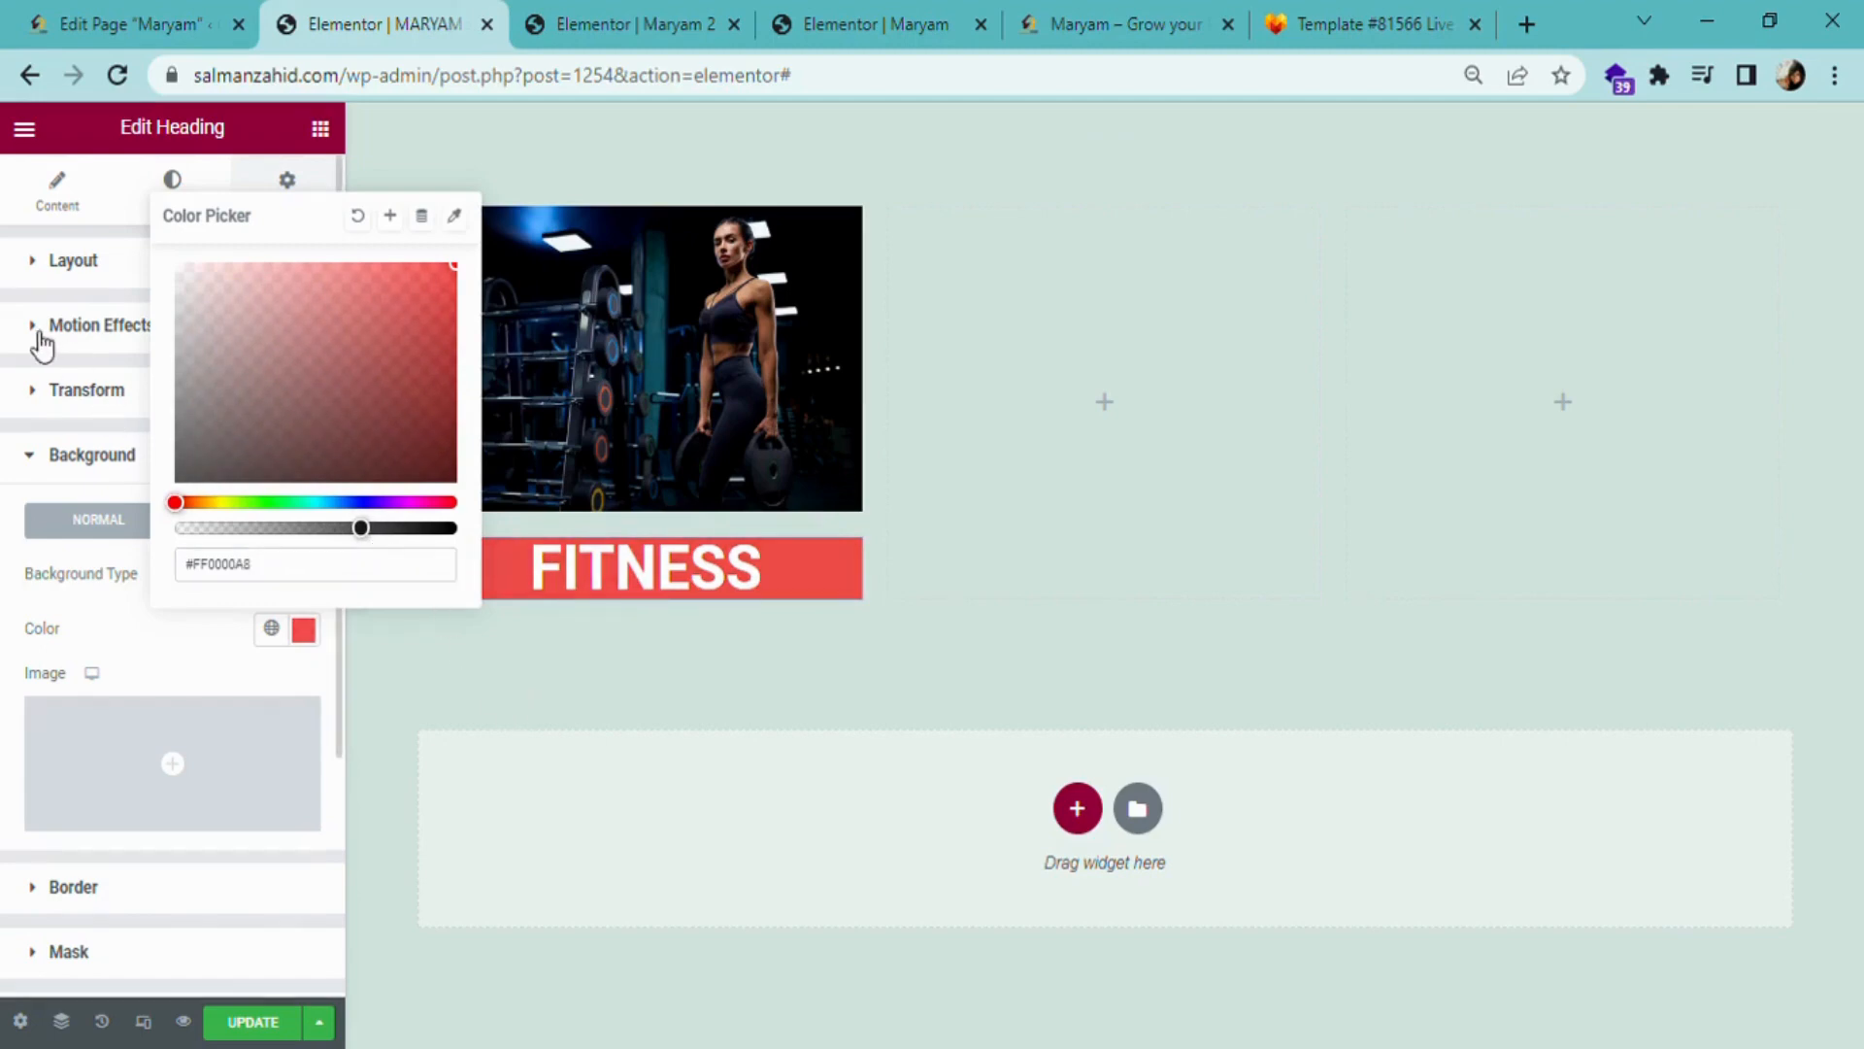
# - Set the FITNESS heading's typography to the Roboto Condensed family at 40 px
pyautogui.click(176, 182)
pyautogui.click(176, 183)
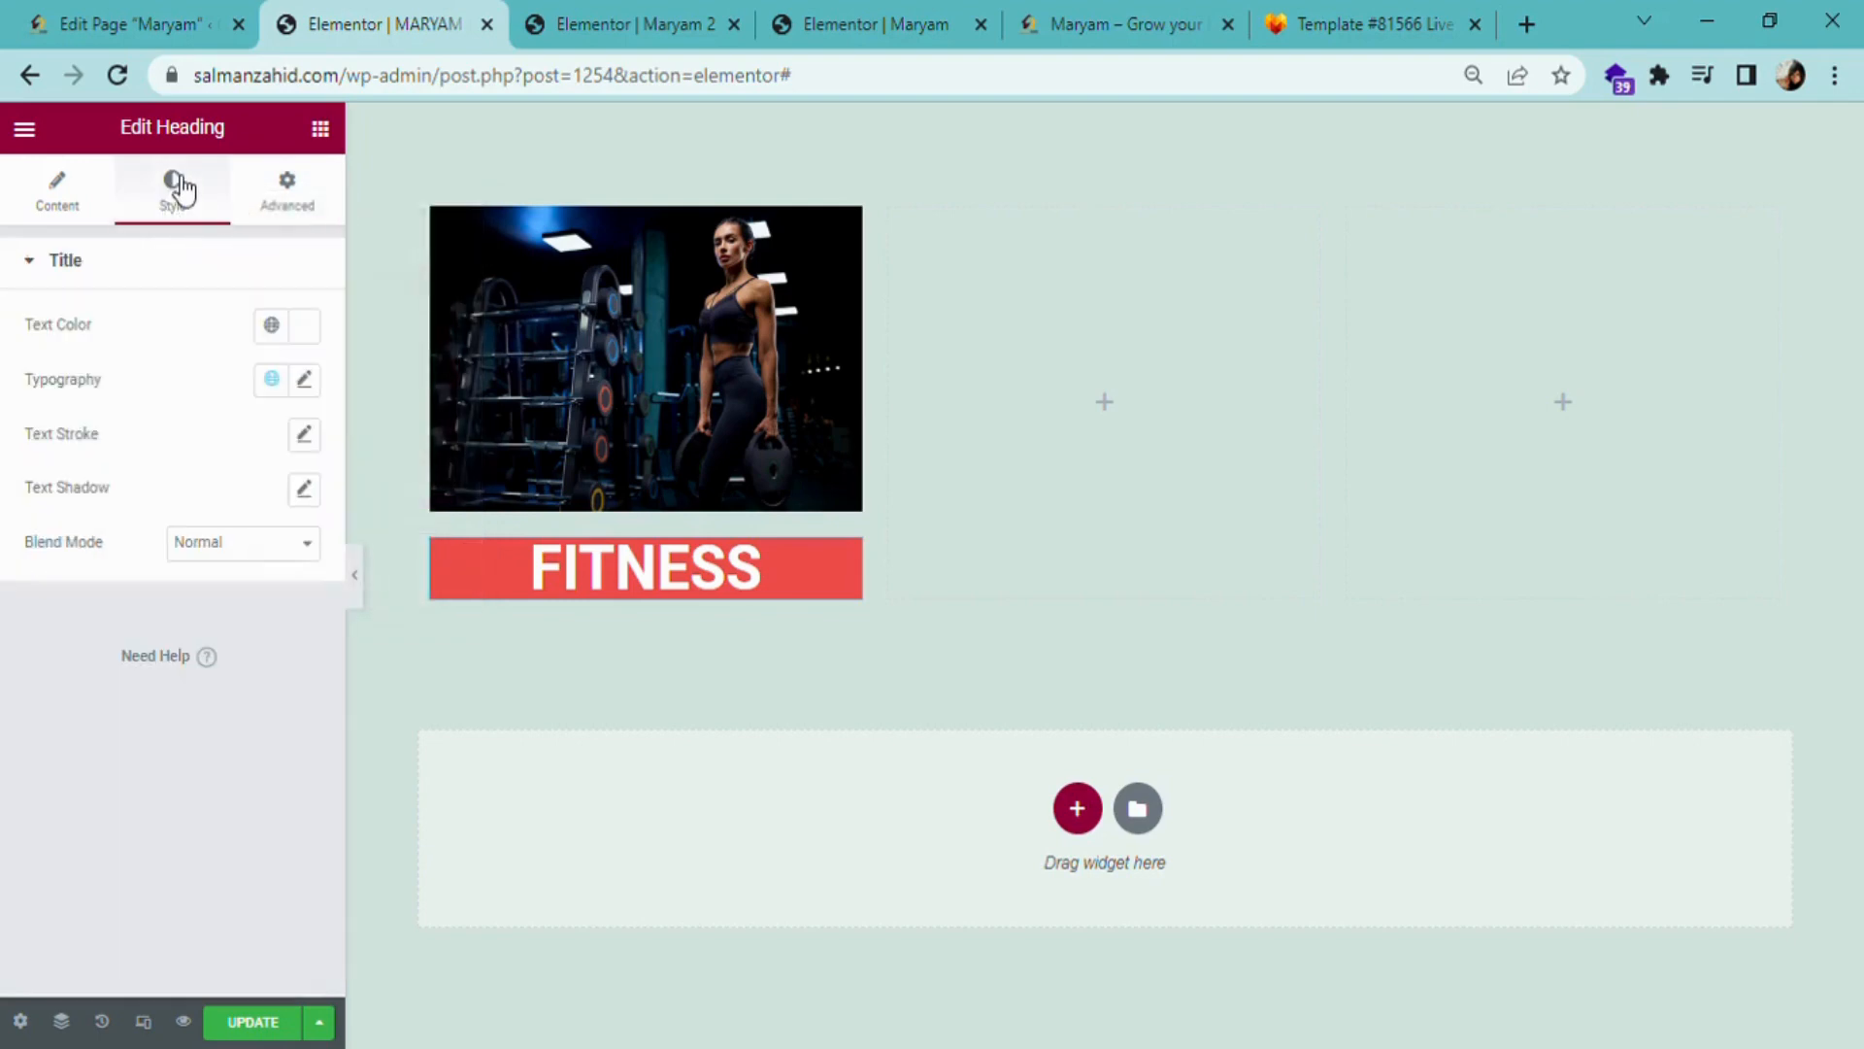
pyautogui.click(307, 383)
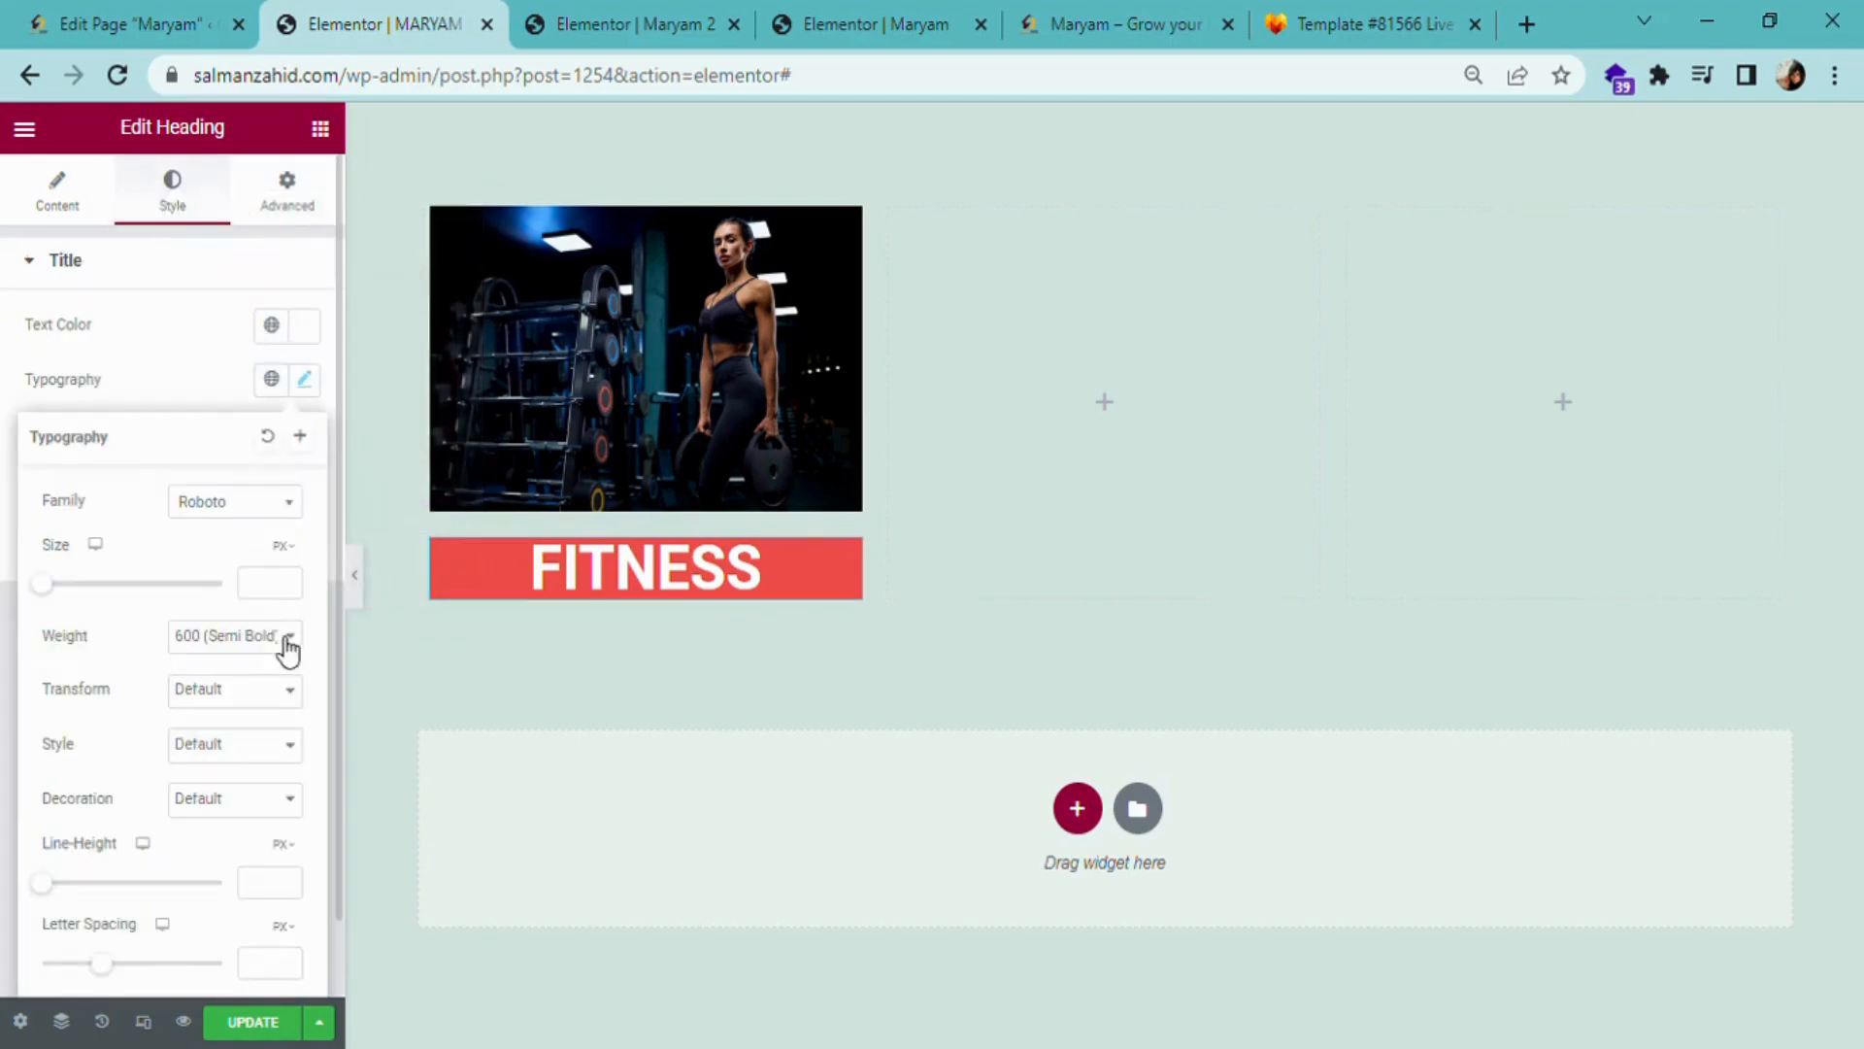
pyautogui.click(306, 510)
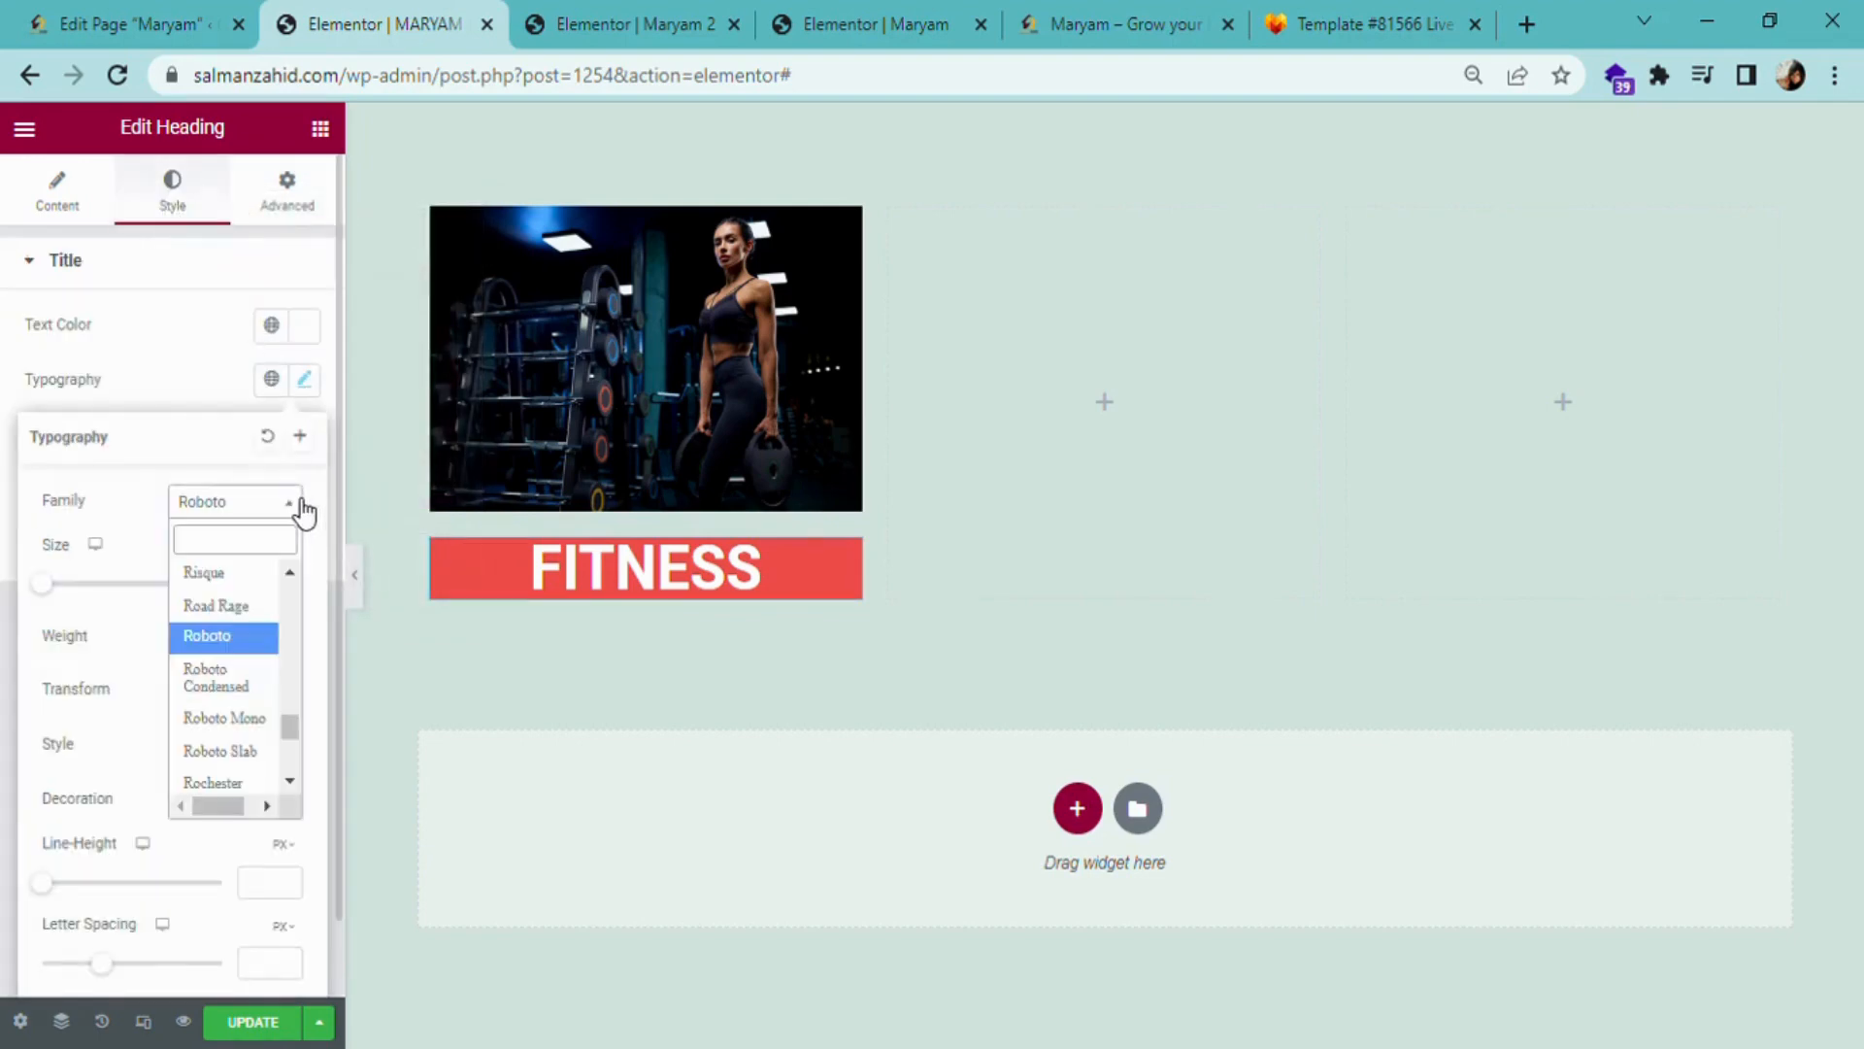
pyautogui.click(259, 688)
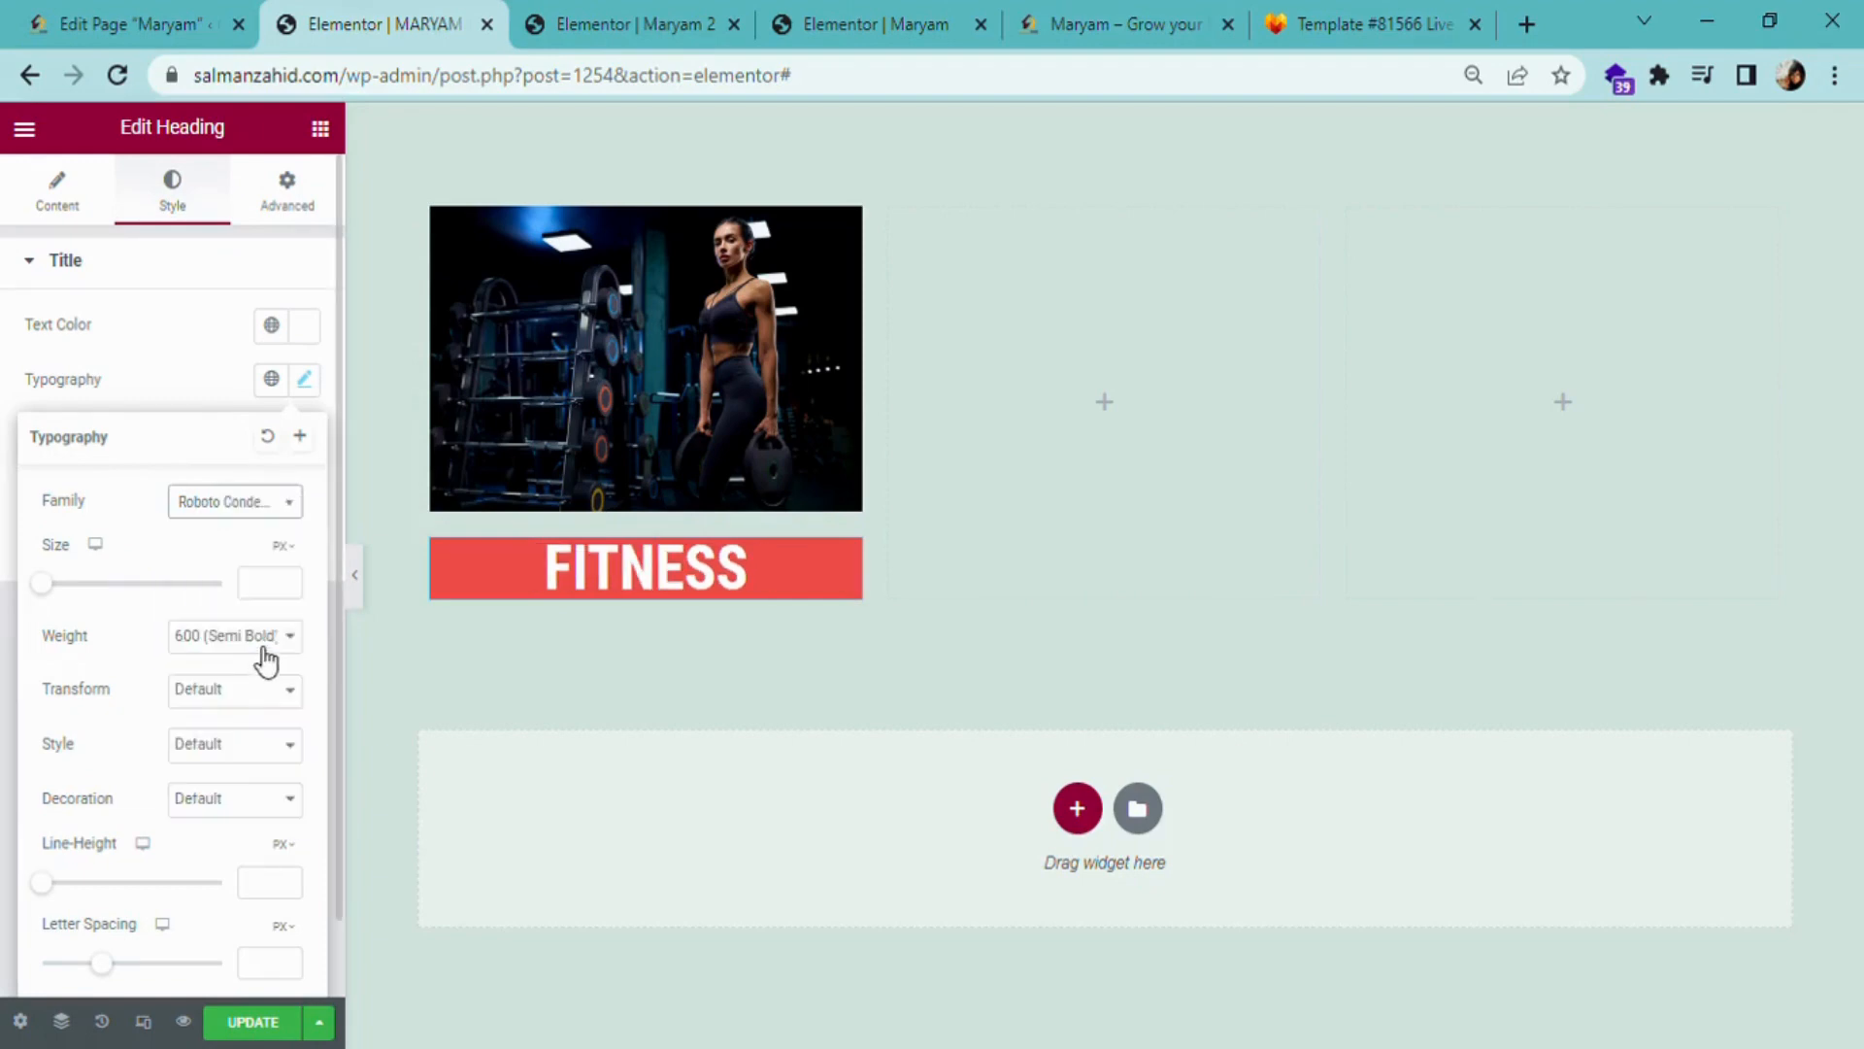
pyautogui.click(258, 592)
pyautogui.write('30')
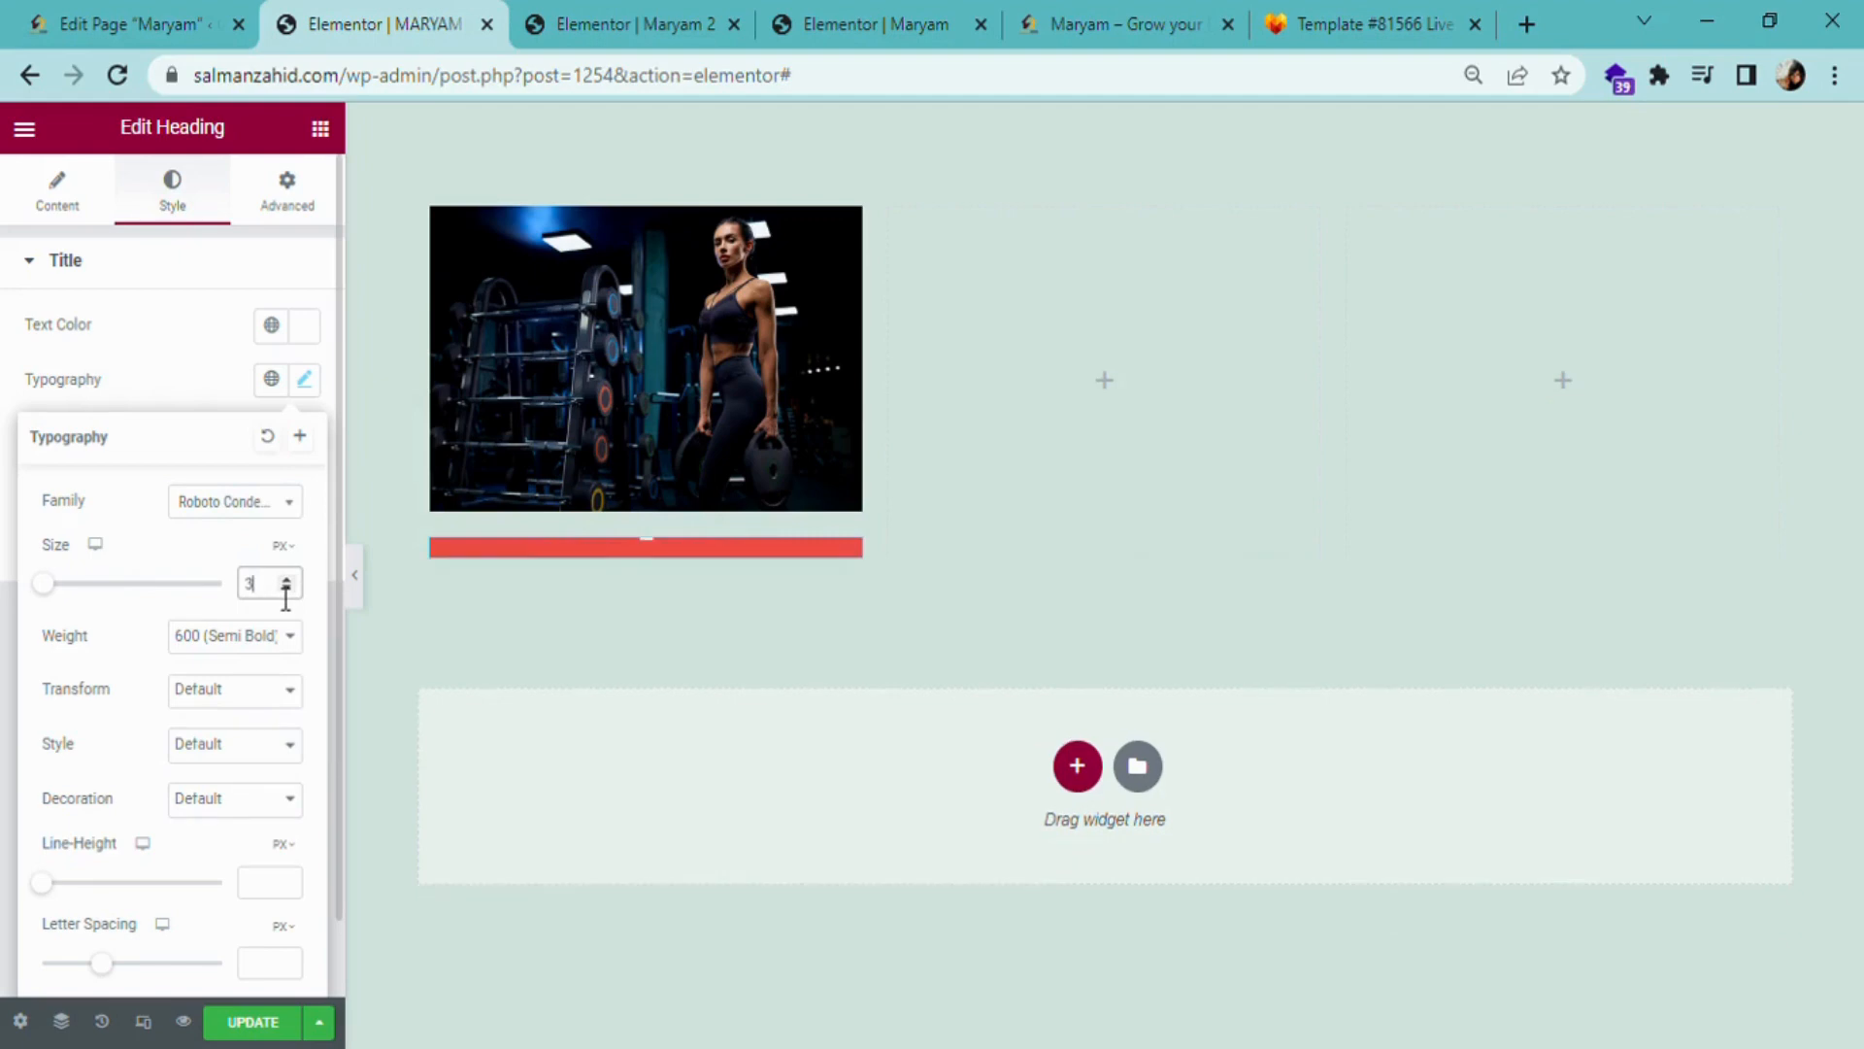
pyautogui.press('BackSpace')
pyautogui.press('BackSpace')
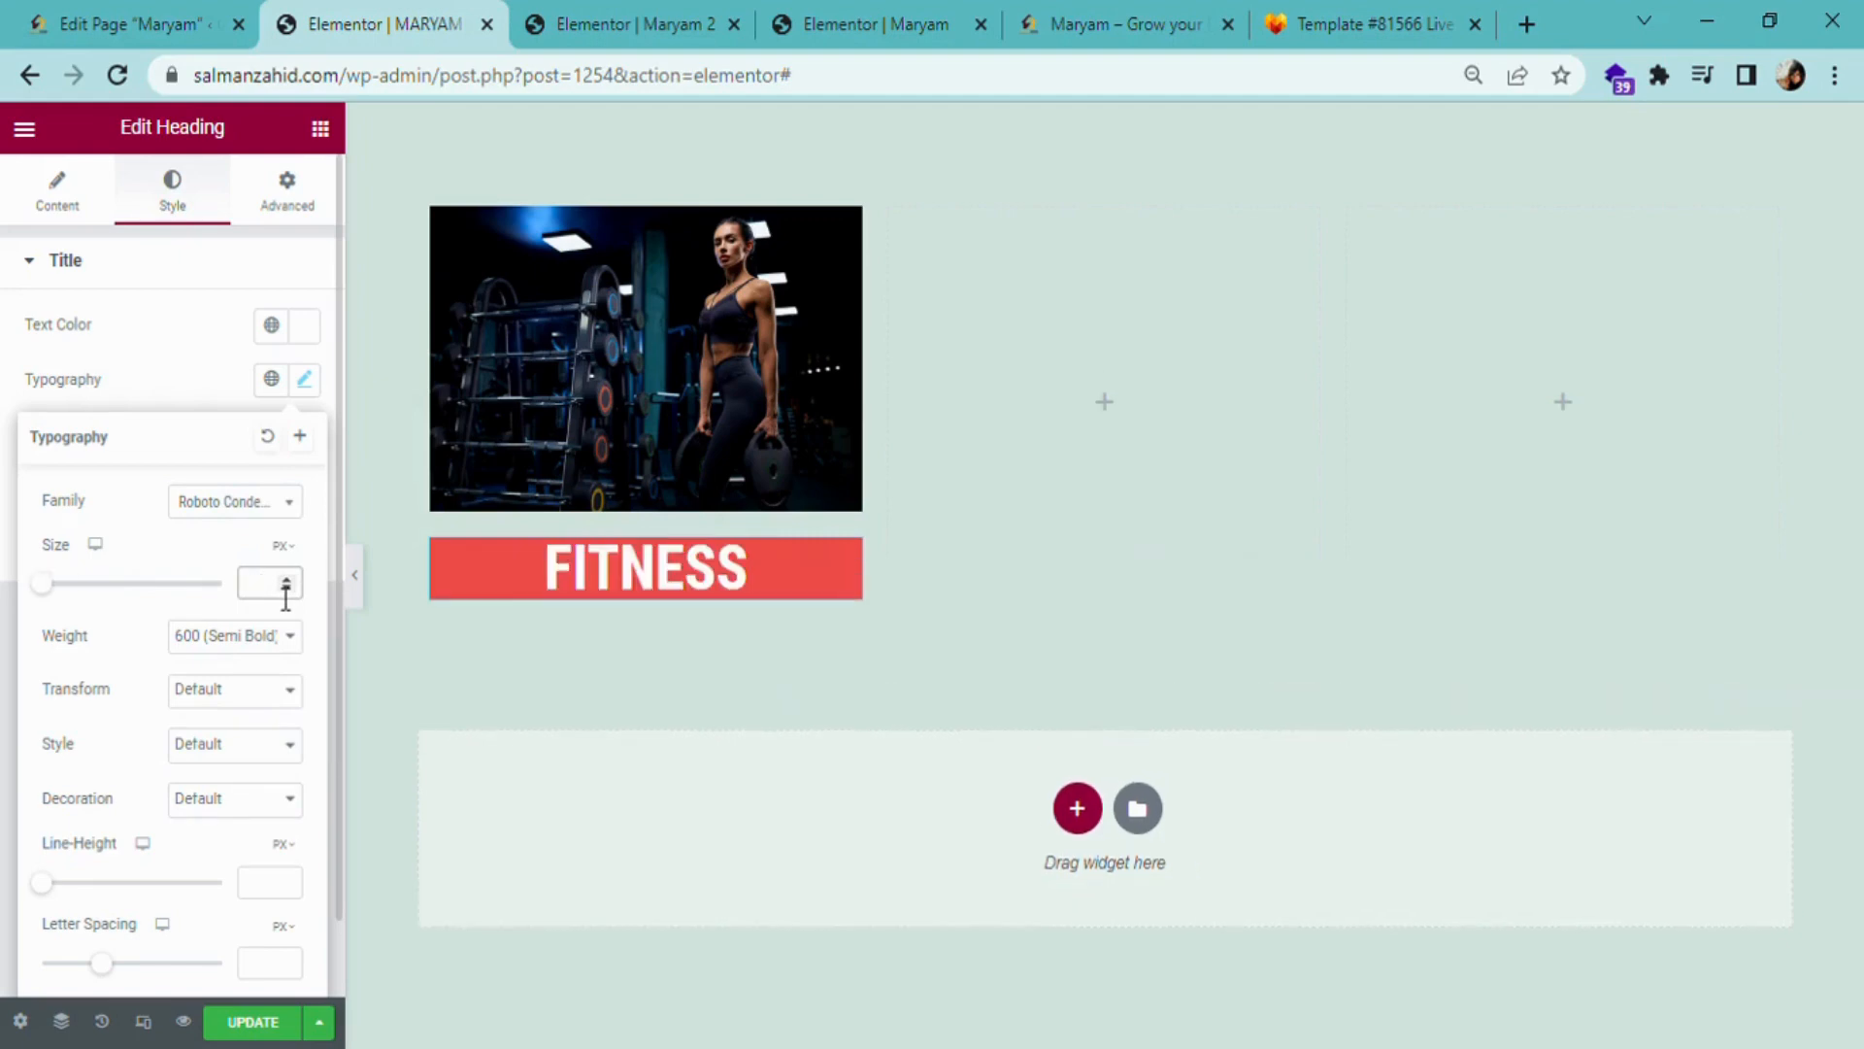
pyautogui.write('40')
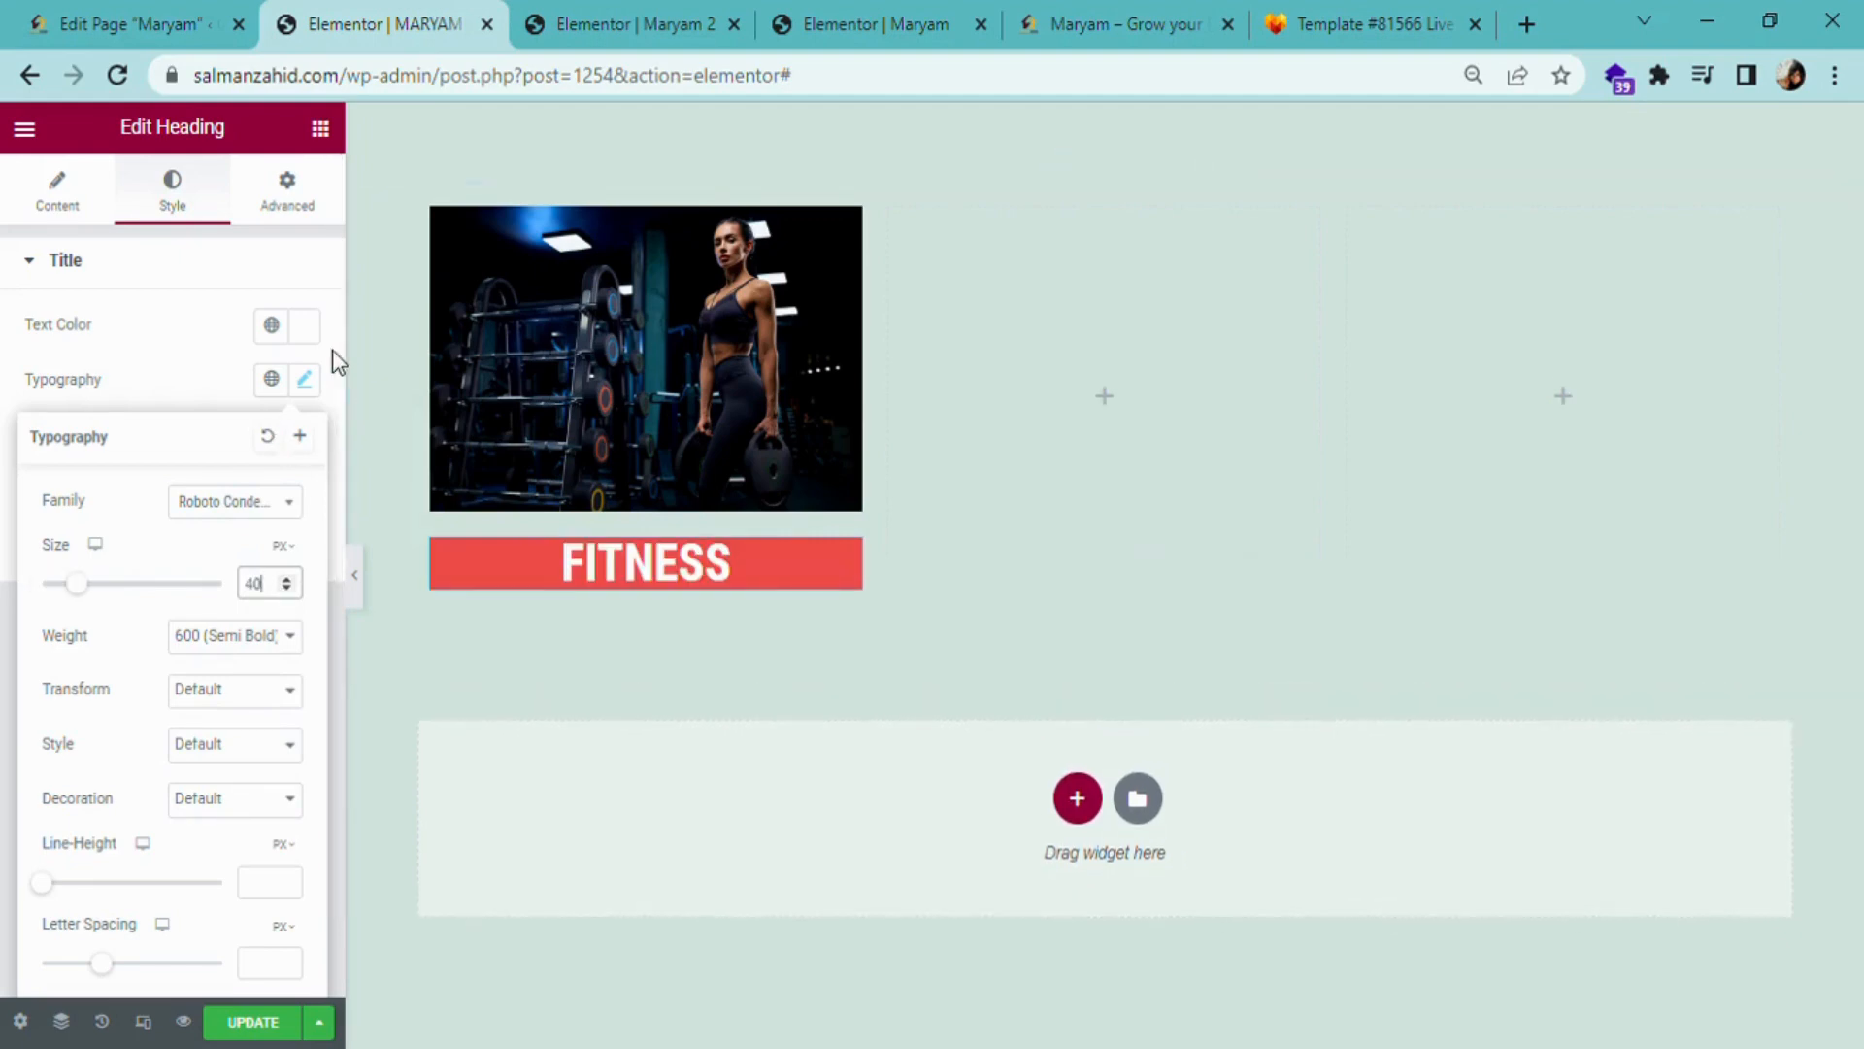
# - Try to pull the FITNESS heading up over the photo with linked margins of -62 px on all sides
pyautogui.click(305, 210)
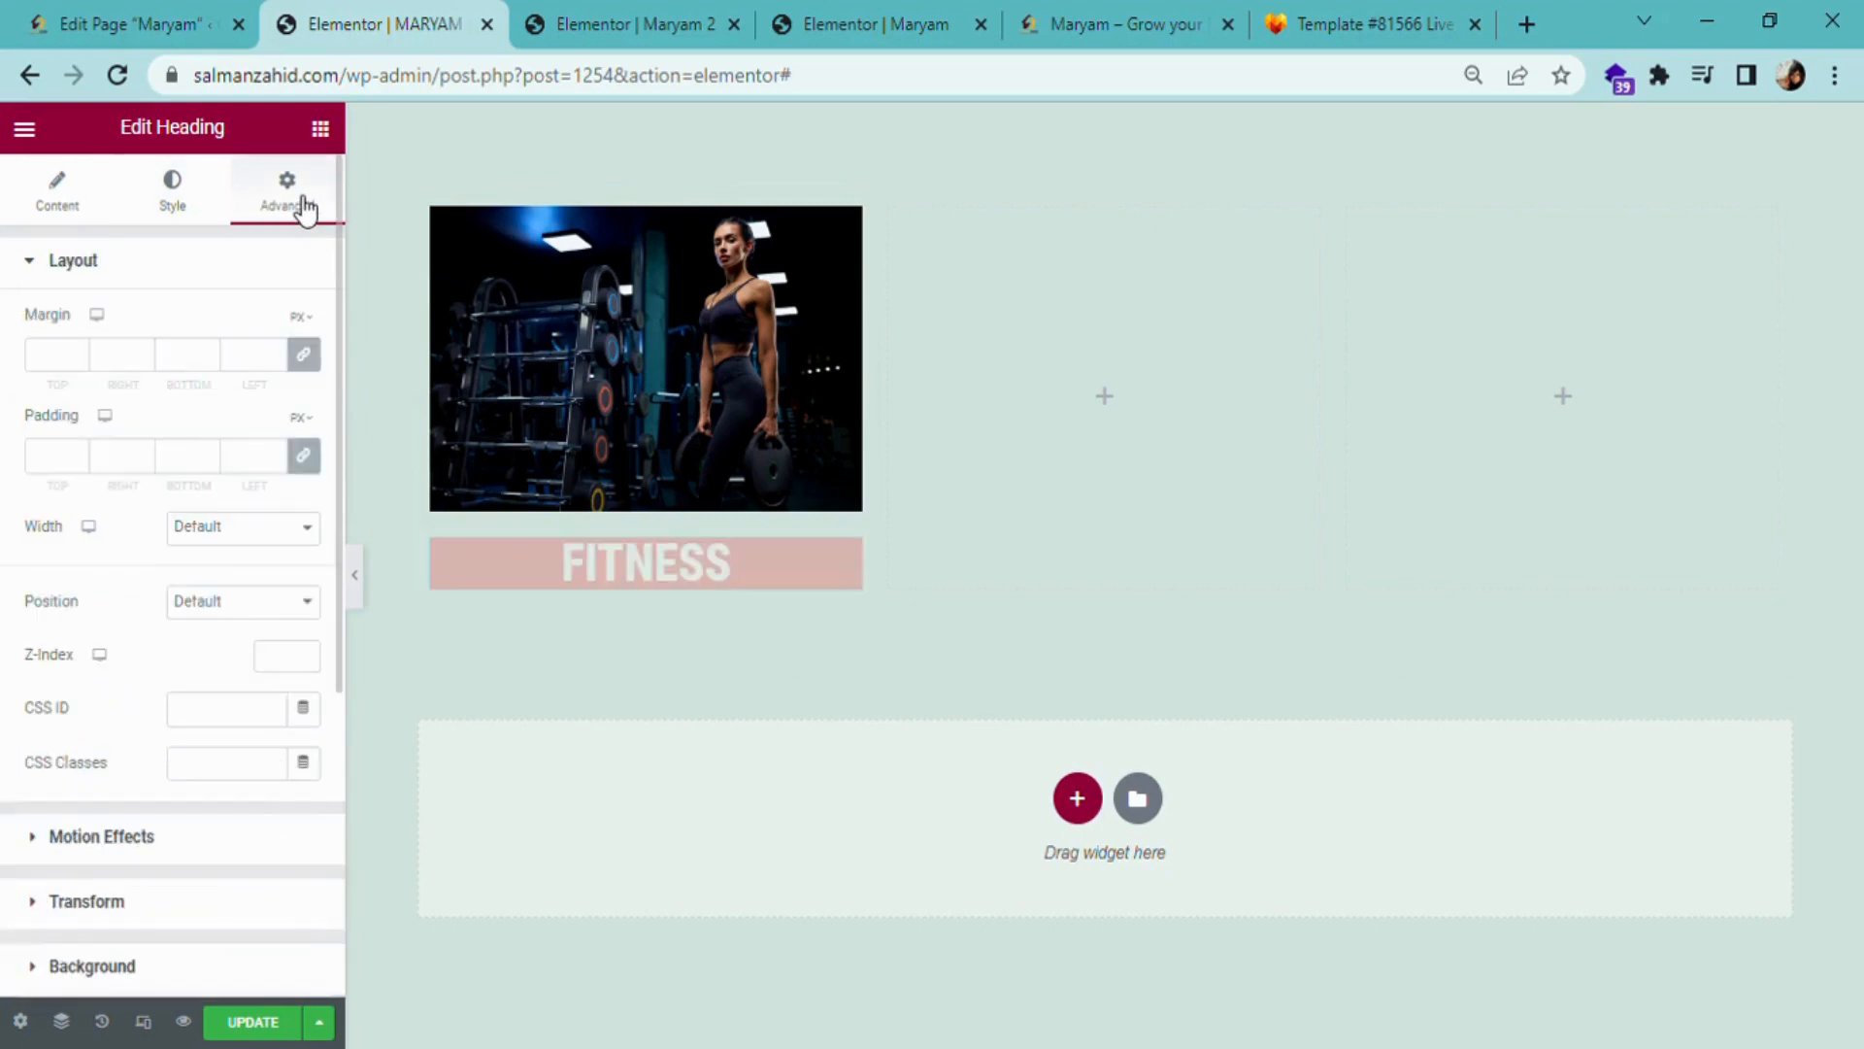
pyautogui.click(78, 351)
pyautogui.click(78, 351)
pyautogui.click(78, 351)
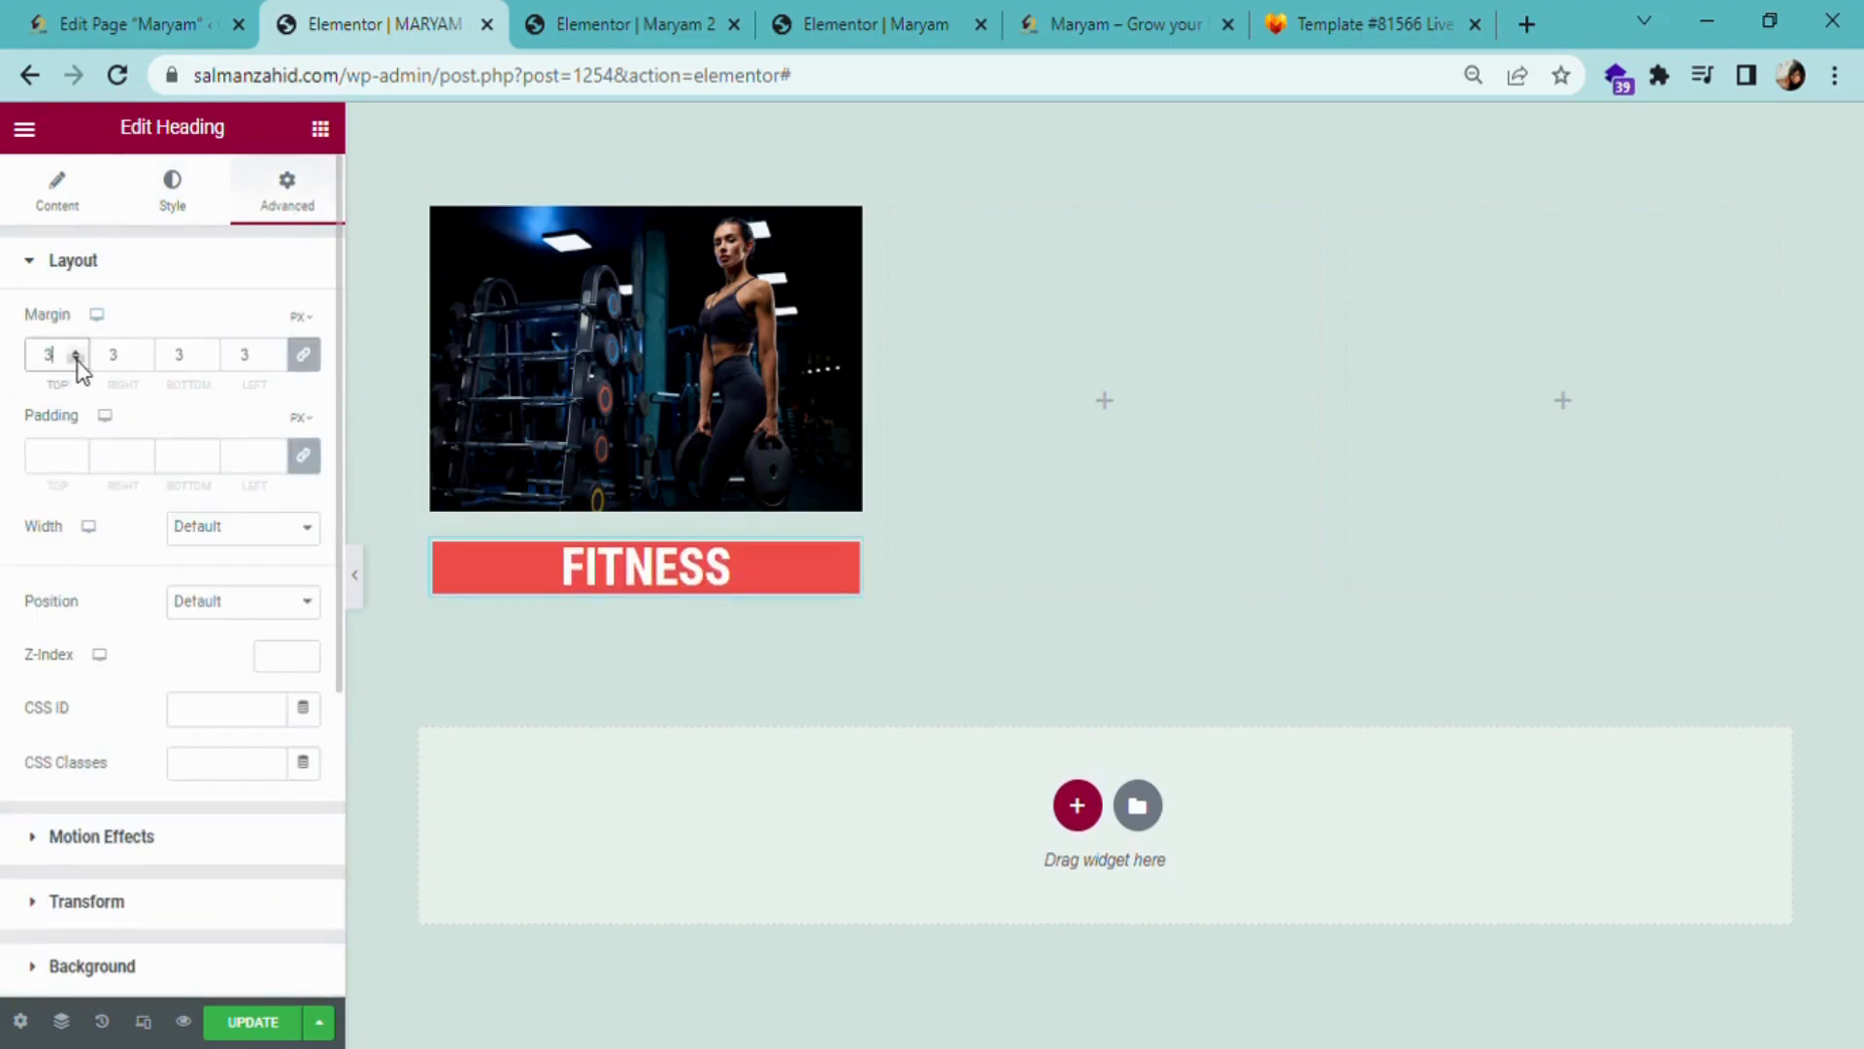
pyautogui.moveTo(78, 361); pyautogui.dragTo(77, 362)
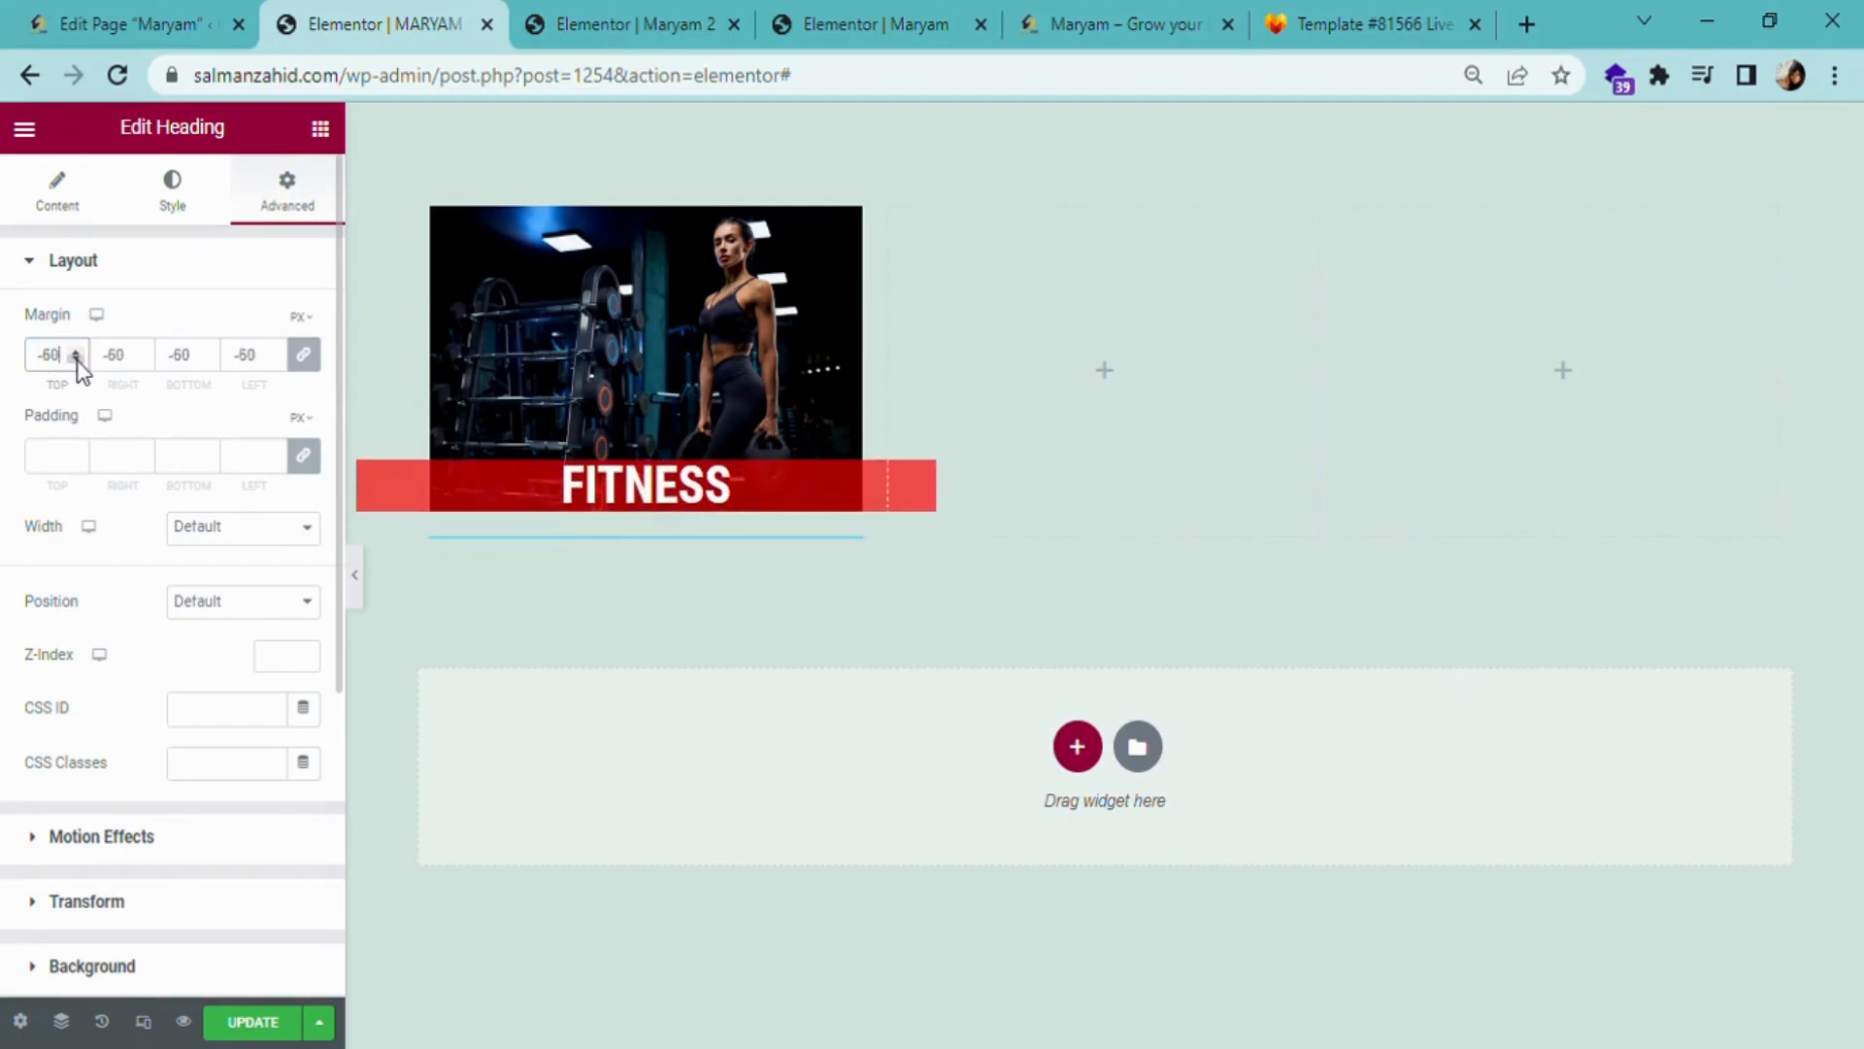
pyautogui.click(78, 362)
pyautogui.click(77, 361)
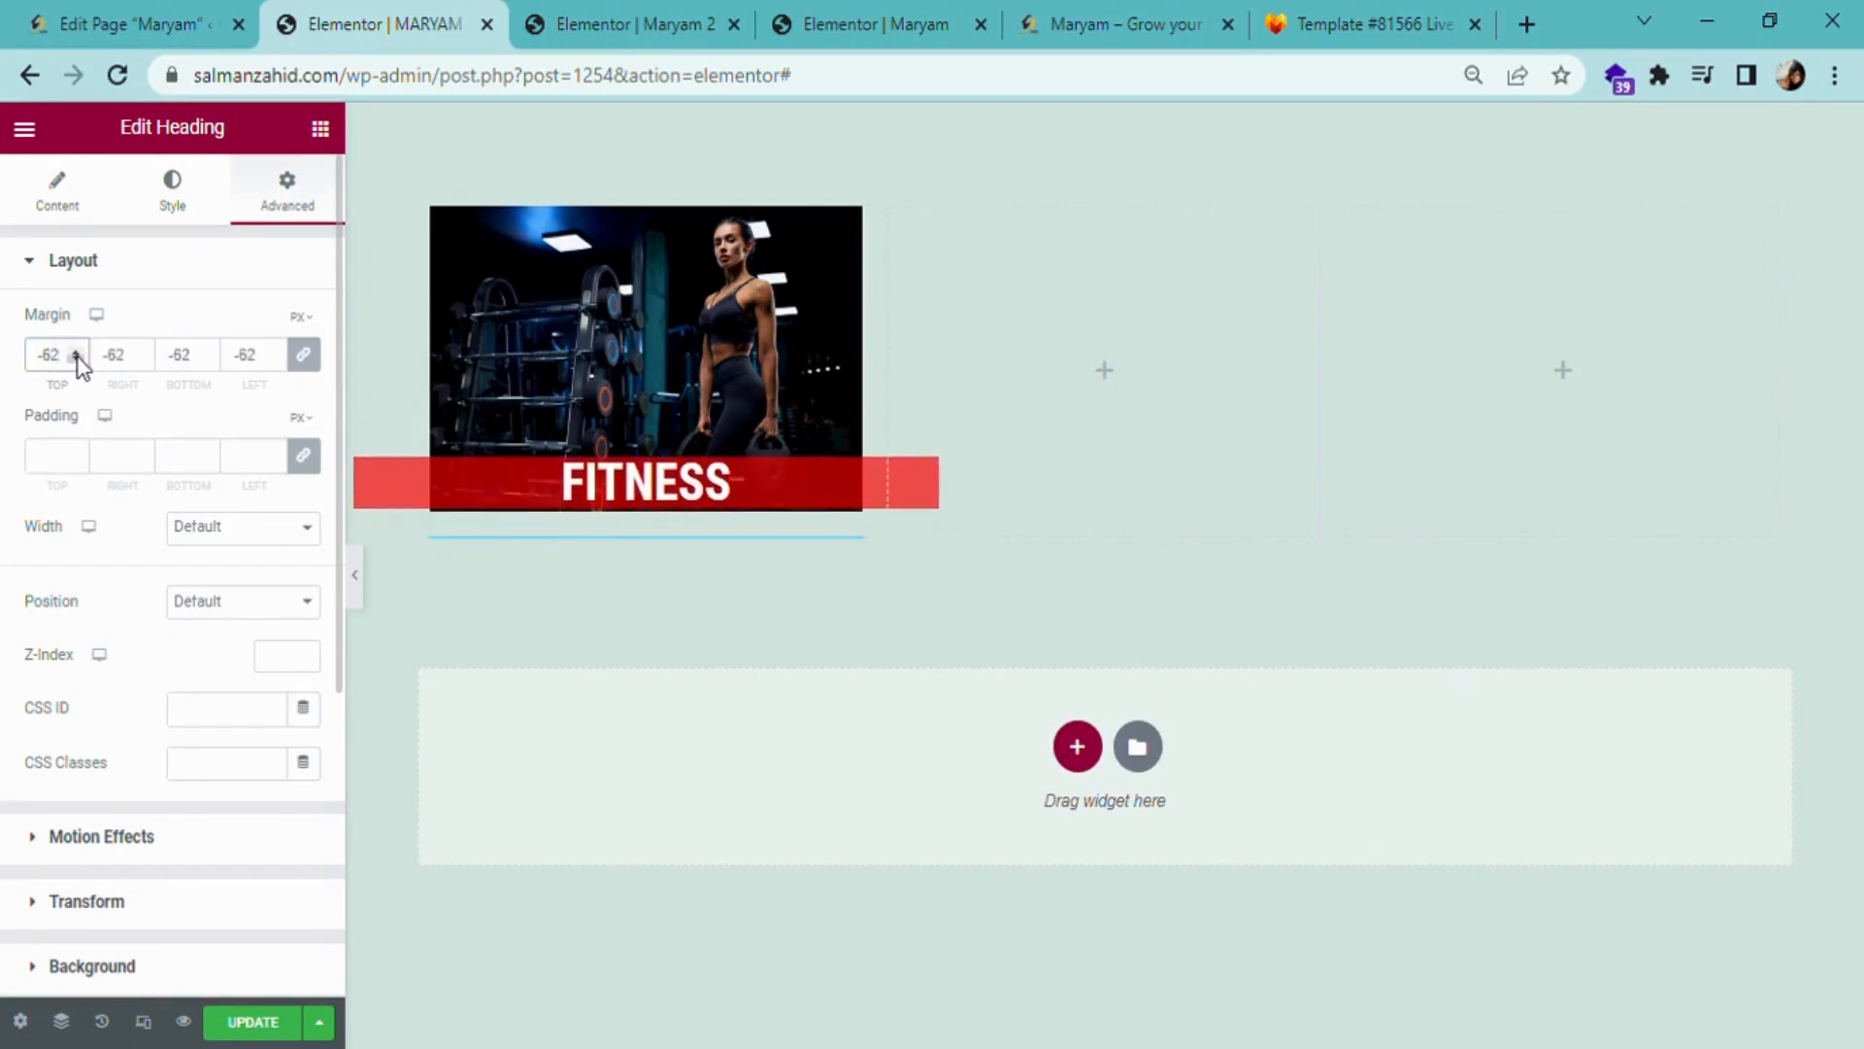
# - Unlink the FITNESS heading's margin values and set the top, right, bottom and left margins to 0
pyautogui.click(314, 367)
pyautogui.moveTo(77, 367); pyautogui.dragTo(23, 354)
pyautogui.write('0')
pyautogui.click(139, 369)
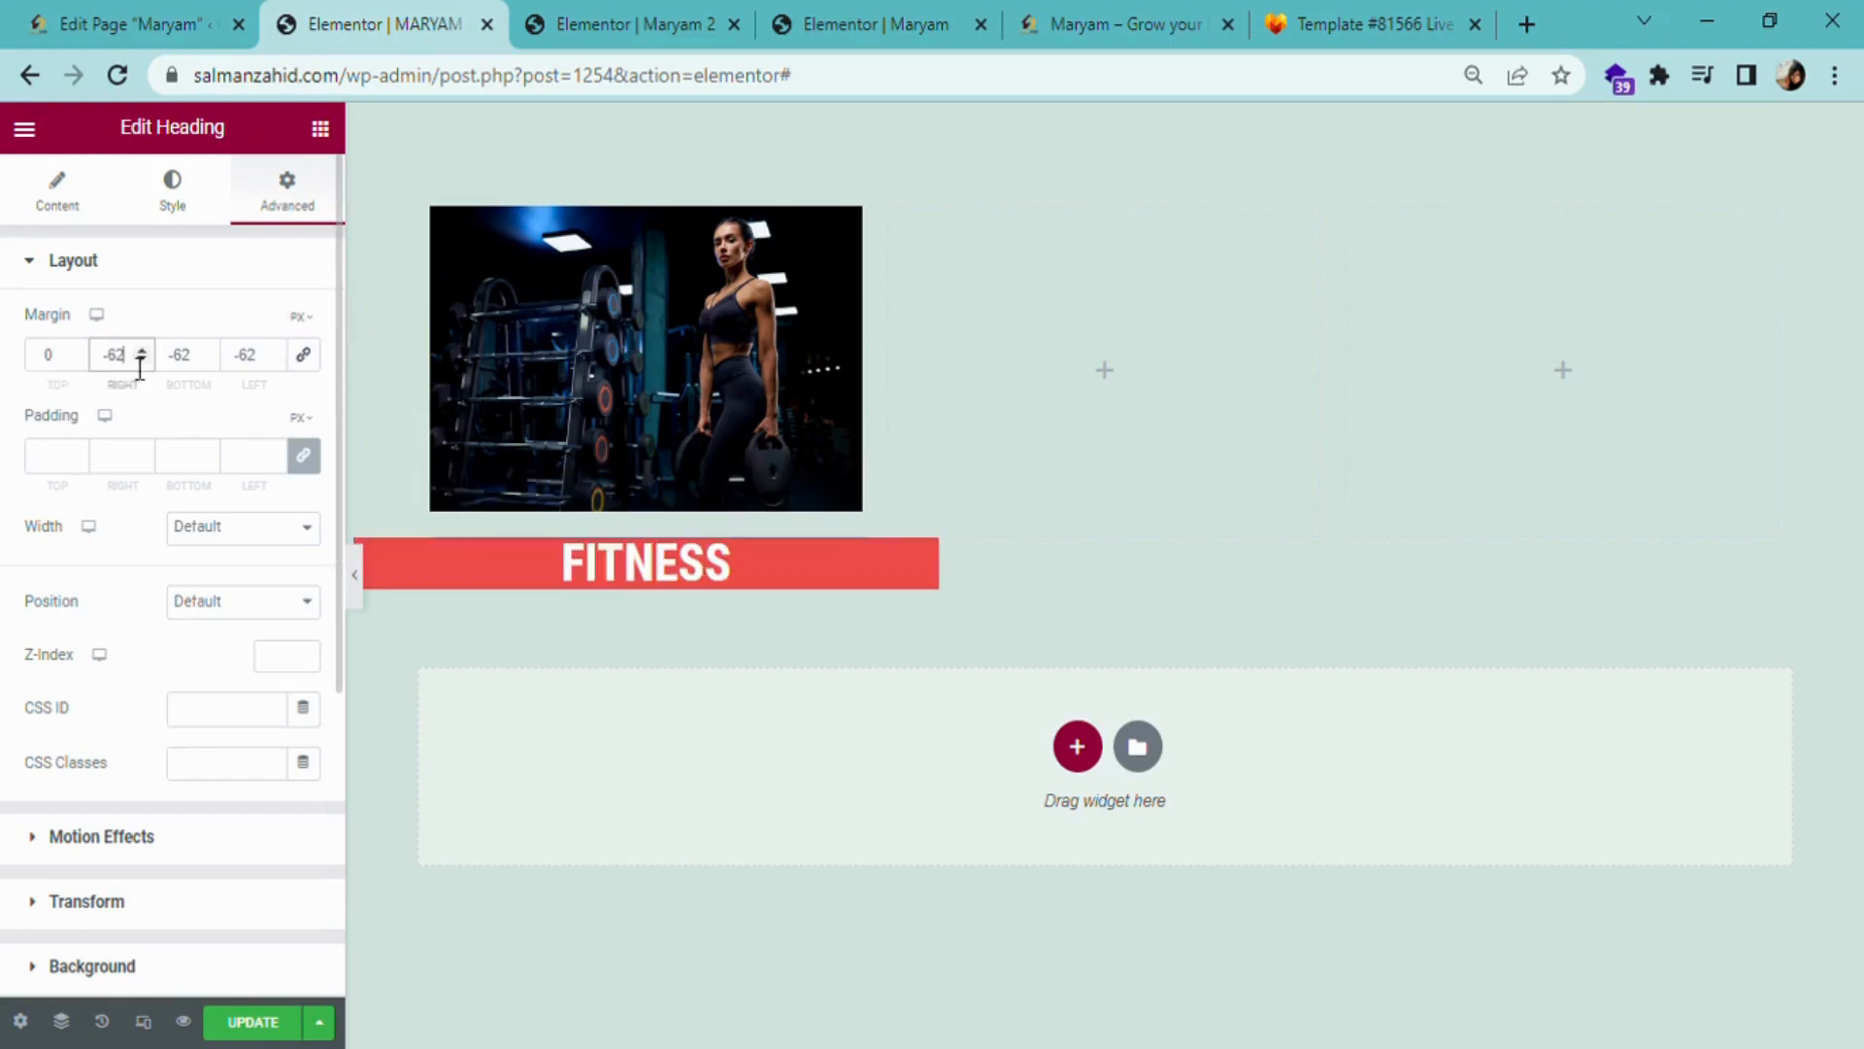
pyautogui.write('0')
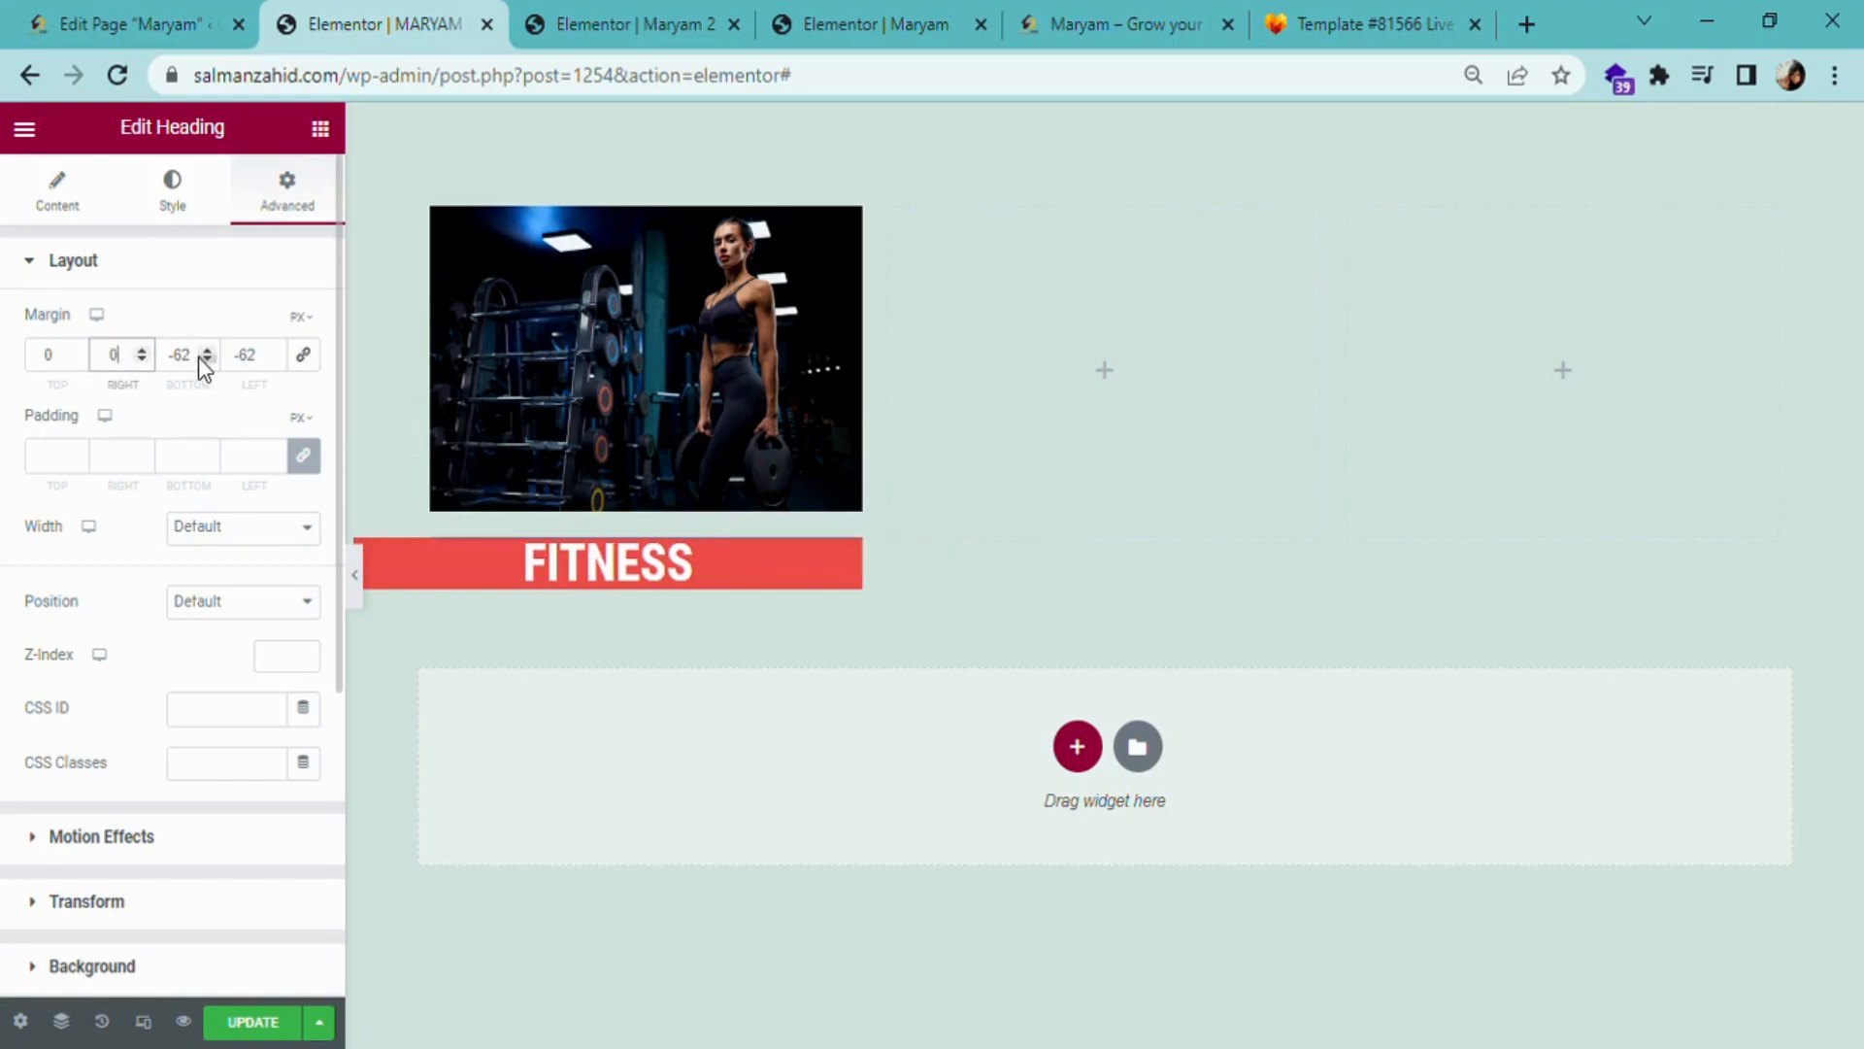
pyautogui.moveTo(194, 354); pyautogui.dragTo(167, 354)
pyautogui.write('0')
pyautogui.doubleClick(250, 359)
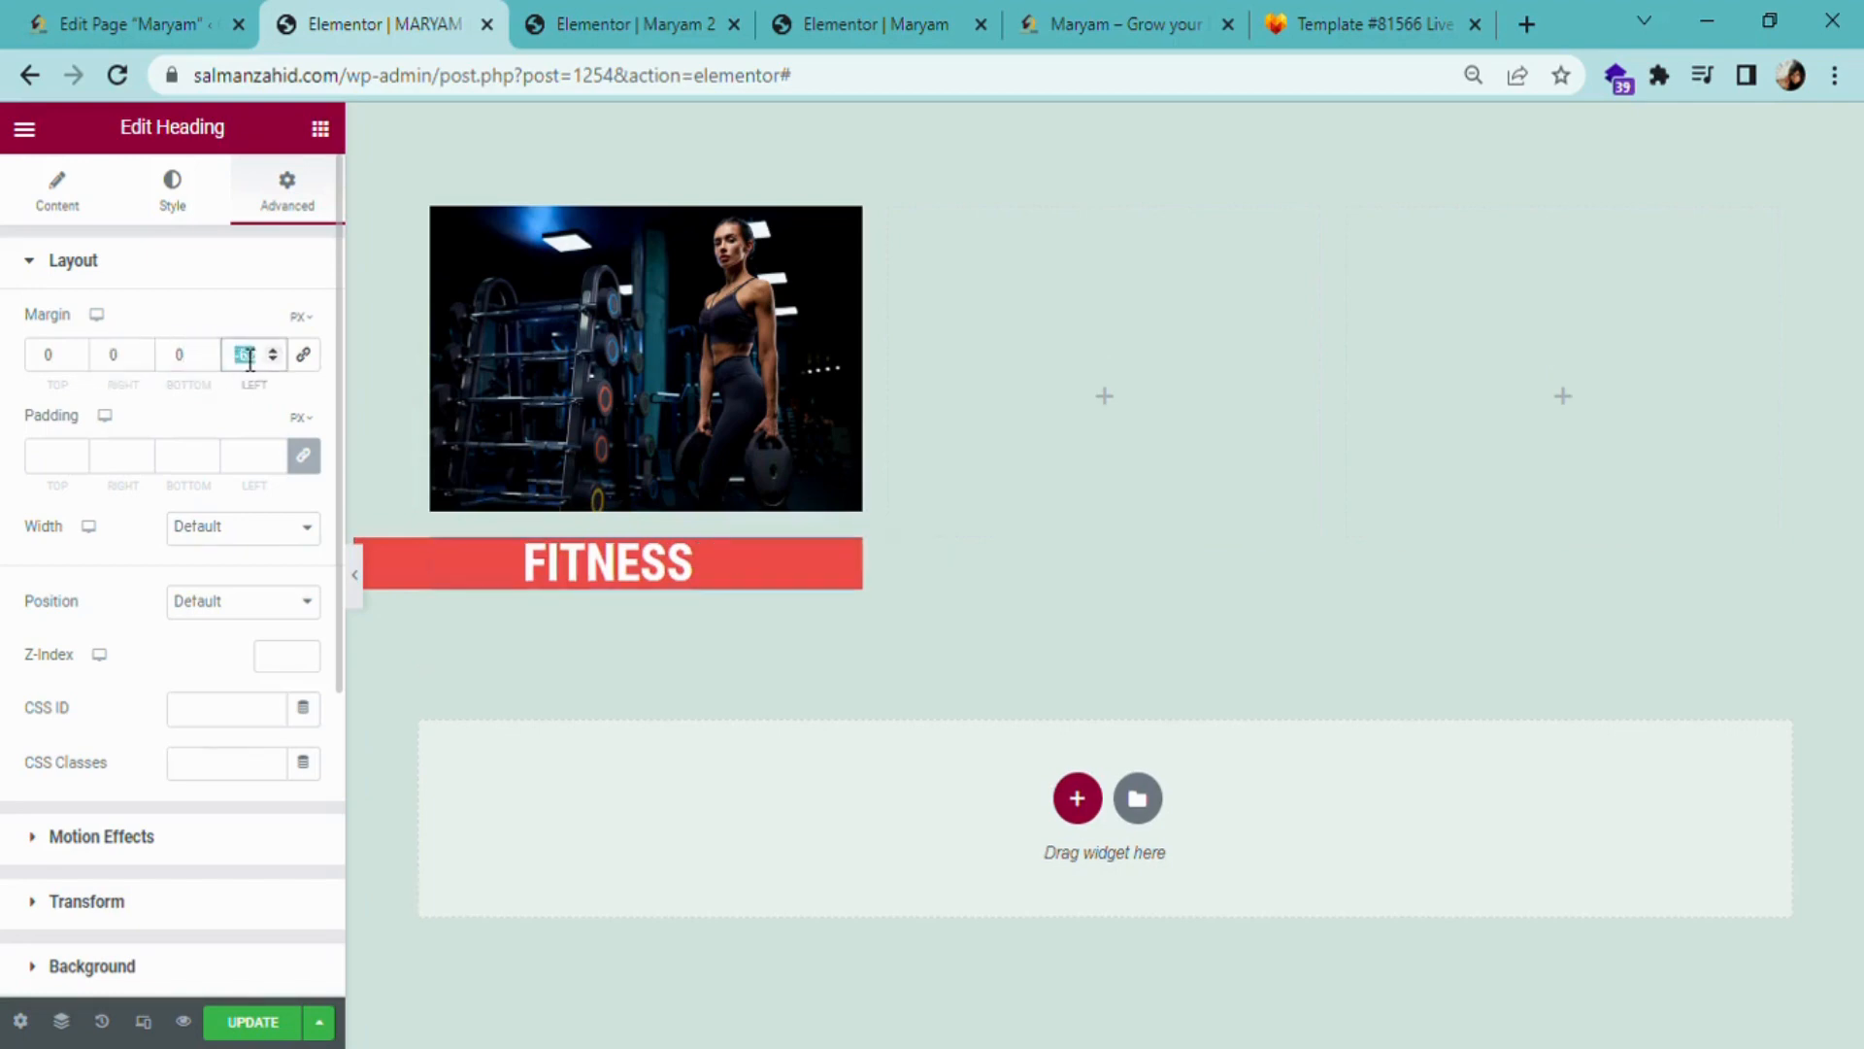
pyautogui.write('0')
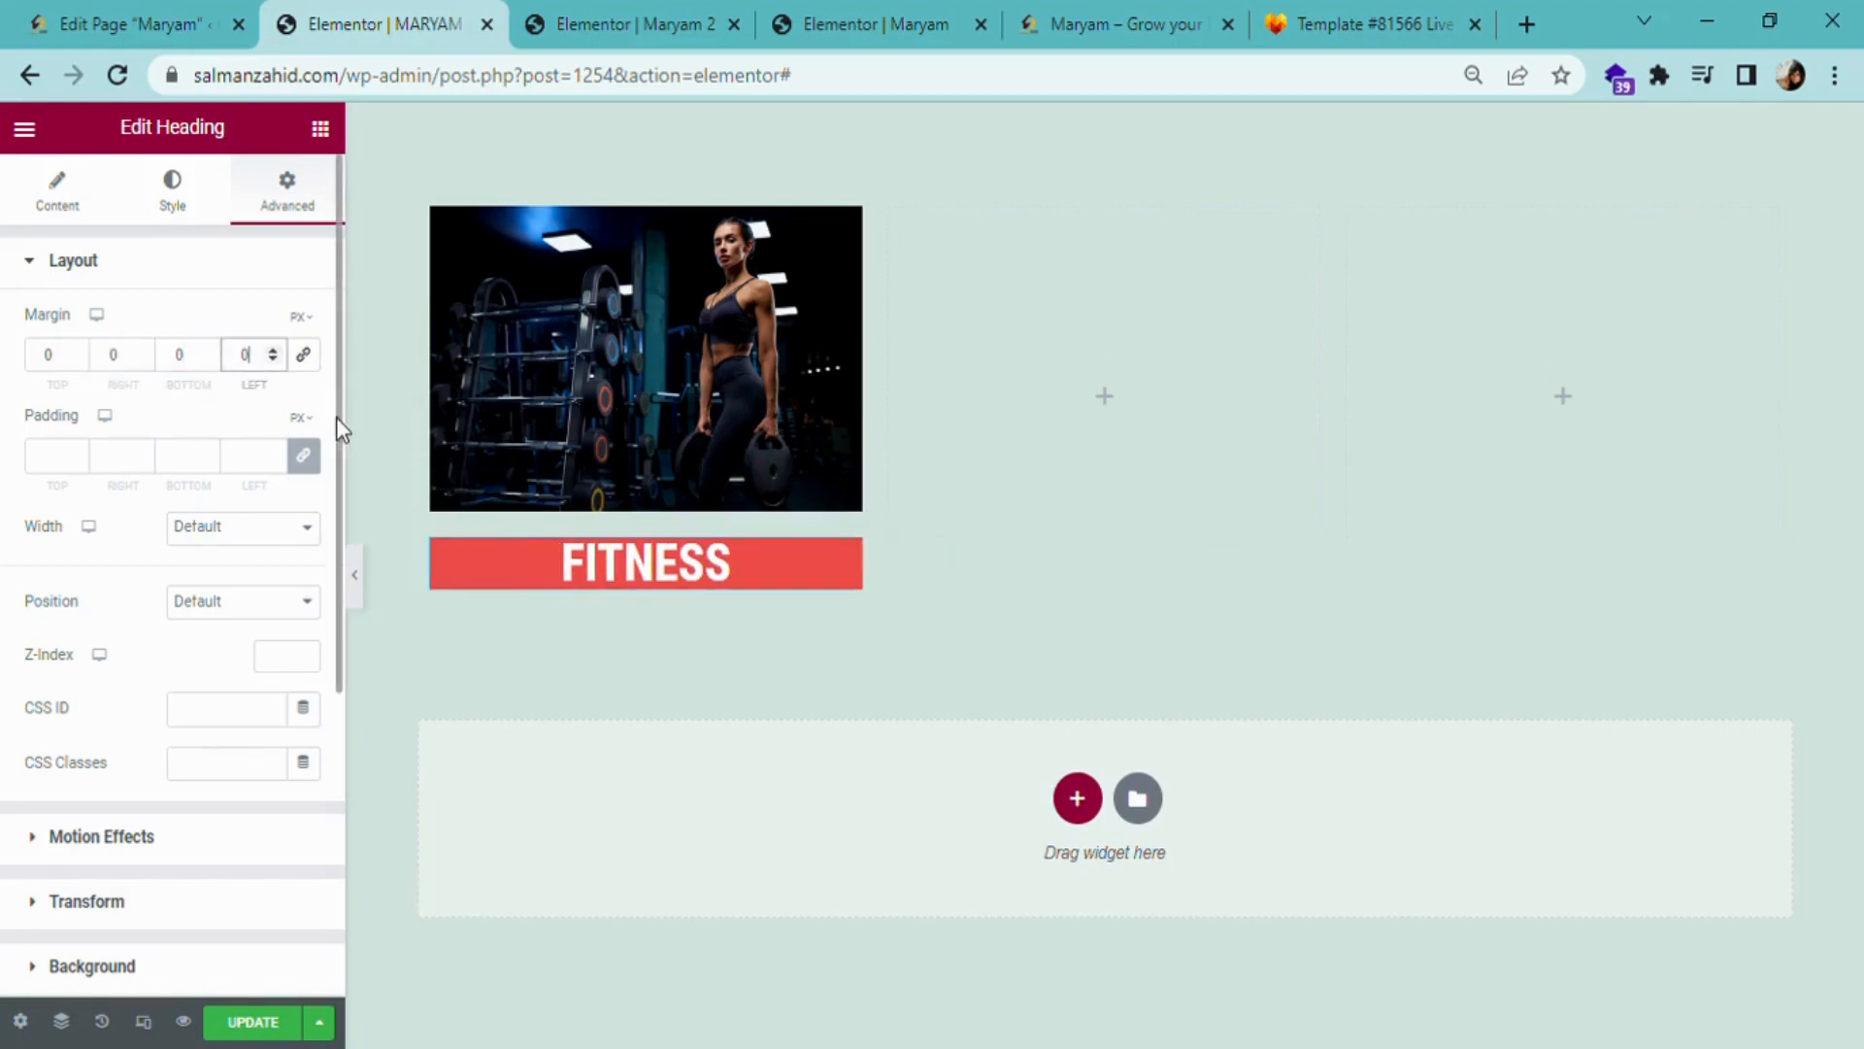
# - Set only the FITNESS heading's top margin to -60 px so it overlaps the photo's lower edge
pyautogui.click(75, 351)
pyautogui.click(75, 350)
pyautogui.click(75, 350)
pyautogui.click(75, 350)
pyautogui.click(74, 350)
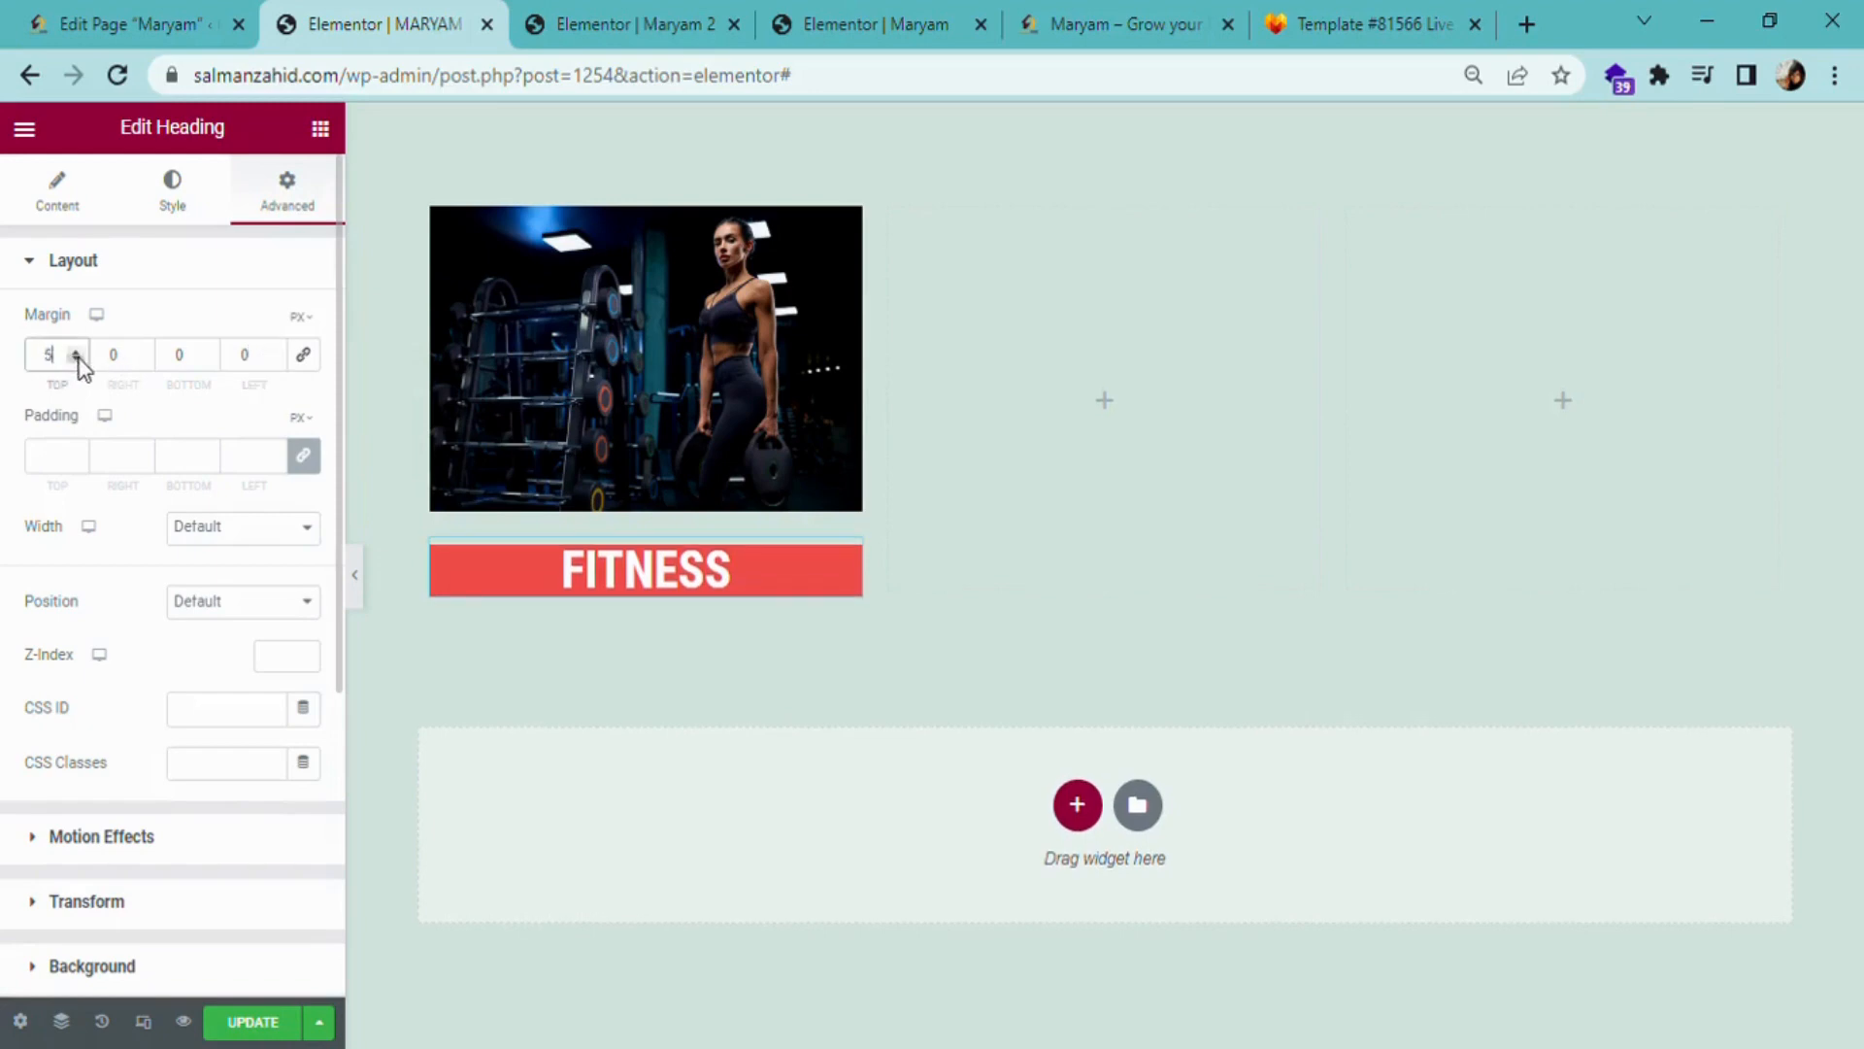
pyautogui.click(78, 358)
pyautogui.moveTo(79, 358); pyautogui.dragTo(78, 358)
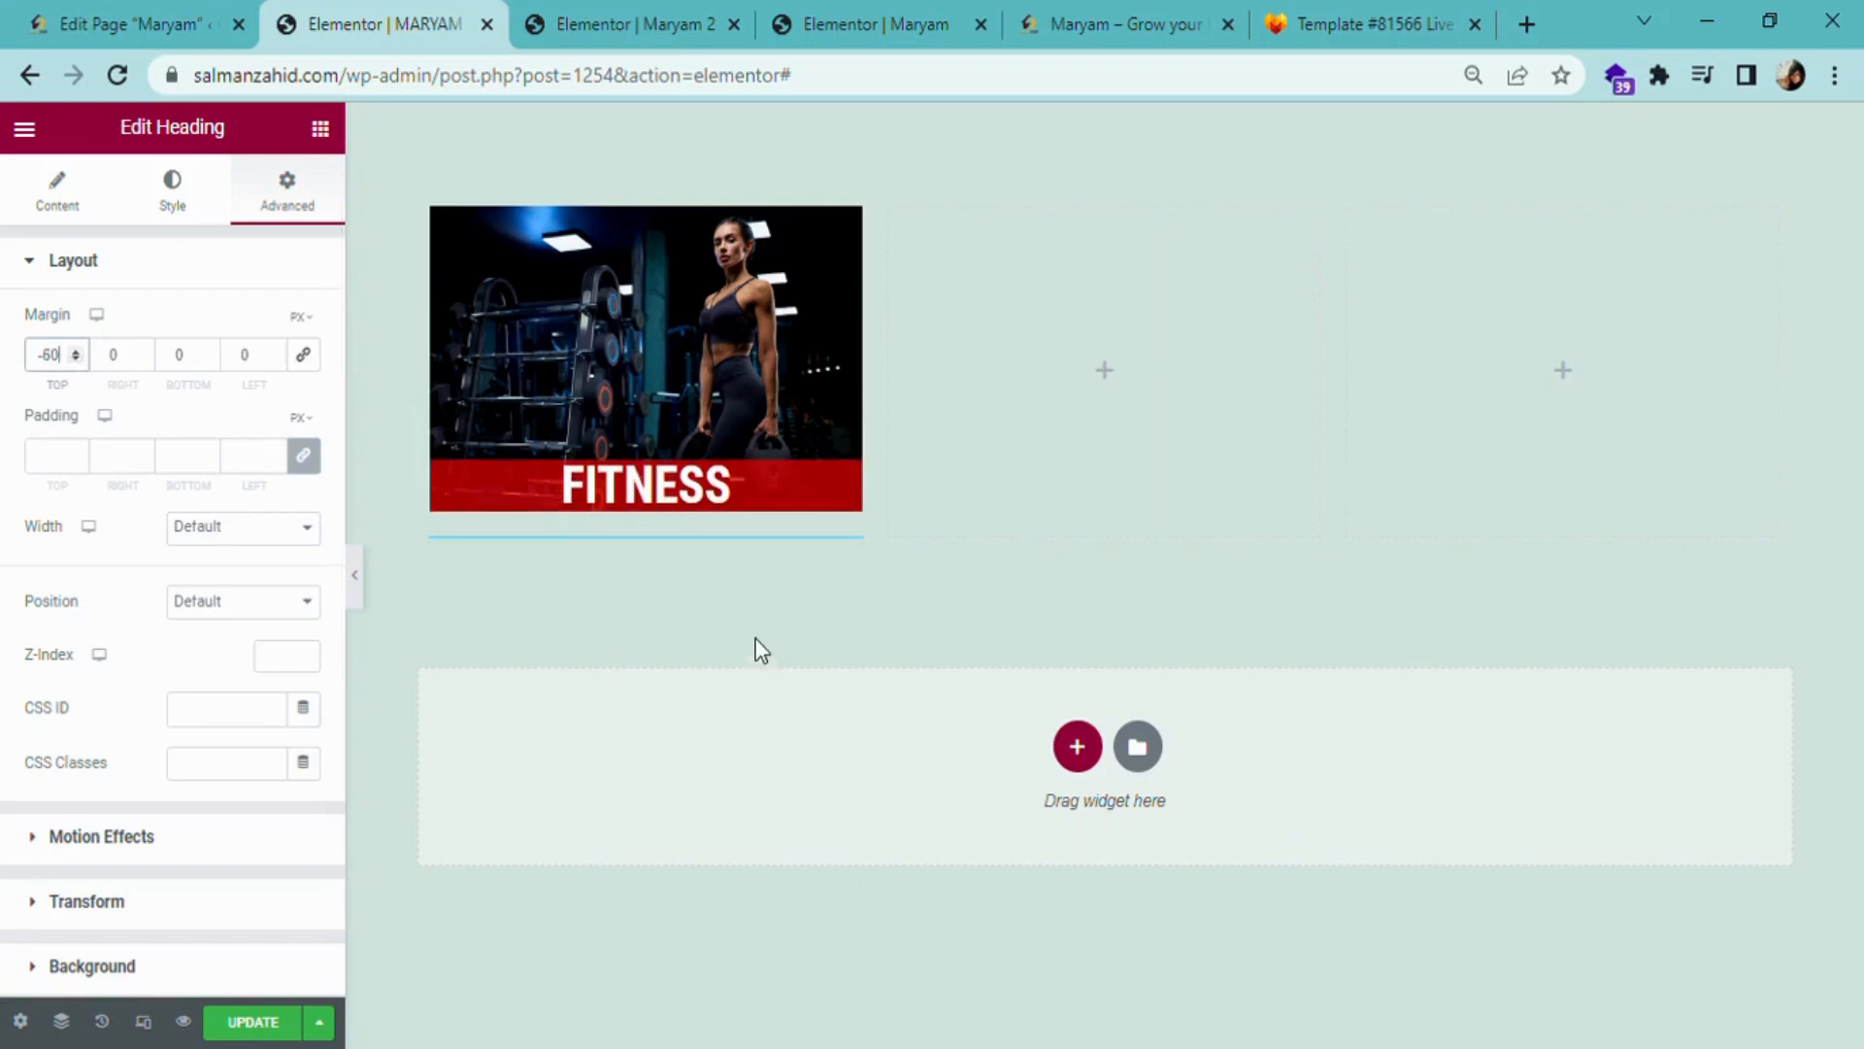
# - Duplicate the column with the photo and FITNESS heading twice to get three identical columns
pyautogui.rightClick(433, 210)
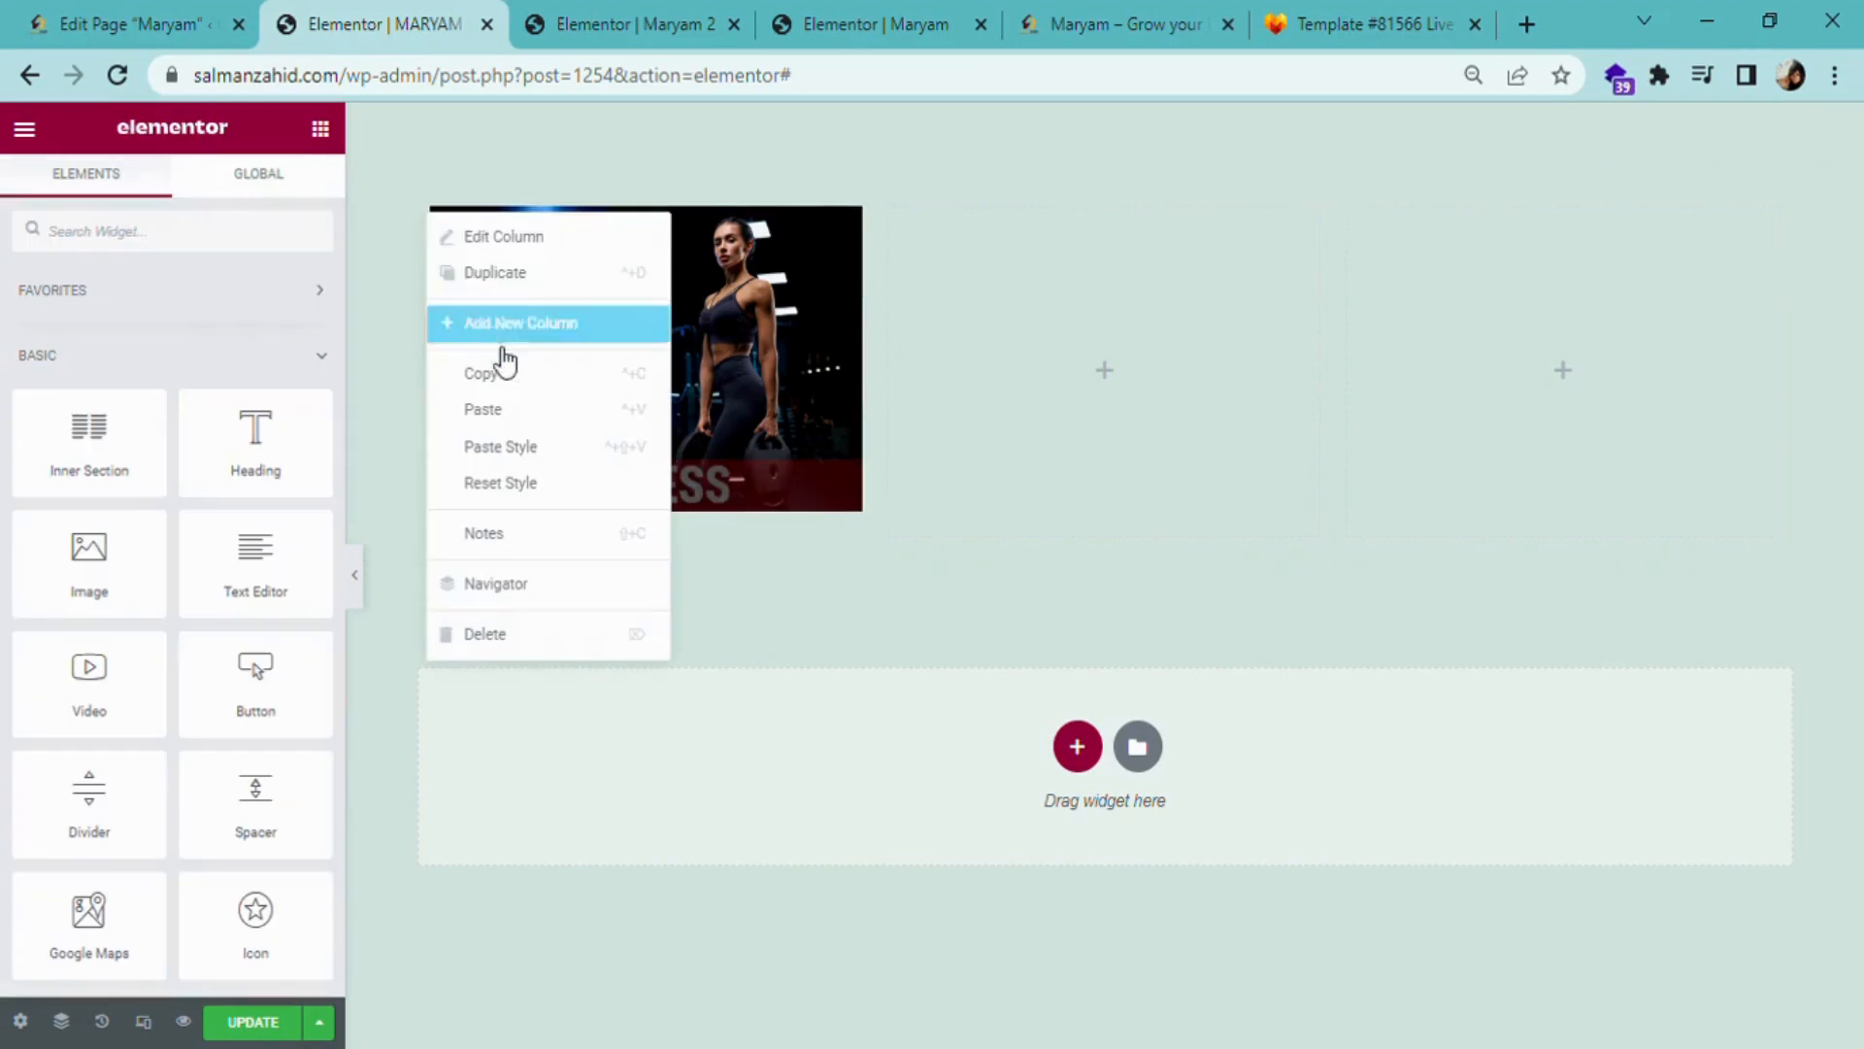
pyautogui.click(546, 285)
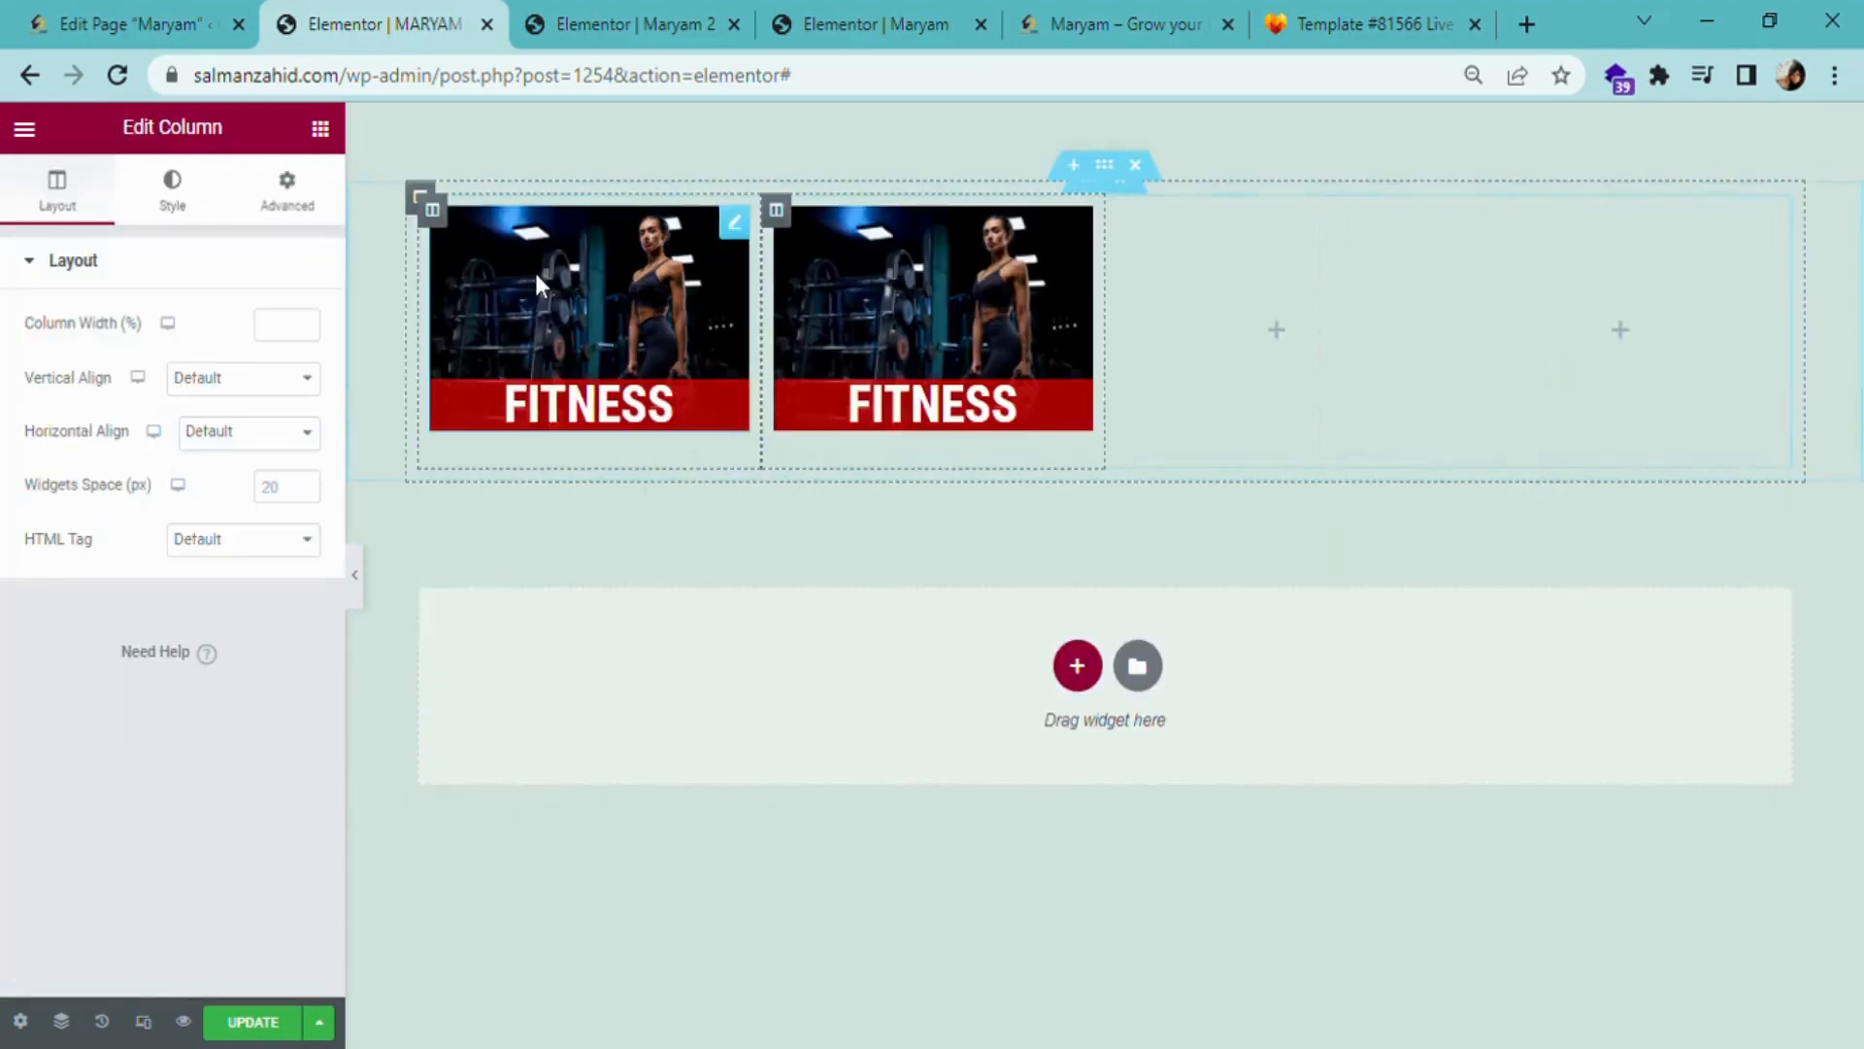
pyautogui.rightClick(777, 212)
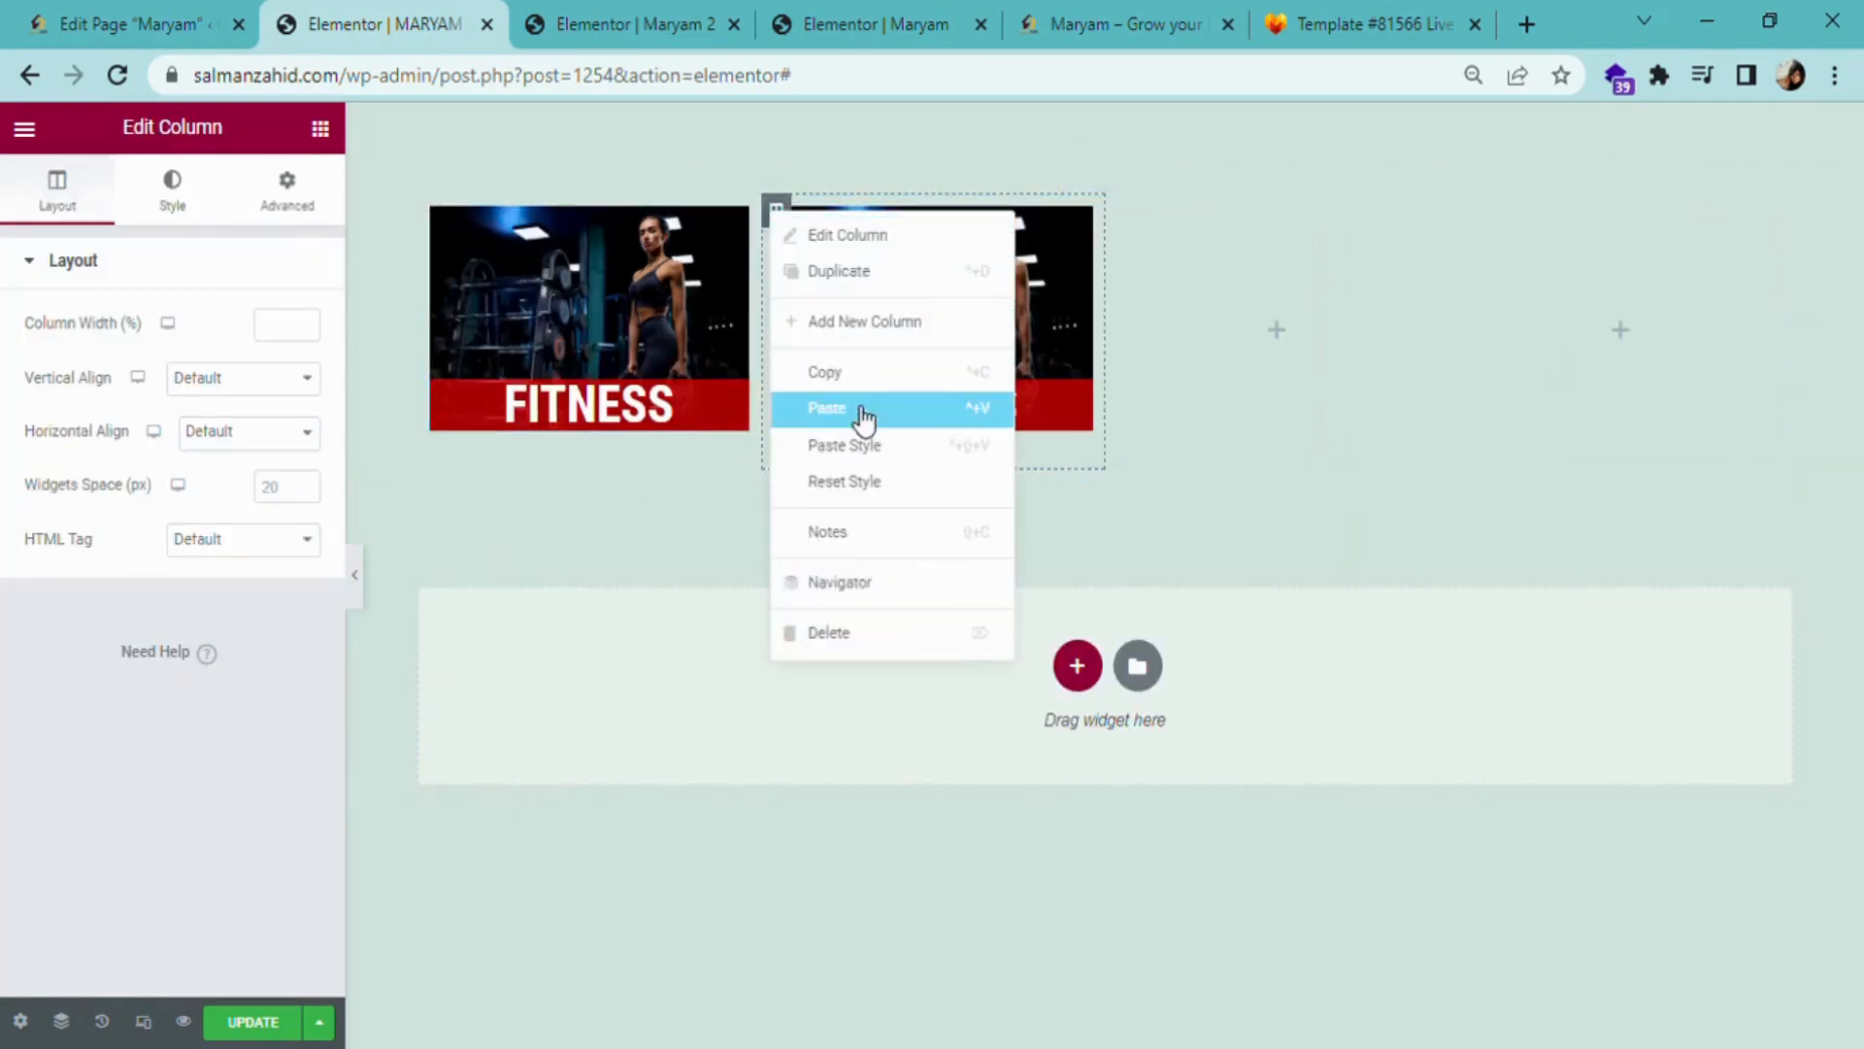
pyautogui.click(879, 274)
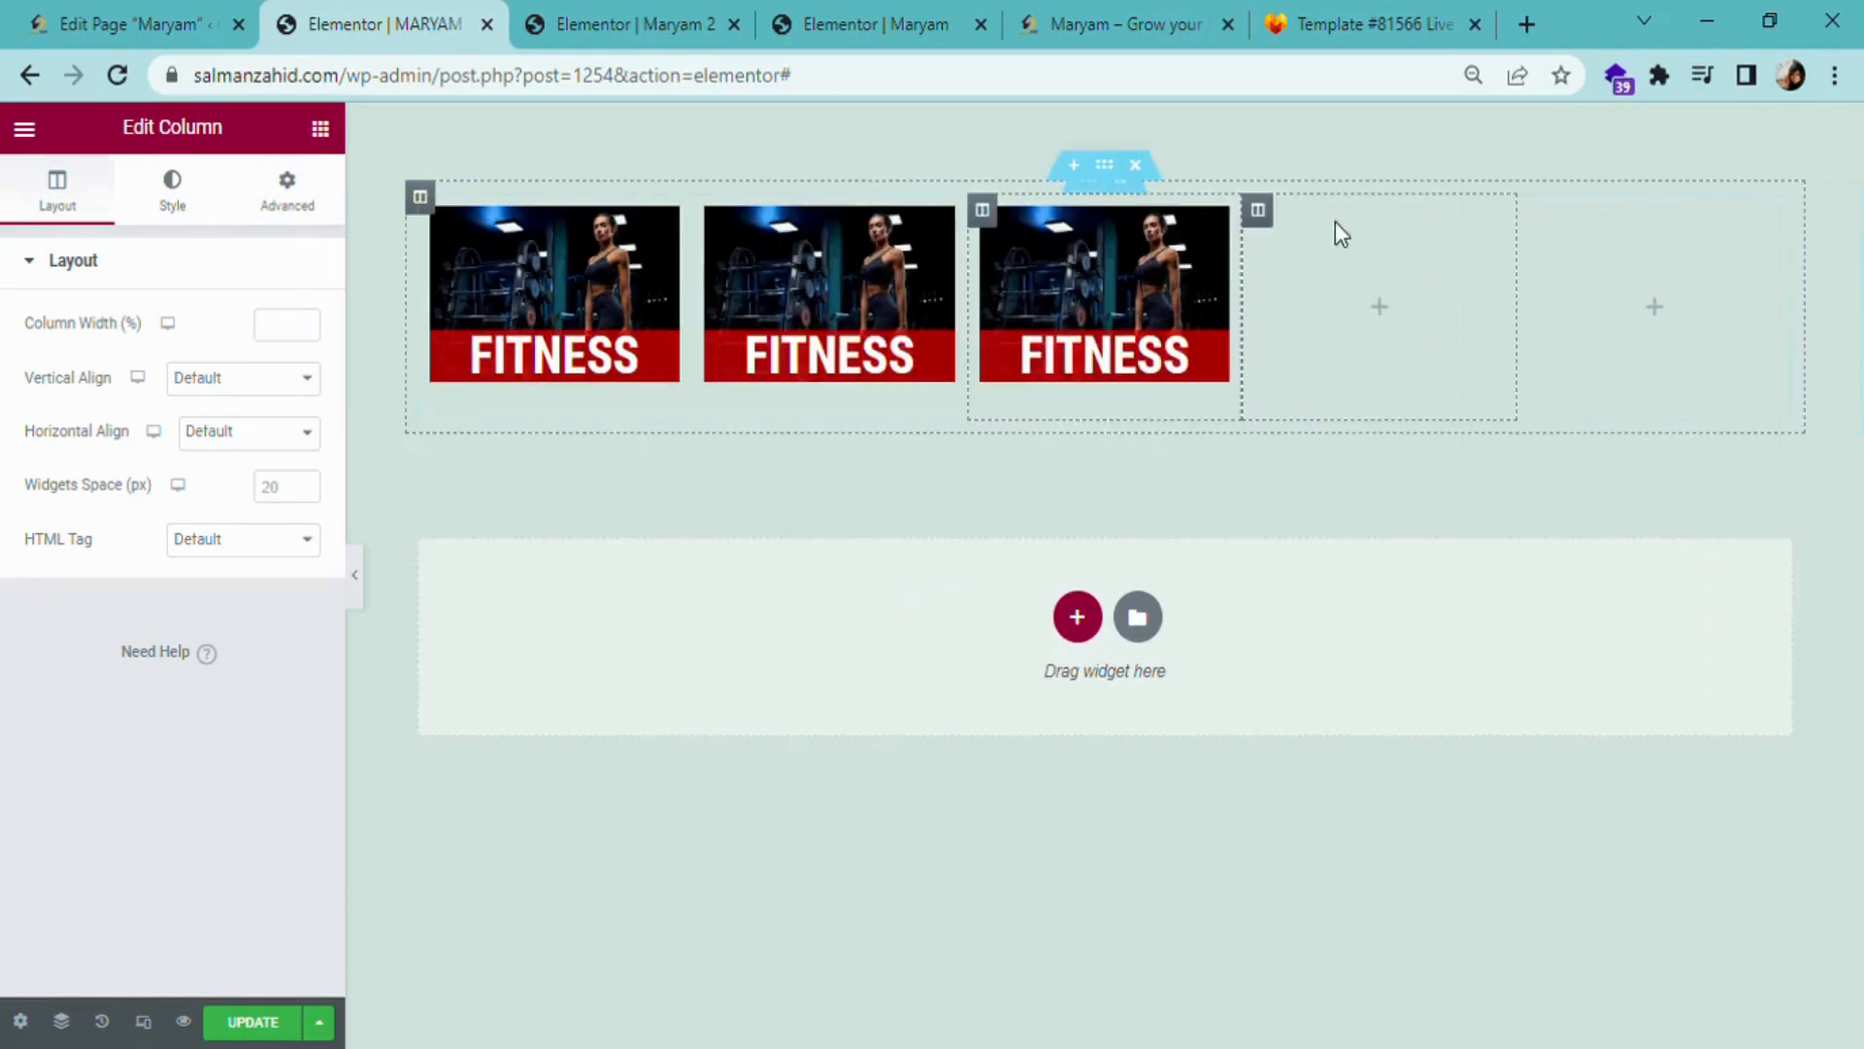
# - Delete the two empty columns beside the three FITNESS photo columns
pyautogui.rightClick(1262, 215)
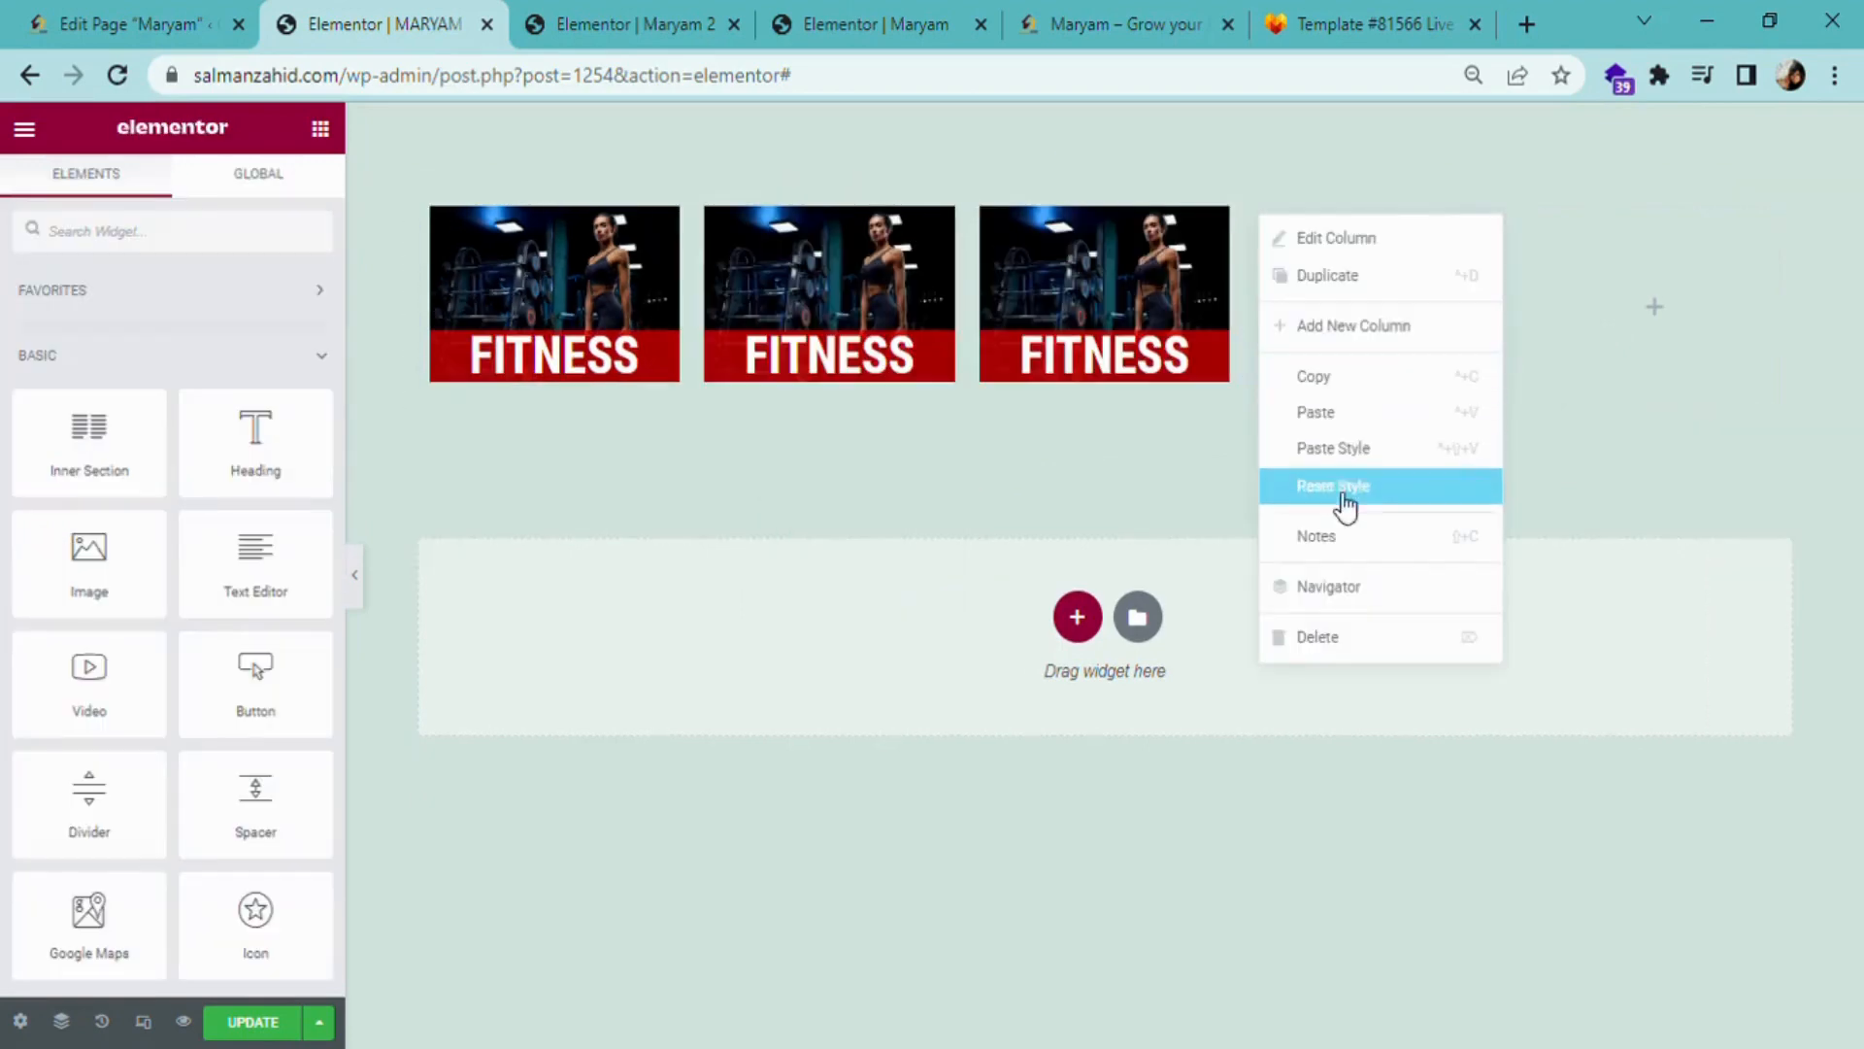
pyautogui.click(1372, 637)
pyautogui.rightClick(1468, 214)
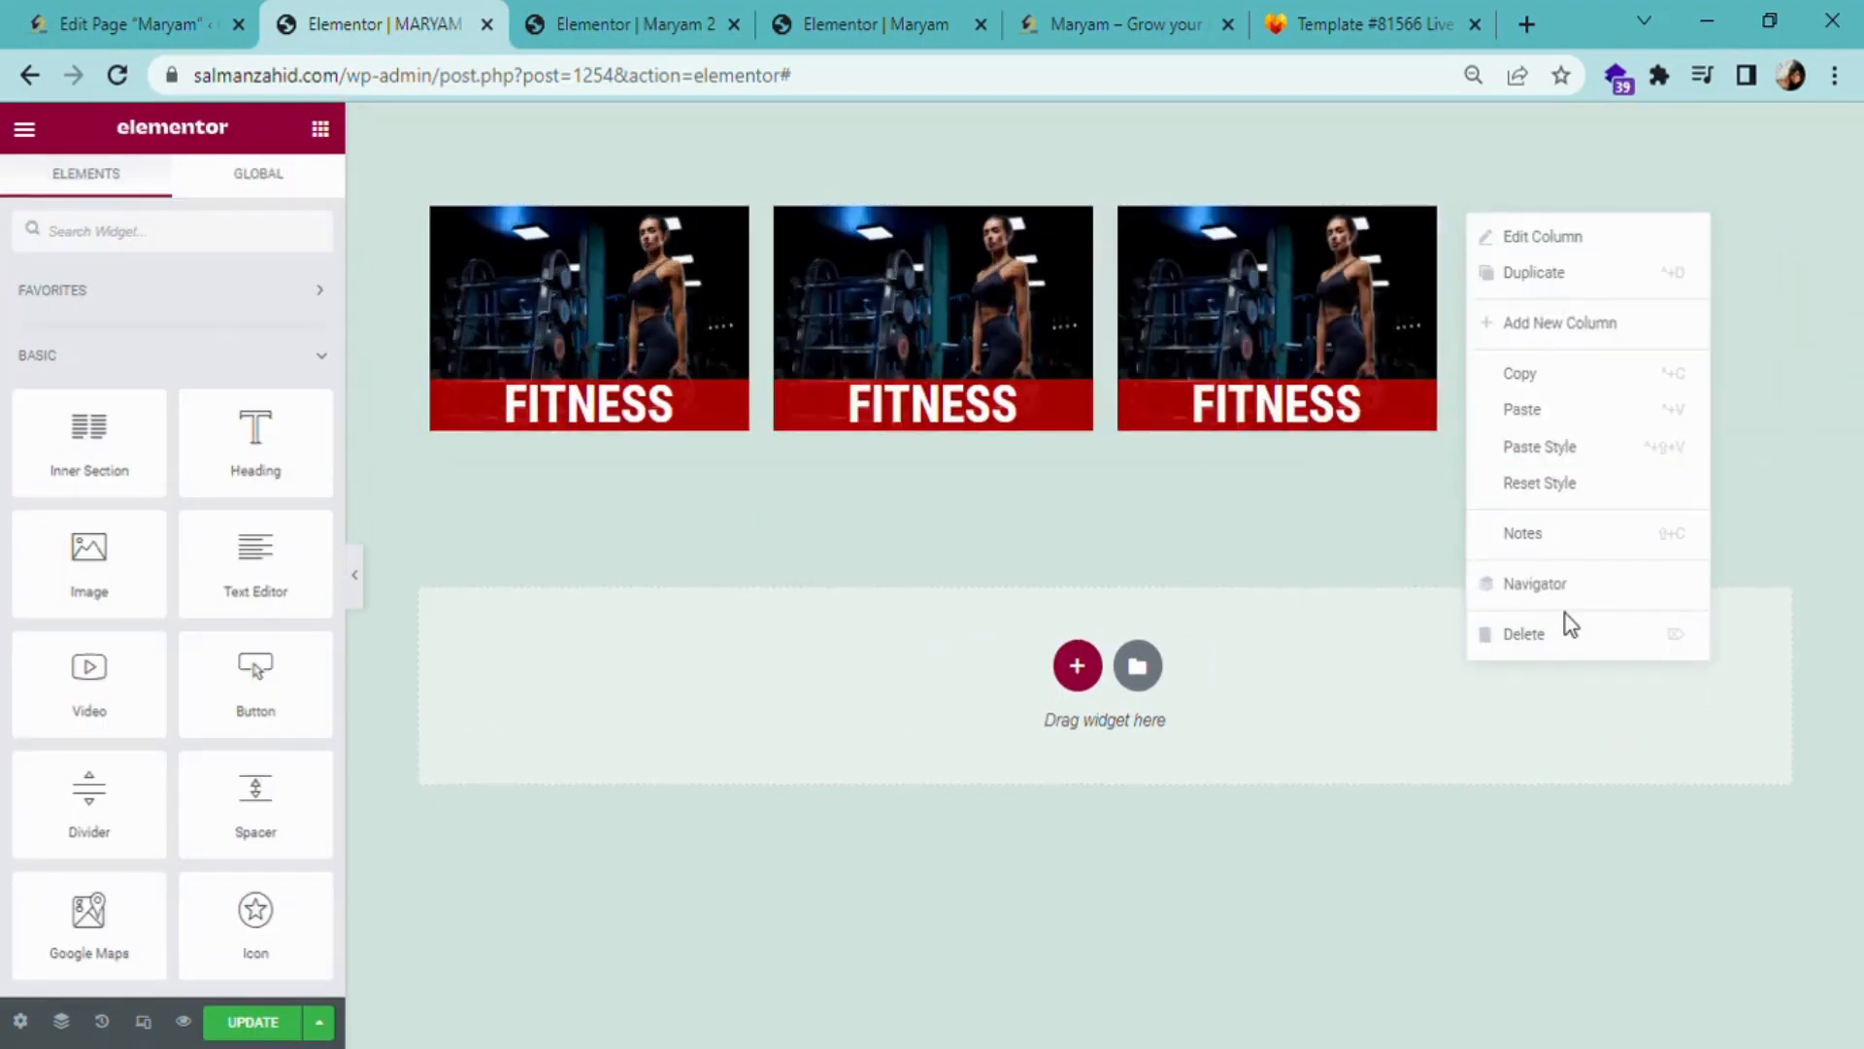
pyautogui.click(1569, 643)
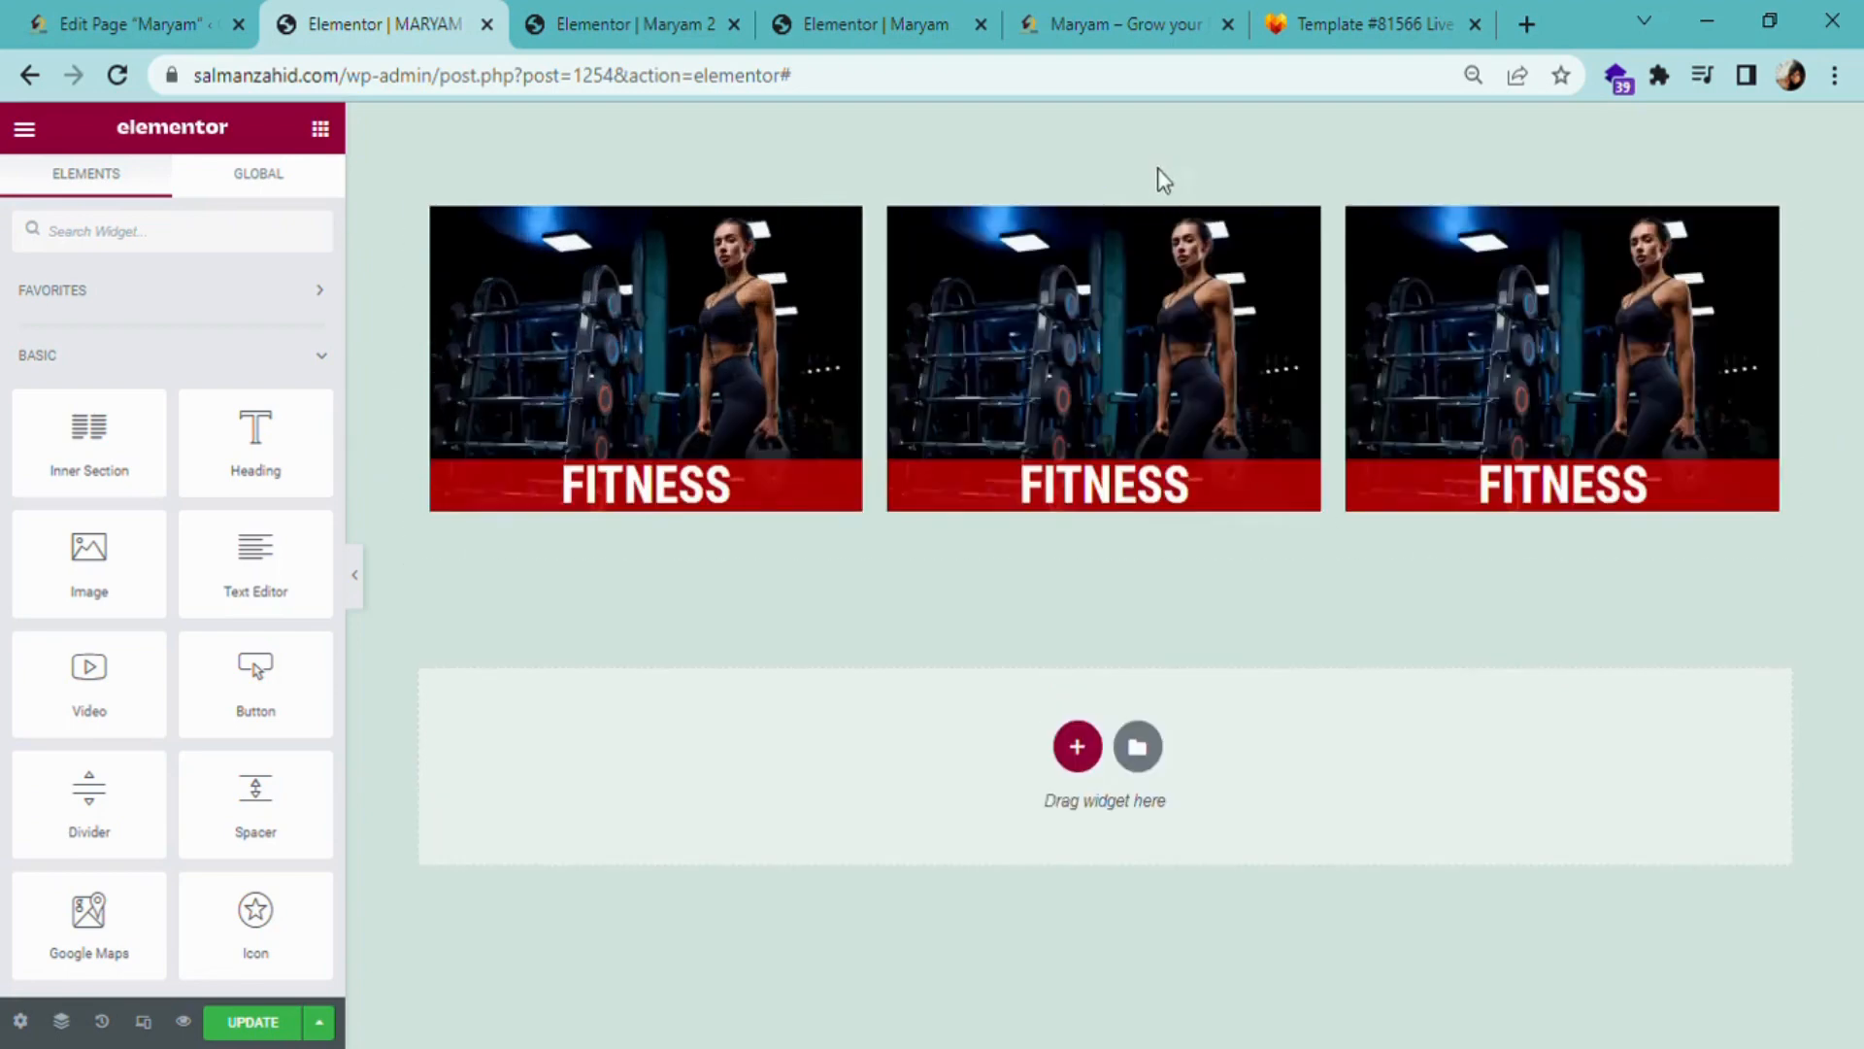
# - Duplicate the section of three FITNESS photos and set the lower copy's top margin to -30 px
pyautogui.rightClick(1107, 173)
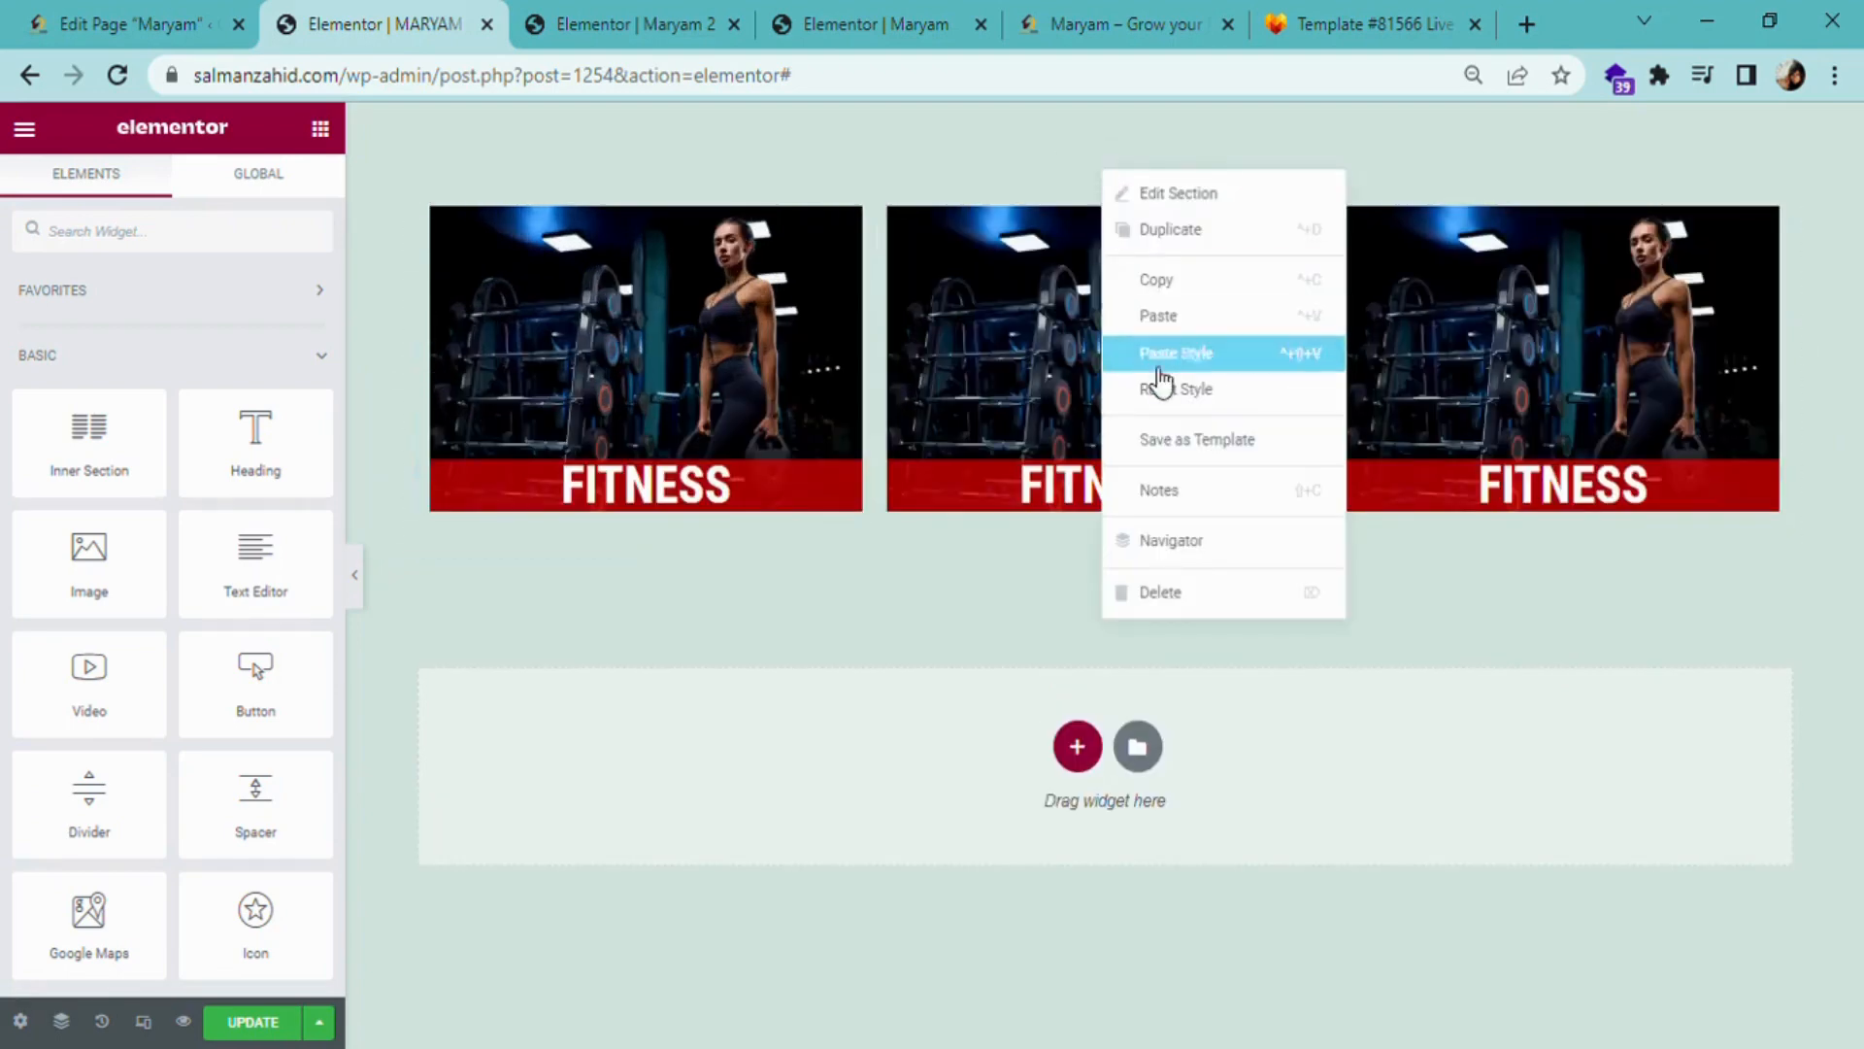
pyautogui.click(1221, 235)
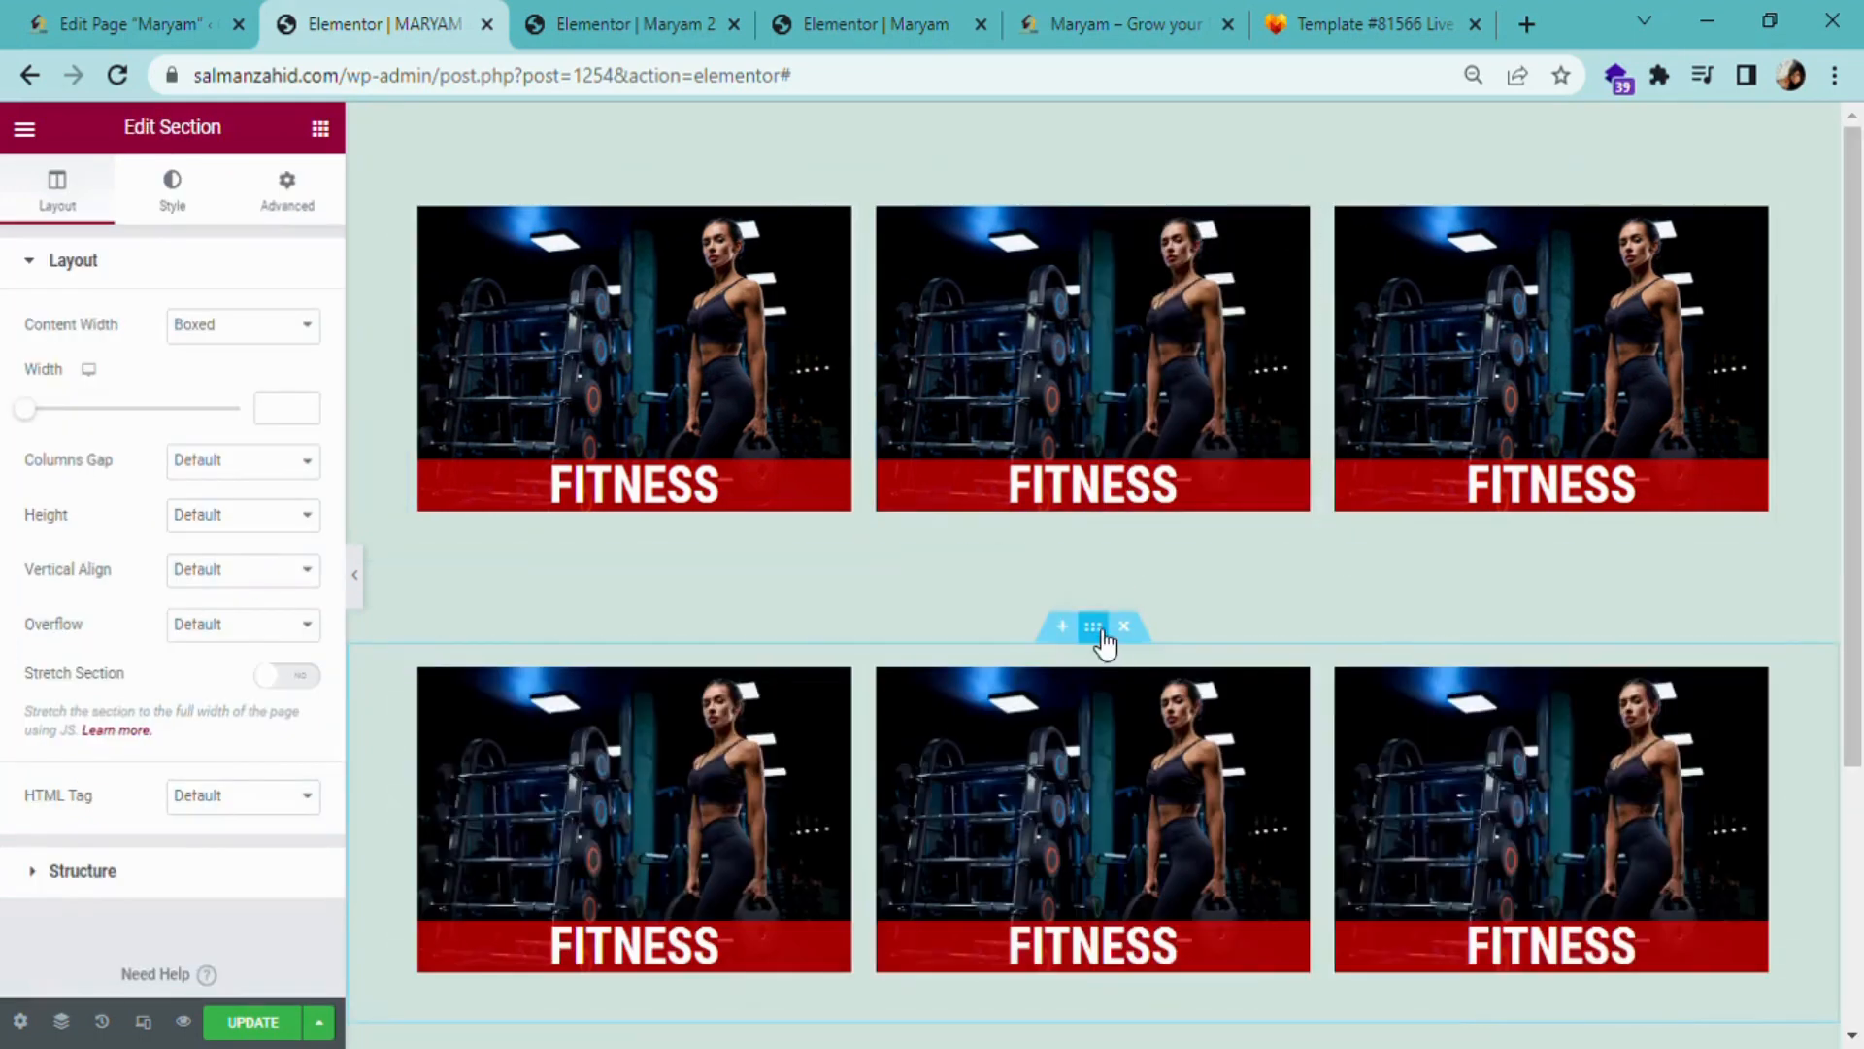
pyautogui.click(289, 191)
pyautogui.click(74, 358)
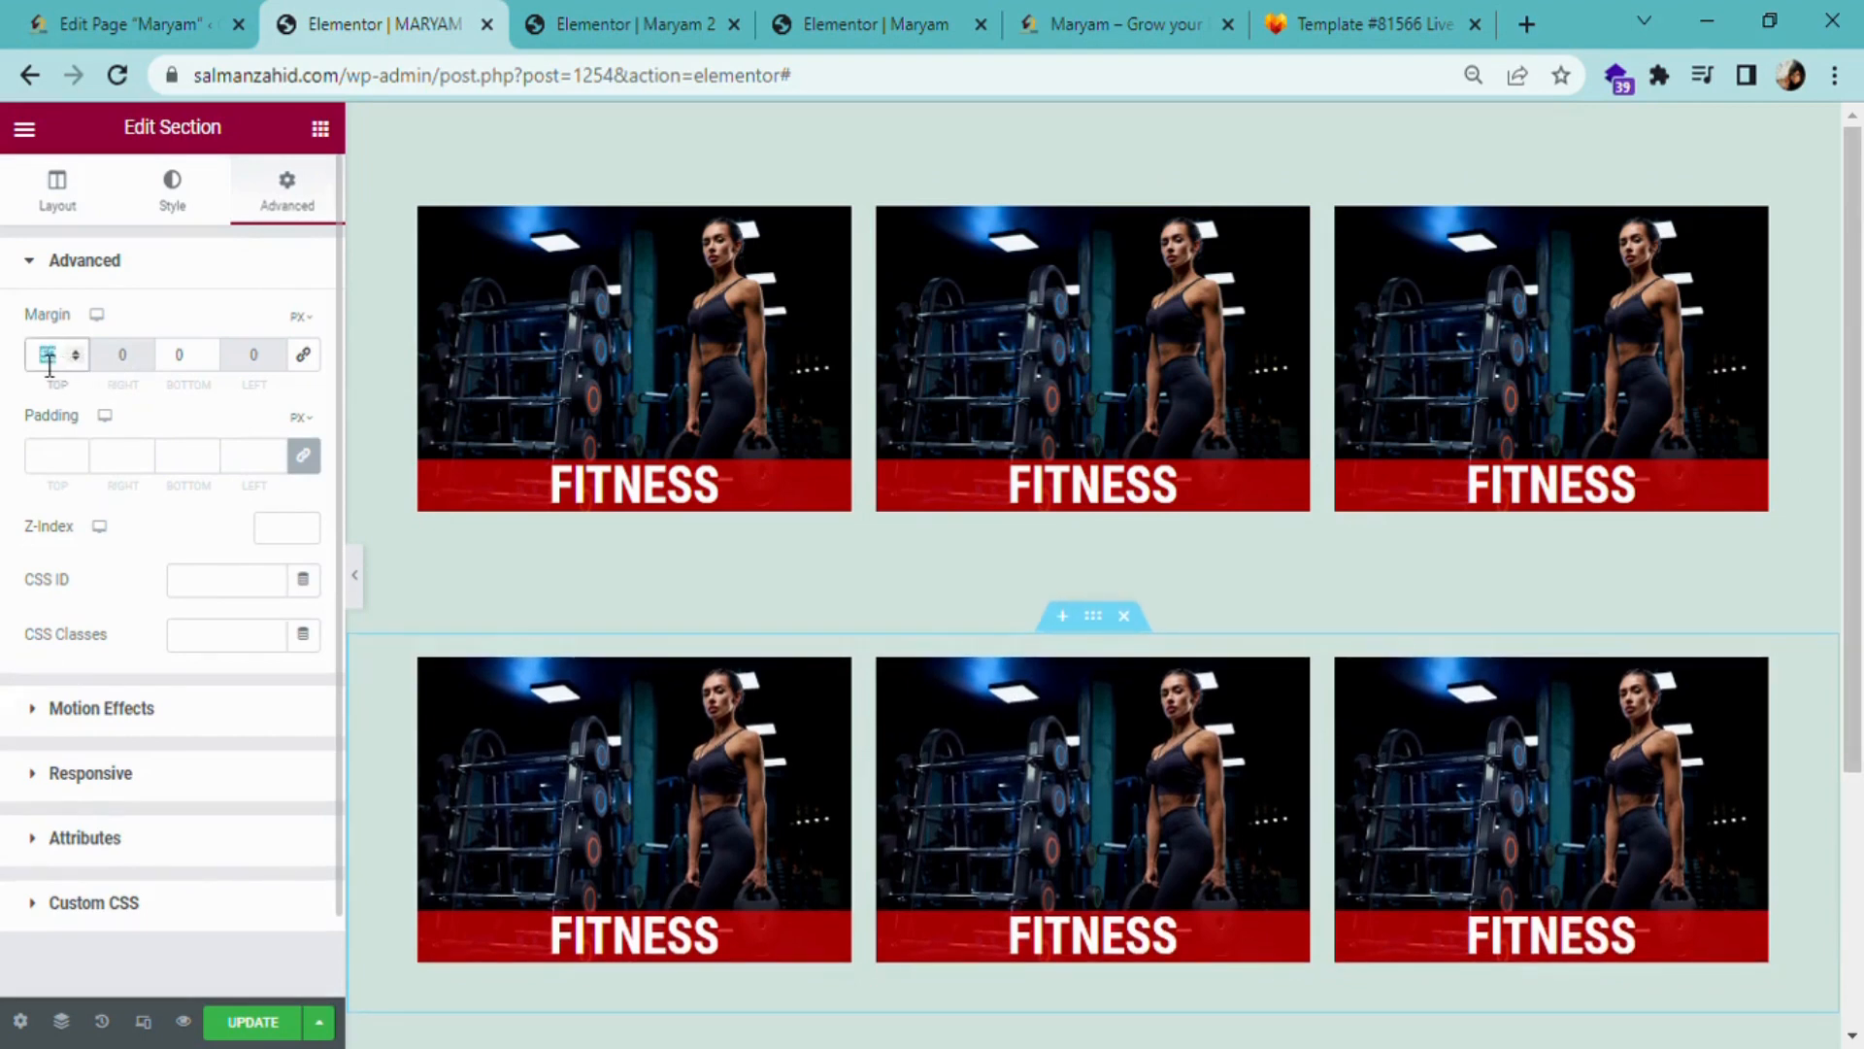
pyautogui.write('30')
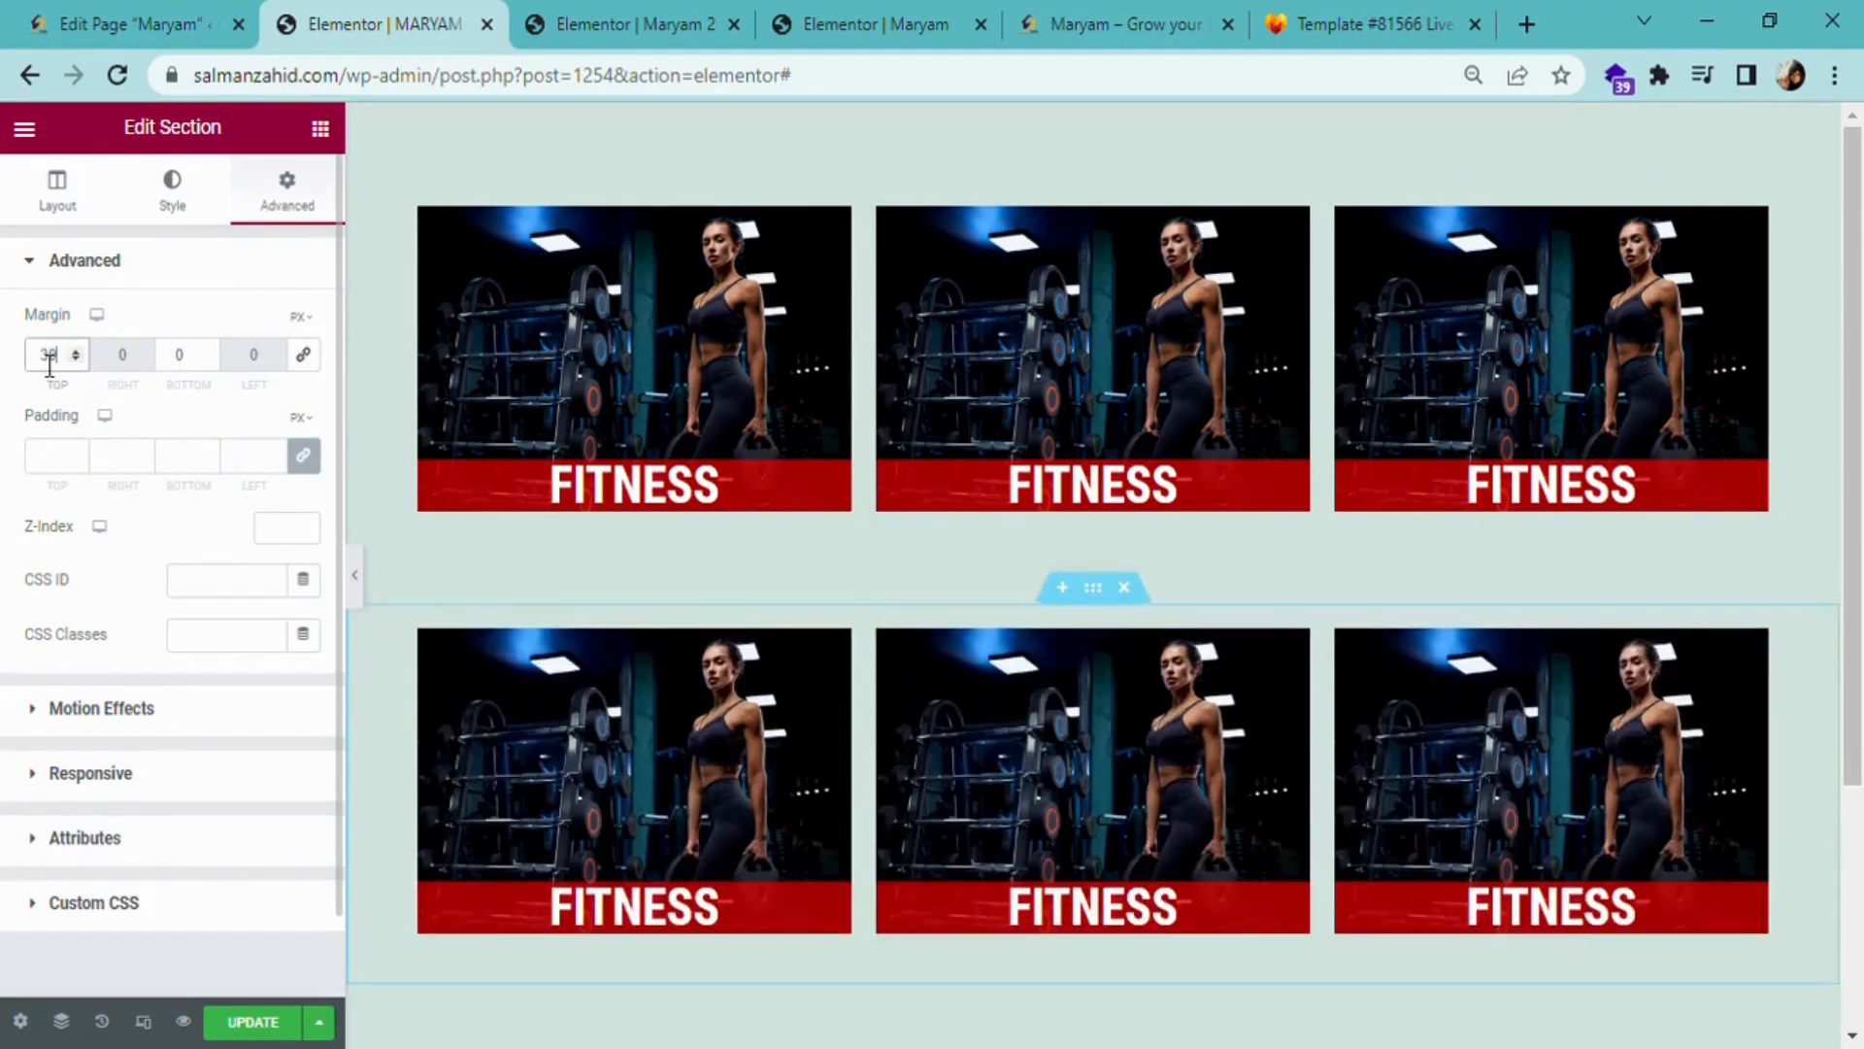
# - Set the lower FITNESS section's top margin to 20 px and update the page
pyautogui.press('BackSpace')
pyautogui.press('BackSpace')
pyautogui.write('0')
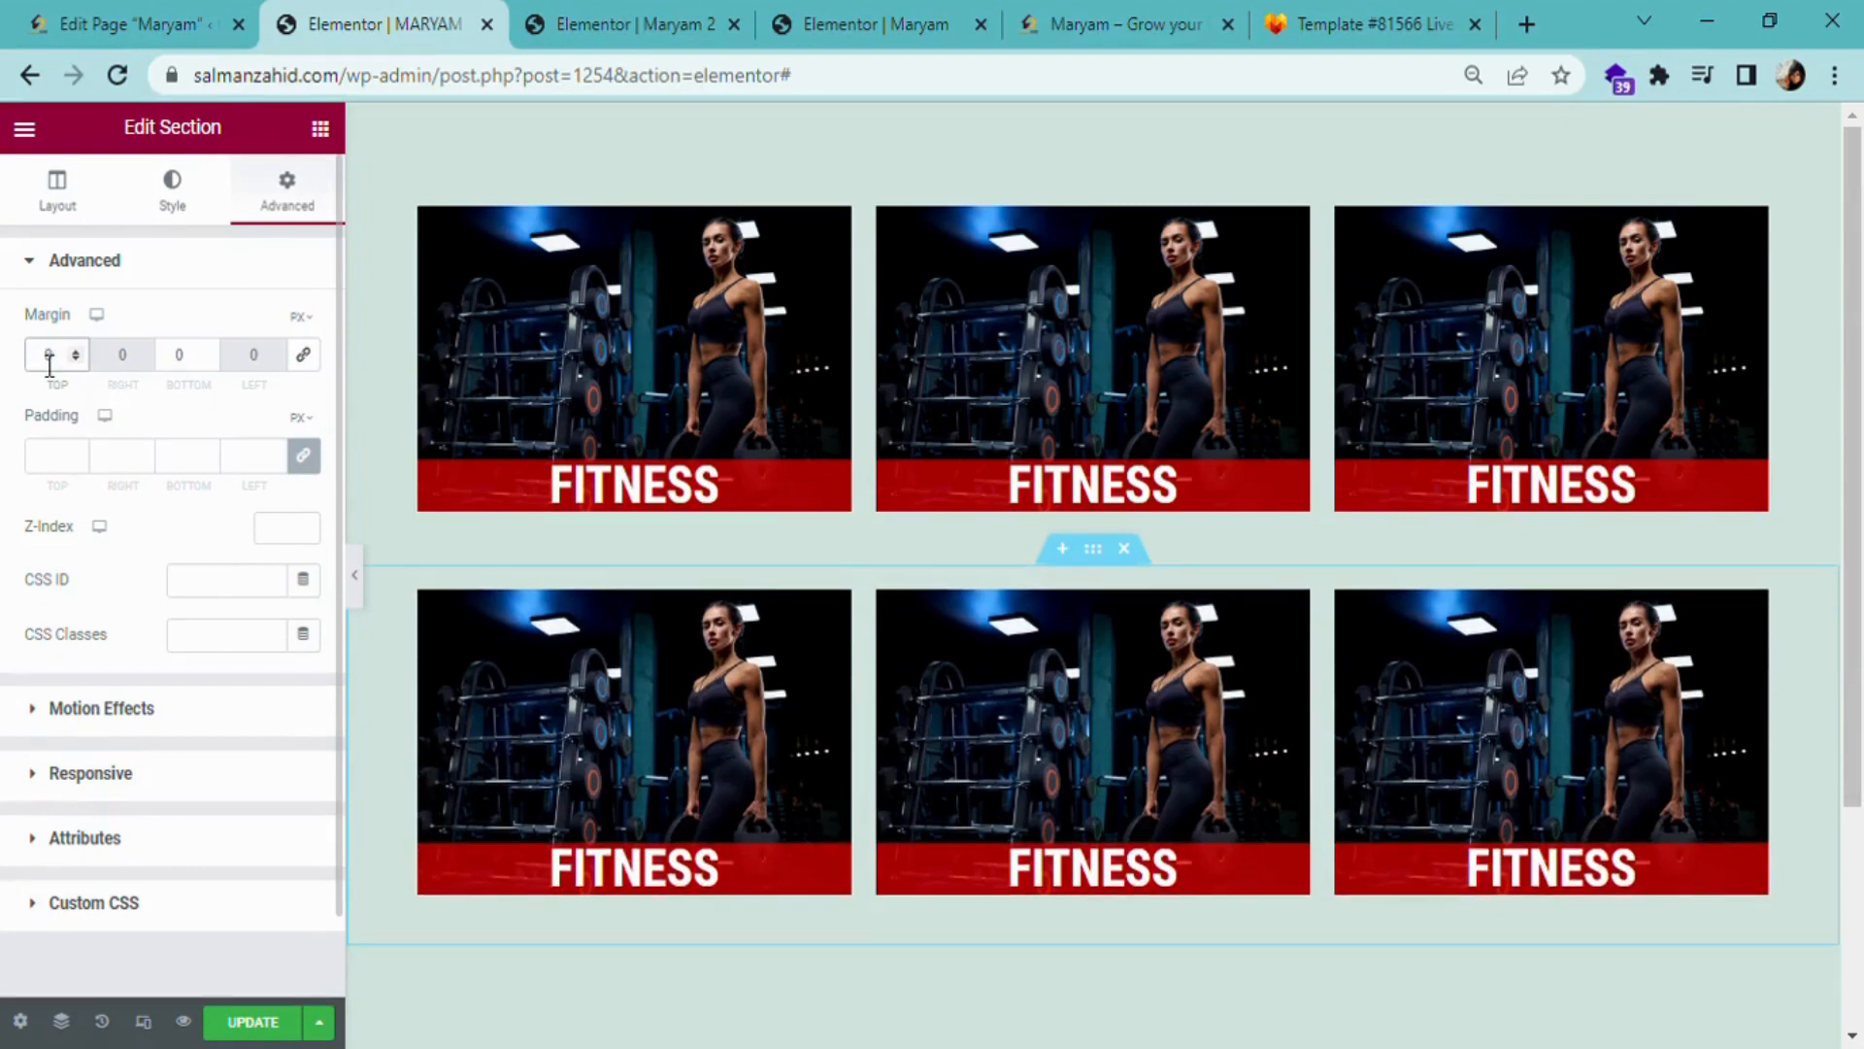
pyautogui.write('02')
pyautogui.press('BackSpace')
pyautogui.write('20')
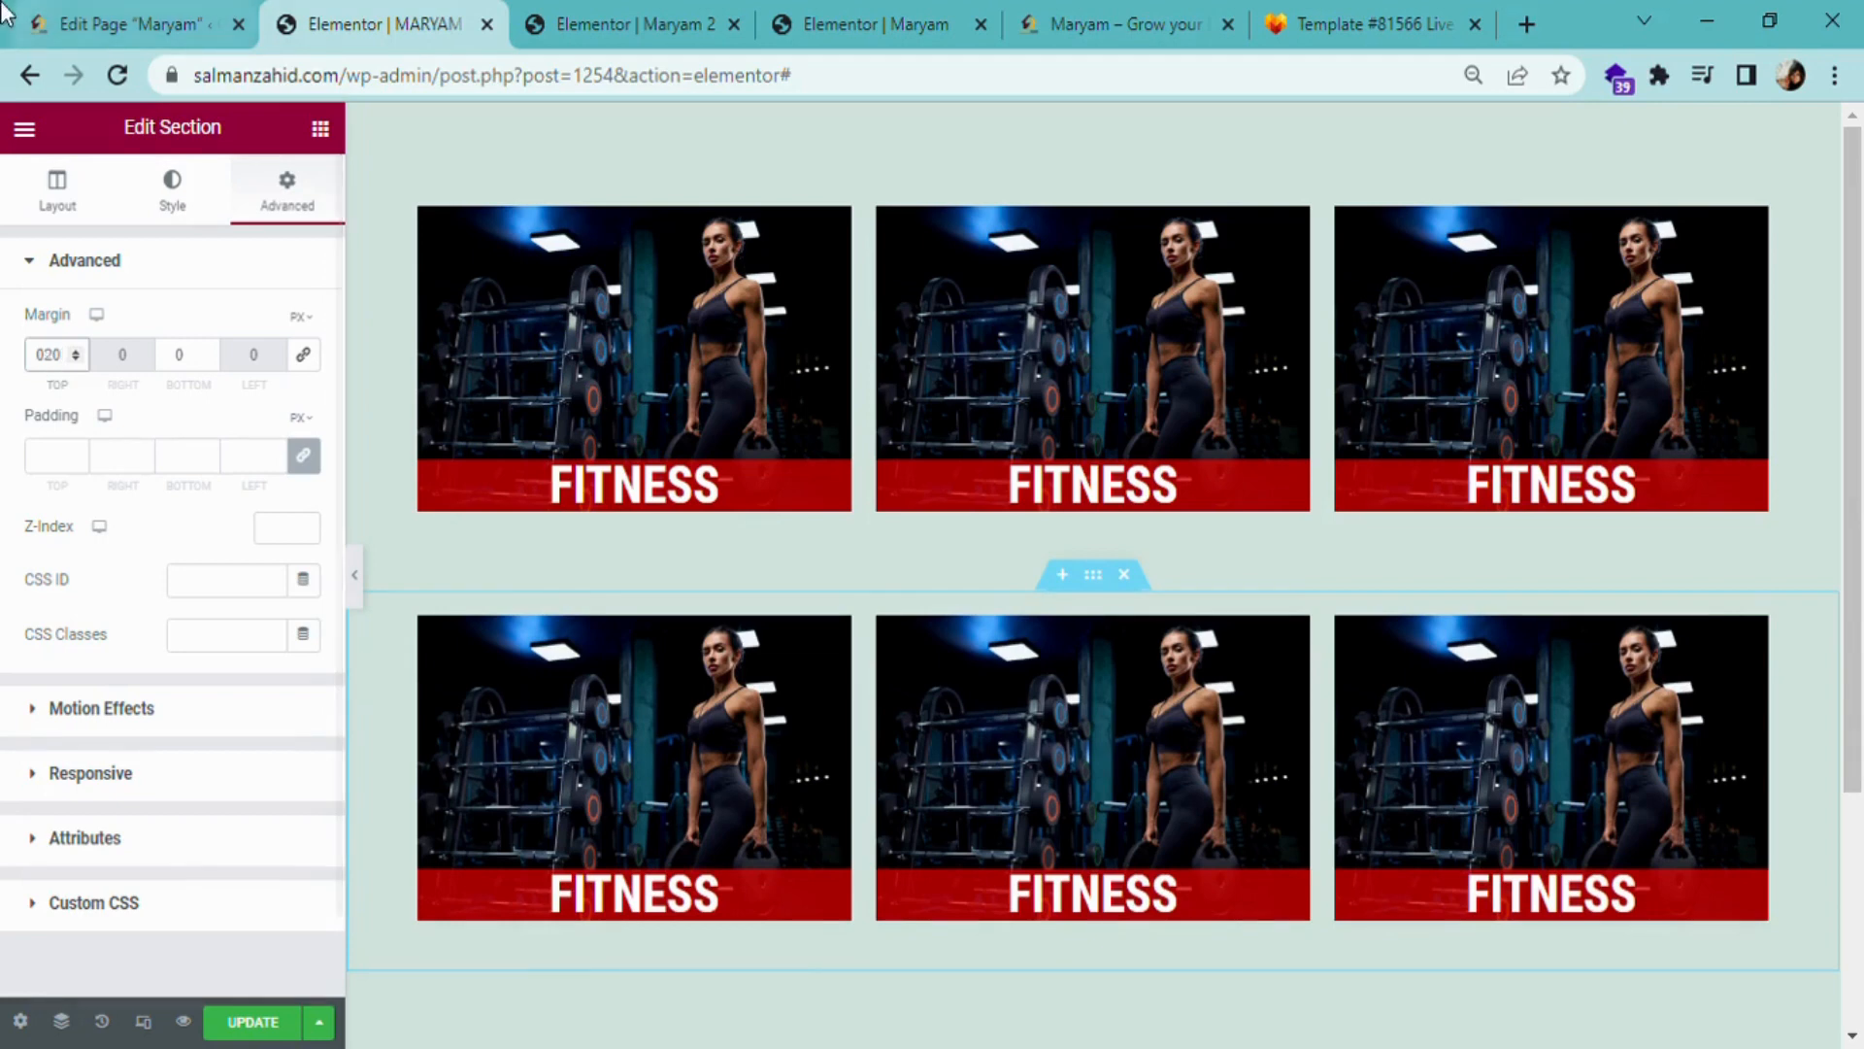
pyautogui.click(233, 1025)
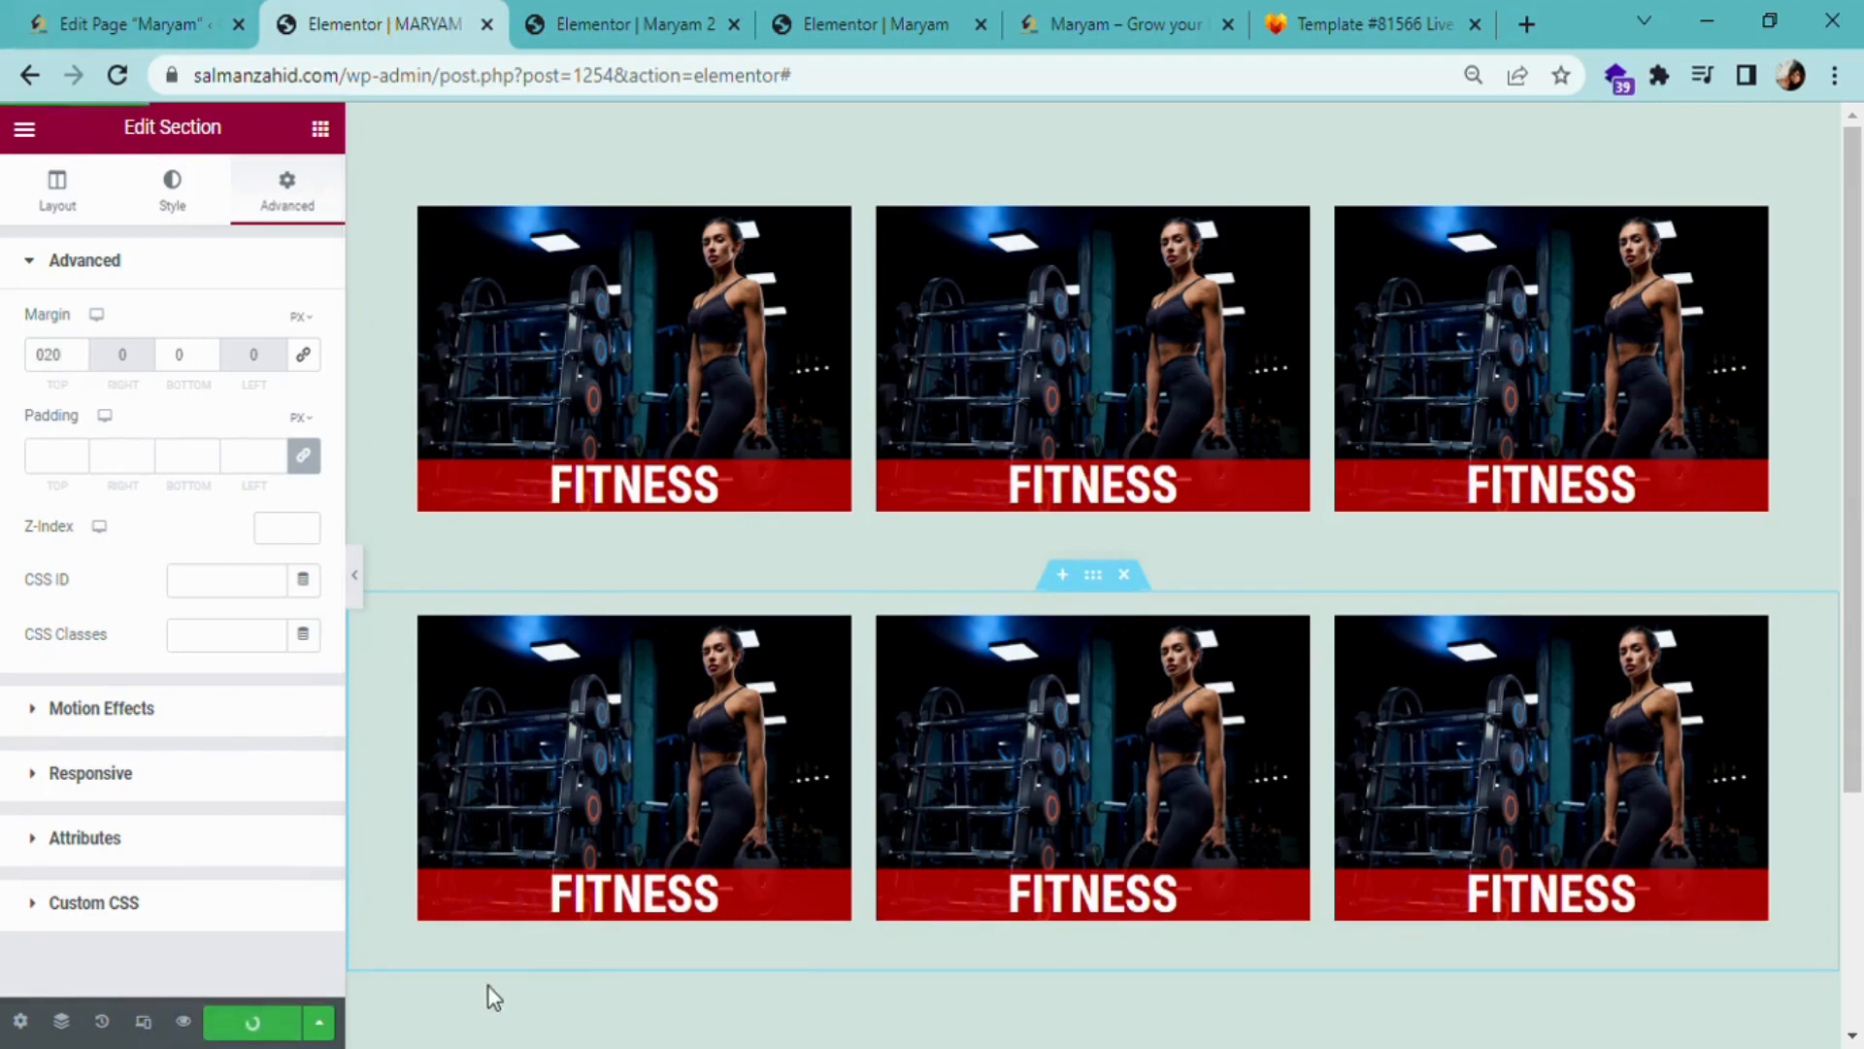
# - Save the page of FITNESS photos to the library as a template named GIRLS
pyautogui.click(317, 1021)
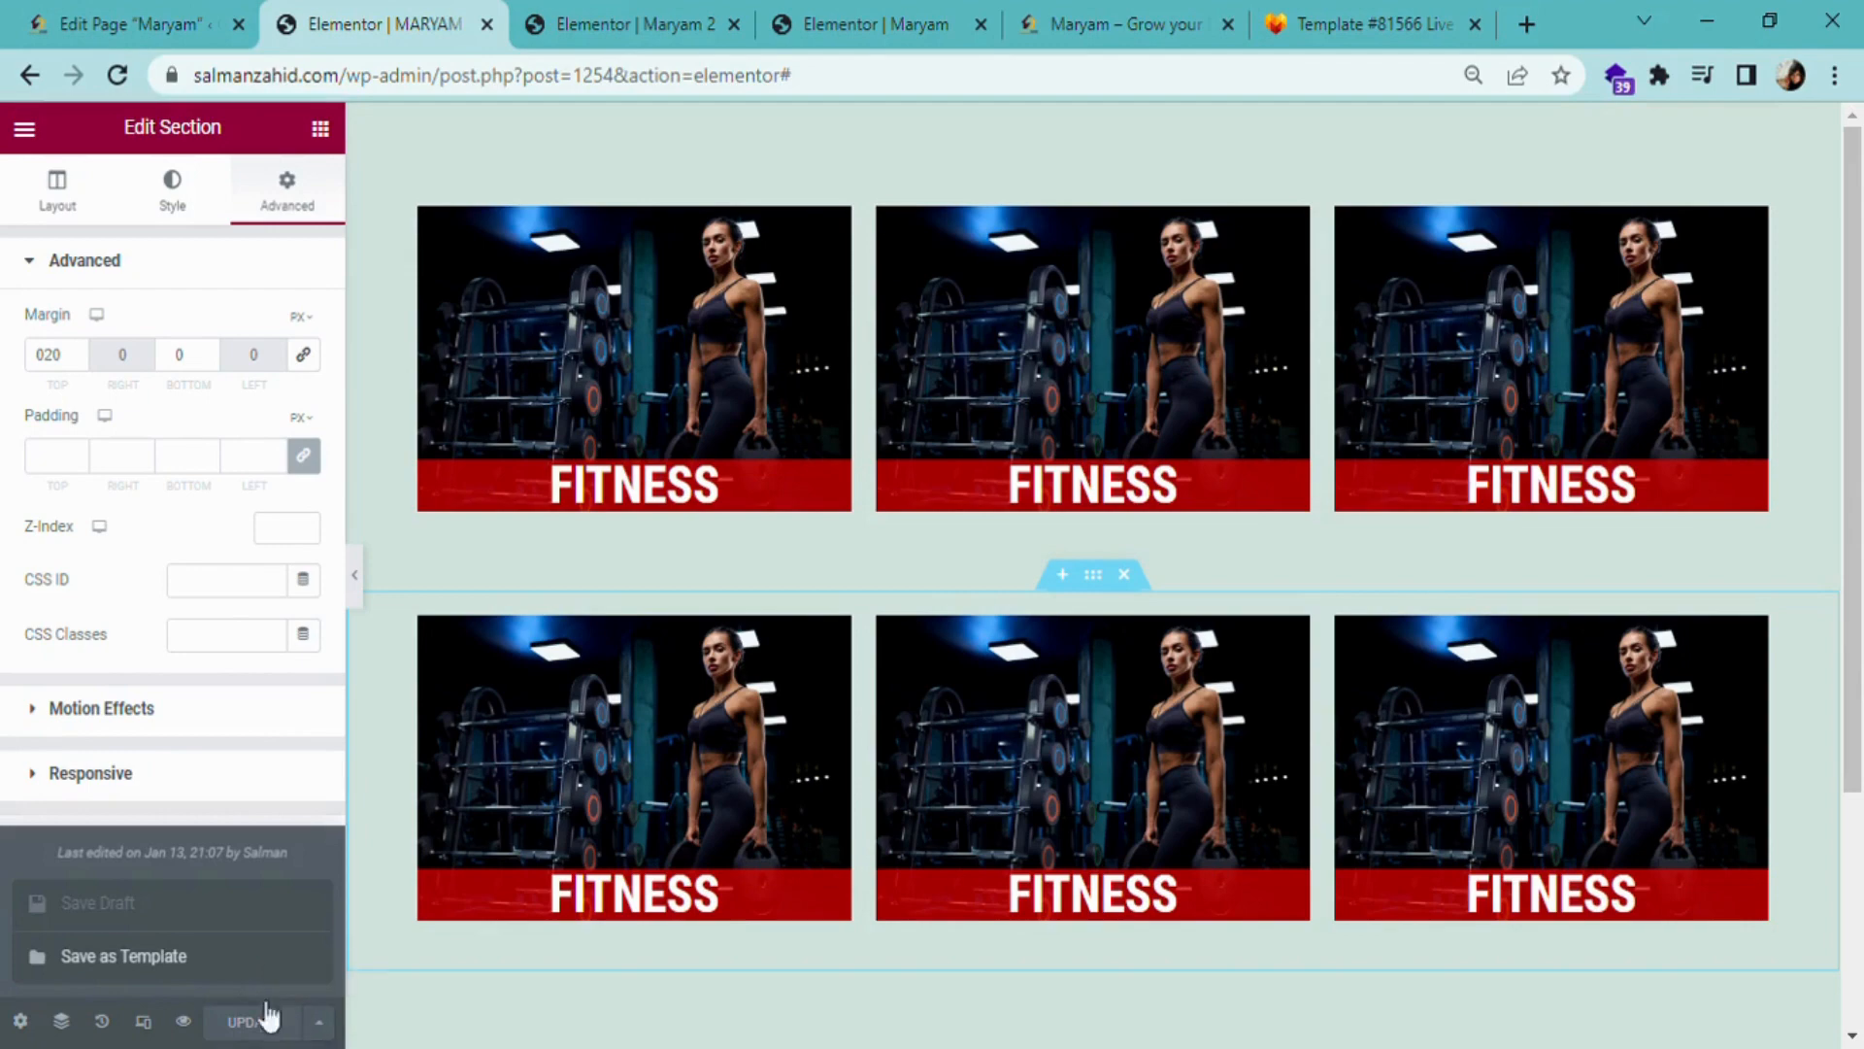
pyautogui.click(189, 955)
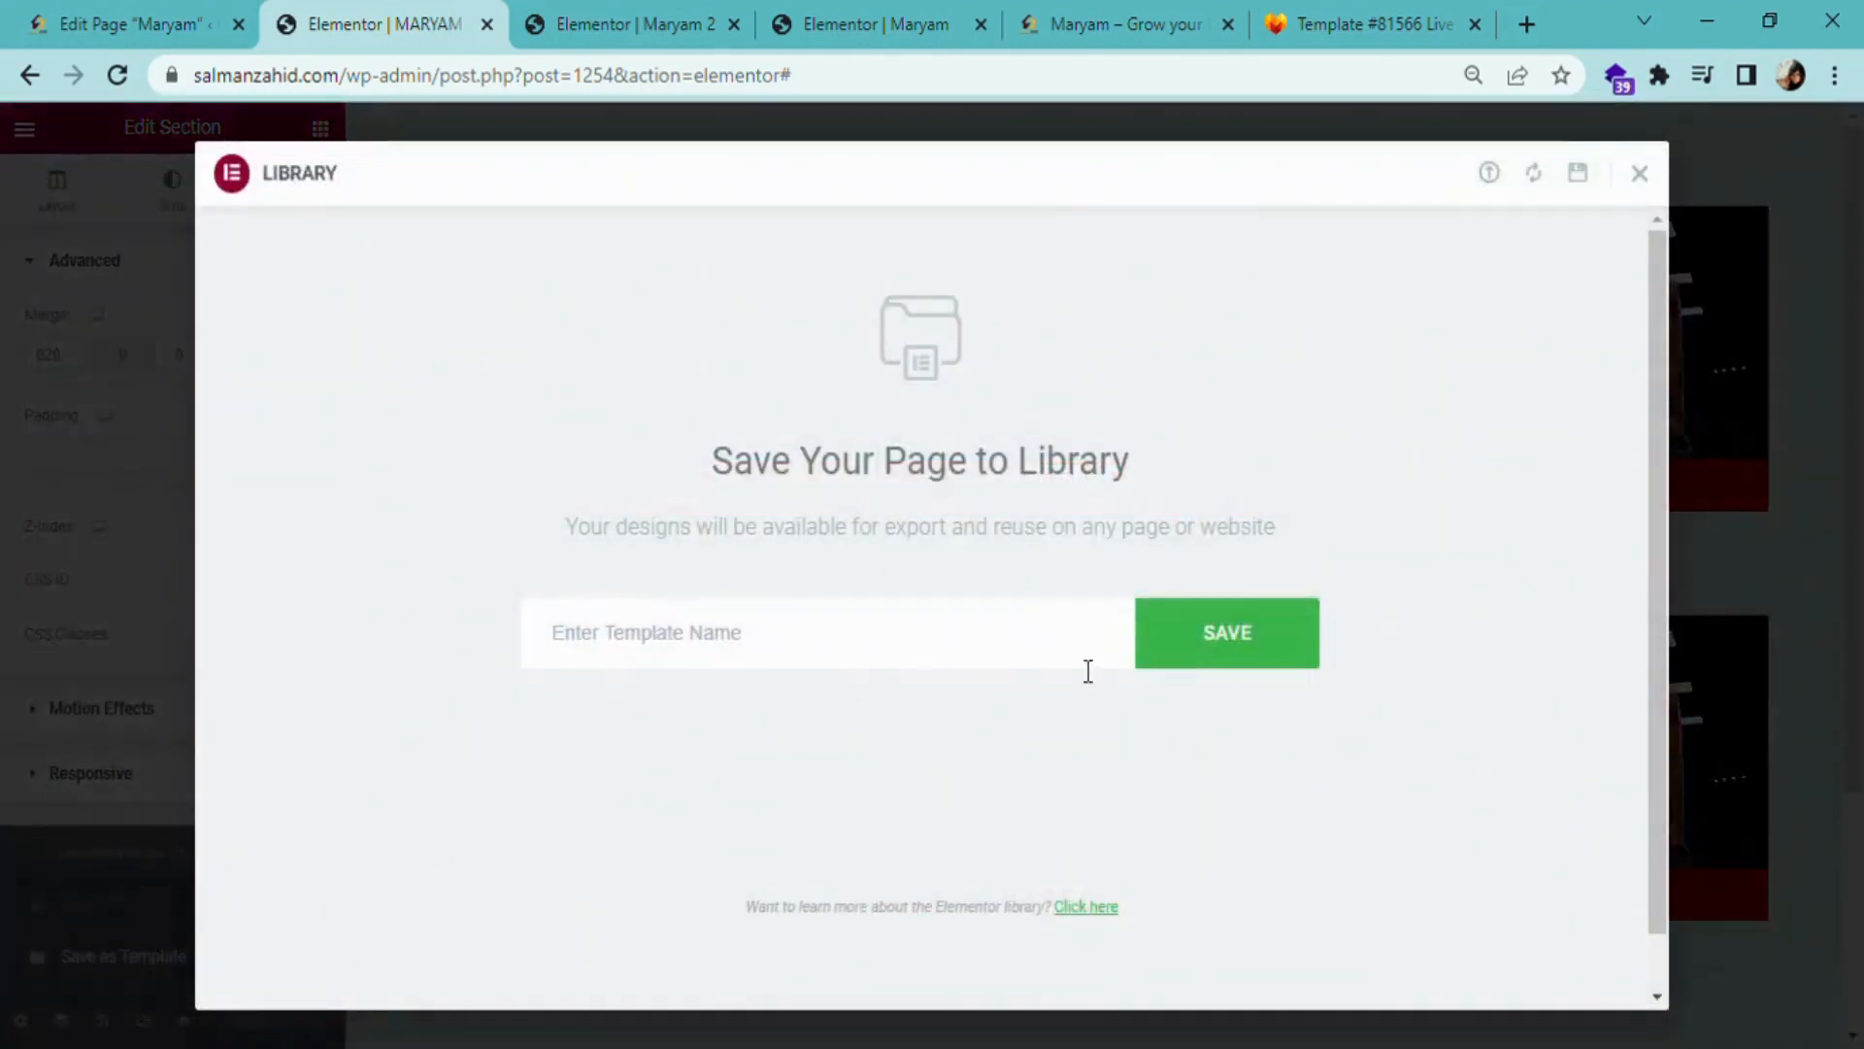
pyautogui.click(840, 635)
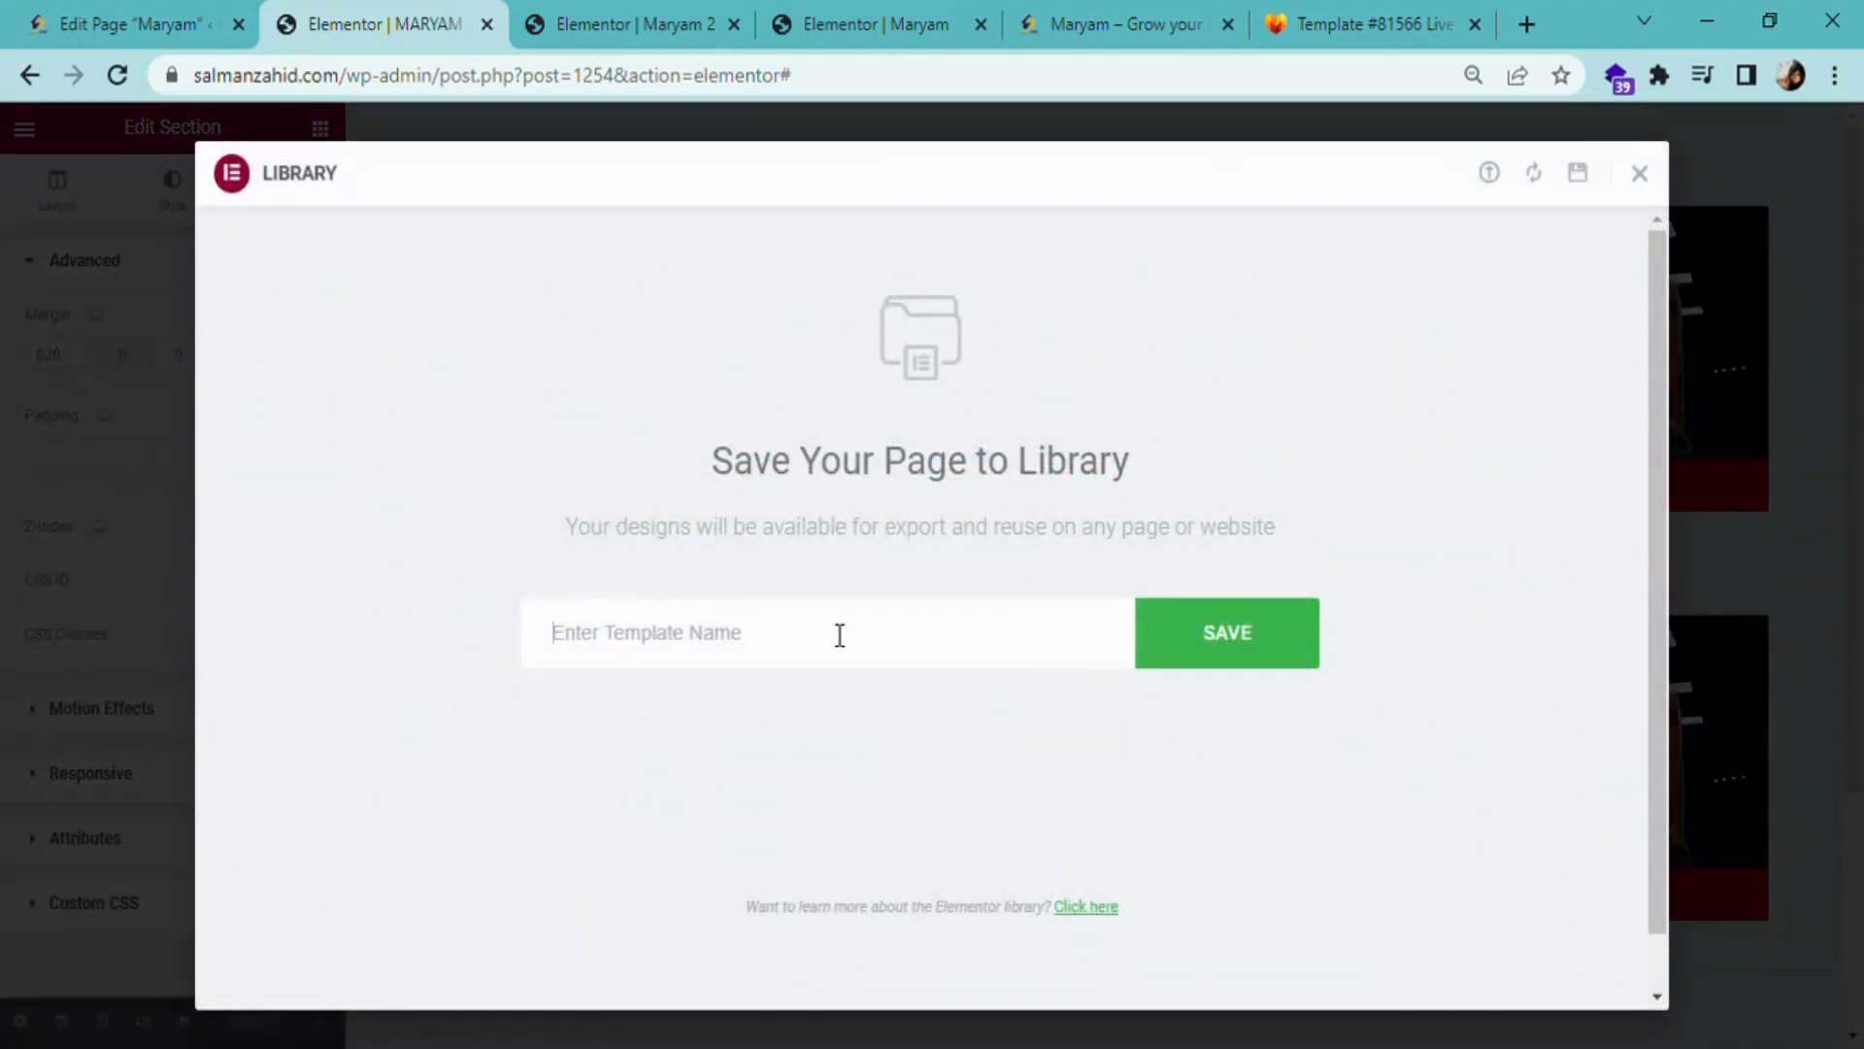
pyautogui.write('g')
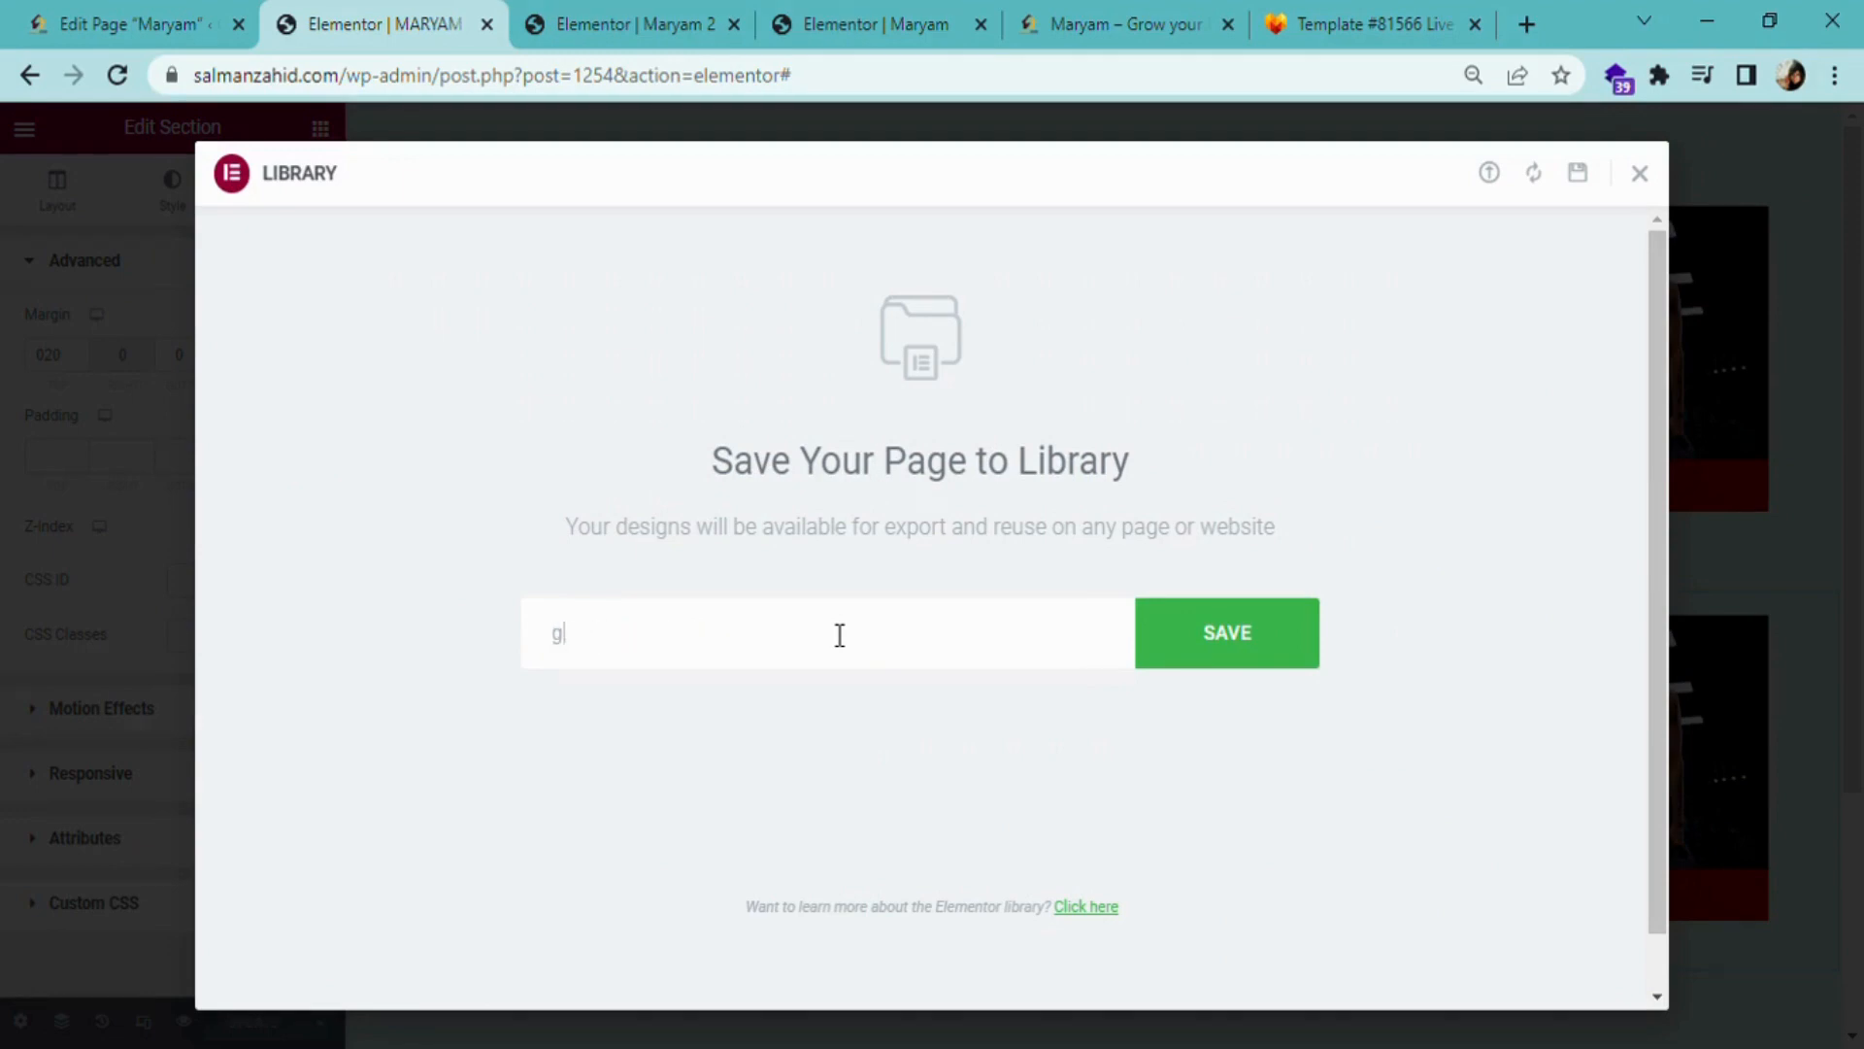
pyautogui.press('BackSpace')
pyautogui.write('GIRLS')
pyautogui.click(1273, 647)
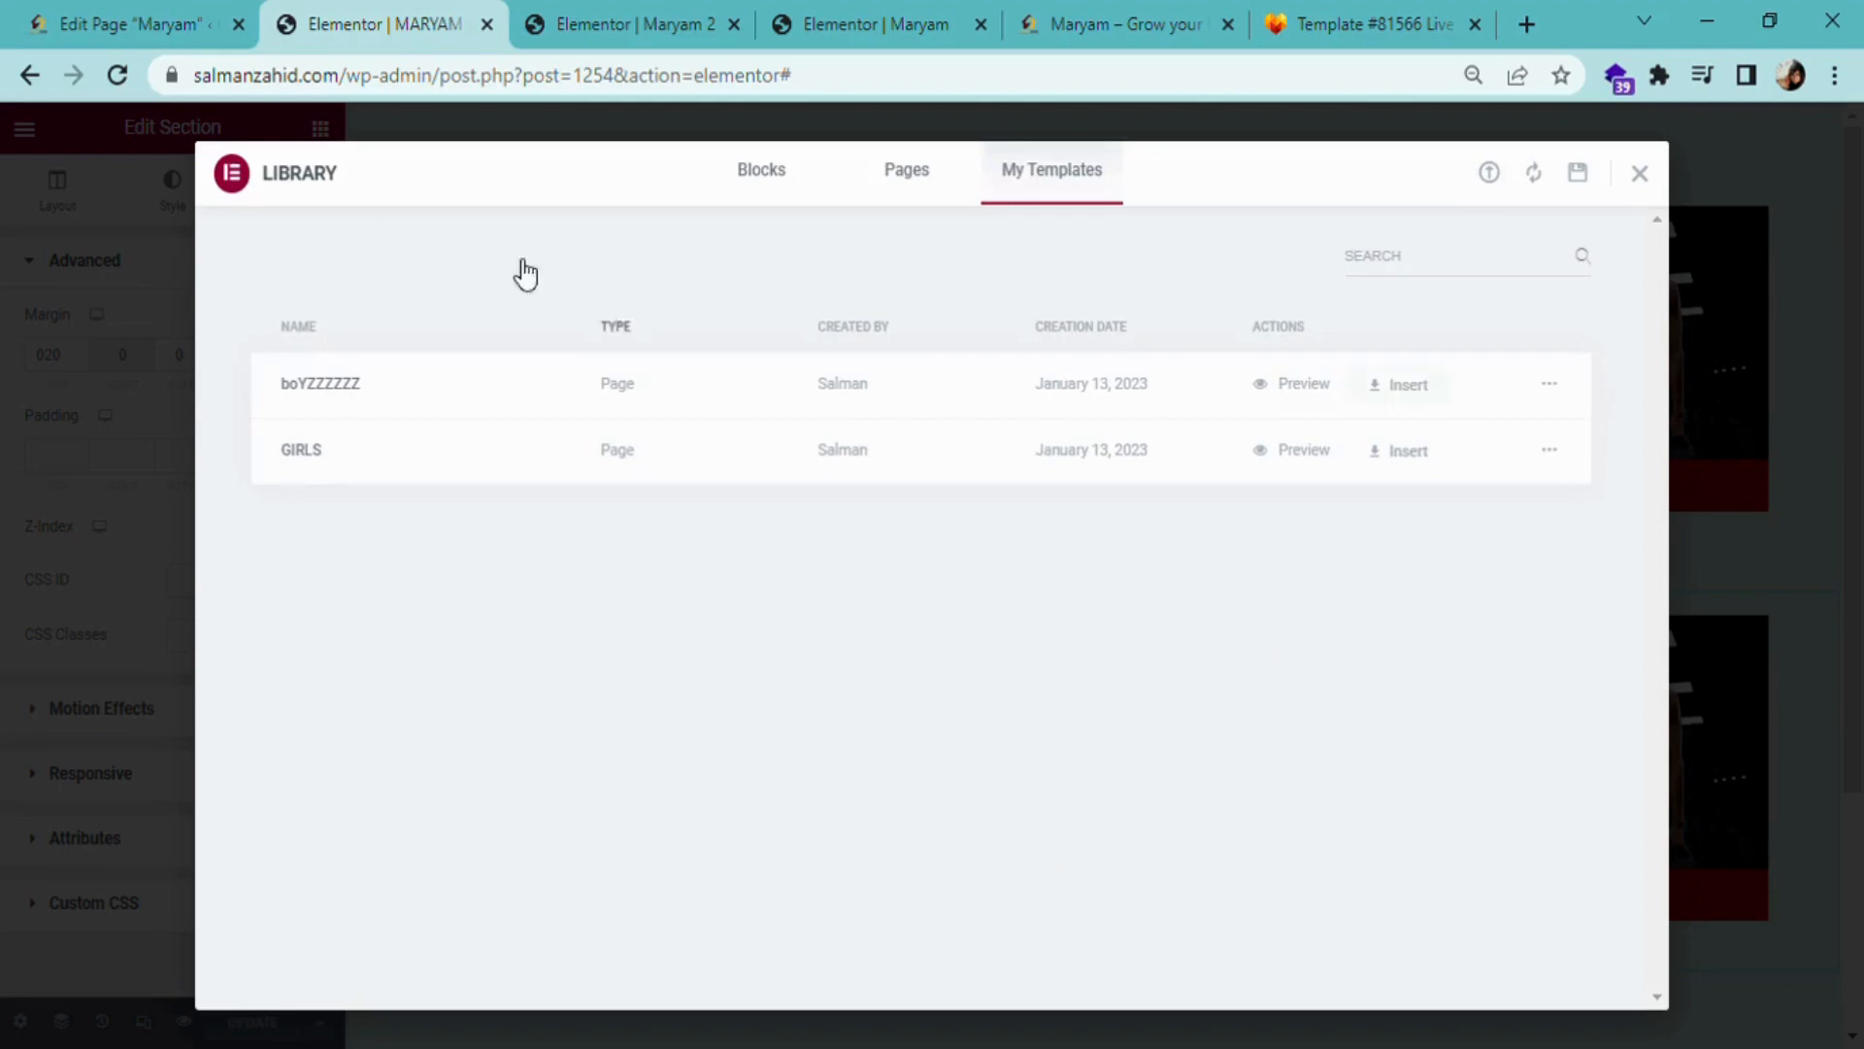
# - Open the saved templates list in the WordPress dashboard and copy the GIRLS template's shortcode
pyautogui.click(150, 12)
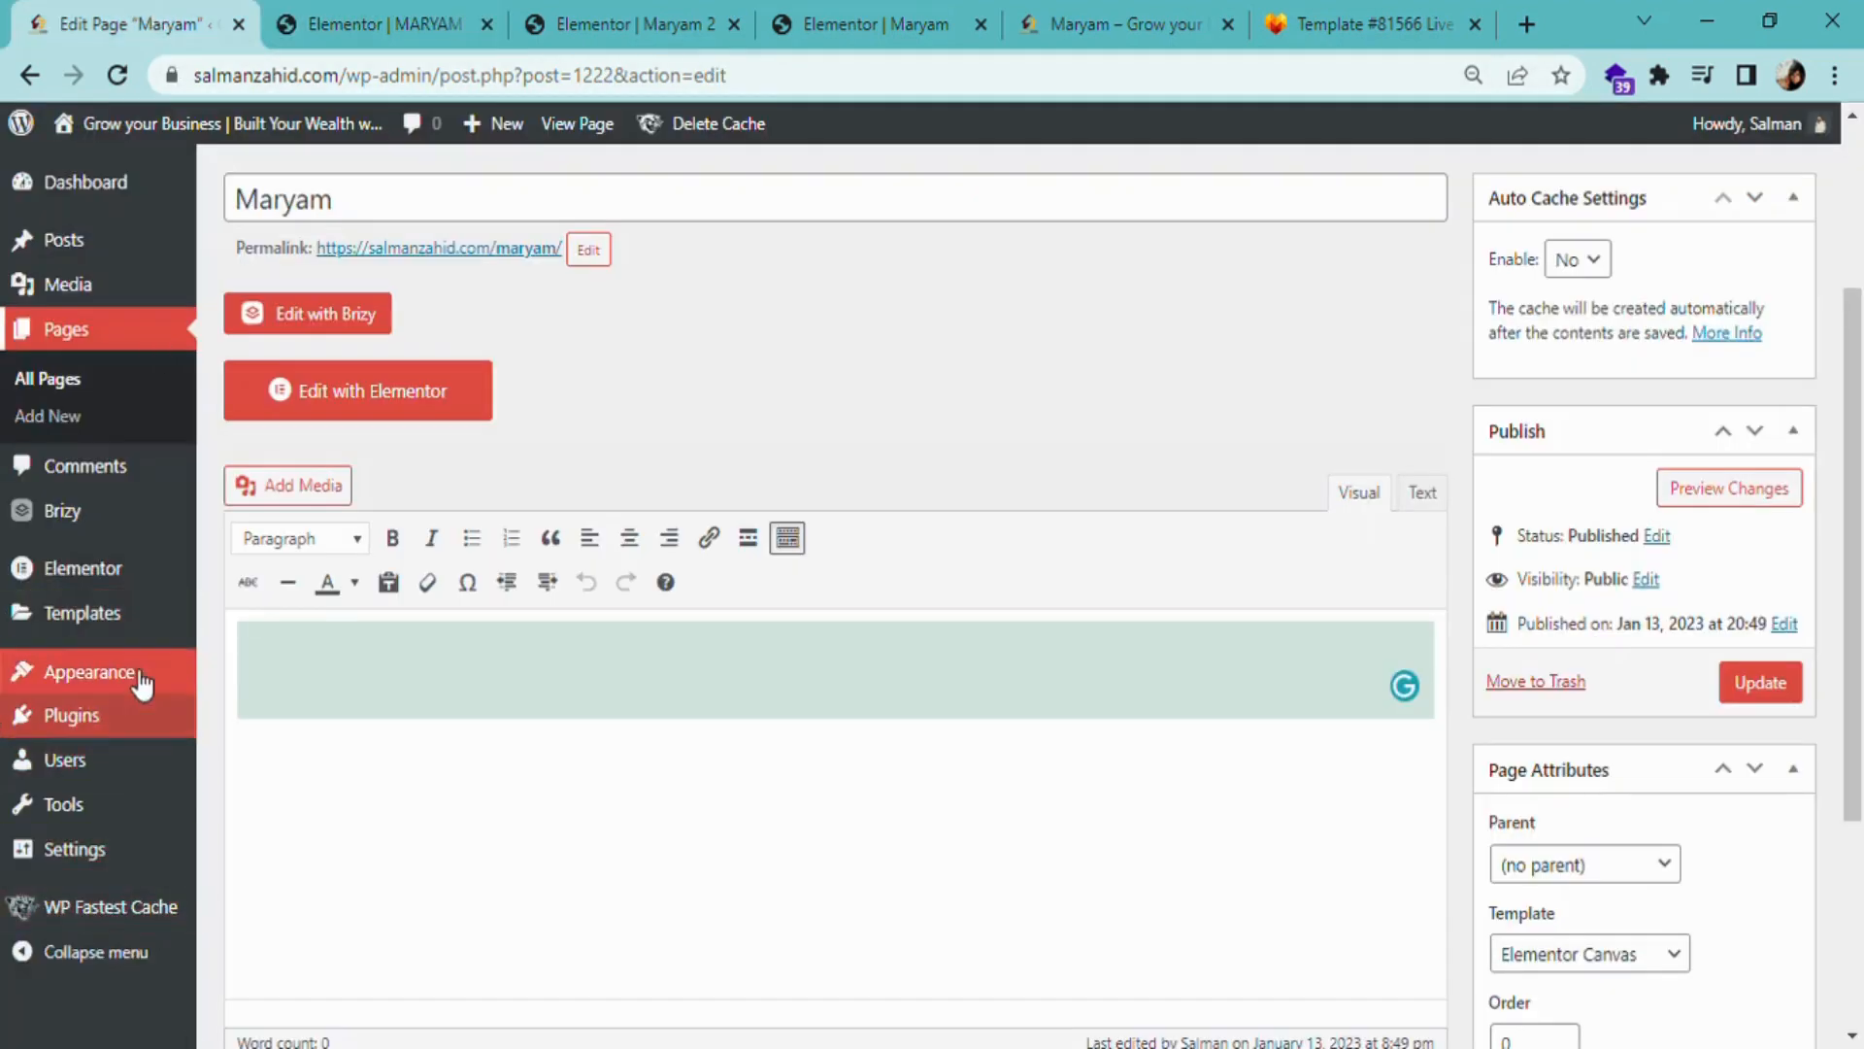
pyautogui.moveTo(146, 638)
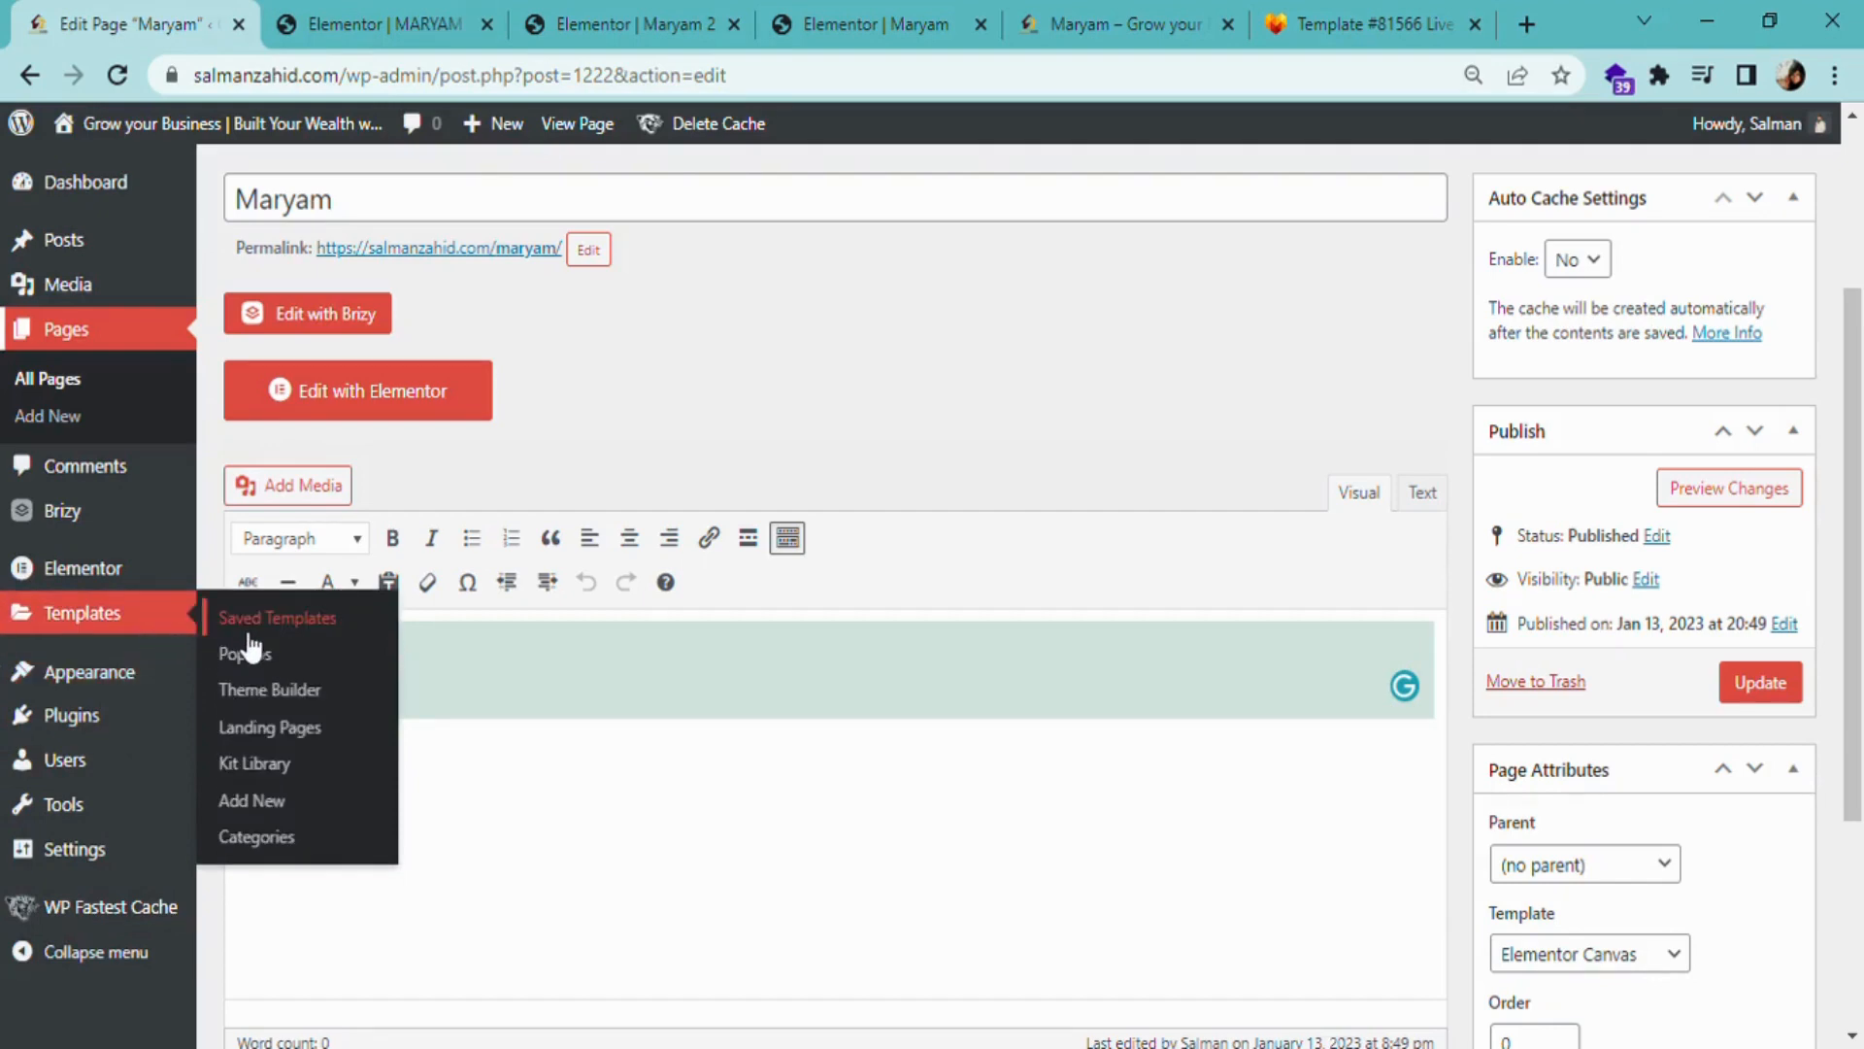
pyautogui.click(283, 629)
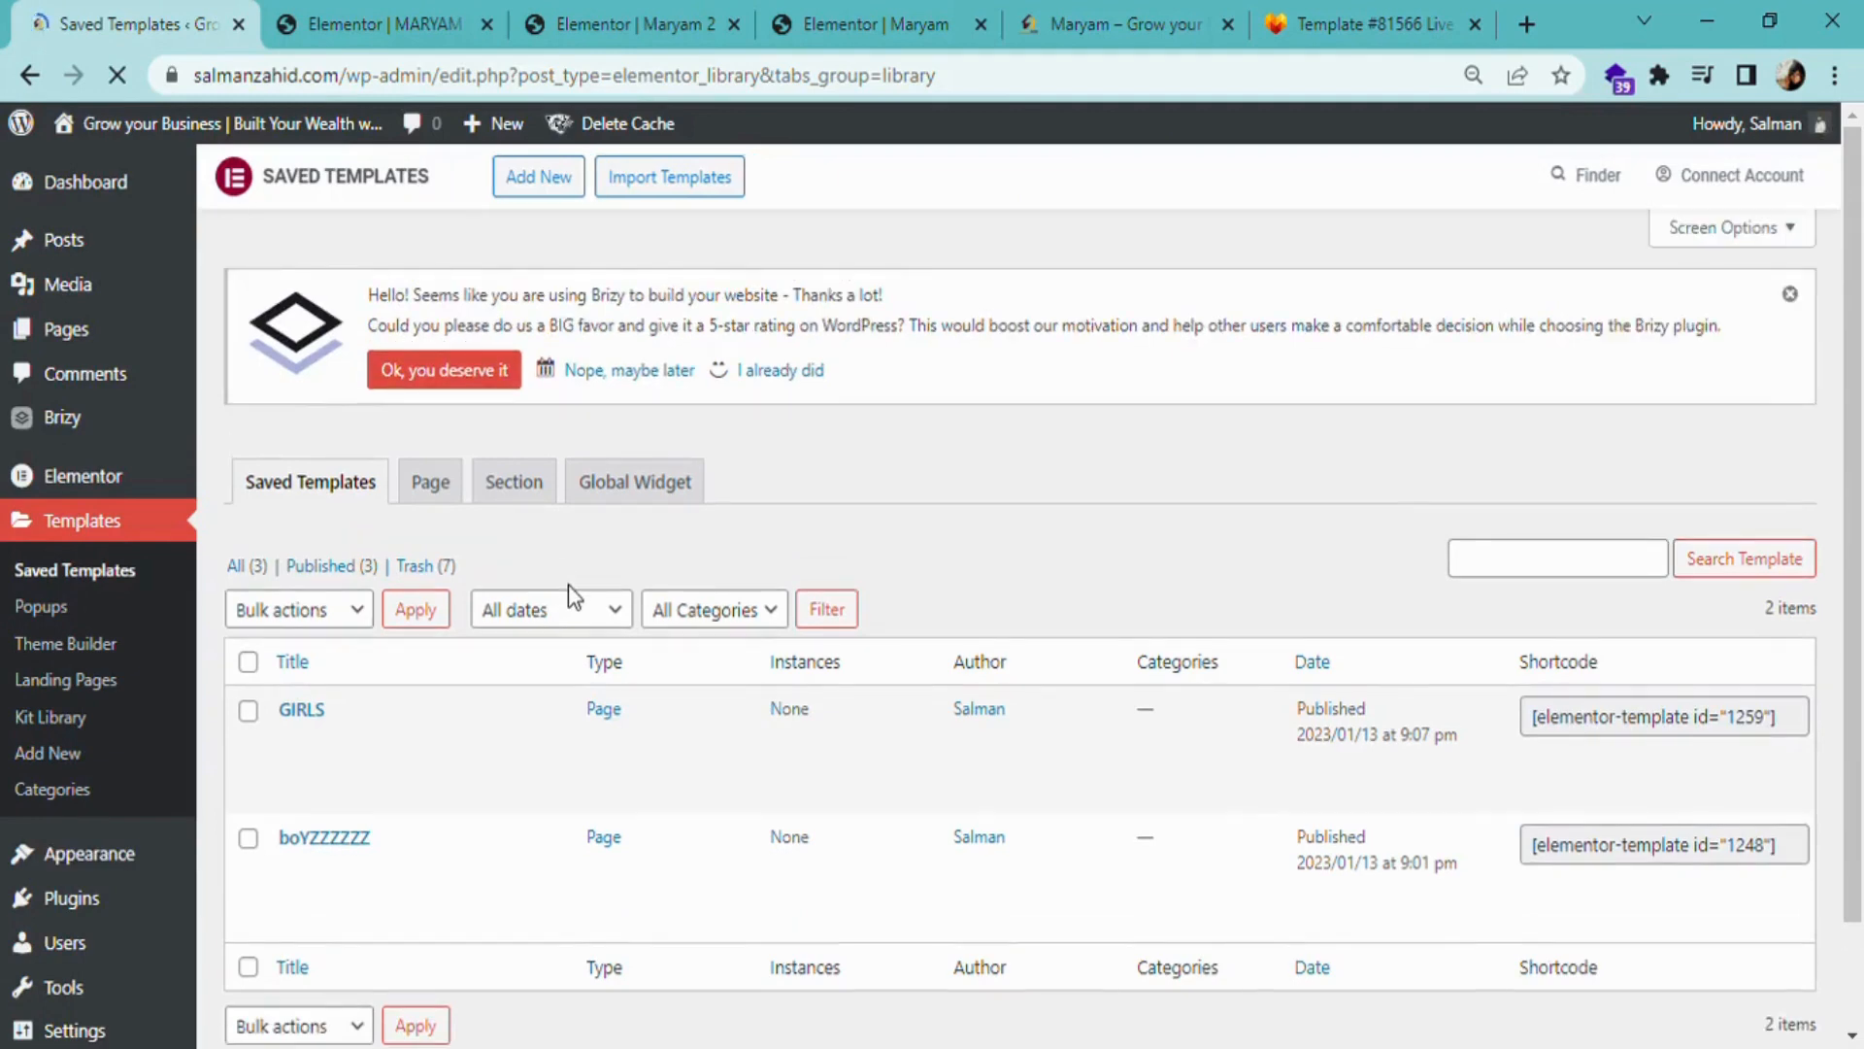
pyautogui.scroll(-1, 568, 586)
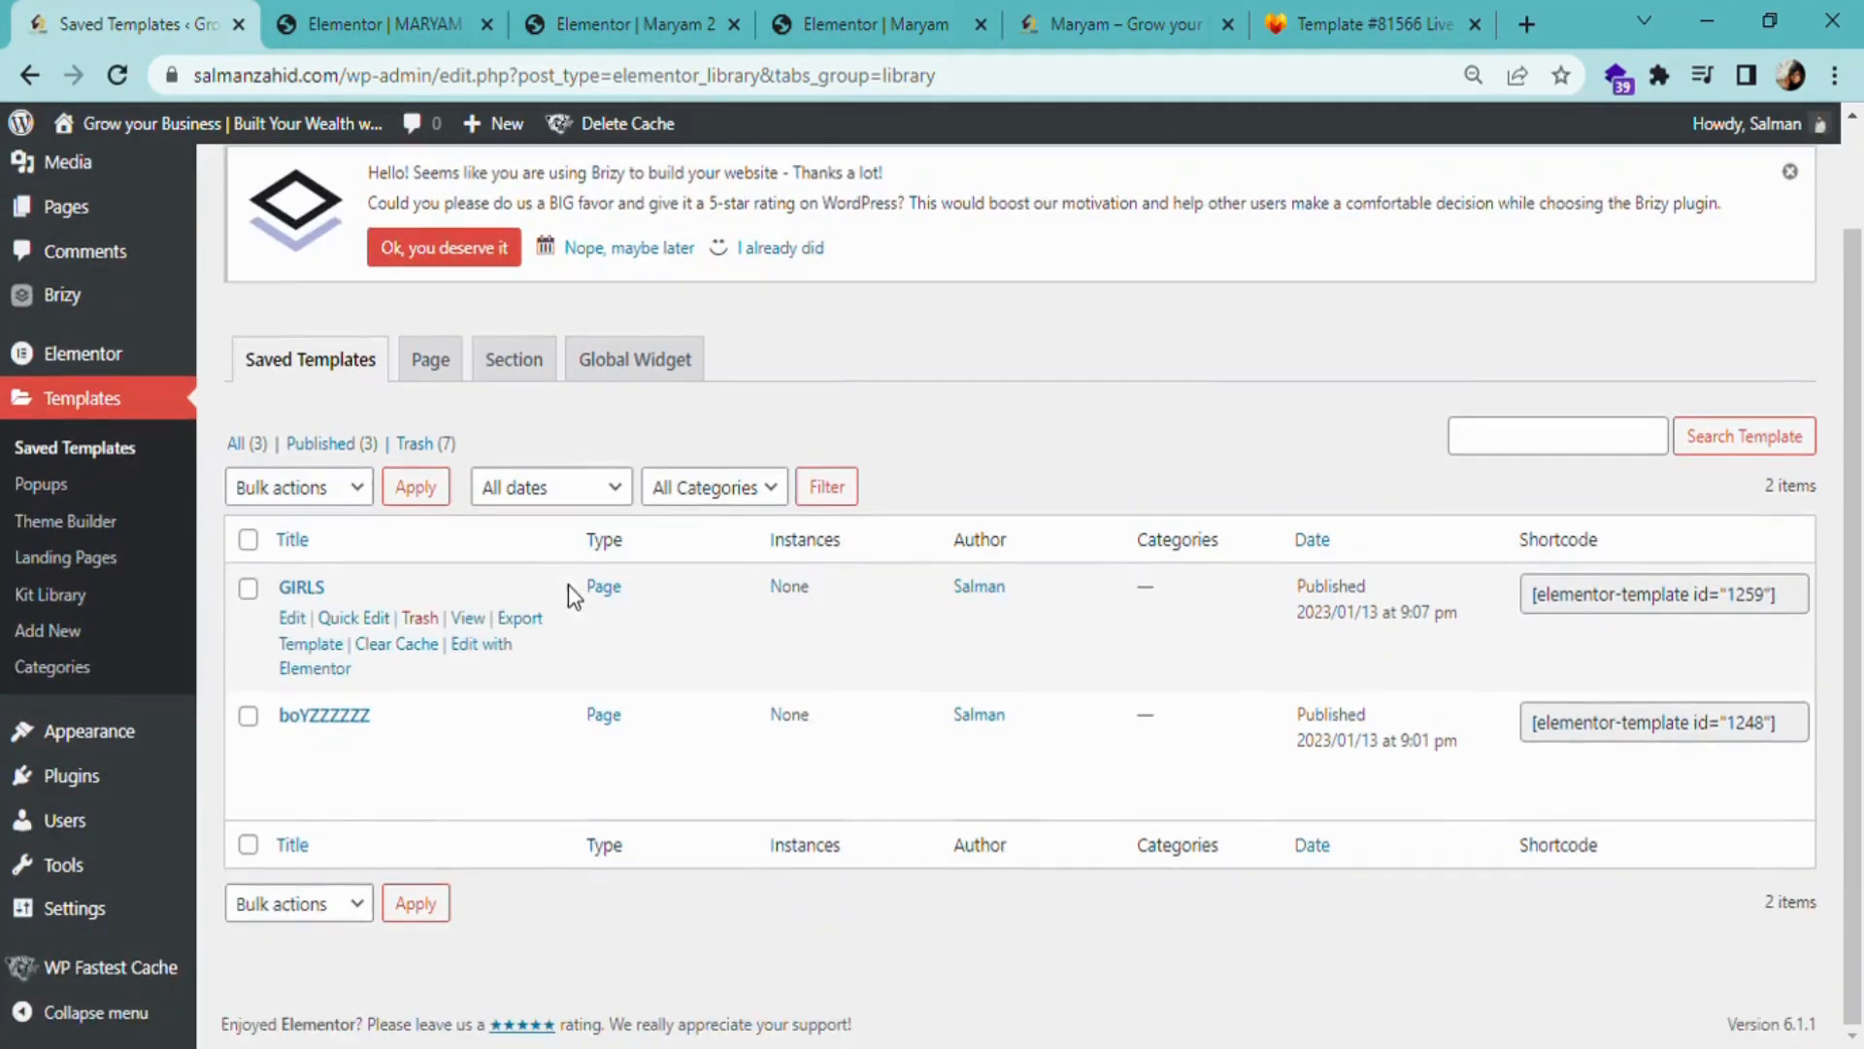
pyautogui.click(1544, 602)
pyautogui.hotkey('ctrl', 'c')
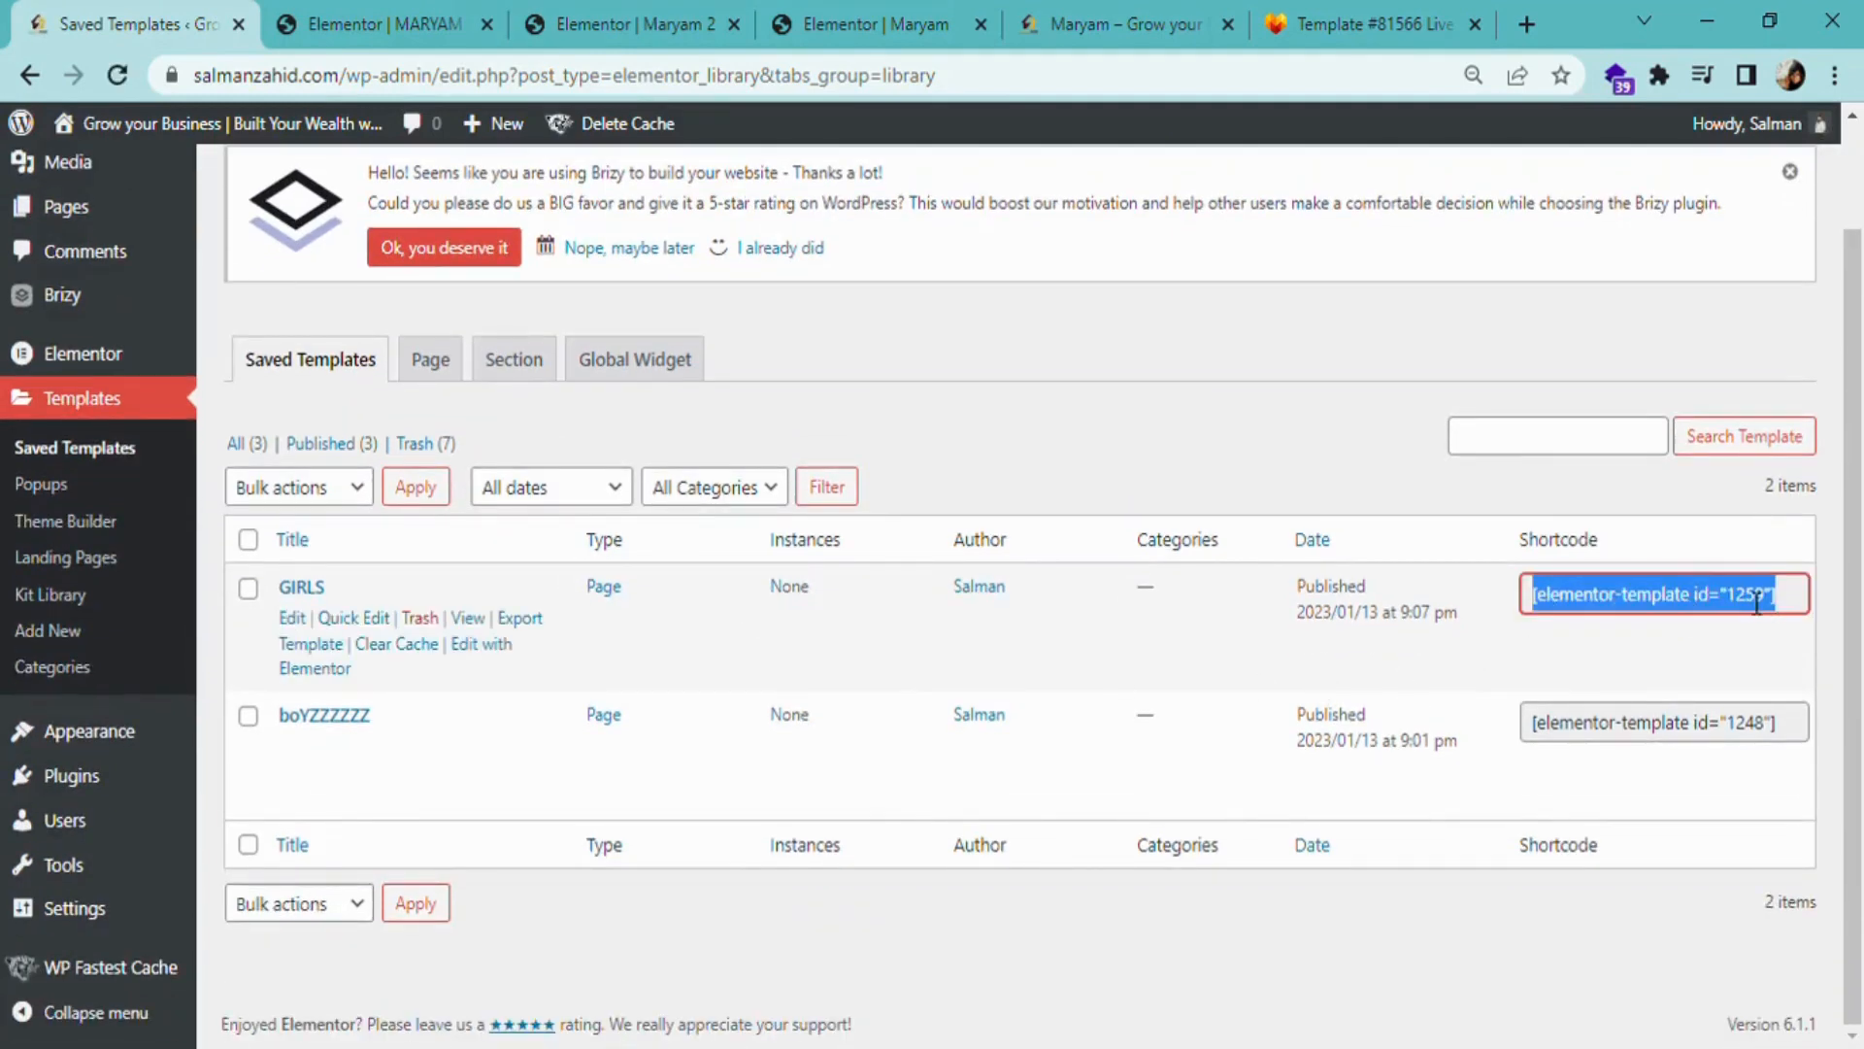
# - Paste the shortcode [elementor-template id="1259"] as the Fitness For Women tab's content on the tabs page and update the page
pyautogui.click(850, 23)
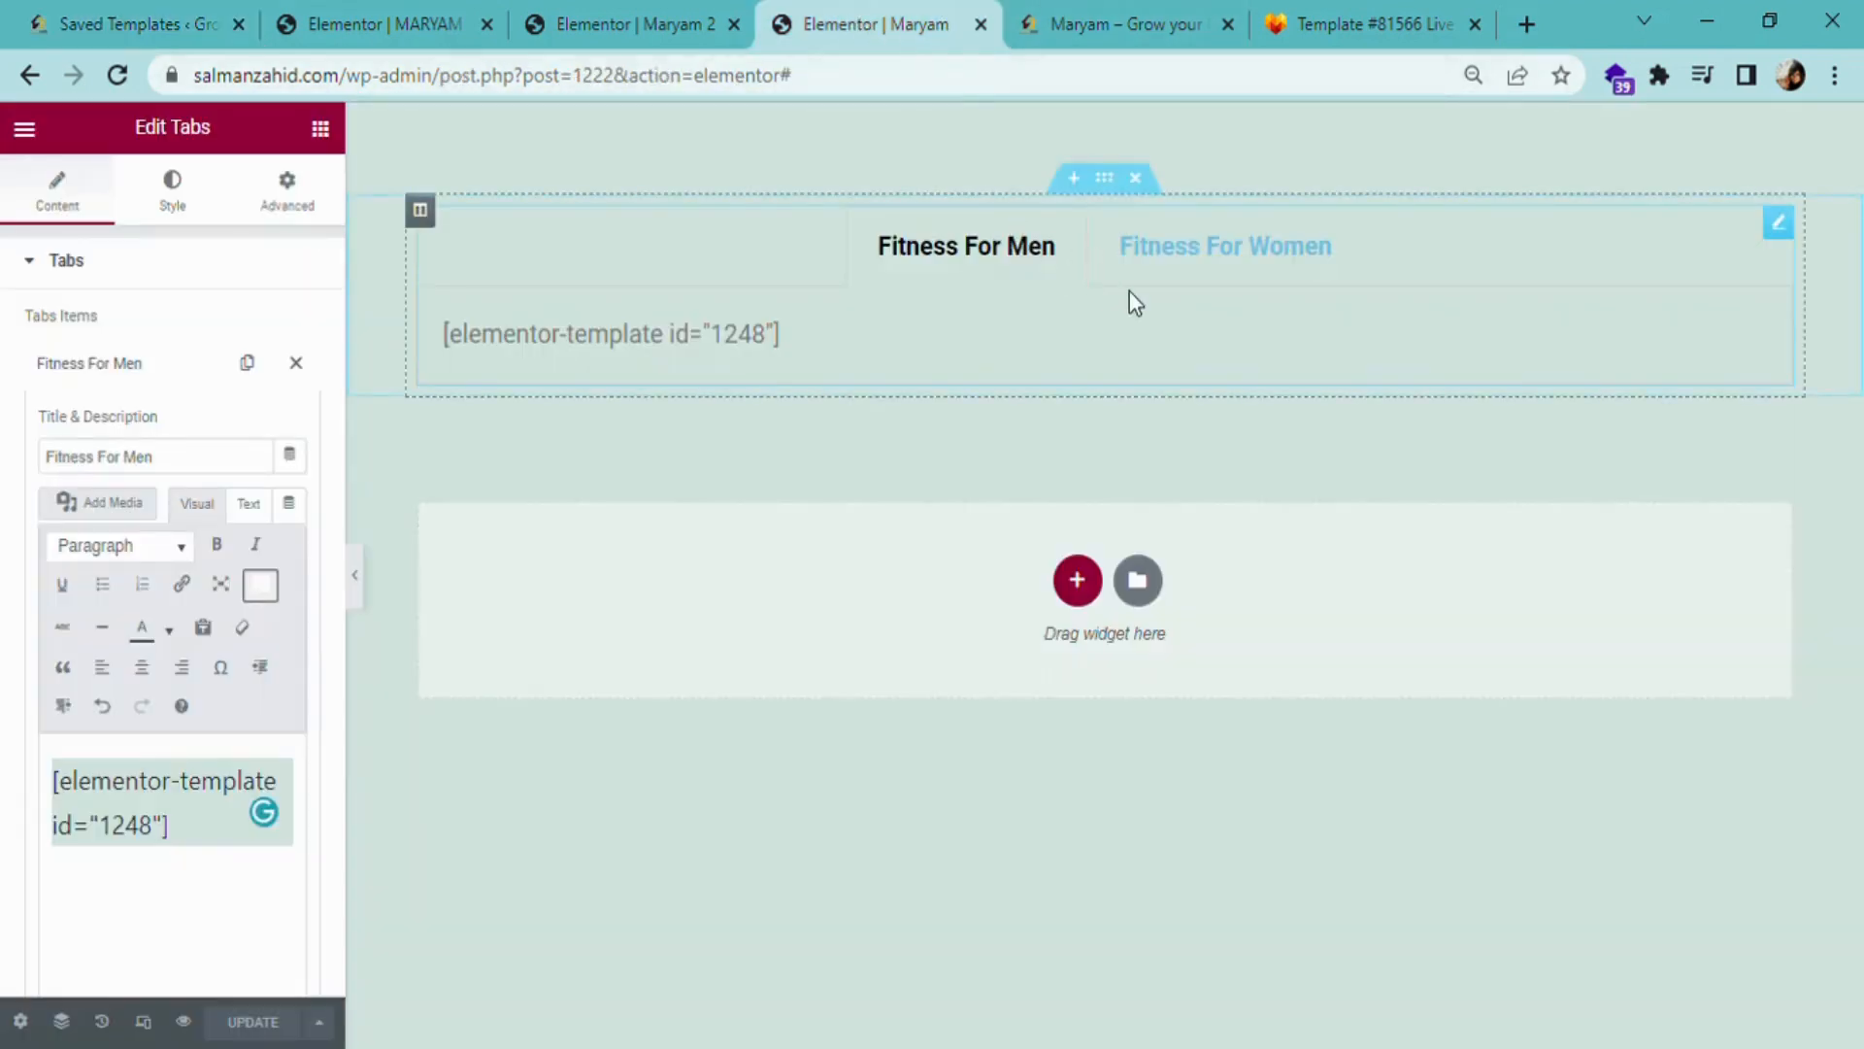
pyautogui.click(1247, 254)
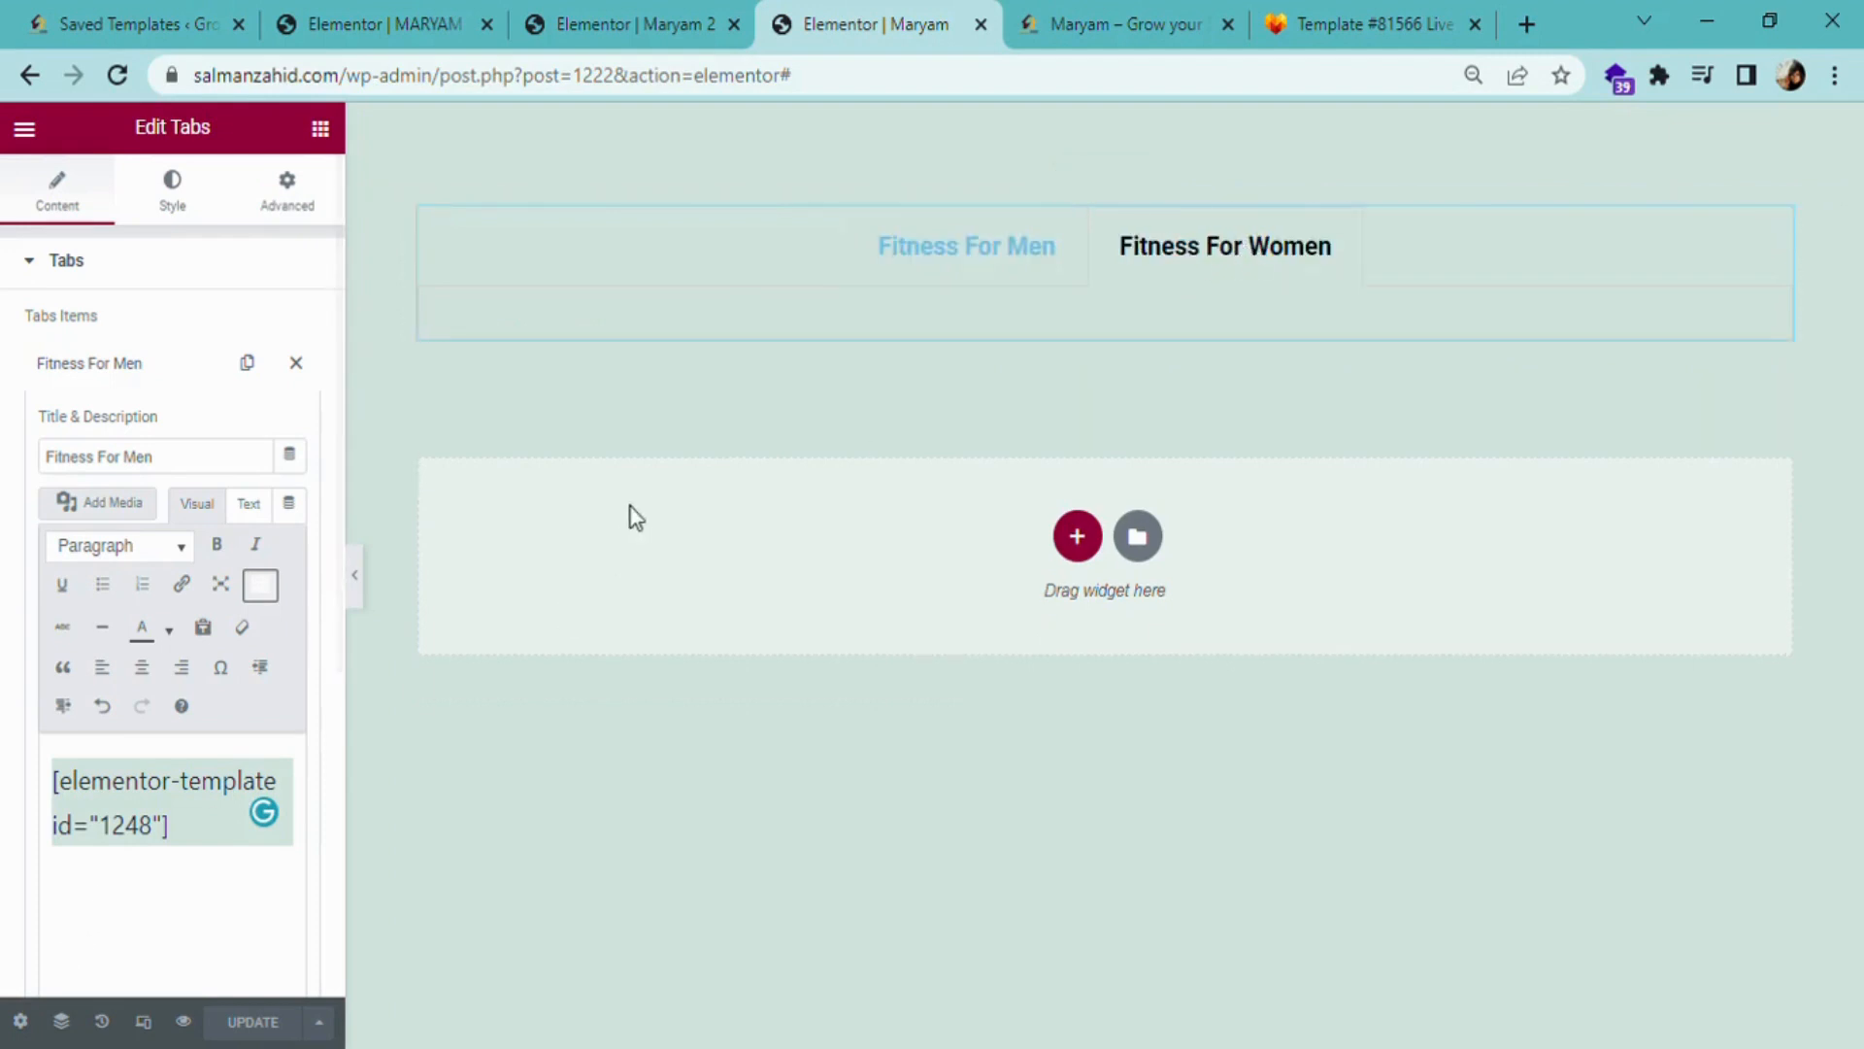
pyautogui.click(981, 254)
pyautogui.click(1192, 251)
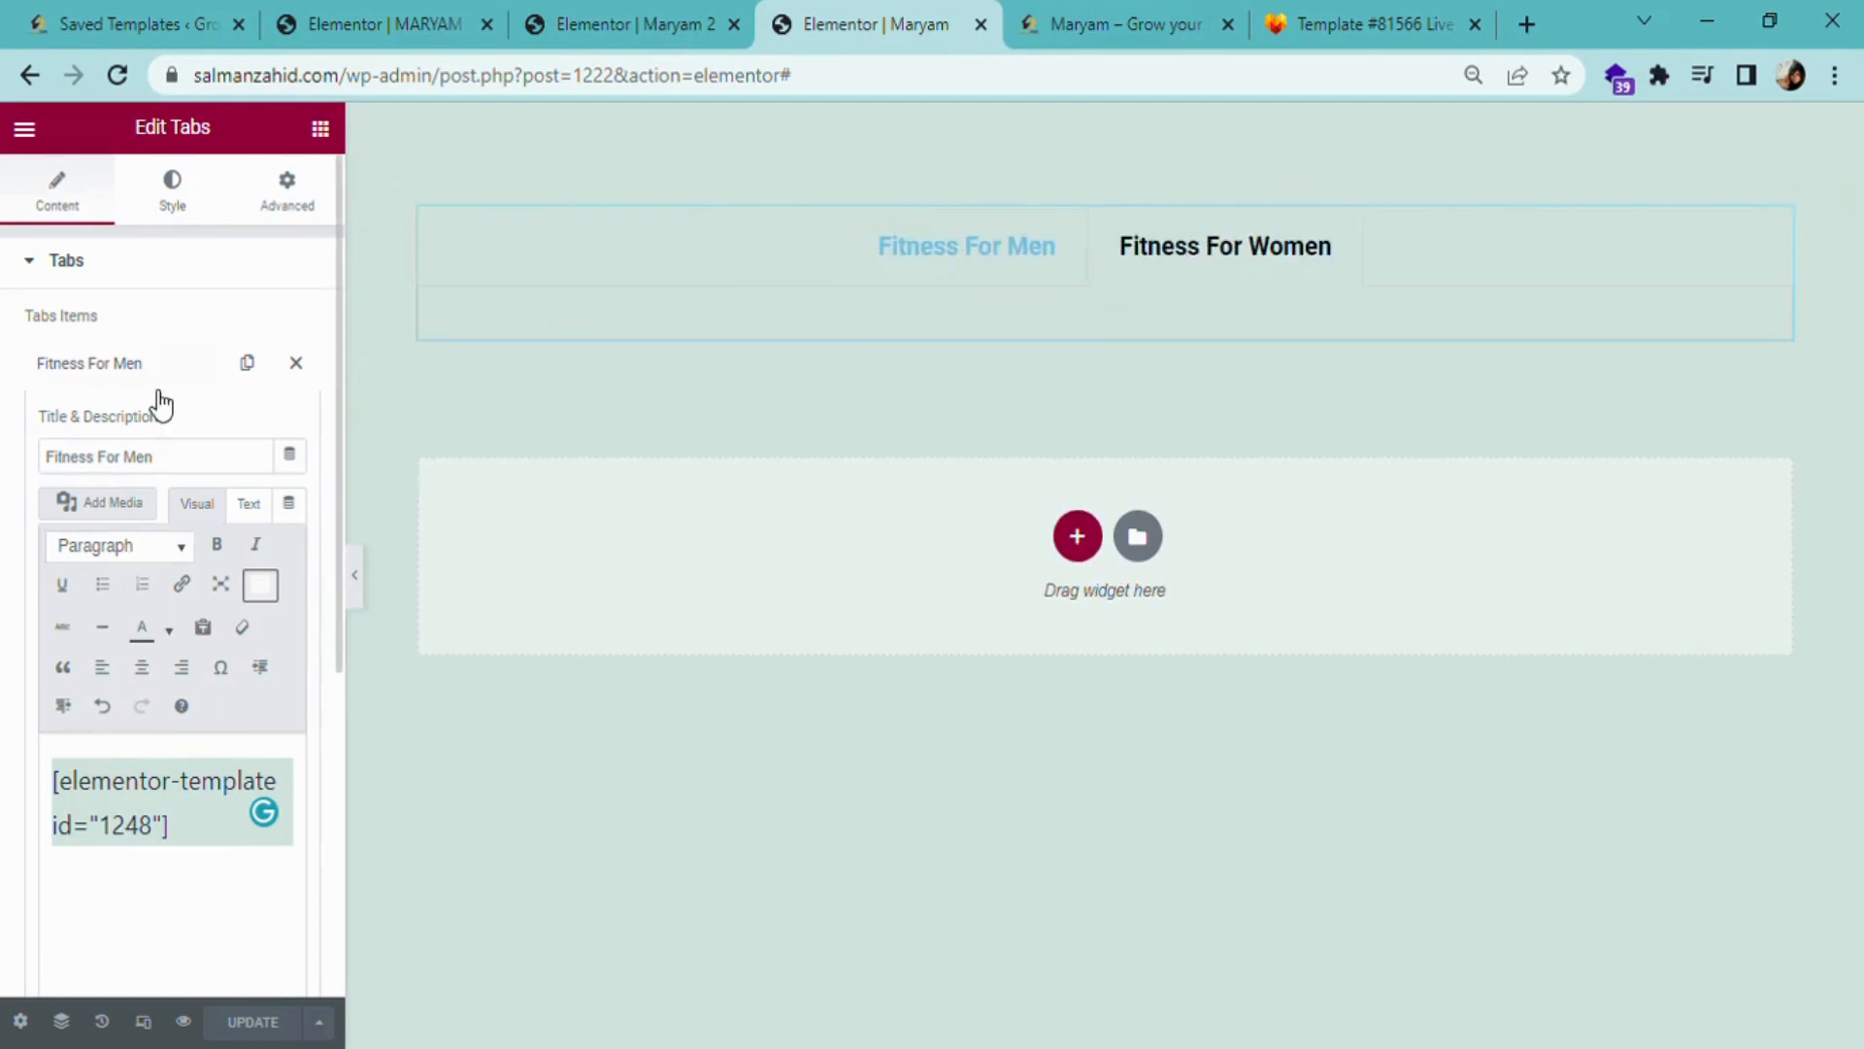
pyautogui.scroll(-1, 156, 421)
pyautogui.scroll(1, 174, 321)
pyautogui.click(31, 266)
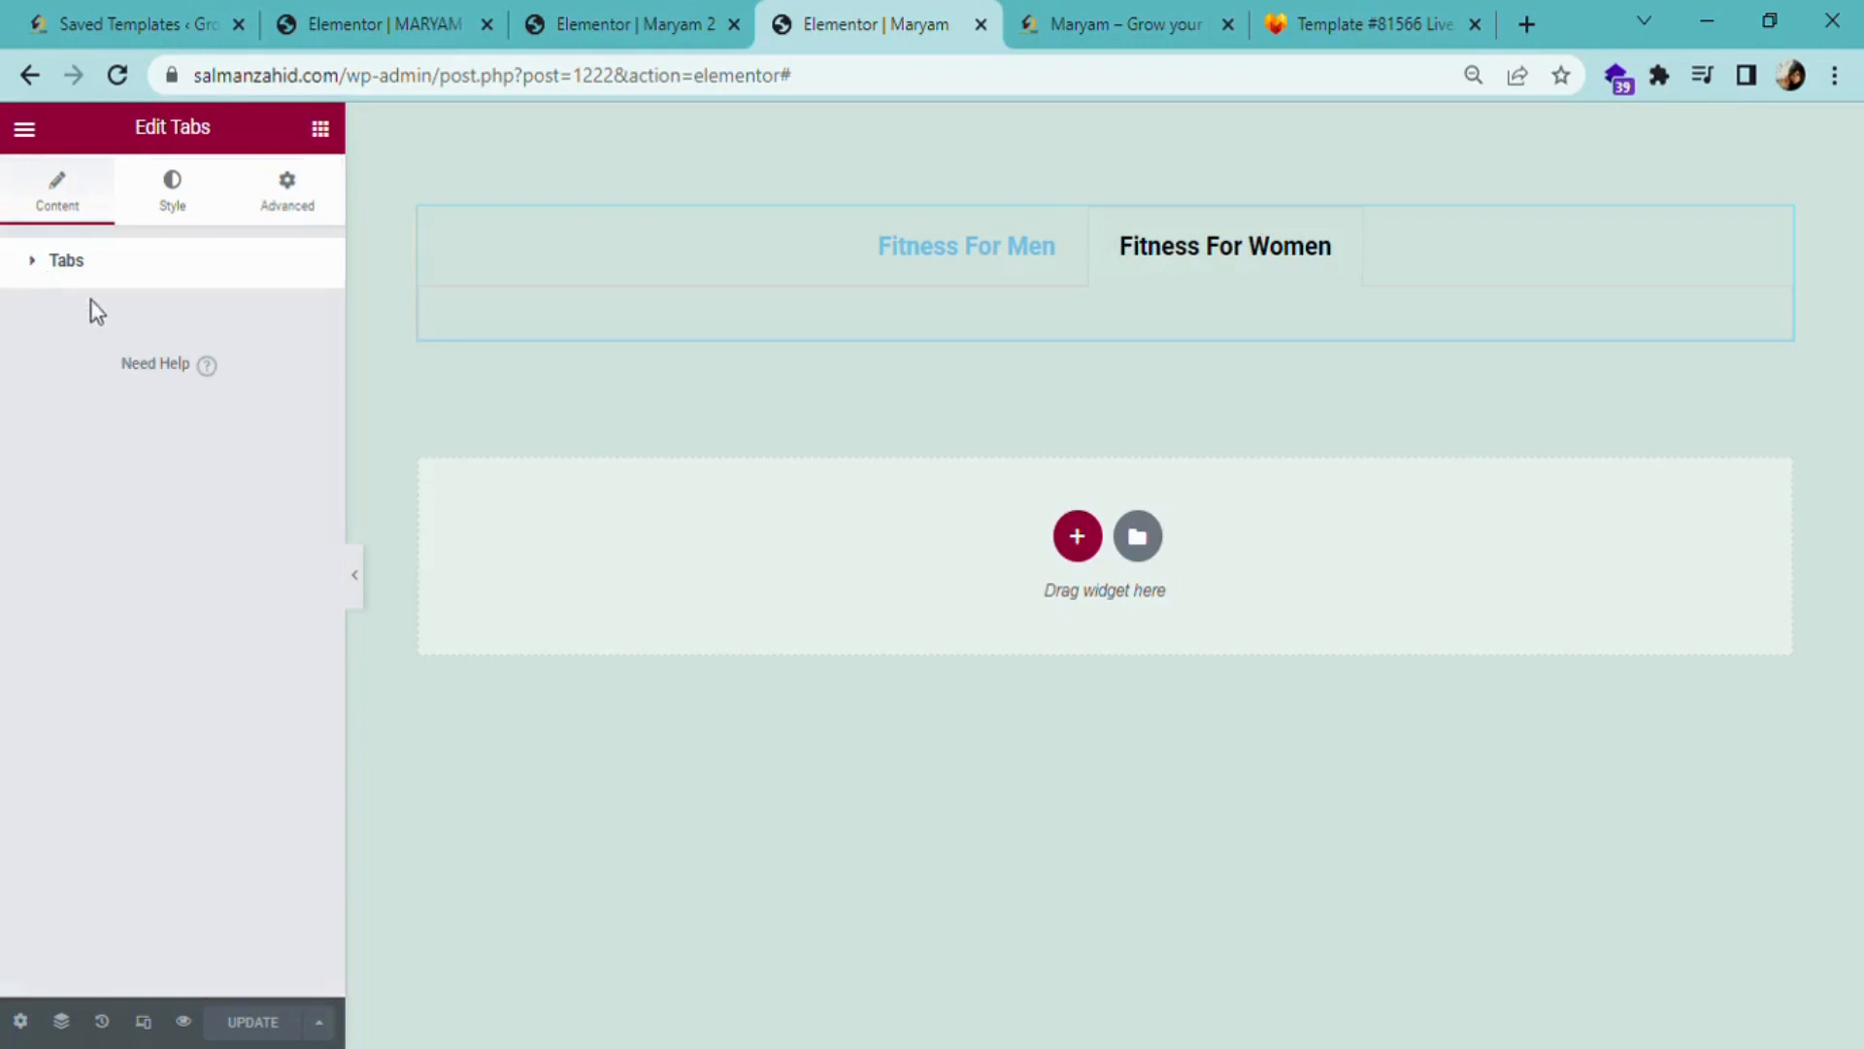
pyautogui.click(72, 270)
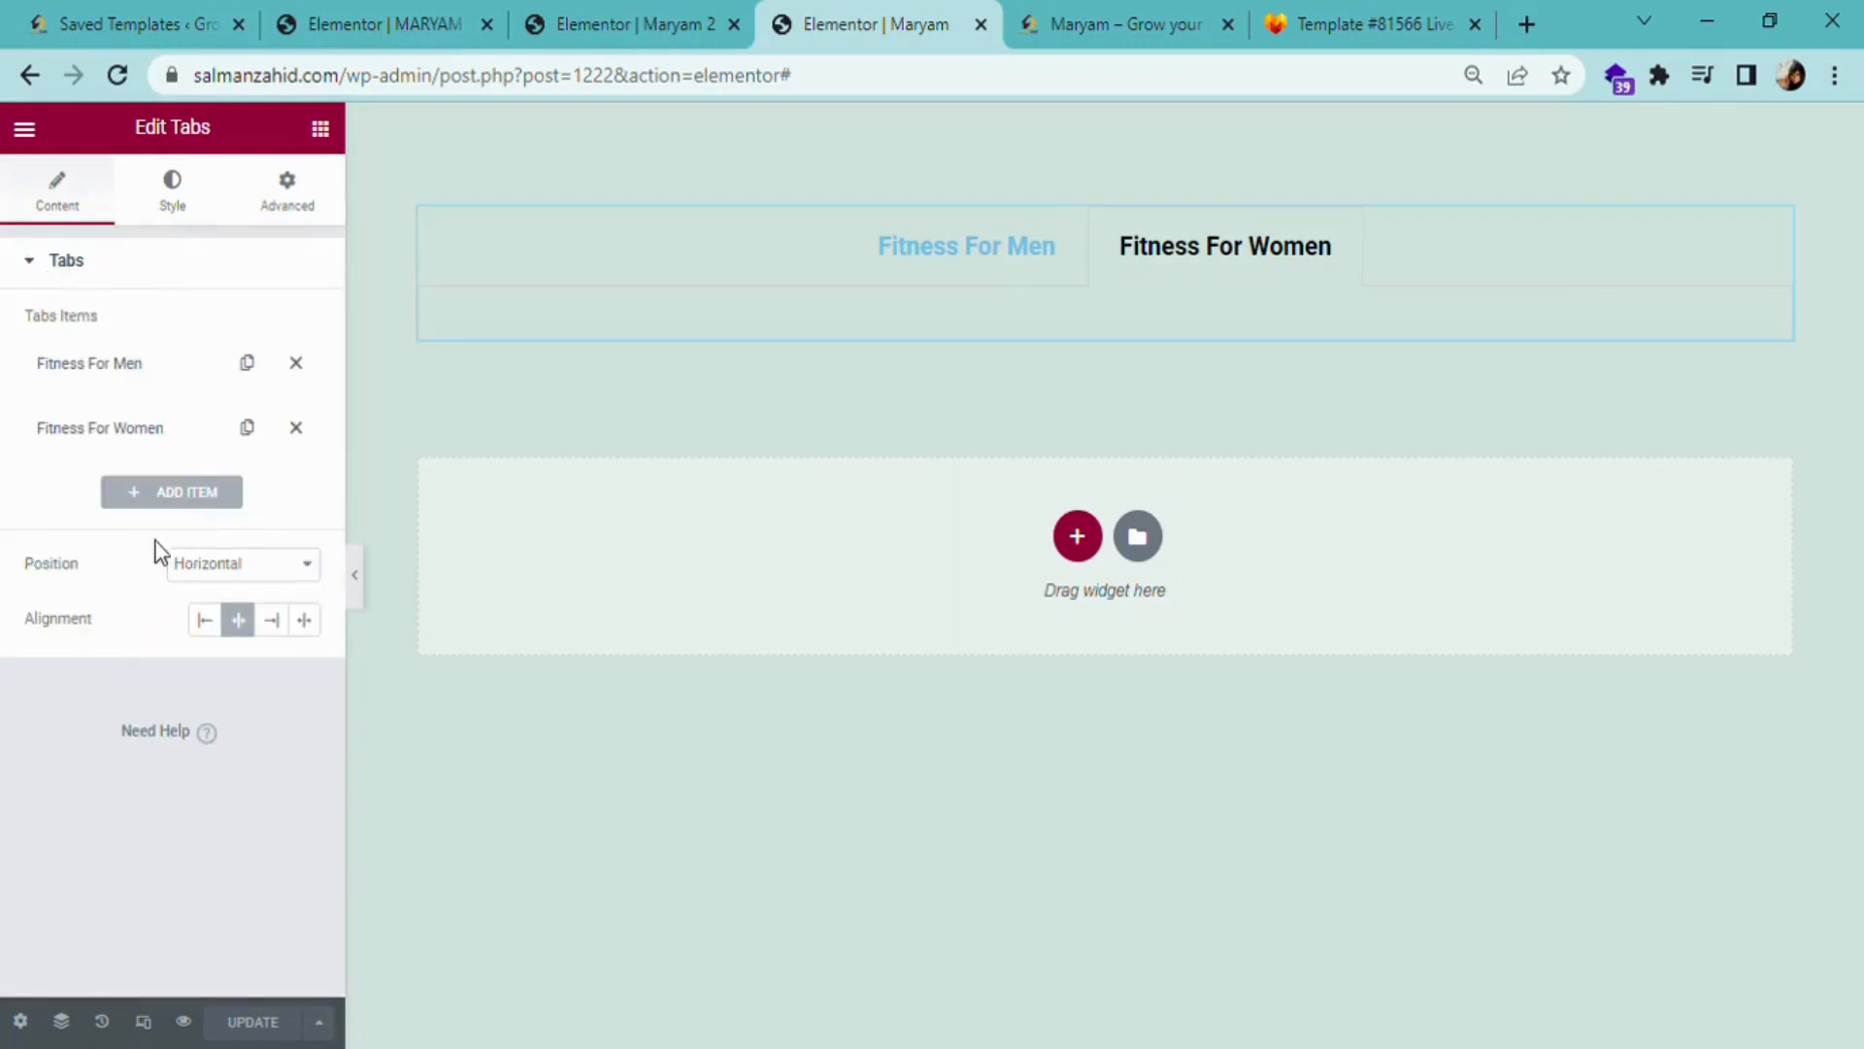
pyautogui.click(153, 435)
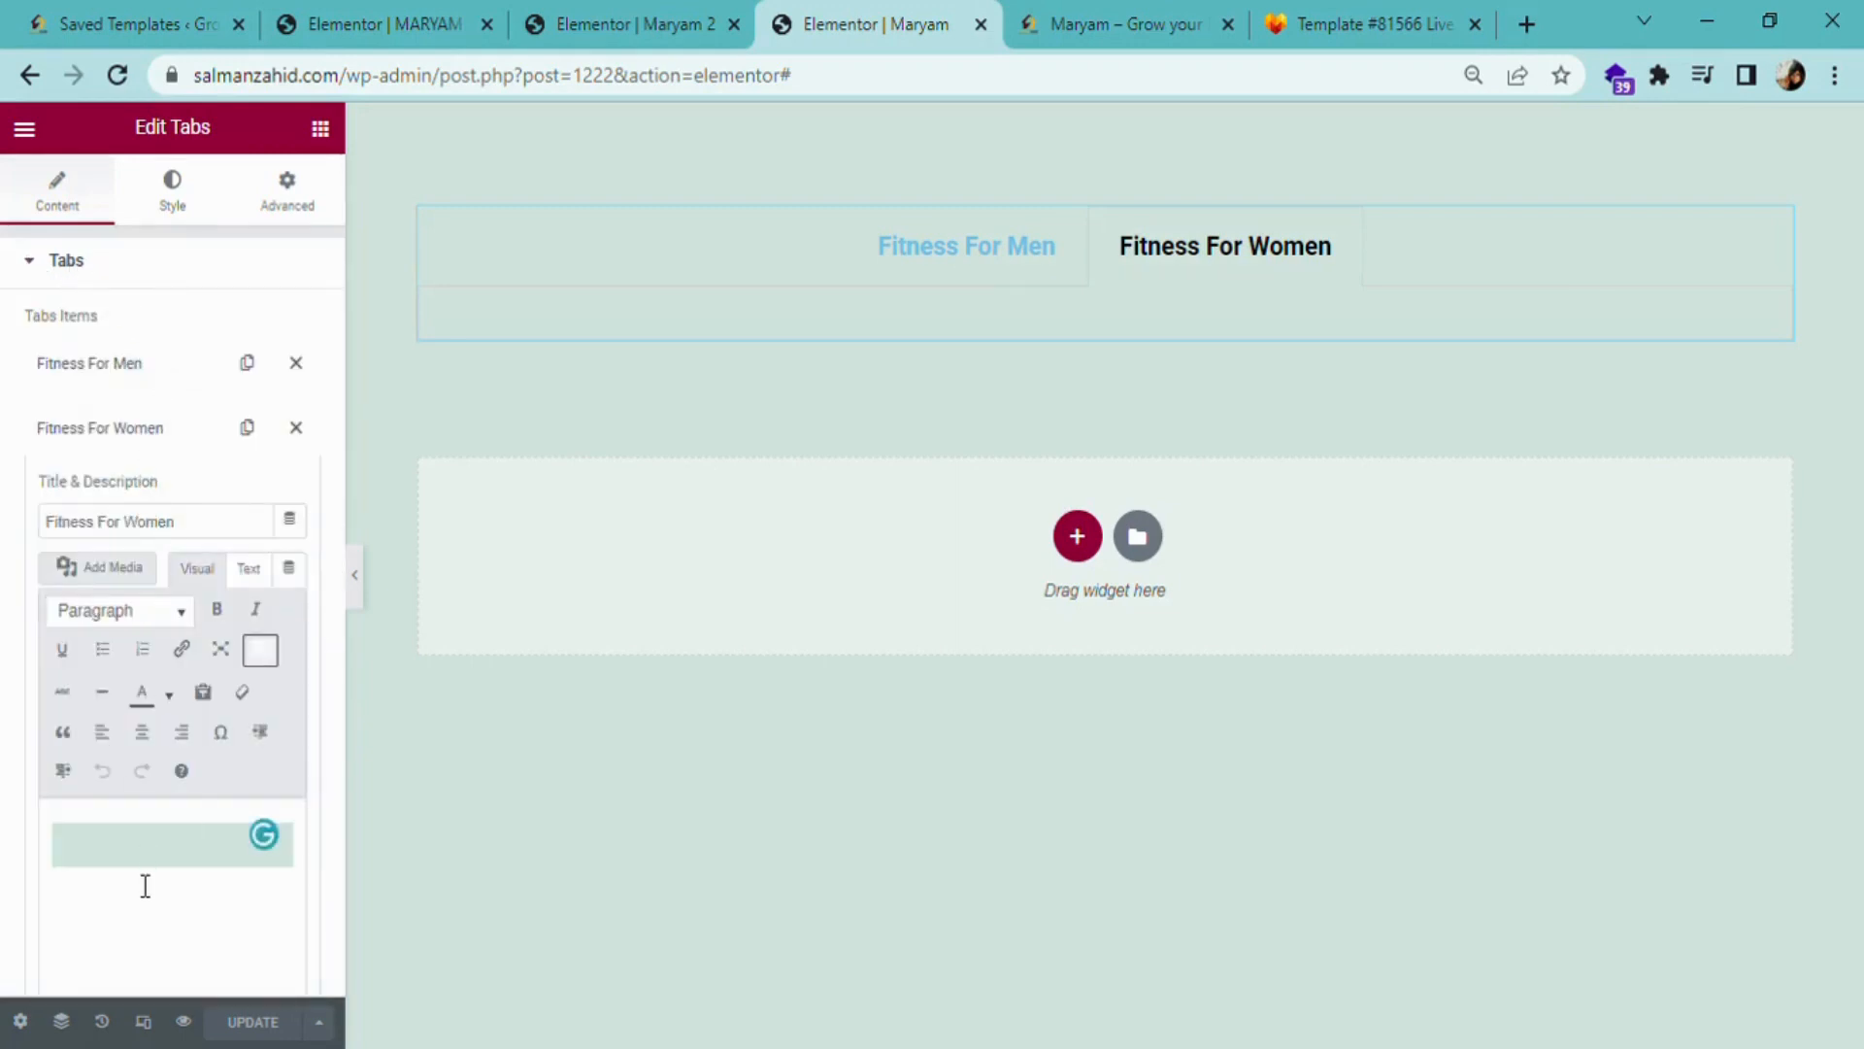
pyautogui.hotkey('ctrl', 'v')
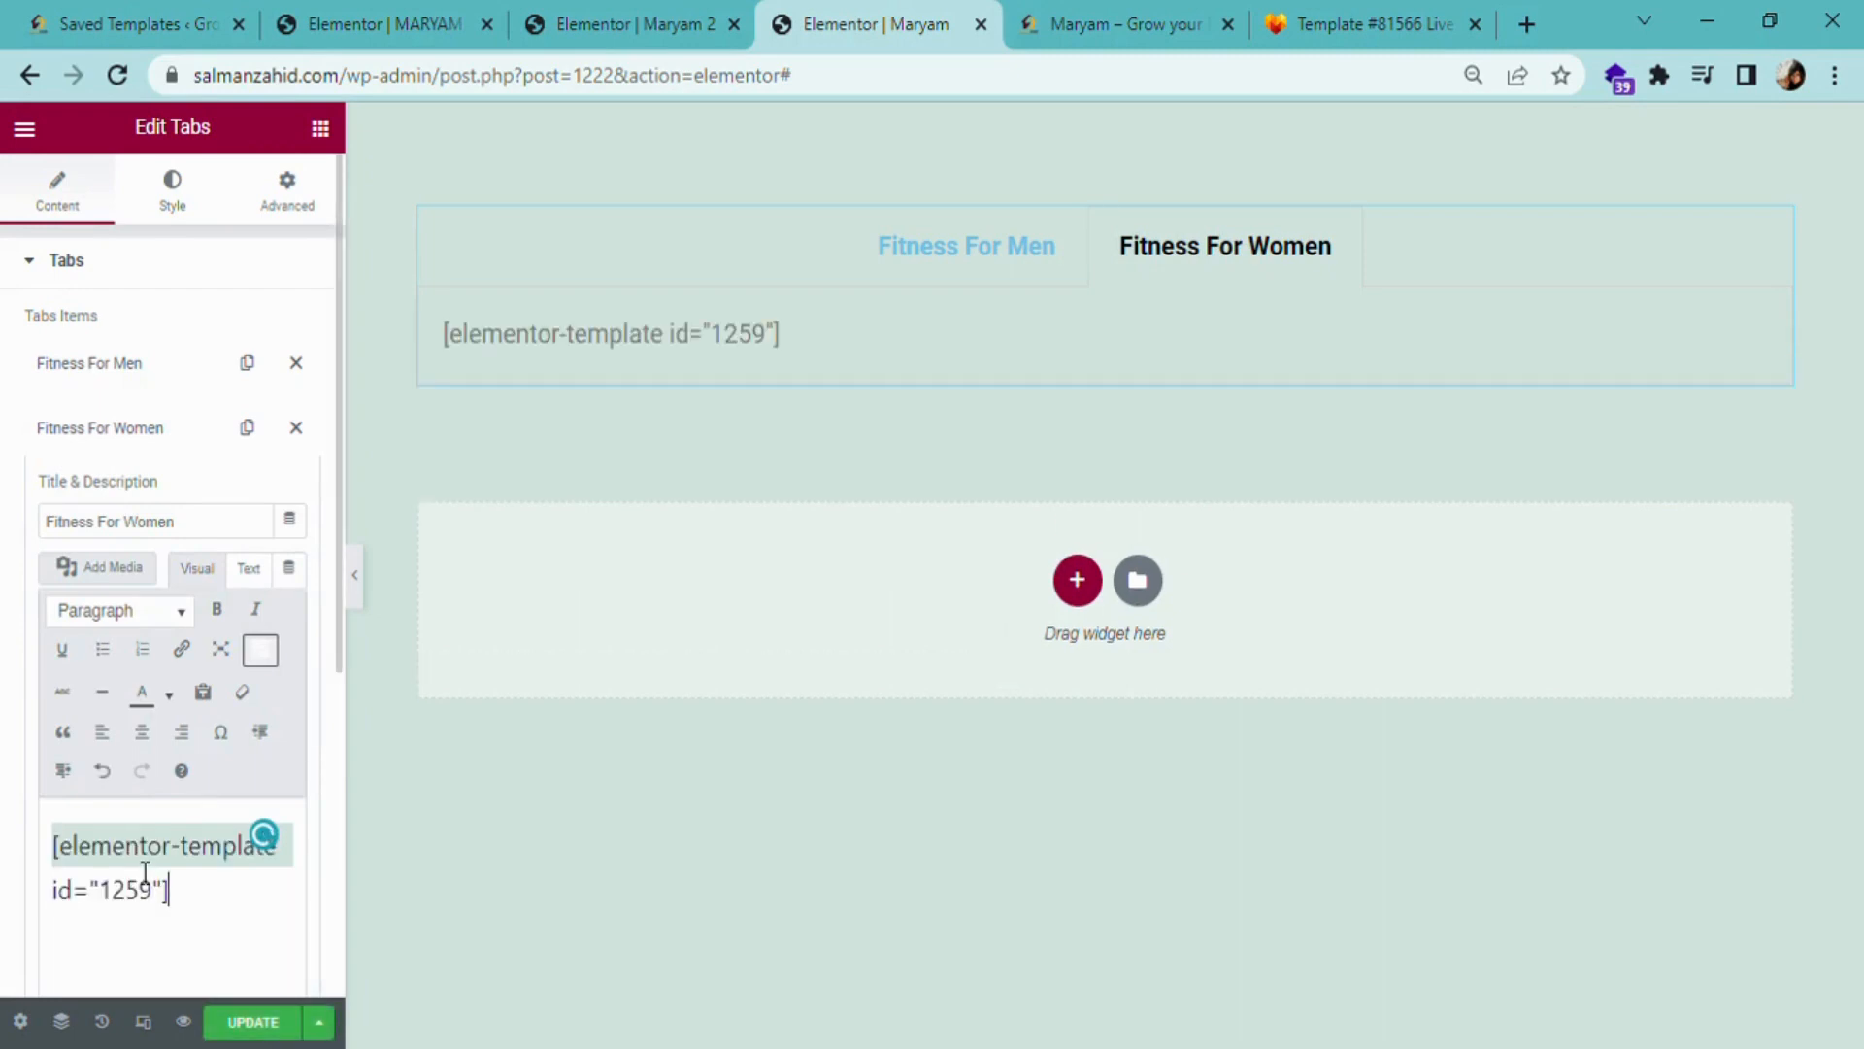
pyautogui.click(254, 1022)
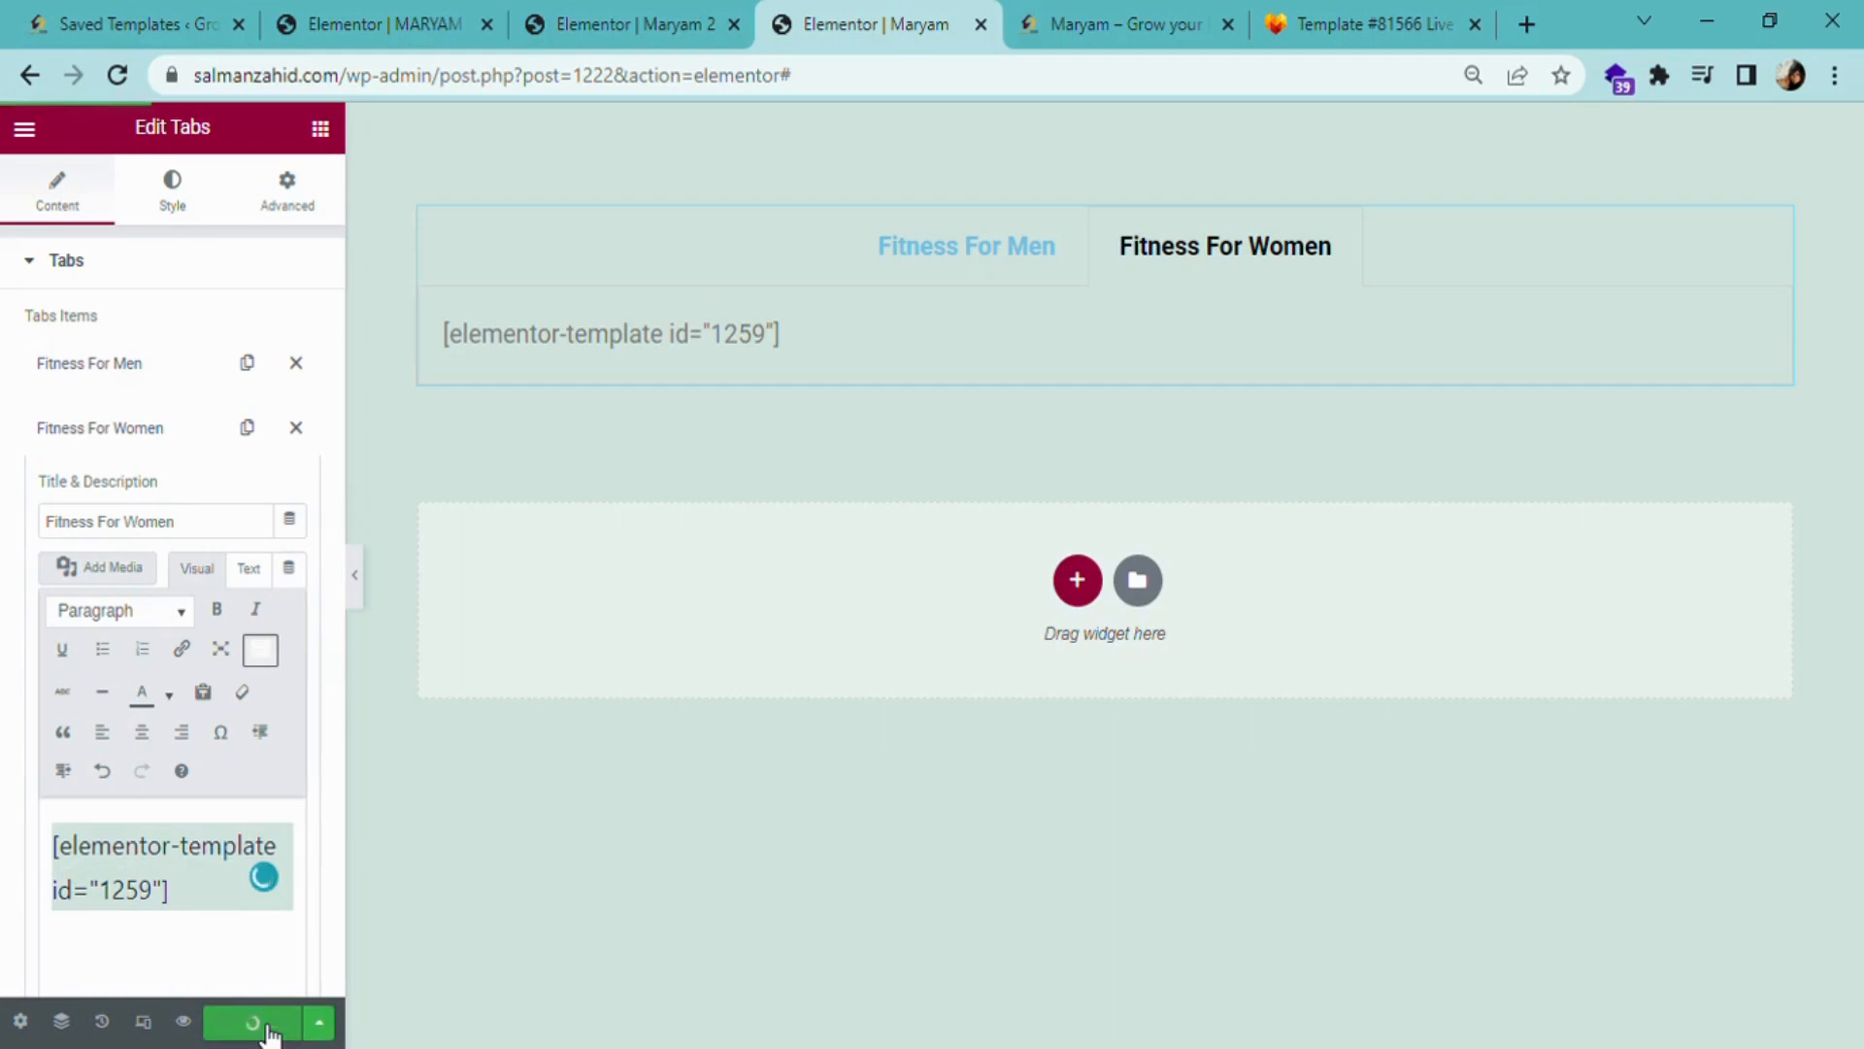
# - Preview the tabs page and check the photo rows under Fitness For Women
pyautogui.click(183, 1021)
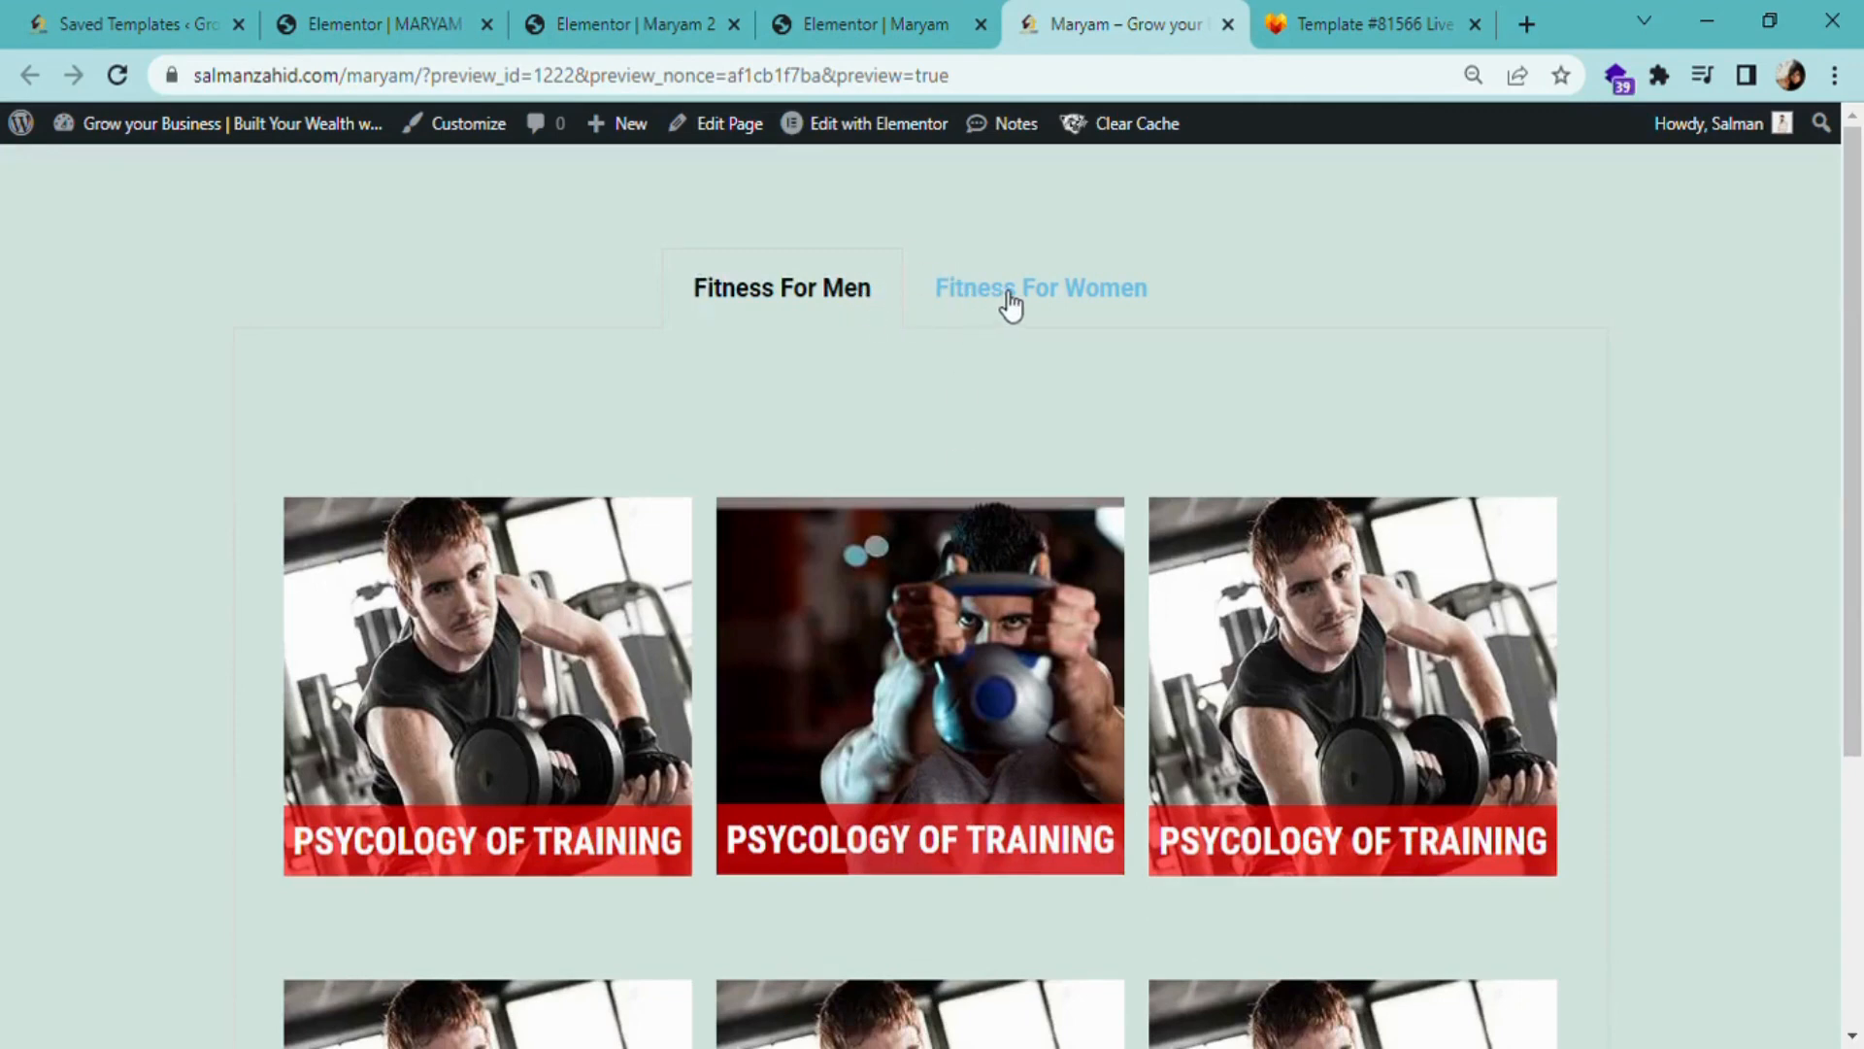
pyautogui.click(1066, 308)
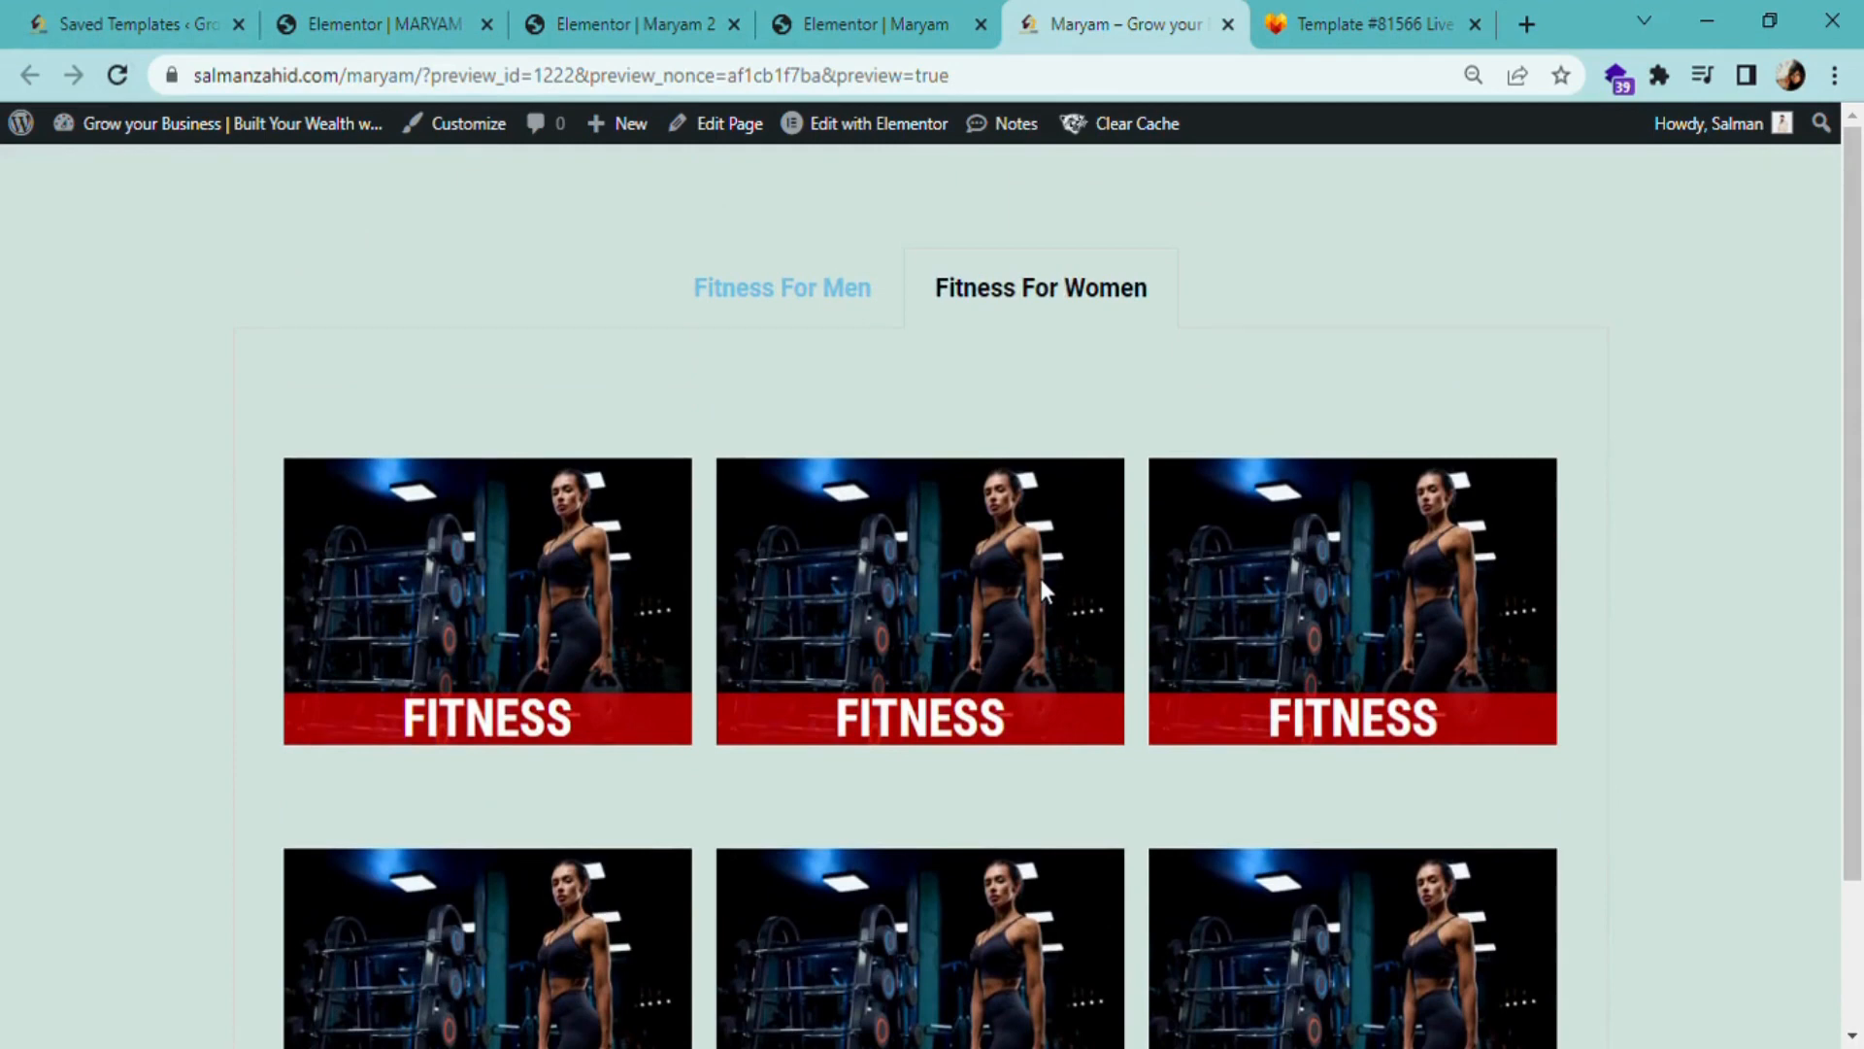
pyautogui.scroll(-2, 1010, 583)
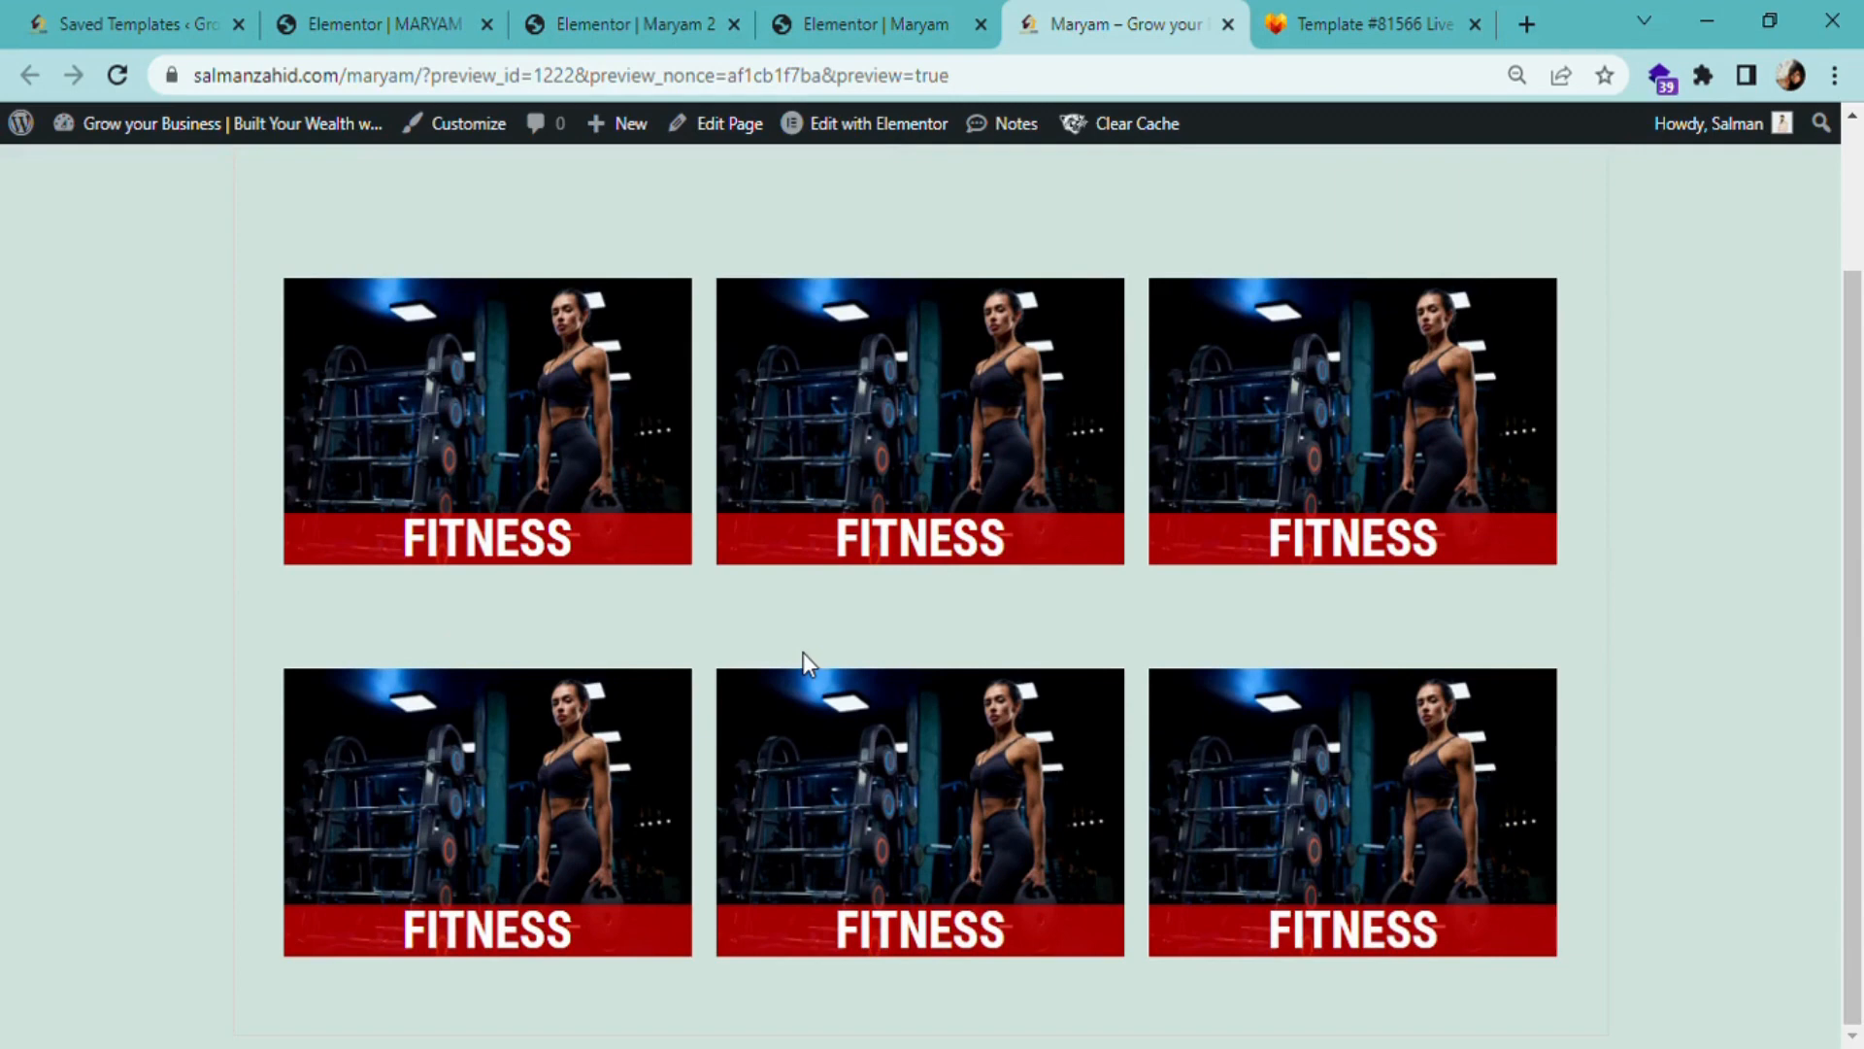
pyautogui.scroll(2, 802, 653)
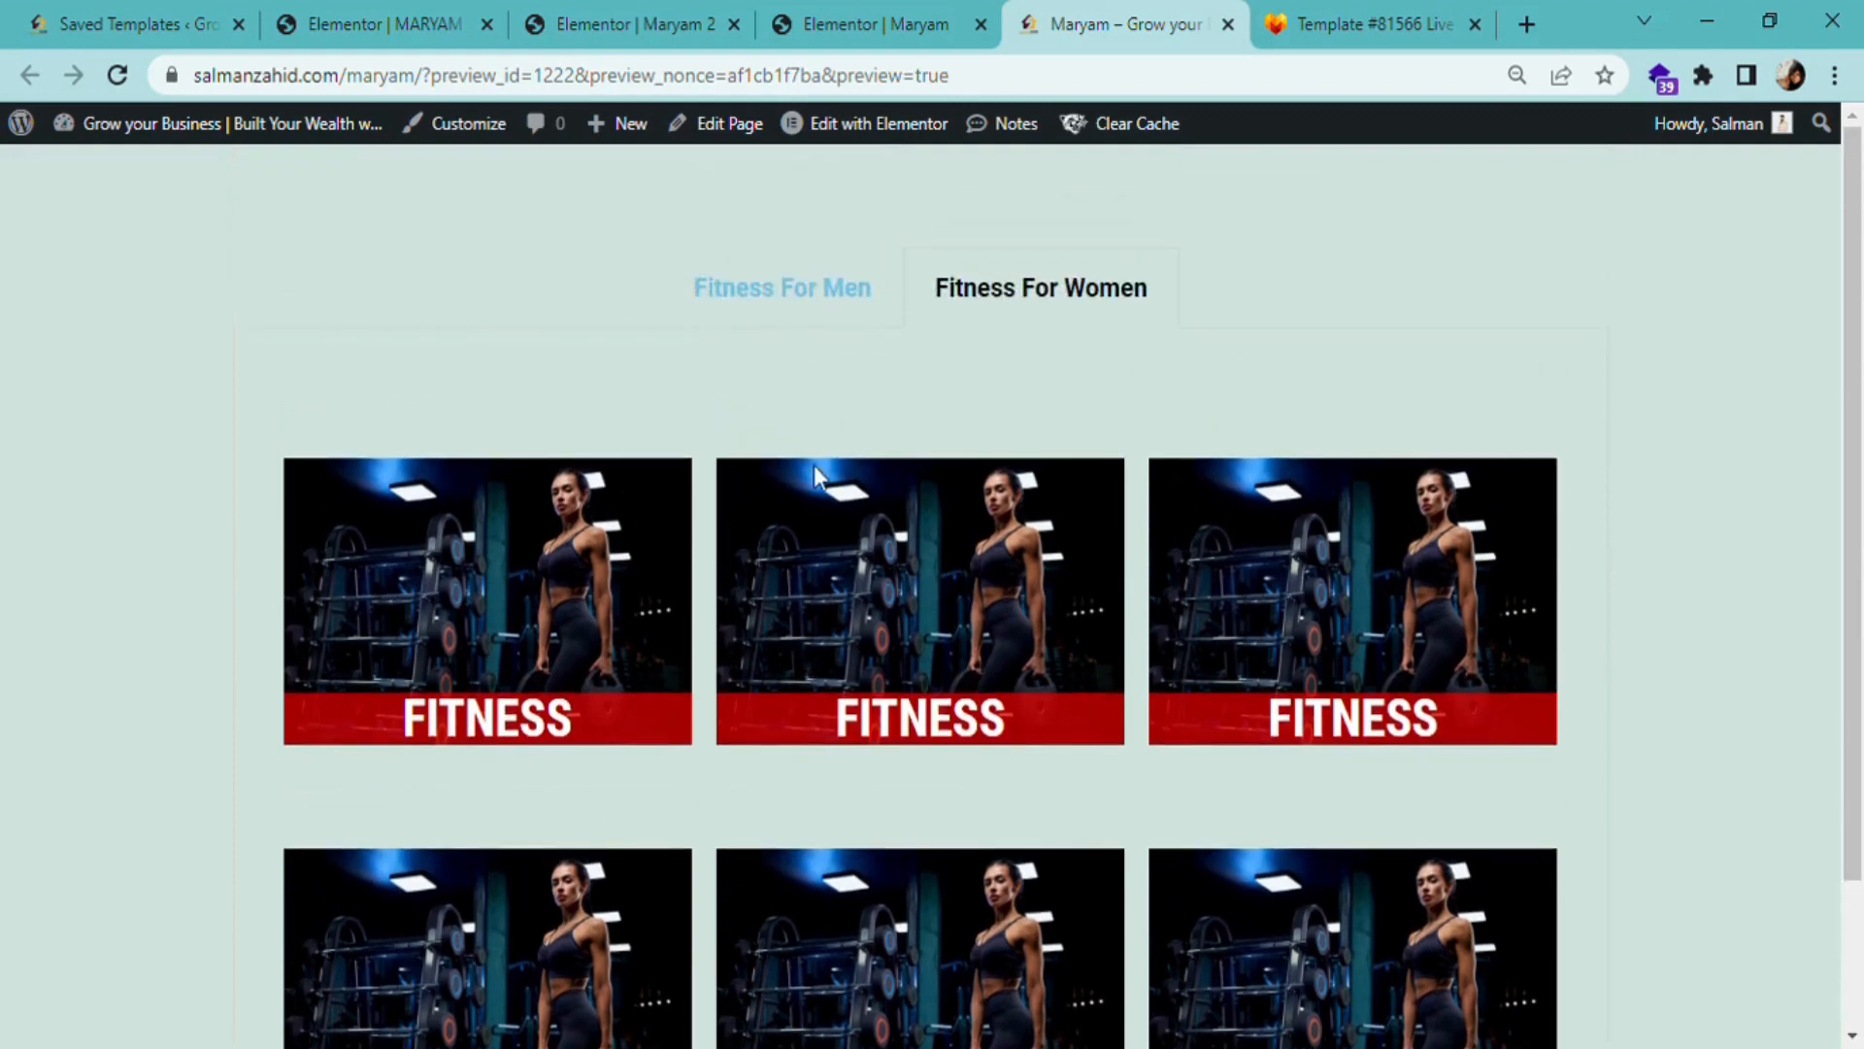
# - Set the Tabs widget's active title color to red #FF0000 and update the page
pyautogui.click(883, 3)
pyautogui.click(975, 252)
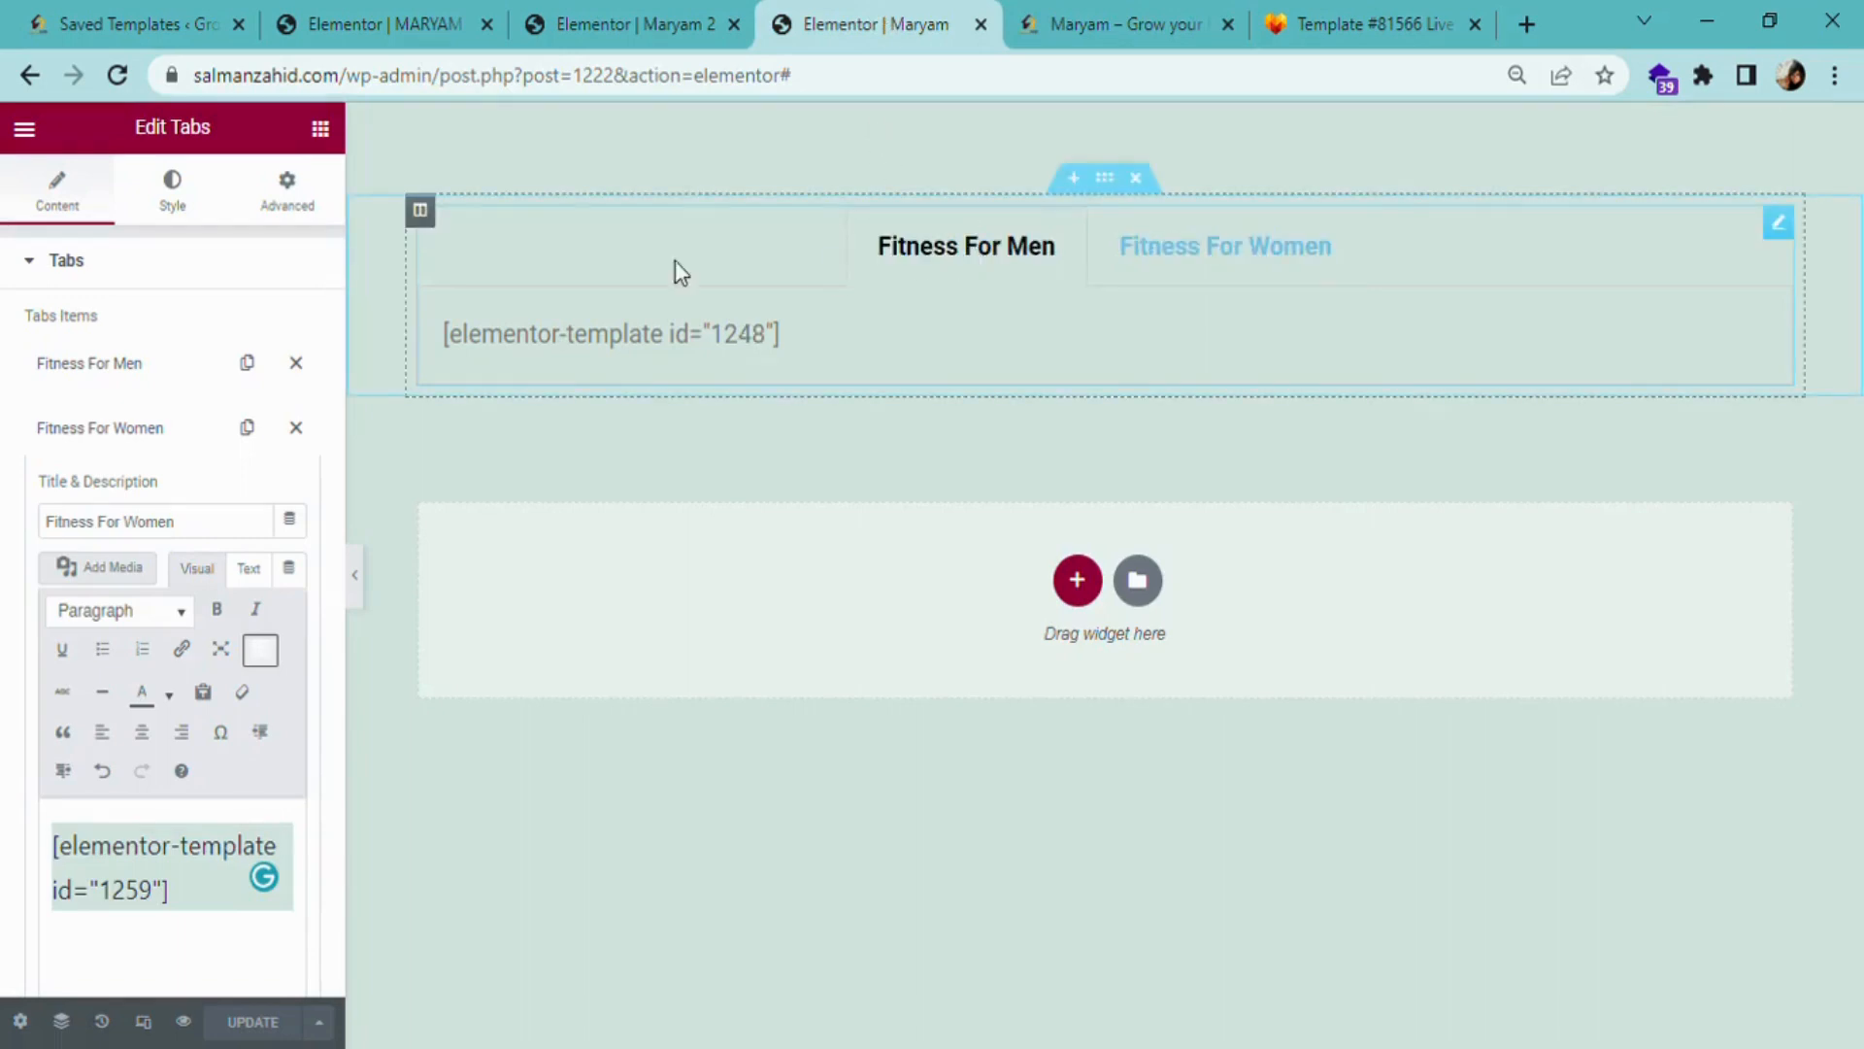
pyautogui.click(114, 366)
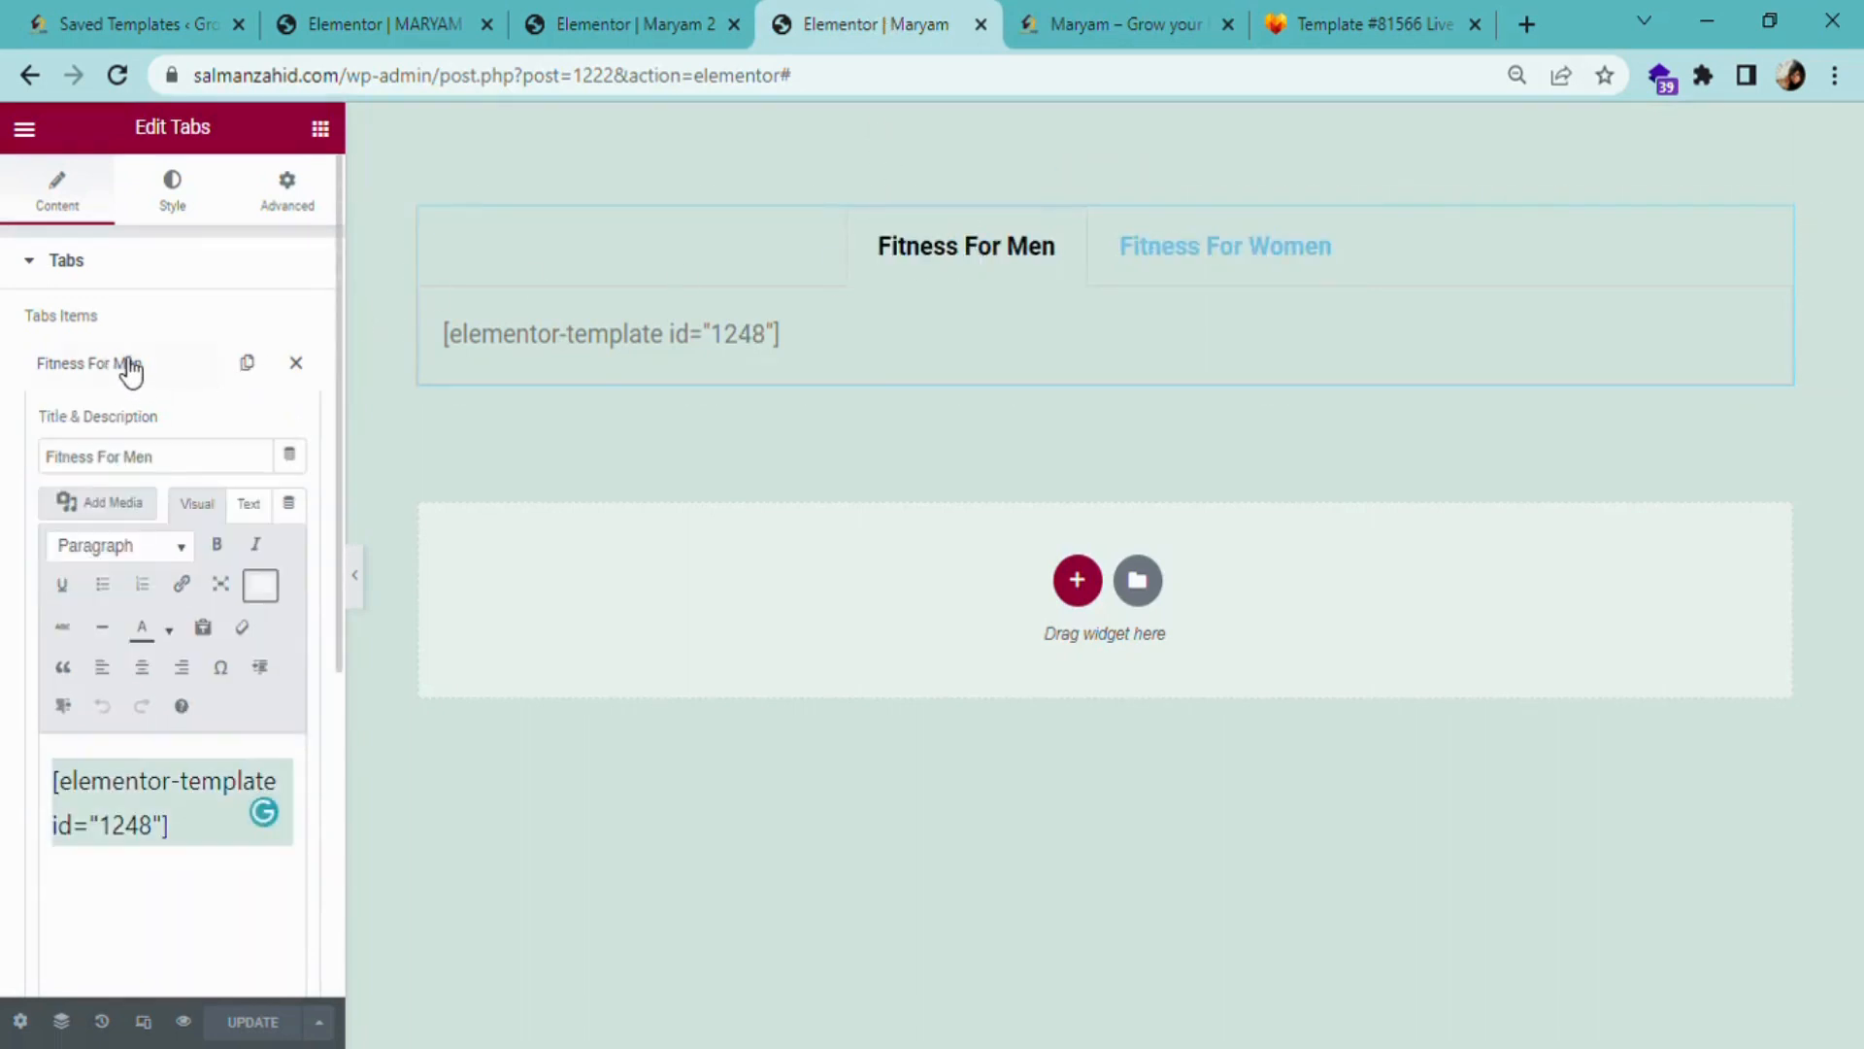
pyautogui.click(191, 184)
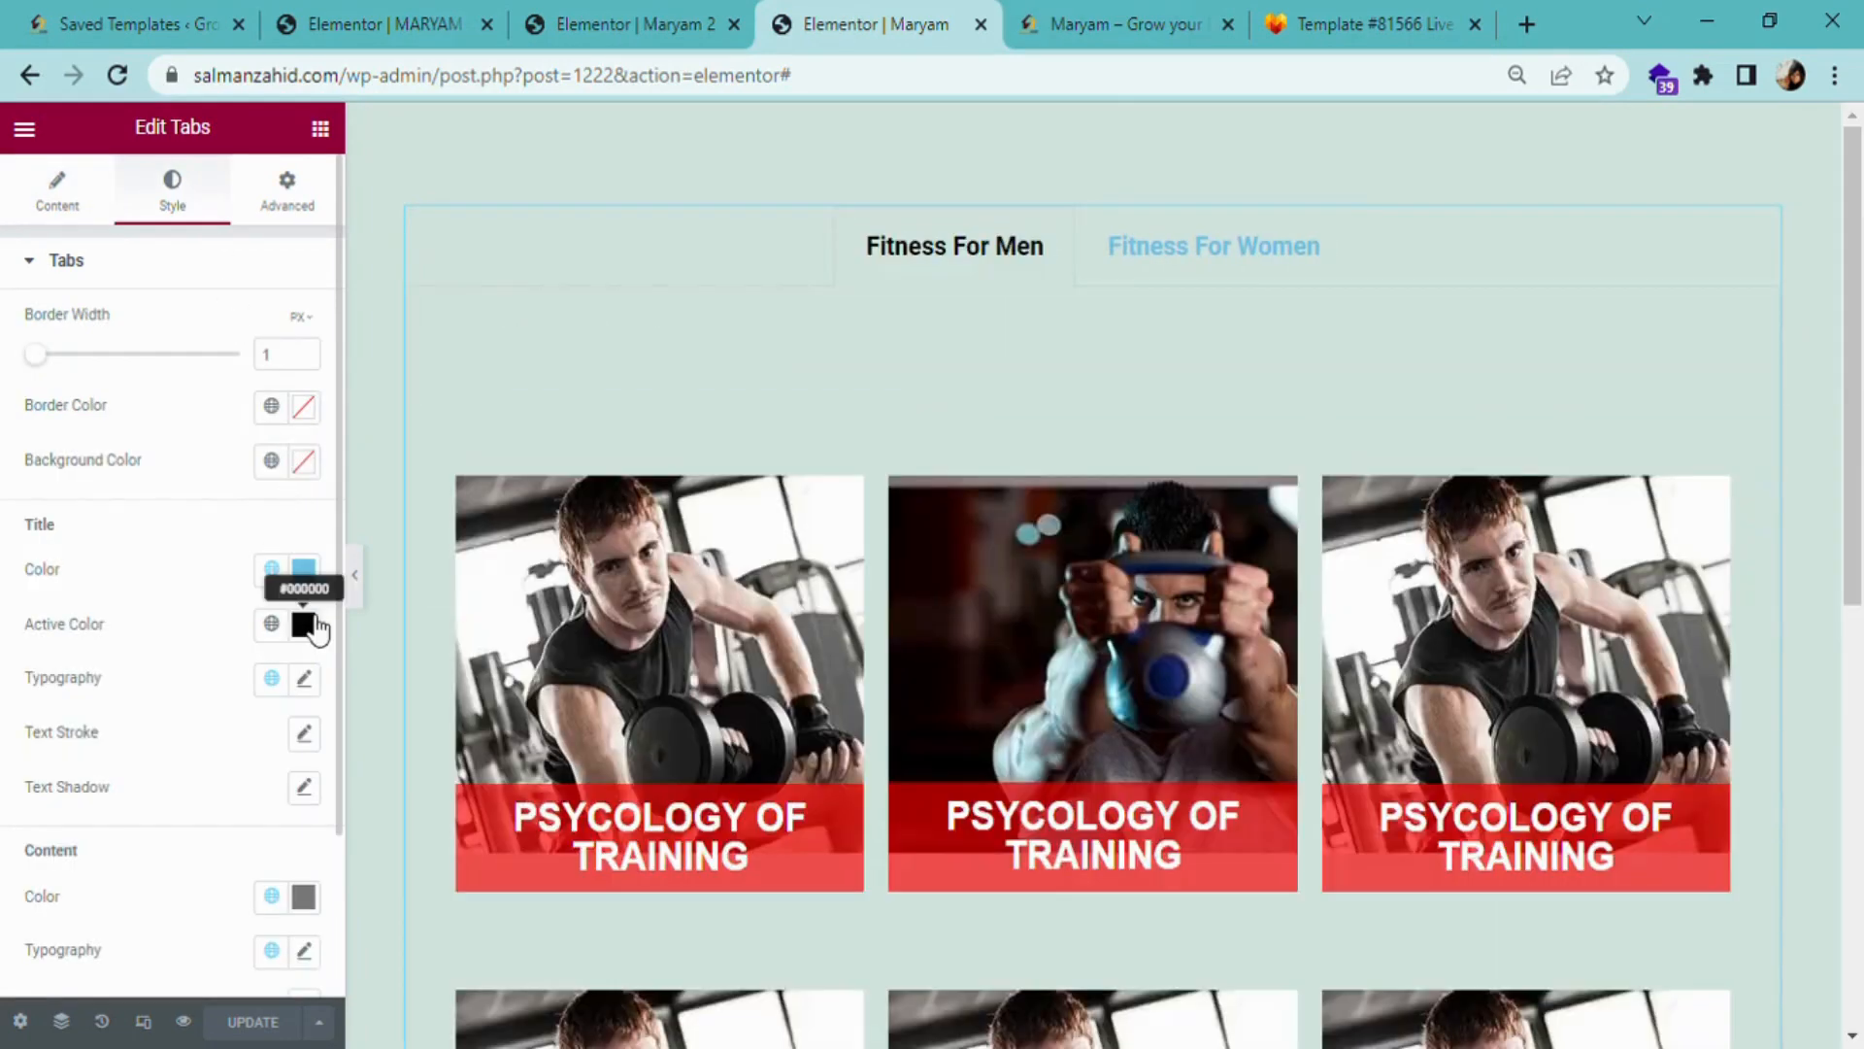
pyautogui.click(311, 625)
pyautogui.moveTo(417, 337)
pyautogui.mouseDown()
pyautogui.moveTo(474, 316)
pyautogui.moveTo(492, 240)
pyautogui.moveTo(393, 320)
pyautogui.moveTo(470, 253)
pyautogui.mouseUp()
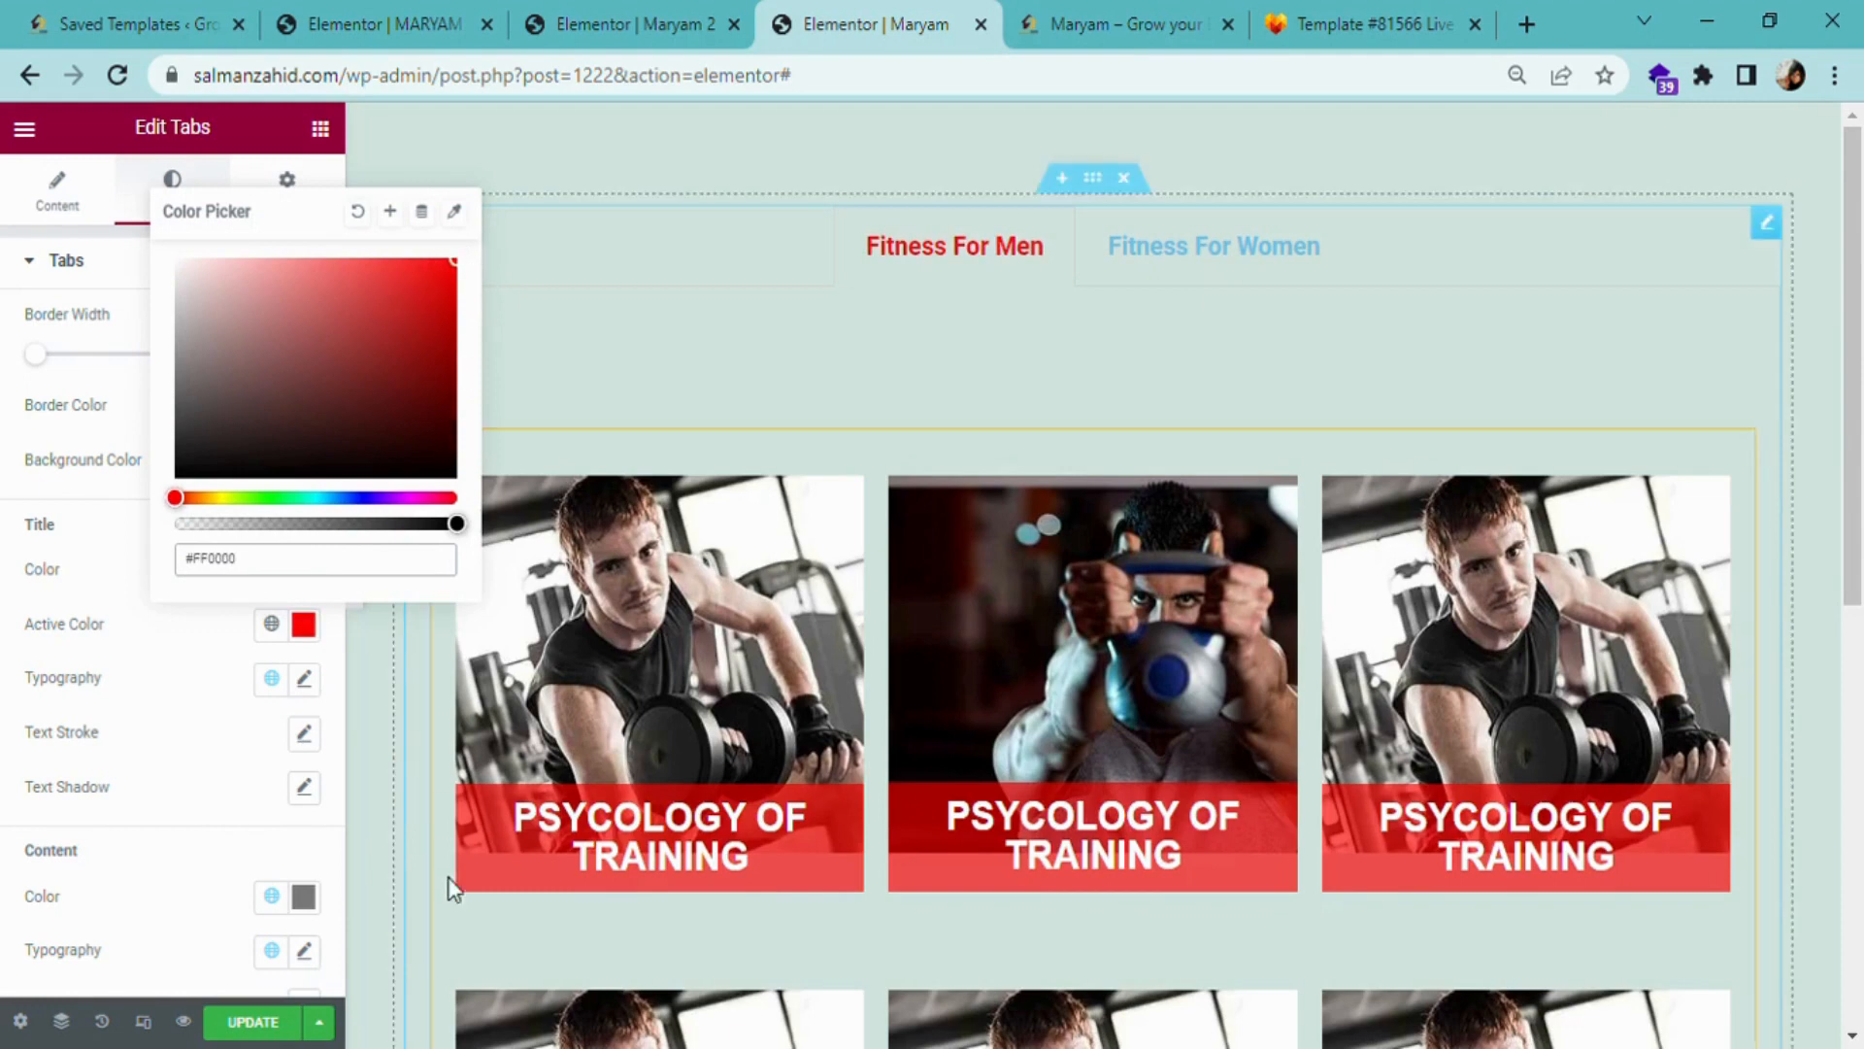
pyautogui.click(251, 1023)
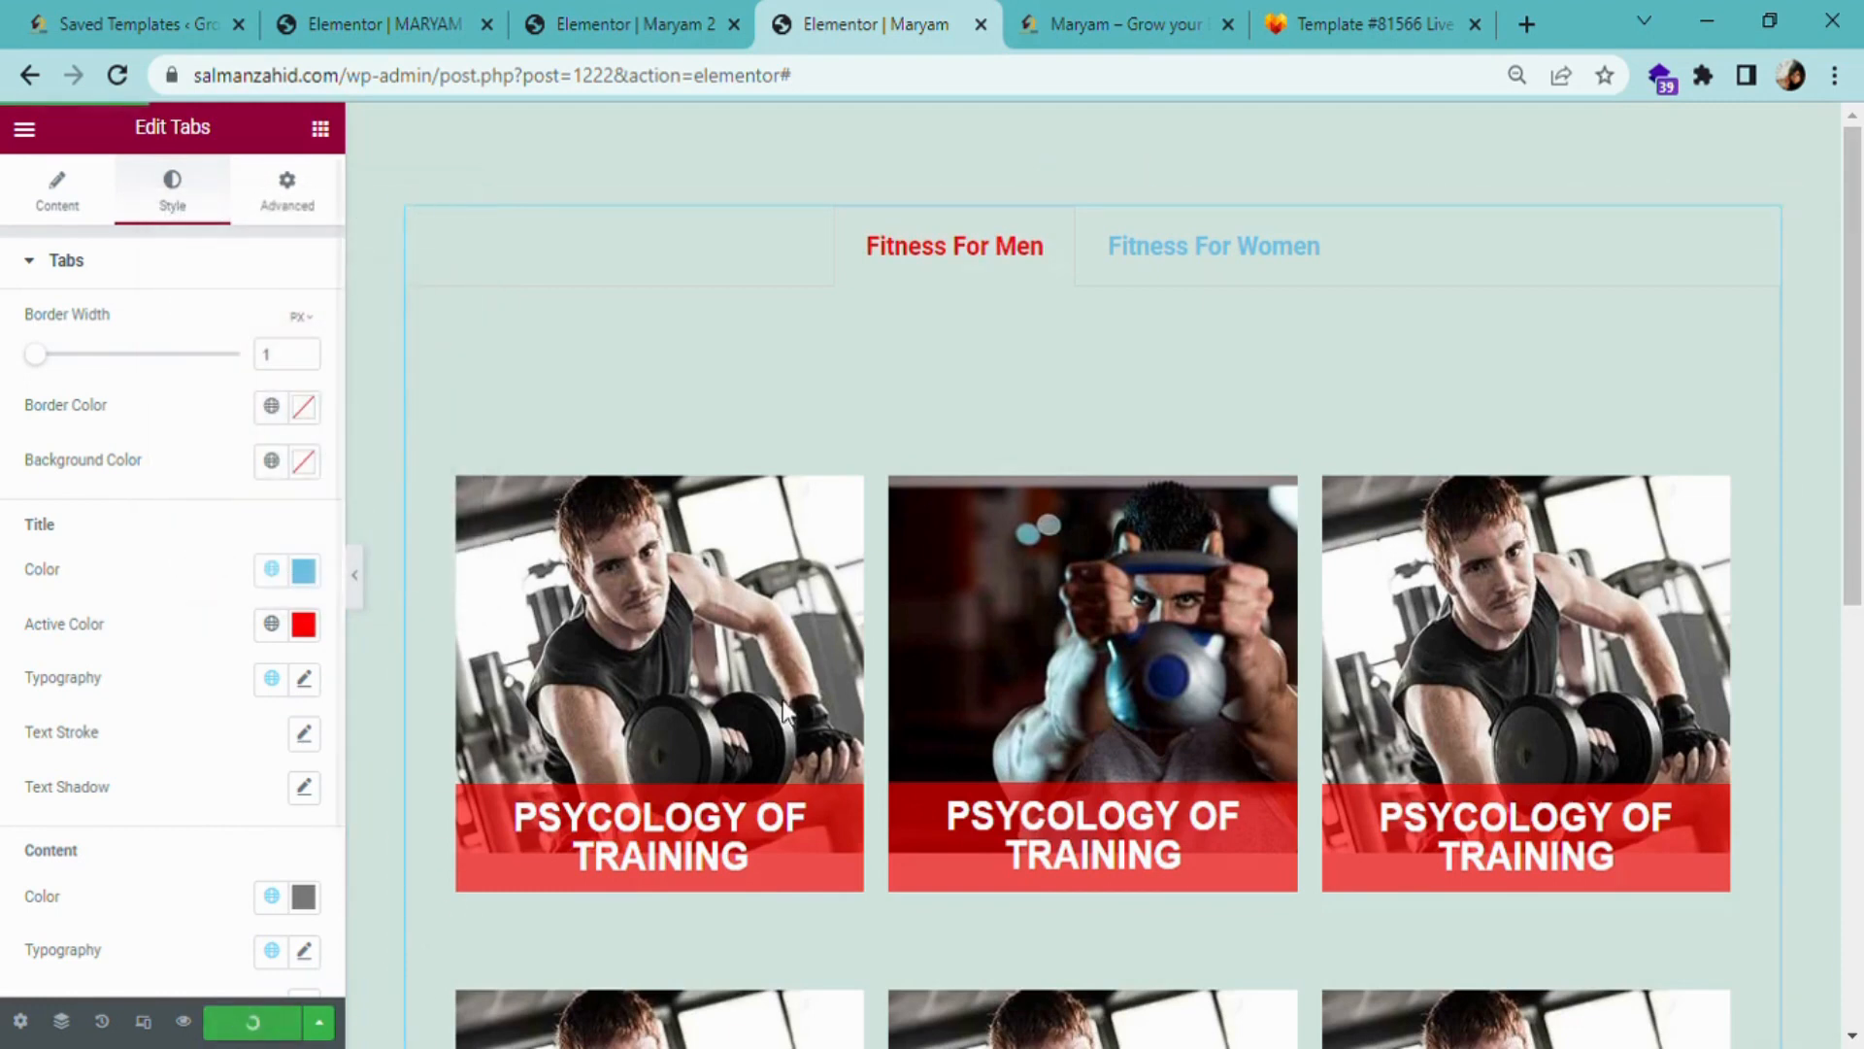
# - Review the Fitness For Men tab's title and photo rows in the editor and the page preview
pyautogui.scroll(-5, 905, 691)
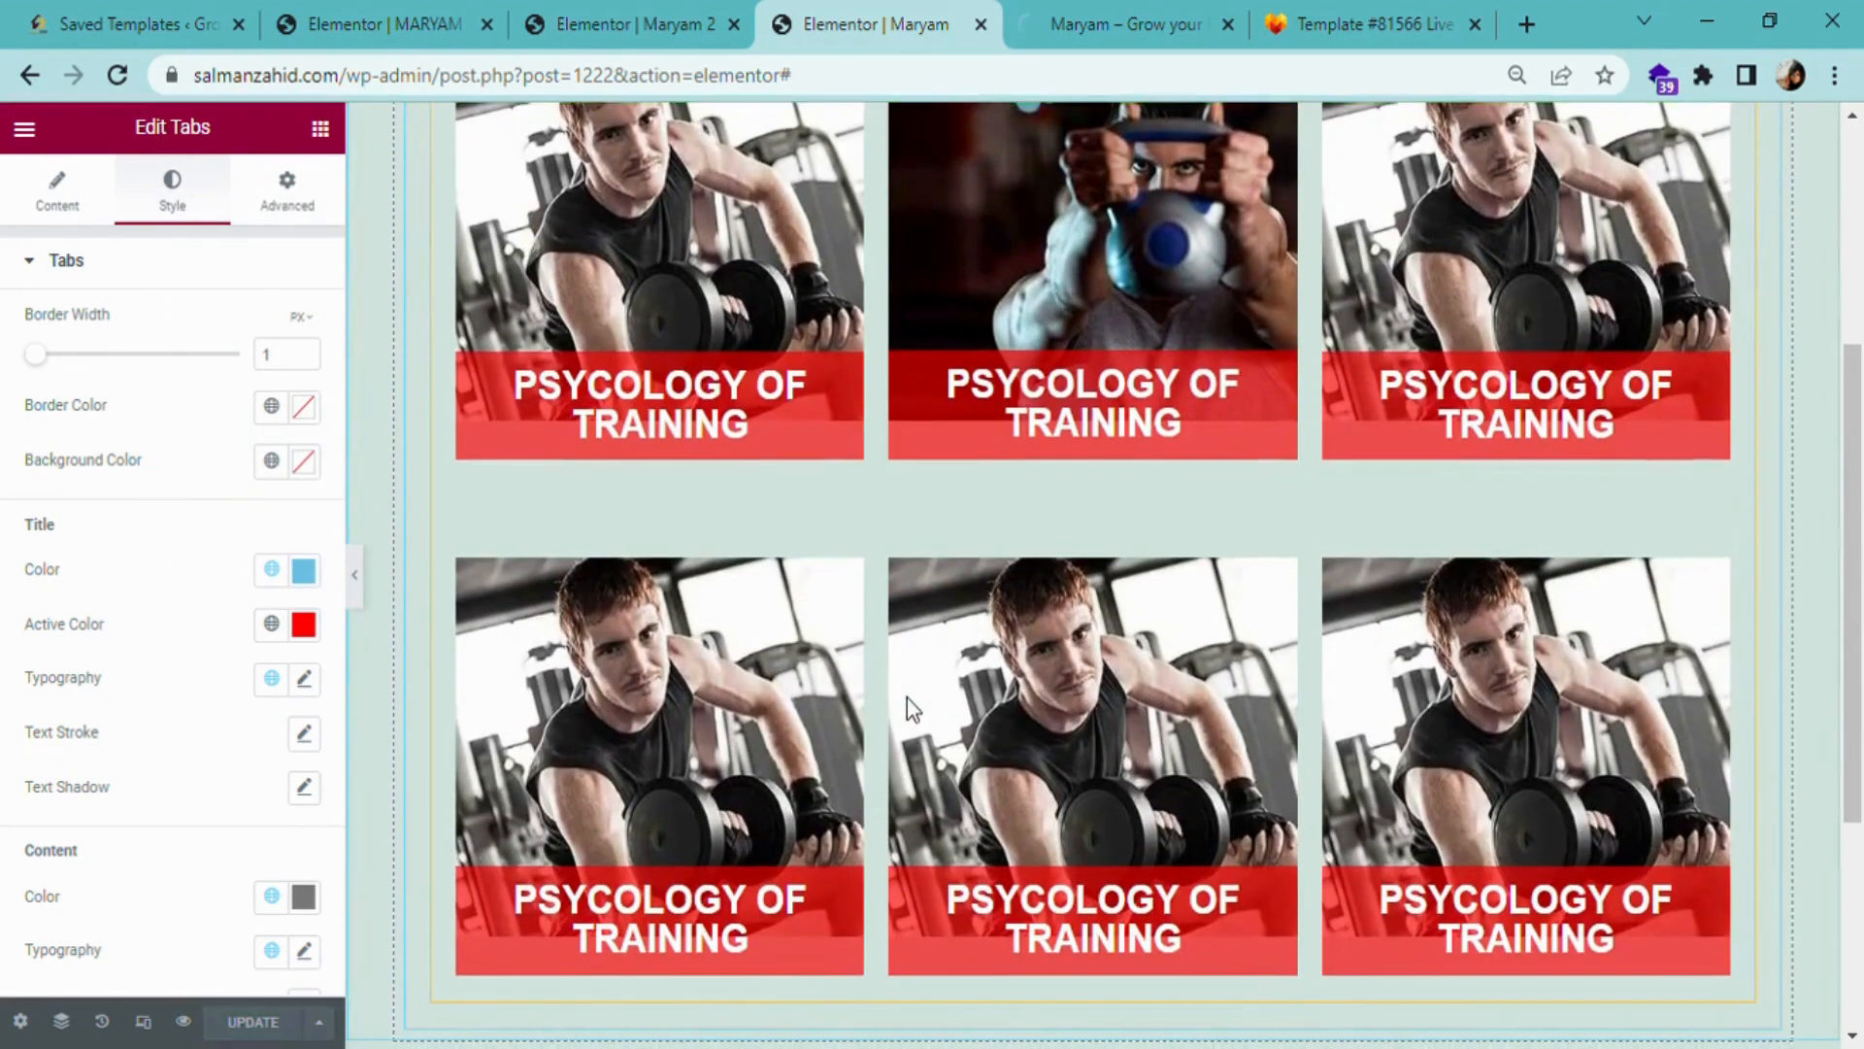
pyautogui.scroll(5, 907, 697)
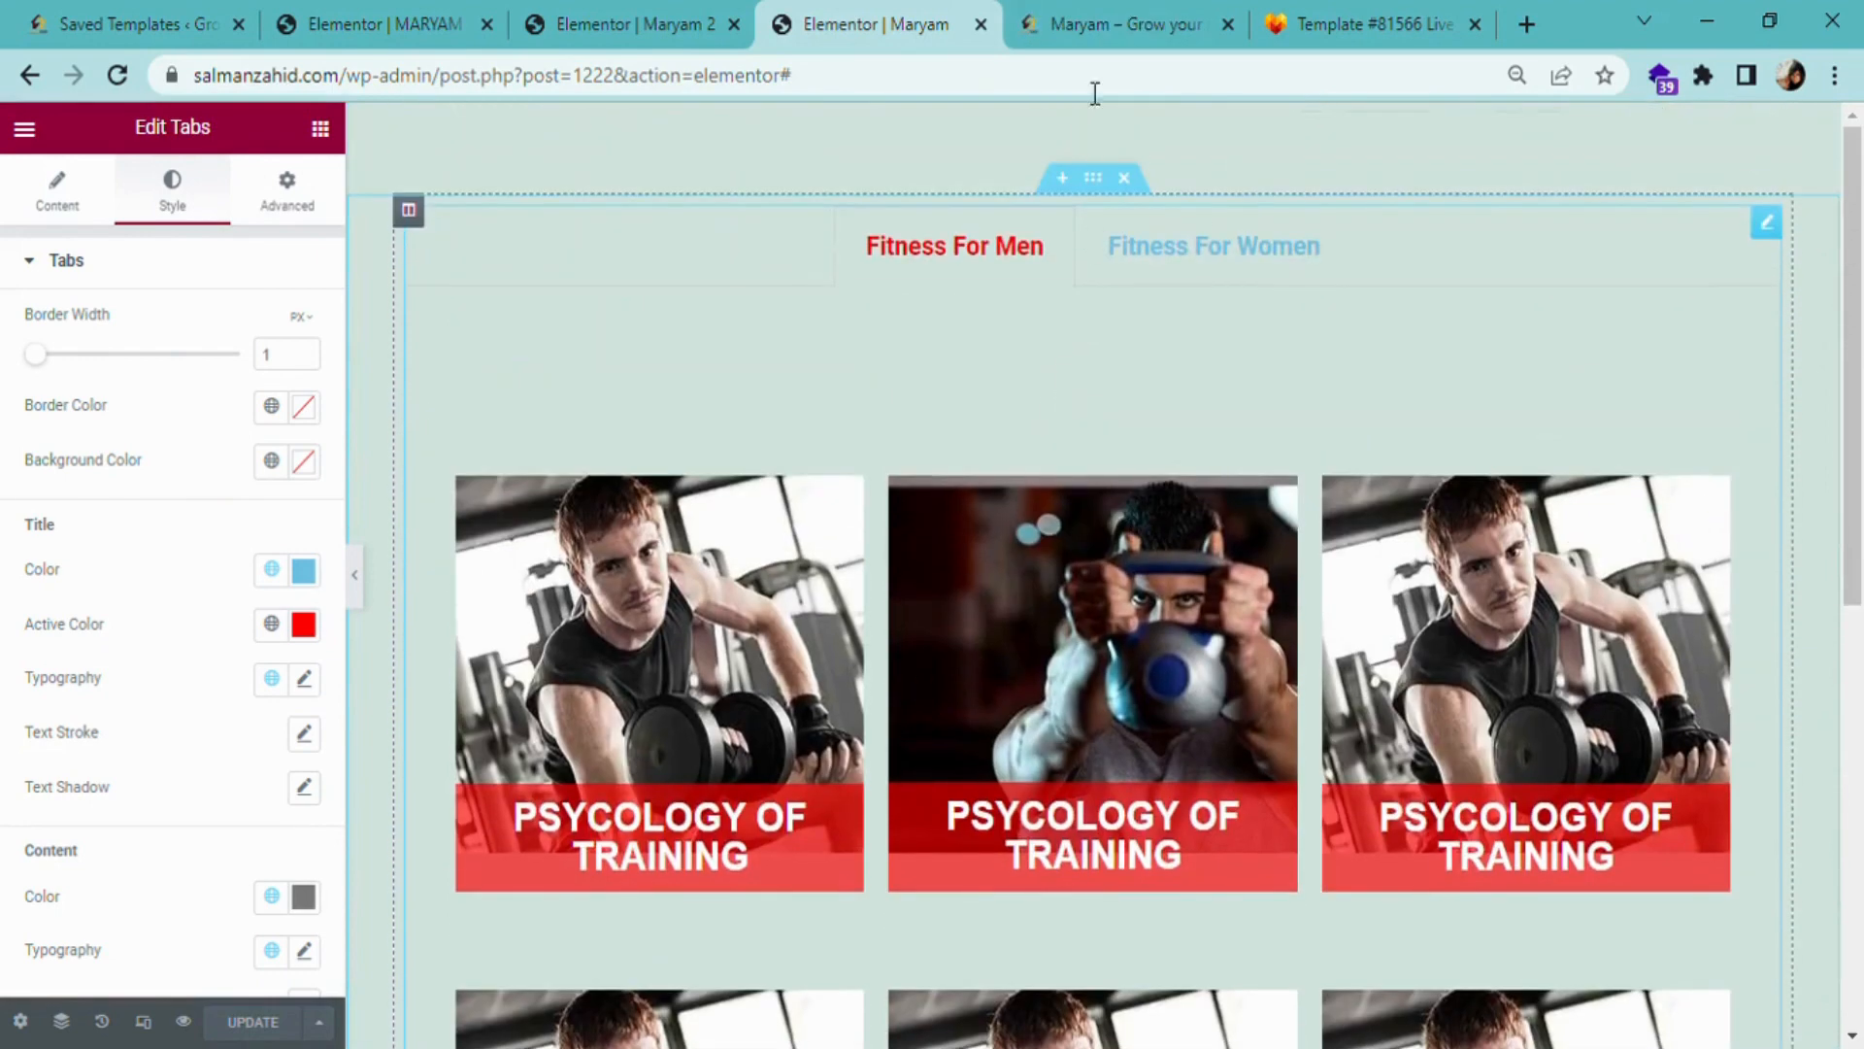
pyautogui.click(1089, 16)
pyautogui.scroll(-3, 983, 313)
pyautogui.scroll(3, 982, 321)
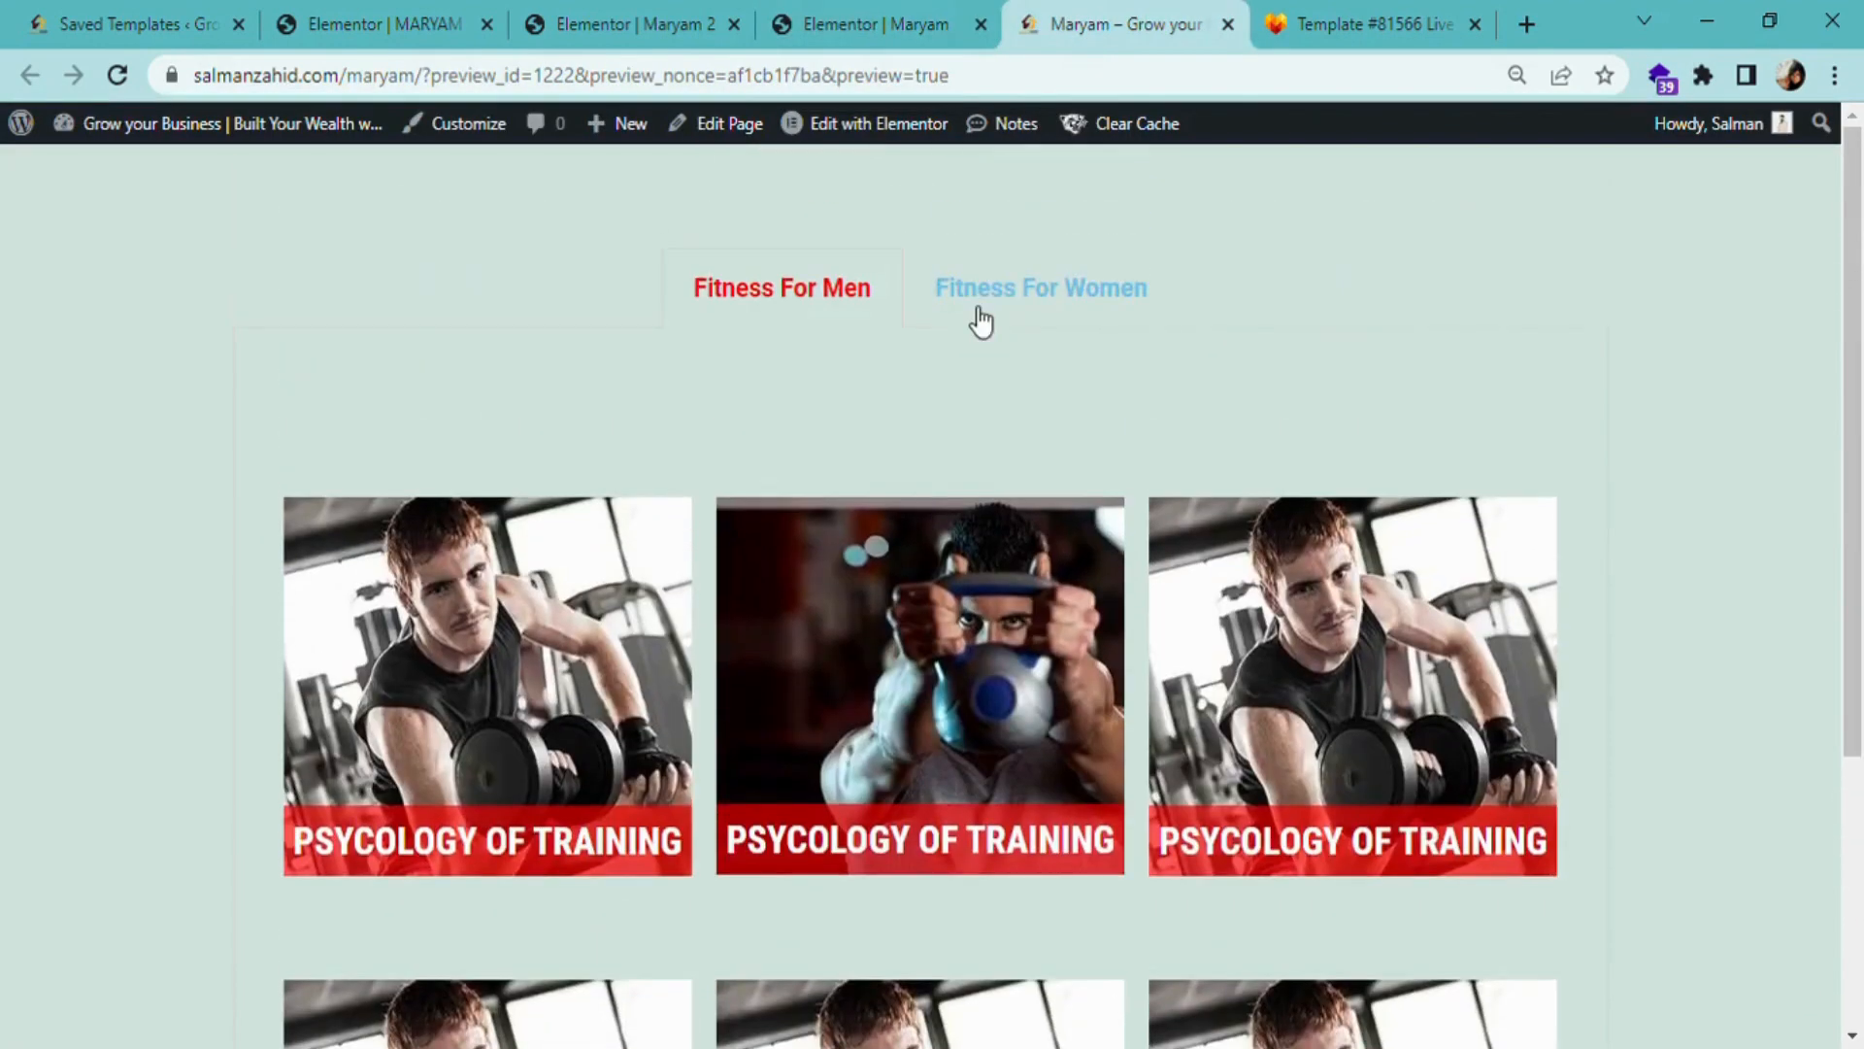